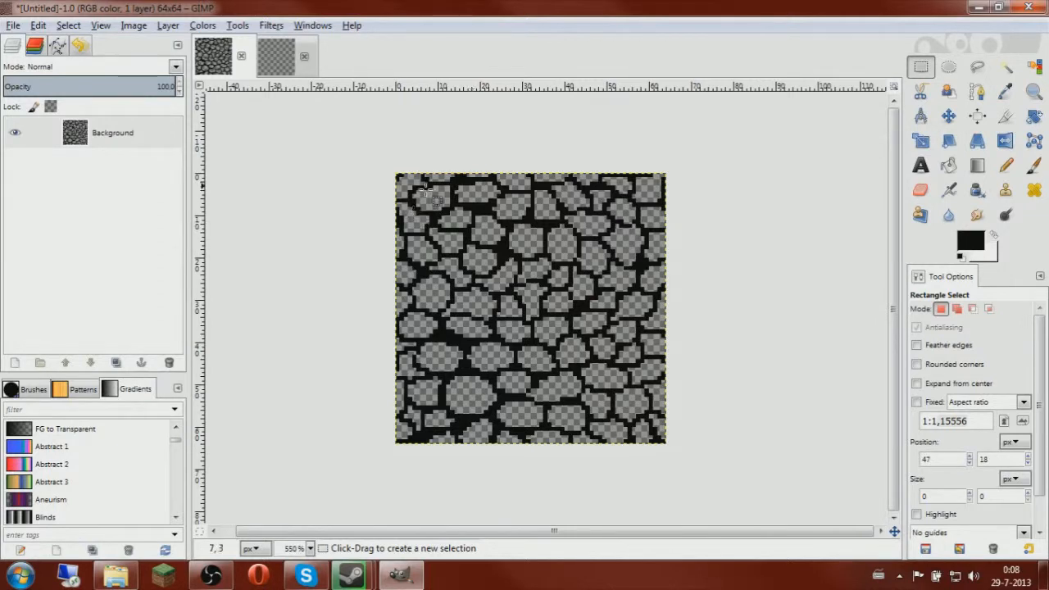
Switch to the empty 64x64 image and activate the Pencil tool for drawing near its upper-left corner
click(277, 57)
scroll(377, 180, down, 2)
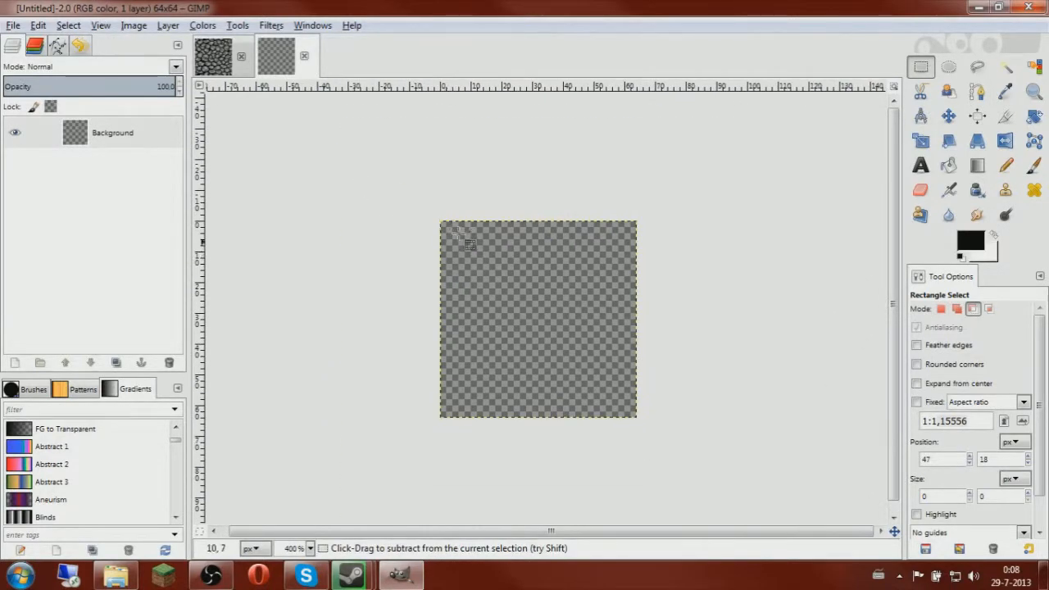
click(1006, 165)
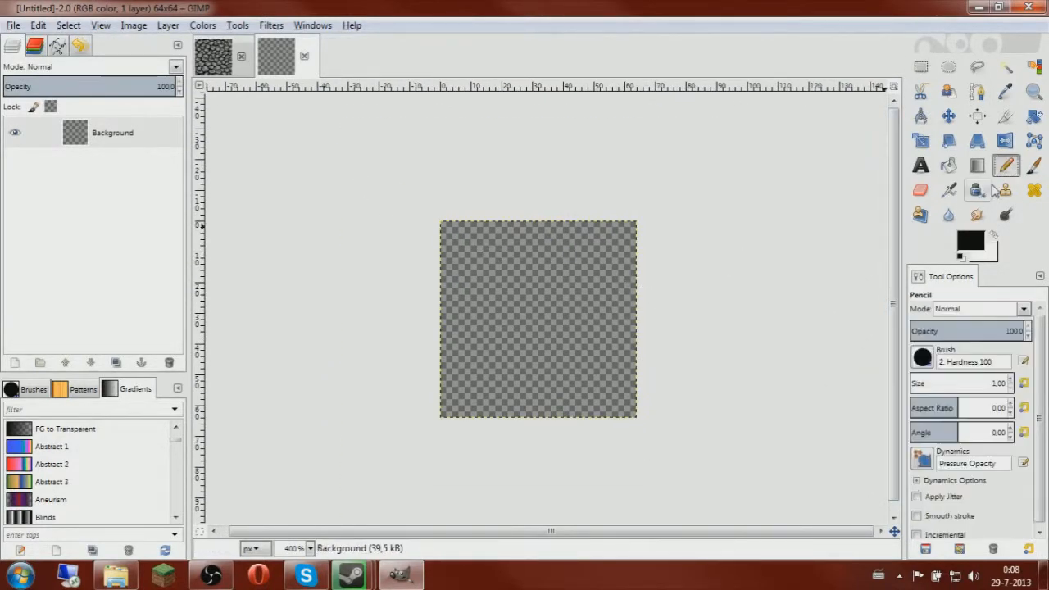
scroll(486, 255, up, 5)
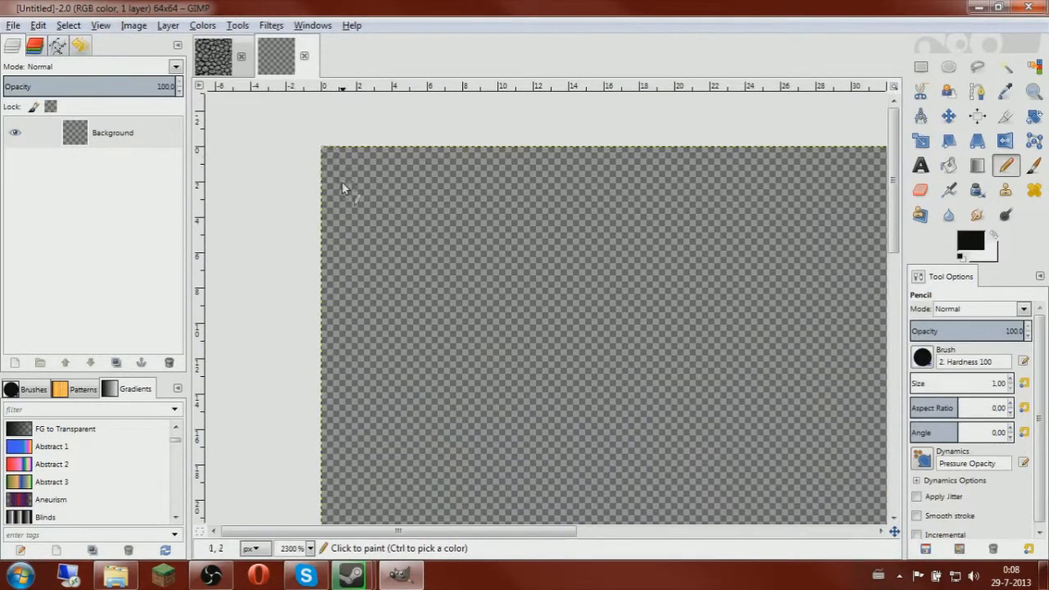
mouse_move(408, 182)
mouse_down()
mouse_move(522, 281)
mouse_move(439, 368)
mouse_move(364, 334)
mouse_move(343, 229)
mouse_up()
scroll(352, 246, down, 5)
scroll(489, 235, up, 2)
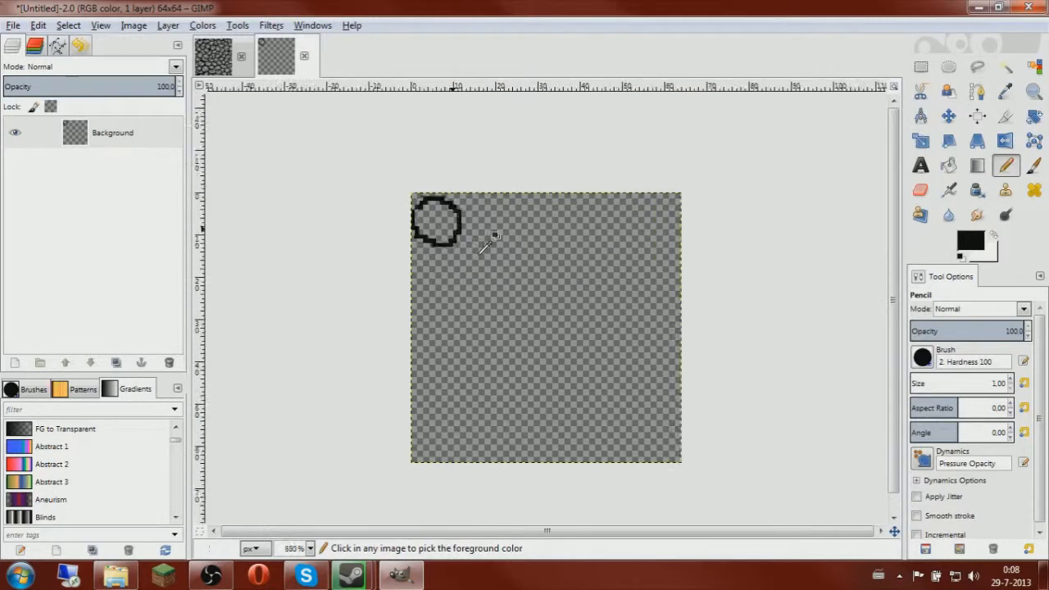
key(ctrl+z)
Outline a small round stone in black at the canvas's upper-left corner
scroll(394, 244, up, 2)
mouse_move(271, 292)
mouse_down()
mouse_move(329, 232)
mouse_move(401, 253)
mouse_move(384, 346)
mouse_move(308, 344)
mouse_move(279, 293)
mouse_up()
scroll(361, 309, down, 4)
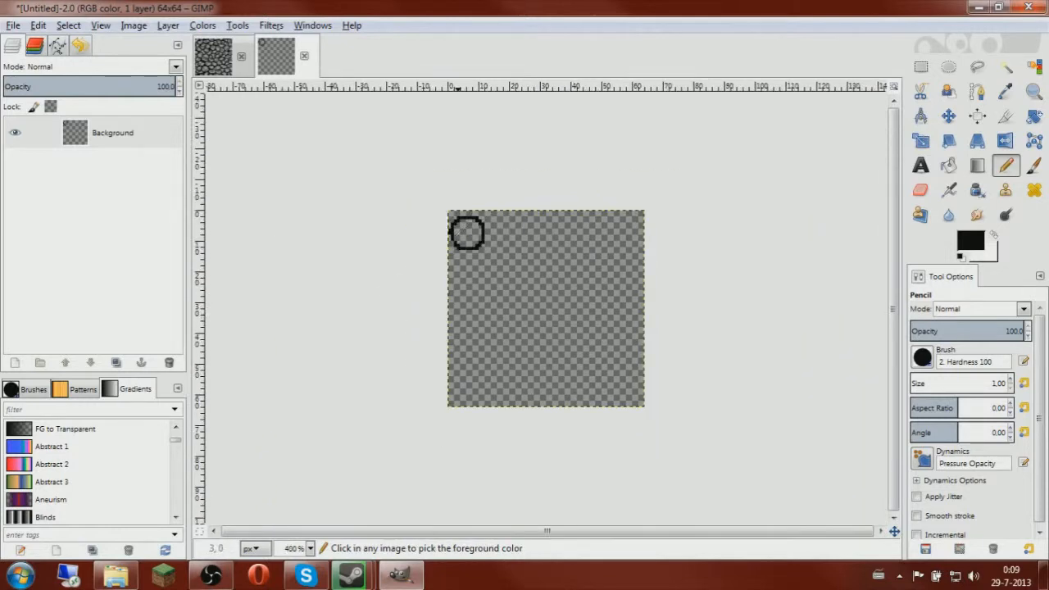
Outline a wide stone beside the first one and two stones beneath them, with borders touching
scroll(460, 212, up, 4)
mouse_move(460, 161)
mouse_down()
mouse_move(560, 220)
mouse_move(510, 292)
mouse_move(419, 273)
mouse_move(378, 253)
mouse_move(350, 310)
mouse_move(332, 398)
mouse_move(441, 414)
mouse_move(465, 312)
mouse_move(449, 289)
mouse_up()
scroll(509, 312, down, 1)
scroll(463, 325, up, 2)
mouse_move(433, 243)
mouse_down()
mouse_move(569, 313)
mouse_move(420, 325)
mouse_up()
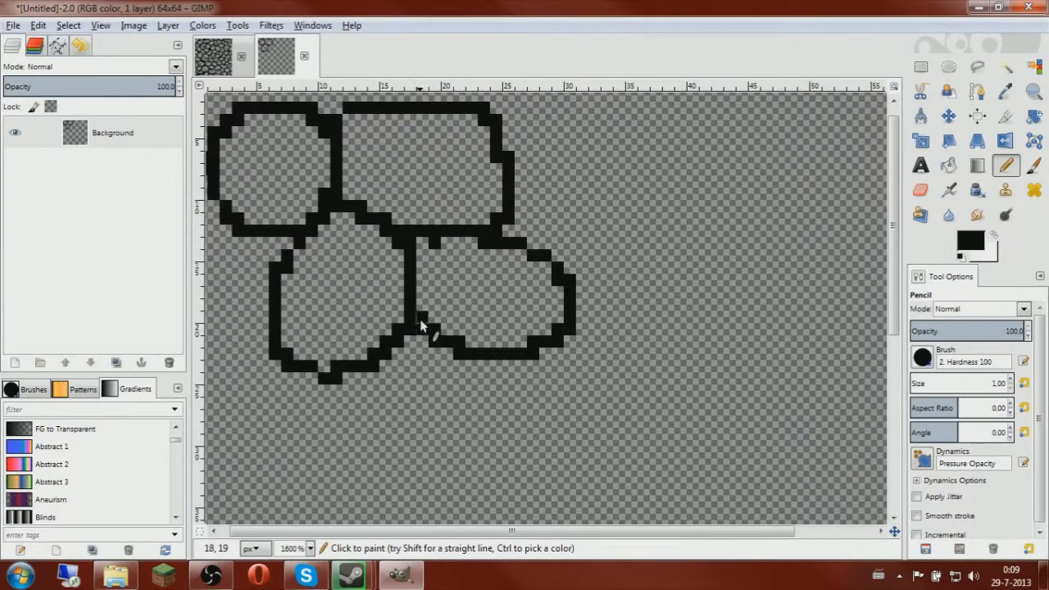
scroll(420, 260, down, 1)
scroll(527, 250, up, 1)
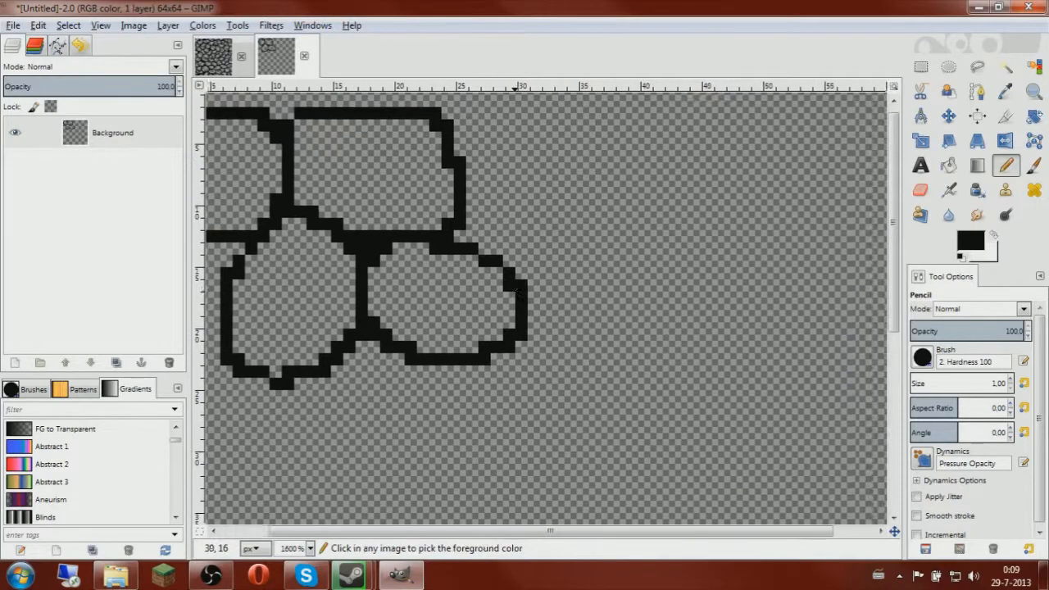
Outline a third stone at the end of the first row and fill the gaps between it and its neighbours in black
drag(576, 232, 534, 270)
mouse_move(426, 221)
mouse_down()
mouse_move(490, 300)
mouse_move(589, 271)
mouse_move(545, 186)
mouse_move(445, 195)
mouse_up()
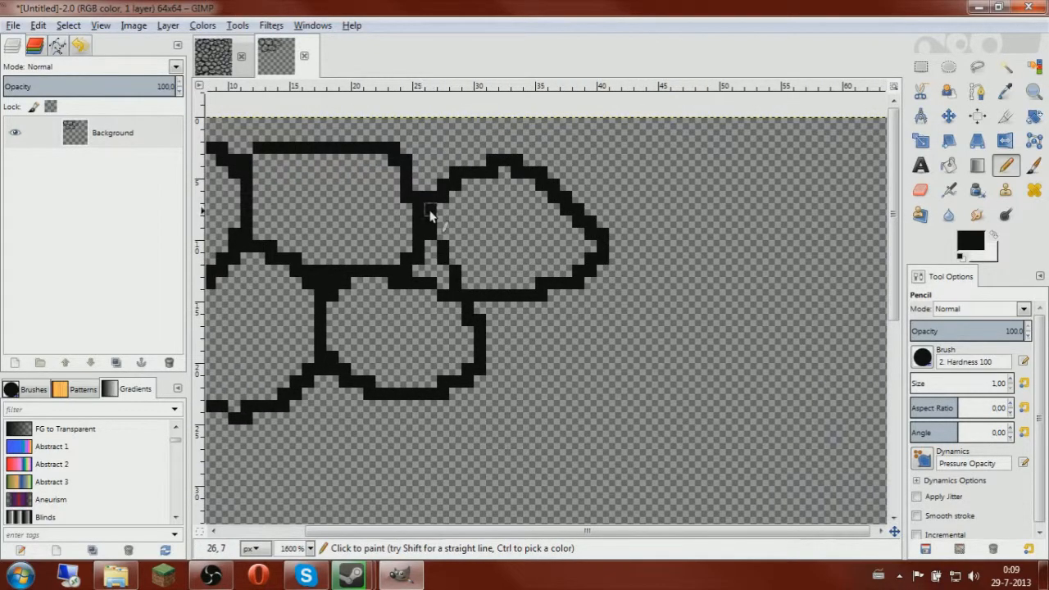
scroll(430, 214, up, 2)
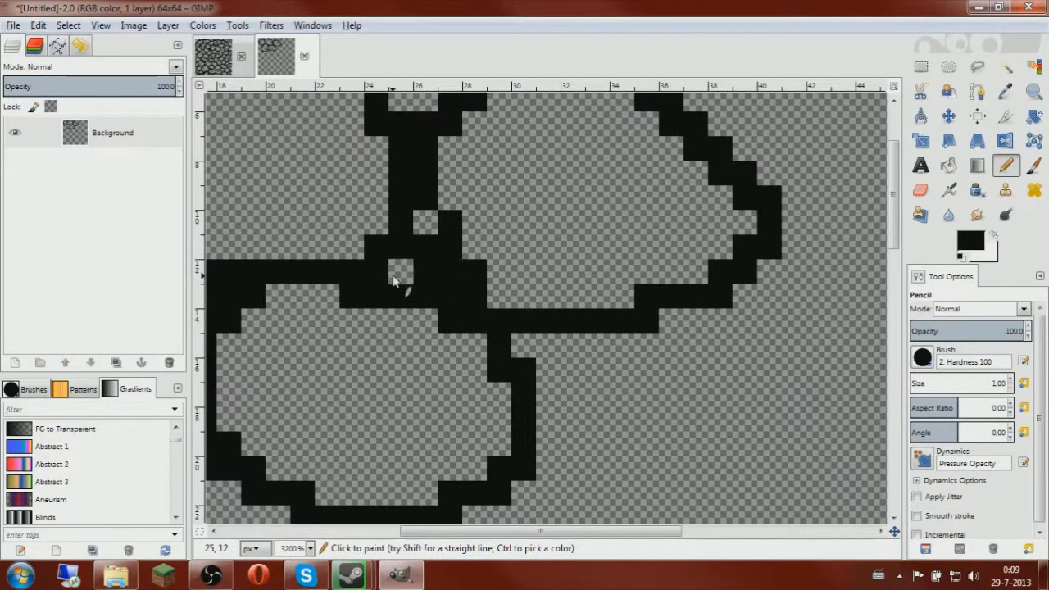
scroll(417, 235, down, 5)
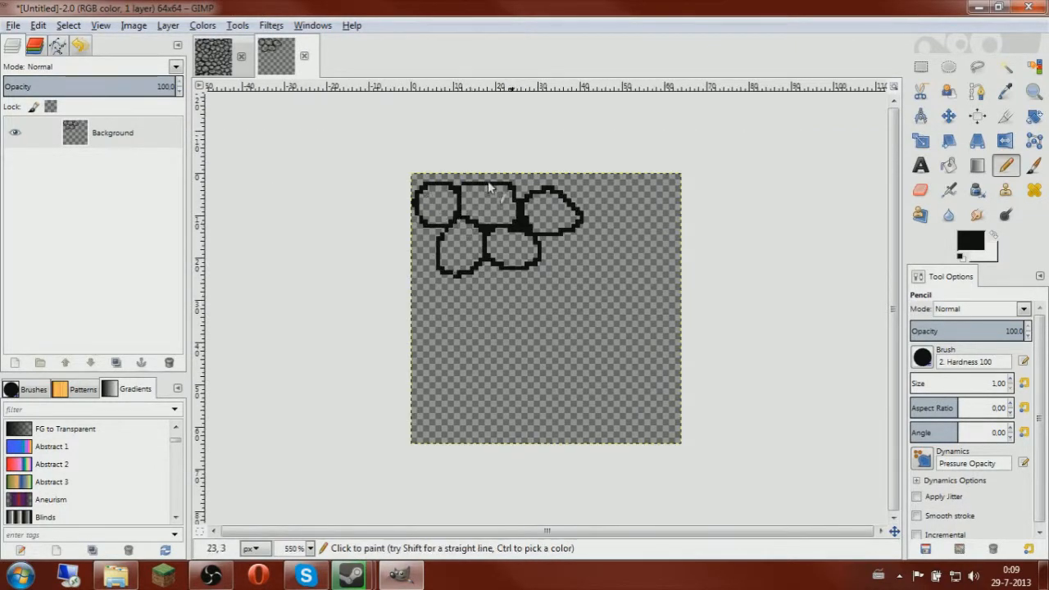
key(r)
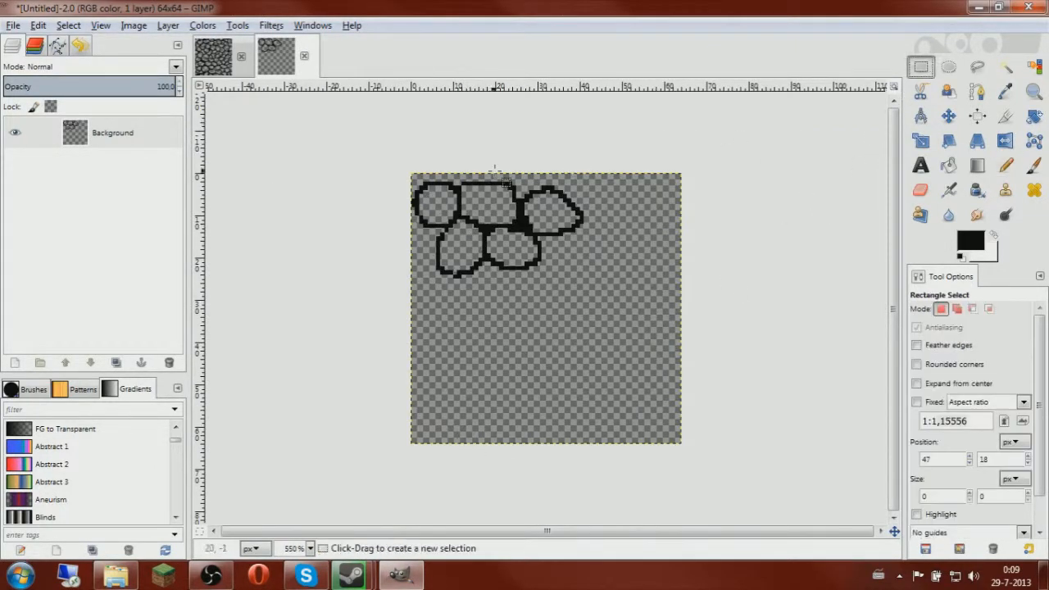
scroll(531, 357, down, 2)
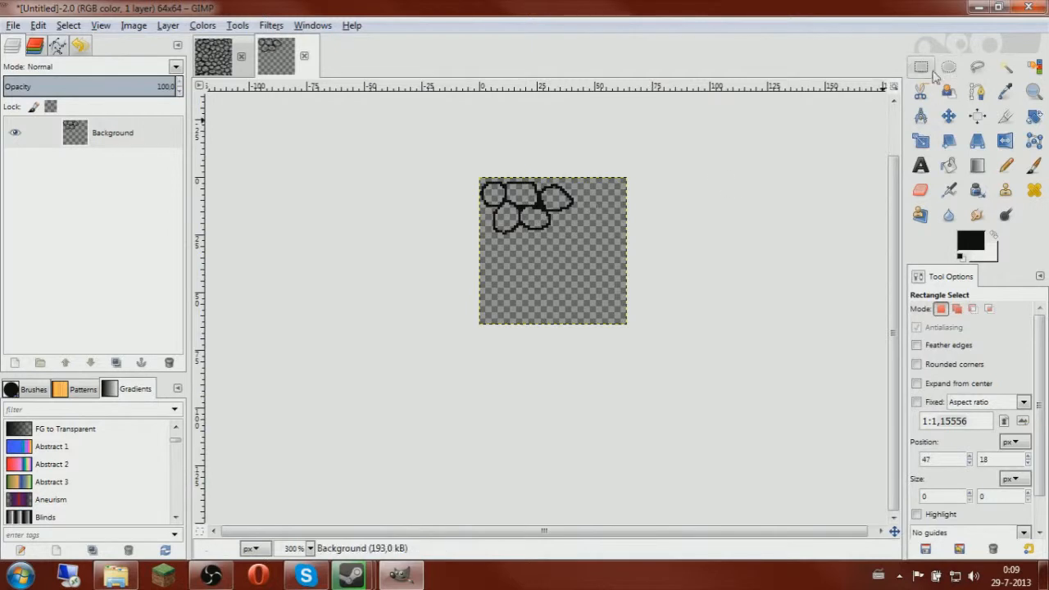
drag(654, 204, 686, 181)
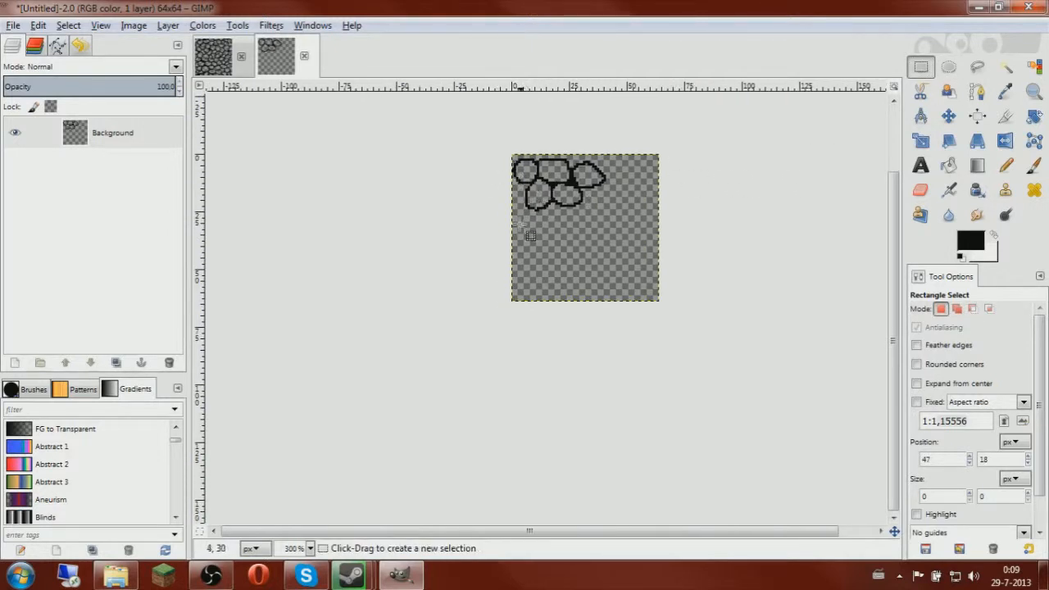
scroll(510, 200, up, 2)
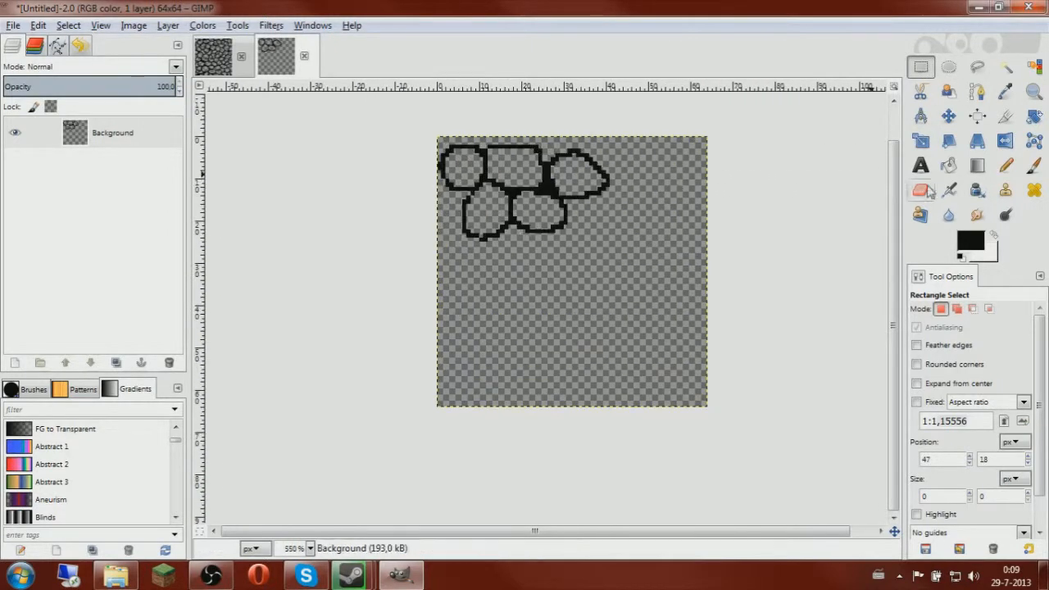
Outline a third stone in the second row and three stones in a new row below, using the Pencil tool
click(1008, 172)
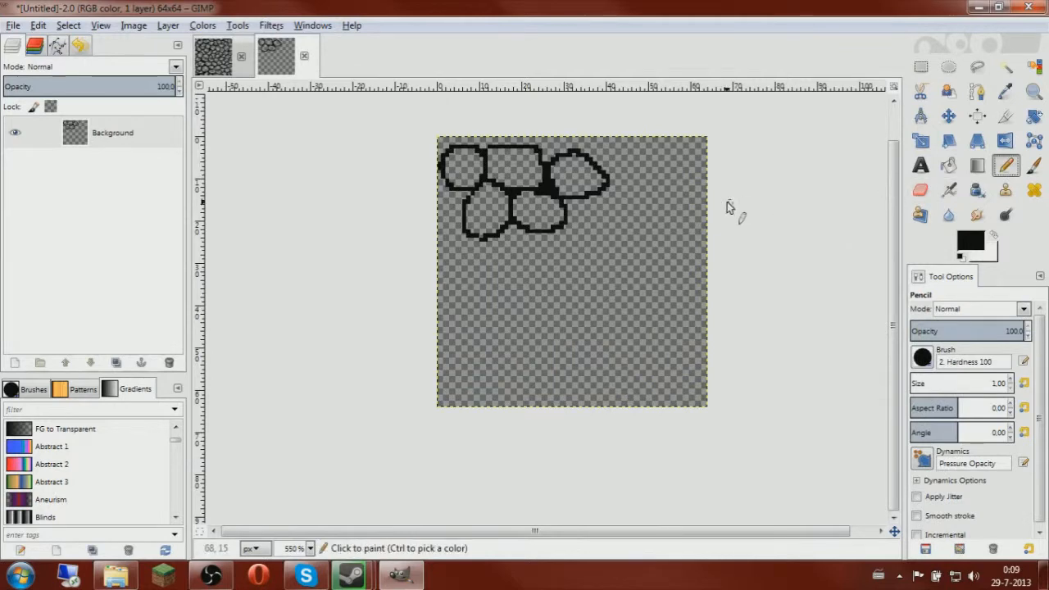
drag(479, 257, 515, 236)
scroll(518, 229, up, 2)
mouse_move(472, 178)
mouse_down()
mouse_move(547, 218)
mouse_move(502, 164)
mouse_up()
mouse_move(419, 195)
mouse_down()
mouse_move(443, 239)
mouse_move(385, 267)
mouse_up()
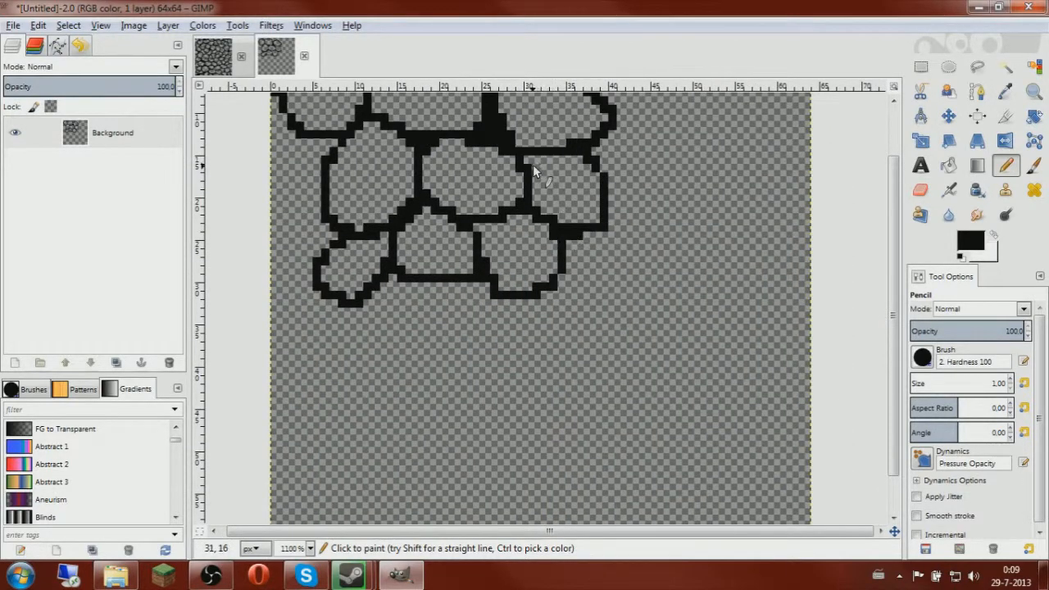
scroll(548, 162, down, 4)
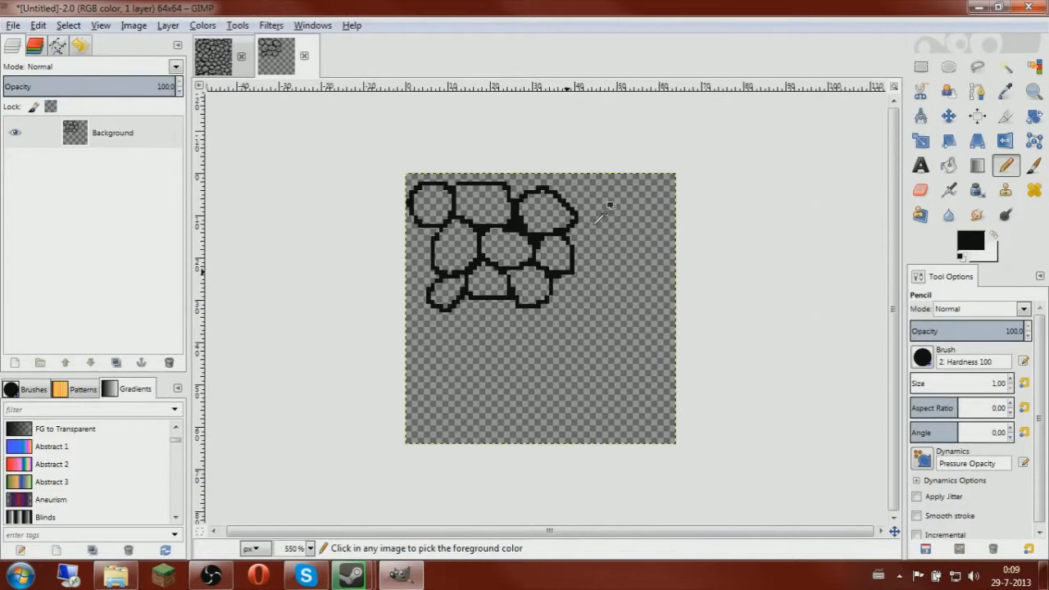
Outline one stone ending the third row, four stones forming the fourth row, and one stone starting the fifth row
scroll(605, 201, up, 4)
mouse_move(588, 277)
mouse_down()
mouse_move(636, 290)
mouse_move(619, 365)
mouse_up()
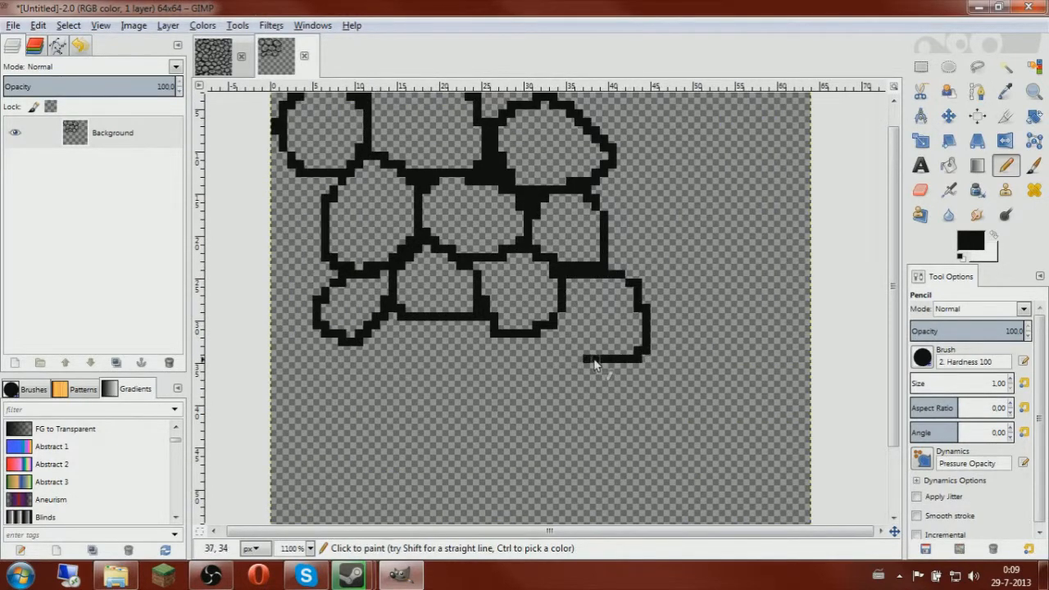
scroll(569, 320, down, 3)
mouse_move(539, 235)
mouse_down()
mouse_move(608, 309)
mouse_move(589, 246)
mouse_up()
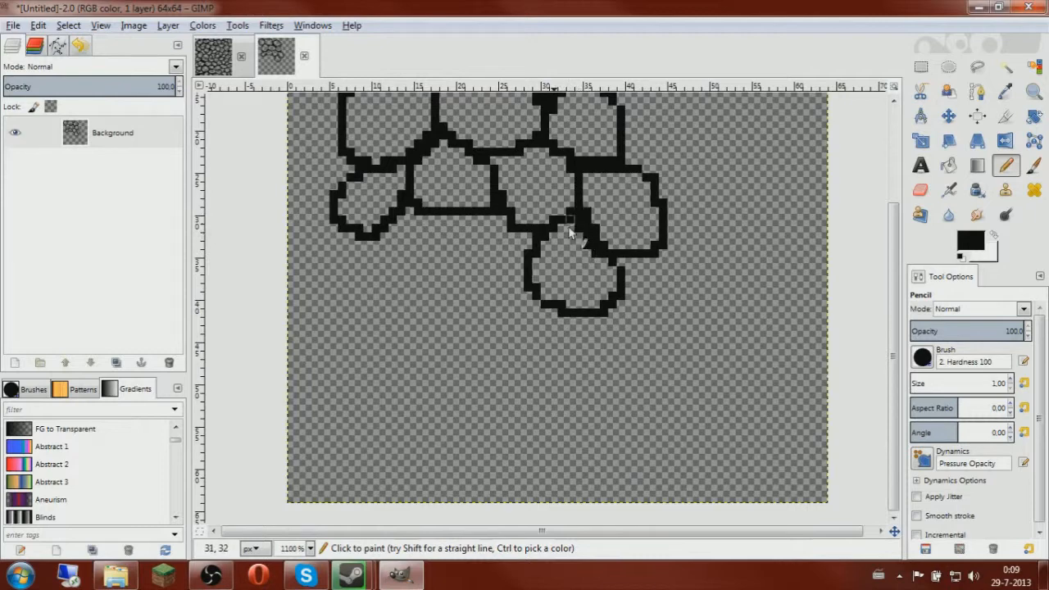
mouse_move(464, 243)
mouse_down()
mouse_move(530, 307)
mouse_move(522, 235)
mouse_up()
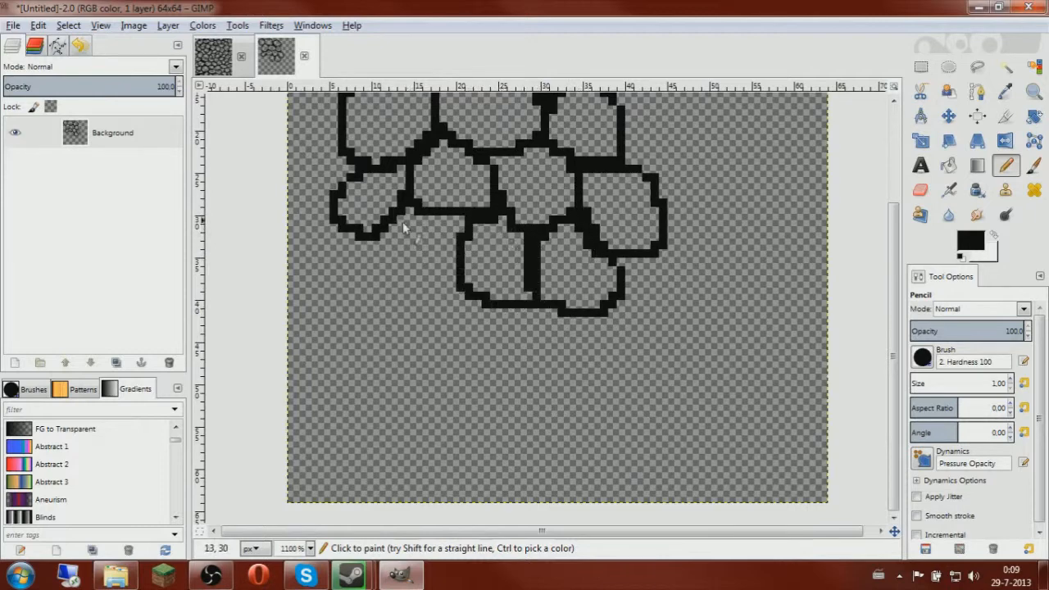
mouse_move(392, 279)
mouse_down()
mouse_move(447, 279)
mouse_move(461, 249)
mouse_up()
mouse_move(360, 238)
mouse_down()
mouse_move(319, 304)
mouse_move(374, 286)
mouse_move(362, 271)
mouse_move(366, 333)
mouse_move(437, 310)
mouse_up()
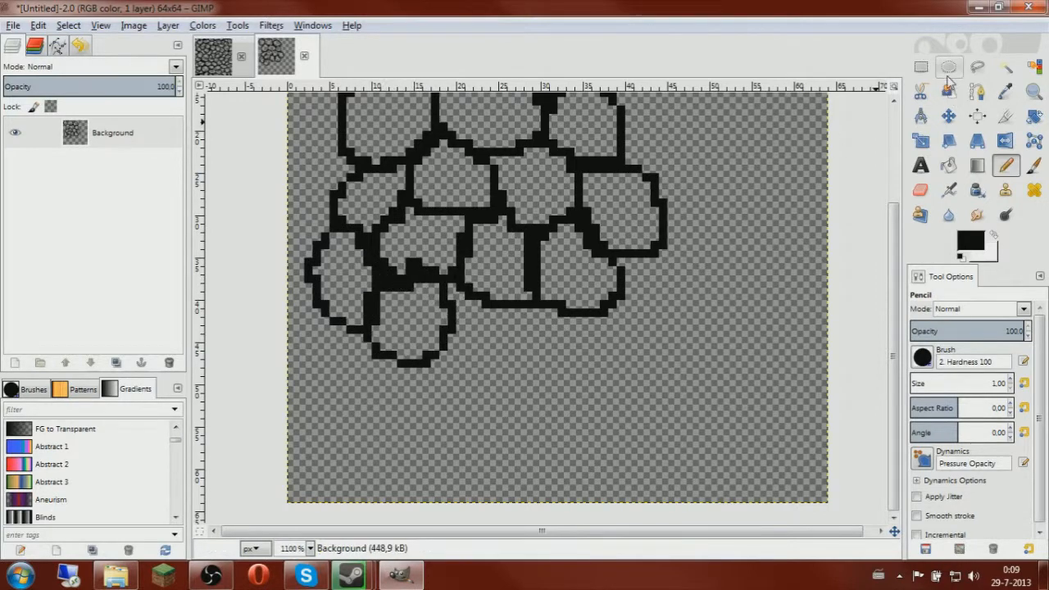
Delete the stray black pixels protruding into the second stone of the fourth row, and clear the selection
key(r)
drag(407, 266, 423, 274)
key(Delete)
click(562, 293)
Outline two more stones along the fifth row with the Pencil tool, redrawing the last one after undoing its first version
click(1006, 165)
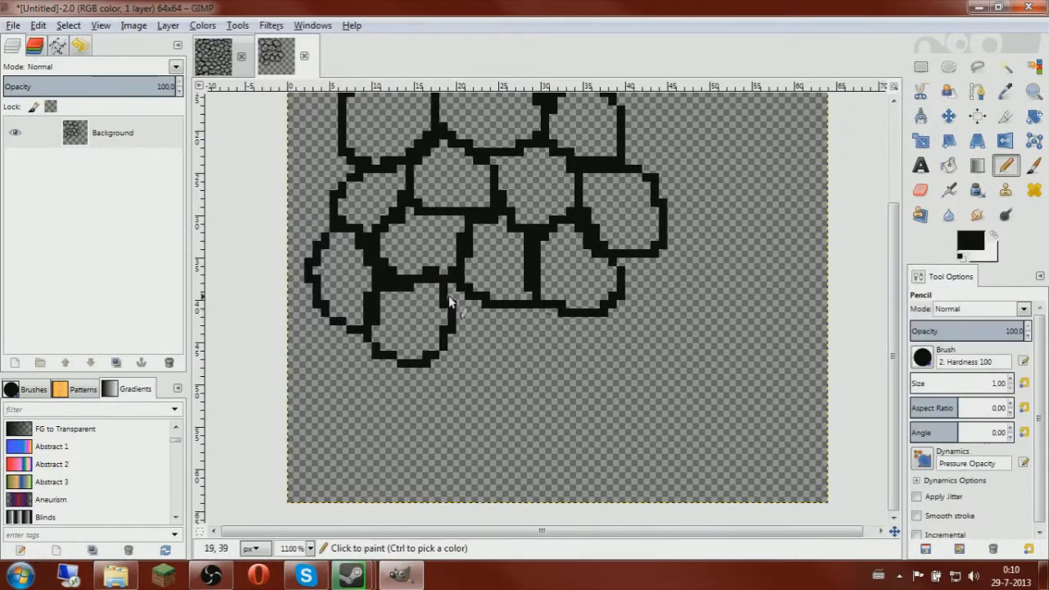
mouse_move(464, 317)
mouse_down()
mouse_move(515, 314)
mouse_move(463, 301)
mouse_up()
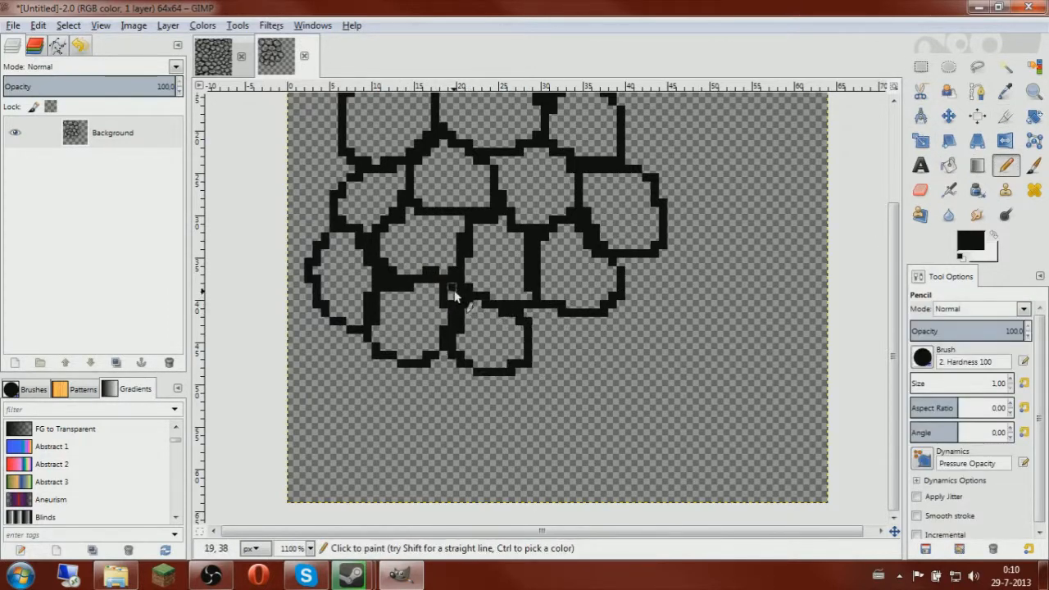
mouse_move(587, 367)
mouse_down()
mouse_move(515, 354)
mouse_move(519, 321)
mouse_up()
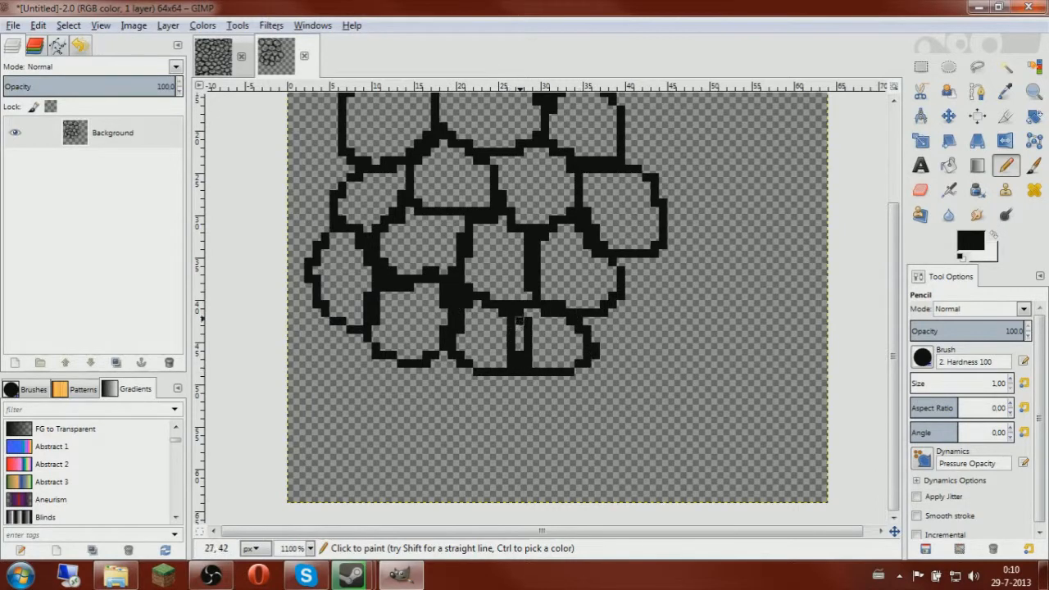
key(ctrl+z)
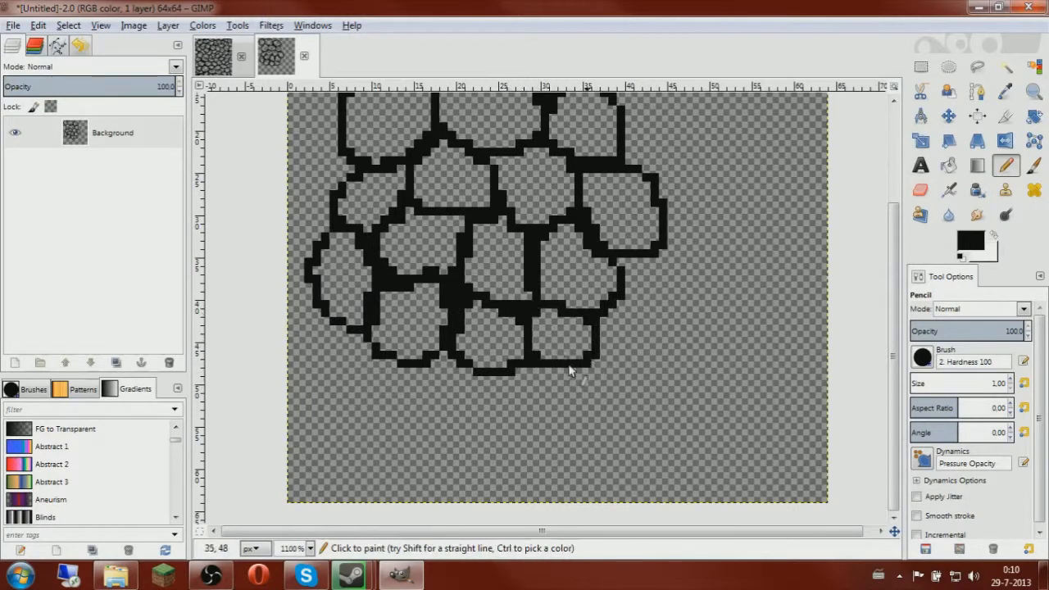
drag(653, 350, 596, 294)
scroll(587, 250, down, 2)
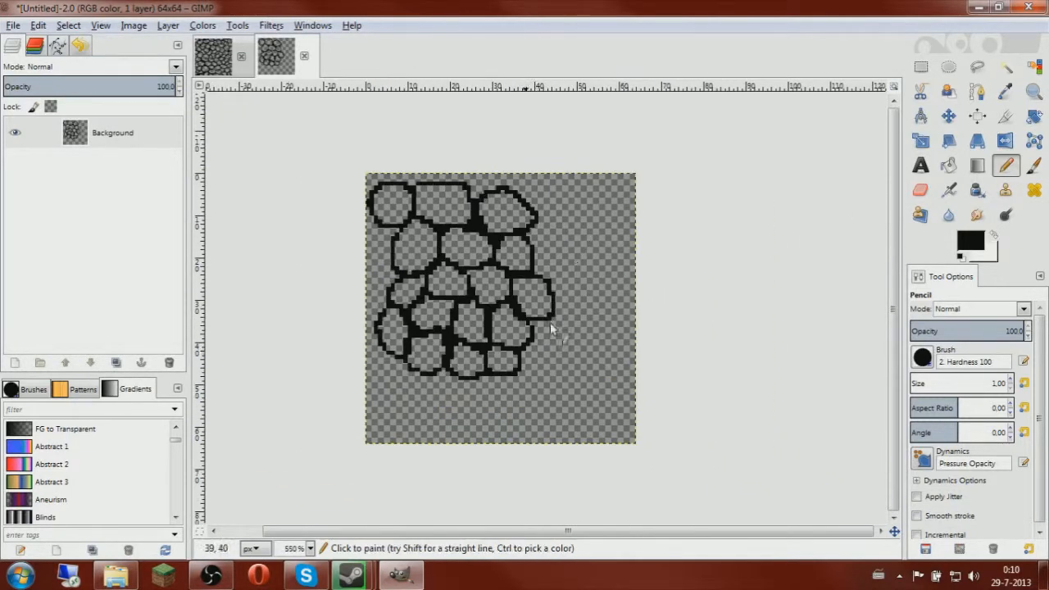
Add a new 64x64 layer with transparency as its fill type
click(921, 66)
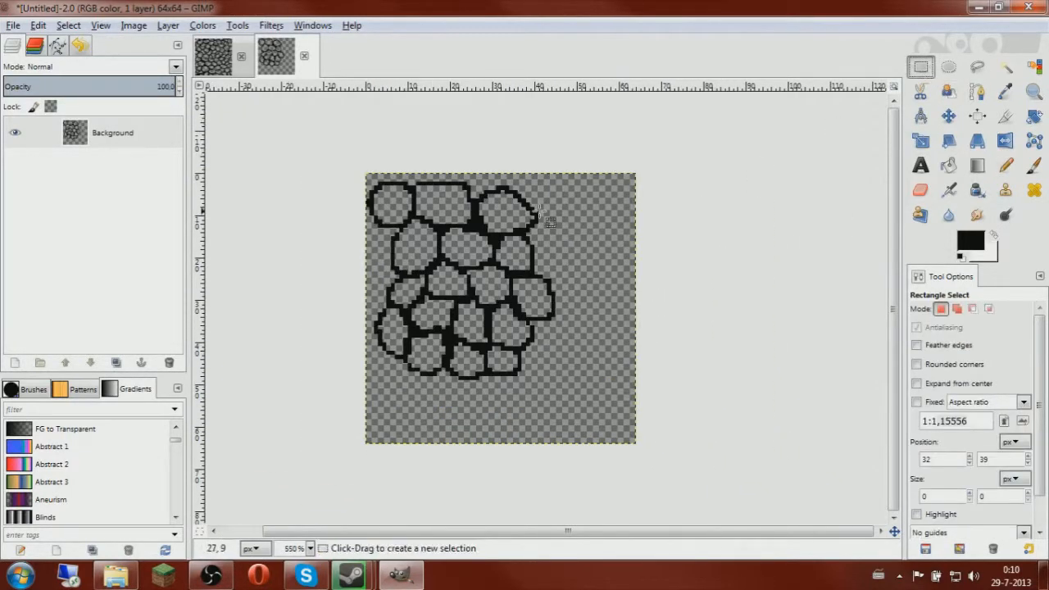
right_click(105, 144)
click(138, 171)
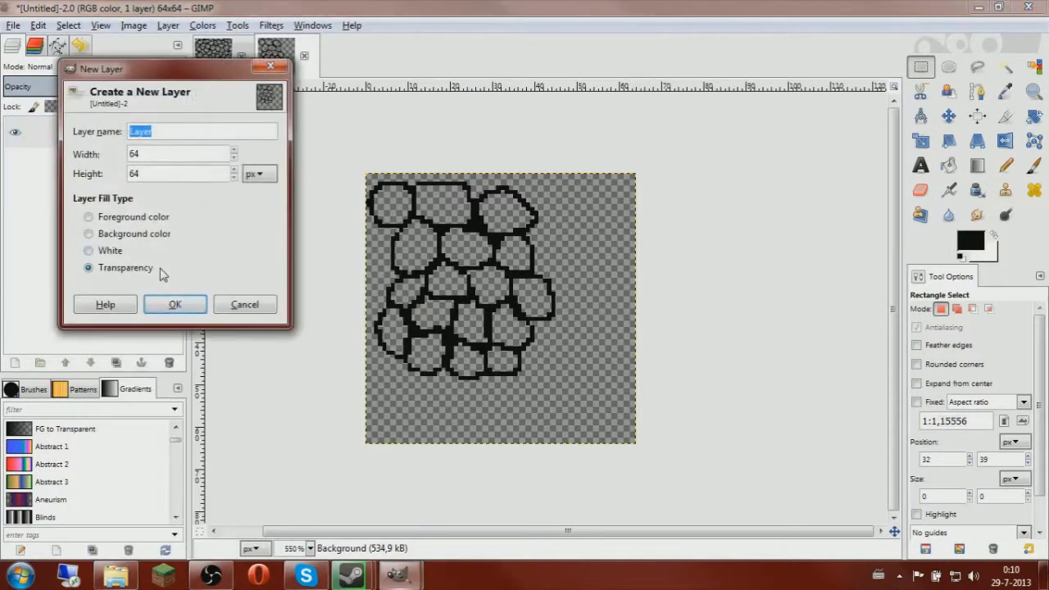
click(174, 305)
Cut the 32x64 left half of the Background layer and paste it onto the new layer
click(115, 168)
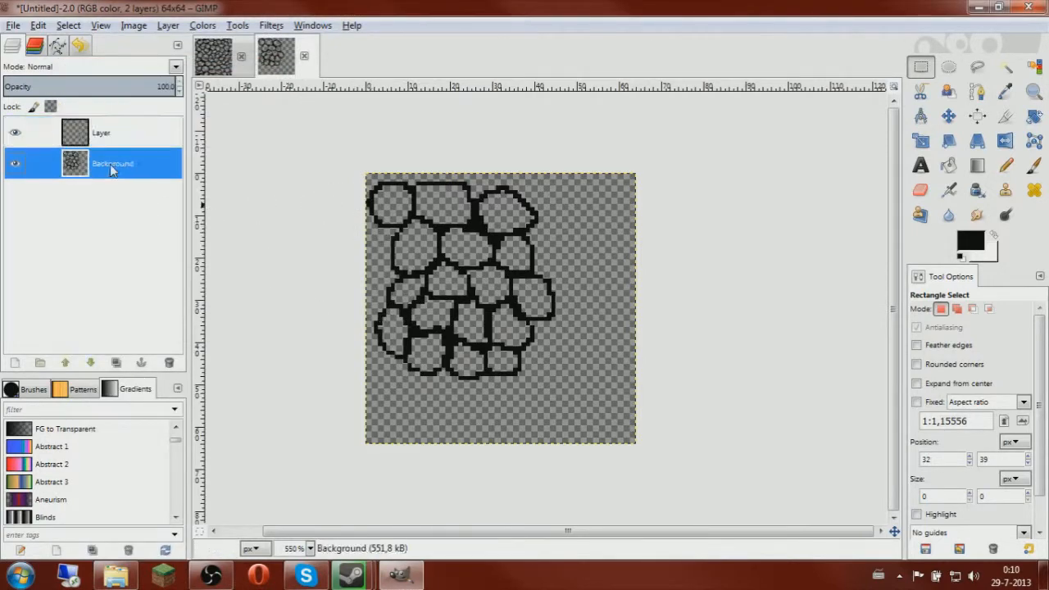
click(921, 67)
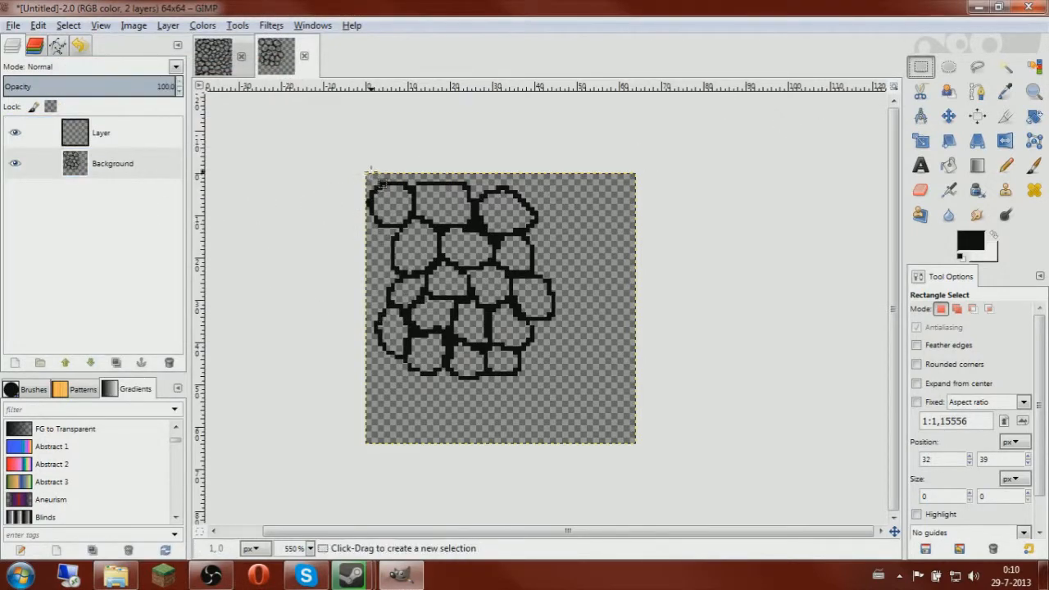
drag(366, 174, 502, 451)
mouse_move(481, 352)
mouse_down()
mouse_move(495, 355)
mouse_move(482, 349)
mouse_up()
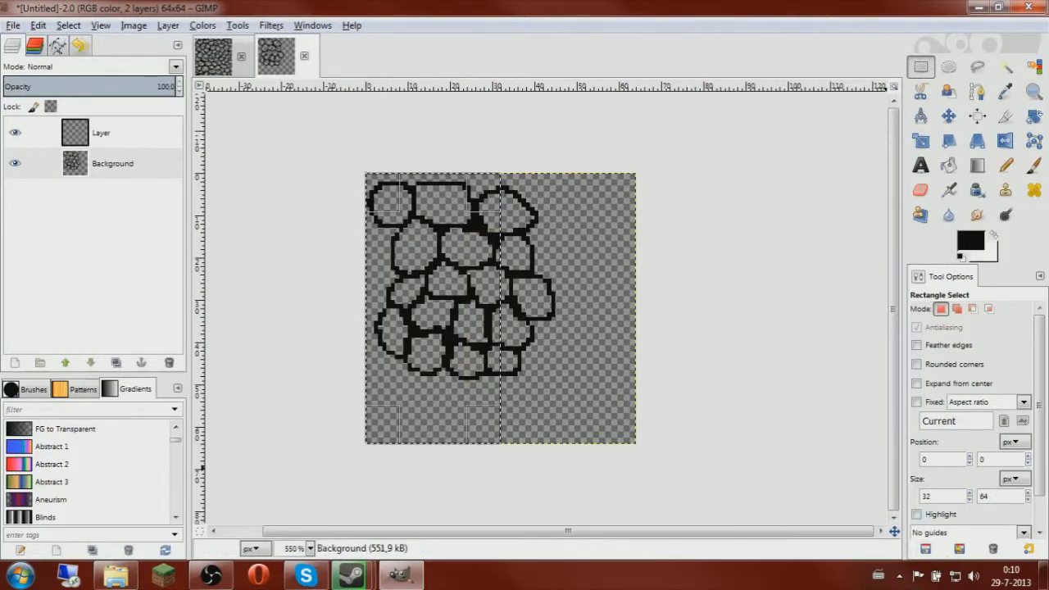
click(146, 164)
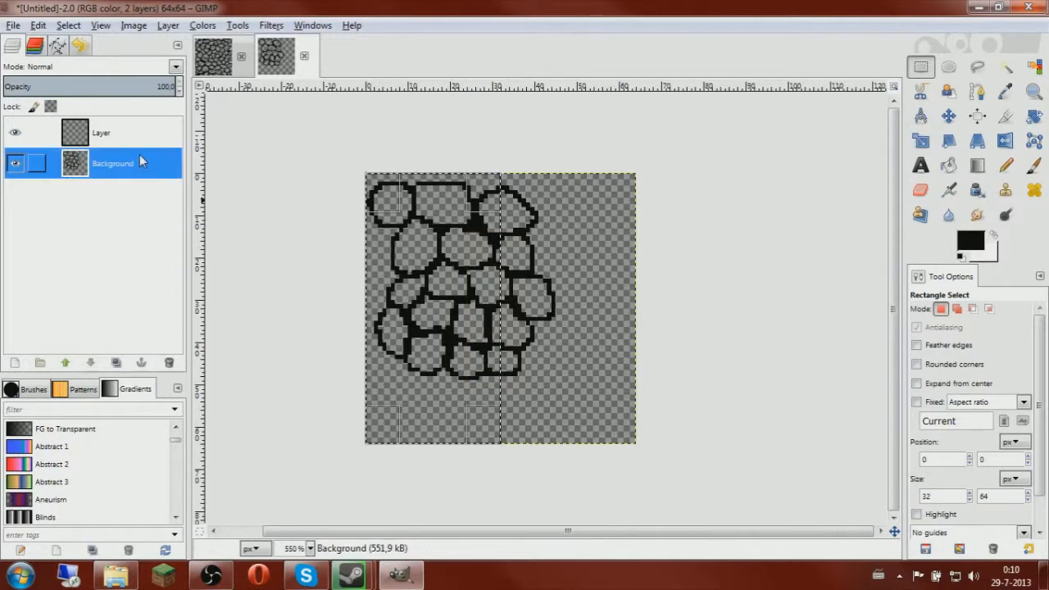
key(ctrl+x)
click(112, 138)
key(ctrl+v)
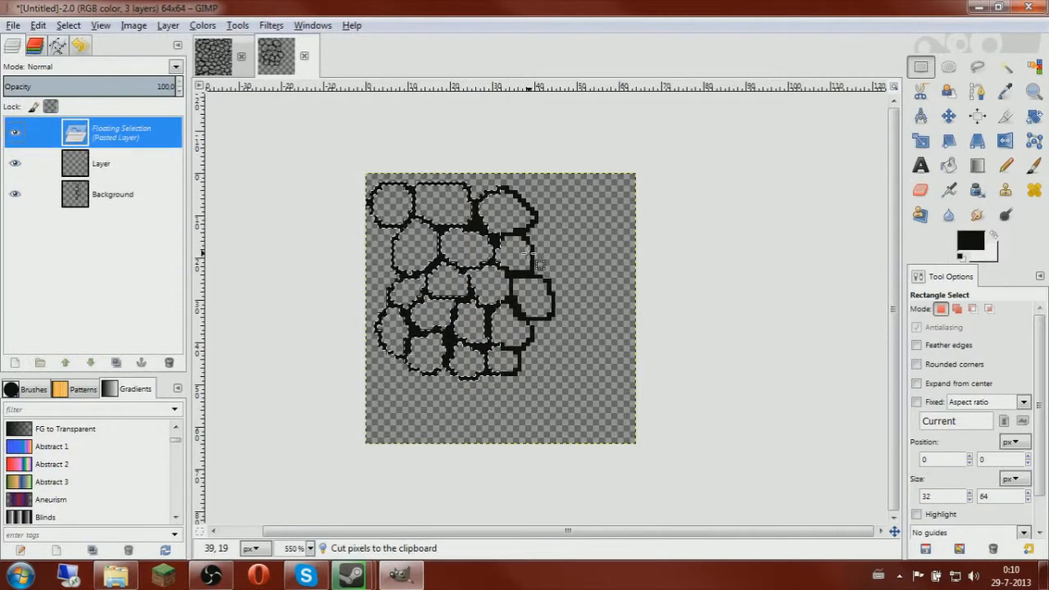
Move the pasted stones into the right half of the canvas, anchor them to the new layer, and make Background the active layer
drag(479, 240, 492, 243)
key(Right)
key(Right)
key(Right)
key(Right)
key(Right)
key(Right)
key(Right)
key(Right)
key(Right)
key(Right)
key(Right)
key(Right)
key(Right)
key(Right)
key(Right)
key(Right)
key(Right)
key(Right)
key(Right)
key(Right)
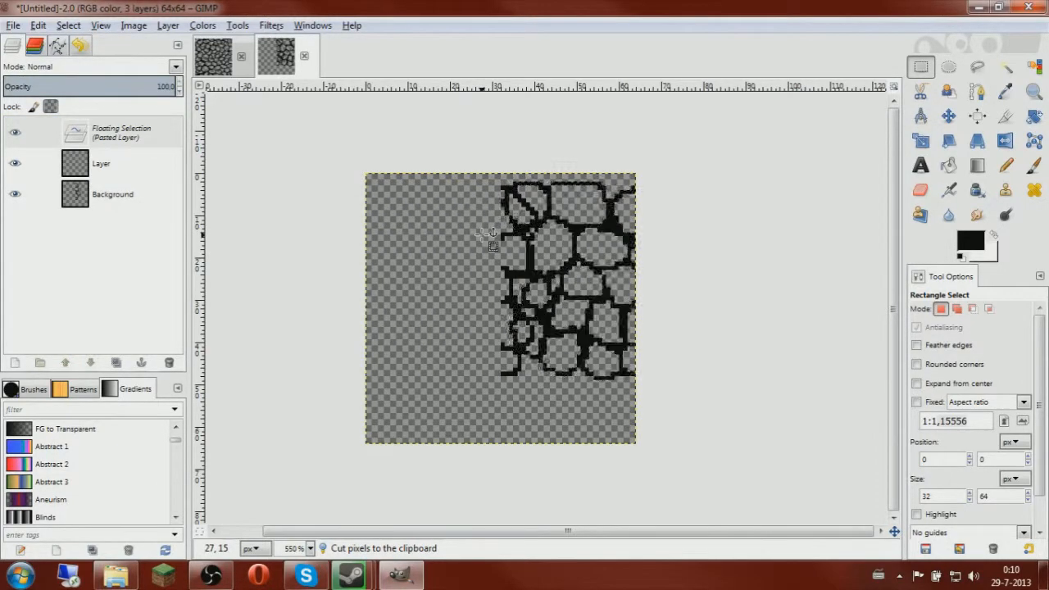
click(692, 215)
click(96, 172)
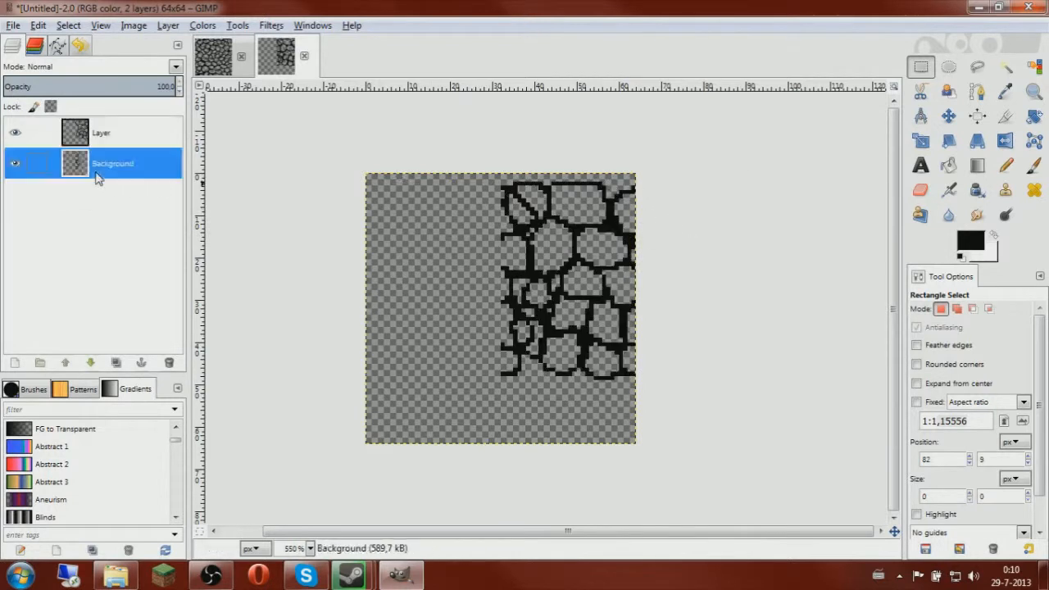
Cut the remaining stone outlines from the Background layer and paste them as a floating selection over the new layer
drag(442, 145, 676, 447)
key(ctrl+x)
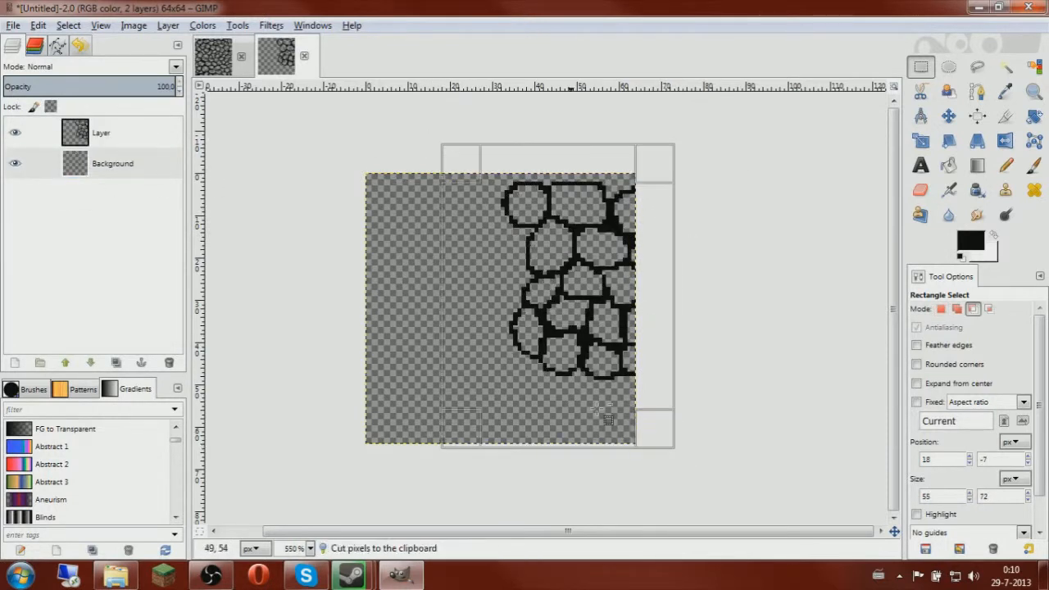
key(ctrl+v)
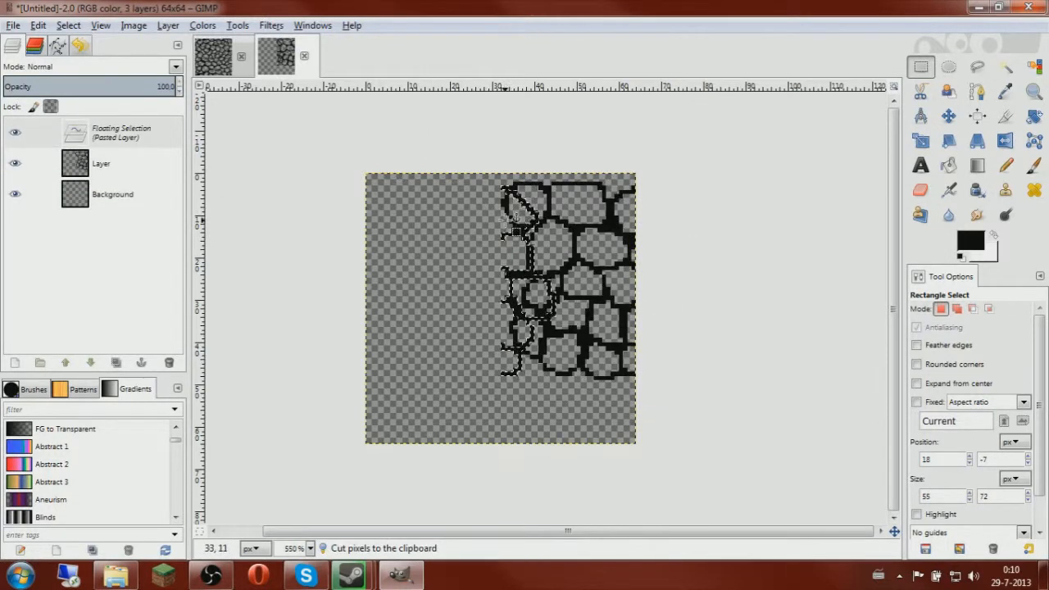
Move the pasted stones flush against the left edge of the canvas and anchor them to the new layer
click(518, 235)
key(Left)
key(Left)
key(Left)
key(Left)
key(Left)
key(Left)
key(Left)
key(Left)
key(Left)
key(Left)
key(Left)
key(Left)
key(Left)
key(Left)
key(Left)
key(Left)
key(Left)
key(Left)
key(Left)
key(Left)
key(Left)
key(Left)
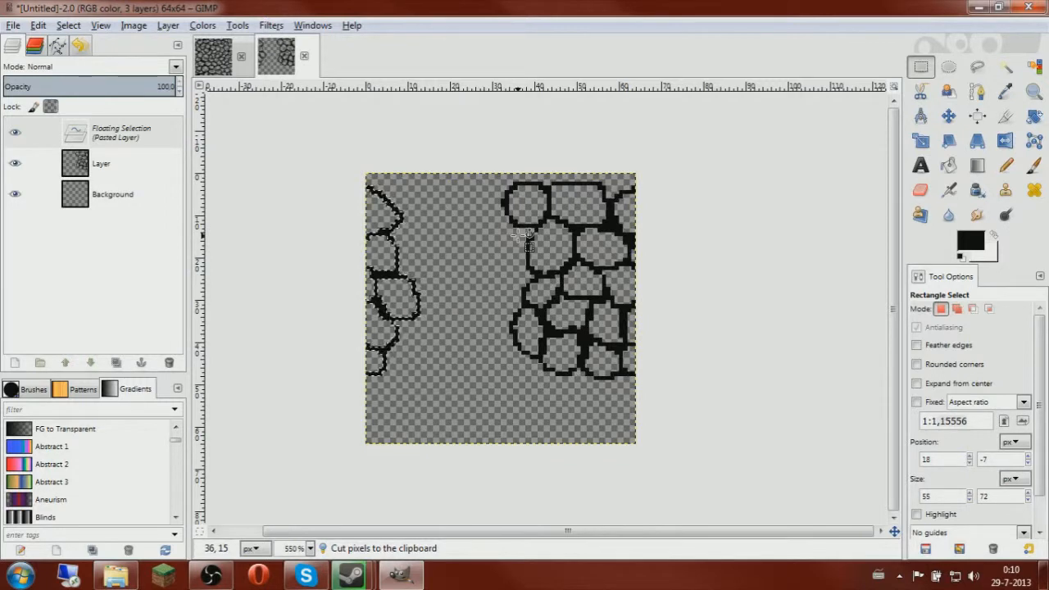
click(661, 225)
Merge all visible layers into one, with the merged layer expanded as necessary
right_click(112, 133)
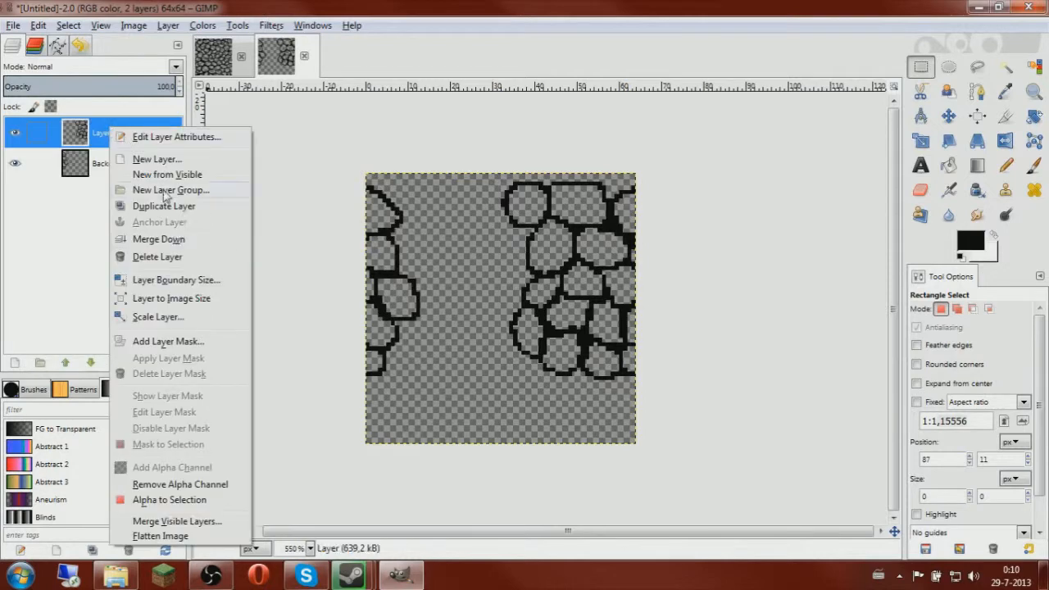
click(176, 521)
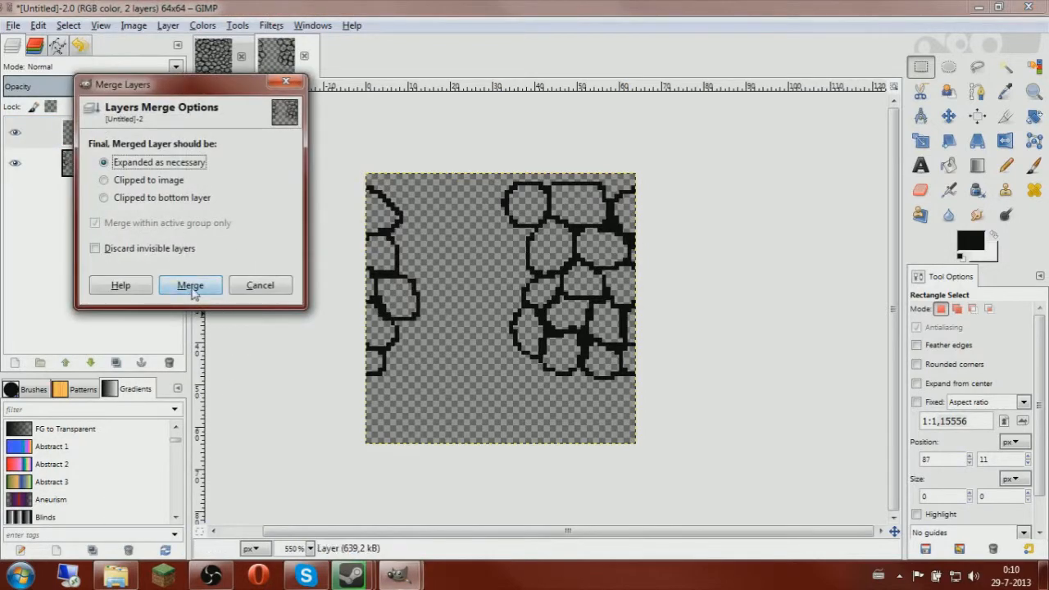
click(190, 285)
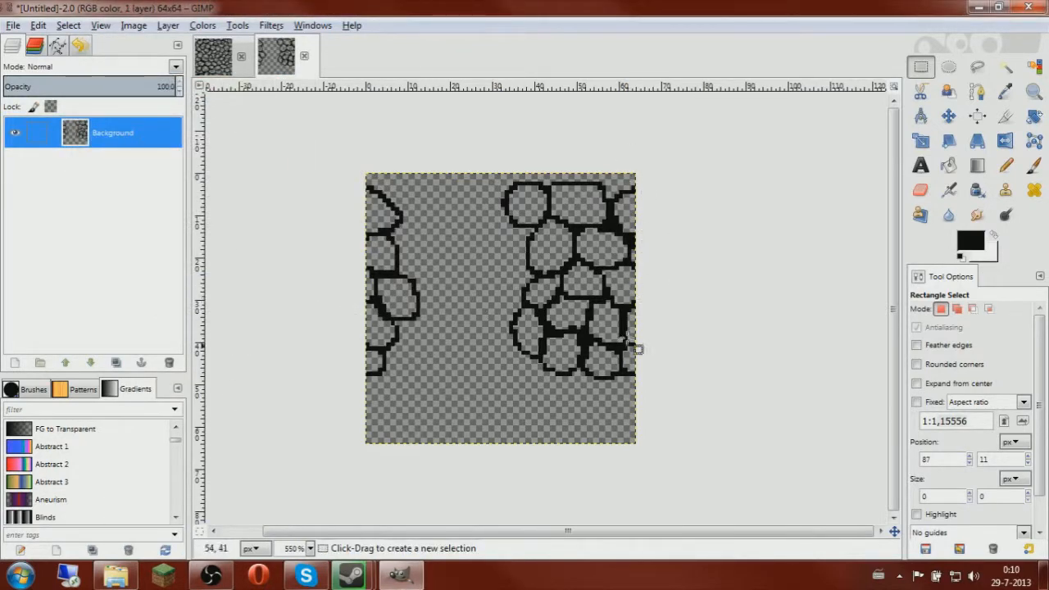
Outline three more stones across the upper part of the transparent gap with the Pencil tool at size 1
click(1006, 166)
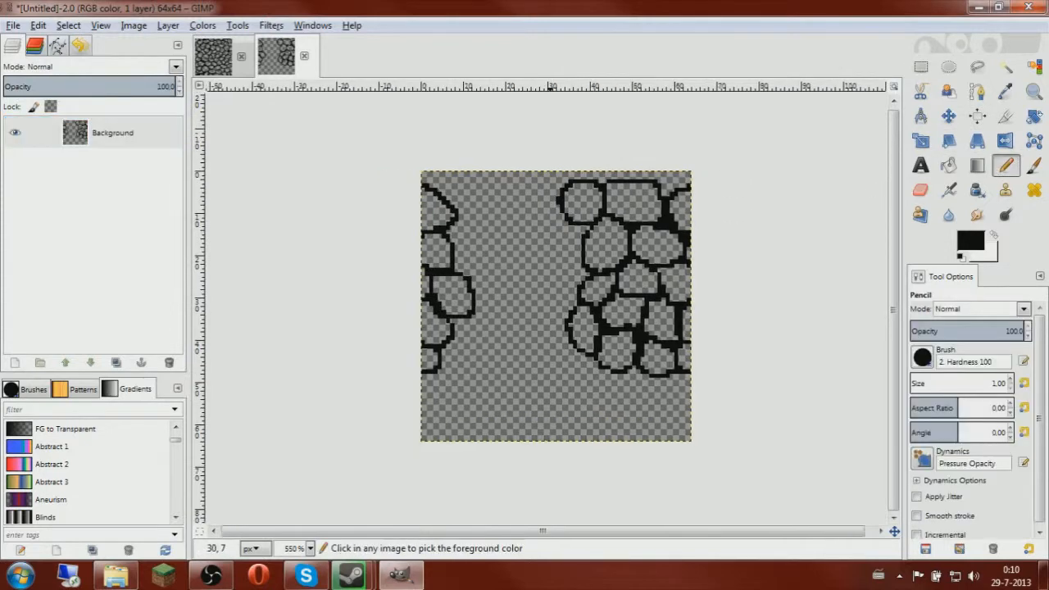
scroll(446, 255, up, 2)
mouse_move(348, 194)
mouse_down()
mouse_move(394, 168)
mouse_move(417, 232)
mouse_move(352, 227)
mouse_up()
mouse_move(440, 182)
mouse_down()
mouse_move(566, 172)
mouse_move(455, 192)
mouse_up()
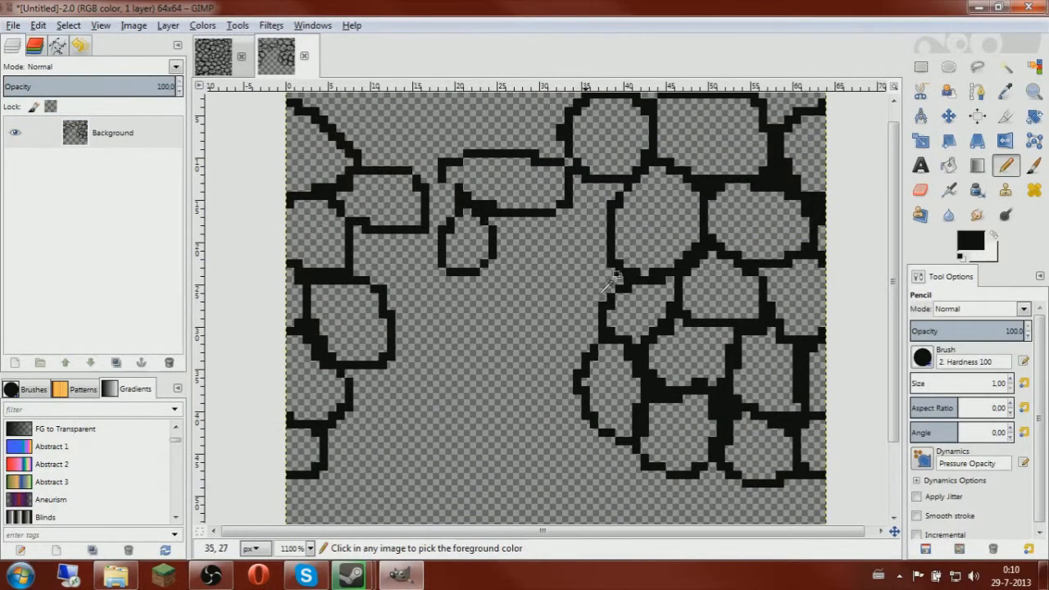
scroll(561, 244, down, 3)
Create a new 64x64 layer above Background with Transparency as the fill type
key(r)
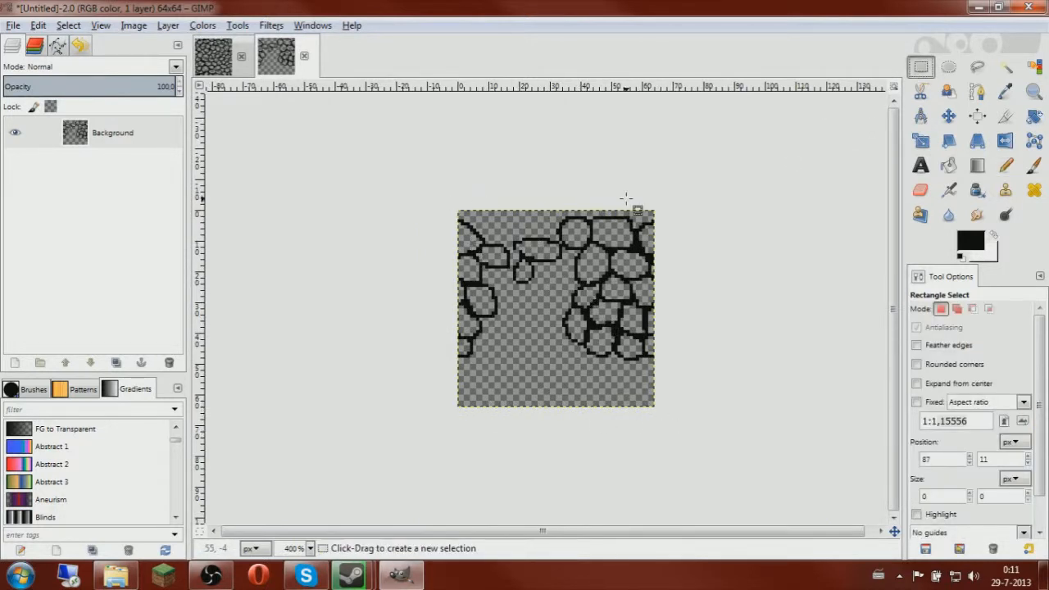
right_click(117, 138)
click(141, 173)
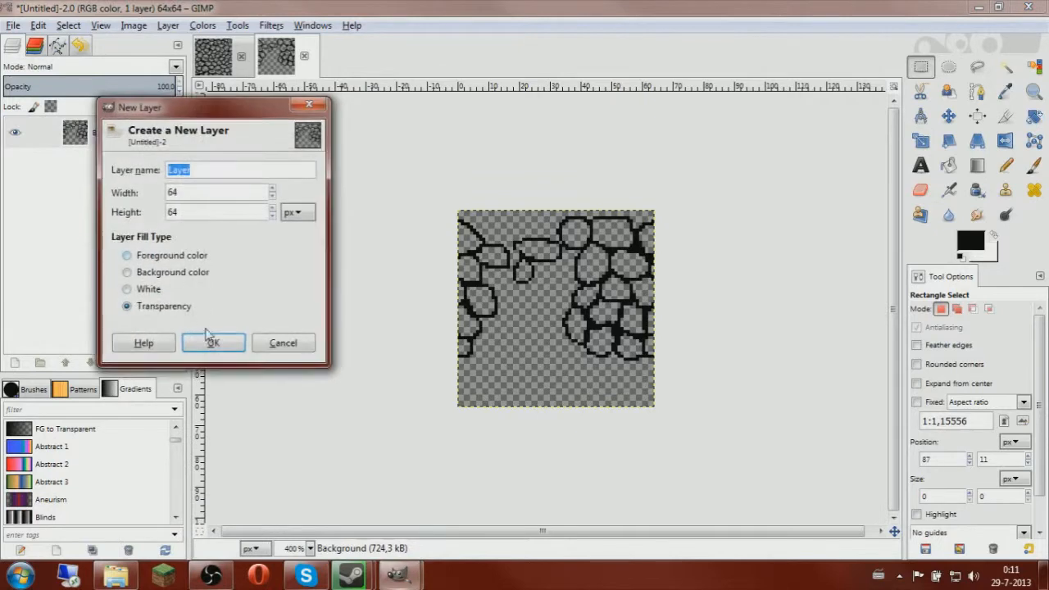
click(209, 338)
Cut the 64x32 top half of the Background layer and paste it onto the new layer
scroll(430, 170, up, 1)
drag(413, 141, 681, 218)
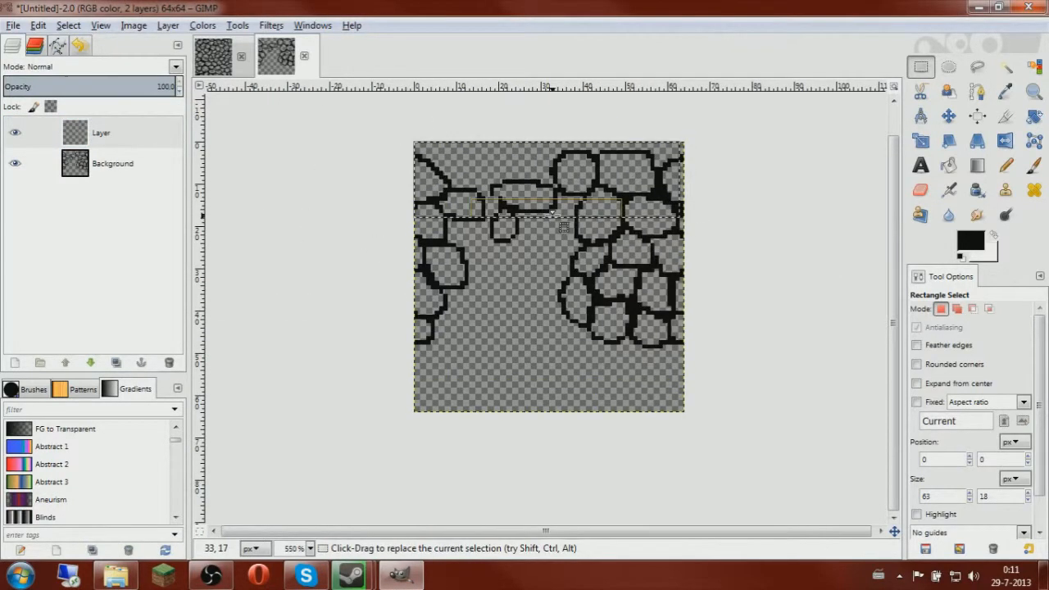
drag(674, 174, 685, 183)
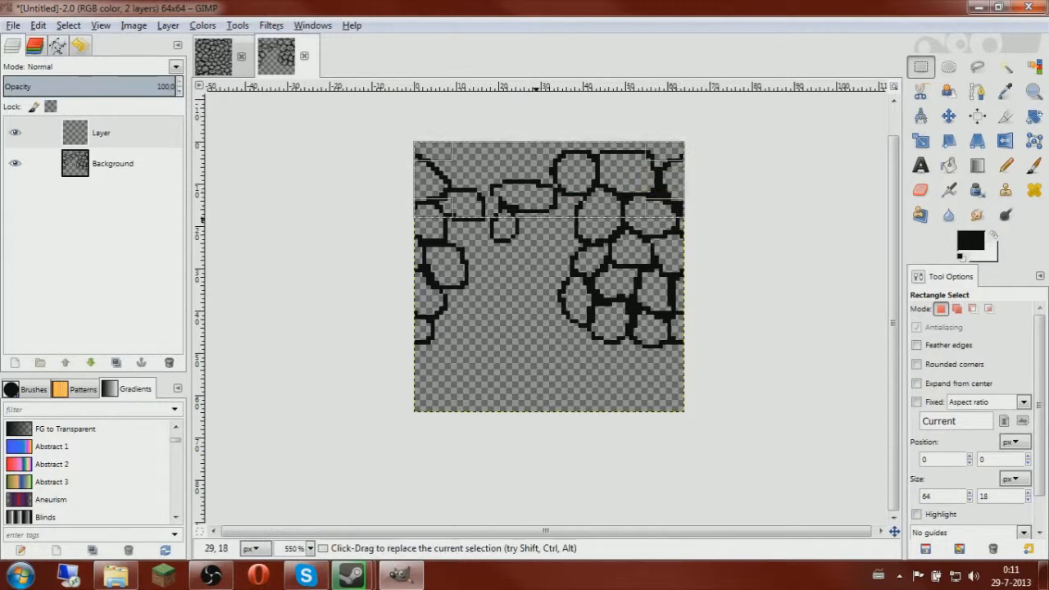
drag(536, 218, 537, 268)
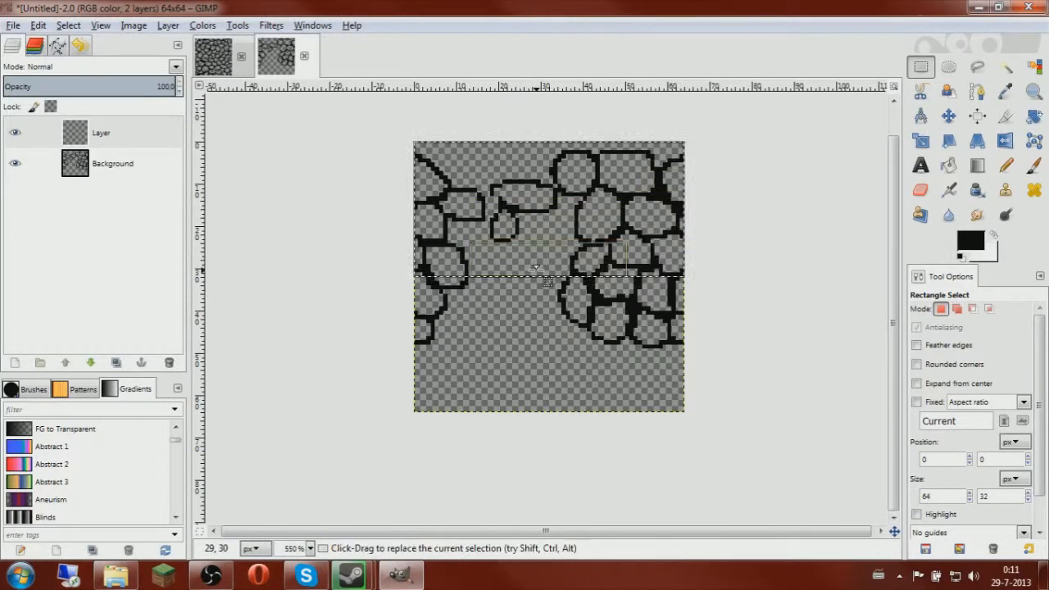
click(114, 168)
key(ctrl+x)
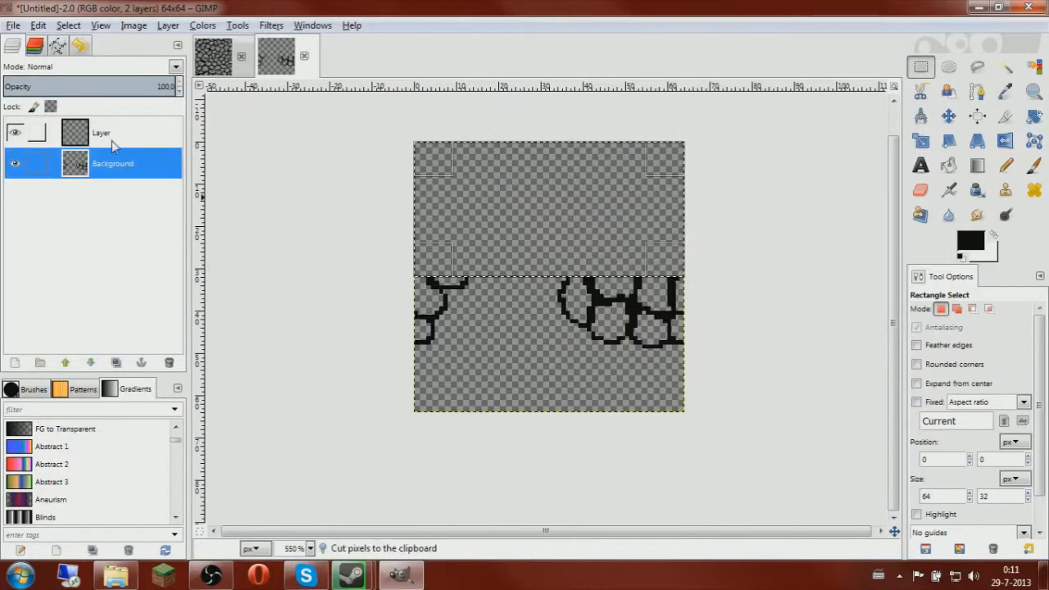
click(111, 140)
key(ctrl+v)
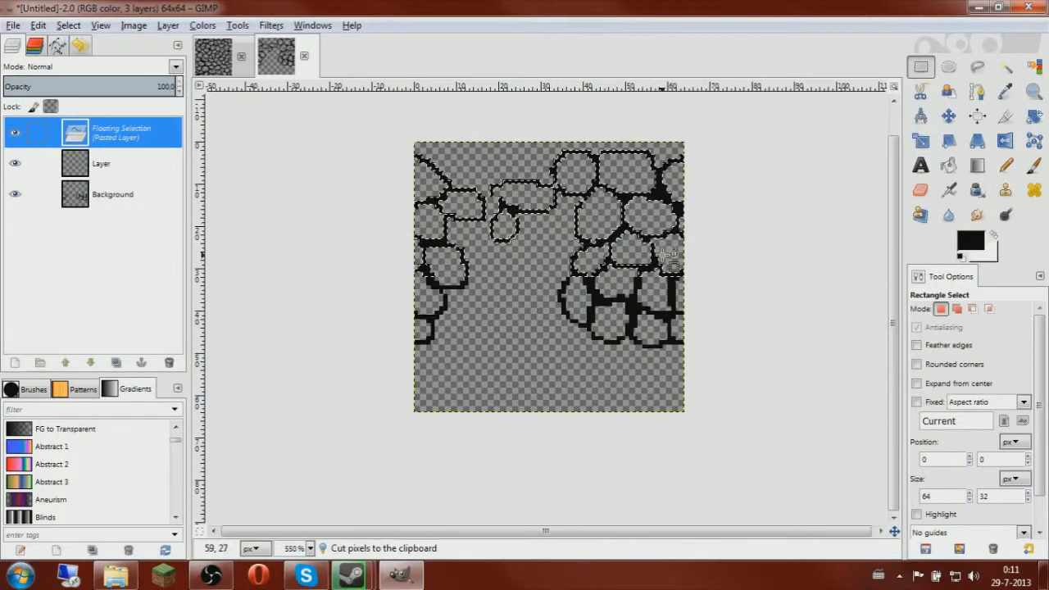
Move the pasted top-half stones down into the bottom half of the canvas and anchor them to the new layer
click(663, 195)
key(Down)
key(Down)
key(Down)
key(Down)
key(Down)
key(Down)
key(Down)
key(Down)
key(Down)
key(Down)
key(Down)
key(Down)
key(Down)
key(Down)
key(Down)
key(Down)
key(Down)
key(Down)
key(Down)
key(Down)
key(Down)
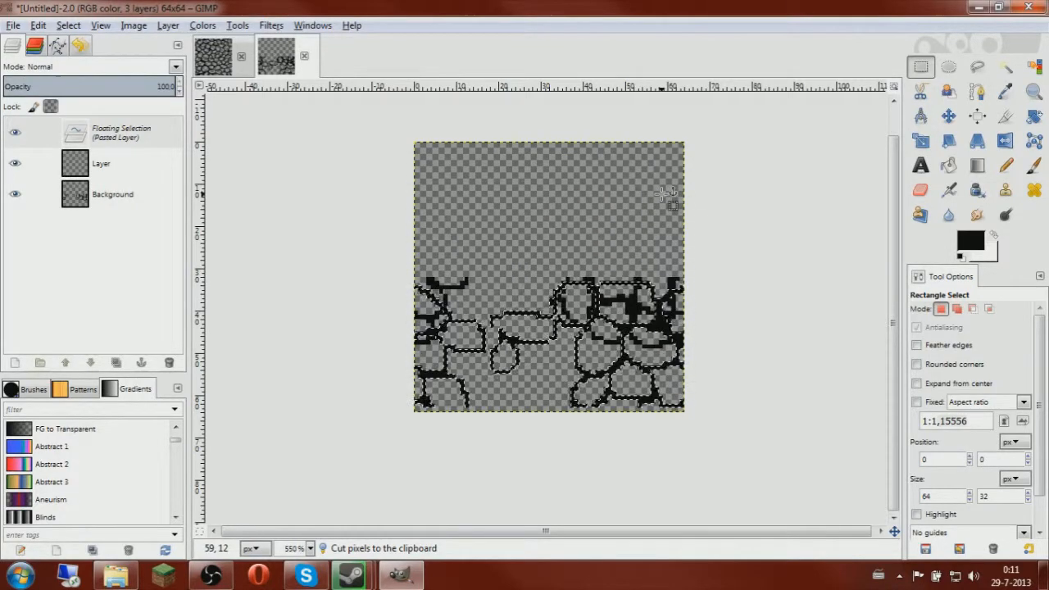
click(723, 167)
Cut the stones left in the lower half of the Background layer and paste them over the new layer
drag(388, 218, 765, 476)
key(ctrl+x)
key(ctrl+v)
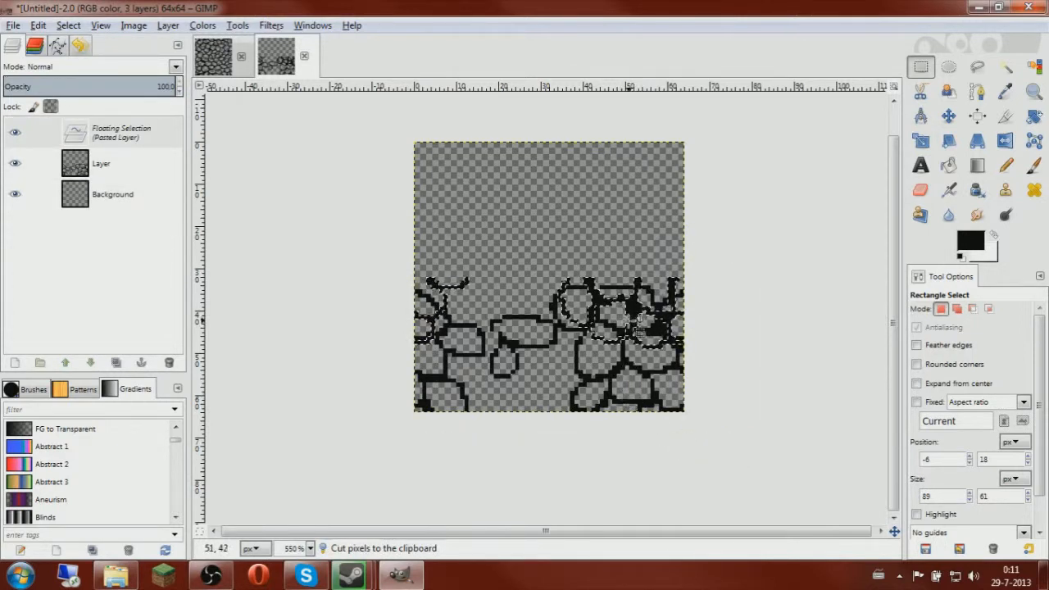
Move the pasted lower-half stones up into the top half of the canvas and anchor them
key(Up)
key(Up)
key(Up)
key(Up)
key(Up)
key(Up)
key(Up)
key(Up)
key(Up)
key(Up)
key(Up)
key(Up)
key(Up)
key(Up)
key(Up)
key(Up)
key(Up)
key(Up)
key(Up)
key(Up)
key(Up)
key(Up)
key(Up)
key(Up)
key(Up)
key(Up)
key(Up)
key(Up)
key(Up)
key(Up)
click(802, 327)
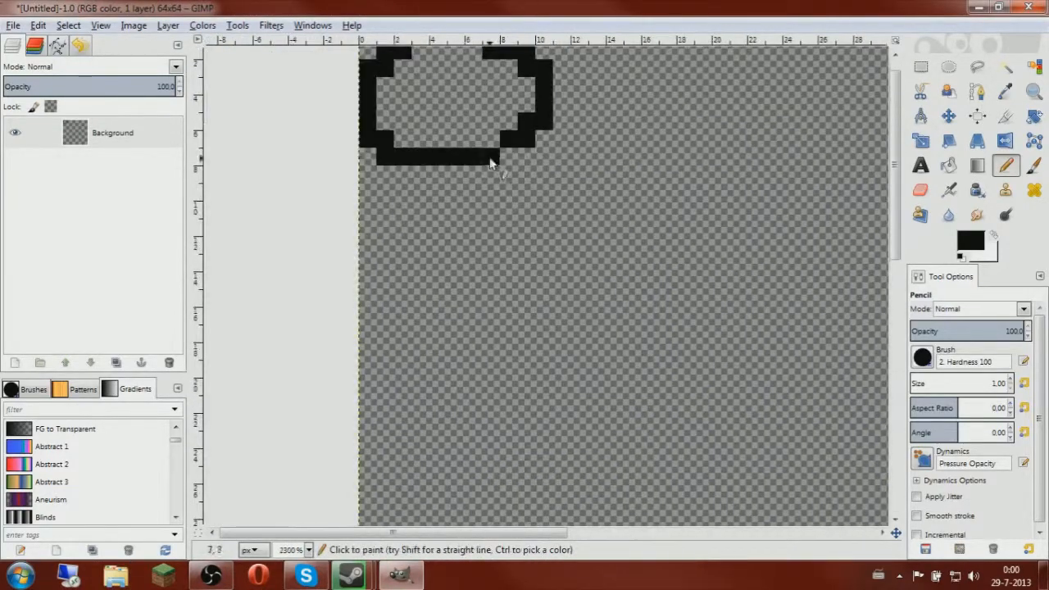
Outline adjoining cobblestones with the Pencil tool at size 1, working outward from the upper-left corner of the blank 64x64 canvas
drag(464, 172, 470, 169)
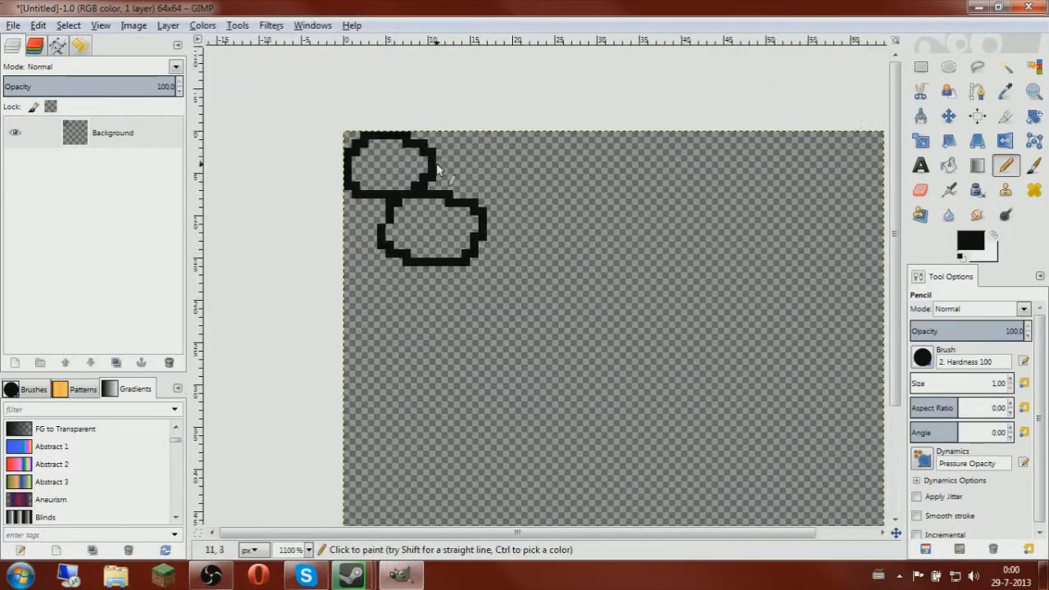
drag(426, 151, 431, 159)
drag(476, 194, 480, 202)
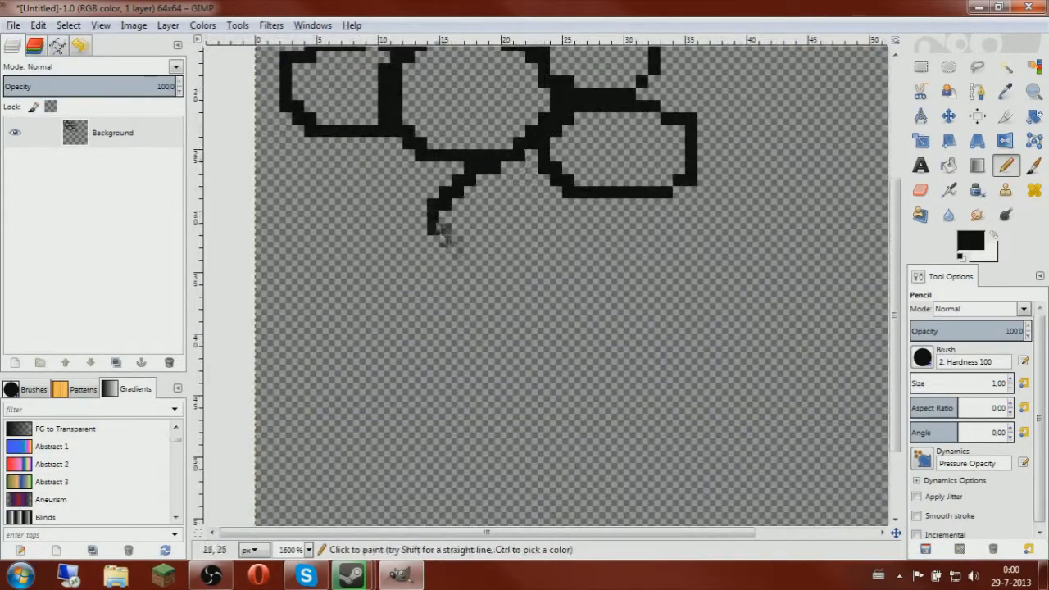
mouse_move(445, 230)
mouse_down()
mouse_move(534, 164)
mouse_move(648, 292)
mouse_move(648, 247)
mouse_move(654, 300)
mouse_move(654, 288)
mouse_move(566, 302)
mouse_move(653, 284)
mouse_move(648, 238)
mouse_move(681, 214)
mouse_up()
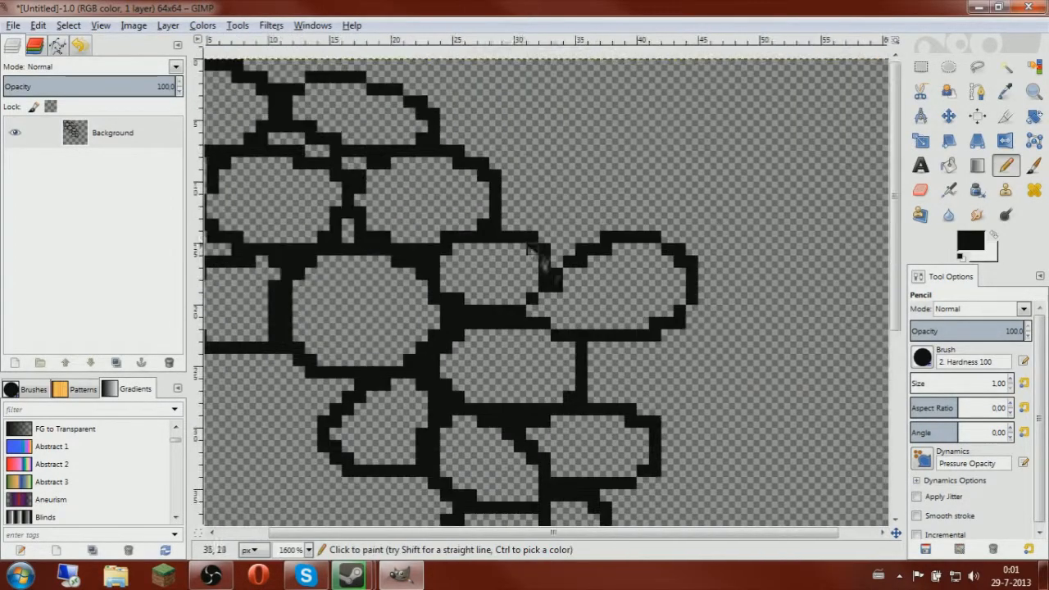
drag(529, 254, 616, 182)
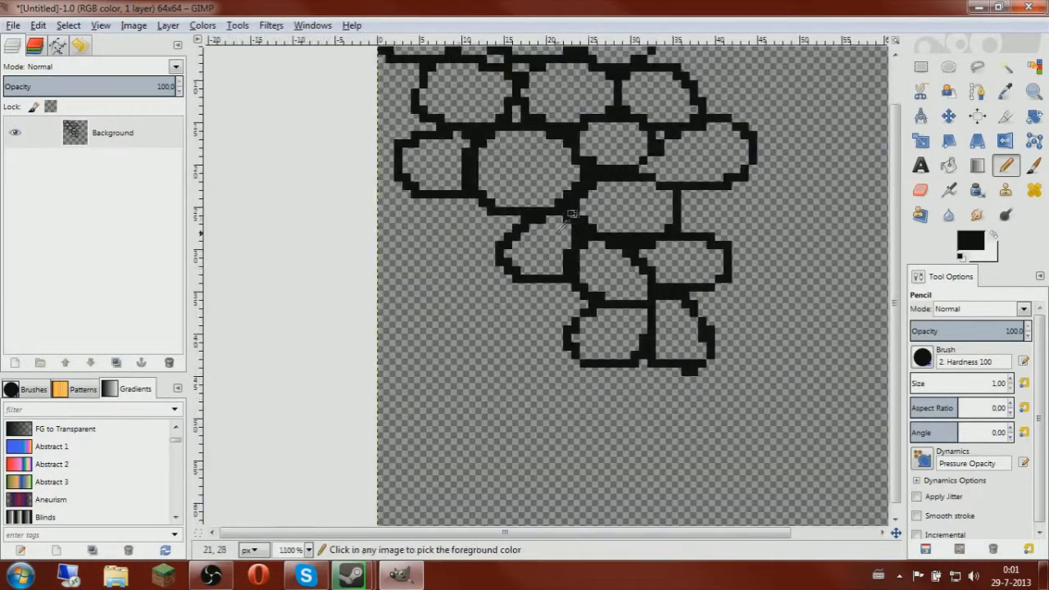
Extend the pattern around its existing stones and outline two more stones at its upper-right end with the Pencil tool
scroll(572, 215, up, 3)
key(r)
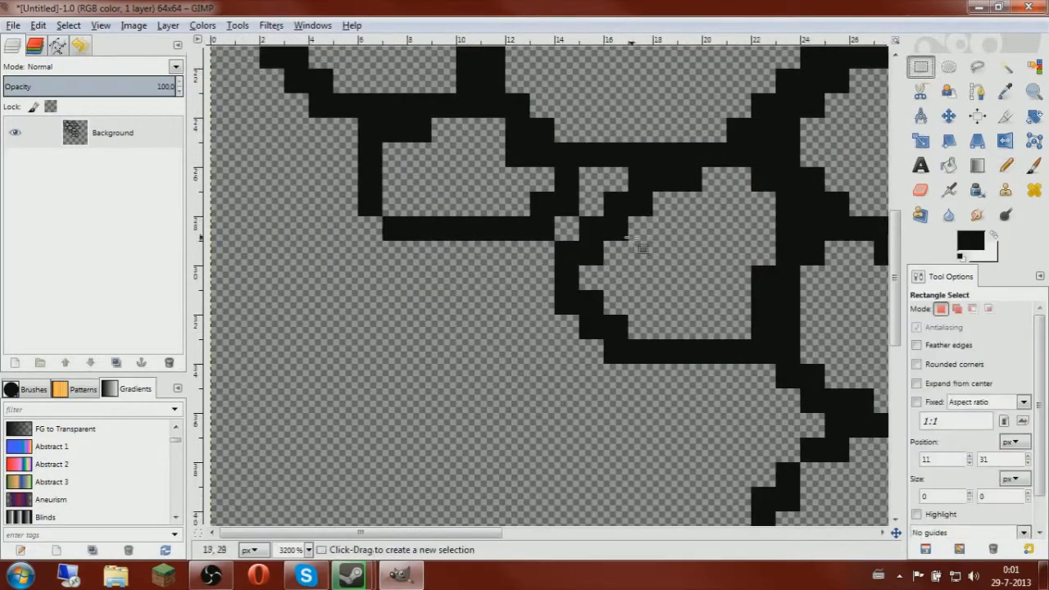
key(n)
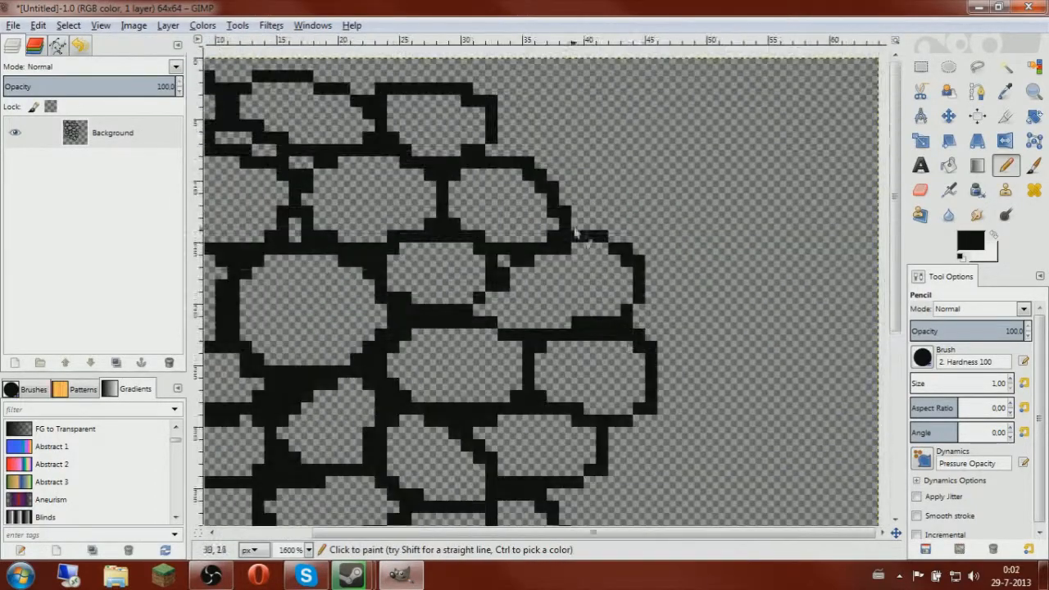
drag(602, 123, 656, 238)
drag(495, 128, 519, 158)
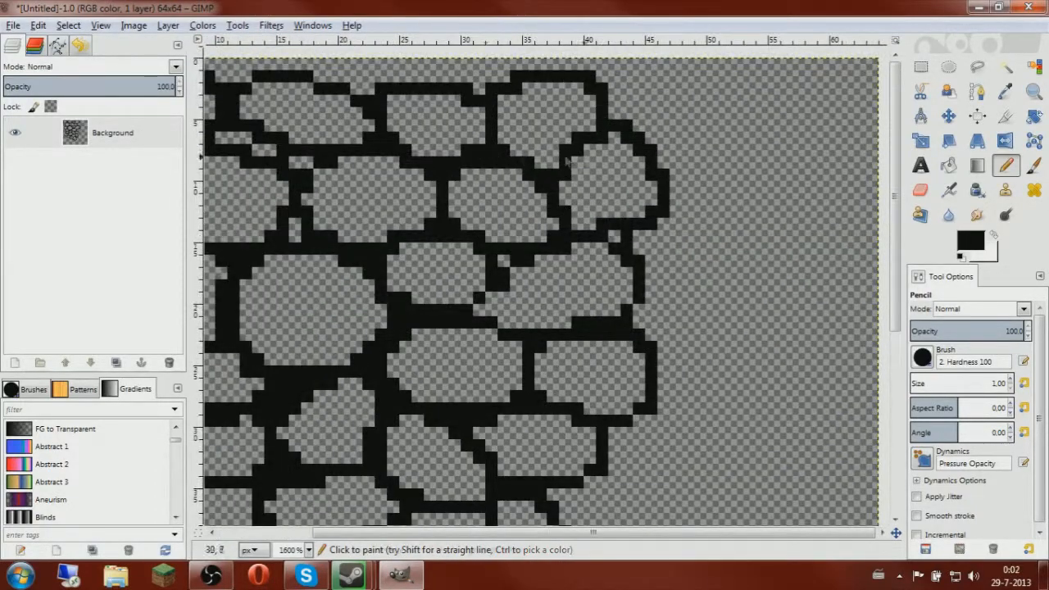
Add a new layer above the Background layer of the stone pattern
scroll(520, 158, down, 3)
key(r)
click(15, 363)
click(259, 383)
Transfer the 32x64 left half of the Background layer to the right half of the new layer and anchor it
drag(427, 173, 568, 452)
drag(551, 320, 548, 319)
click(142, 168)
key(ctrl+x)
click(140, 143)
key(ctrl+v)
drag(555, 238, 696, 245)
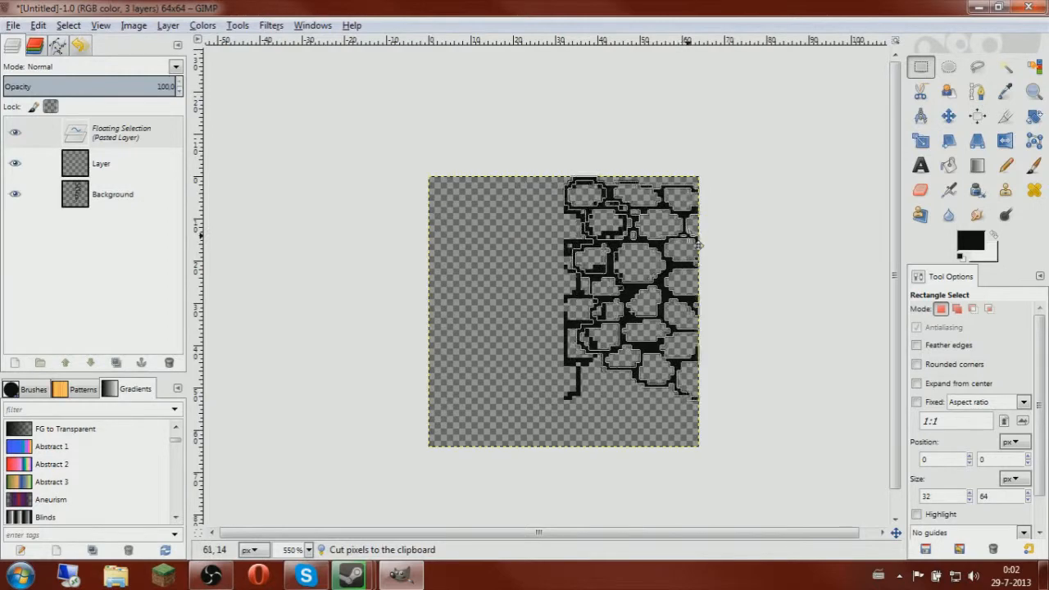
click(758, 236)
Transfer the remaining Background stones to the left half of the new layer, anchor them, and merge the two layers
click(112, 164)
drag(484, 134, 751, 506)
key(ctrl+x)
click(101, 132)
key(ctrl+v)
drag(691, 391, 615, 391)
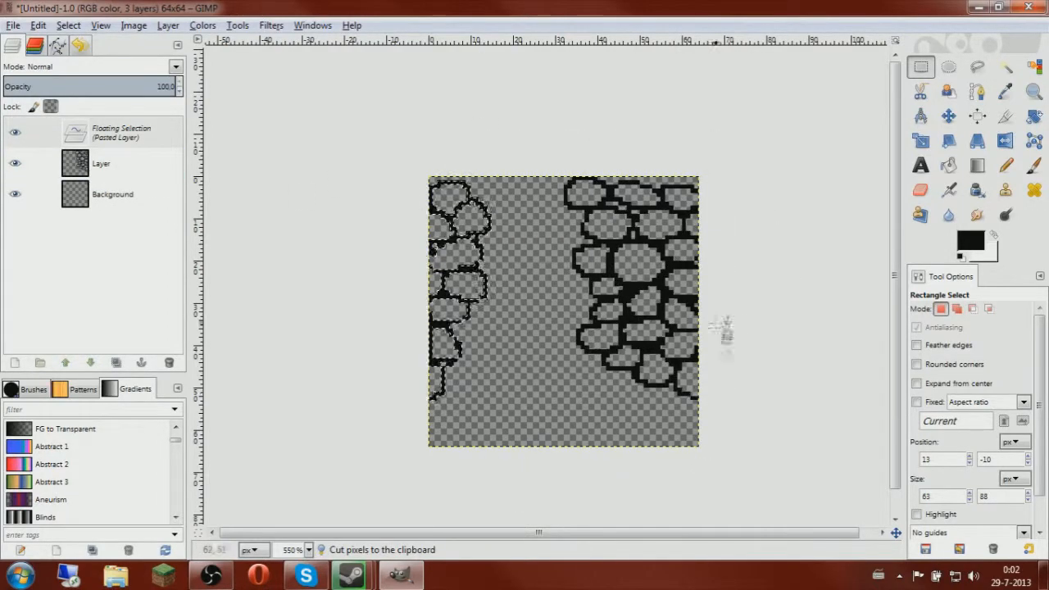
click(722, 363)
right_click(123, 133)
click(164, 257)
Outline more stones in the upper part of the transparent gap with the Pencil tool, continuing from the left-hand stones
click(1006, 164)
scroll(508, 205, up, 3)
drag(395, 160, 472, 279)
scroll(414, 271, down, 1)
mouse_move(414, 253)
mouse_down()
mouse_move(469, 228)
mouse_move(436, 283)
mouse_move(451, 295)
mouse_move(522, 259)
mouse_up()
Continue the stone outlines down the lower part of the gap, adding stones beside the ones along the left edge
scroll(450, 320, down, 1)
scroll(517, 270, down, 1)
drag(435, 352, 488, 299)
mouse_move(515, 337)
mouse_down()
mouse_move(605, 287)
mouse_move(607, 162)
mouse_up()
scroll(529, 342, down, 3)
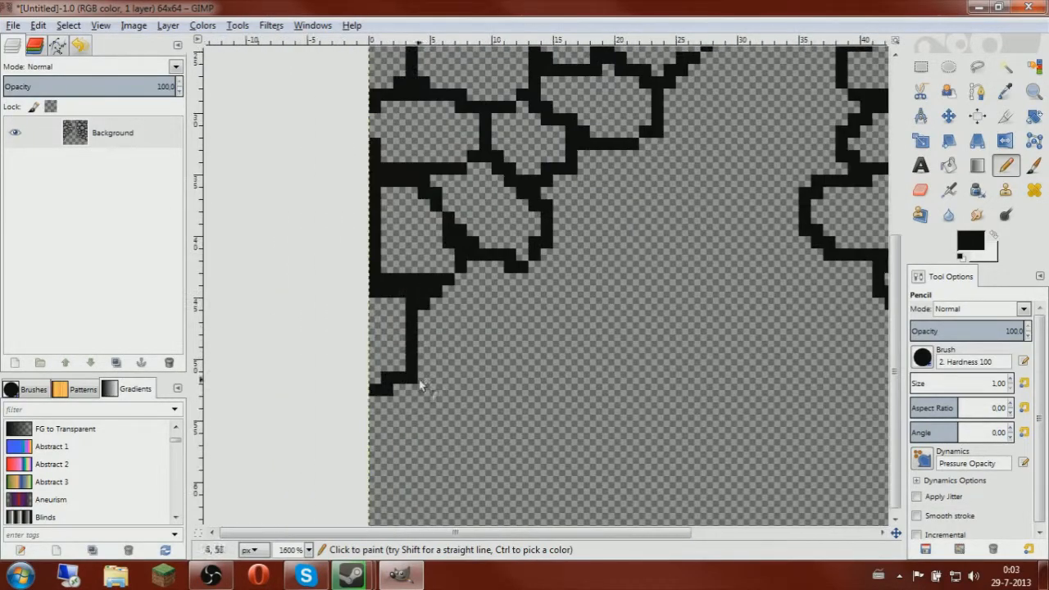
drag(418, 377, 467, 287)
mouse_move(551, 267)
mouse_down()
mouse_move(518, 320)
mouse_move(638, 381)
mouse_up()
Delete the stray outline pixels between the two neighbouring stones around row 41 and clear the selection
scroll(488, 235, up, 4)
key(r)
key(Delete)
click(701, 319)
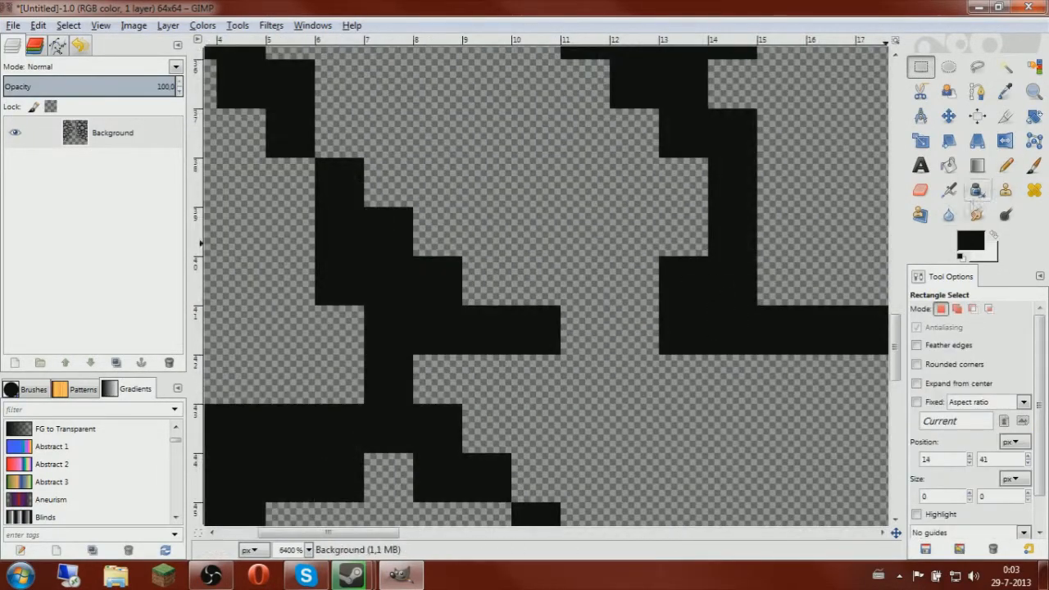
Draw the missing outline pixels between the two neighbouring stones around row 40 with the Pencil tool
click(1006, 165)
drag(635, 281, 585, 281)
scroll(557, 278, down, 6)
scroll(409, 344, up, 5)
click(921, 67)
scroll(546, 287, down, 5)
click(1006, 165)
scroll(485, 342, up, 4)
scroll(485, 342, up, 1)
Outline more stones with the Pencil tool in the upper middle of the gap, joining them to the existing stones on both sides
drag(401, 210, 548, 284)
scroll(548, 285, down, 3)
scroll(548, 285, right, 1)
drag(526, 242, 641, 281)
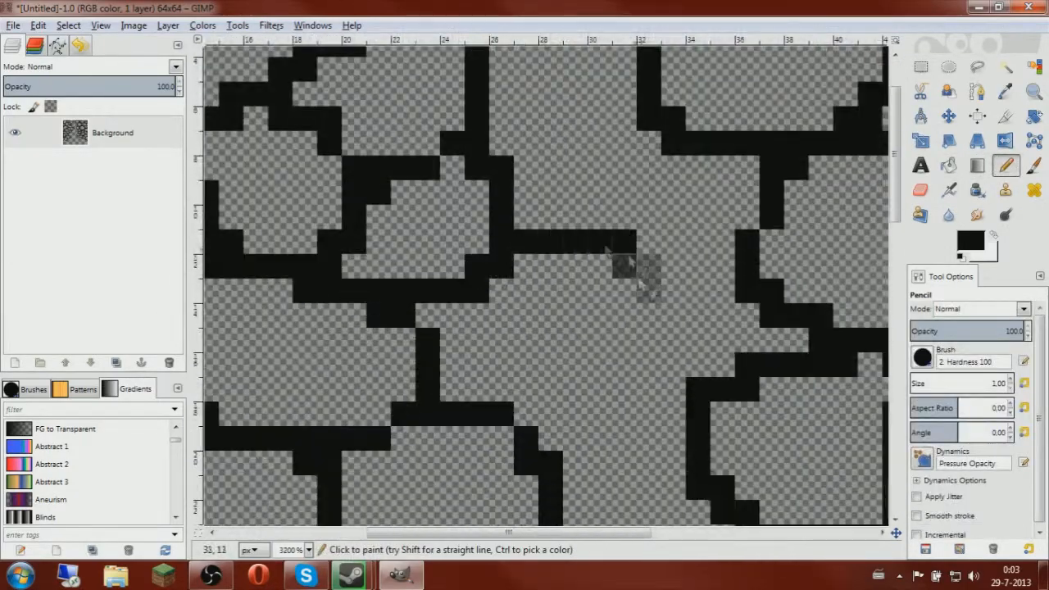
scroll(710, 384, down, 1)
drag(512, 443, 679, 426)
scroll(689, 352, up, 1)
mouse_move(578, 201)
mouse_down()
mouse_move(686, 164)
mouse_move(451, 169)
mouse_up()
scroll(685, 171, up, 1)
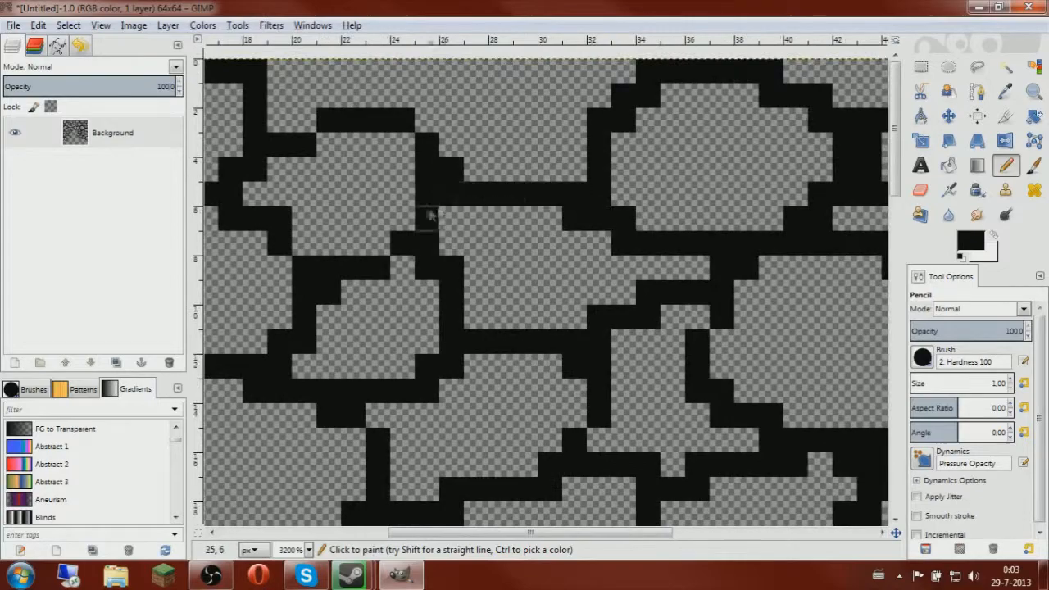
Continue the stone outlines down through the middle of the gap and below the stones near the lower-left corner
scroll(567, 181, down, 5)
scroll(525, 181, up, 4)
drag(721, 205, 743, 153)
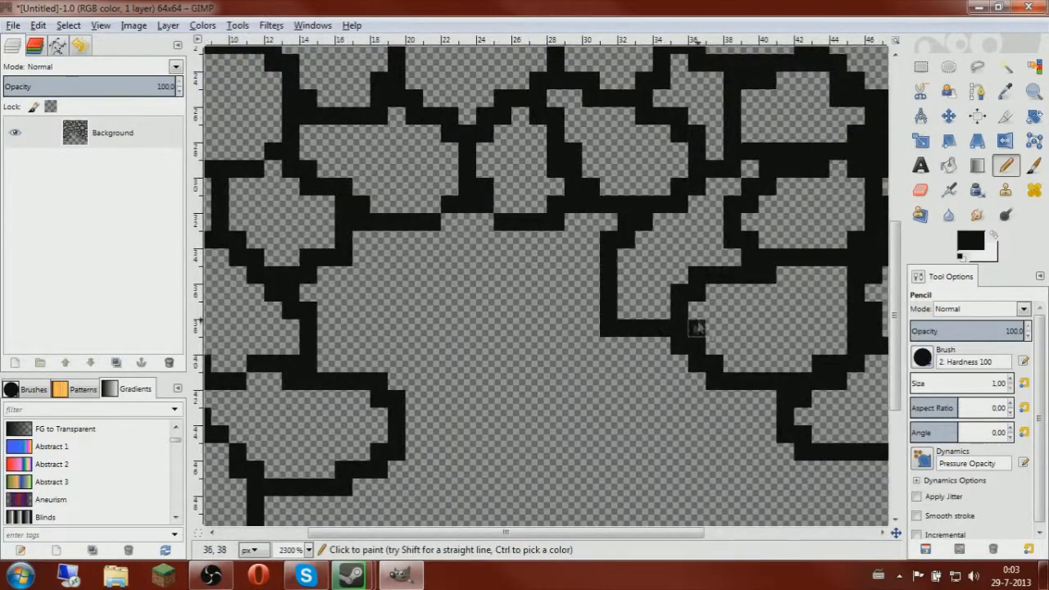
scroll(574, 256, up, 1)
scroll(685, 170, left, 4)
scroll(705, 213, down, 1)
drag(710, 218, 720, 233)
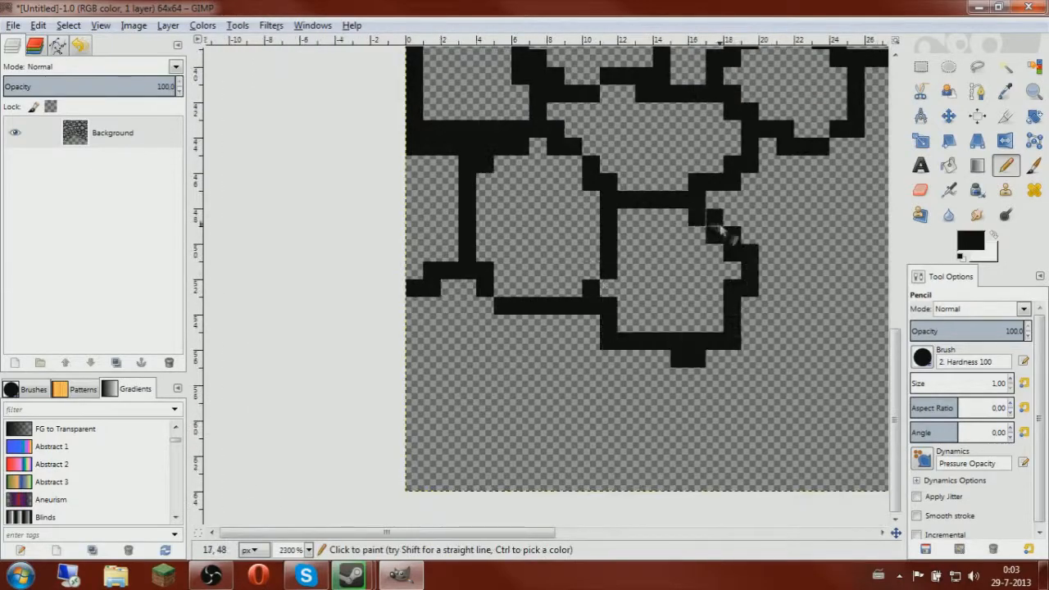
Complete the lower row of stone outlines across to the right edge, leaving the strip along the bottom edge empty
scroll(651, 192, up, 1)
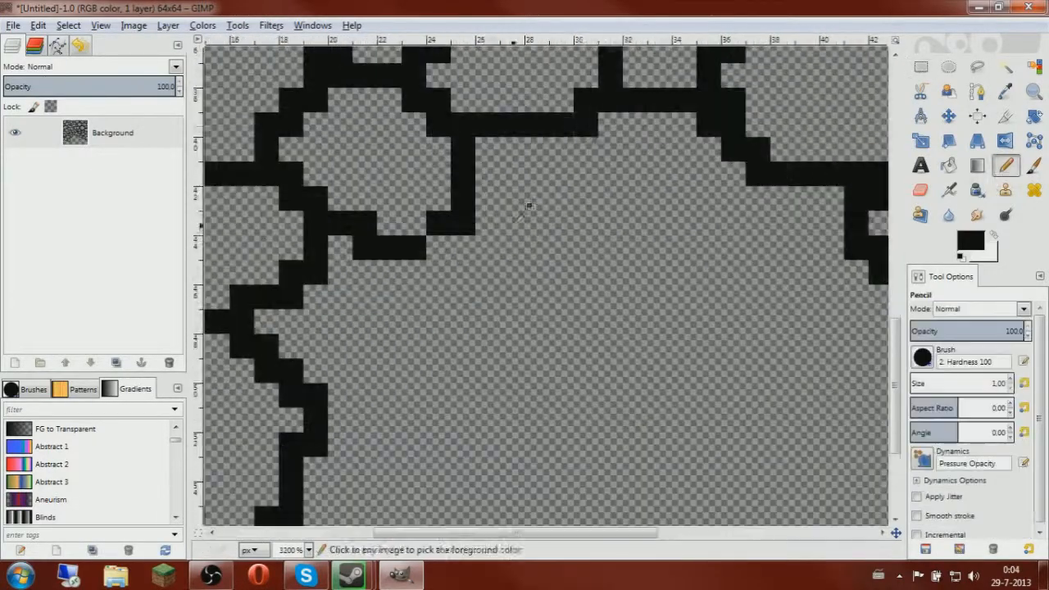
drag(503, 283, 504, 377)
scroll(509, 219, down, 2)
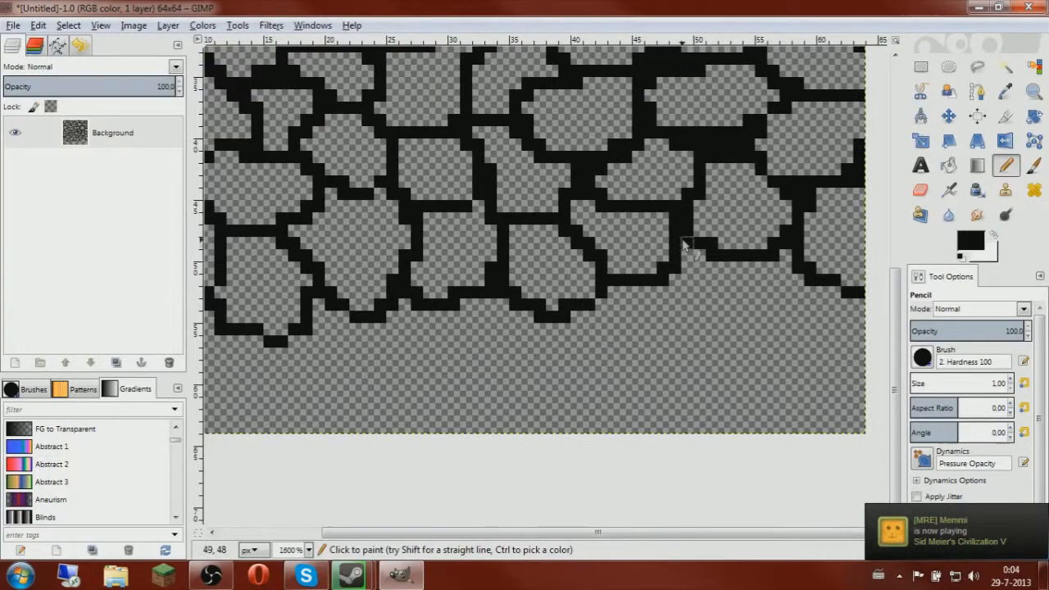
drag(685, 246, 710, 344)
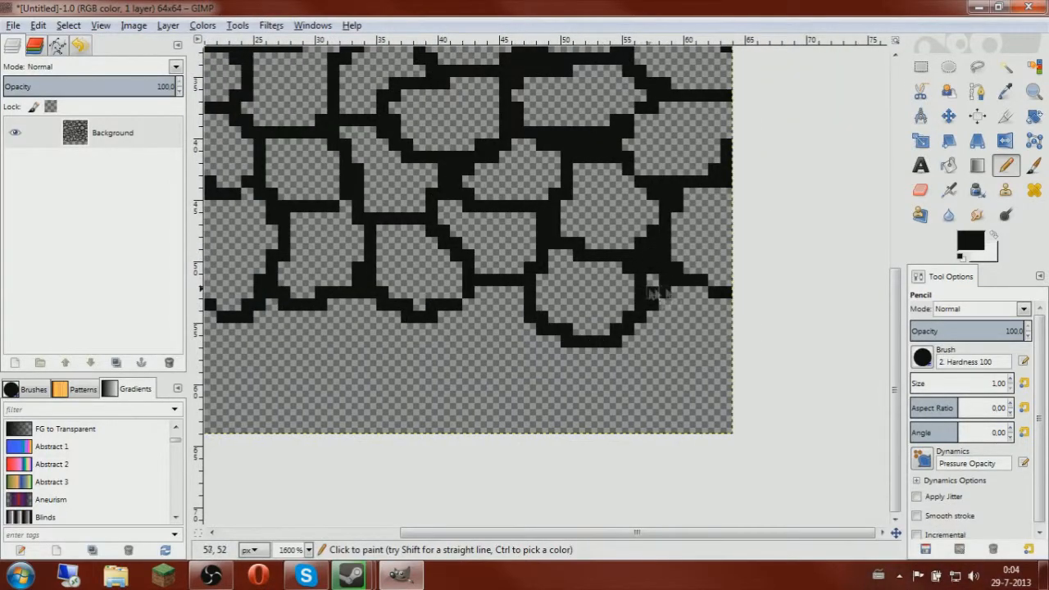
scroll(701, 296, down, 1)
scroll(698, 297, down, 3)
Add a new layer, cut the upper 64x32 half of the Background, and anchor it in the lower half of the new layer
key(r)
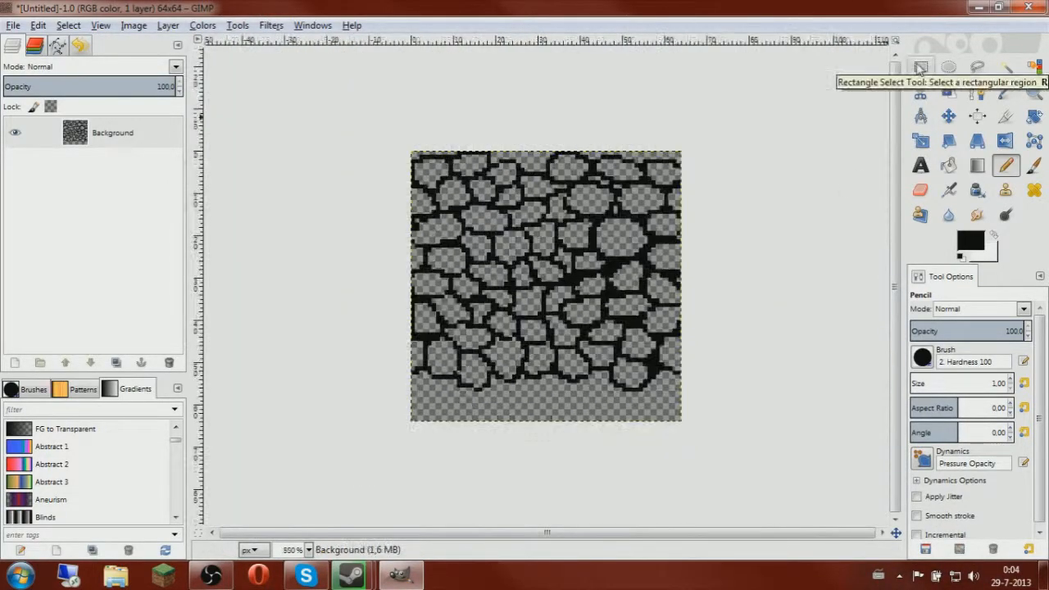
right_click(112, 136)
click(157, 172)
scroll(546, 286, up, 2)
drag(344, 84, 878, 211)
drag(546, 212, 549, 326)
click(93, 168)
key(ctrl+x)
key(ctrl+v)
click(112, 195)
drag(676, 258, 676, 447)
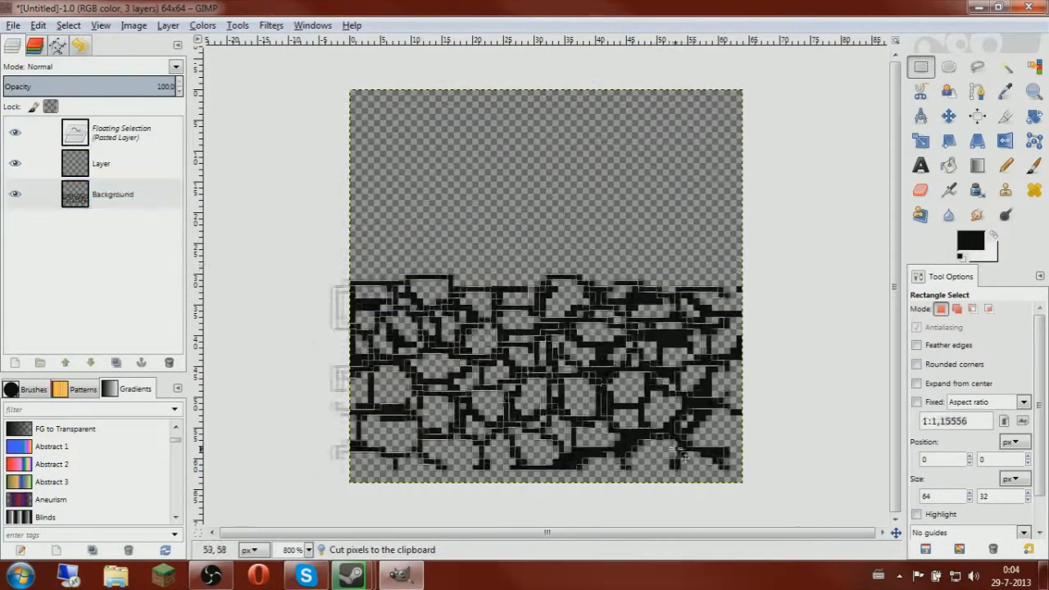
key(ctrl+h)
Transfer the remaining lower half of the Background to the upper half of the new layer, anchor it, and merge the two layers
drag(281, 229, 792, 505)
key(ctrl+c)
key(ctrl+v)
drag(647, 303, 648, 108)
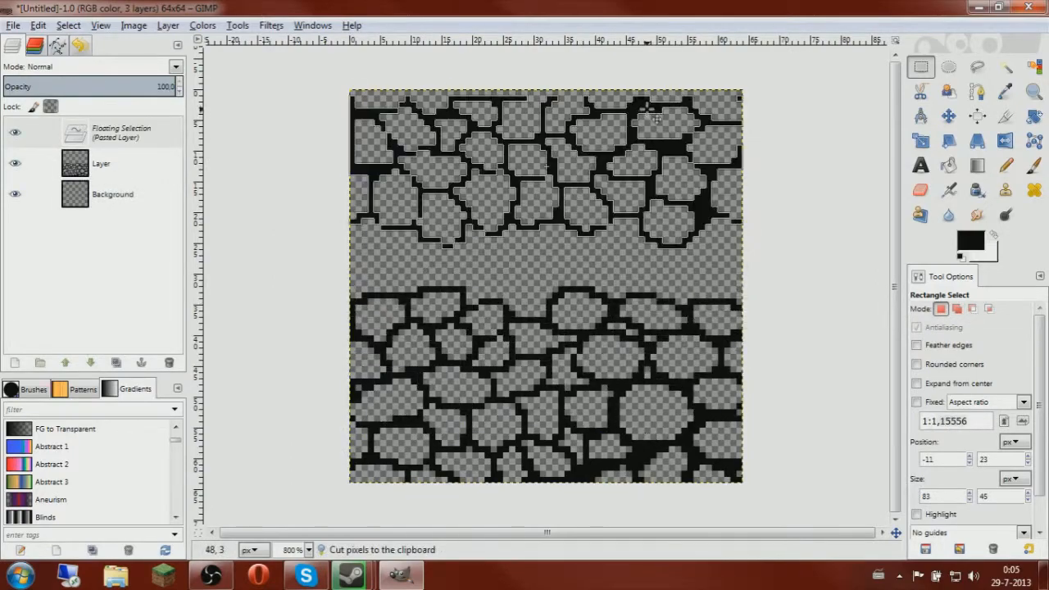
key(ctrl+h)
right_click(104, 134)
click(132, 175)
Fill the horizontal gap across the middle of the image with stone outlines using the Pencil tool, working from left to right
key(n)
scroll(546, 287, up, 5)
mouse_move(464, 185)
mouse_down()
mouse_move(505, 278)
mouse_move(397, 349)
mouse_move(516, 288)
mouse_move(410, 369)
mouse_move(481, 304)
mouse_up()
scroll(410, 361, right, 4)
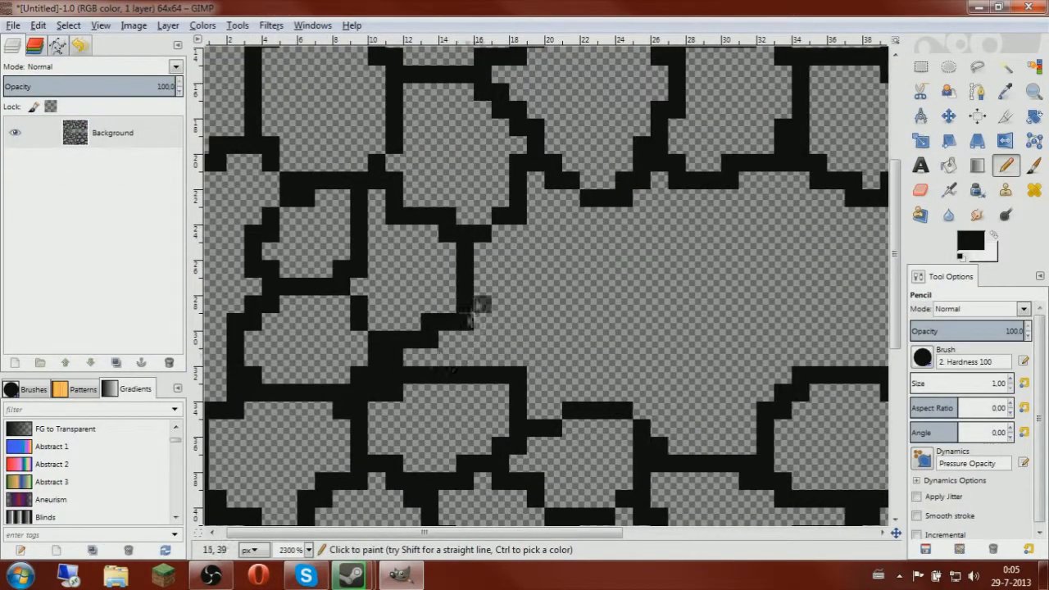
scroll(492, 287, down, 3)
drag(527, 216, 855, 235)
scroll(562, 170, up, 2)
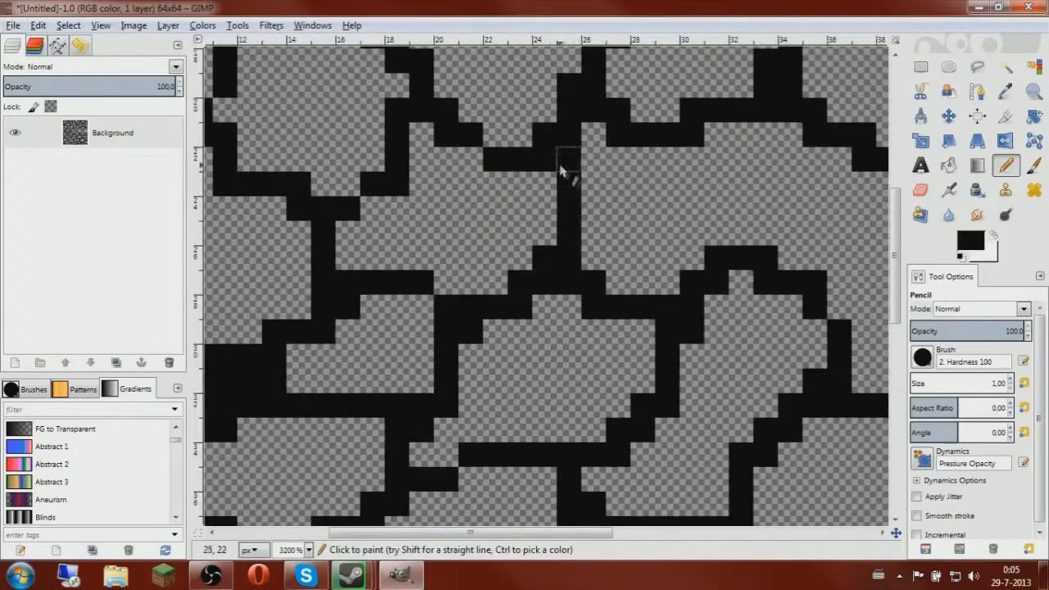
scroll(561, 170, down, 3)
scroll(465, 217, up, 2)
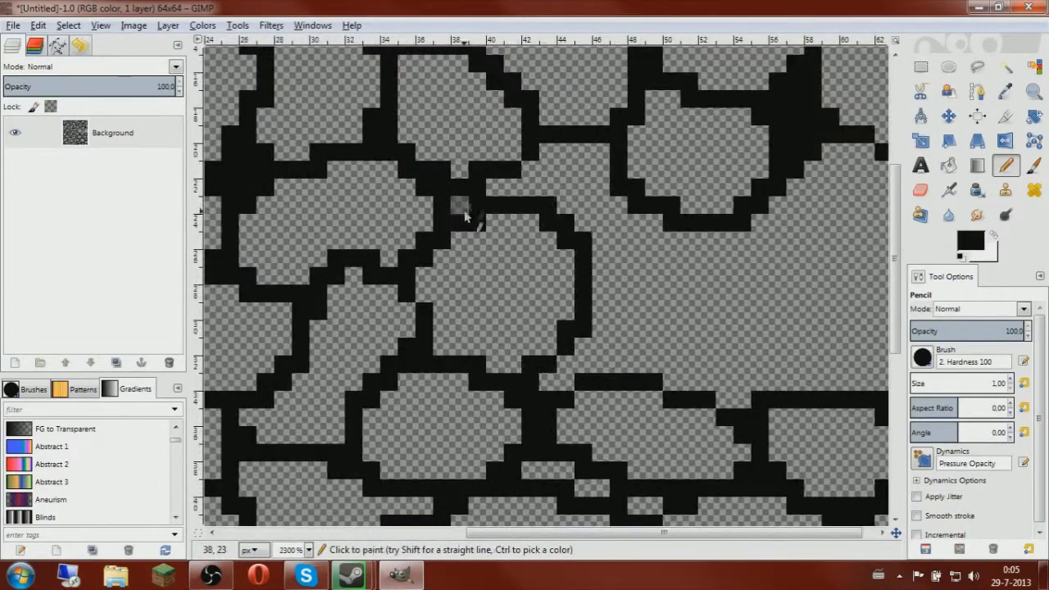
scroll(465, 218, down, 1)
scroll(751, 266, down, 3)
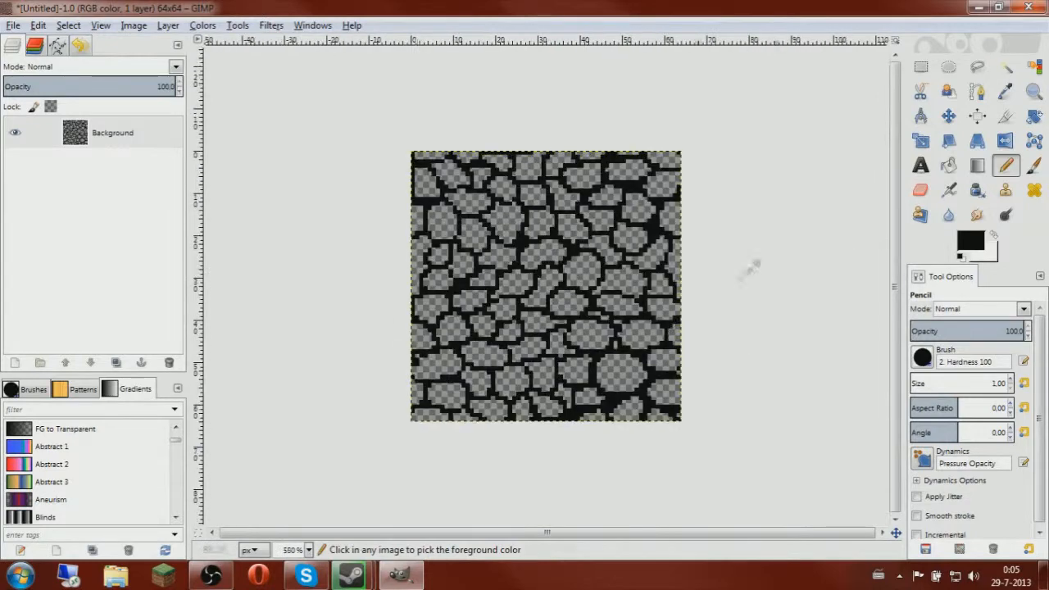
Add a new layer, cut the left 32x64 half of the Background, and anchor it in the right half of the new layer
click(921, 67)
right_click(112, 141)
click(154, 174)
key(Return)
click(107, 169)
scroll(477, 315, up, 1)
drag(380, 76, 589, 467)
mouse_move(588, 315)
mouse_down()
mouse_move(605, 318)
mouse_move(578, 320)
mouse_up()
click(113, 164)
key(ctrl+x)
click(107, 133)
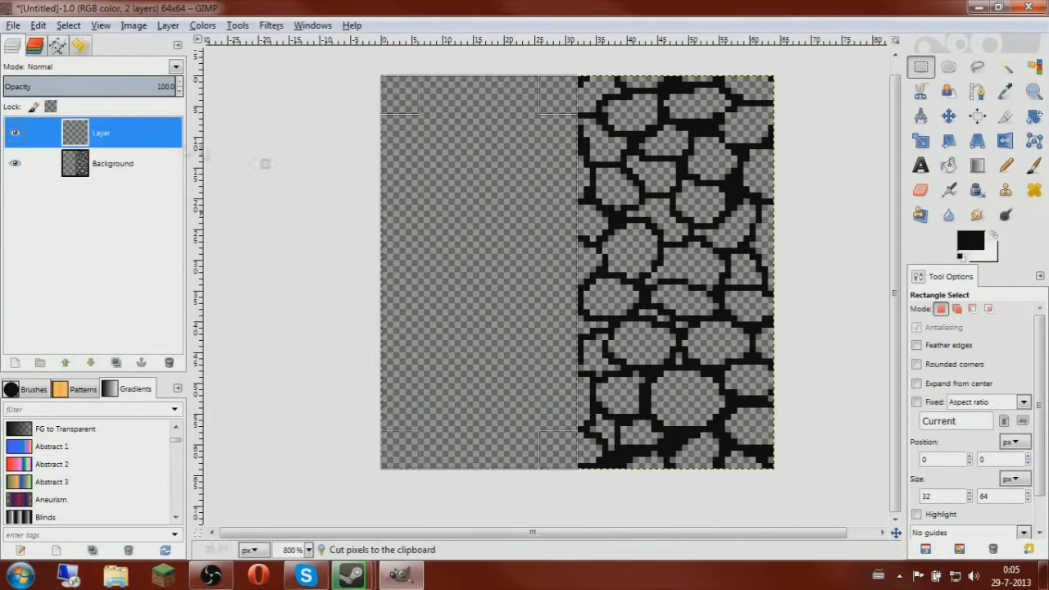
key(ctrl+v)
drag(530, 220, 727, 214)
key(ctrl+h)
Transfer the remaining right half of the Background to the left half of the new layer, anchor it, and merge the layers
click(113, 164)
drag(559, 63, 793, 482)
key(ctrl+x)
click(107, 133)
key(ctrl+v)
drag(753, 189, 550, 185)
click(673, 189)
scroll(623, 230, up, 2)
right_click(105, 130)
click(164, 241)
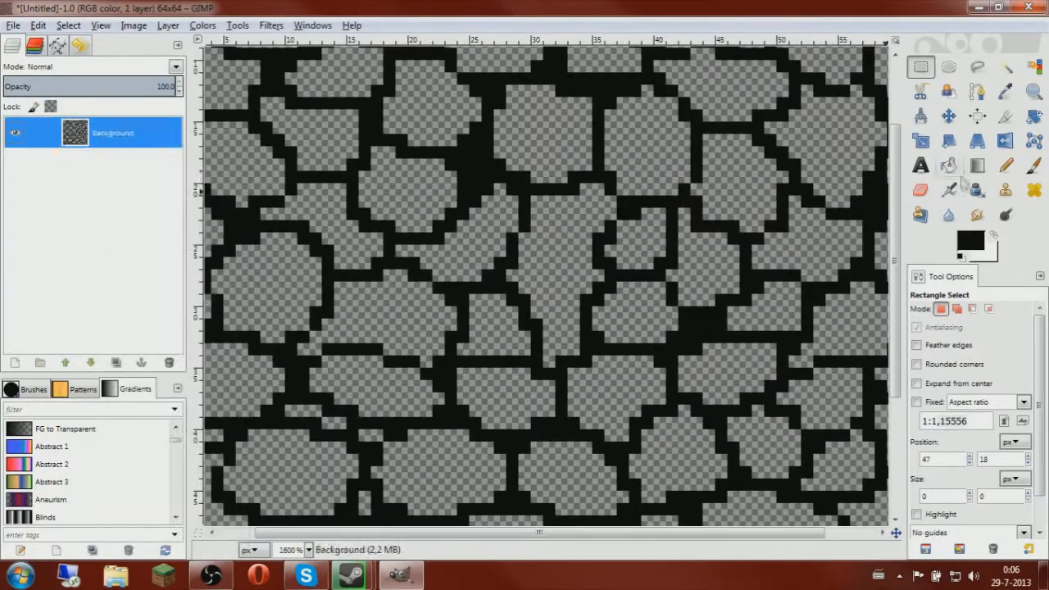
Divide the long stone in the middle of the image with a Pencil outline around row 25
click(1006, 164)
drag(524, 262, 584, 275)
scroll(615, 267, up, 2)
scroll(638, 259, down, 7)
scroll(636, 255, up, 3)
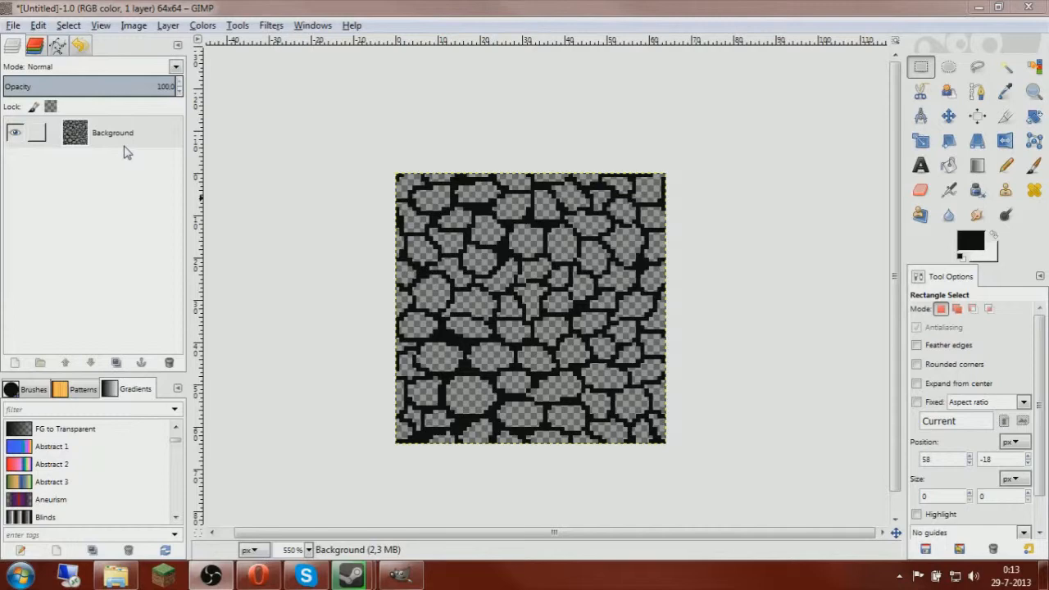
Create a new transparent layer and place it below the Background outline layer
right_click(124, 141)
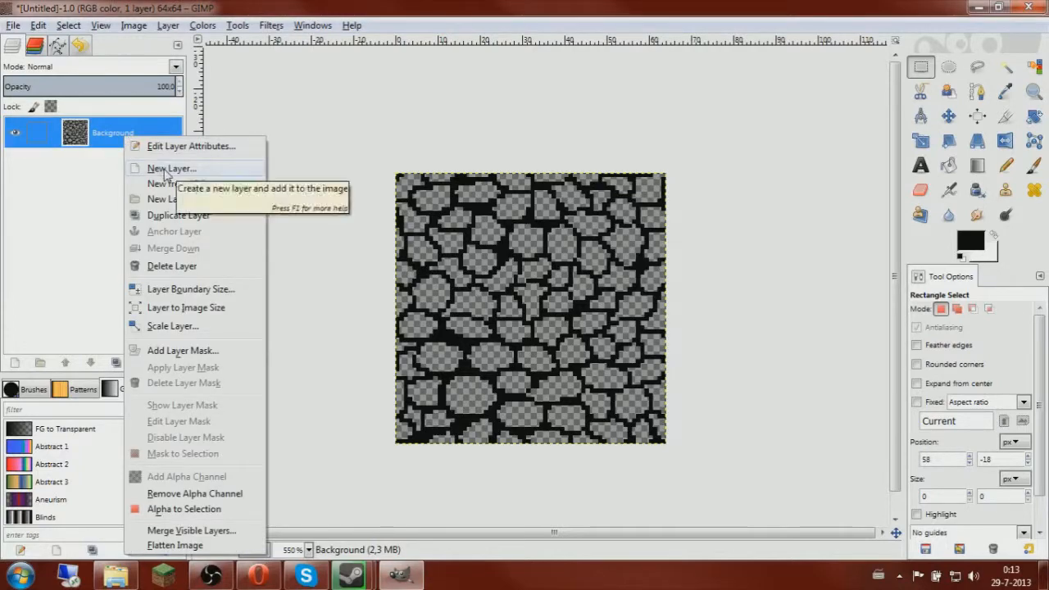
click(166, 170)
click(197, 320)
drag(109, 138, 123, 177)
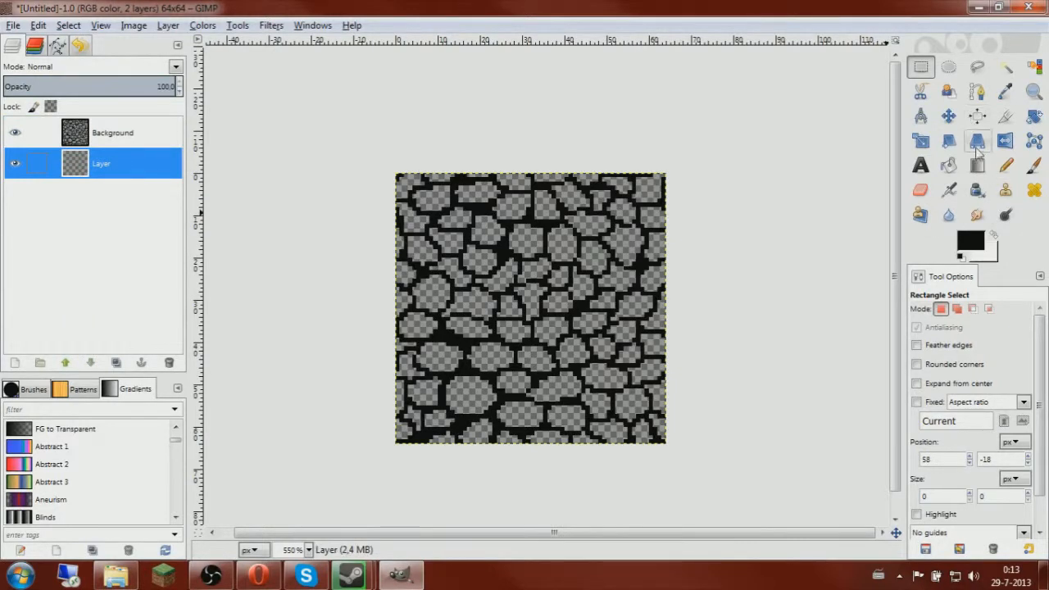
Fill the new bottom layer with the grey 878787 using Bucket Fill
click(949, 165)
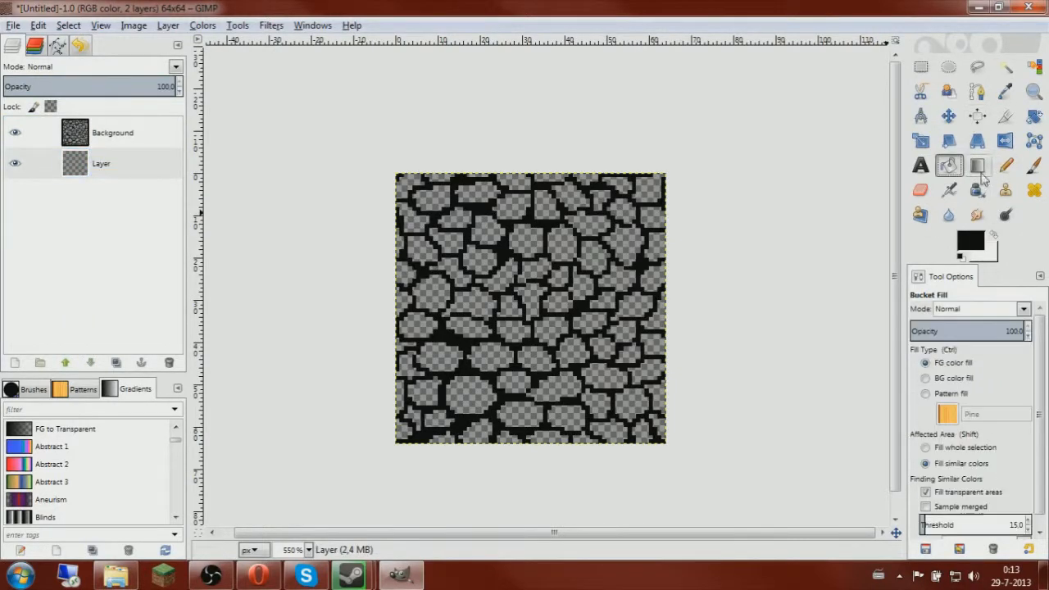
click(965, 243)
drag(557, 260, 572, 314)
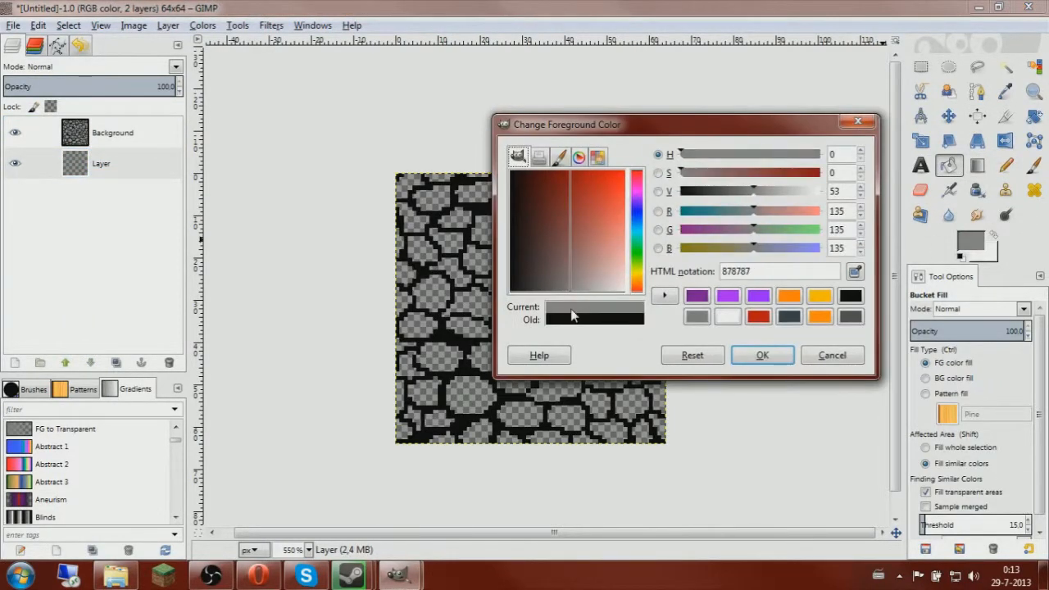
click(764, 355)
click(37, 164)
click(533, 369)
Add another 64x64 transparent layer between the grey layer and the outlines, and make it the active layer
click(922, 67)
right_click(131, 168)
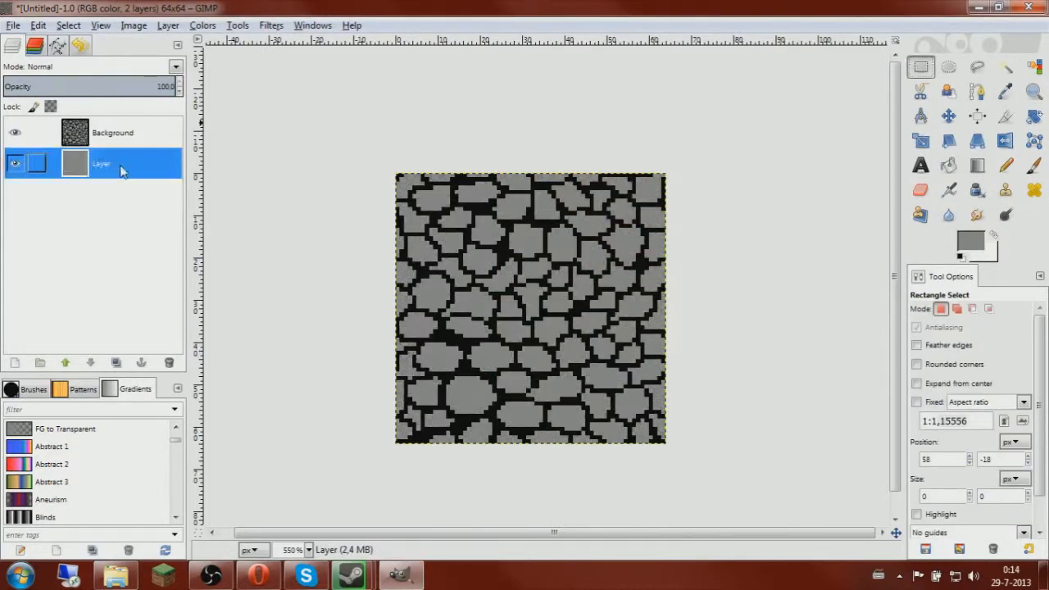
click(166, 199)
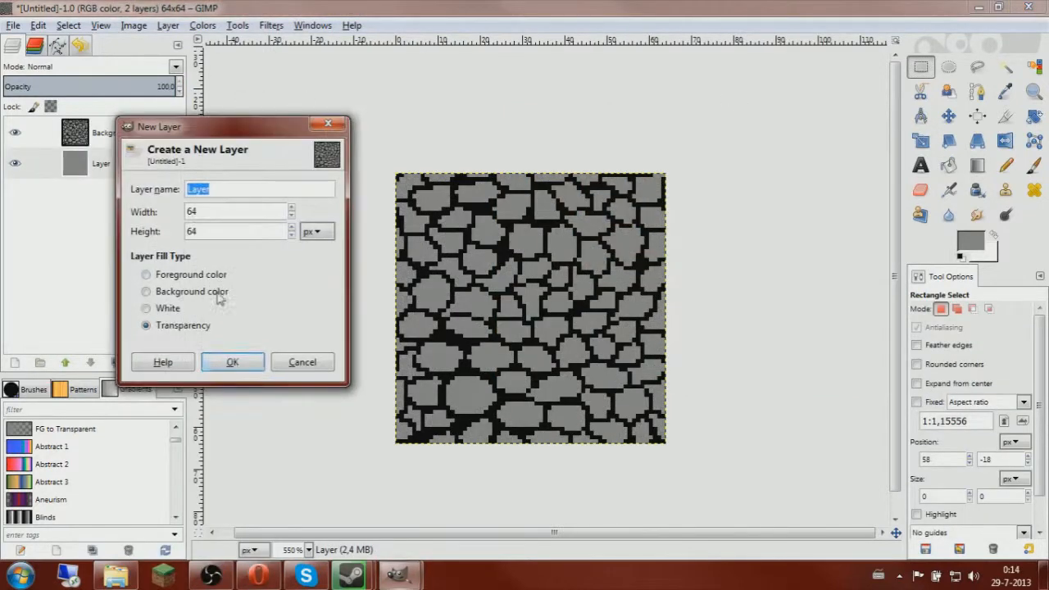
click(233, 362)
click(97, 200)
click(111, 141)
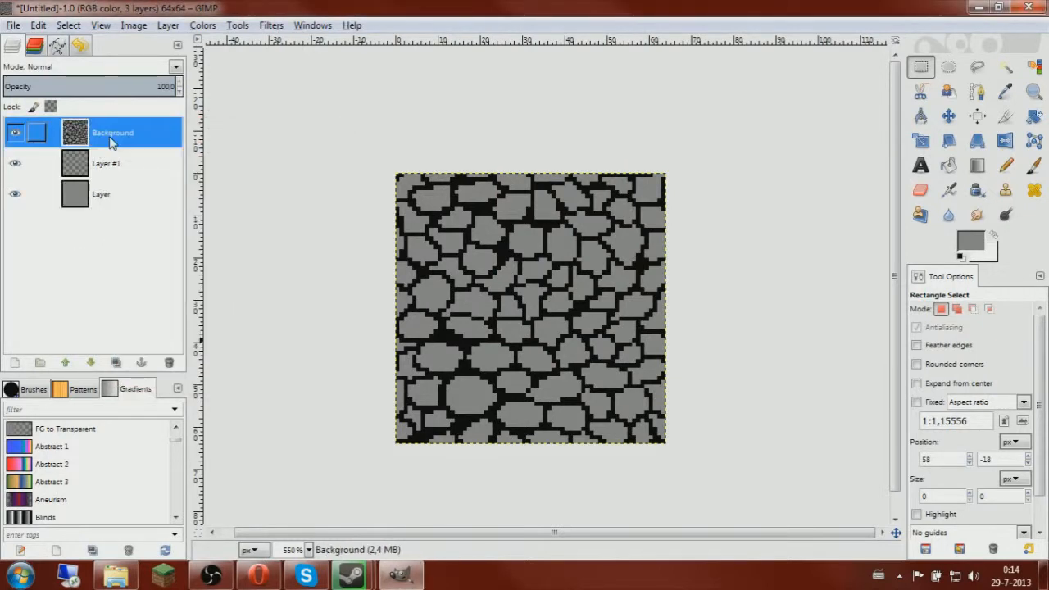
click(17, 135)
click(16, 135)
click(34, 164)
Set up the Airbrush with the soft Hardness 050 brush at size 3
click(947, 191)
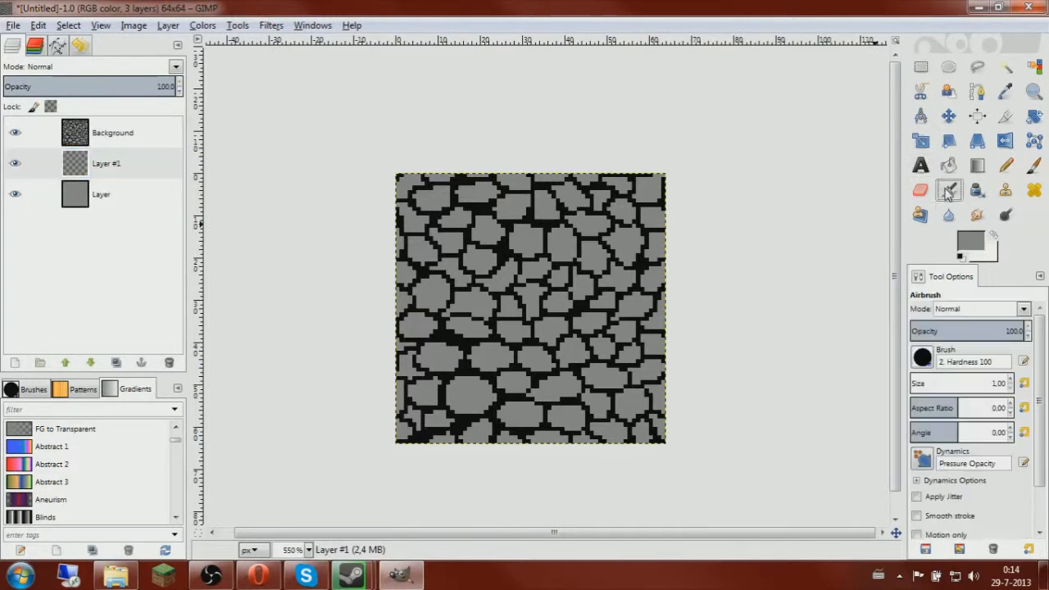
click(924, 358)
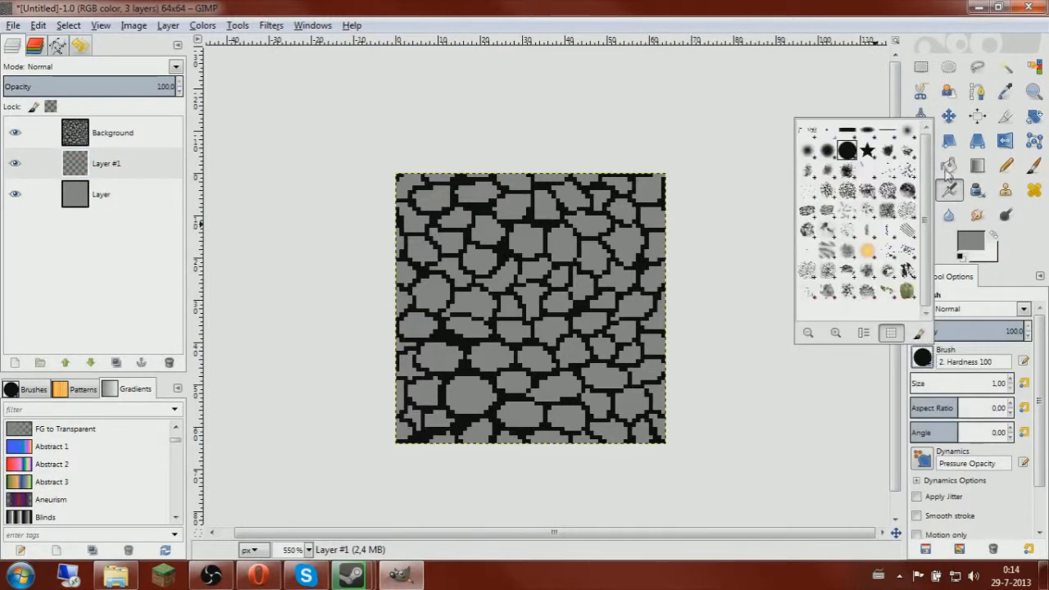
click(807, 151)
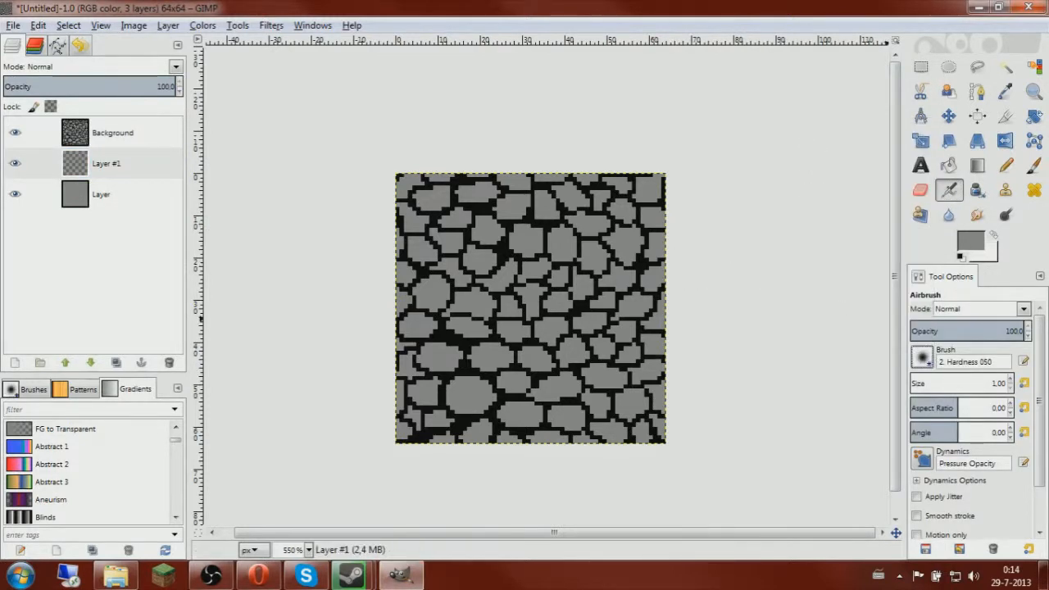
click(998, 380)
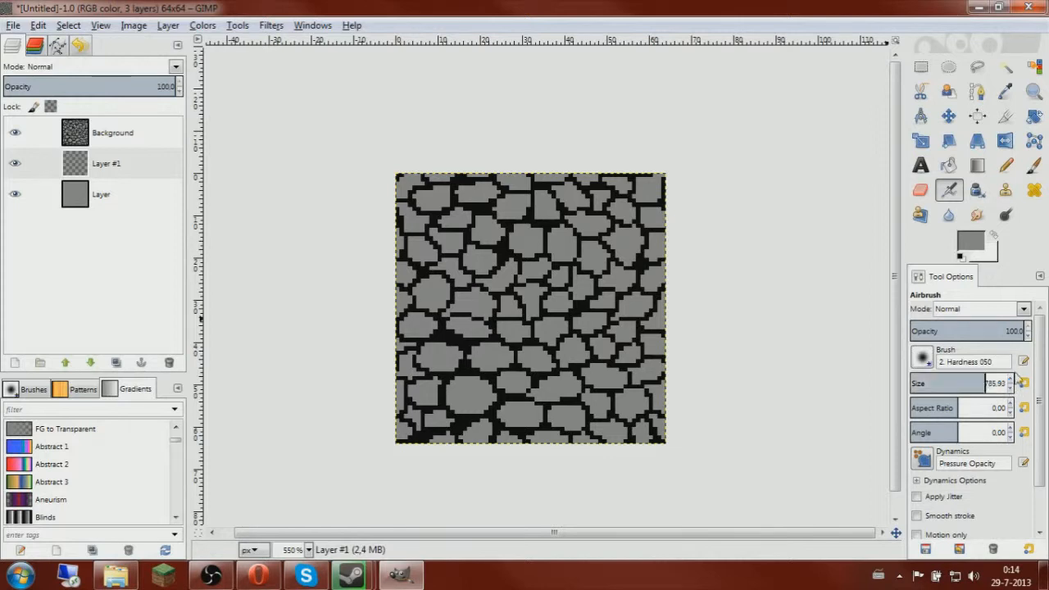
text(5)
key(Return)
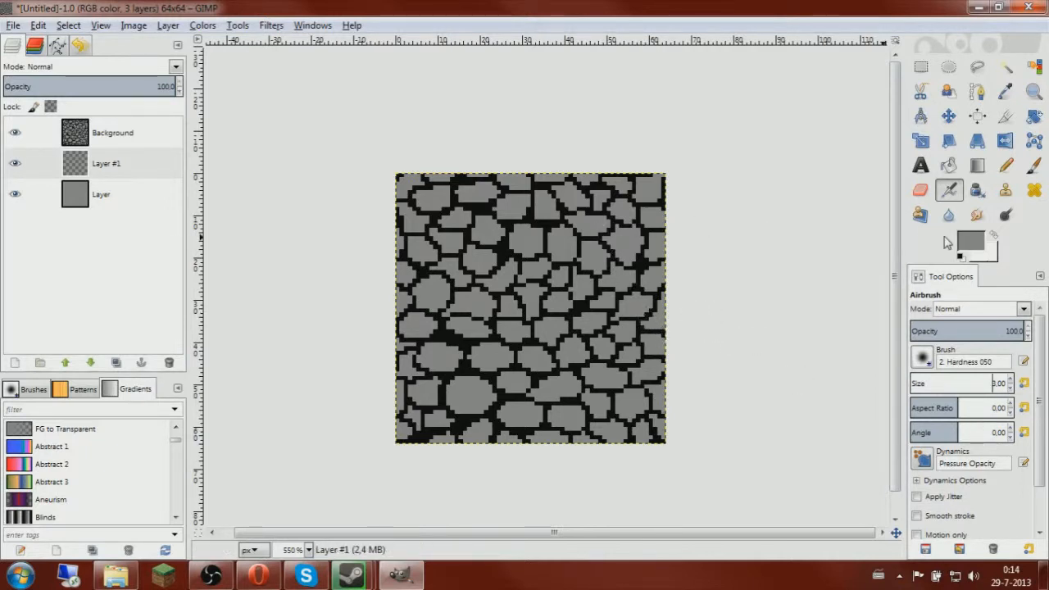
Set the foreground color to the black of the stone outlines
click(972, 243)
ctrl+click(441, 347)
click(771, 355)
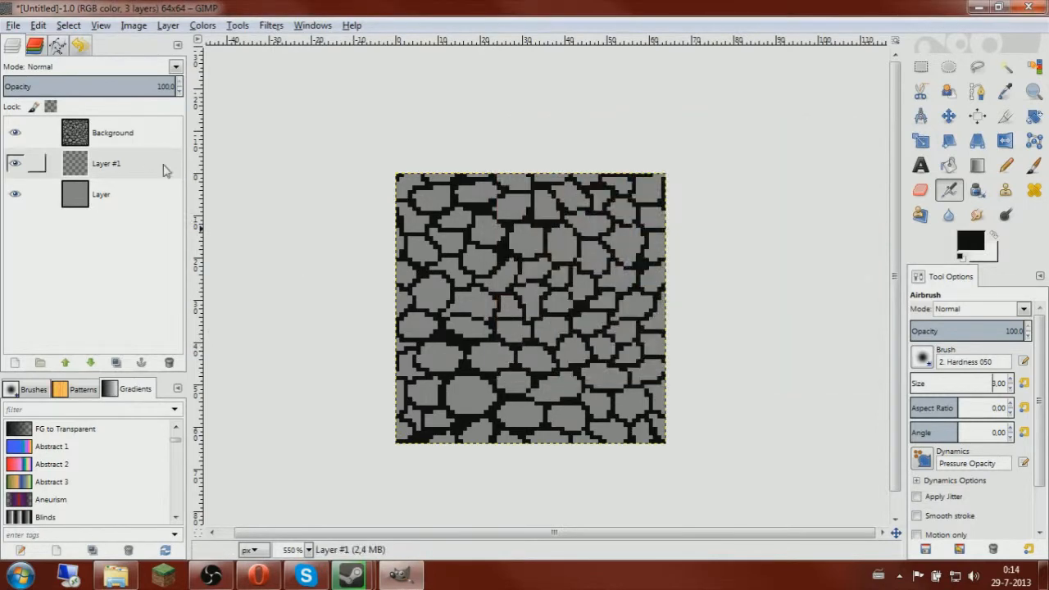
Airbrush dark shading onto the lower-right sides of the stones in the upper-left part of the texture
scroll(443, 189, up, 4)
scroll(450, 180, down, 3)
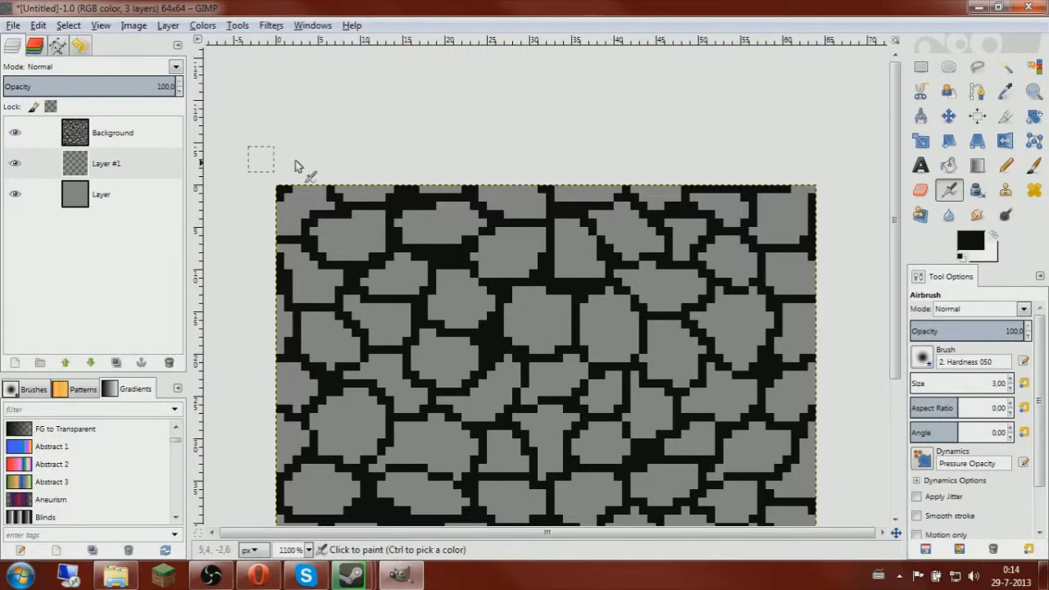
drag(421, 254, 491, 244)
scroll(473, 209, up, 2)
drag(415, 227, 373, 283)
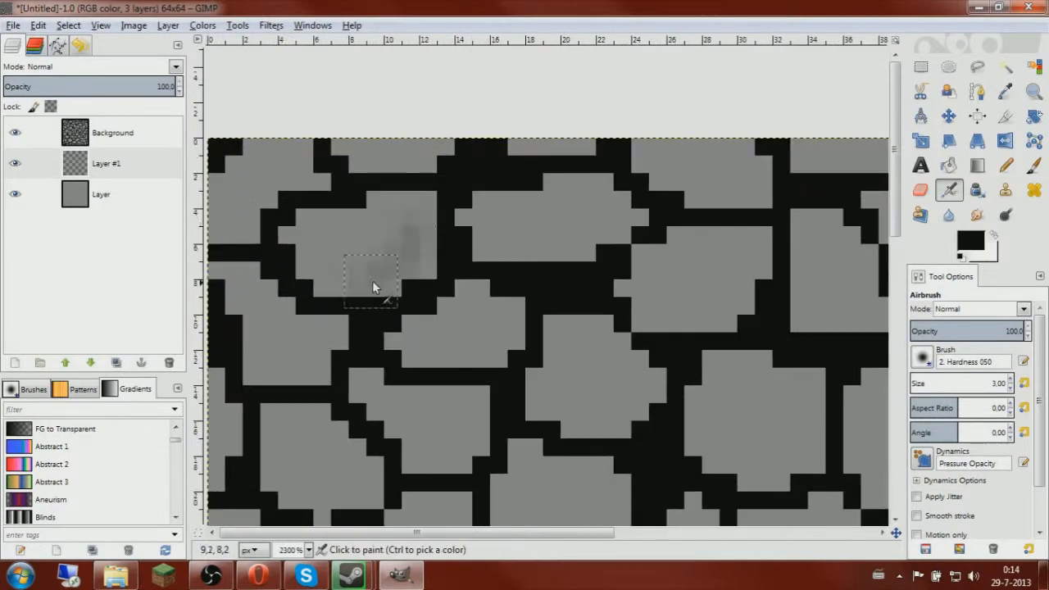
mouse_move(410, 218)
mouse_down()
mouse_move(409, 262)
mouse_move(390, 287)
mouse_up()
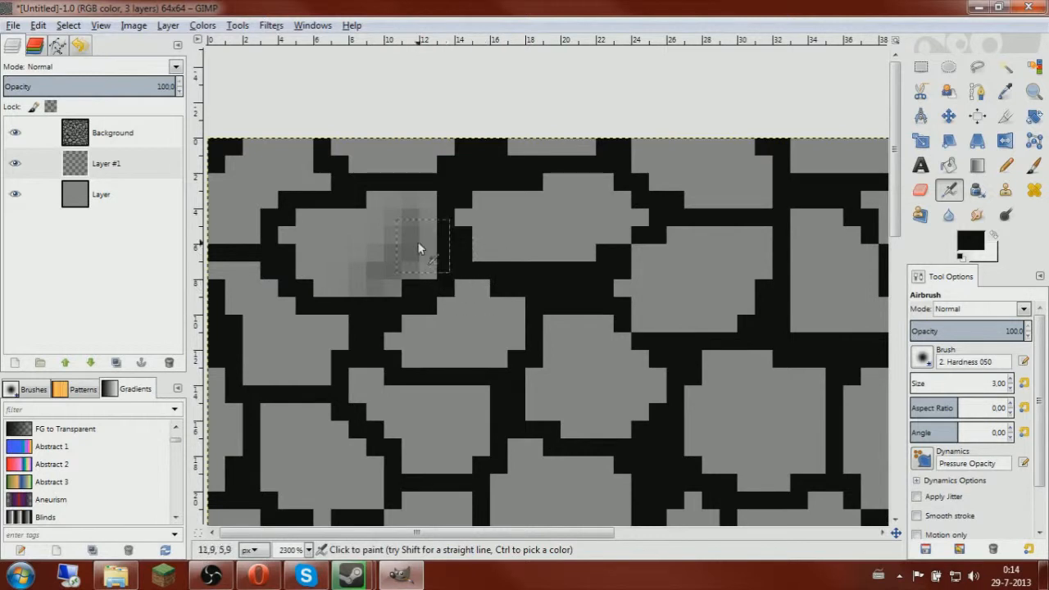
drag(581, 314, 559, 327)
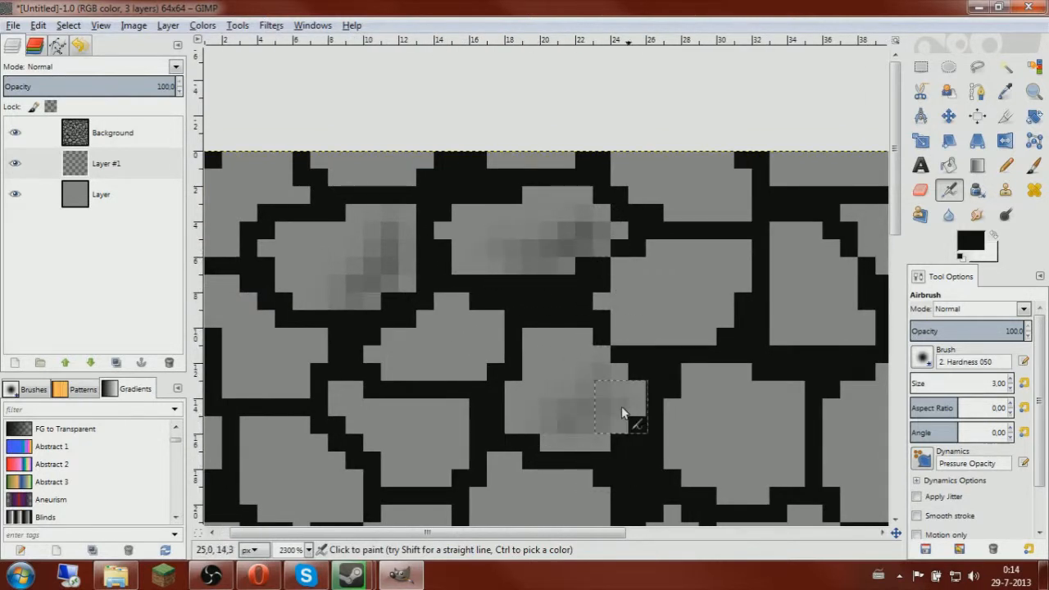
drag(633, 377, 554, 428)
mouse_move(471, 367)
mouse_down()
mouse_move(506, 338)
mouse_move(454, 372)
mouse_up()
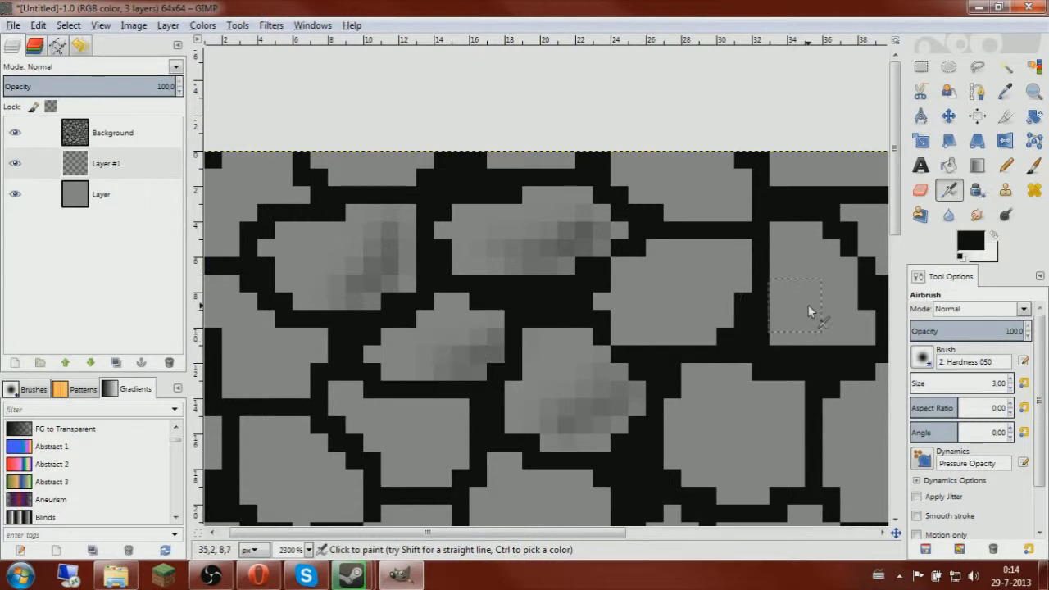
drag(809, 306, 706, 310)
mouse_move(561, 337)
mouse_down()
mouse_move(638, 291)
mouse_move(586, 333)
mouse_move(644, 328)
mouse_up()
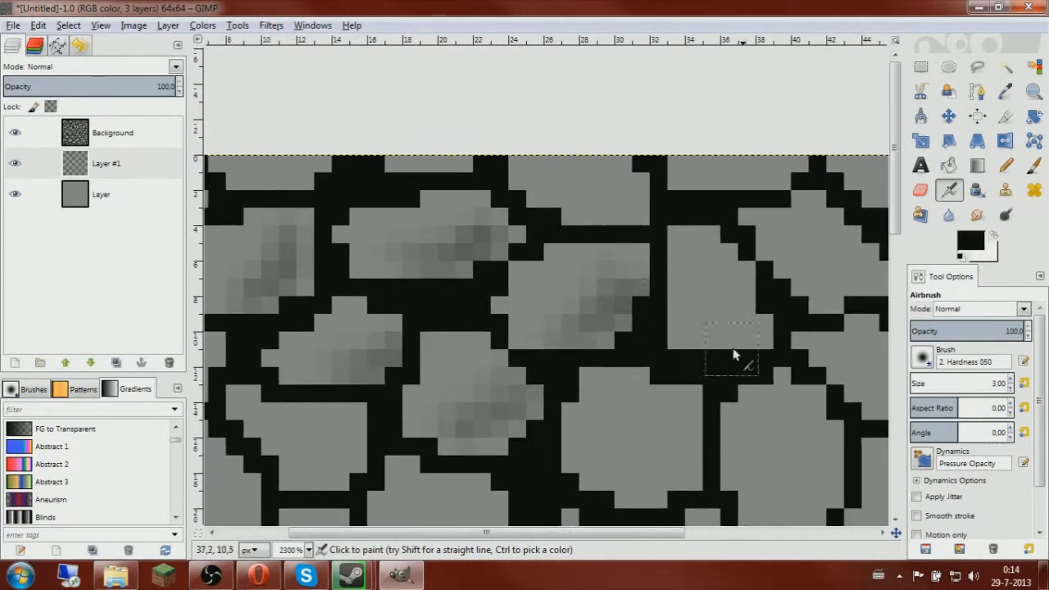
mouse_move(746, 291)
mouse_down()
mouse_move(700, 342)
mouse_move(758, 314)
mouse_up()
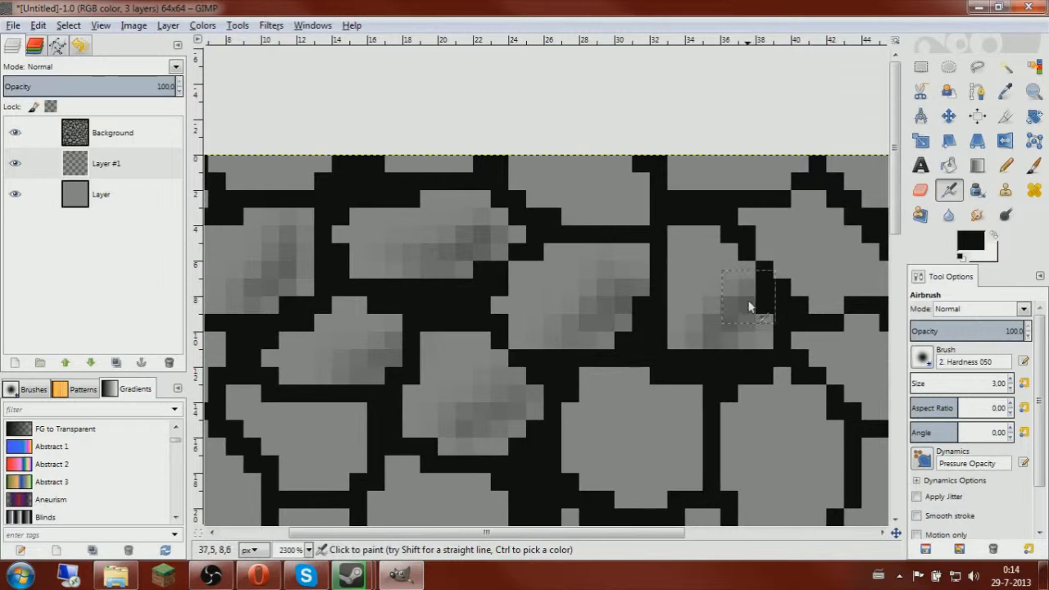
Airbrush the same dark lower-right shading onto the stones across the upper middle and centre of the texture
drag(584, 223, 631, 196)
drag(790, 202, 575, 203)
drag(621, 287, 668, 250)
mouse_move(754, 344)
mouse_down()
mouse_move(672, 406)
mouse_move(722, 264)
mouse_up()
drag(666, 310, 611, 372)
drag(473, 344, 517, 299)
mouse_move(529, 414)
mouse_down()
mouse_move(468, 457)
mouse_move(487, 318)
mouse_up()
drag(635, 328, 660, 305)
drag(773, 274, 802, 215)
drag(714, 377, 752, 326)
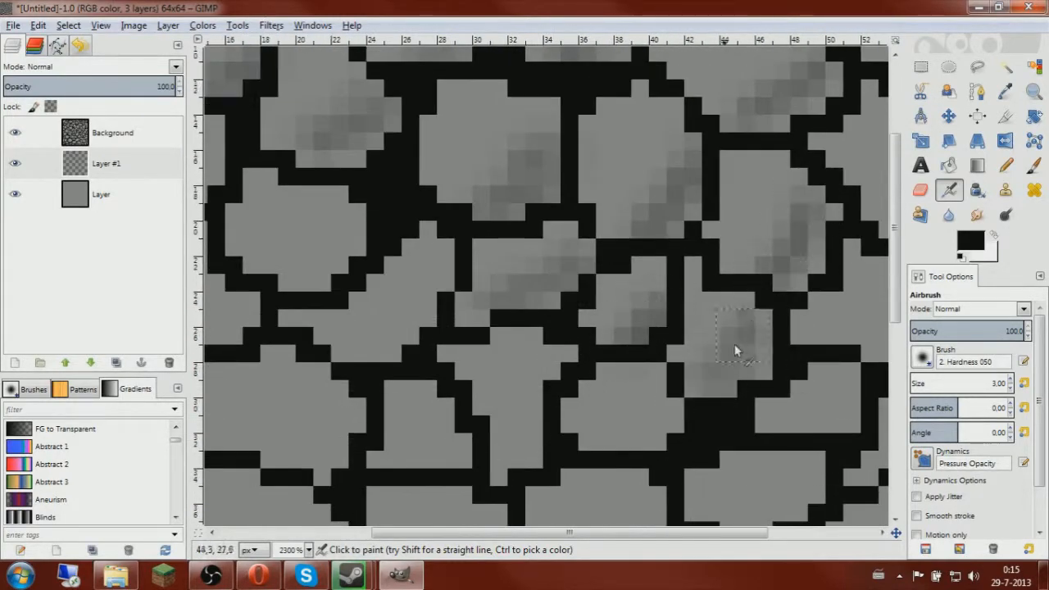
drag(656, 403, 608, 442)
drag(607, 494, 682, 350)
drag(722, 380, 674, 420)
drag(516, 414, 554, 402)
drag(500, 311, 532, 307)
mouse_move(574, 328)
mouse_down()
mouse_move(607, 242)
mouse_move(585, 381)
mouse_up()
drag(451, 307, 507, 249)
drag(414, 206, 378, 256)
Shade the remaining stones along the upper and middle left side of the texture with the airbrush
mouse_move(235, 341)
mouse_down()
mouse_move(478, 318)
mouse_move(435, 358)
mouse_up()
drag(623, 388, 654, 361)
drag(526, 271, 540, 250)
drag(307, 251, 336, 232)
drag(377, 168, 343, 286)
drag(344, 285, 369, 259)
drag(466, 230, 480, 213)
mouse_move(319, 140)
mouse_down()
mouse_move(436, 237)
mouse_move(354, 336)
mouse_up()
drag(283, 234, 314, 210)
Airbrush dark shading onto the upper-right stones, leaving out those cut off by the right image edge
scroll(314, 197, down, 2)
scroll(629, 209, up, 2)
drag(643, 177, 658, 135)
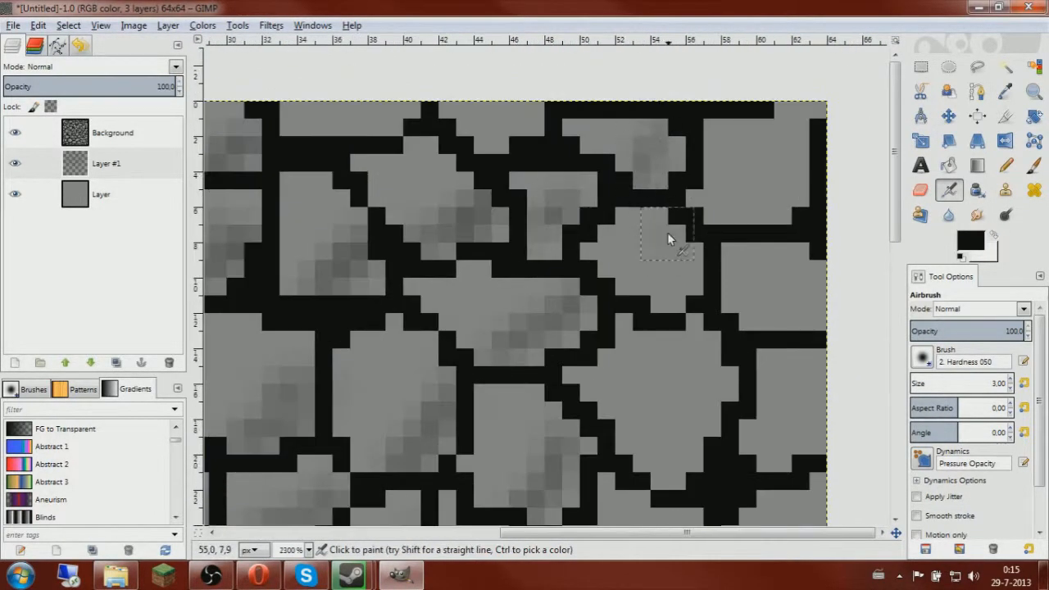
drag(656, 291, 672, 242)
drag(643, 435, 689, 377)
drag(688, 375, 580, 415)
drag(672, 357, 697, 328)
drag(656, 246, 685, 201)
drag(697, 410, 706, 246)
drag(711, 283, 693, 320)
key(ctrl+z)
key(ctrl+z)
key(ctrl+z)
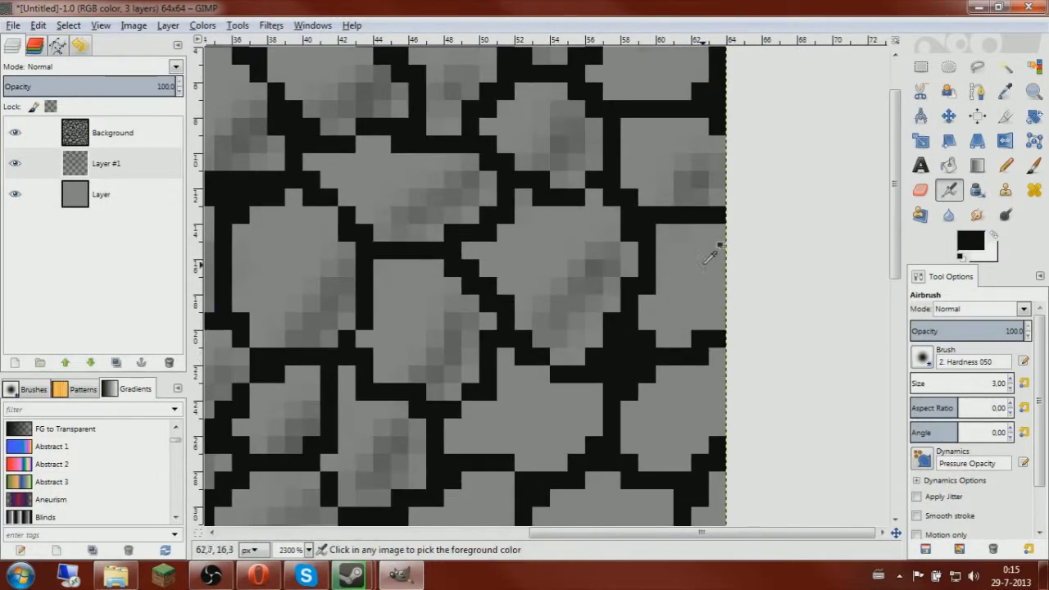
Airbrush dark shading onto the whole stones in the middle-right and lower-right parts of the texture
drag(708, 280, 668, 355)
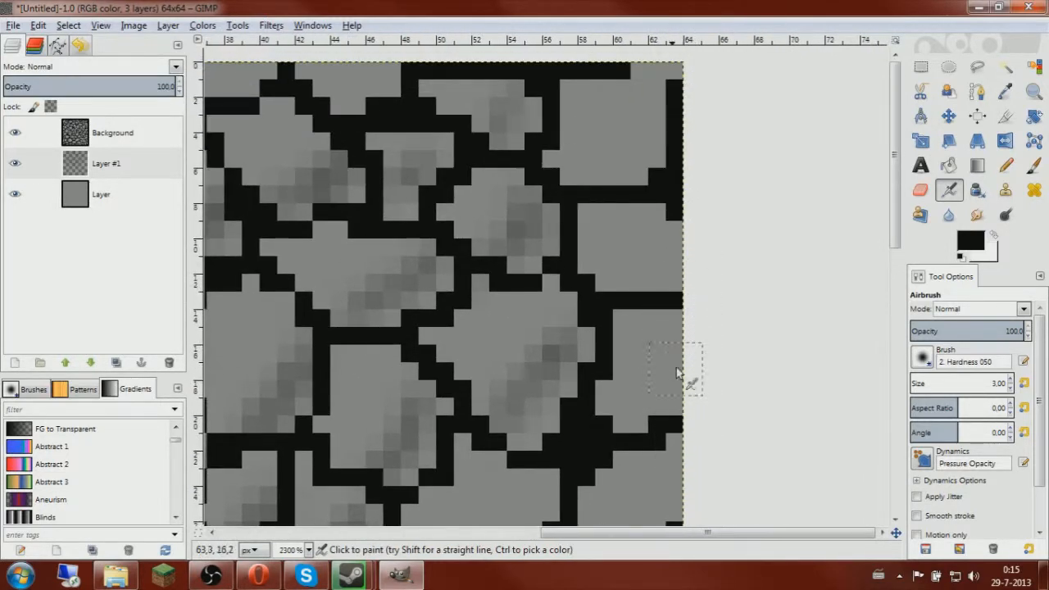
scroll(661, 108, up, 1)
scroll(771, 195, down, 2)
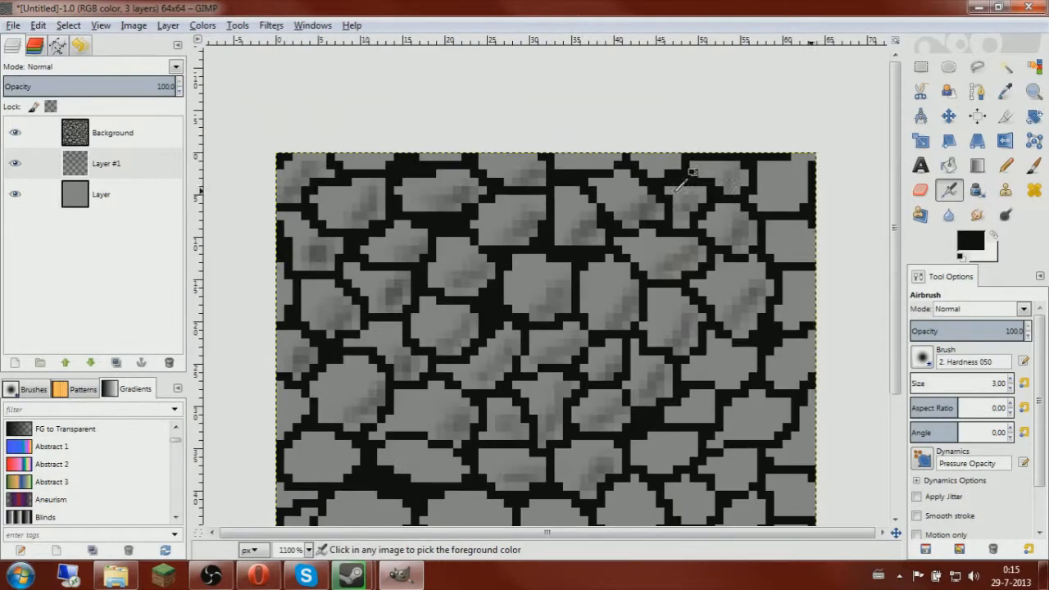
drag(790, 263, 688, 251)
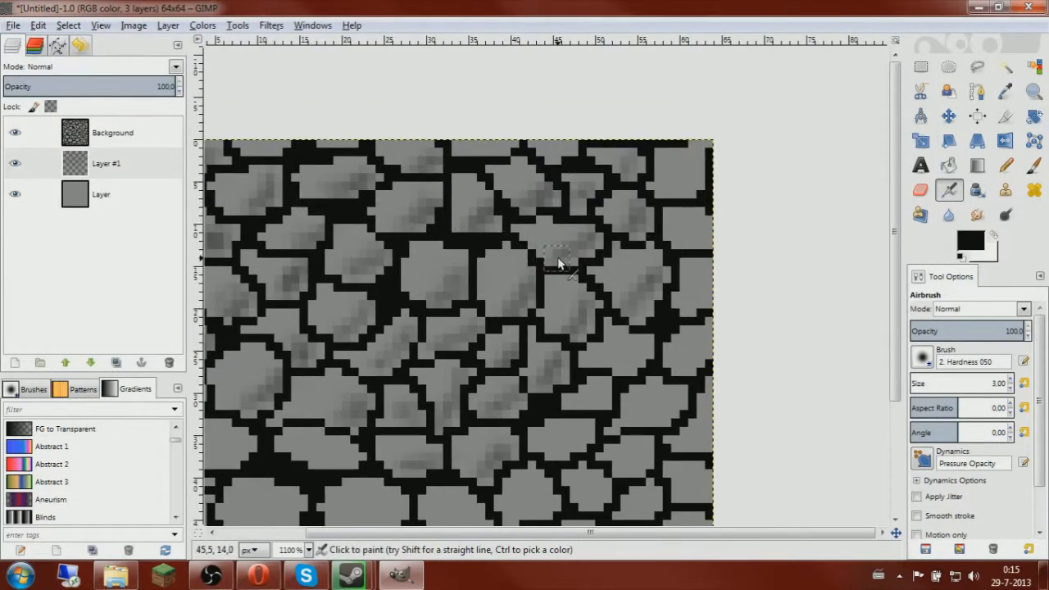
scroll(510, 173, down, 2)
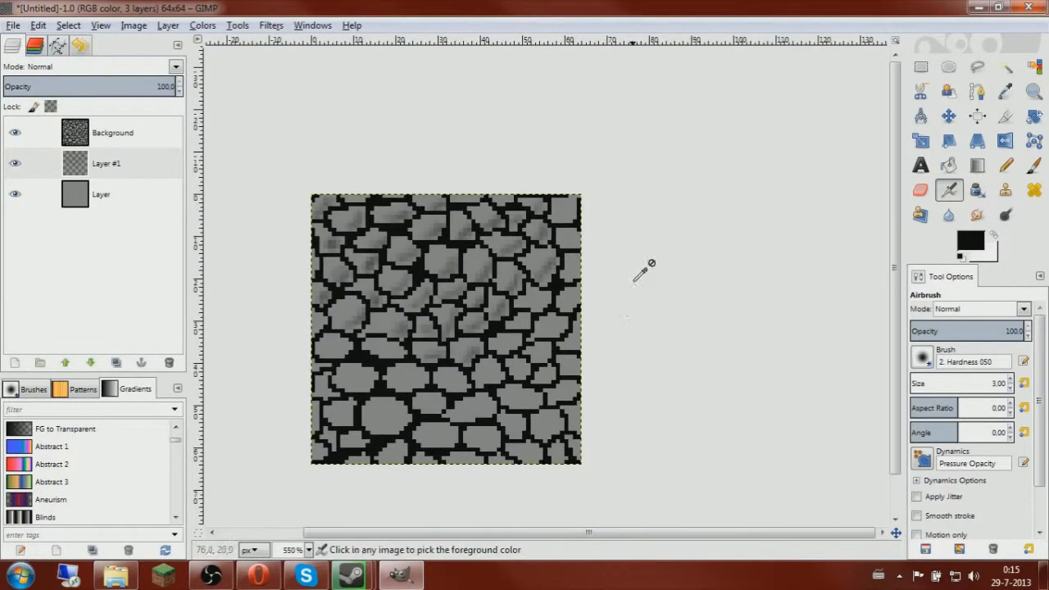
scroll(637, 270, up, 1)
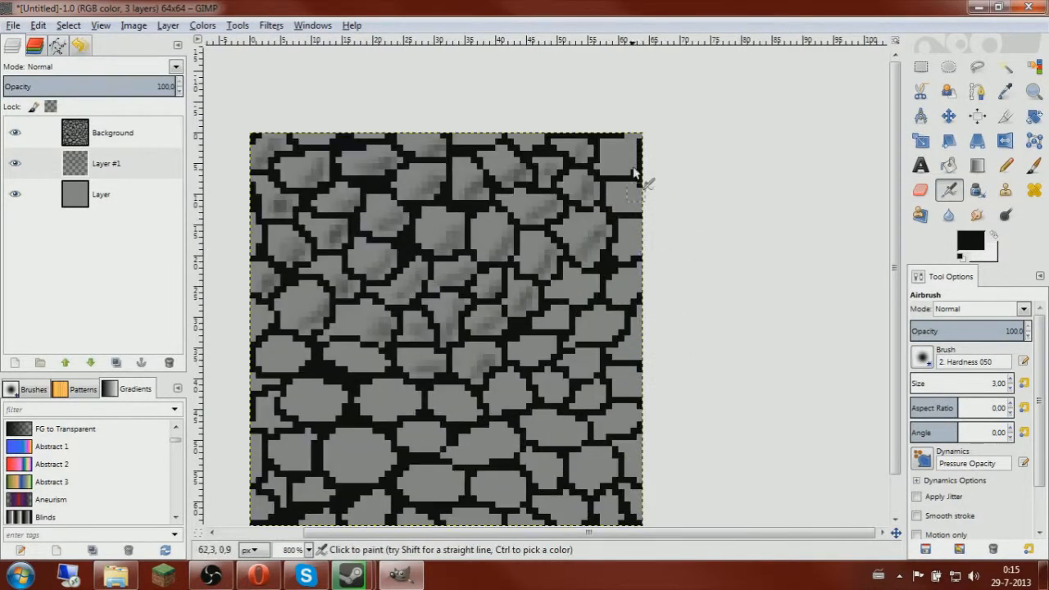
scroll(666, 191, up, 4)
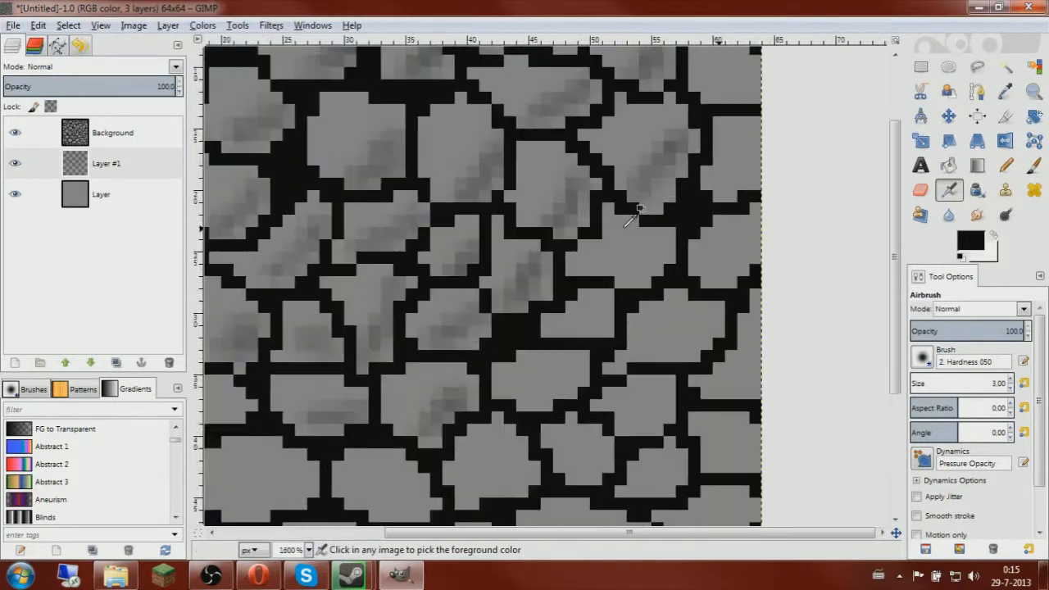
scroll(641, 306, down, 2)
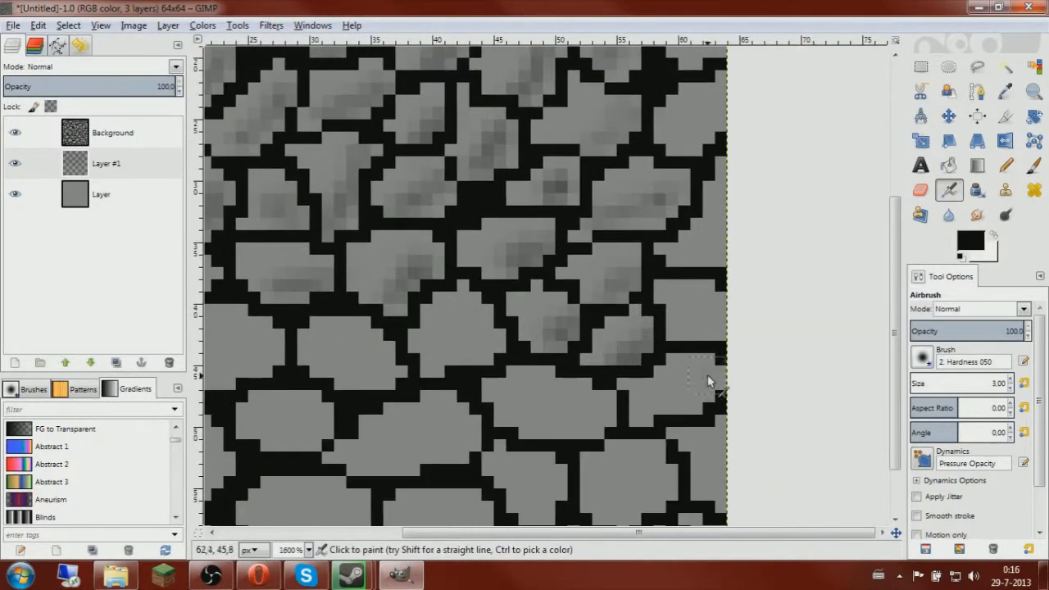
drag(707, 377, 647, 417)
mouse_move(537, 424)
mouse_down()
mouse_move(593, 405)
mouse_move(658, 263)
mouse_up()
drag(720, 332, 689, 365)
drag(727, 418, 718, 442)
drag(547, 379, 517, 406)
drag(607, 341, 593, 365)
Shade the stones across the lower middle and lower-left parts of the texture with the airbrush
drag(428, 320, 523, 291)
drag(552, 193, 519, 229)
drag(429, 231, 457, 219)
drag(344, 292, 387, 279)
drag(419, 367, 382, 386)
drag(282, 313, 506, 293)
drag(506, 293, 451, 349)
drag(476, 400, 588, 421)
drag(459, 305, 414, 332)
drag(483, 392, 510, 387)
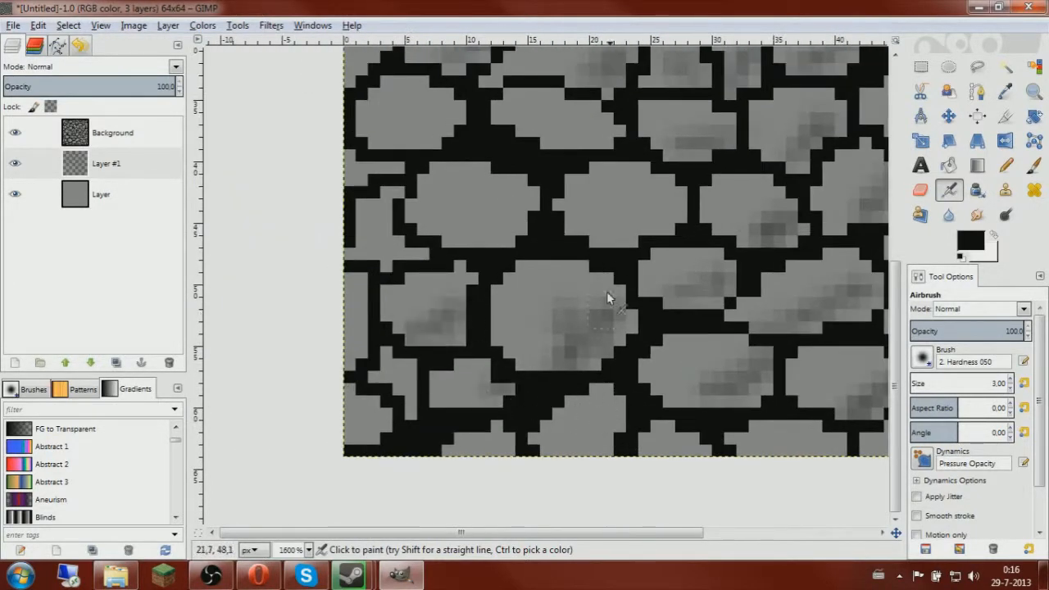
drag(600, 415, 566, 502)
drag(631, 289, 587, 327)
drag(466, 314, 492, 288)
drag(567, 211, 537, 230)
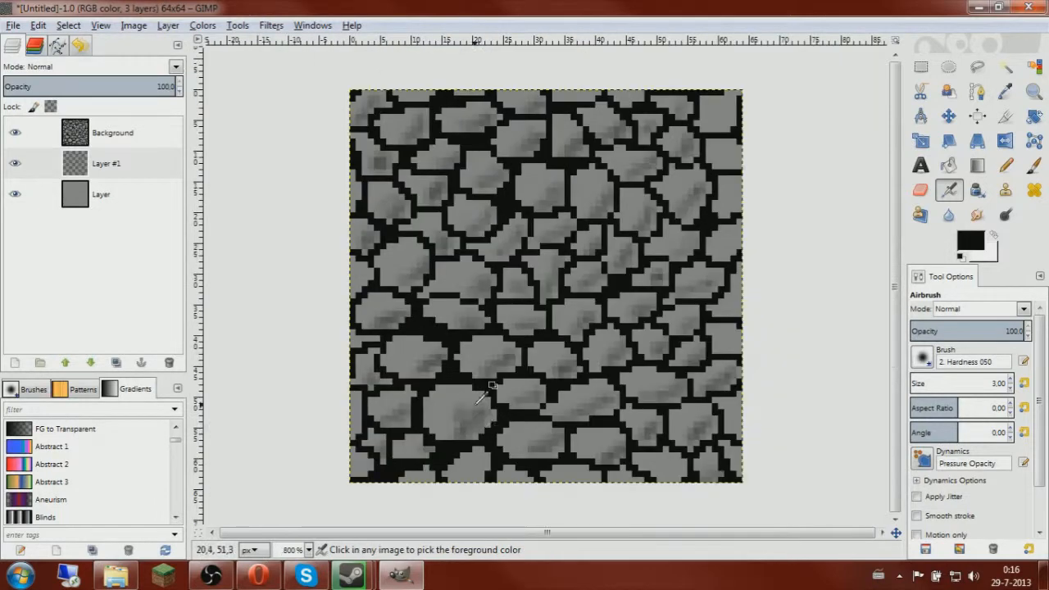
Add a new transparent layer above the stone outlines layer
scroll(392, 408, down, 2)
key(r)
right_click(104, 131)
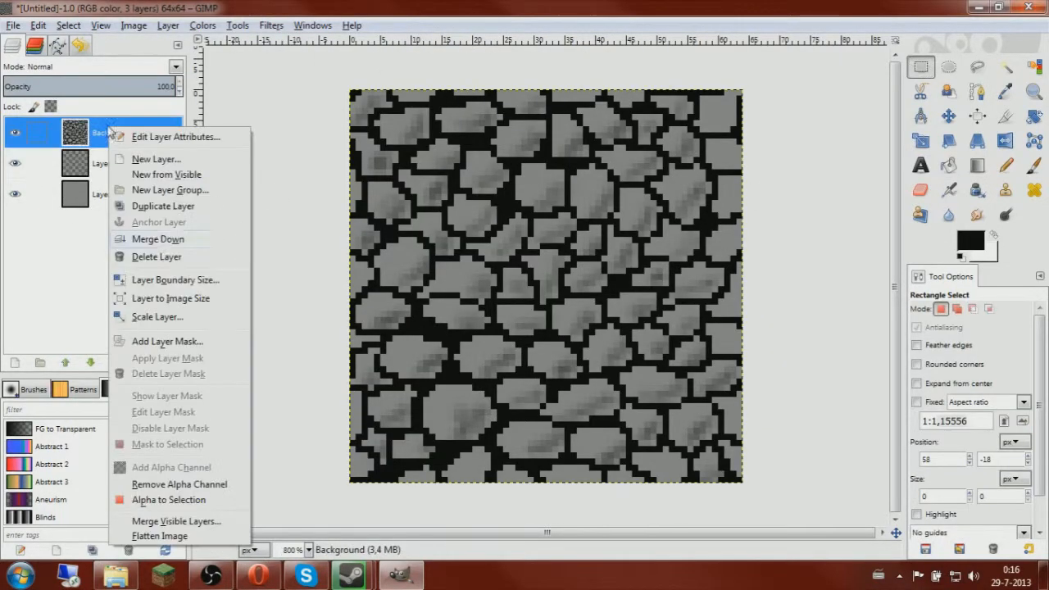
key(Escape)
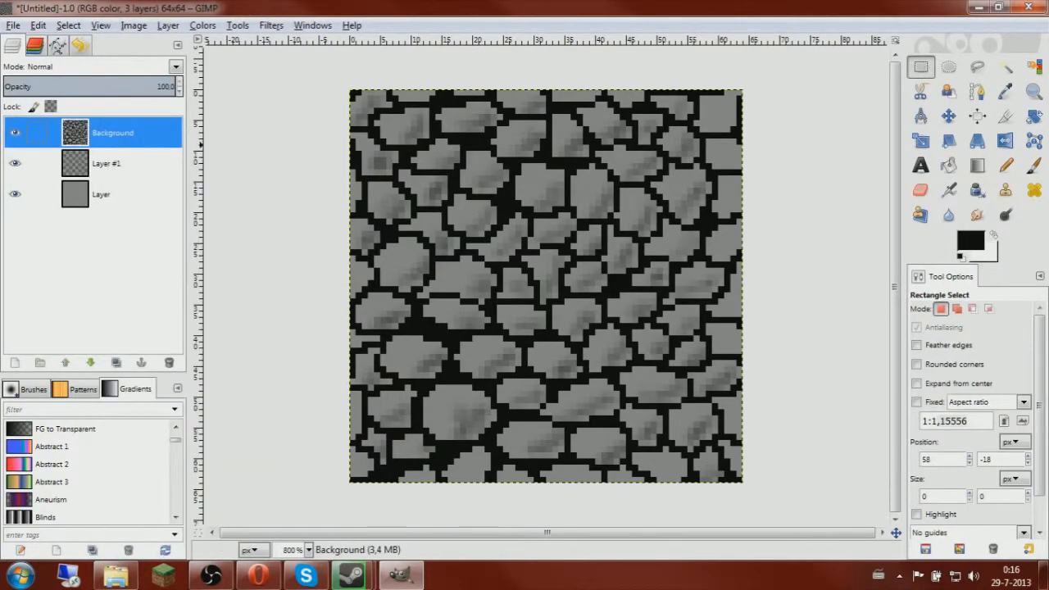
right_click(124, 143)
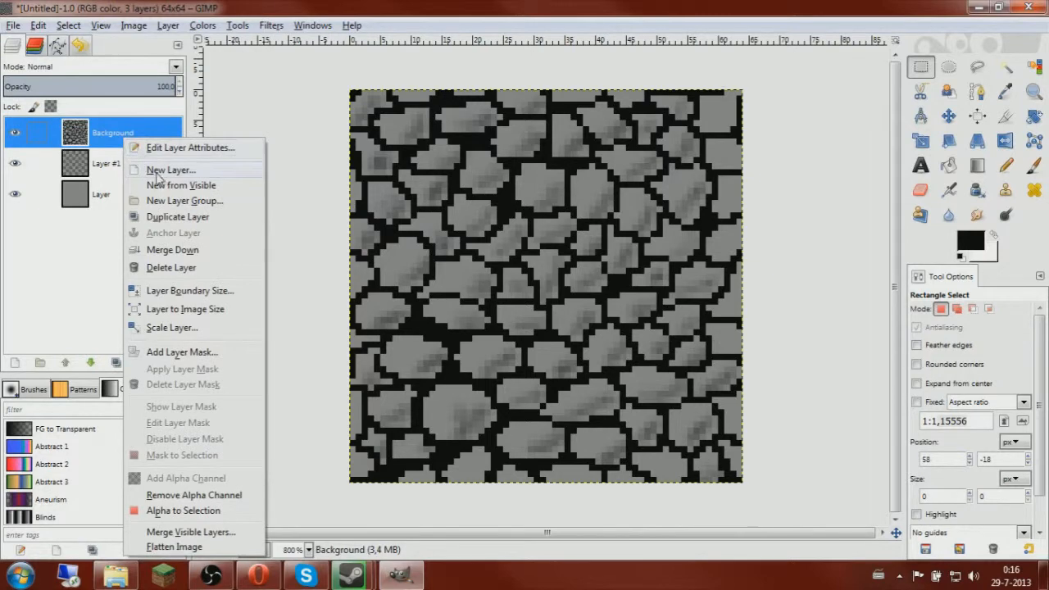
click(167, 171)
click(253, 382)
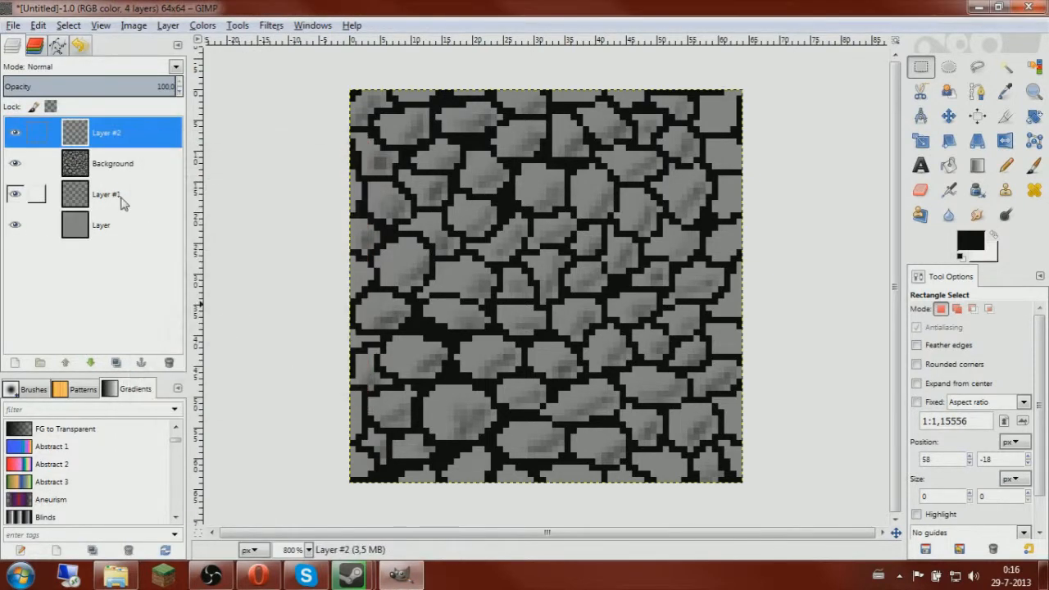
Hide the airbrush shading layer and select the left 32x64 half of the outlines layer
click(37, 163)
click(922, 69)
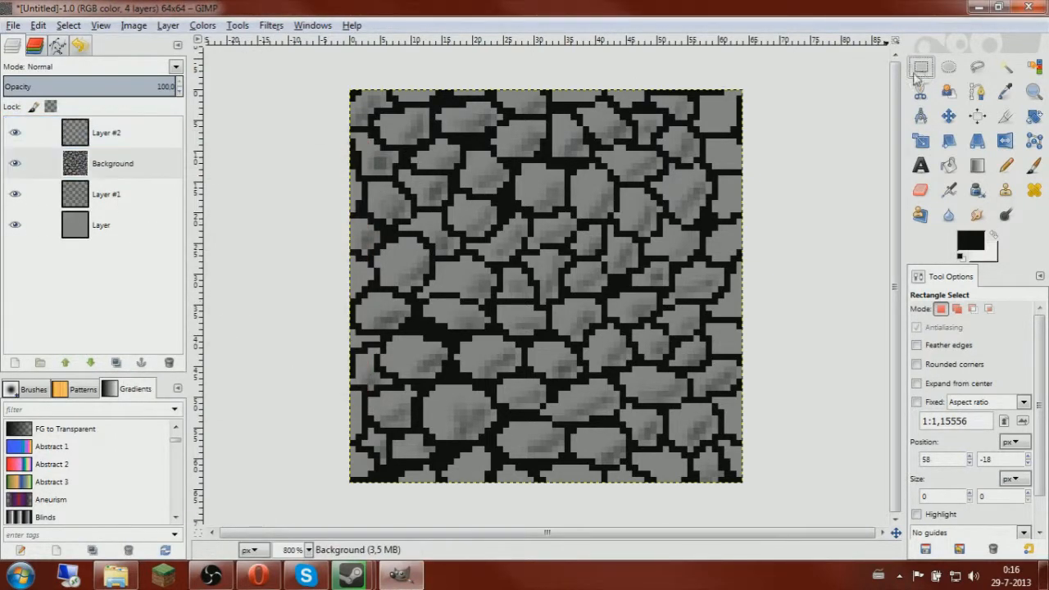
click(16, 195)
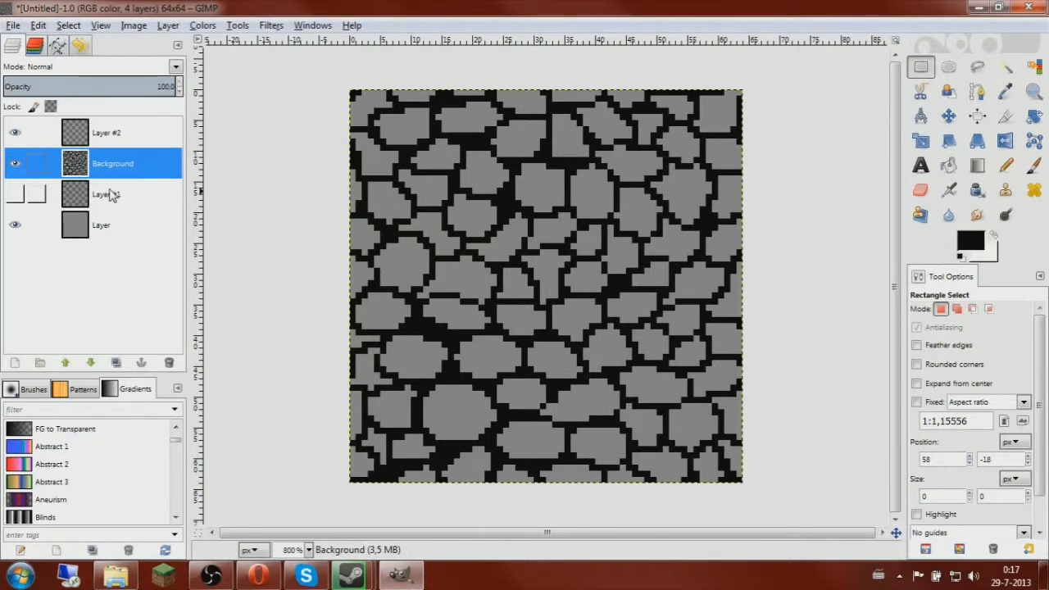
drag(345, 89, 560, 478)
drag(560, 477, 559, 480)
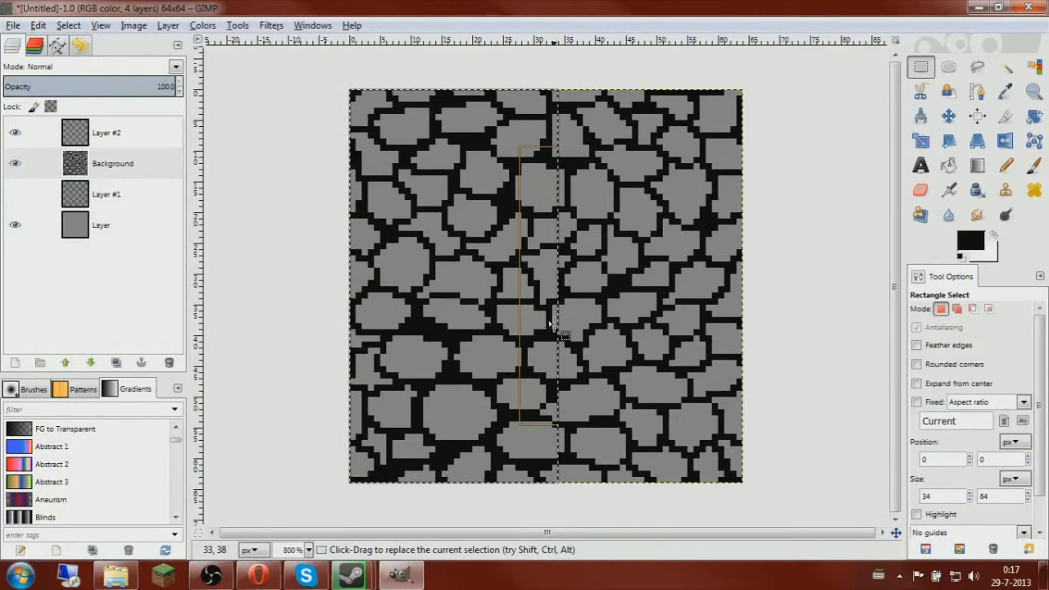
drag(537, 321, 530, 322)
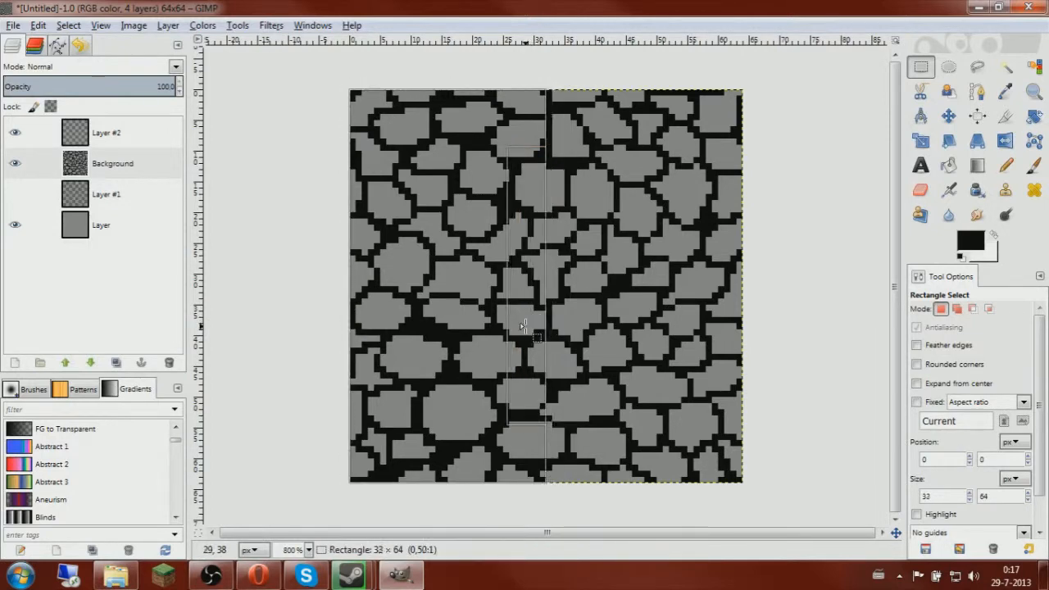
Cut the selected left half from the outlines layer and paste it onto the new top layer
click(119, 165)
key(ctrl+x)
click(121, 141)
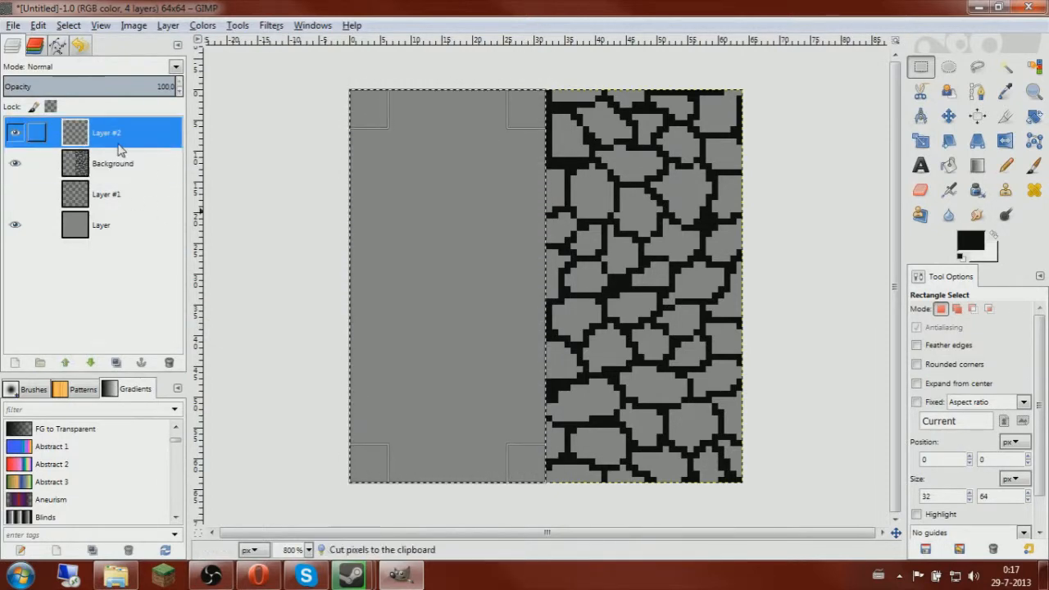
key(ctrl+v)
click(516, 167)
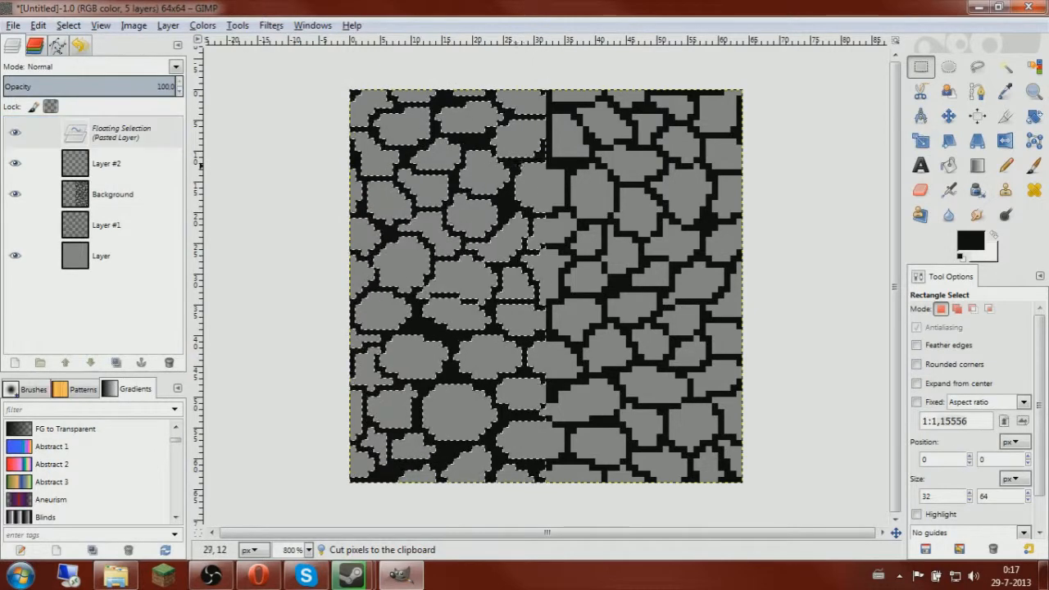
Move the pasted outlines horizontally onto the right half of the image and anchor them
key(Right)
key(Right)
key(Right)
key(Right)
key(Right)
key(Right)
key(Right)
key(Right)
key(Right)
key(Right)
key(Right)
key(Right)
key(Right)
key(Right)
key(Right)
key(Right)
key(Right)
key(Right)
key(Right)
key(Right)
key(Right)
key(Right)
key(Right)
key(Right)
key(Right)
key(Right)
key(Right)
key(Right)
key(Right)
key(Right)
key(Right)
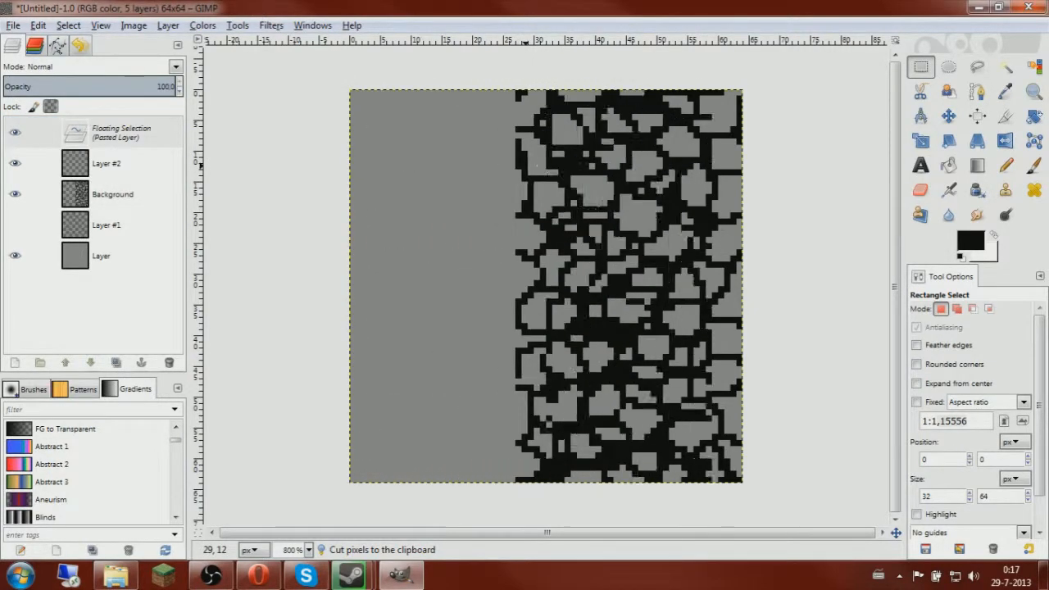
click(388, 179)
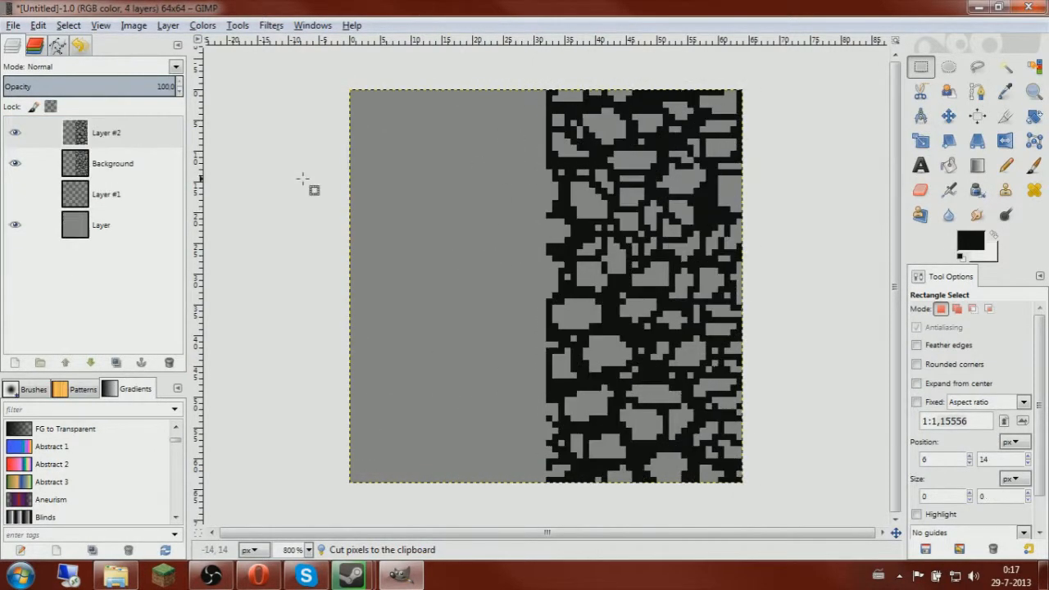
Cut the original right half from the outlines layer and paste it back as a floating selection
click(153, 167)
drag(495, 68, 789, 498)
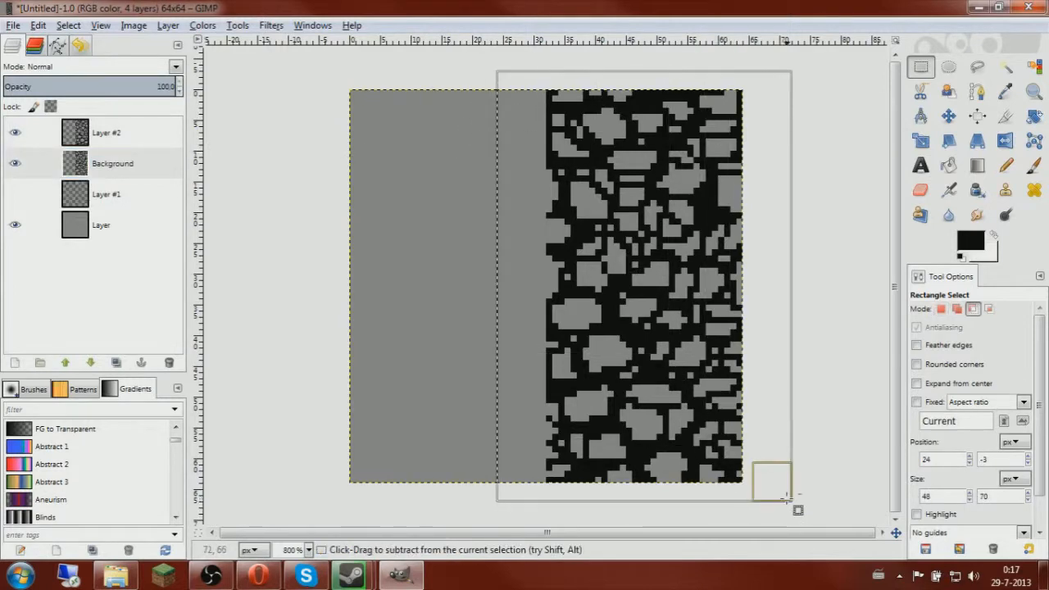
key(ctrl+x)
key(ctrl+v)
Move the floating outlines horizontally onto the left half of the image and anchor them
key(Left)
key(Left)
key(Left)
key(Left)
key(Left)
key(Left)
key(Left)
key(Left)
key(Left)
key(Left)
key(Left)
key(Left)
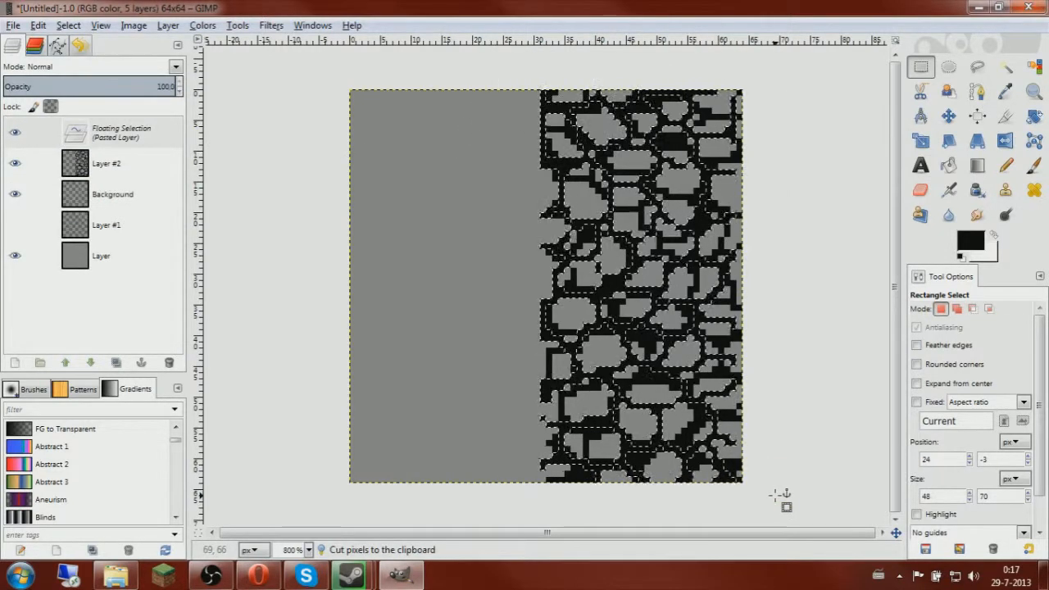
key(Left)
key(Left)
key(Left)
key(Left)
key(Left)
key(Left)
key(Left)
key(Left)
key(Left)
key(Left)
key(Left)
key(Left)
key(Left)
key(Left)
key(Left)
key(Left)
key(Left)
key(Left)
key(Left)
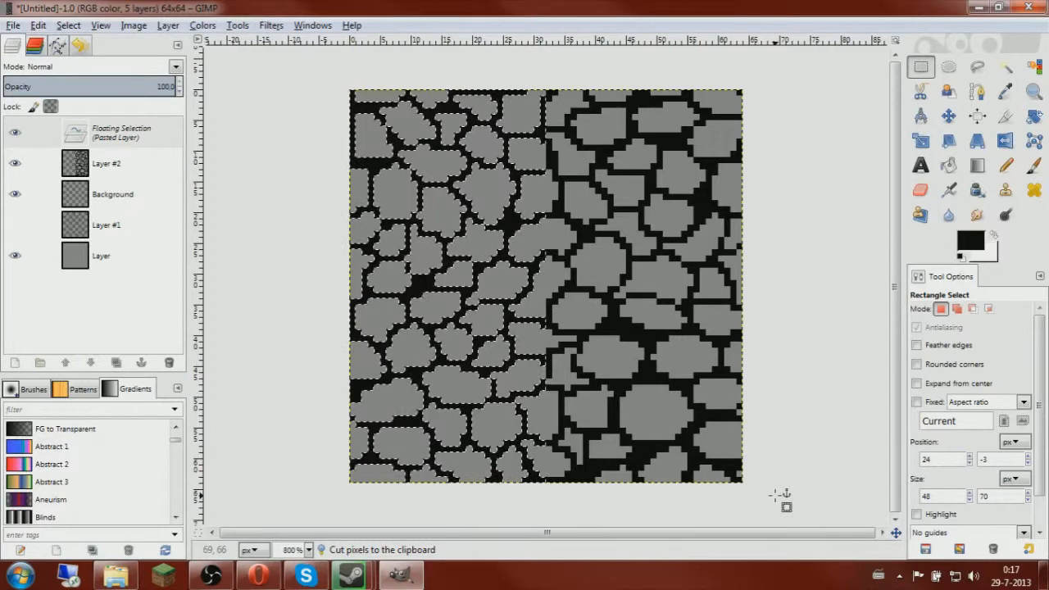
click(853, 417)
Merge Layer #2 down into the outlines layer, and show the shading layer with the outlines hidden
right_click(143, 141)
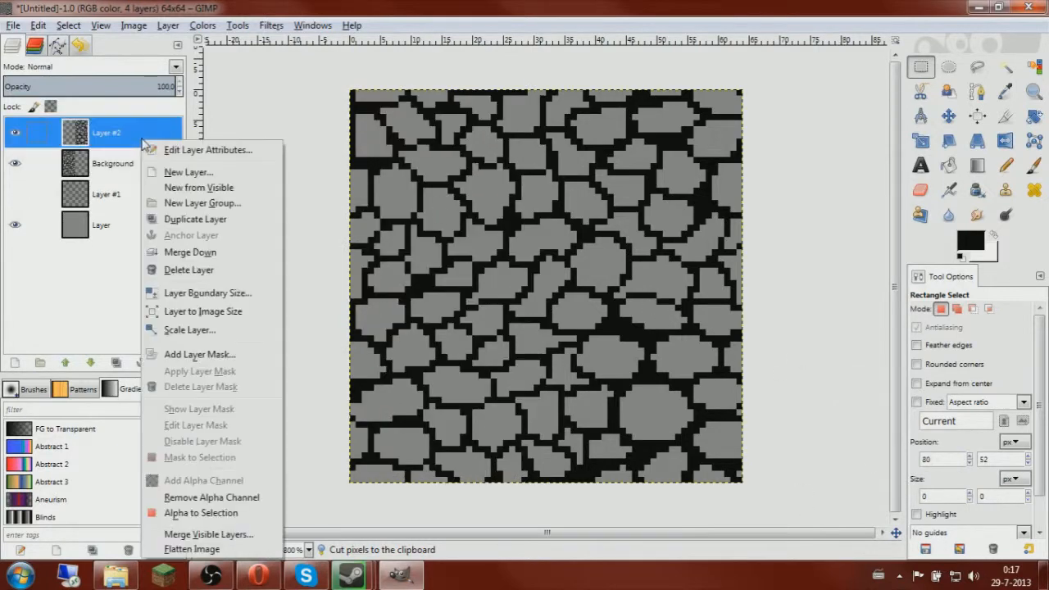
click(194, 270)
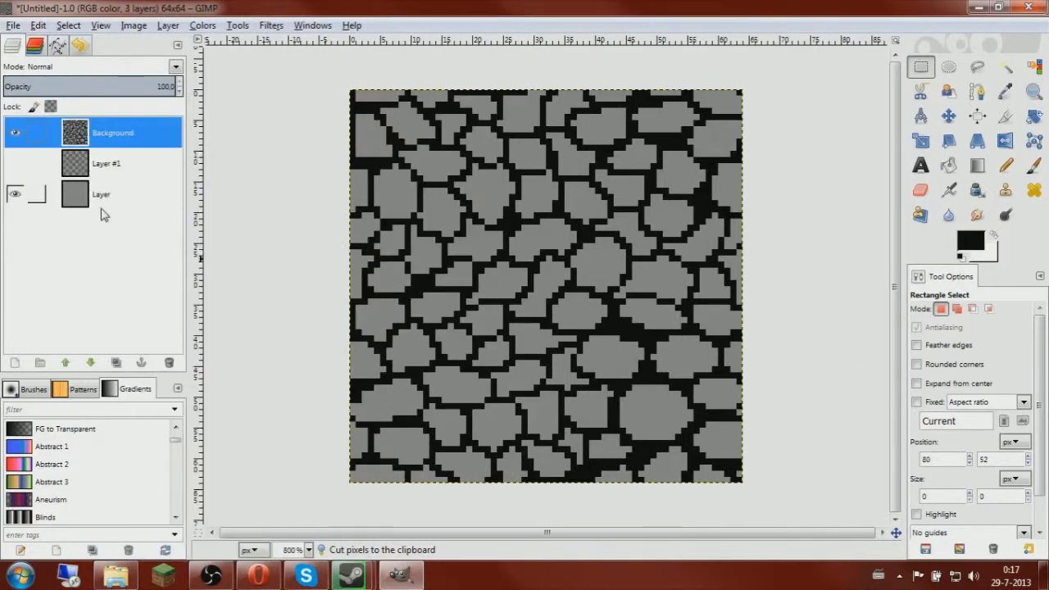
click(15, 133)
click(15, 163)
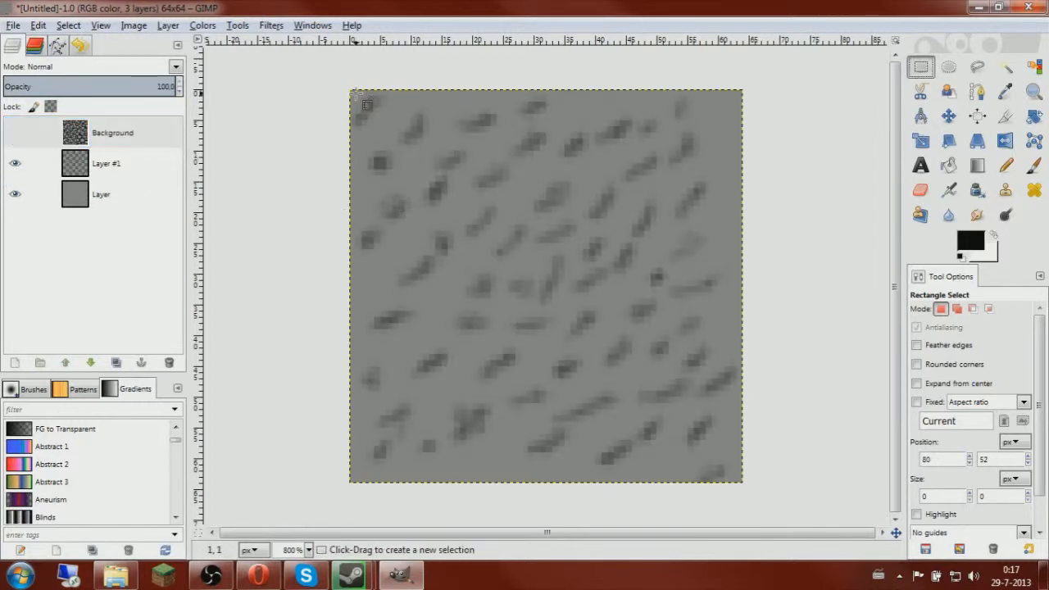
Select the left 32x64 half of the image and add a new layer above the shading layer
drag(353, 89, 569, 495)
drag(544, 344, 524, 355)
click(109, 165)
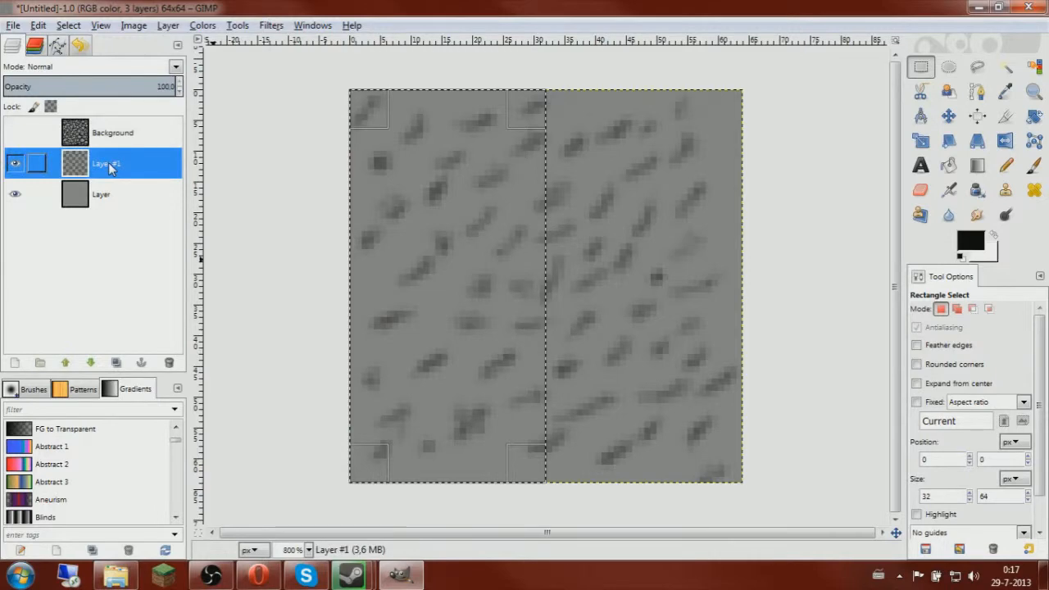
right_click(115, 168)
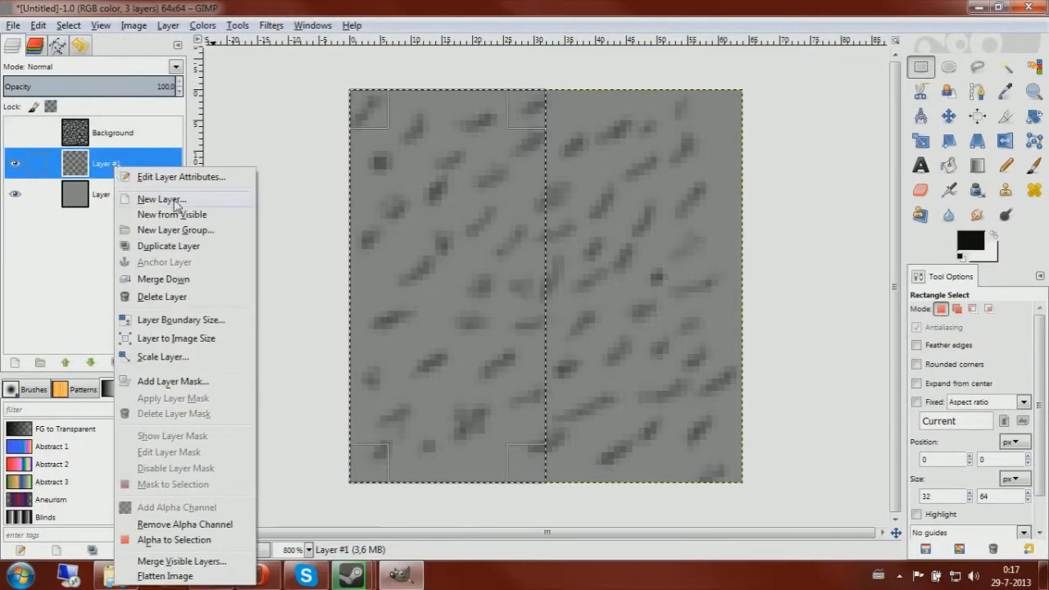
click(164, 199)
click(138, 264)
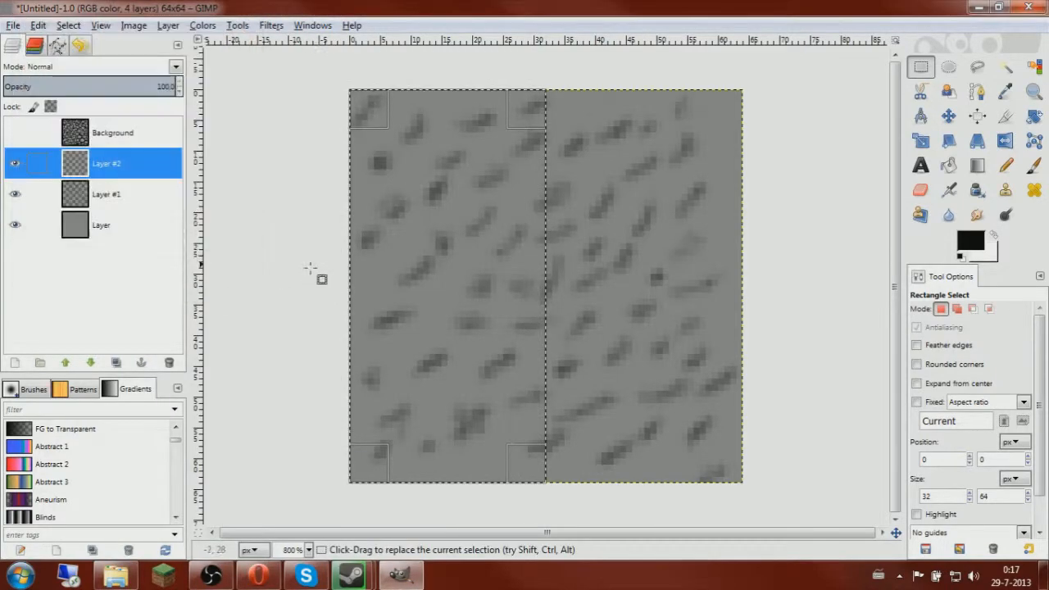
Cut the selected left half from the shading layer and paste it as a floating selection
click(113, 205)
key(ctrl+x)
click(102, 168)
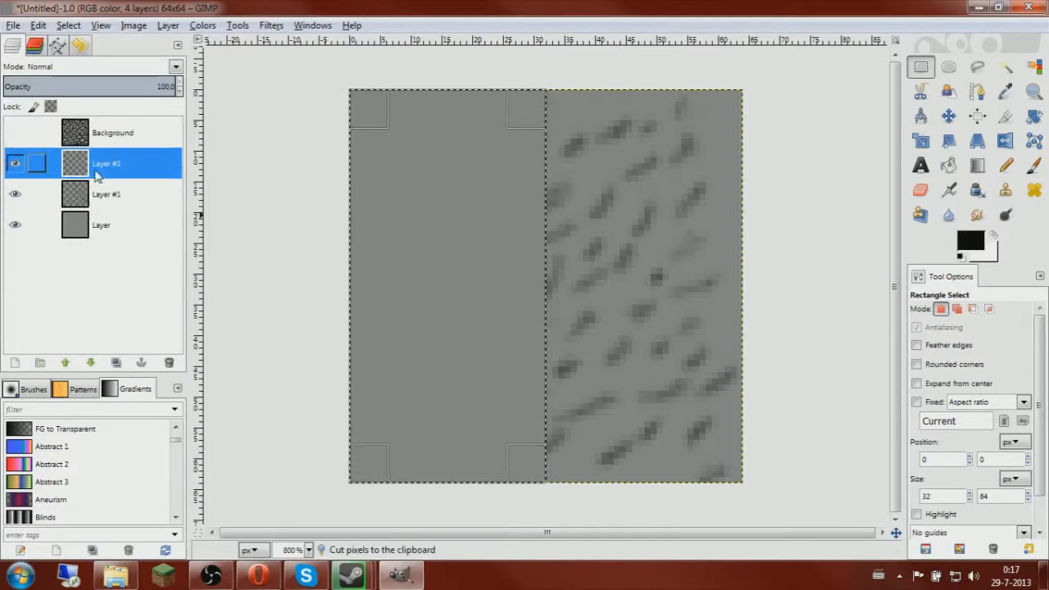
key(ctrl+v)
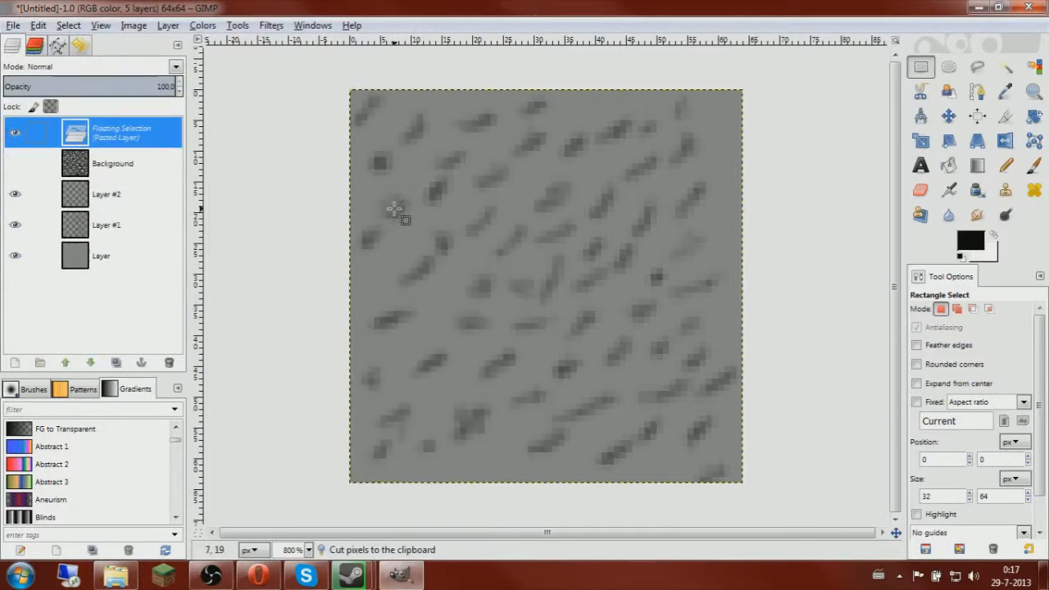
Move the pasted shading horizontally onto the right half of the image and anchor it
click(526, 241)
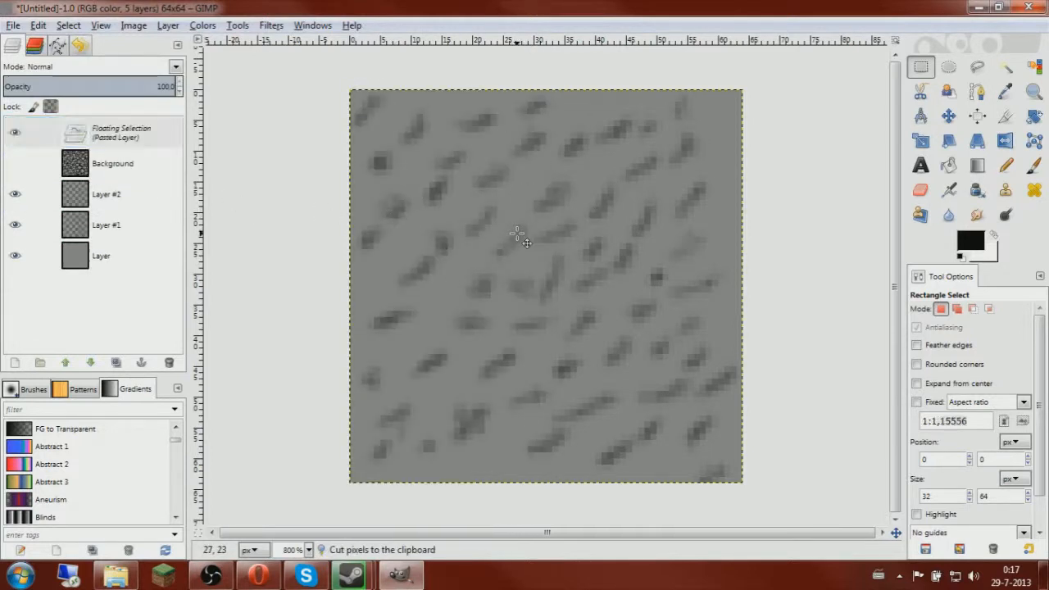
key(Right)
key(Right)
key(Right)
key(Right)
key(Right)
key(Right)
key(Right)
key(Right)
key(Right)
key(Right)
key(Right)
key(Right)
key(Right)
key(Right)
key(Right)
key(Right)
key(Right)
key(Right)
key(Right)
key(Right)
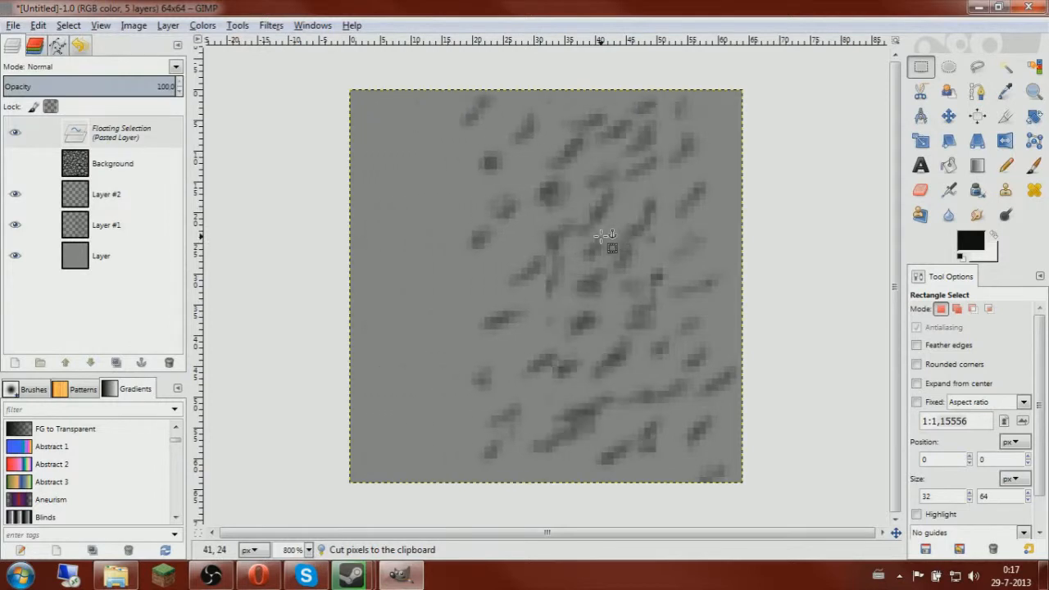
key(Right)
key(Right)
key(Right)
key(Right)
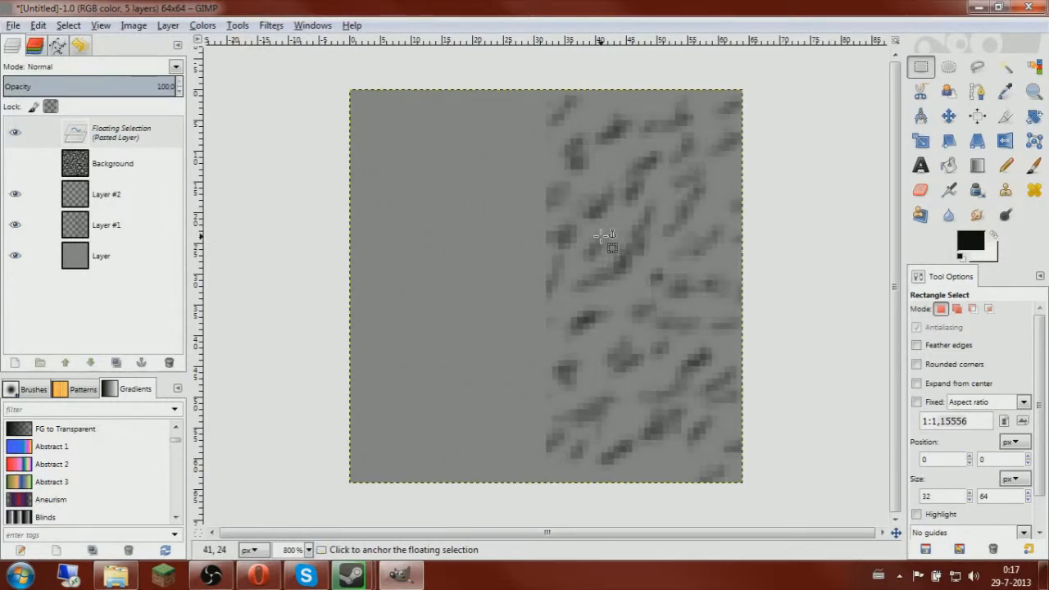
click(811, 223)
Cut the original right half from the shading layer and paste it back as a floating selection
click(123, 195)
drag(492, 65, 798, 513)
key(ctrl+x)
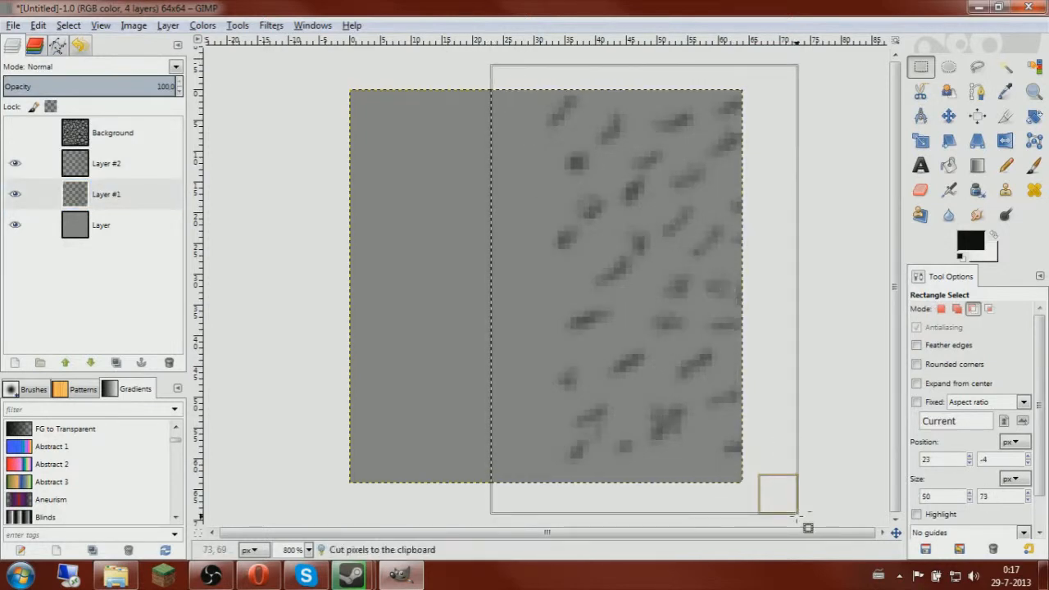
key(ctrl+v)
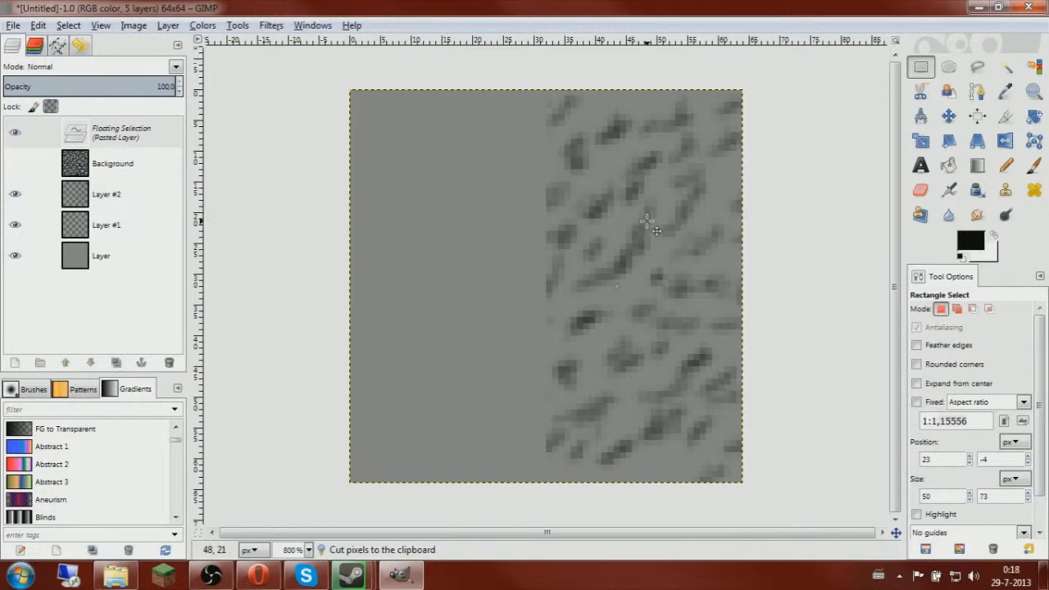
Move the floating shading horizontally onto the left half of the image and anchor it
key(Left)
key(Left)
key(Left)
key(Left)
key(Left)
key(Left)
key(Left)
key(Left)
key(Left)
key(Left)
key(Left)
key(Left)
key(Left)
key(Left)
key(Left)
key(Left)
key(Left)
key(Left)
key(Left)
key(Left)
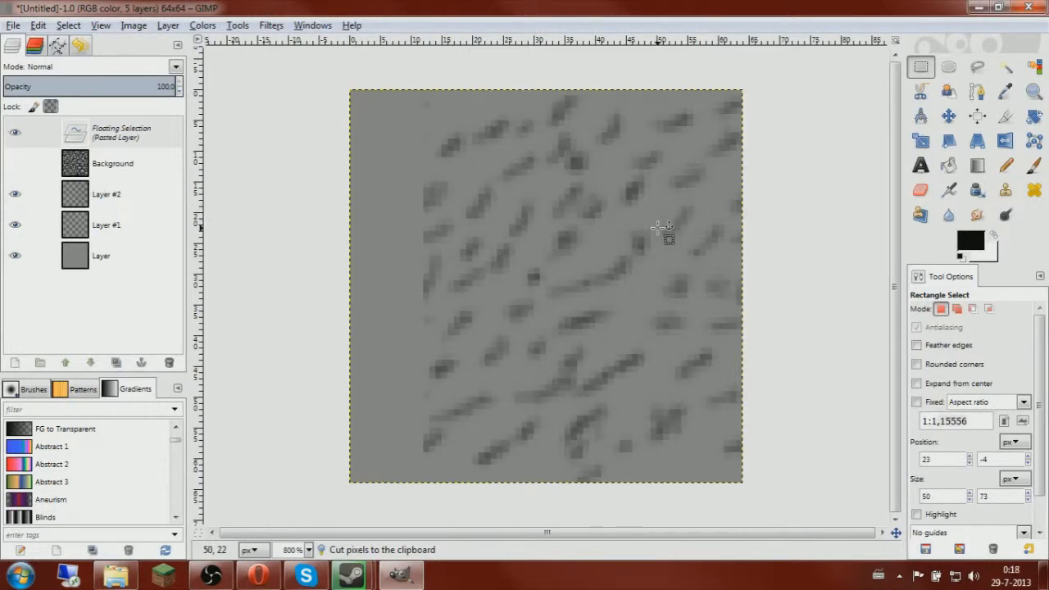
key(Left)
click(844, 206)
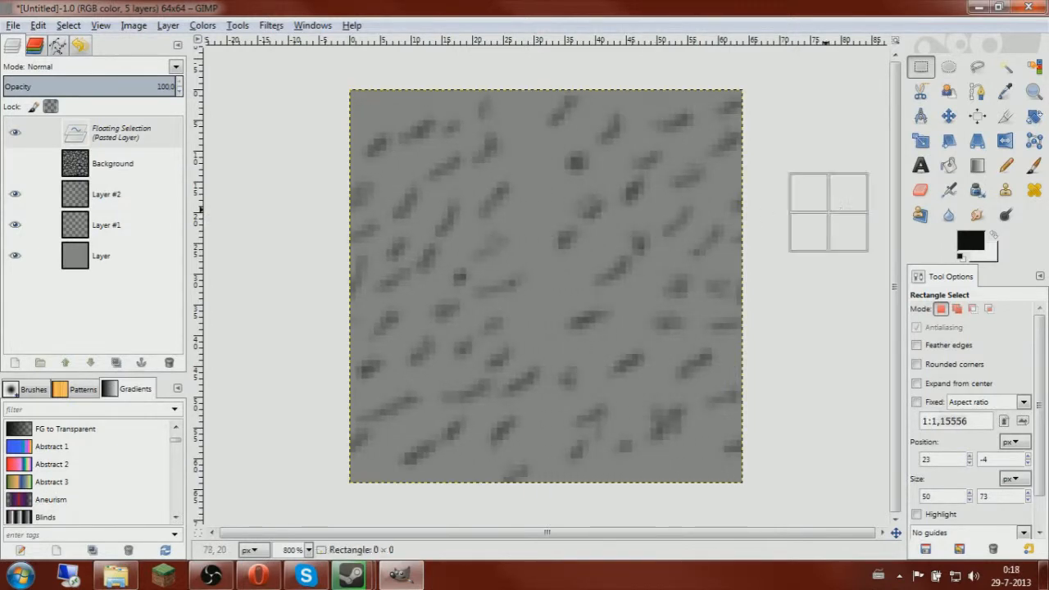
Merge Layer #2 down into the shading layer and show the outlines layer again
right_click(94, 166)
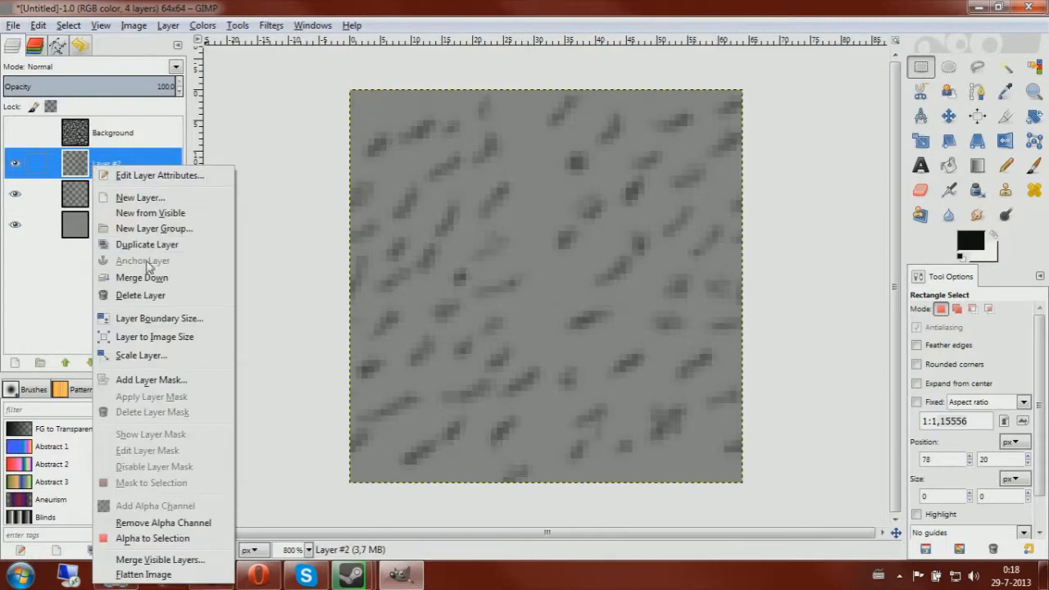
click(141, 278)
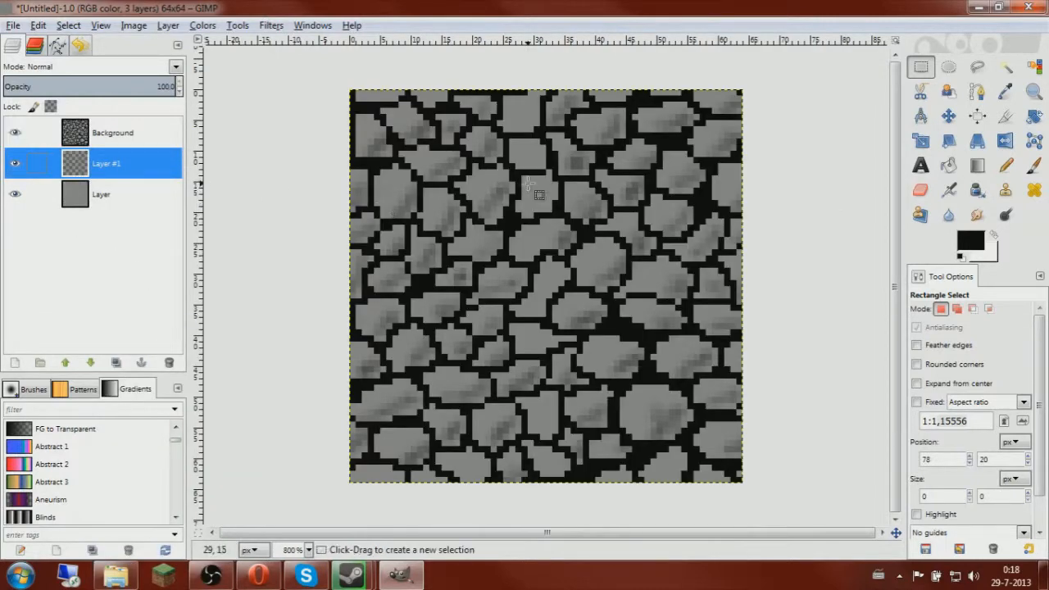
scroll(524, 225, down, 2)
scroll(524, 226, up, 2)
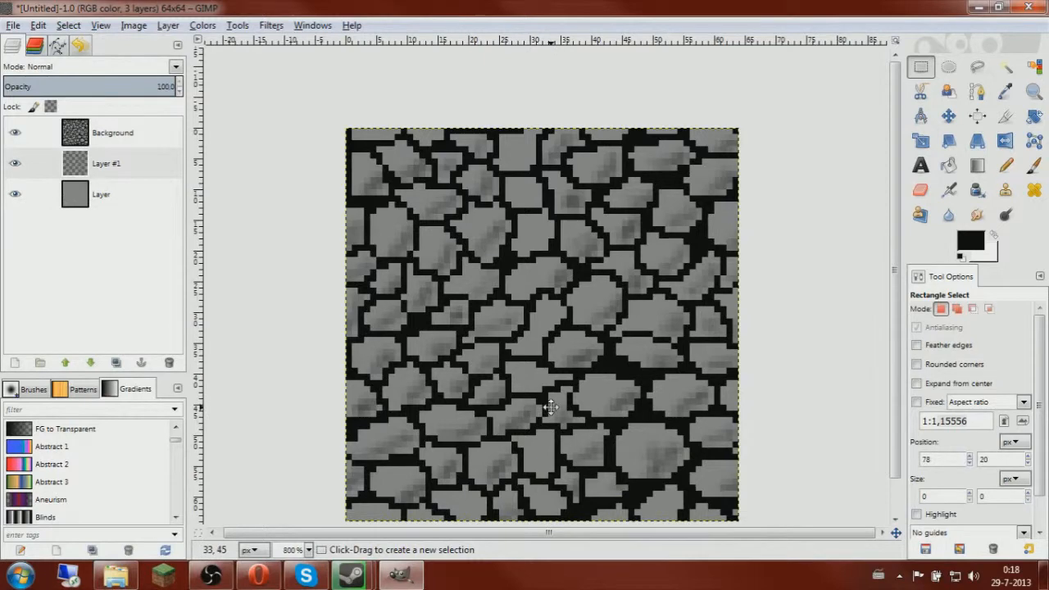
scroll(566, 390, down, 2)
scroll(683, 111, up, 3)
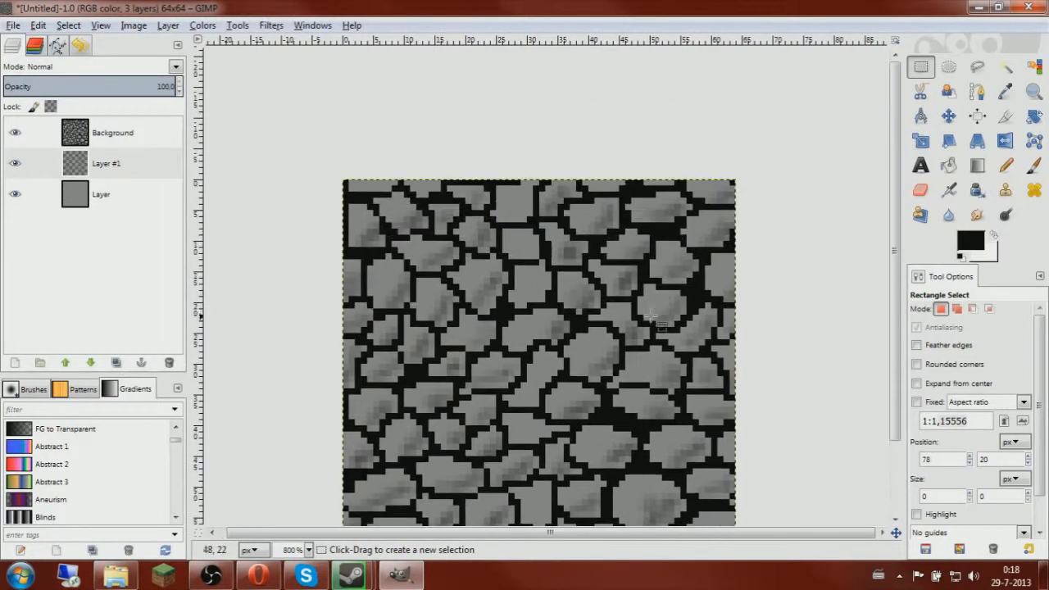
Airbrush black shading with a size 3 brush onto the unshaded stones along the vertical centre seam on Layer #1
click(150, 164)
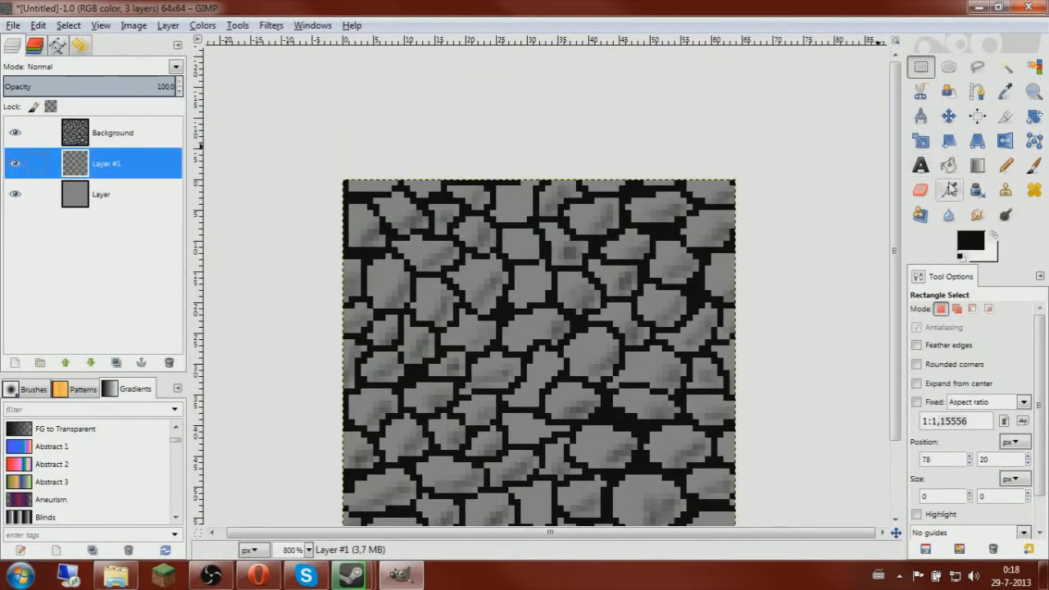
click(951, 189)
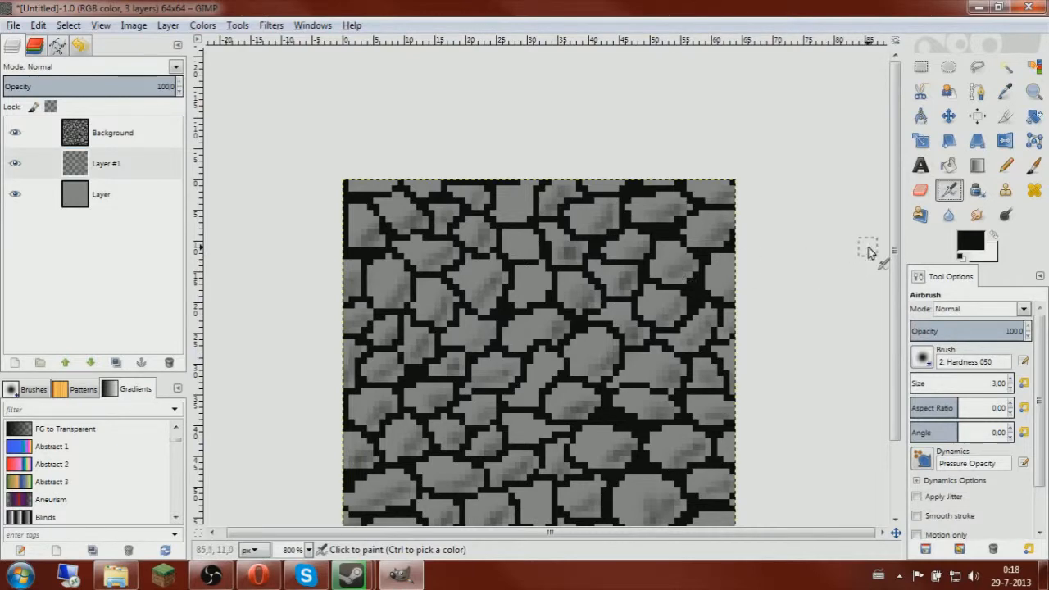
drag(629, 232, 604, 238)
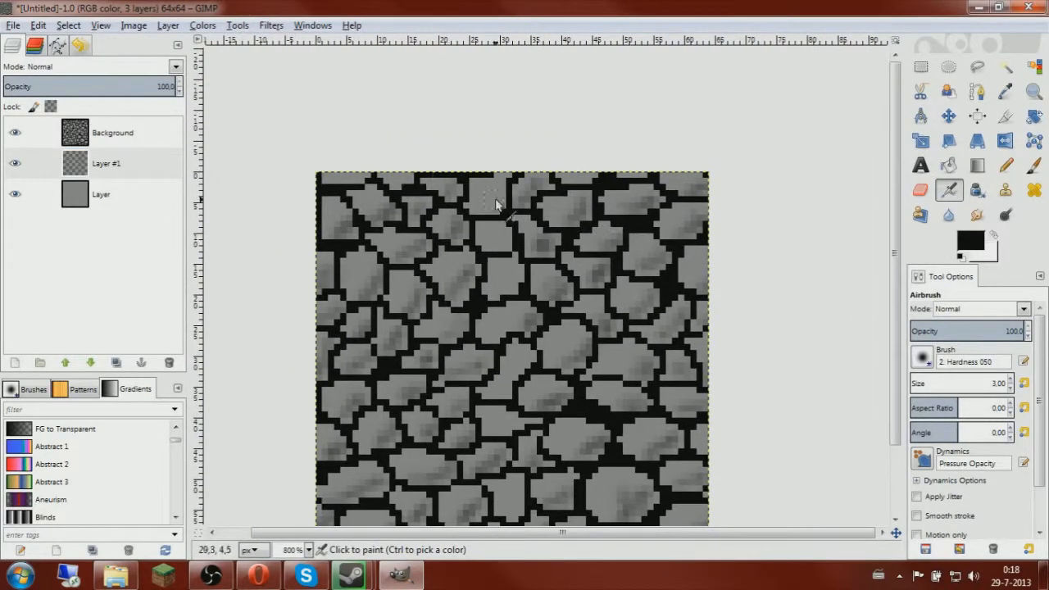
scroll(467, 205, up, 3)
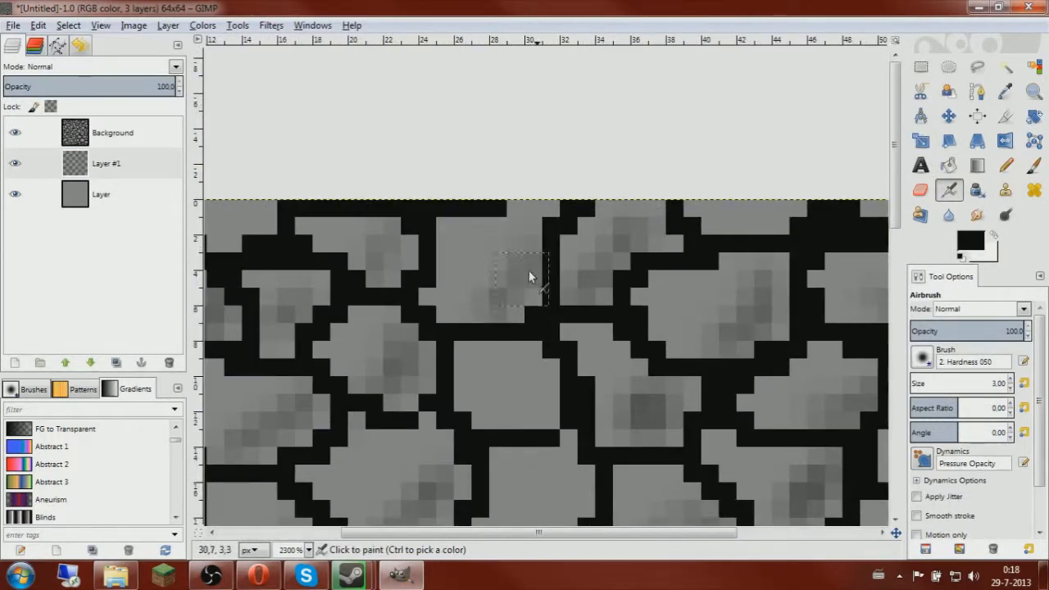
scroll(525, 458, down, 4)
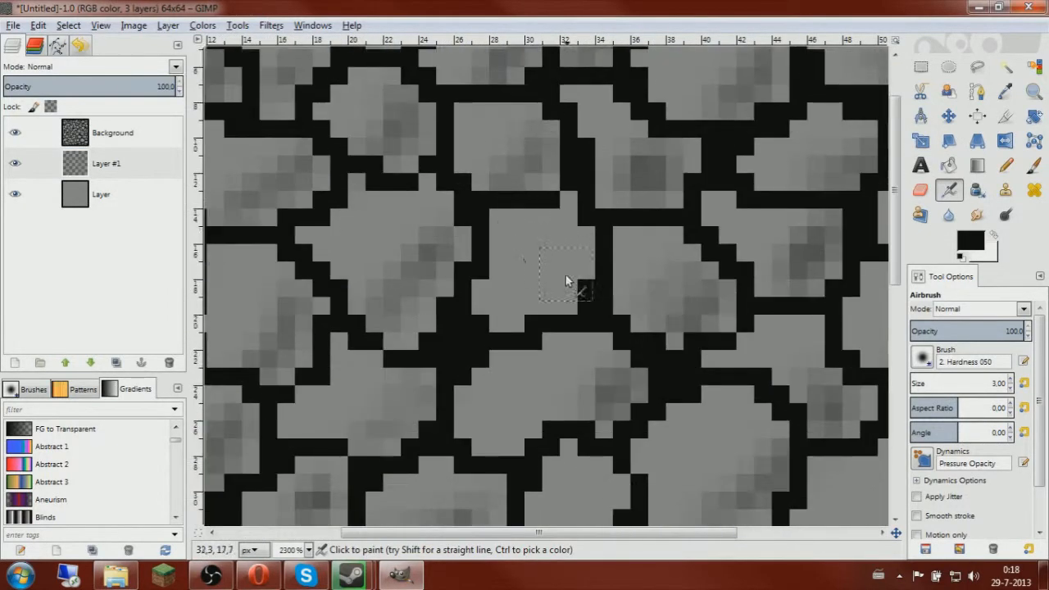
scroll(531, 298, down, 1)
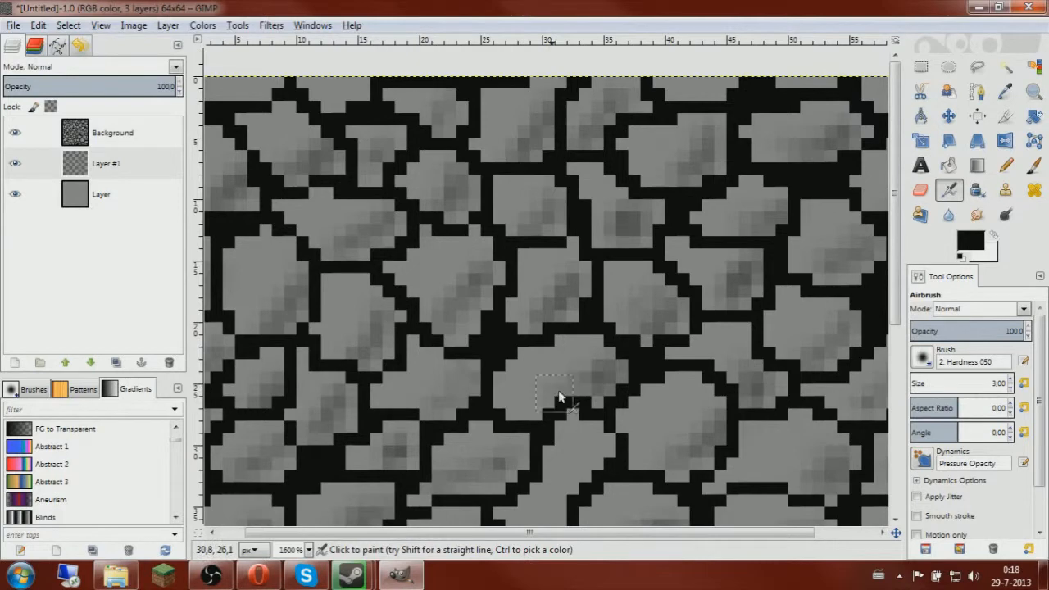
scroll(586, 393, down, 2)
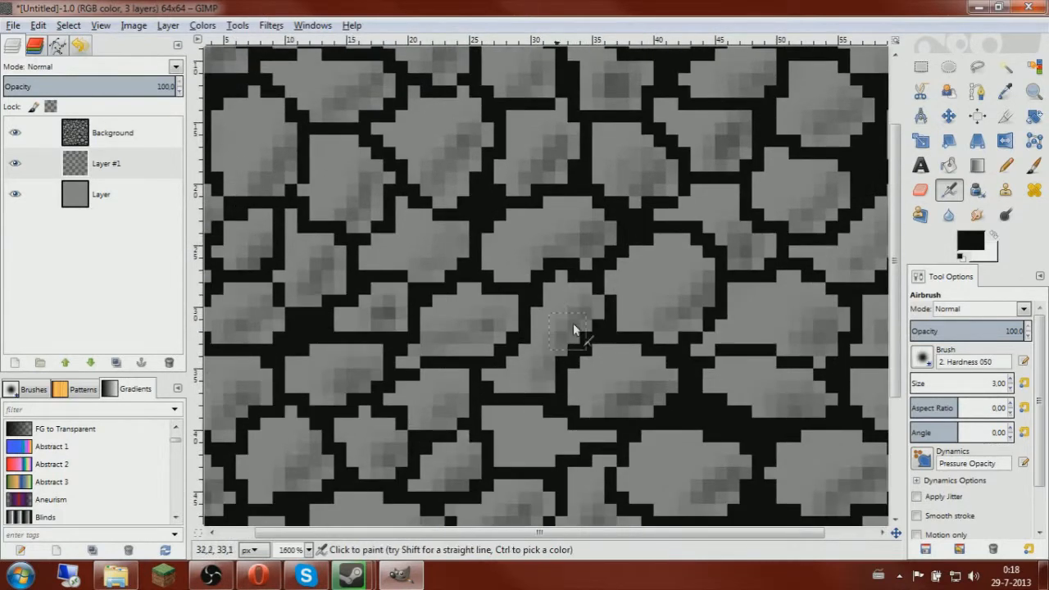
scroll(572, 324, down, 3)
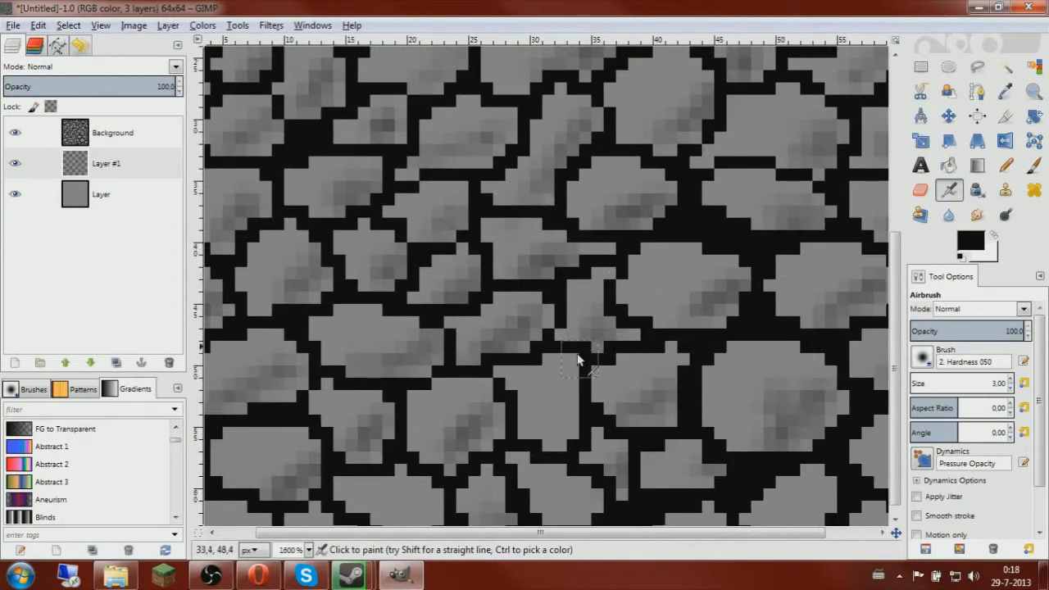
scroll(578, 359, down, 3)
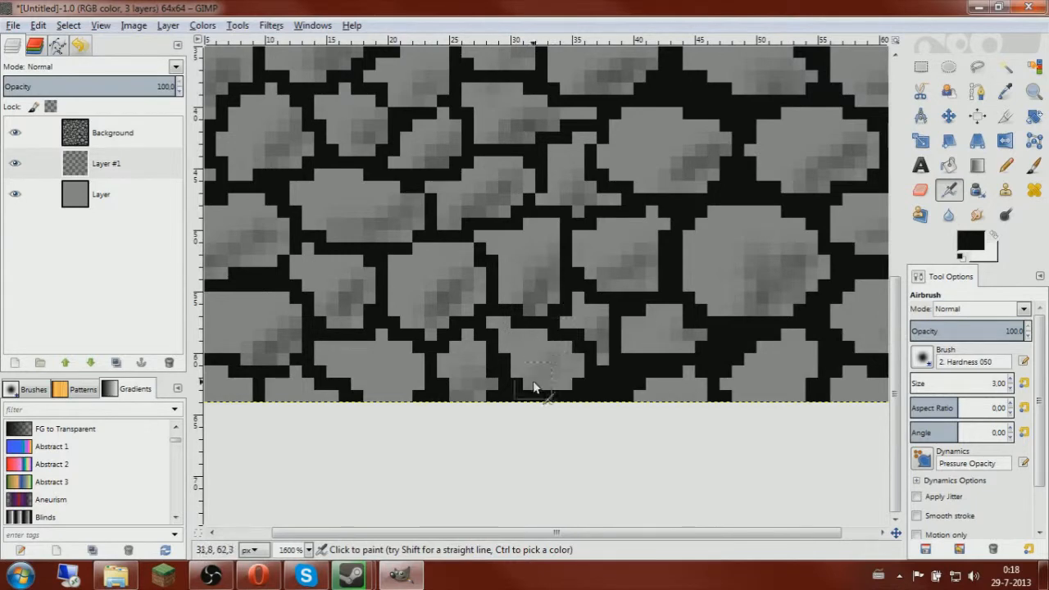
ctrl+scroll(602, 307, down, 2)
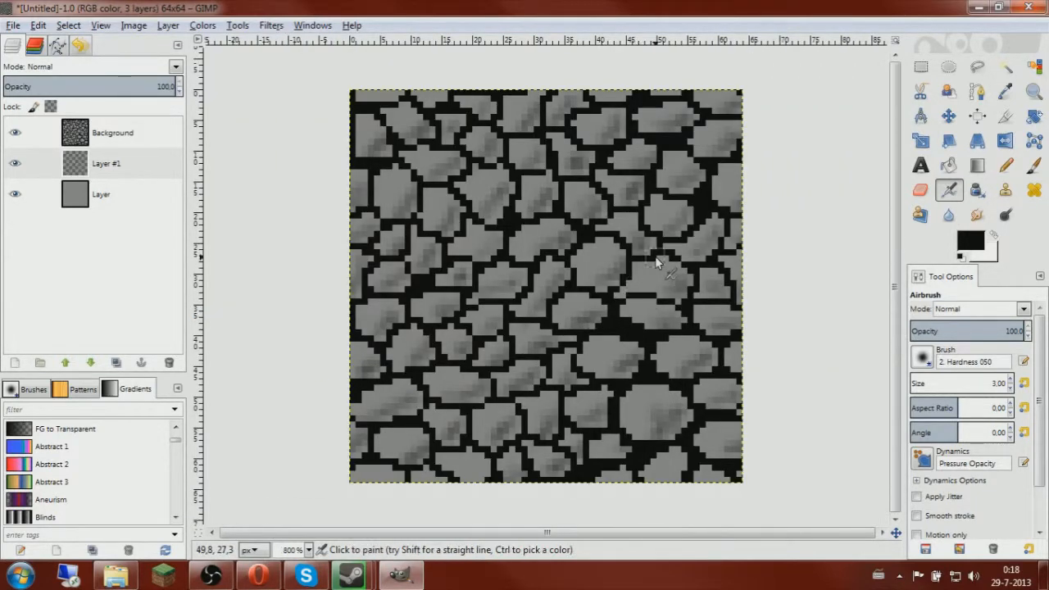
Hide the shading layer and add a new 64x64 transparent layer above the outlines layer
click(921, 66)
click(14, 164)
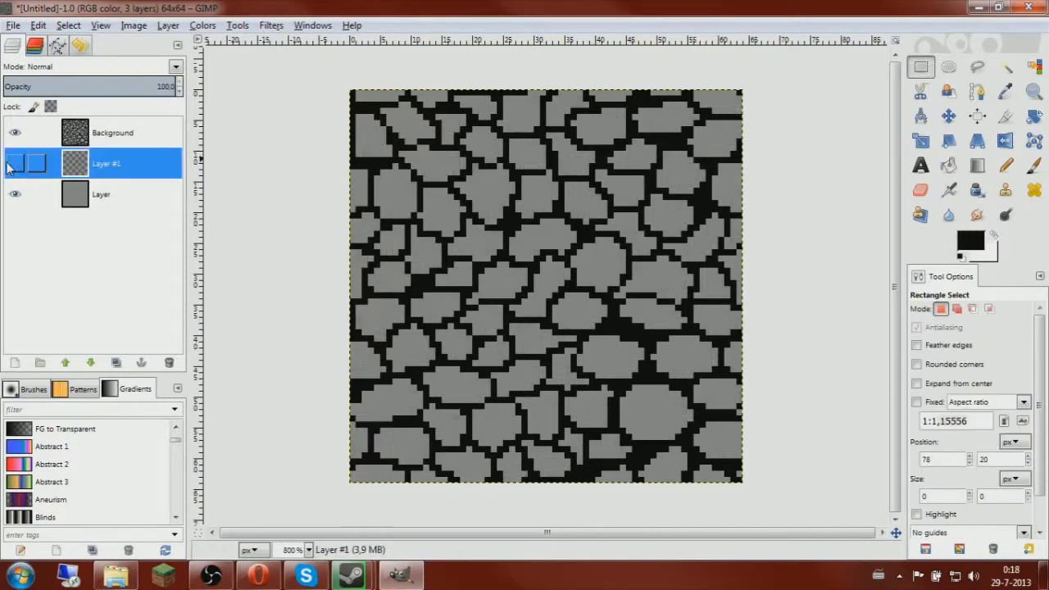
click(37, 133)
right_click(95, 133)
click(133, 163)
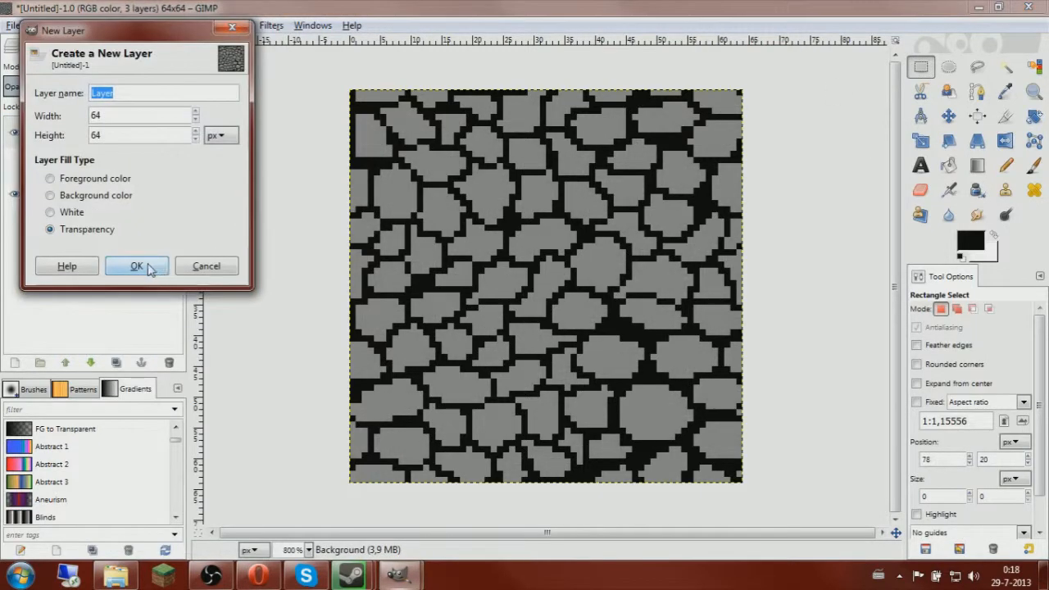
click(150, 268)
Select the upper 64x32 half of the outlines layer
click(138, 164)
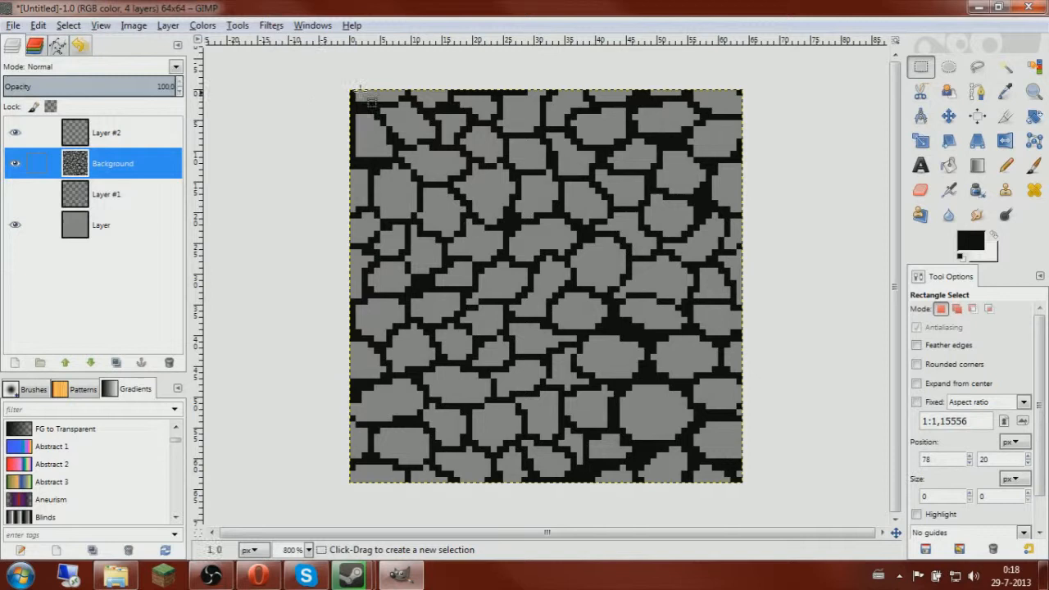
drag(352, 91, 742, 207)
drag(574, 207, 568, 279)
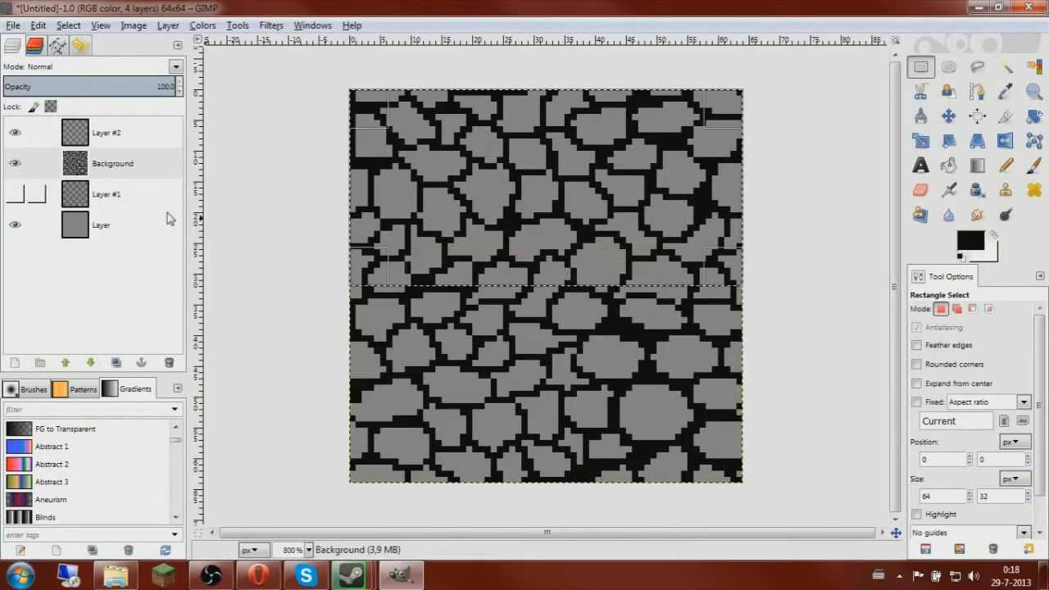
Cut the selected upper half of the outlines from the Background layer and paste it onto Layer #2, moved down over the lower half
click(103, 166)
key(ctrl+x)
key(ctrl+v)
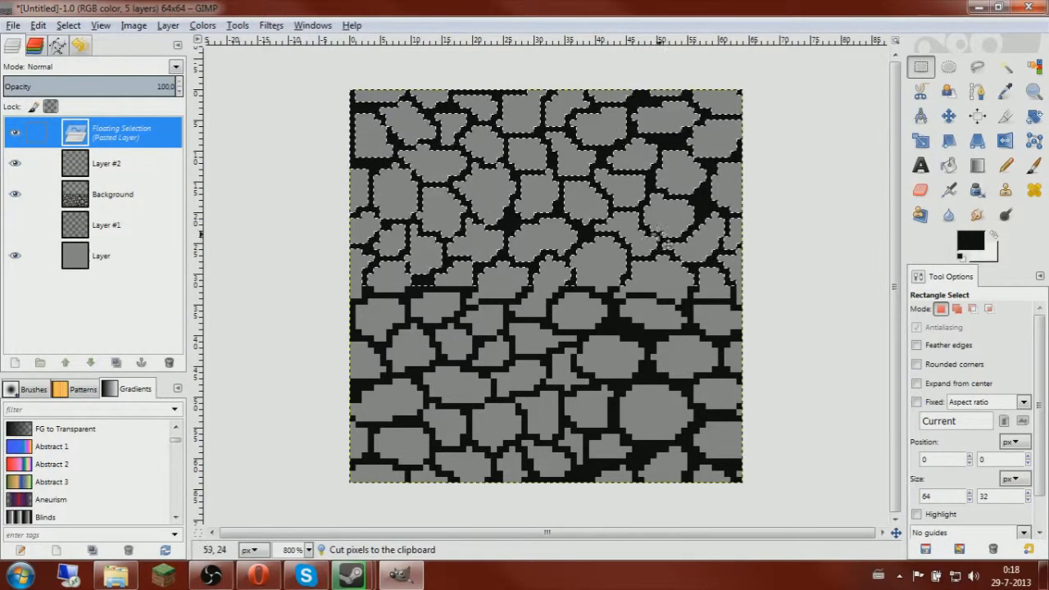
key(Down)
key(Down)
key(Down)
key(Down)
key(Down)
key(Down)
key(Down)
key(Down)
key(Down)
key(Down)
key(Down)
key(Down)
key(Down)
key(Down)
key(Down)
key(Down)
key(Down)
key(Down)
key(Down)
key(Down)
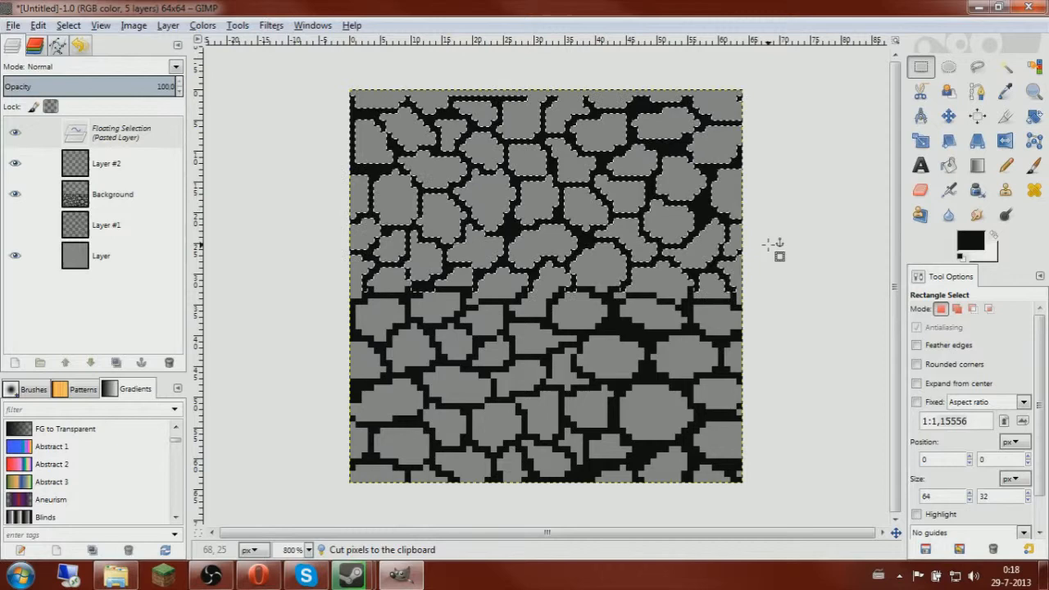
key(Down)
key(Down)
key(Down)
key(Down)
key(Down)
key(Down)
key(Down)
key(Down)
key(Down)
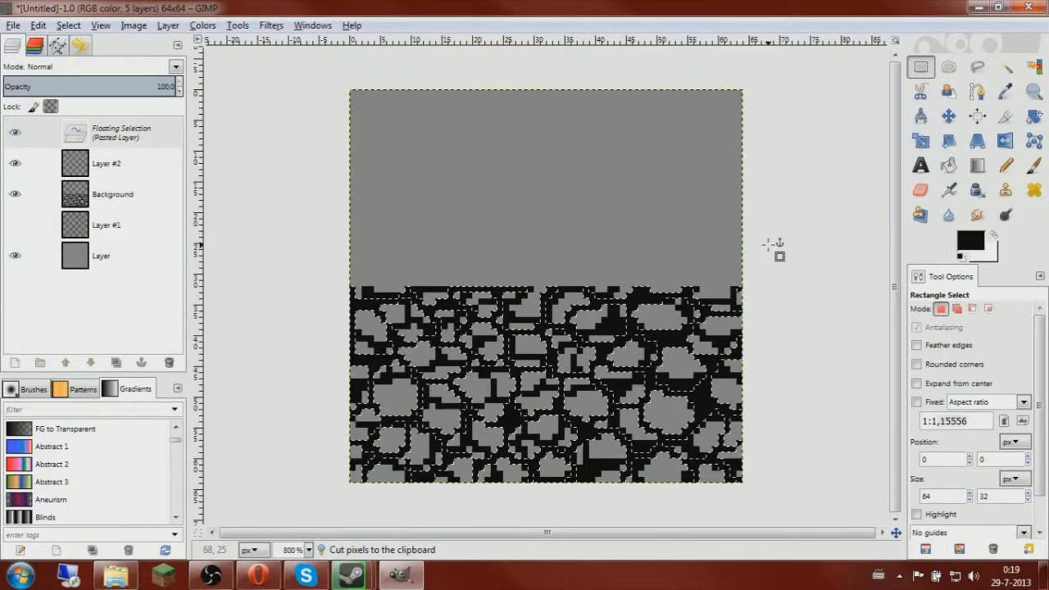
click(773, 246)
Cut the lower half of the outlines on the Background layer and paste it back, moved up into the upper half
click(115, 178)
drag(297, 234, 810, 497)
key(ctrl+x)
key(ctrl+v)
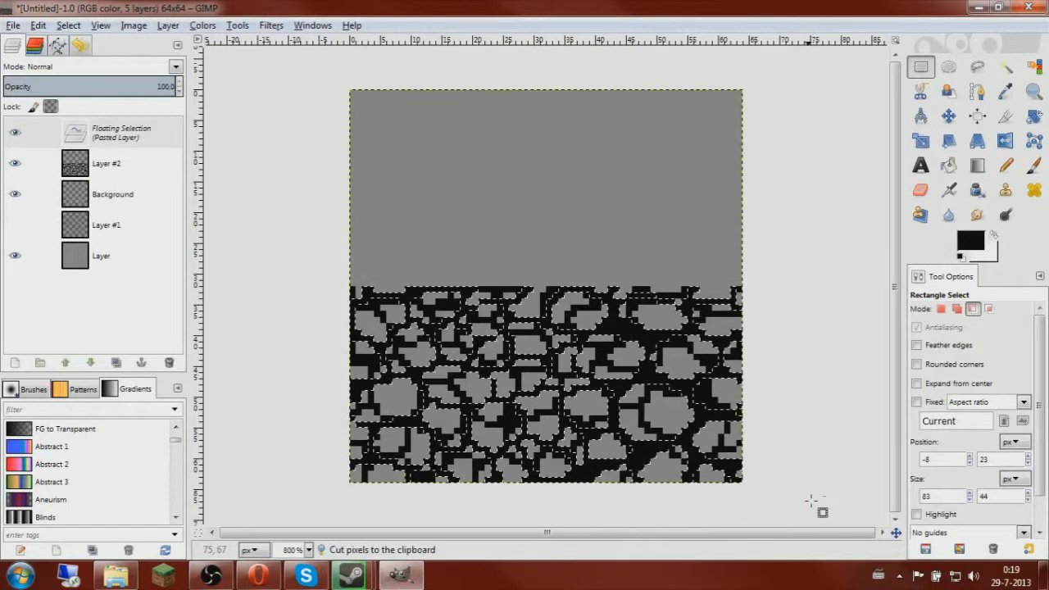
key(Up)
key(Up)
key(Up)
key(Up)
key(Up)
key(Up)
key(Up)
key(Up)
key(Up)
key(Up)
key(Up)
key(Up)
key(Up)
key(Up)
key(Up)
key(Up)
key(Up)
key(Up)
key(Up)
key(Up)
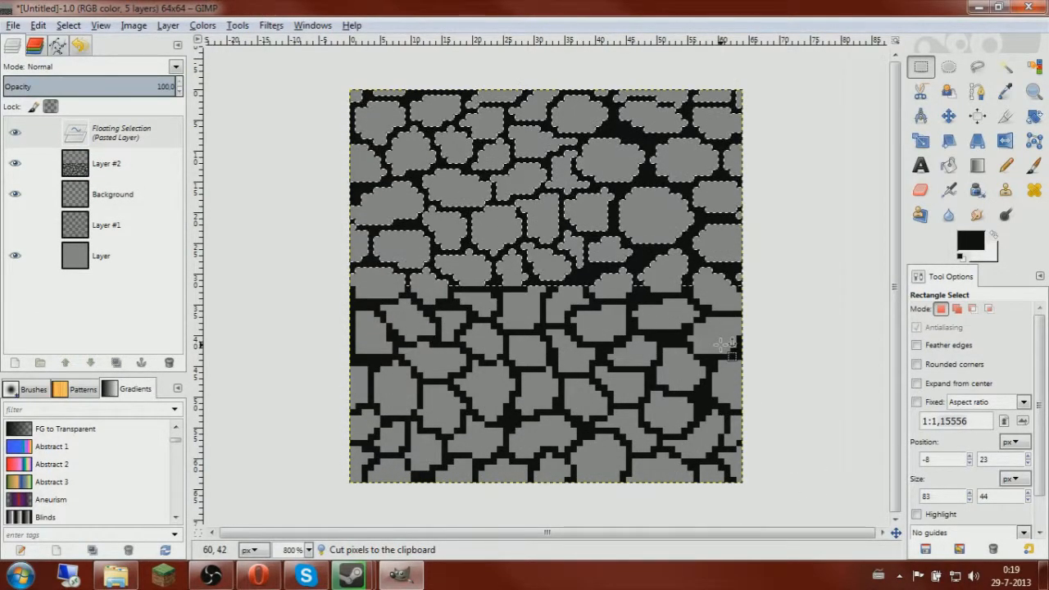
click(831, 276)
Merge Layer #2 down into the outlines layer, hide that layer, and show and activate the shading layer, Layer #1
right_click(120, 144)
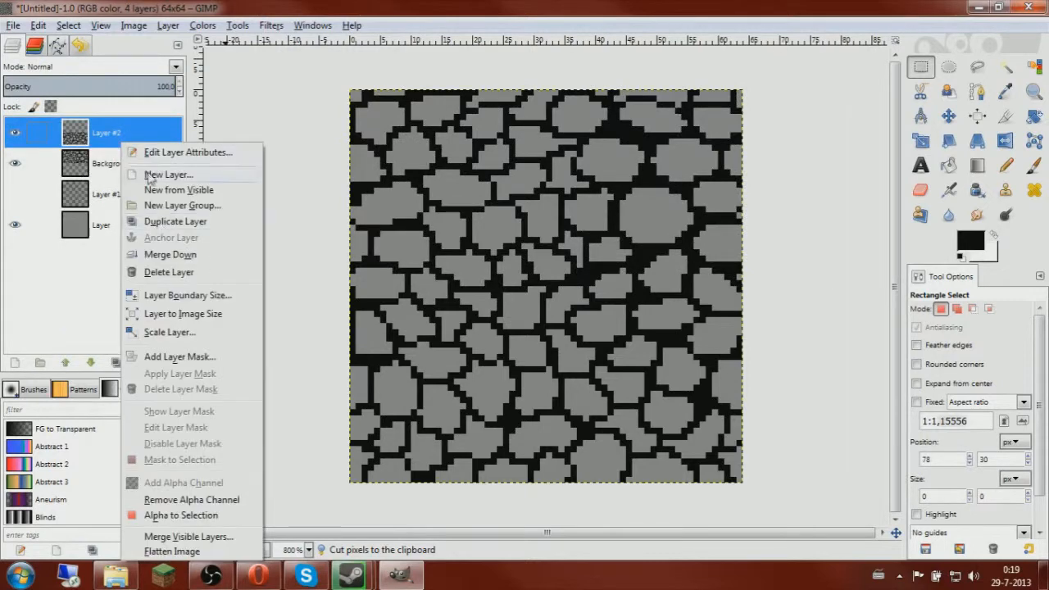
click(161, 254)
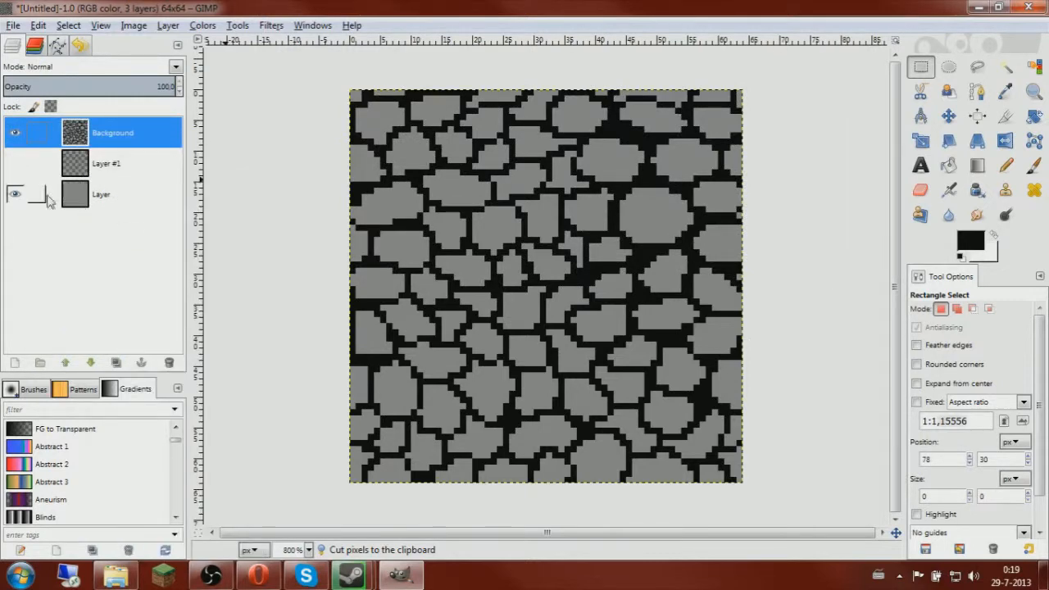
click(14, 133)
click(14, 163)
click(91, 167)
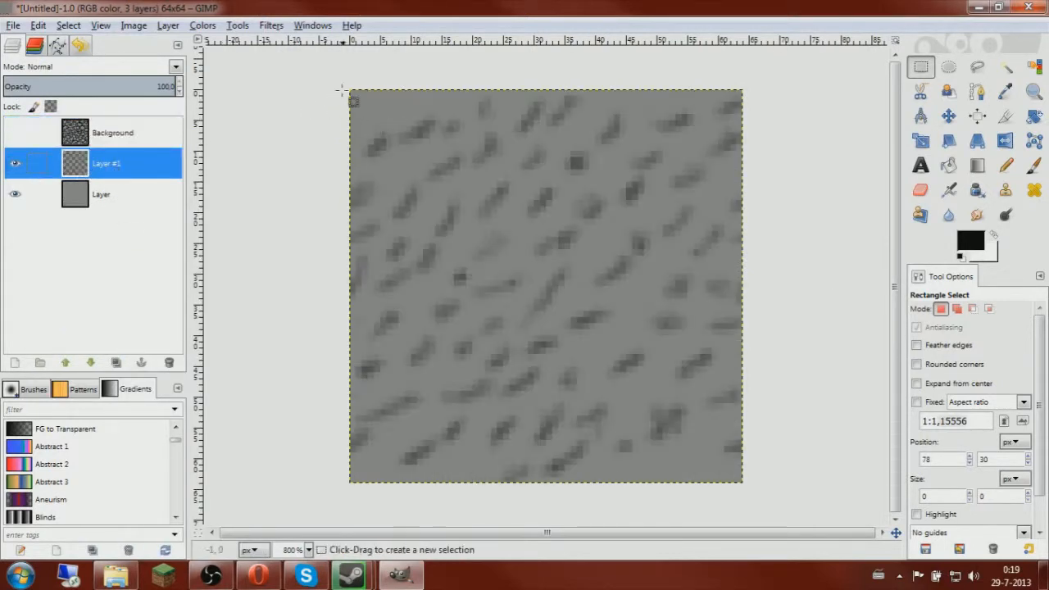
drag(347, 89, 745, 208)
drag(560, 205, 566, 279)
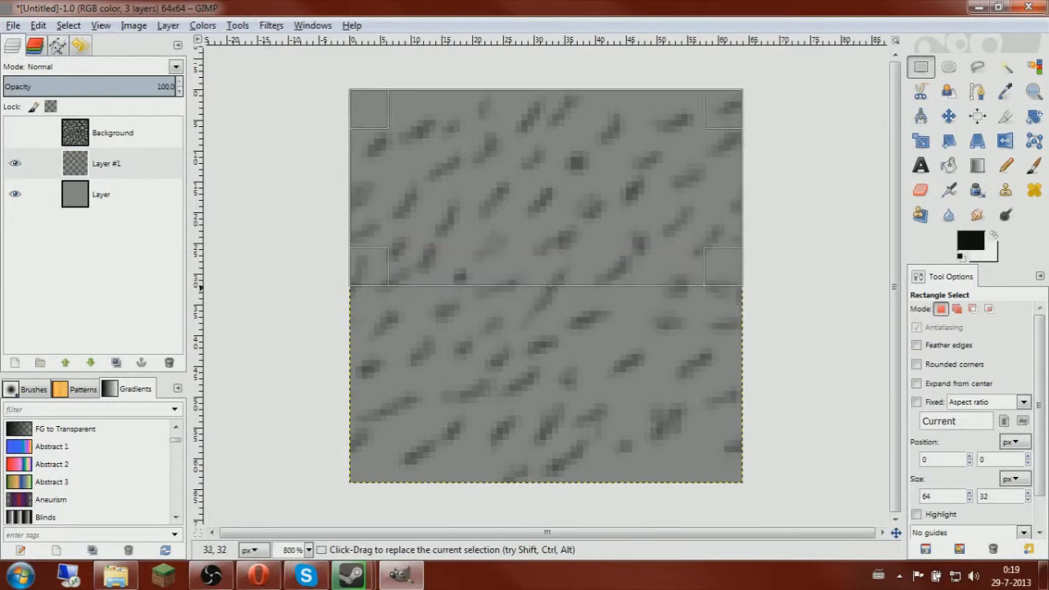
click(107, 165)
key(ctrl+x)
key(ctrl+v)
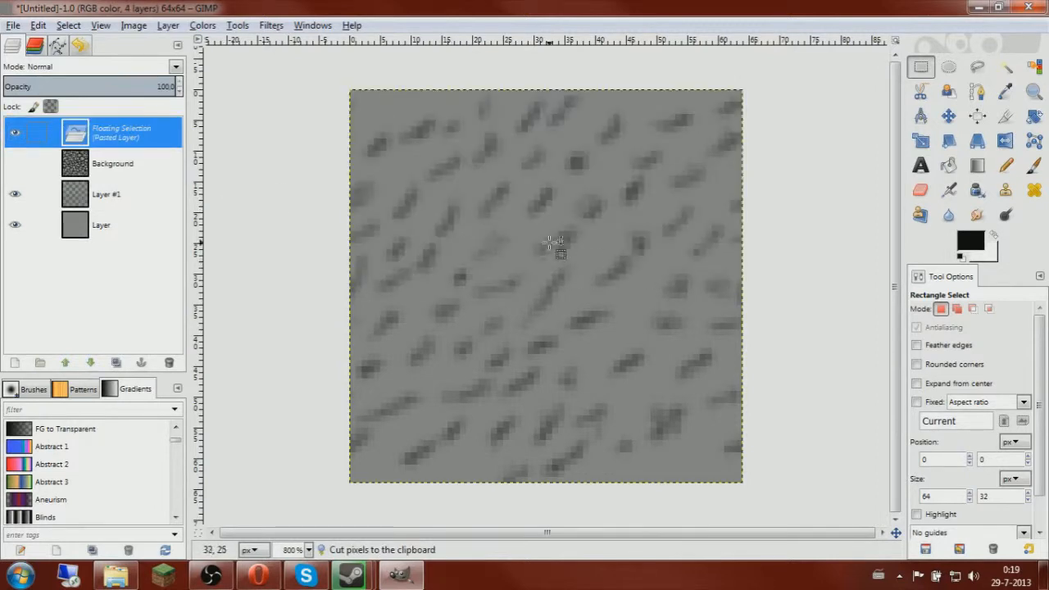
drag(562, 244, 583, 245)
key(Down)
key(Down)
key(Down)
key(Down)
key(Down)
key(Down)
key(Down)
key(Down)
key(Down)
key(Down)
key(Down)
key(Down)
key(Down)
key(Down)
key(Down)
key(Down)
key(Down)
key(Down)
key(Down)
key(Down)
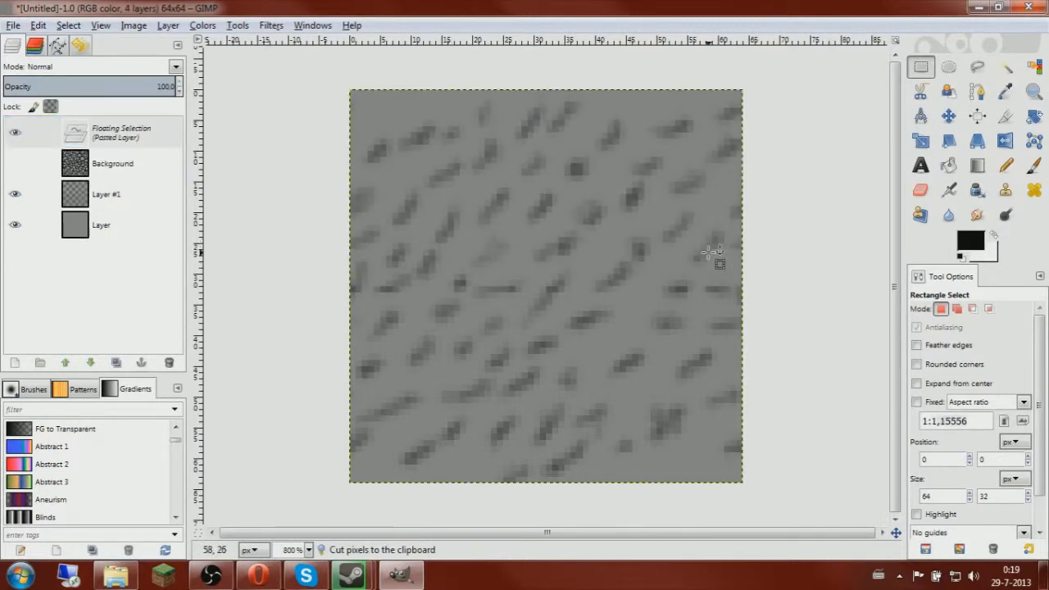
key(Down)
key(Down)
key(Down)
key(Down)
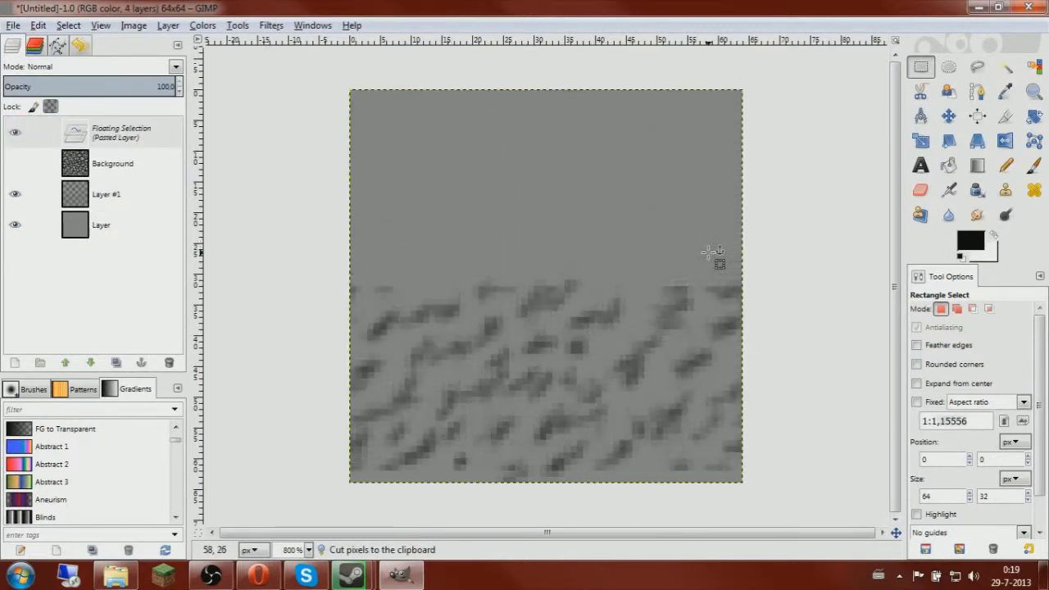
click(867, 233)
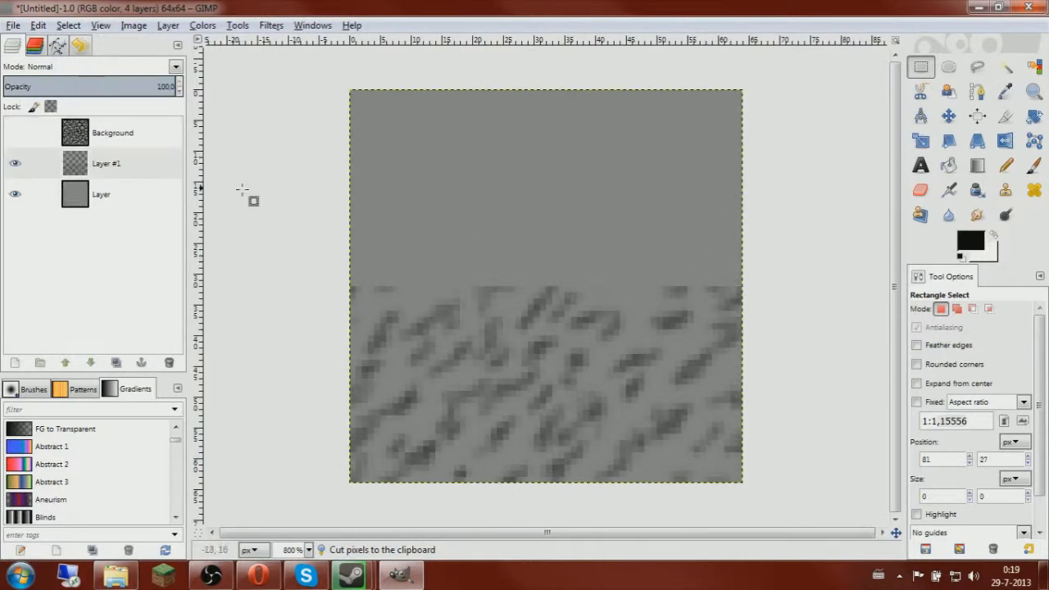
click(113, 202)
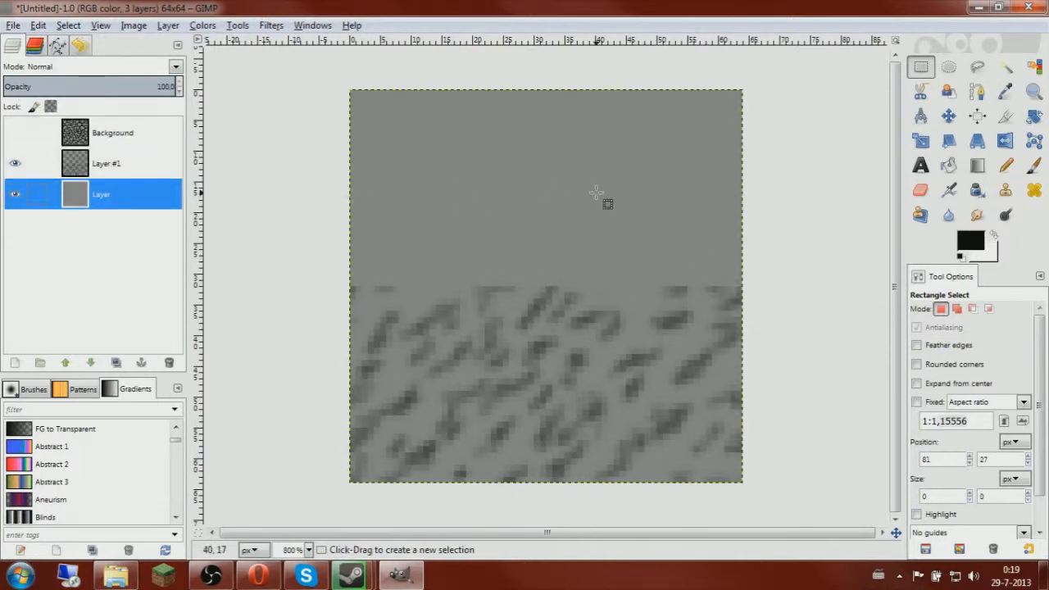
key(ctrl+v)
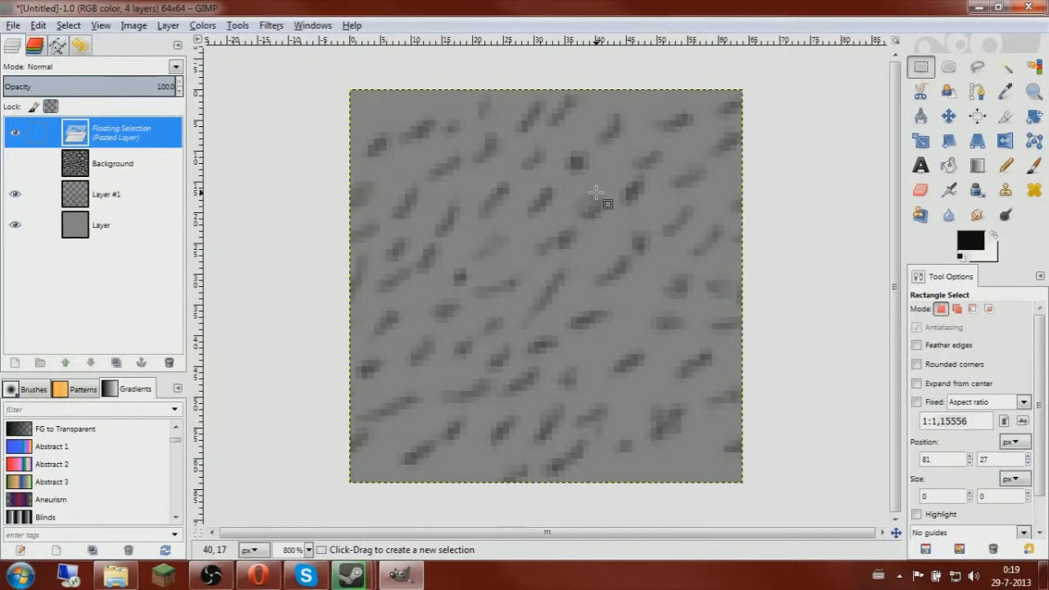
click(596, 193)
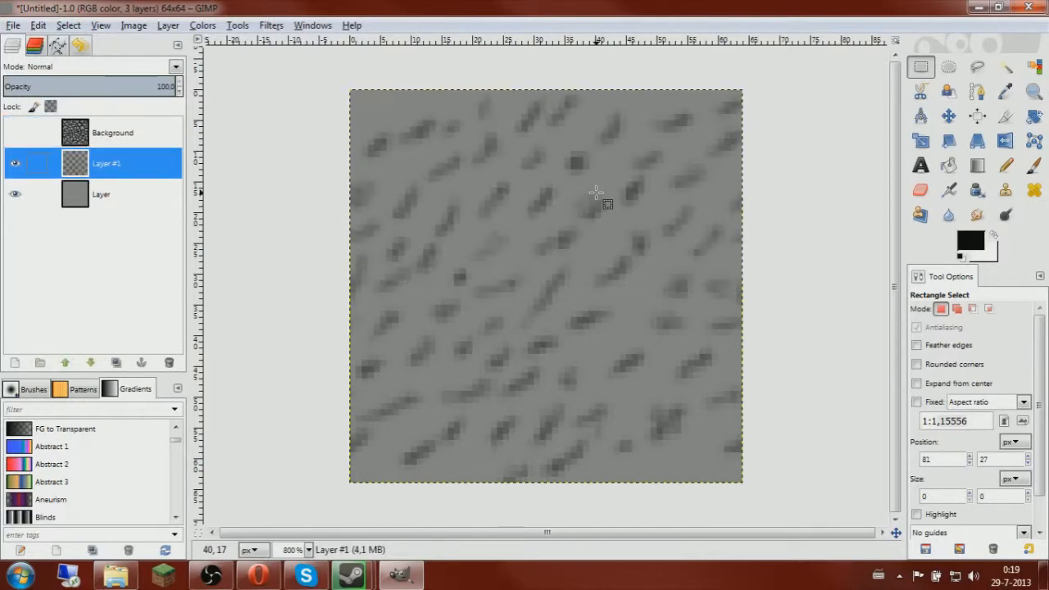
Add a new transparent layer above Layer #1 and select a 63x32 area over the upper half of the canvas
right_click(150, 163)
click(205, 192)
click(181, 291)
drag(350, 88, 743, 260)
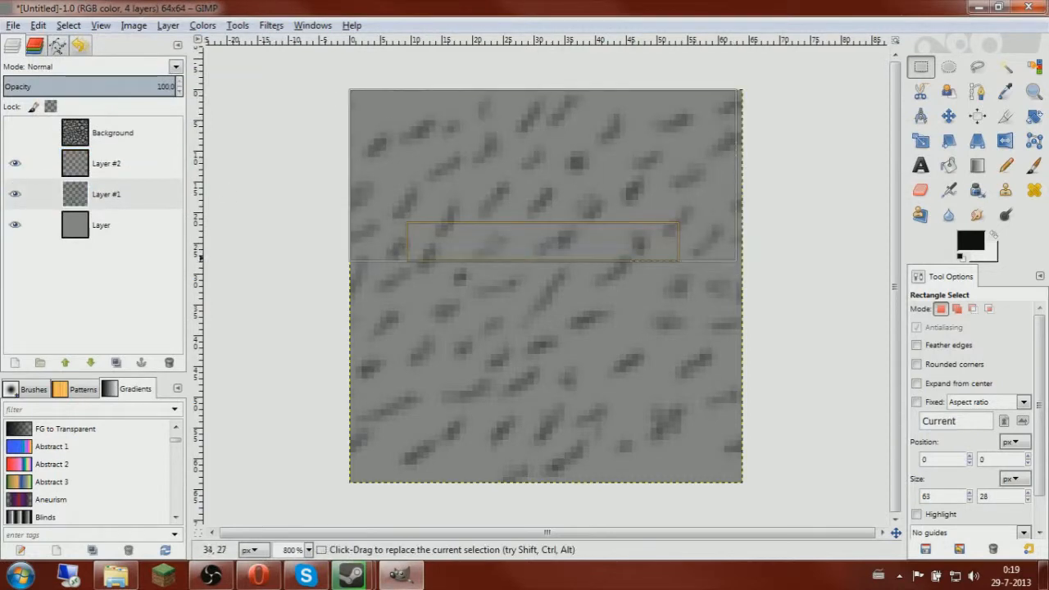
drag(480, 253, 555, 268)
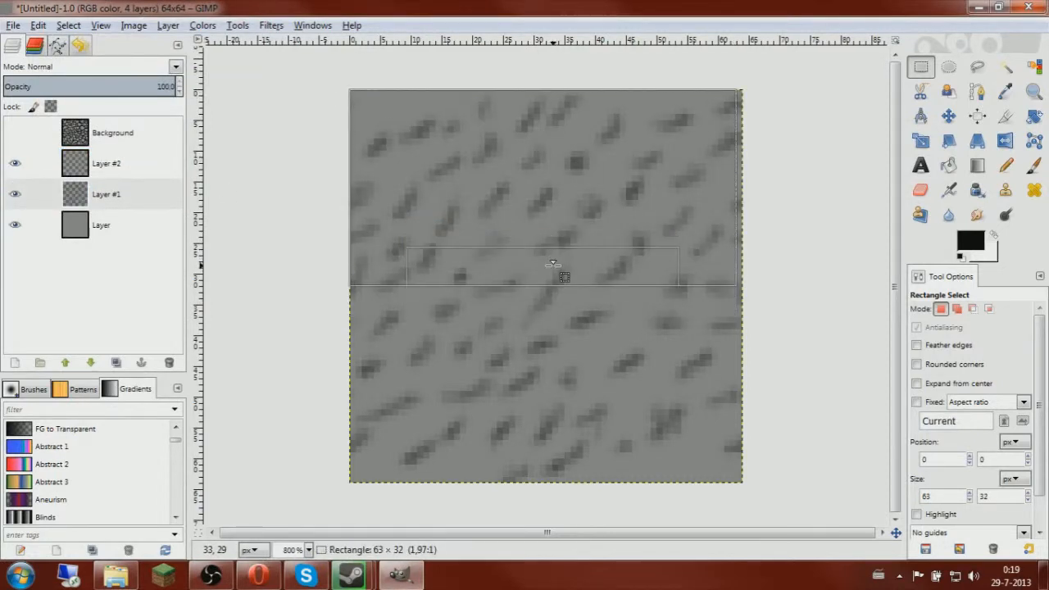
click(116, 189)
key(ctrl+x)
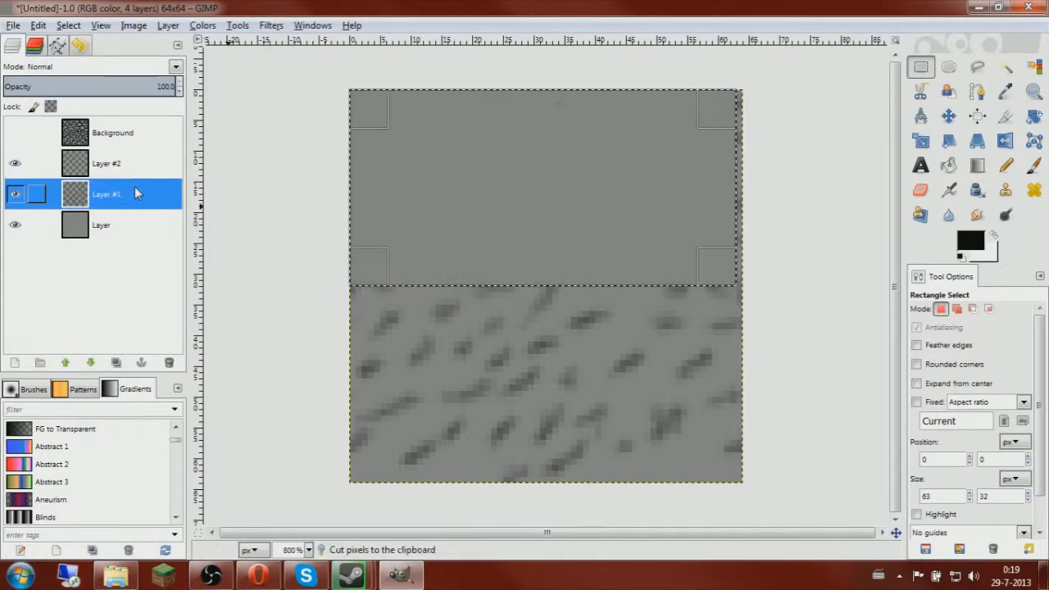
click(123, 164)
key(ctrl+v)
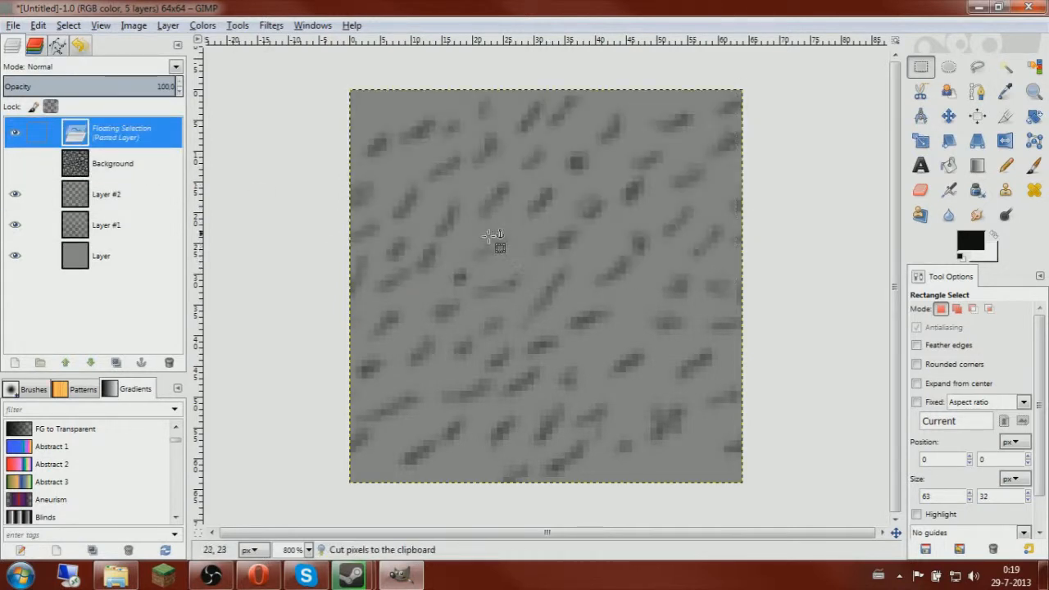
click(573, 165)
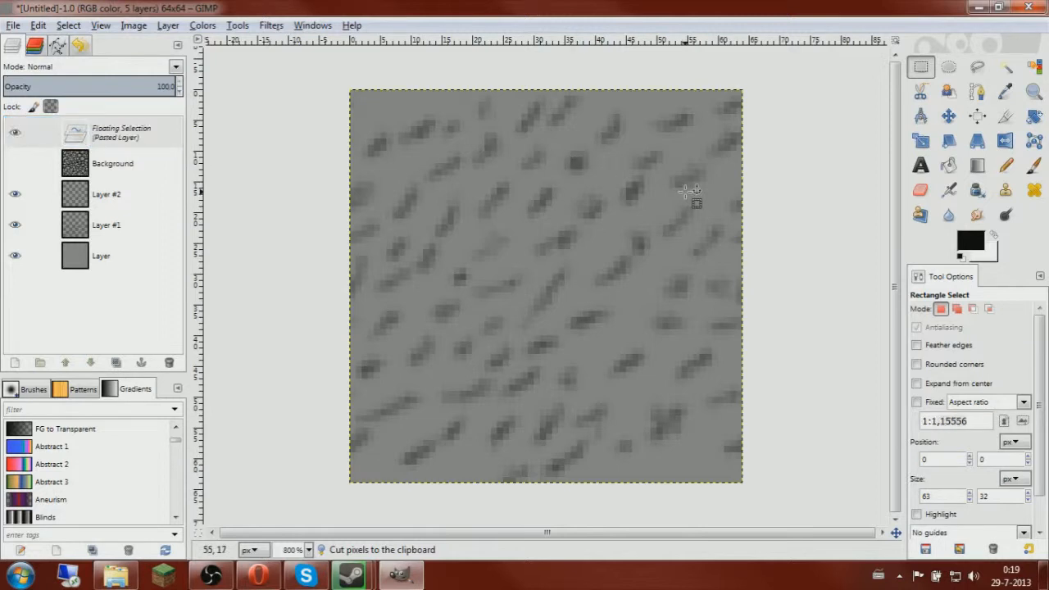
key(Down)
key(Down)
key(Down)
key(Down)
key(Down)
key(Down)
key(Down)
key(Down)
key(Down)
key(Down)
key(Down)
key(Down)
key(Down)
key(Down)
key(Down)
key(Down)
key(Down)
key(Down)
key(Down)
key(Down)
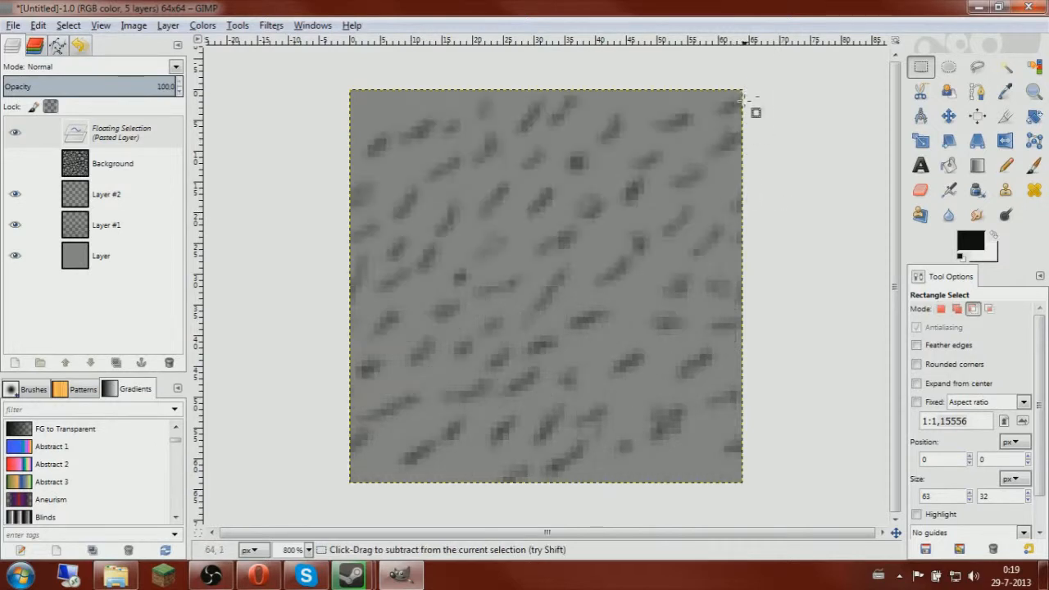
key(ctrl+h)
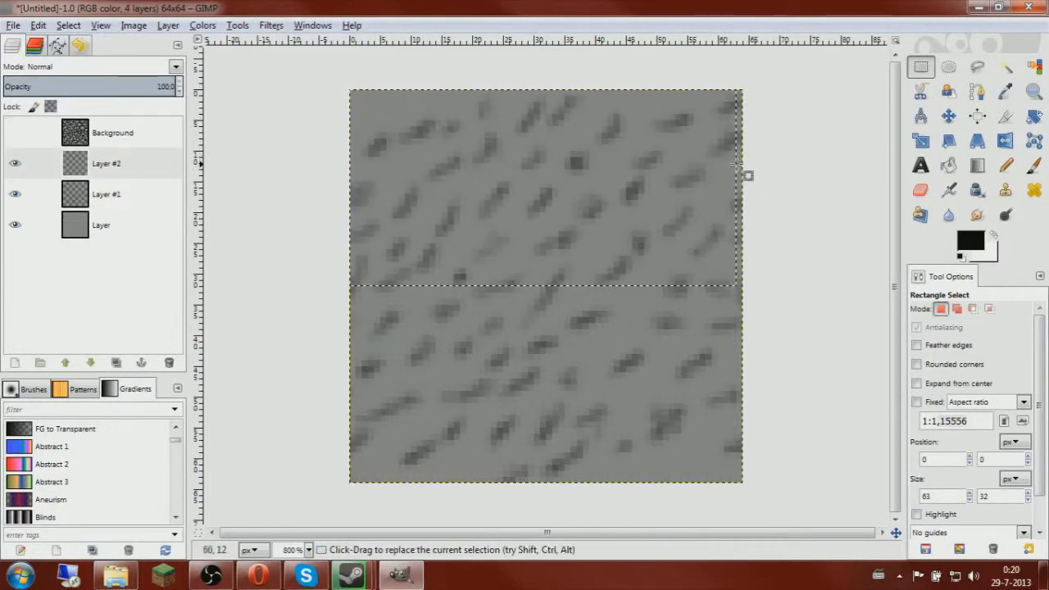
Widen the selection to 64x32, cut that shading from Layer #1 and paste it onto Layer #2, moved down over the lower half
drag(726, 155, 742, 157)
key(ctrl+x)
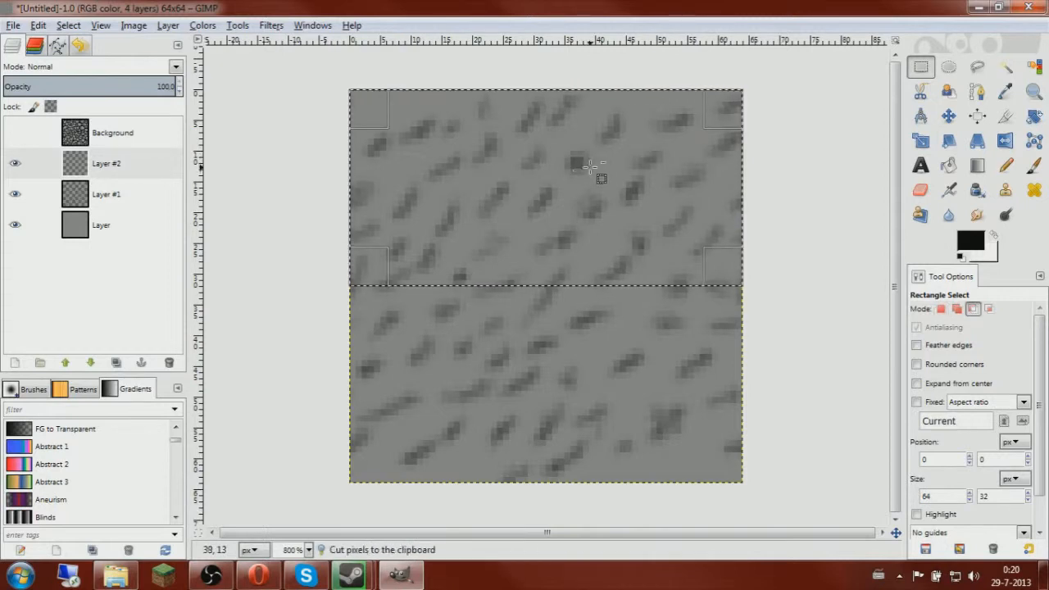
click(45, 193)
key(ctrl+x)
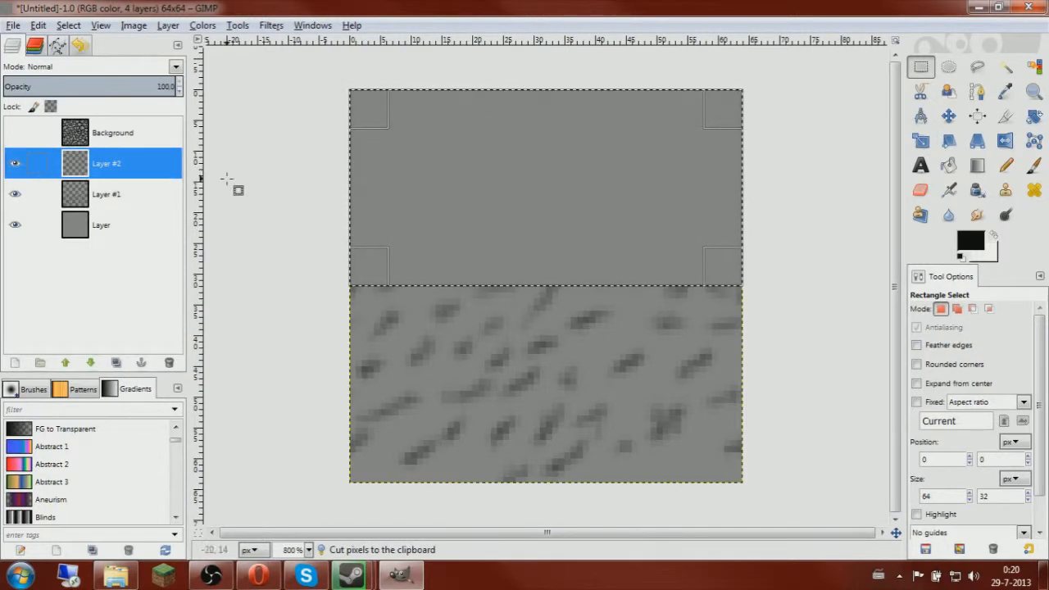
key(ctrl+v)
click(764, 198)
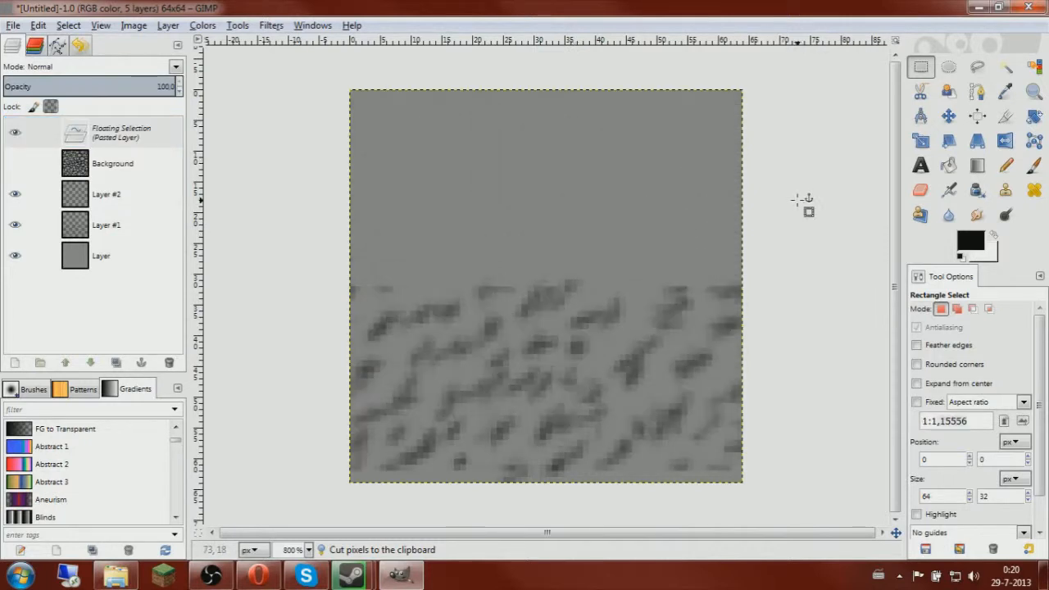
click(803, 198)
Cut the original lower-half shading from Layer #1, paste it back moved up into the upper half, and anchor it
click(152, 205)
drag(295, 225, 778, 499)
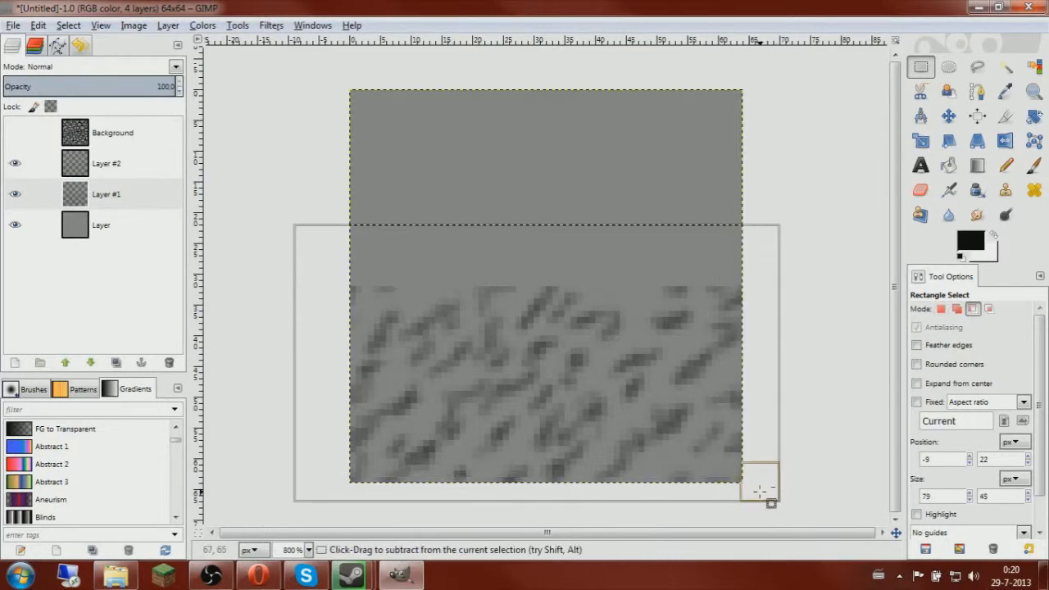
key(ctrl+v)
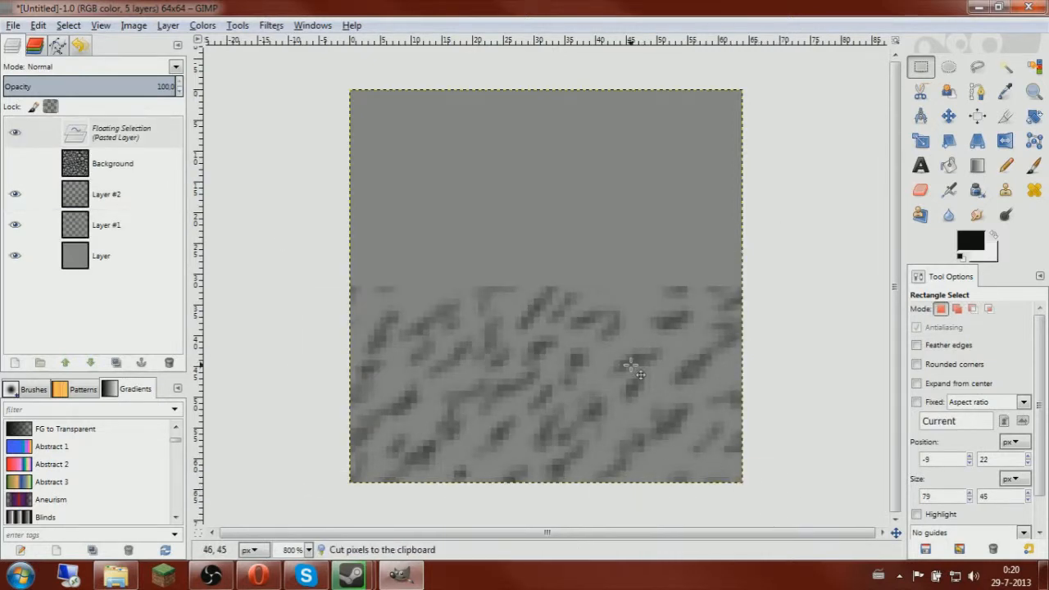
key(Up)
key(Up)
key(Up)
key(Up)
key(Up)
key(Up)
key(Up)
key(Up)
key(Up)
key(Up)
key(Up)
key(Up)
key(Up)
key(Up)
key(Up)
key(Up)
key(Up)
key(Up)
key(Up)
key(Up)
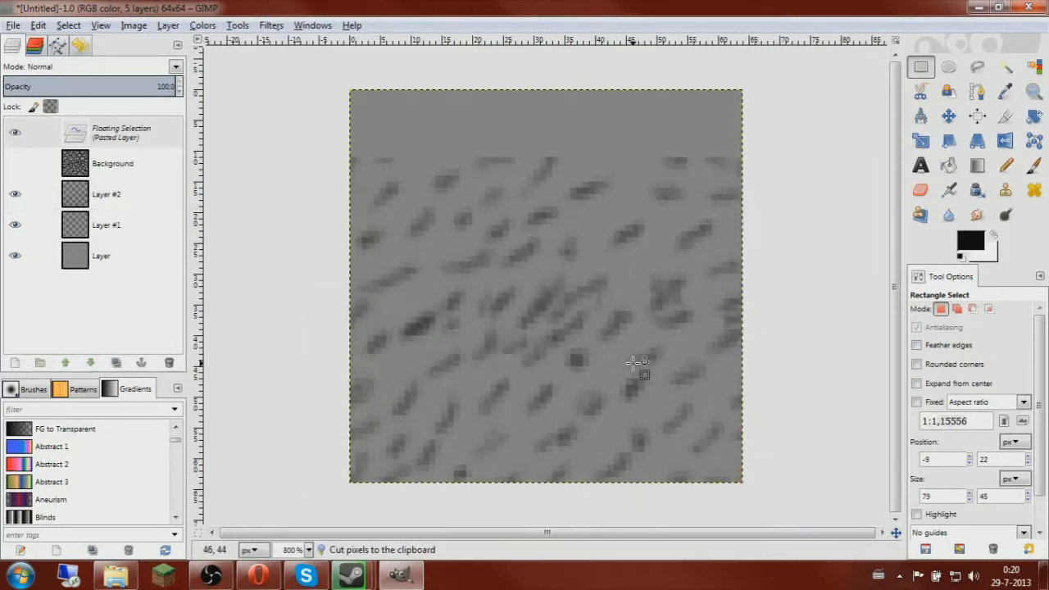
key(Up)
key(Up)
key(Up)
key(ctrl+h)
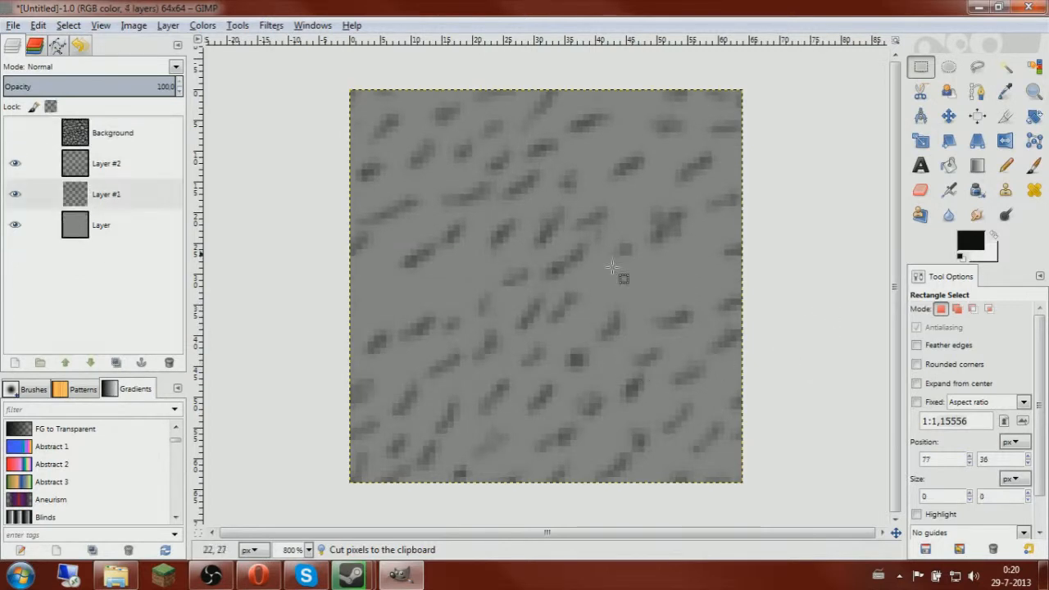
Merge Layer #2 down into Layer #1, show the Background outlines layer and make Layer #1 active
click(37, 163)
right_click(97, 163)
click(144, 274)
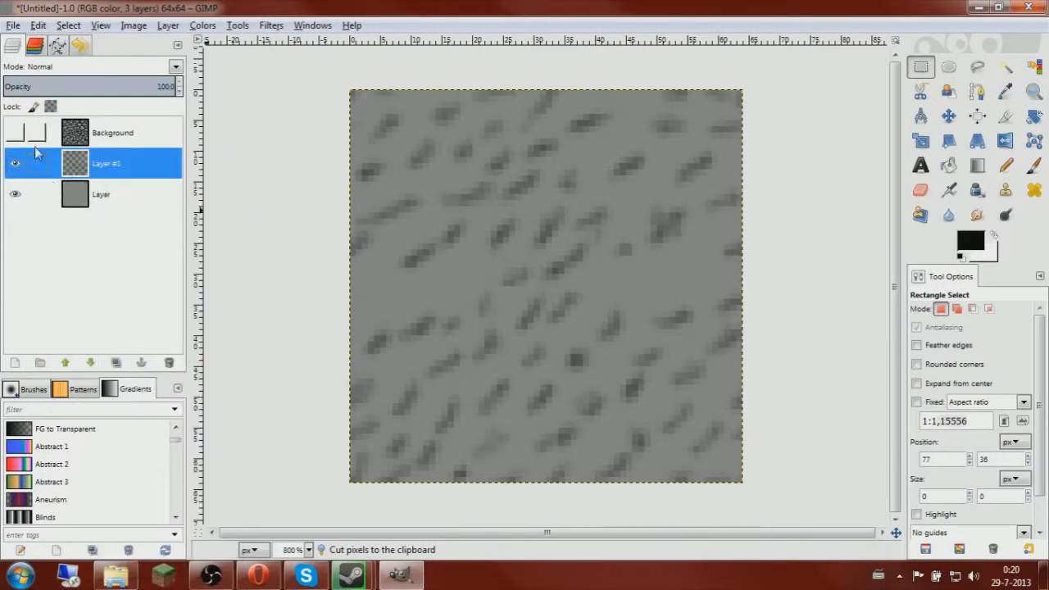
click(18, 132)
click(115, 200)
click(112, 172)
Airbrush dark shading on Layer #1 into the unshaded stones along the middle of the texture
click(954, 199)
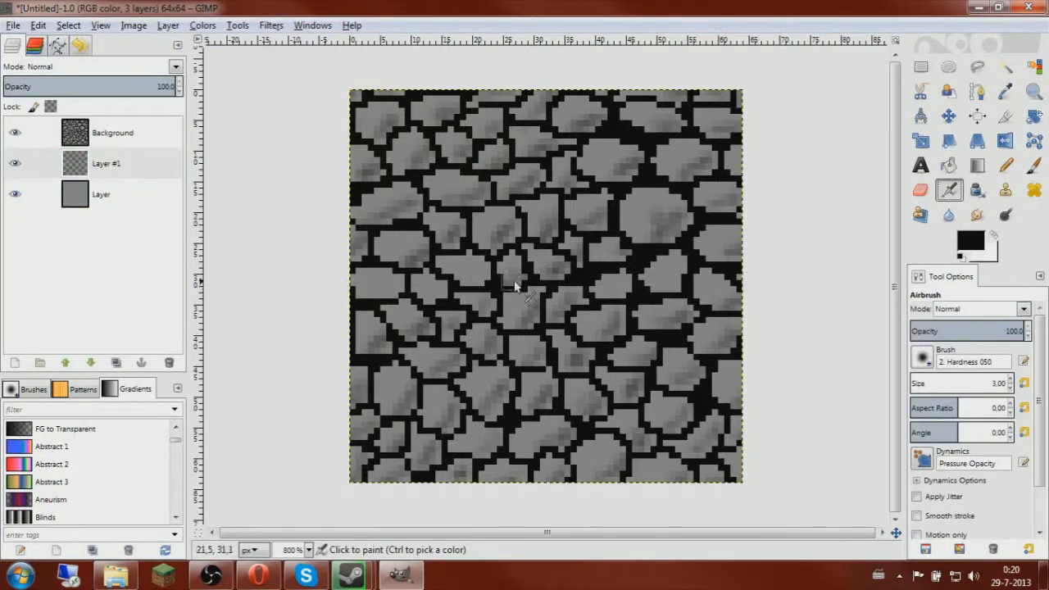
scroll(377, 283, up, 4)
drag(426, 295, 369, 320)
mouse_move(611, 315)
mouse_down()
mouse_move(586, 332)
mouse_move(680, 322)
mouse_move(742, 287)
mouse_move(726, 260)
mouse_up()
scroll(726, 261, down, 2)
drag(619, 272, 422, 267)
scroll(435, 257, down, 1)
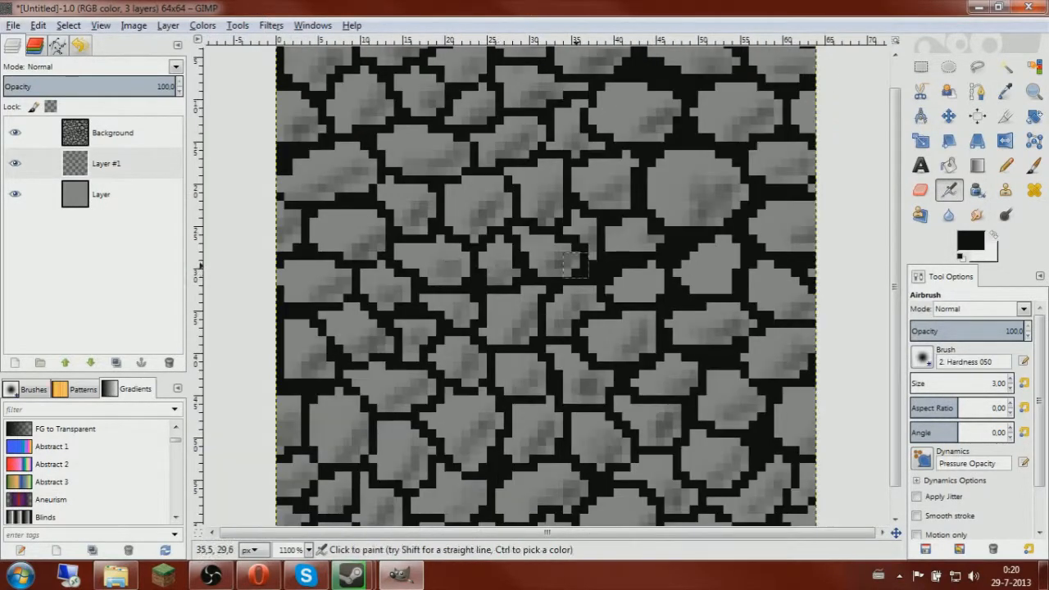
drag(580, 266, 490, 267)
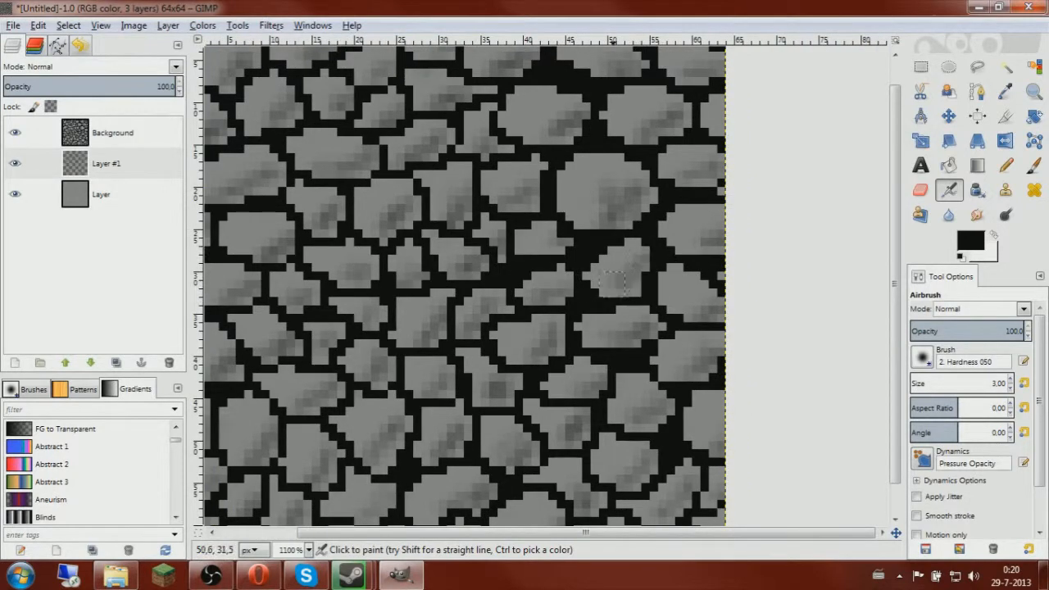
scroll(638, 290, down, 2)
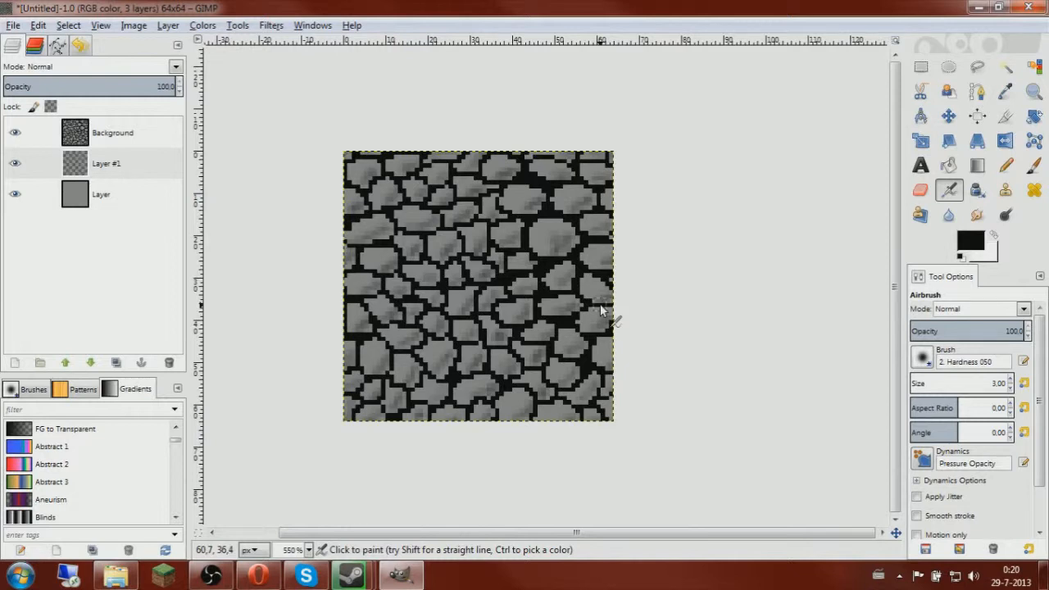
Swap the foreground colour to white and add a new transparent layer above Layer #1
click(998, 236)
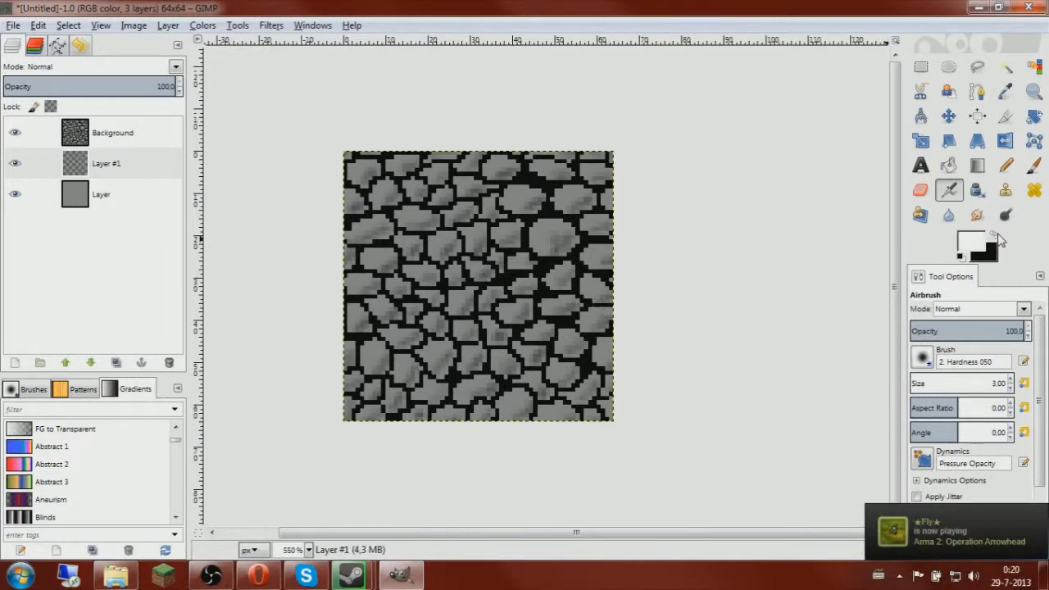
scroll(472, 237, up, 2)
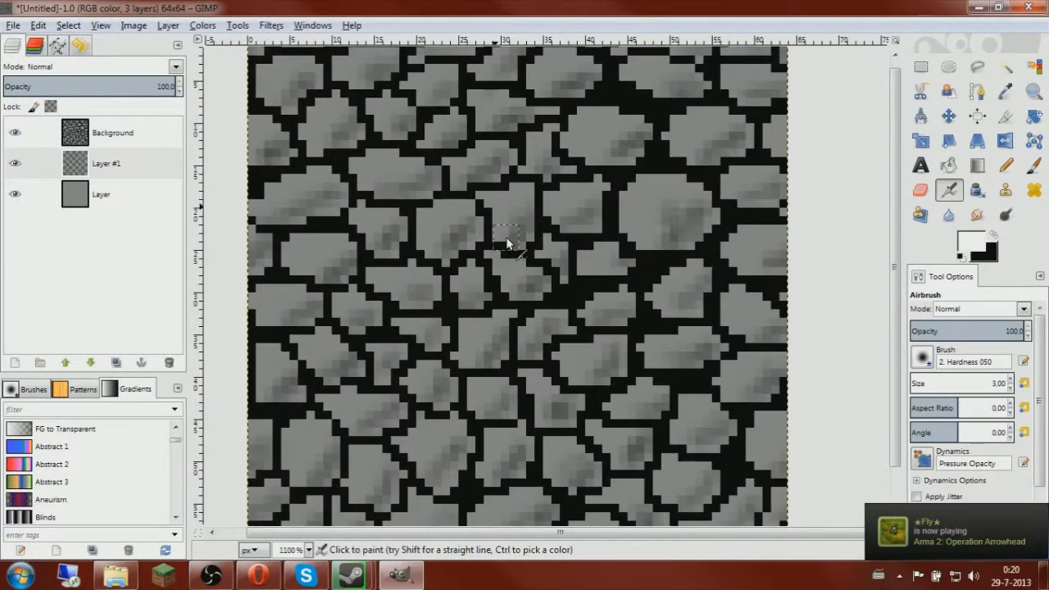
scroll(541, 176, up, 1)
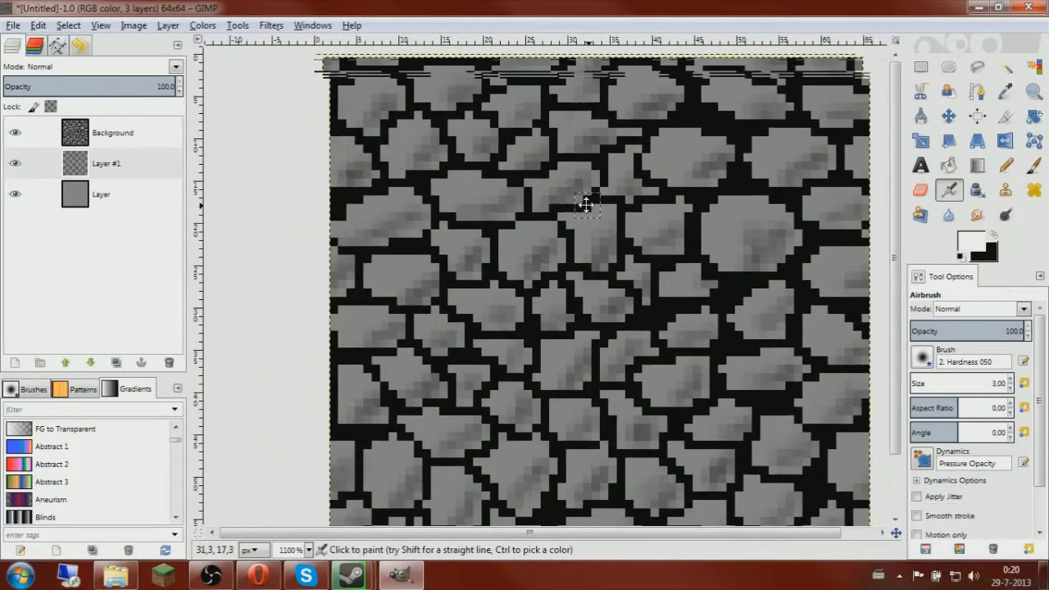
scroll(608, 241, up, 1)
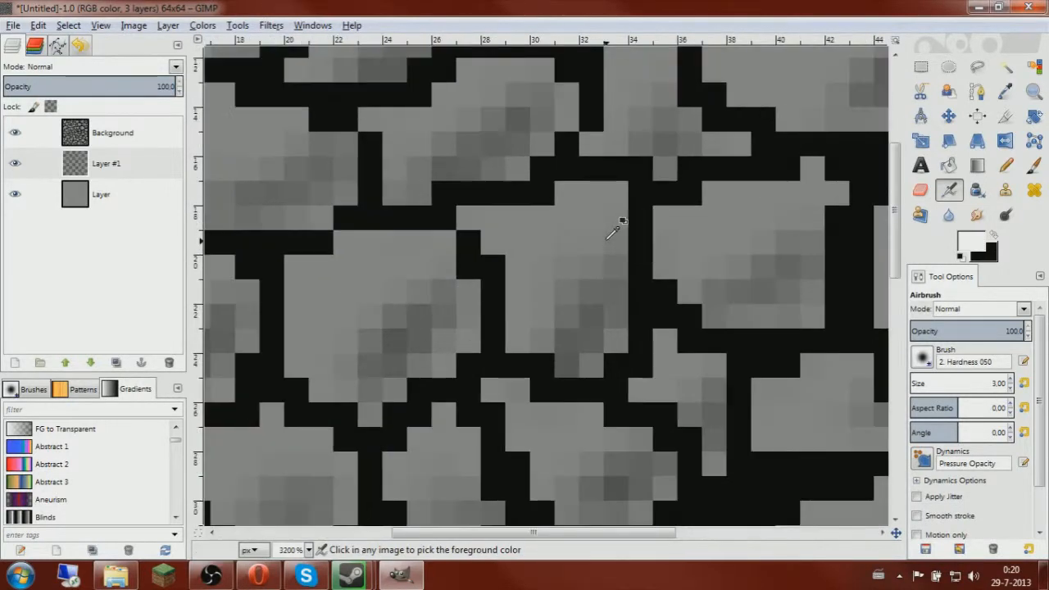
scroll(621, 222, down, 2)
right_click(127, 168)
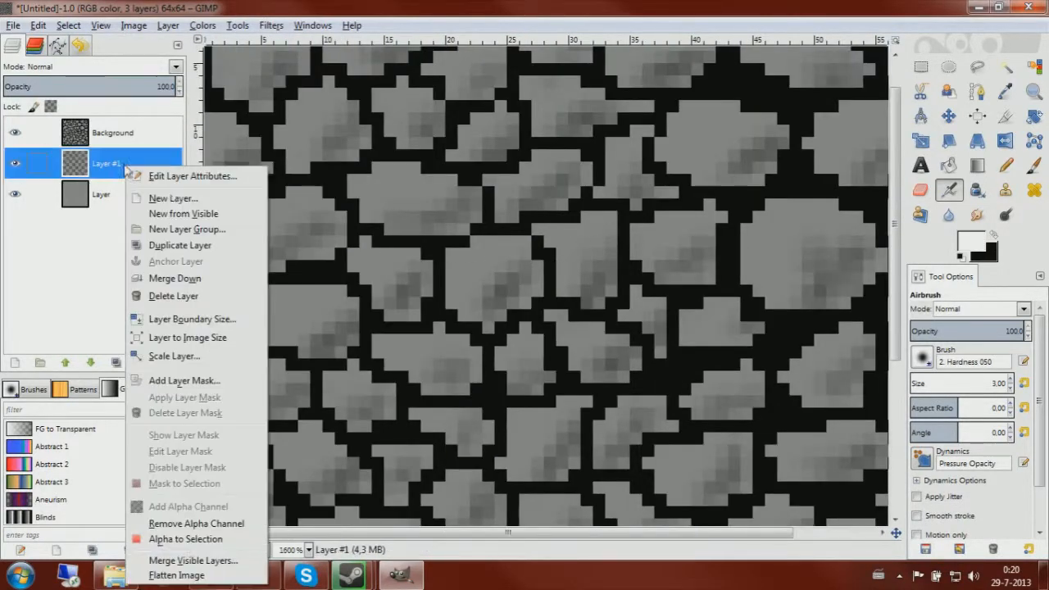
click(173, 198)
click(173, 305)
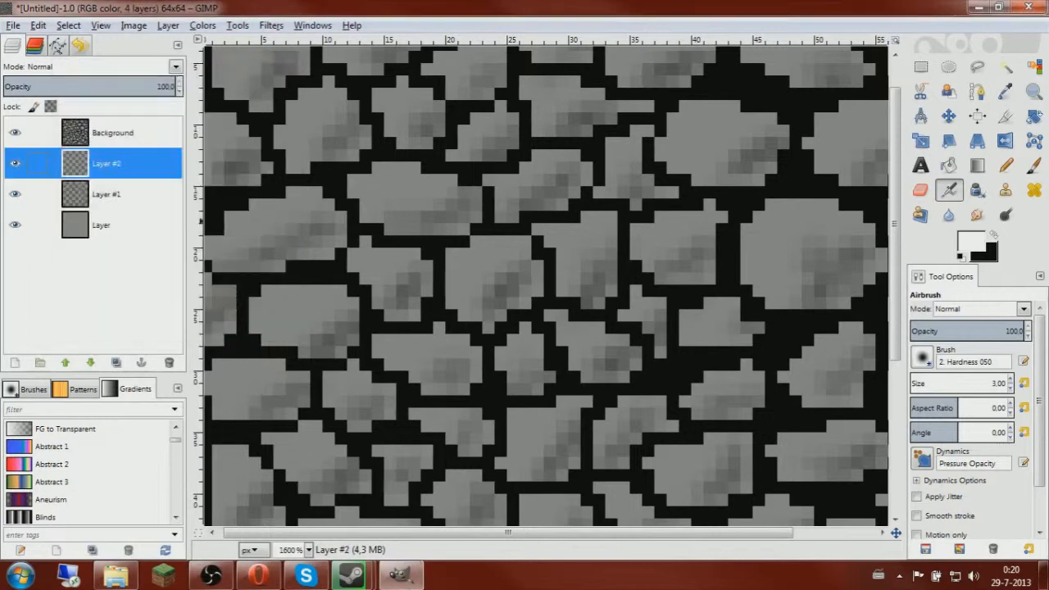
Airbrush white highlights on the upper-left parts of the stones on Layer #2
click(16, 195)
click(16, 195)
scroll(562, 227, up, 2)
mouse_move(541, 297)
mouse_down()
mouse_move(580, 286)
mouse_move(525, 328)
mouse_up()
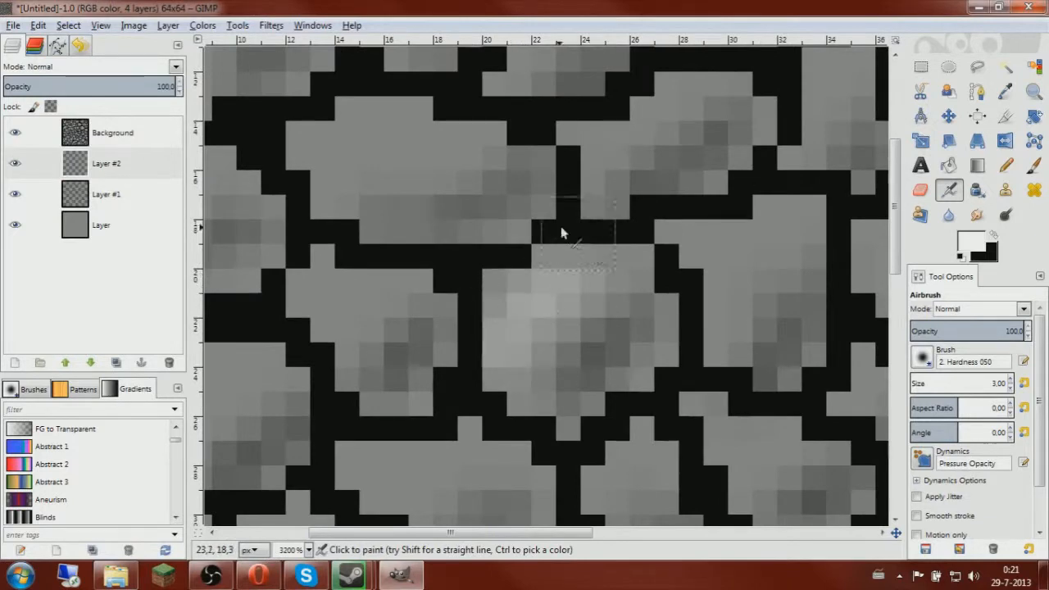
drag(589, 242, 604, 352)
drag(359, 282, 390, 238)
drag(426, 149, 419, 243)
mouse_move(405, 175)
mouse_down()
mouse_move(369, 215)
mouse_move(422, 167)
mouse_up()
mouse_move(523, 95)
mouse_down()
mouse_move(411, 213)
mouse_move(483, 168)
mouse_up()
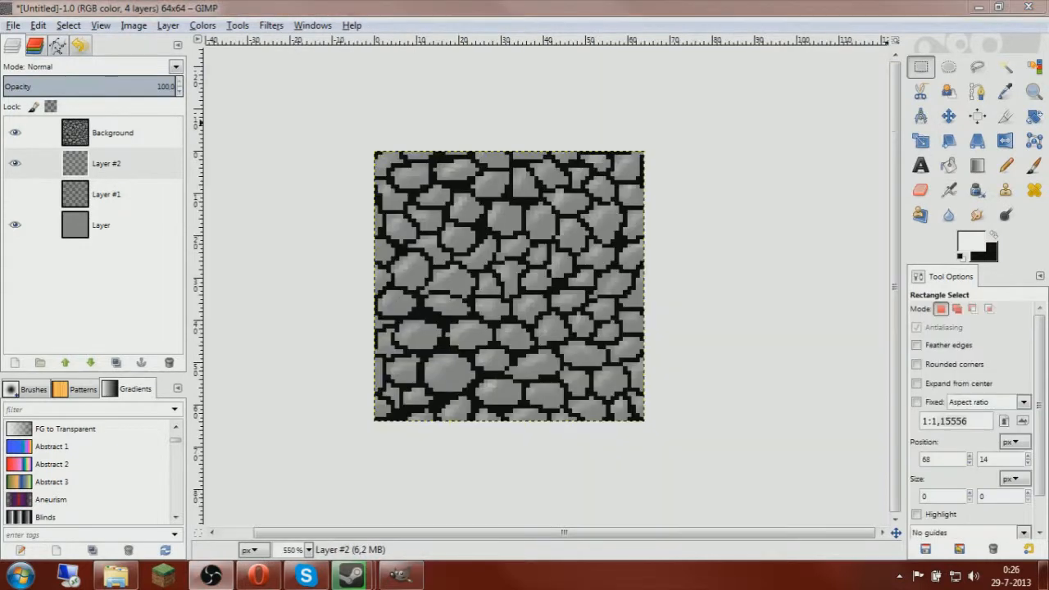
Examine the highlighted stones across the whole texture, up close and from a distance
click(917, 67)
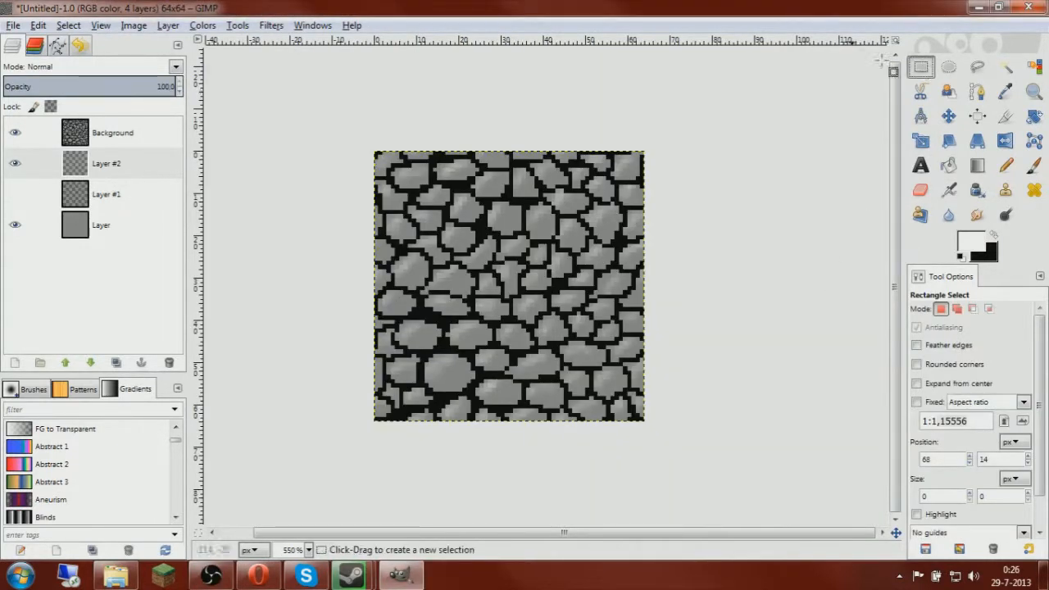
drag(624, 191, 612, 207)
scroll(613, 207, up, 2)
scroll(600, 211, down, 1)
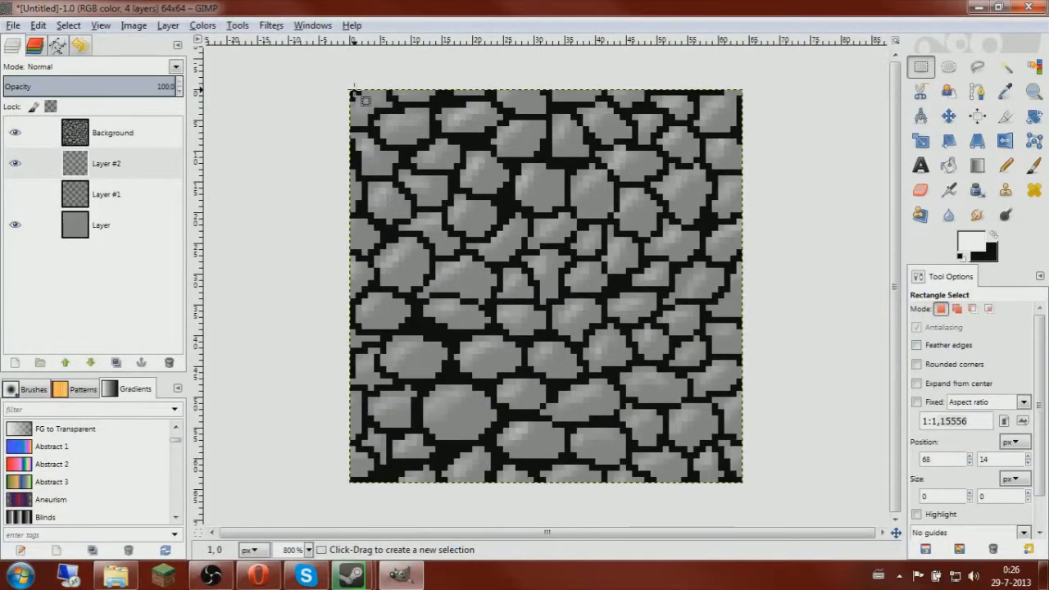
scroll(355, 96, down, 2)
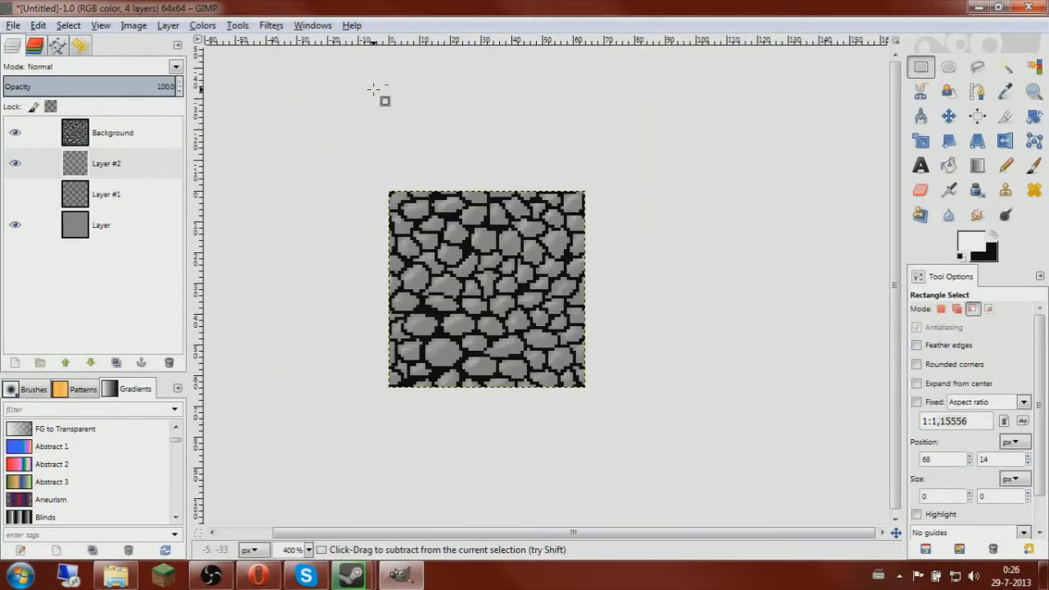
scroll(525, 173, up, 4)
scroll(525, 173, down, 3)
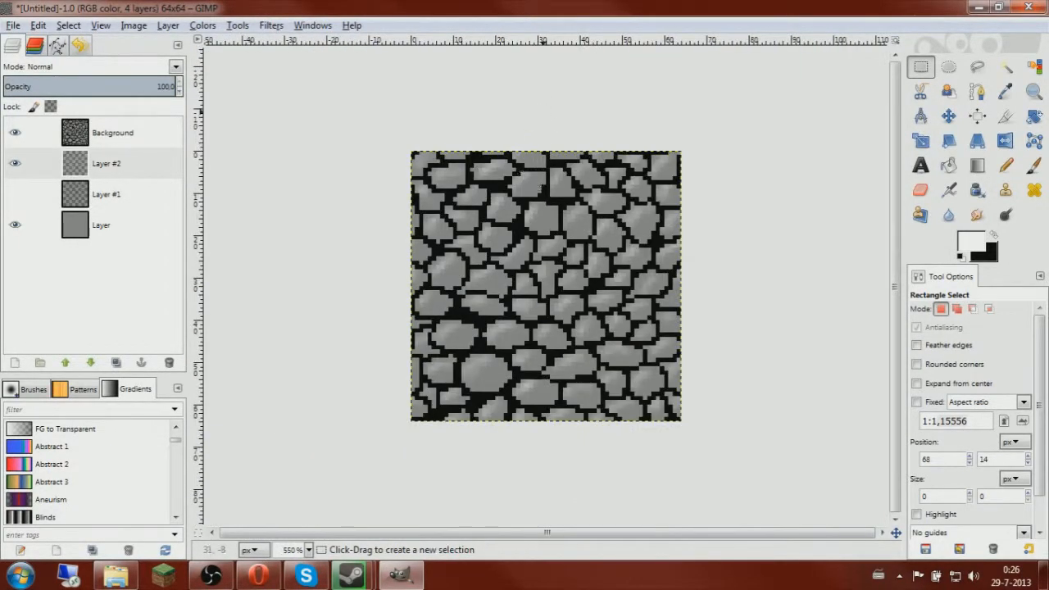
ctrl+scroll(542, 153, up, 1)
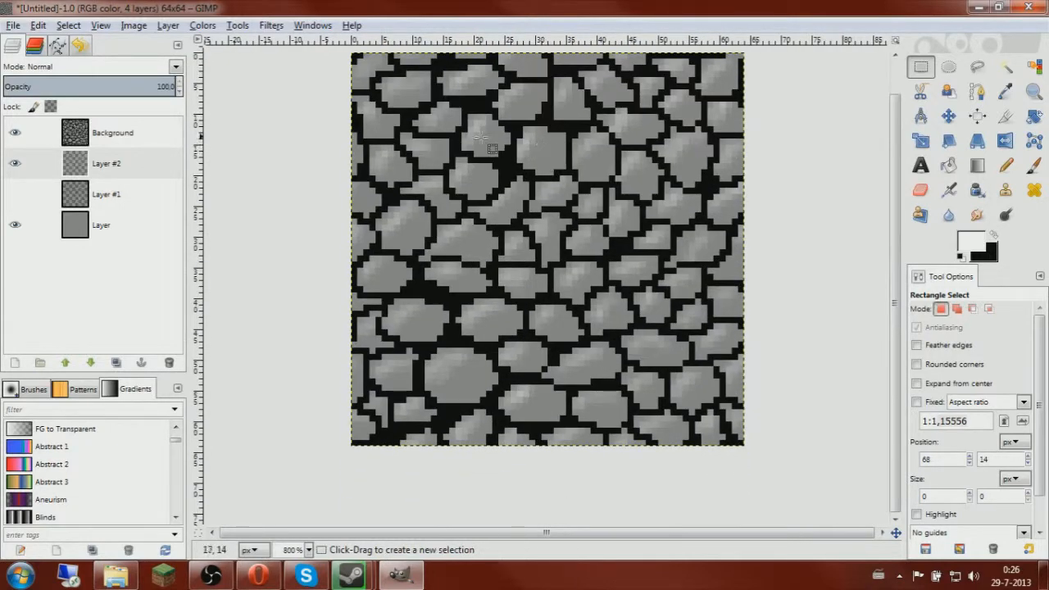
scroll(457, 103, down, 2)
scroll(439, 285, up, 2)
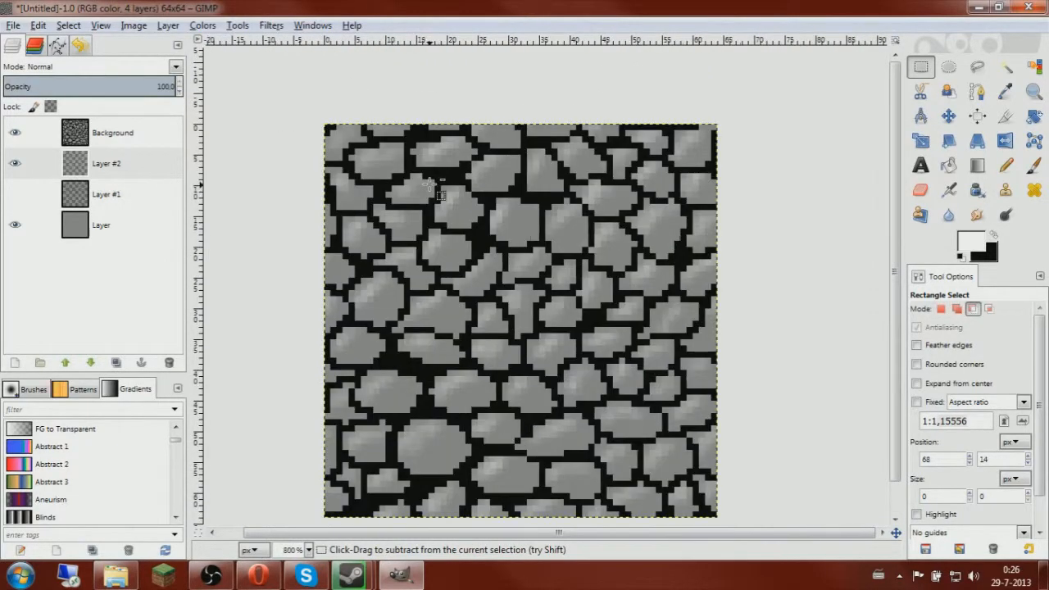
scroll(624, 296, down, 1)
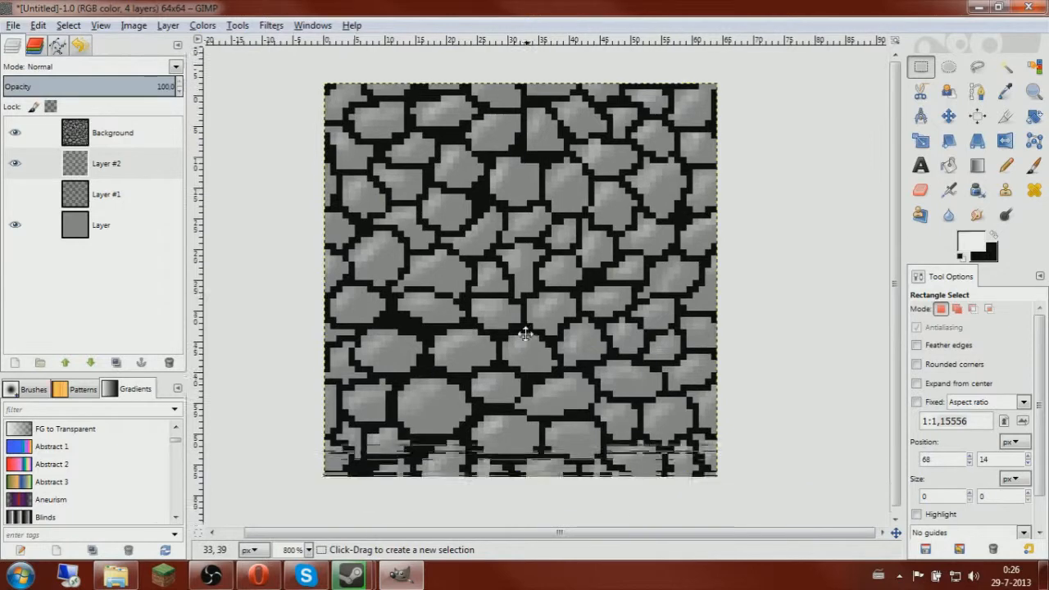
ctrl+scroll(567, 164, down, 1)
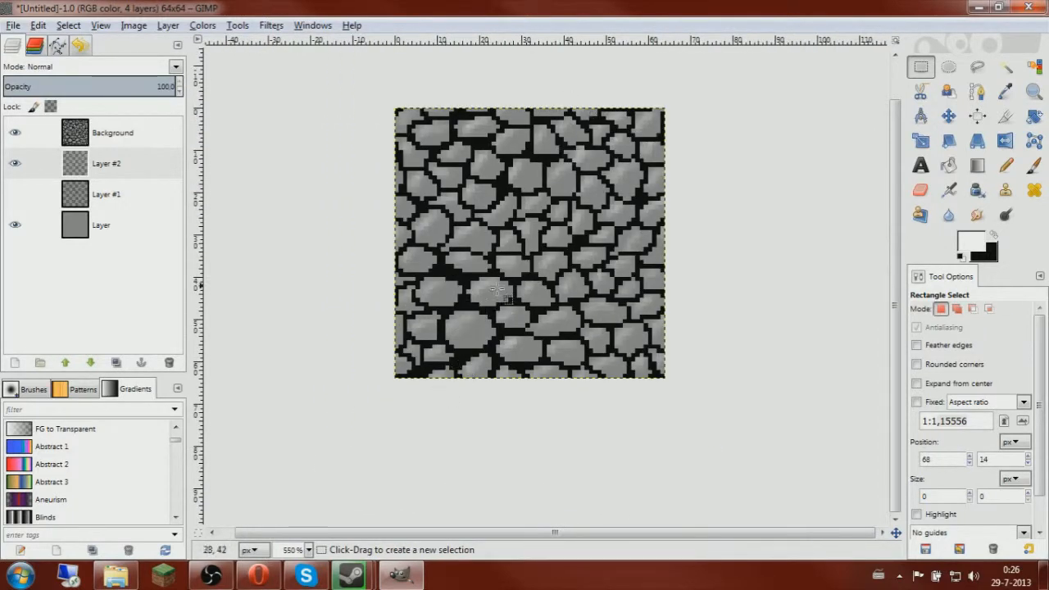
Show Layer #1 and inspect the dark shading together with the highlights
click(19, 196)
ctrl+scroll(496, 275, down, 1)
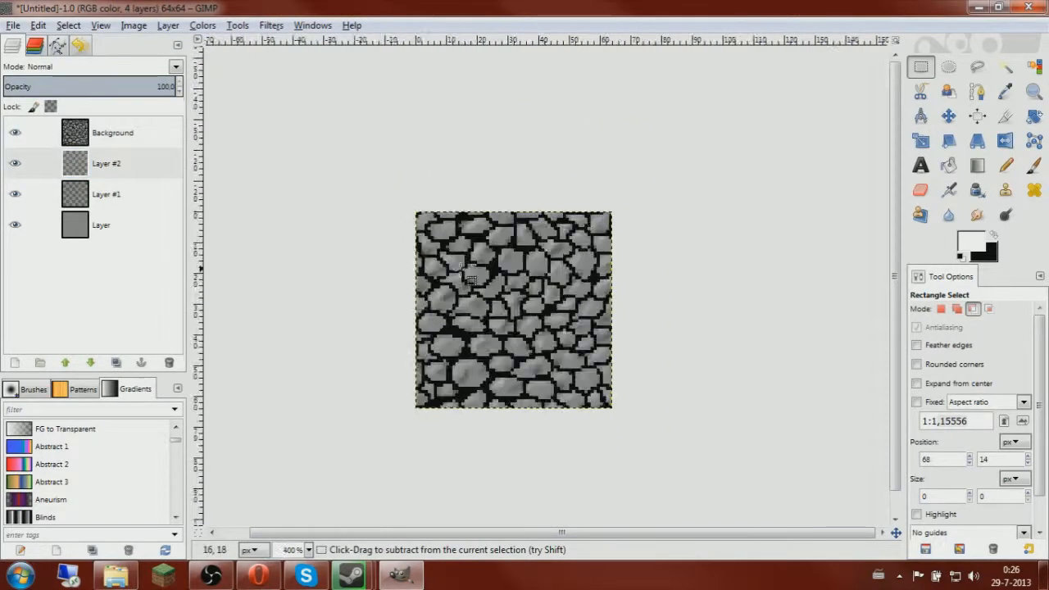
ctrl+scroll(496, 275, up, 4)
ctrl+scroll(492, 270, down, 2)
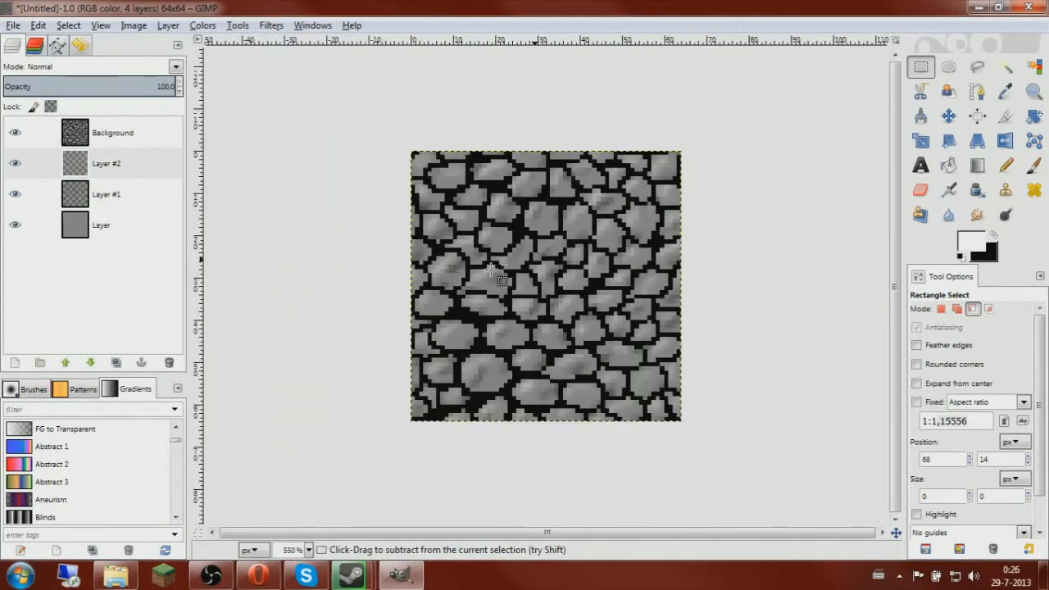
ctrl+scroll(492, 270, up, 1)
ctrl+scroll(591, 273, down, 3)
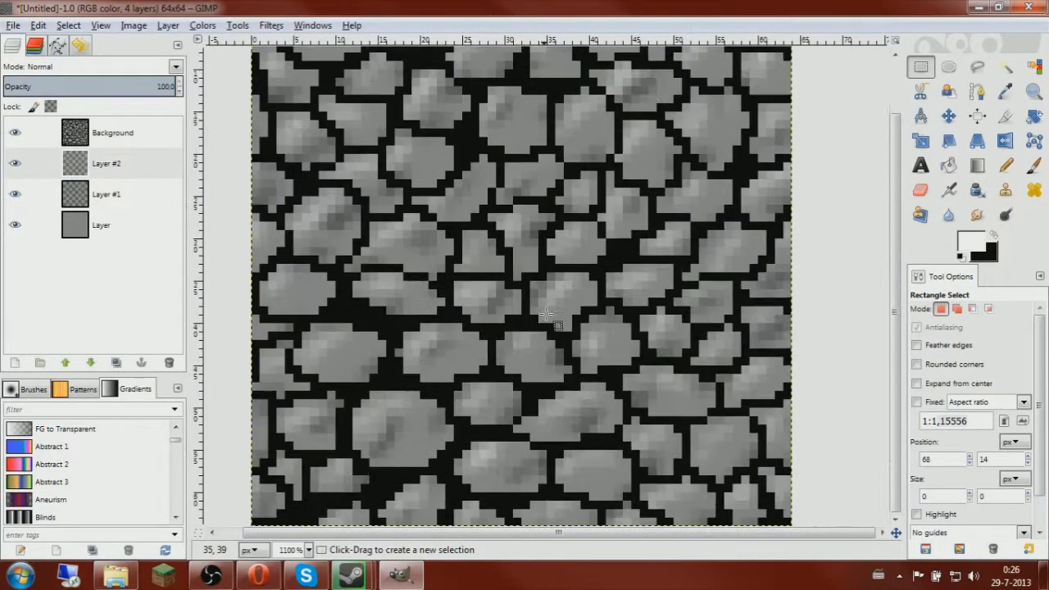
ctrl+scroll(544, 309, up, 1)
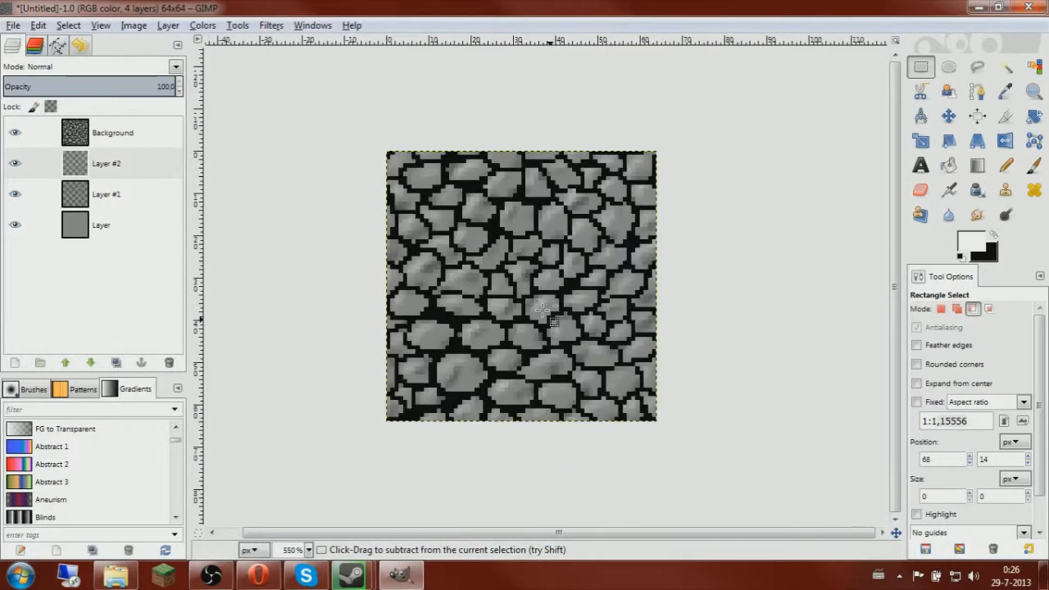
Hide the Background and Layer #2 layers, activate Layer #1 and select the 64x32 upper half of the canvas
click(15, 133)
click(15, 164)
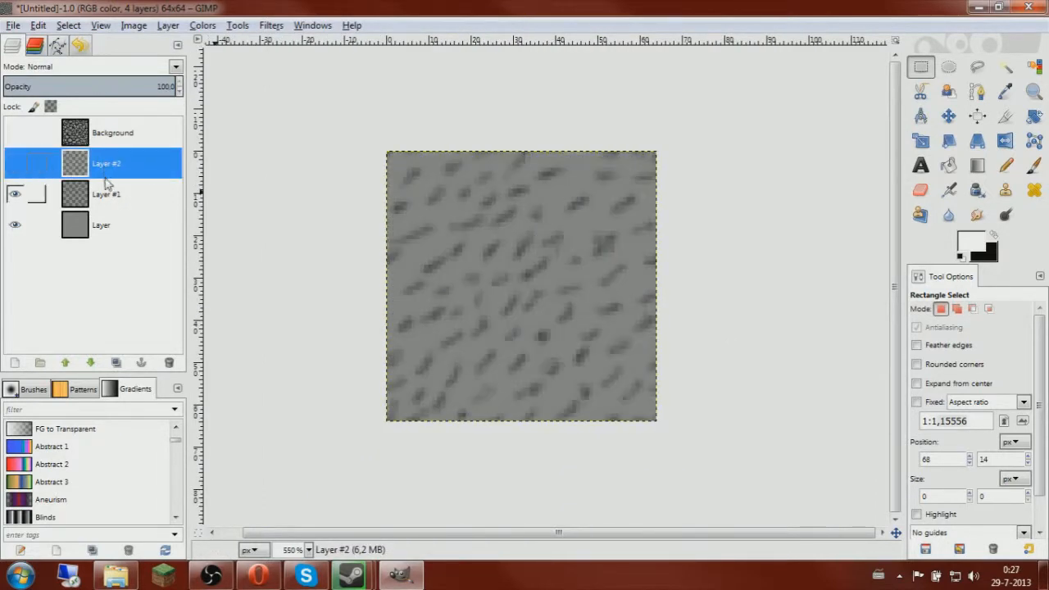
click(106, 194)
drag(669, 209, 672, 198)
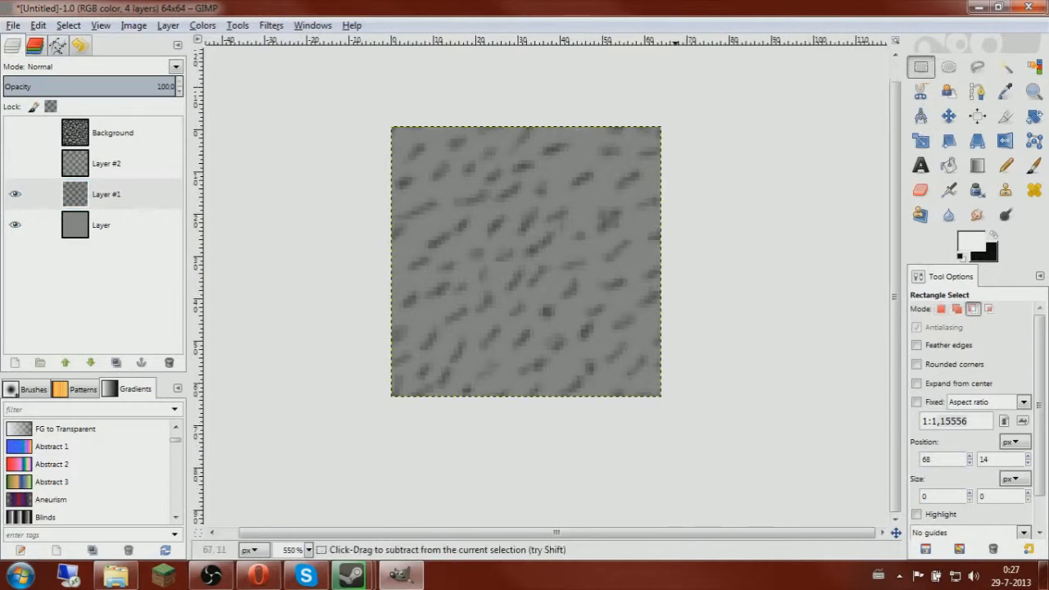
scroll(671, 198, up, 1)
drag(332, 59, 727, 205)
drag(523, 181, 530, 279)
Add a transparent layer above Layer #1, cut the selected shading from Layer #1 and paste it there, moved down over the lower half
right_click(136, 204)
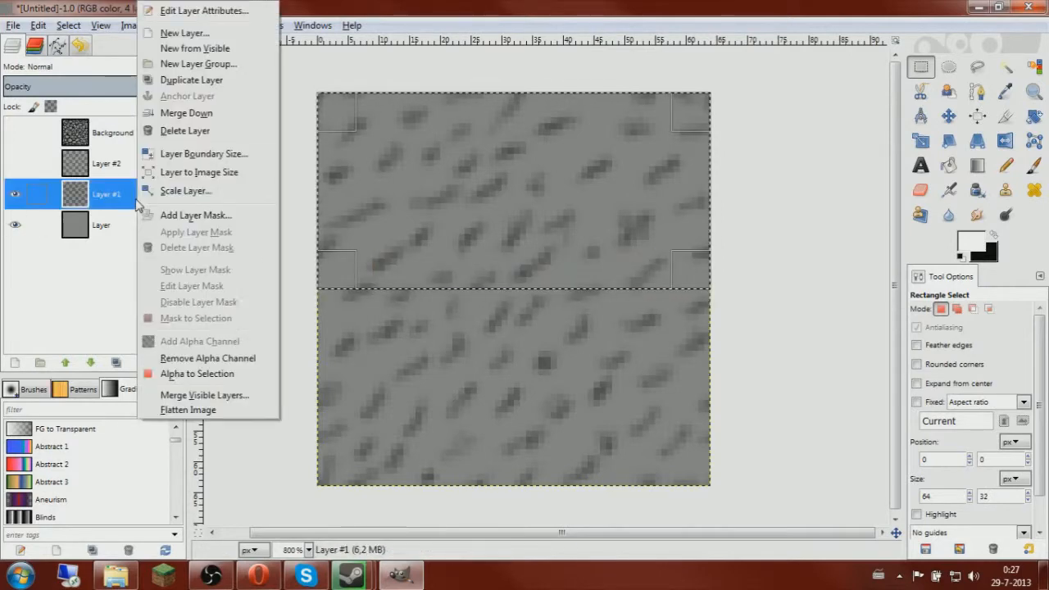
click(188, 34)
click(141, 265)
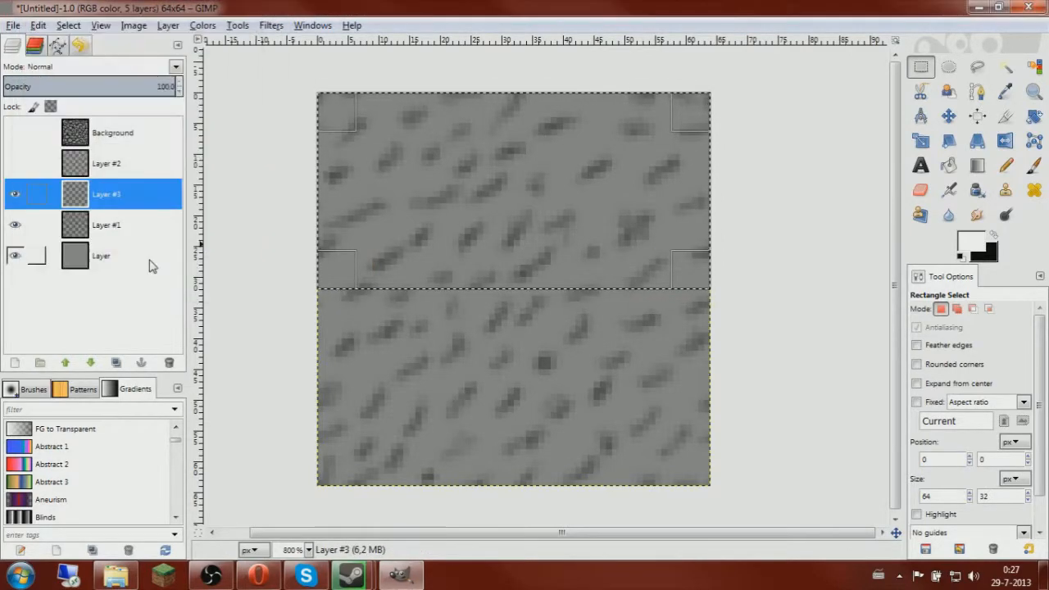
click(106, 220)
key(ctrl+x)
click(107, 203)
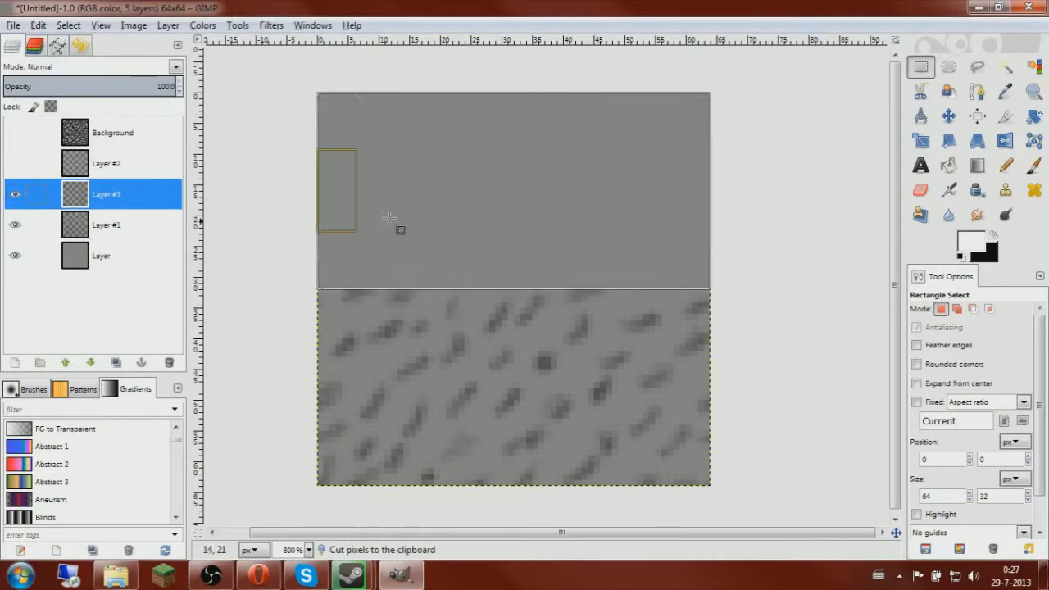
key(ctrl+v)
click(571, 249)
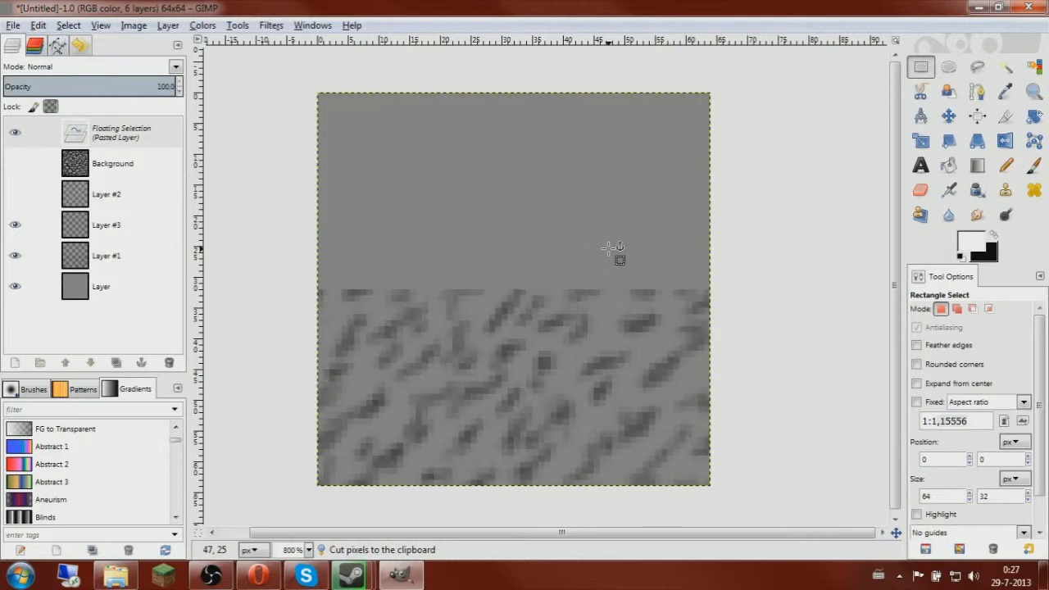
Anchor the pasted shading, then try to cut the lower half from Layer #1 and paste it over the upper half
click(758, 243)
click(123, 226)
drag(281, 246, 756, 515)
key(ctrl+x)
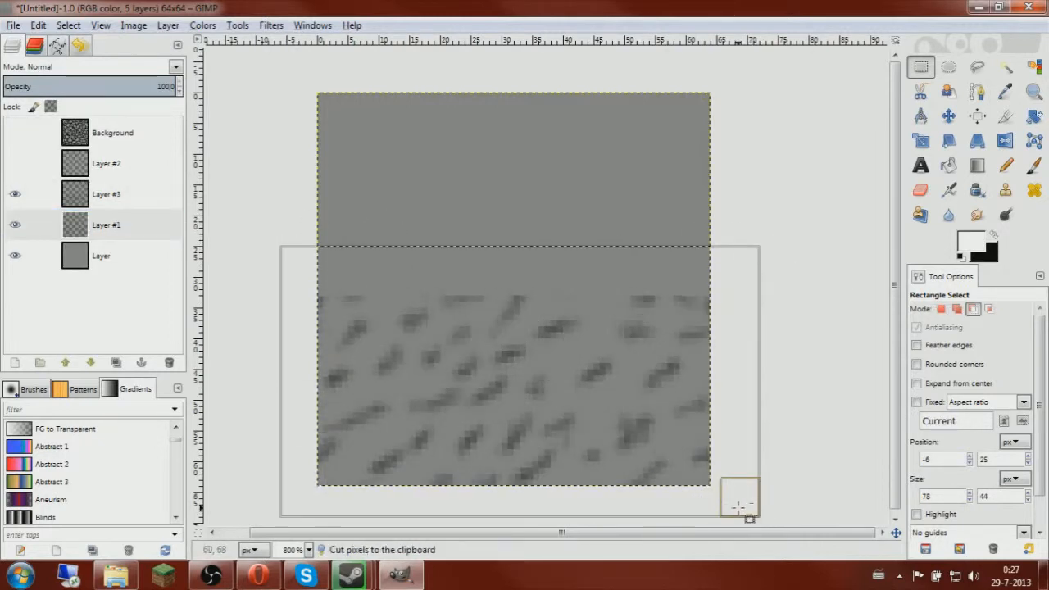
key(ctrl+v)
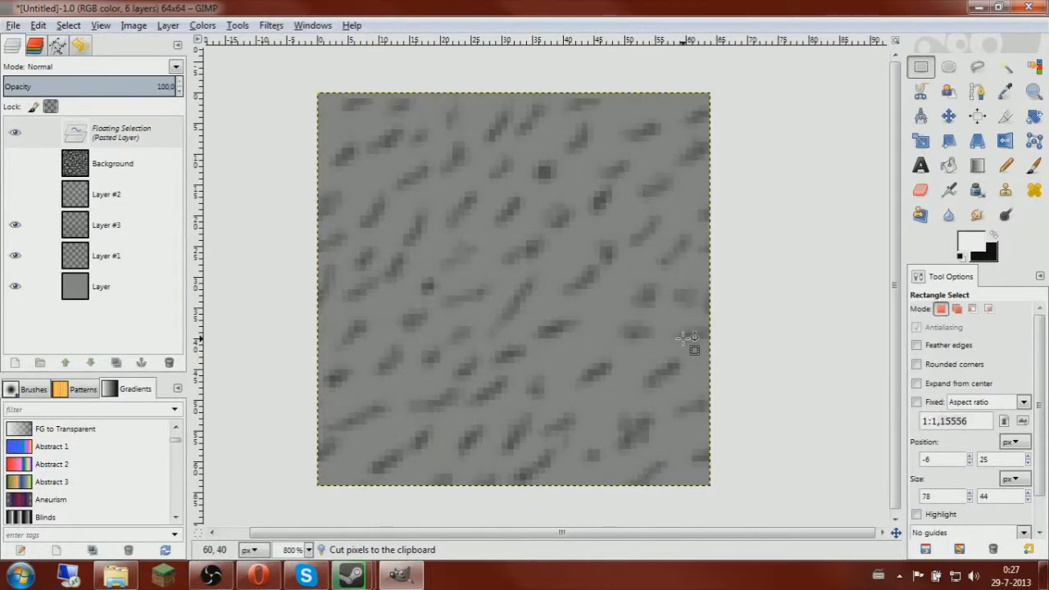
key(ctrl)
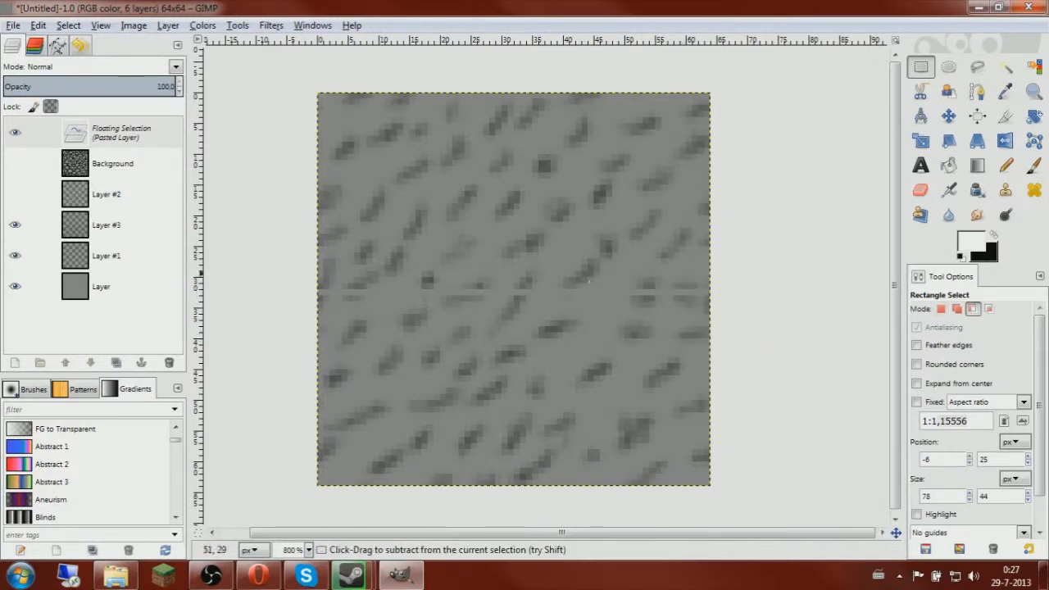
key(ctrl+h)
Undo the swap of the shading halves back to the uncut Layer #1 and clear the selection
key(ctrl+v)
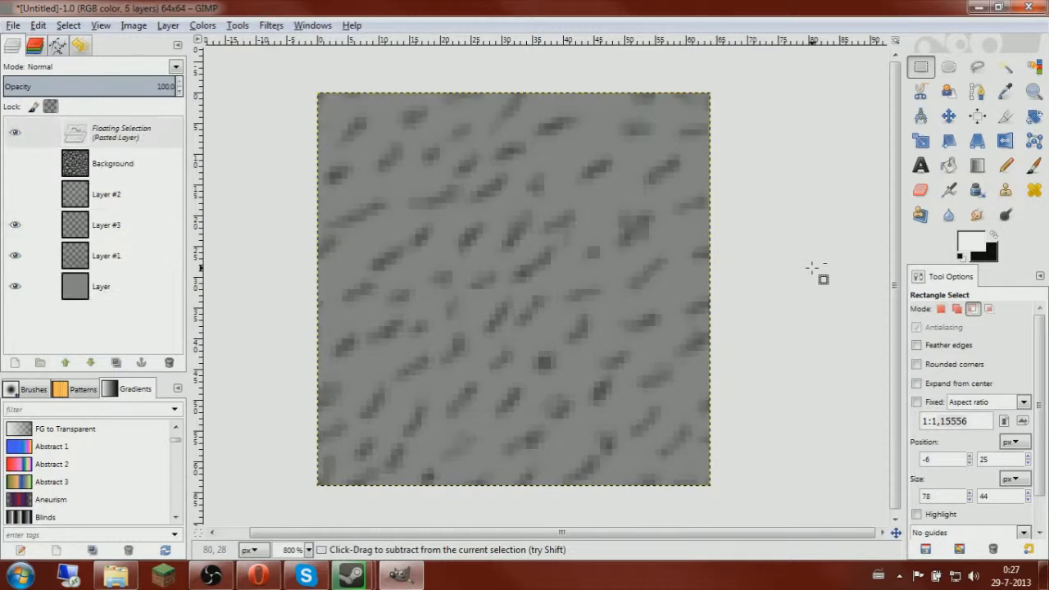
key(ctrl+z)
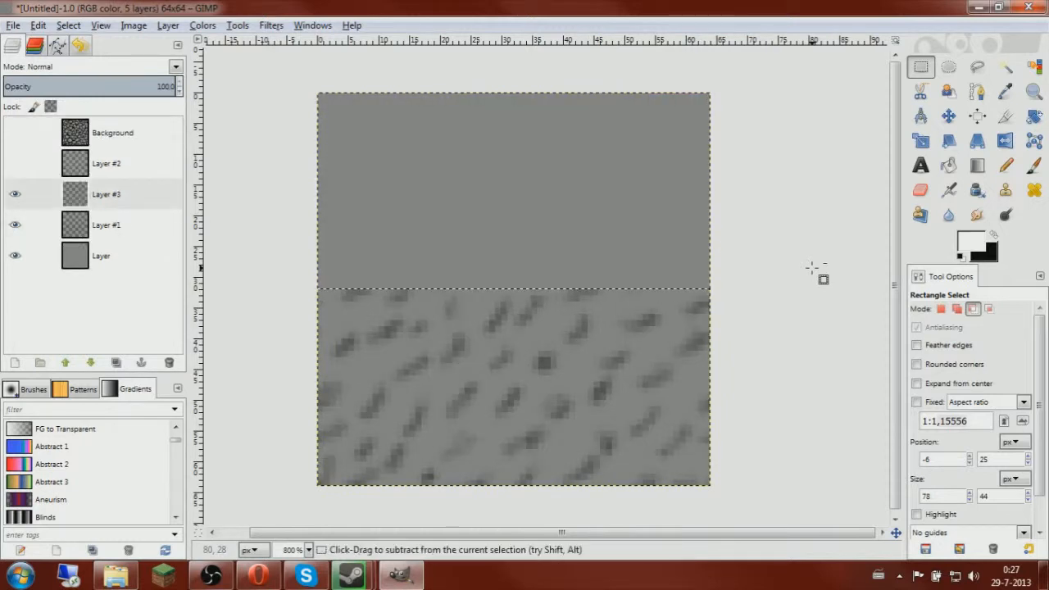
key(ctrl+z)
click(820, 278)
Check the visibility of Layer #3 and Layer #1, then activate Layer #1 and select the 64x32 upper half of the canvas
click(18, 197)
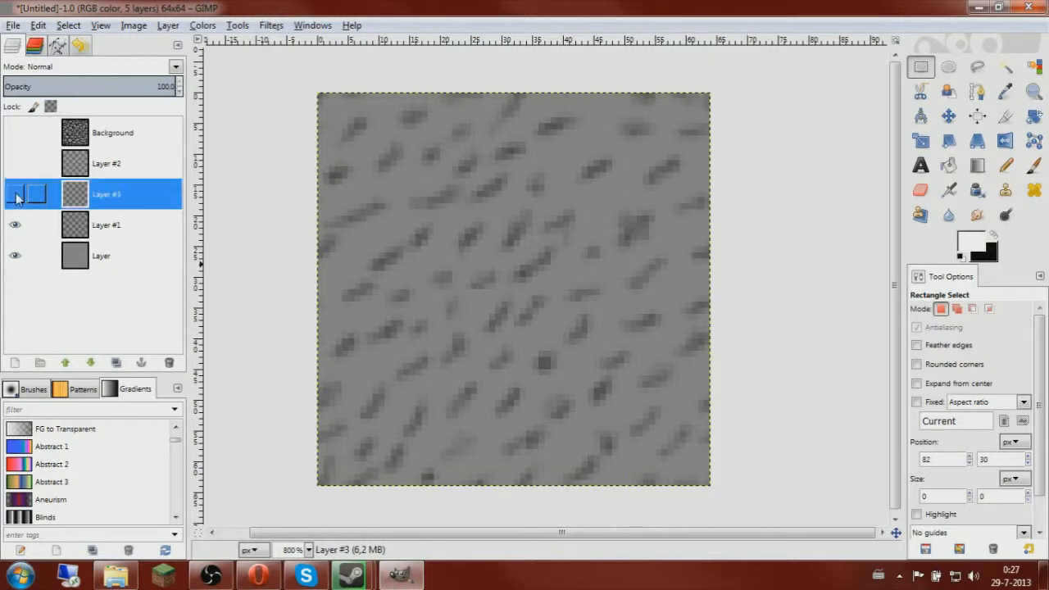
click(14, 224)
click(15, 225)
click(100, 226)
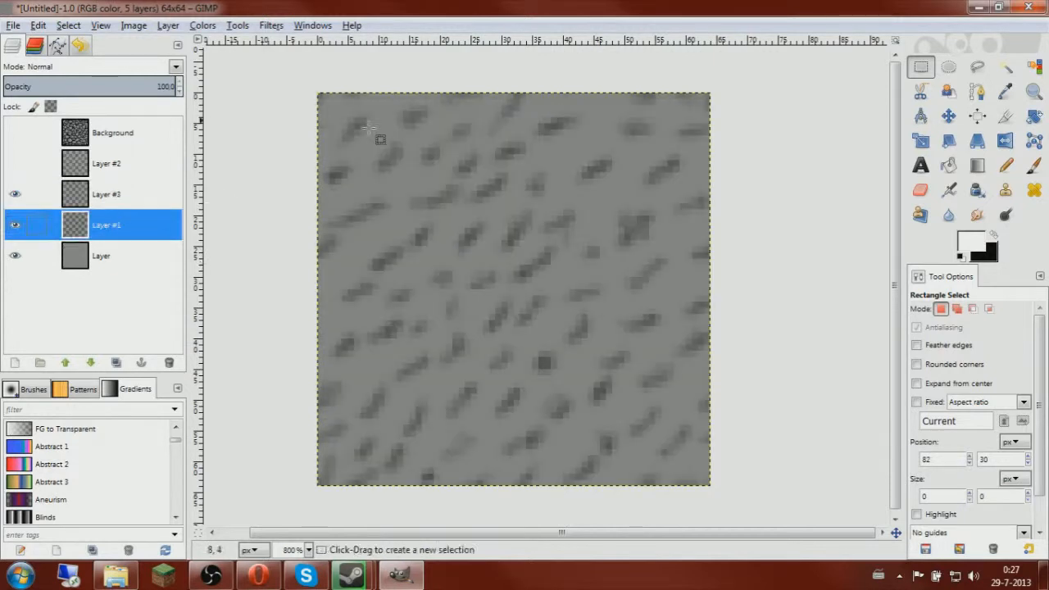
drag(318, 92, 710, 210)
drag(511, 201, 525, 273)
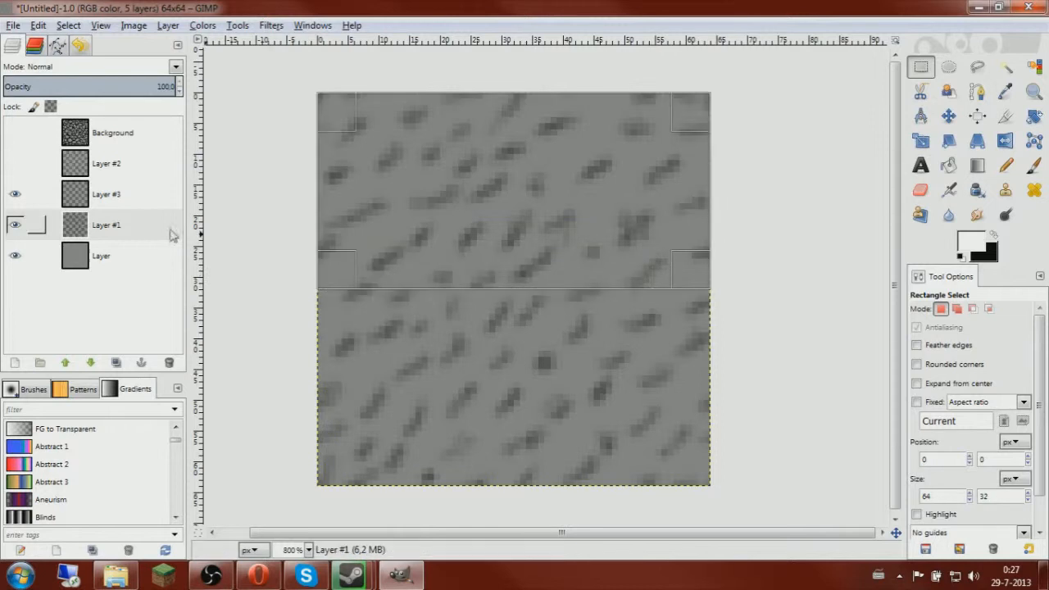
Cut the selected shading from Layer #1 and paste it into Layer #3, moved down over the lower half
click(123, 232)
key(ctrl+x)
click(107, 194)
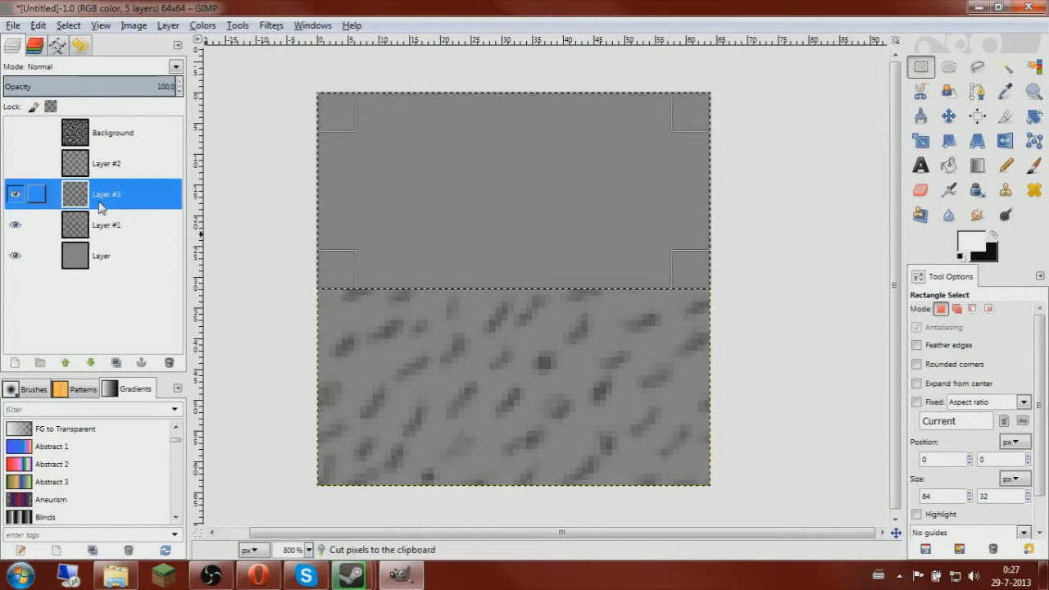
key(ctrl+v)
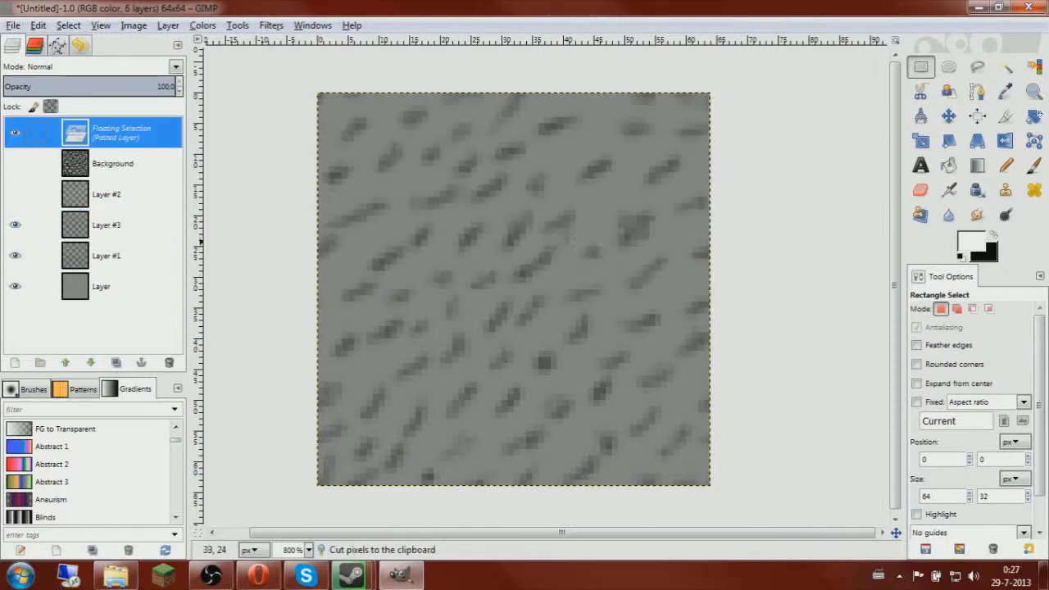
click(639, 224)
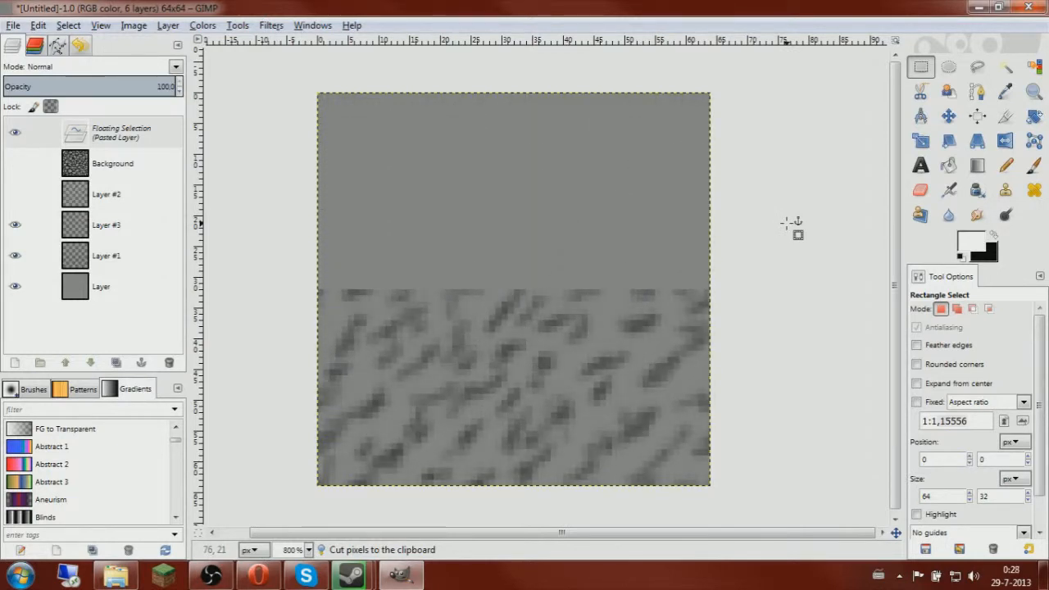
Anchor the pasted half, then cut the original lower half from Layer #1 and paste it aligned over the upper half
click(793, 226)
click(102, 223)
drag(275, 246, 743, 519)
key(ctrl+x)
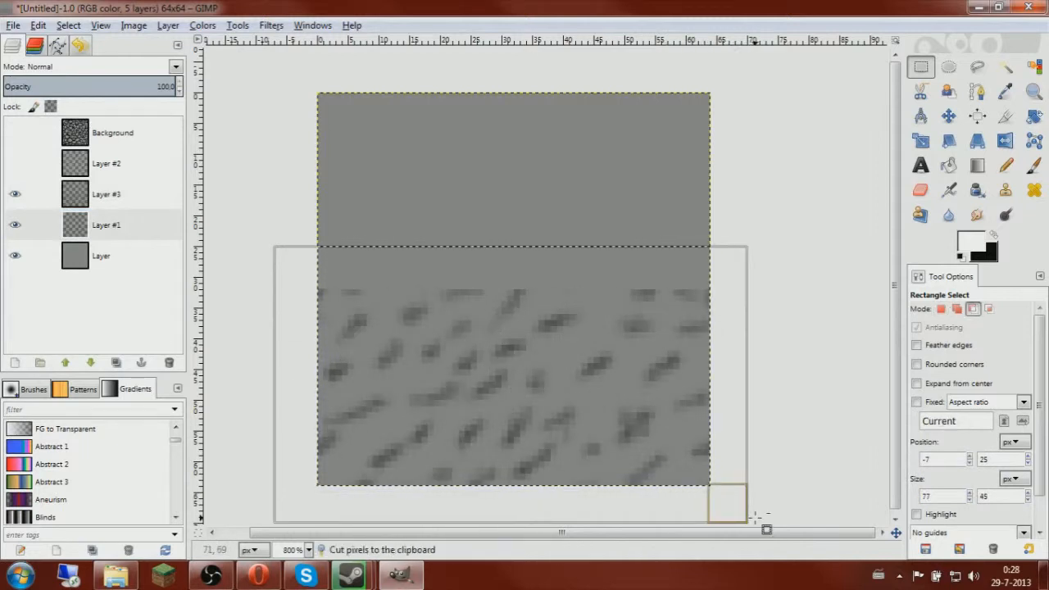
key(ctrl+v)
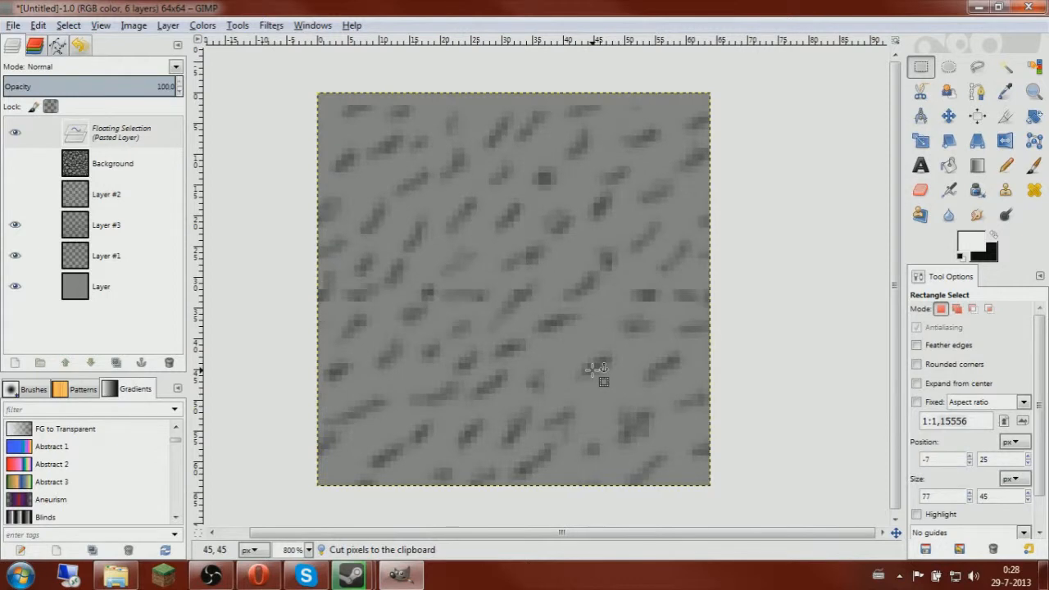
click(783, 320)
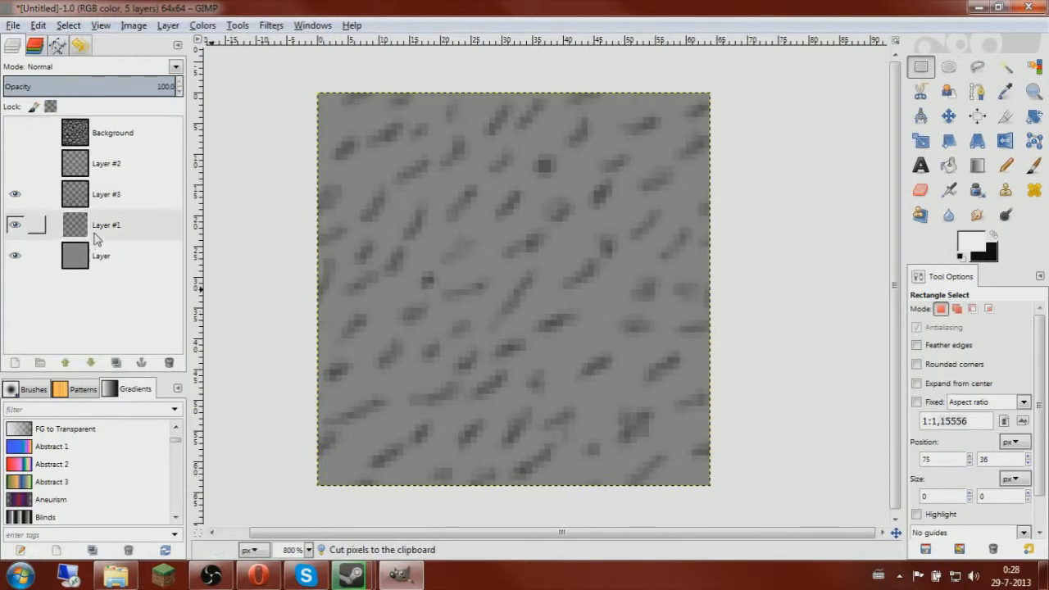
Merge Layer #3 down into Layer #1 and check the merged shading by toggling its visibility
right_click(107, 197)
click(150, 114)
click(15, 193)
click(15, 194)
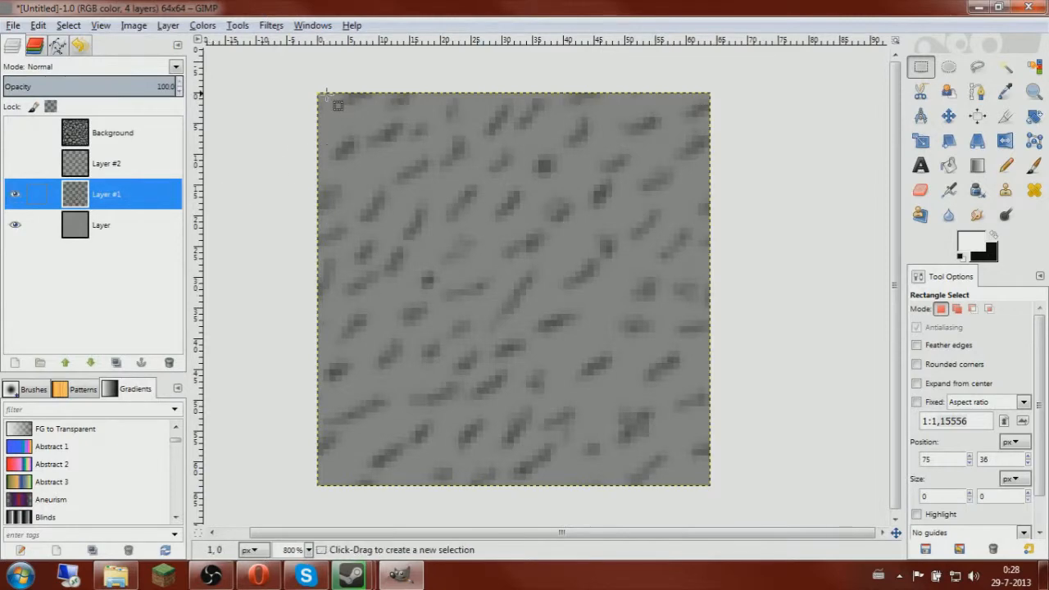
Add a transparent layer above Layer #1 and select the 32x64 left half of the canvas
right_click(100, 195)
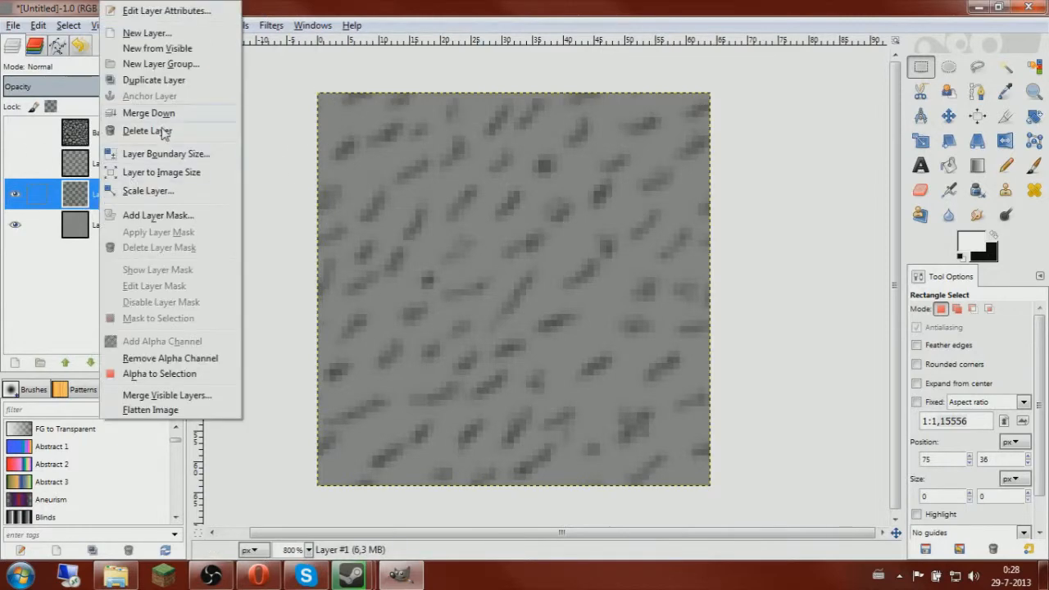
click(162, 33)
click(140, 264)
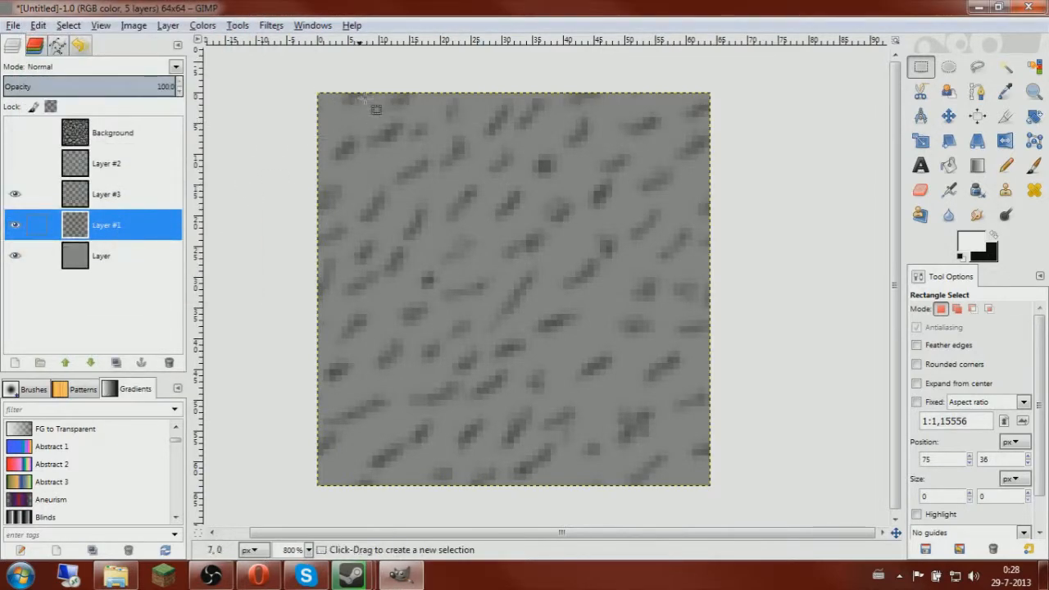
drag(322, 94, 518, 491)
drag(445, 484, 481, 466)
mouse_move(495, 356)
mouse_down()
mouse_move(525, 352)
mouse_move(500, 354)
mouse_up()
Cut the selected shading from Layer #1 and paste it moved over the right half of the canvas
click(131, 224)
key(ctrl+x)
key(ctrl+v)
drag(432, 281, 543, 283)
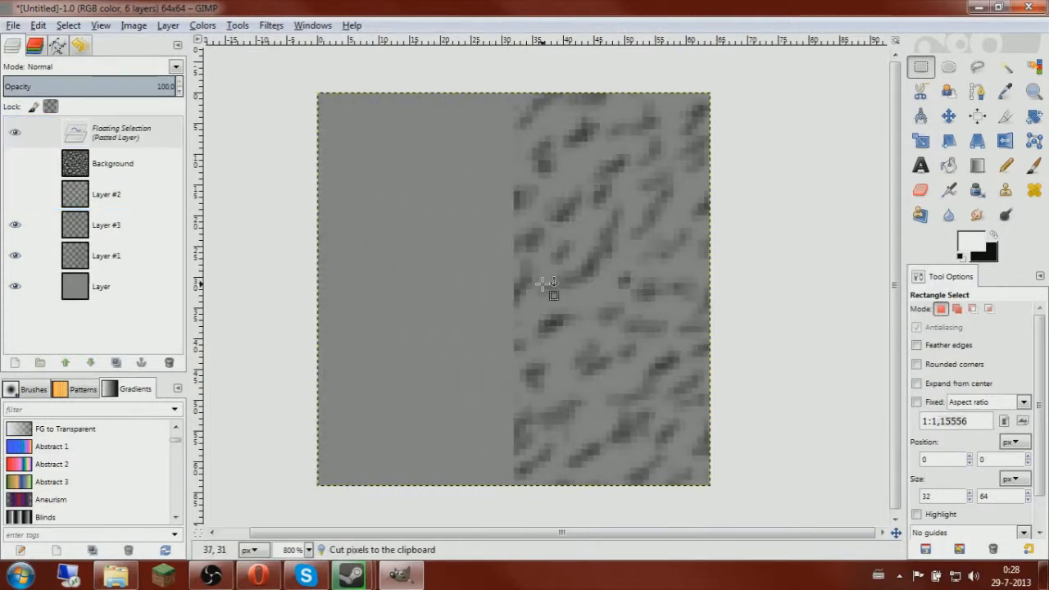
Anchor the pasted half, then cut the original right half of the shading and paste it aligned over the left half
click(779, 160)
drag(490, 68, 740, 510)
key(ctrl+x)
key(ctrl+v)
key(Left)
key(Left)
key(Left)
key(Left)
key(Left)
key(Left)
key(Left)
key(Left)
key(Left)
key(Left)
key(Left)
key(Left)
key(Left)
key(Left)
key(Left)
key(Left)
key(Left)
key(Left)
key(Left)
key(Left)
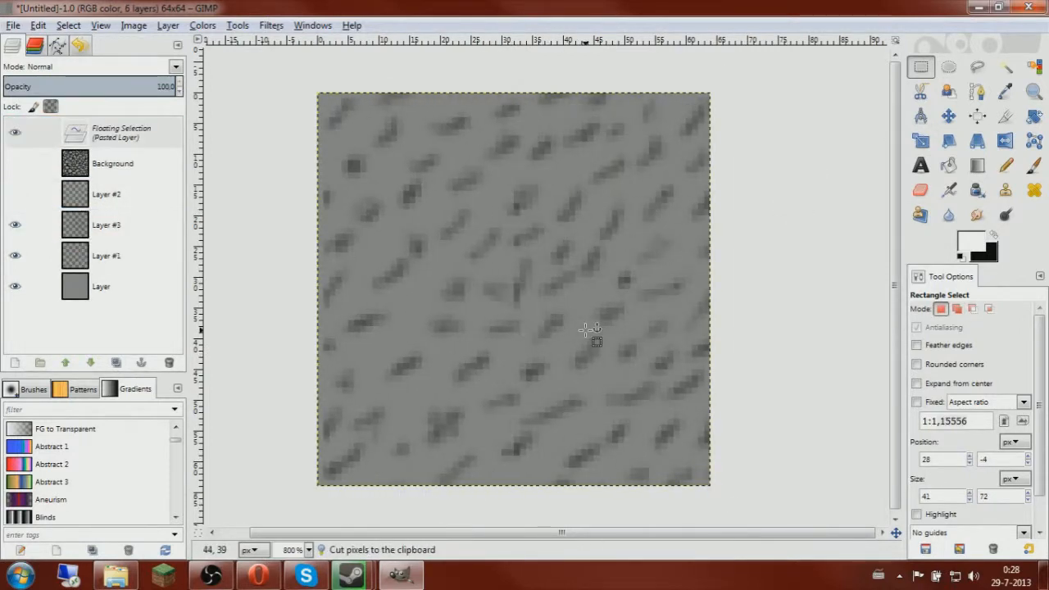
key(Left)
click(756, 273)
Merge Layer #3 down into Layer #1 and show the Layer #2 and Background layers again
right_click(112, 201)
click(144, 118)
click(13, 162)
click(13, 133)
Examine the shaded stones and outlines of the whole texture, up close and from a distance
scroll(463, 264, up, 1)
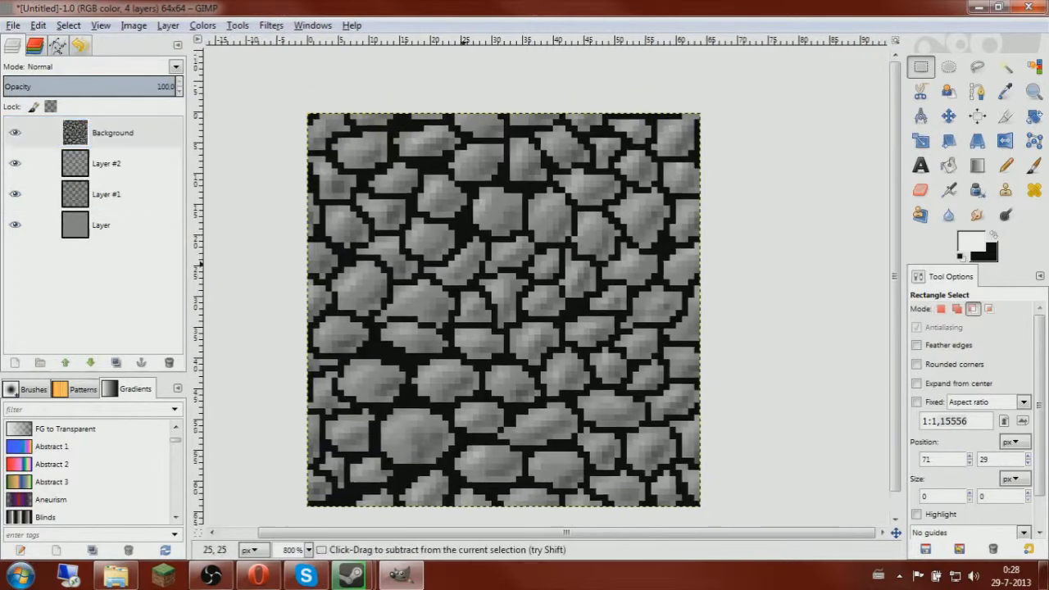
scroll(463, 264, up, 1)
scroll(475, 246, up, 3)
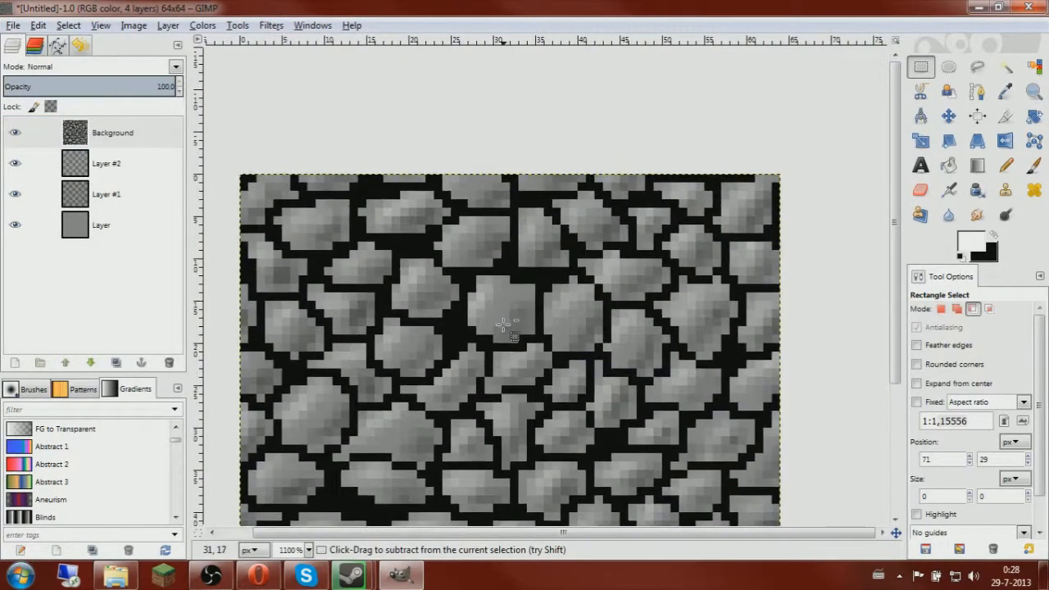
scroll(502, 310, down, 5)
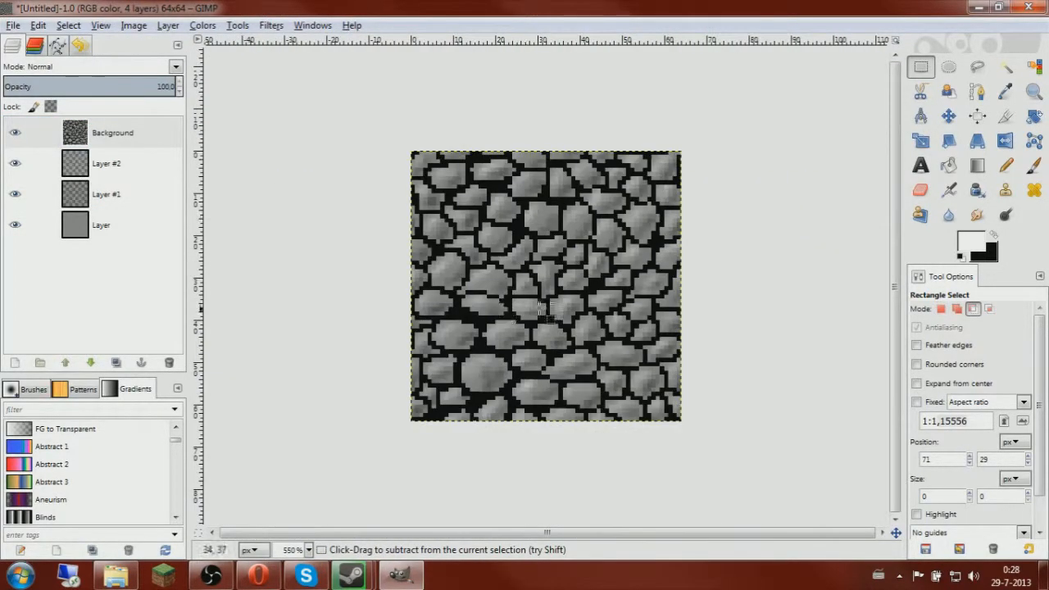
scroll(664, 292, right, 2)
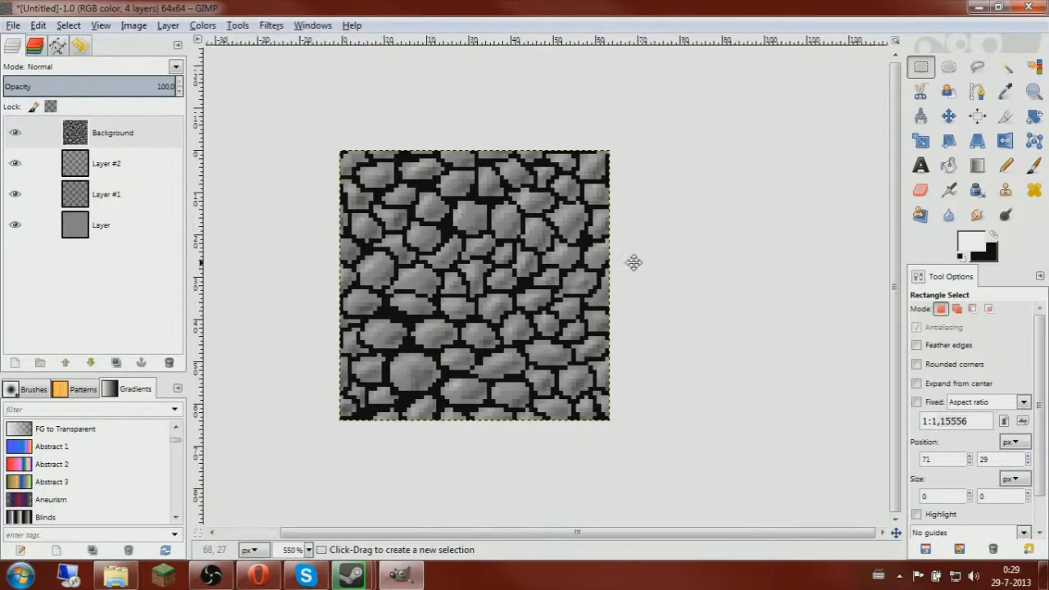
scroll(637, 274, up, 2)
scroll(579, 269, down, 3)
scroll(579, 269, up, 1)
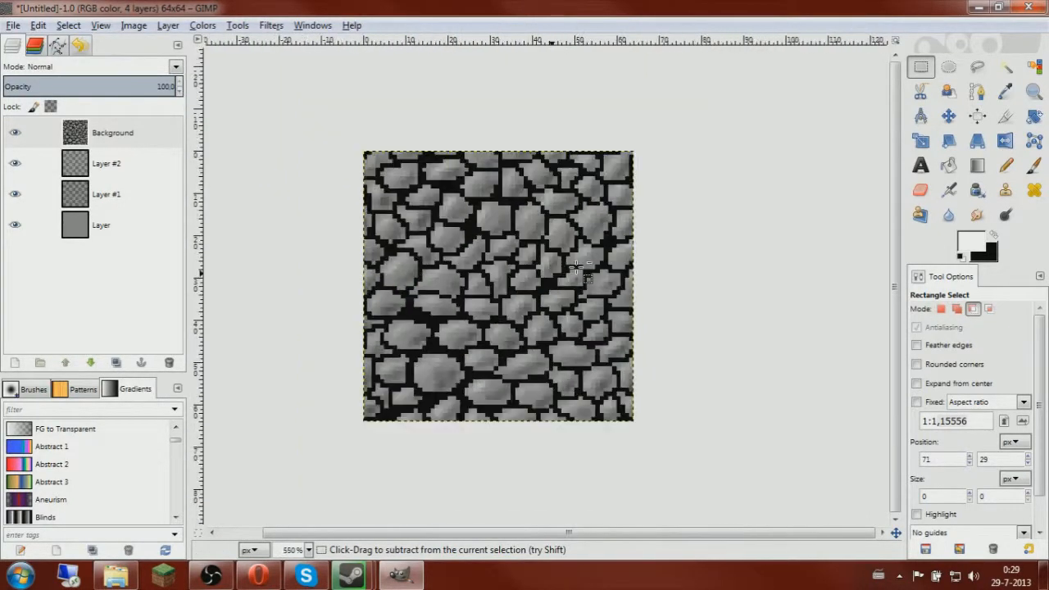
Add a new 64x64 transparent layer above the Background layer
click(109, 137)
right_click(109, 137)
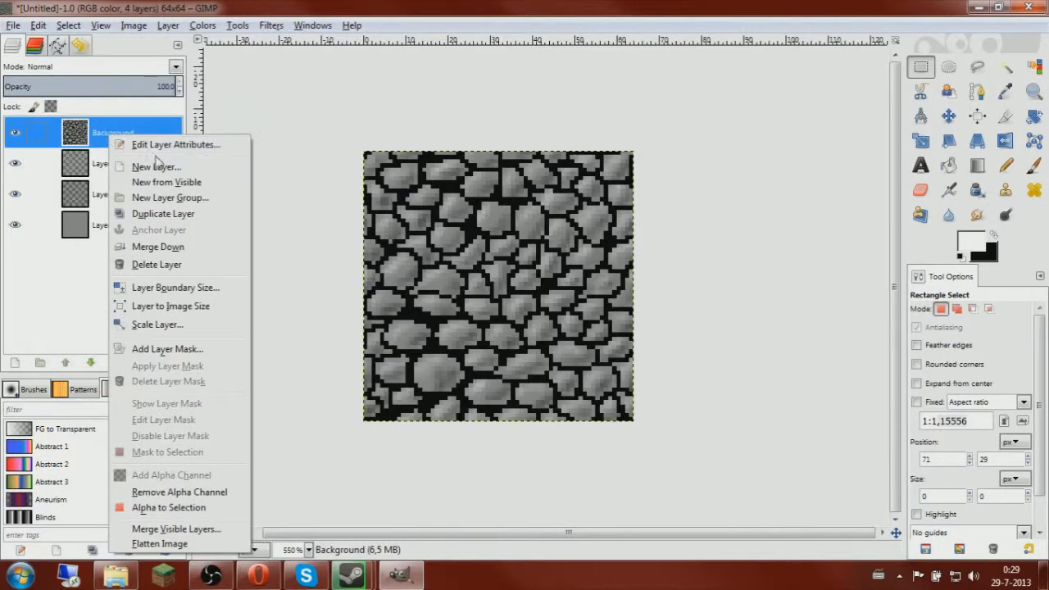
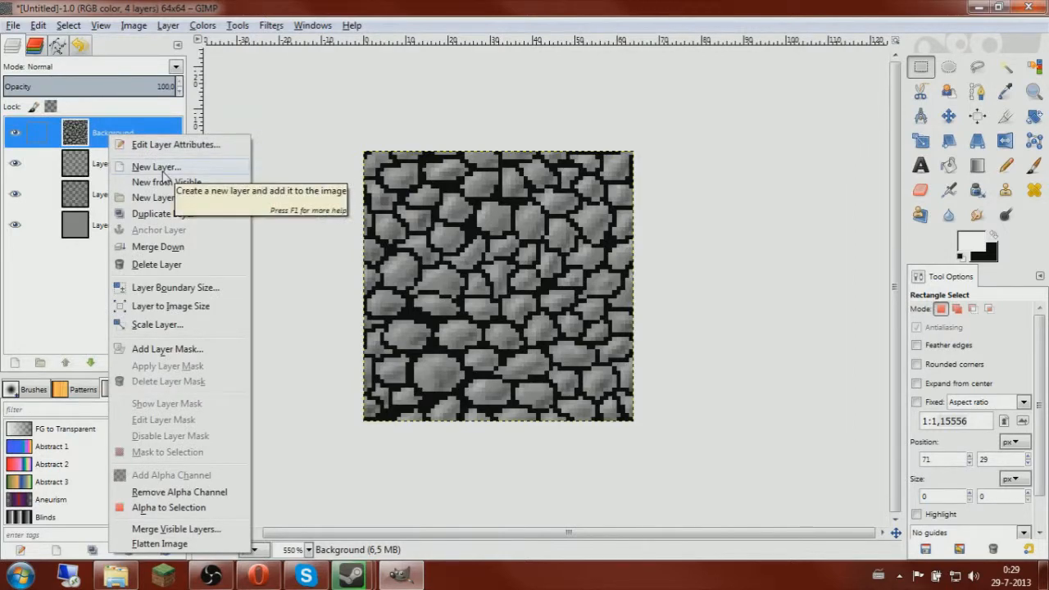
click(160, 168)
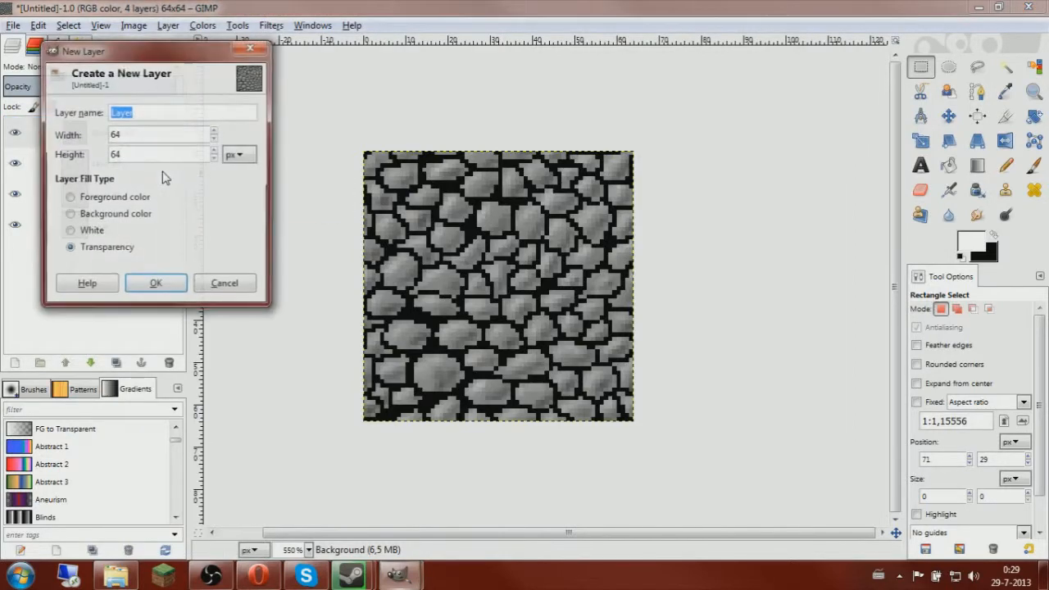
click(153, 288)
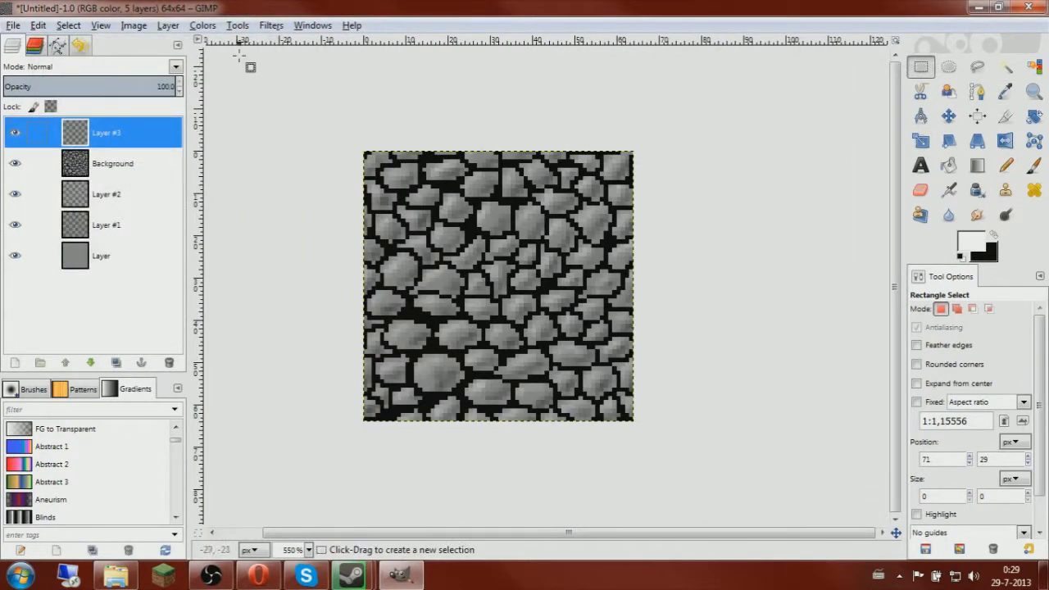
Set the foreground colour to a medium grey and fill the new top layer with it
click(952, 167)
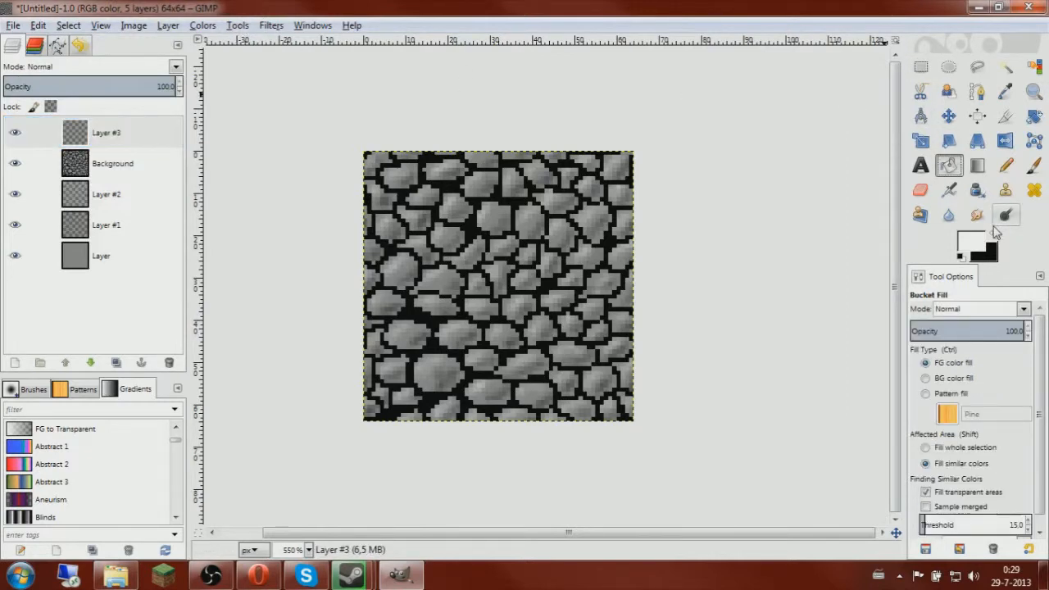
click(978, 237)
drag(574, 283, 577, 316)
click(763, 355)
click(494, 264)
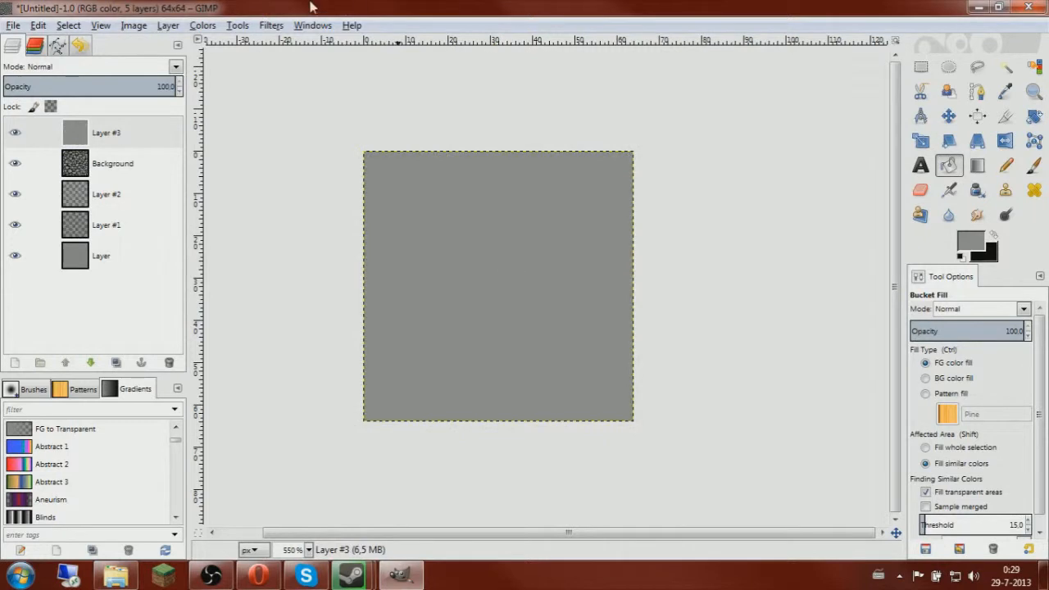
Render Plasma clouds on the grey top layer with random seed 0 and turbulence 1,0
click(268, 25)
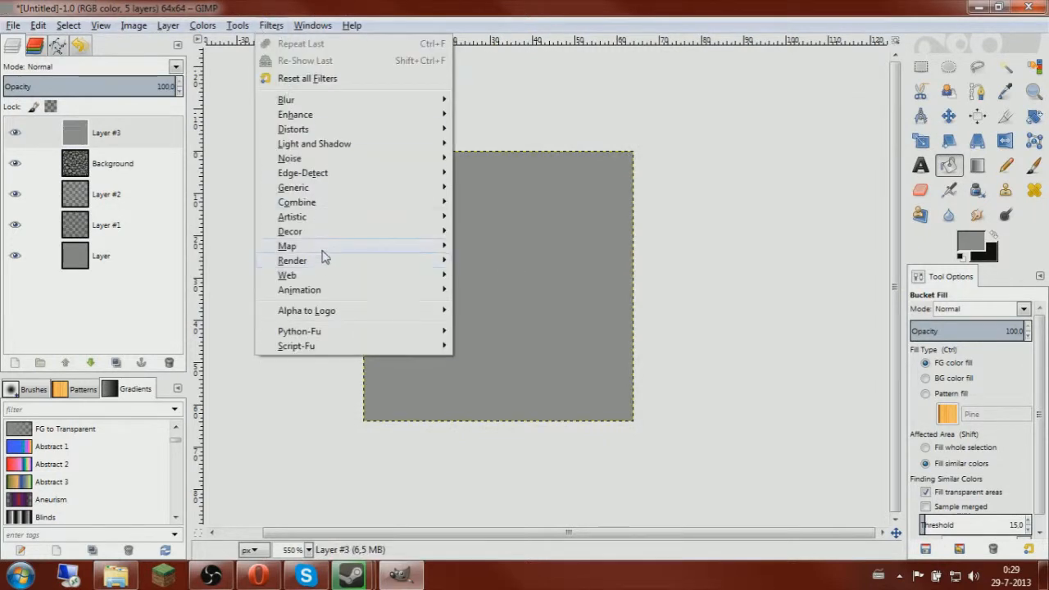
mouse_move(325, 252)
mouse_move(398, 264)
mouse_move(485, 267)
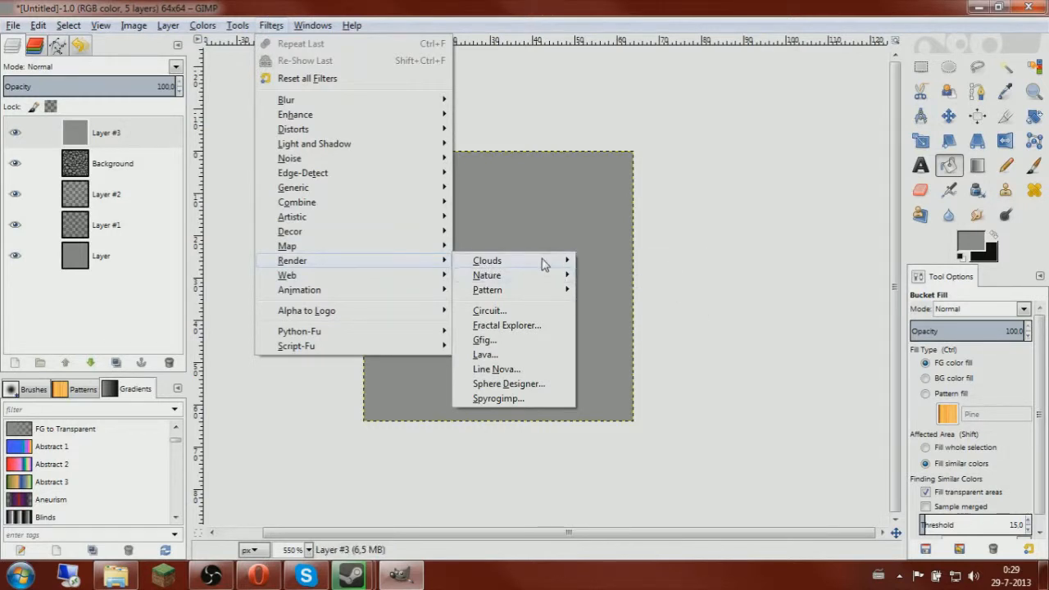
mouse_move(542, 264)
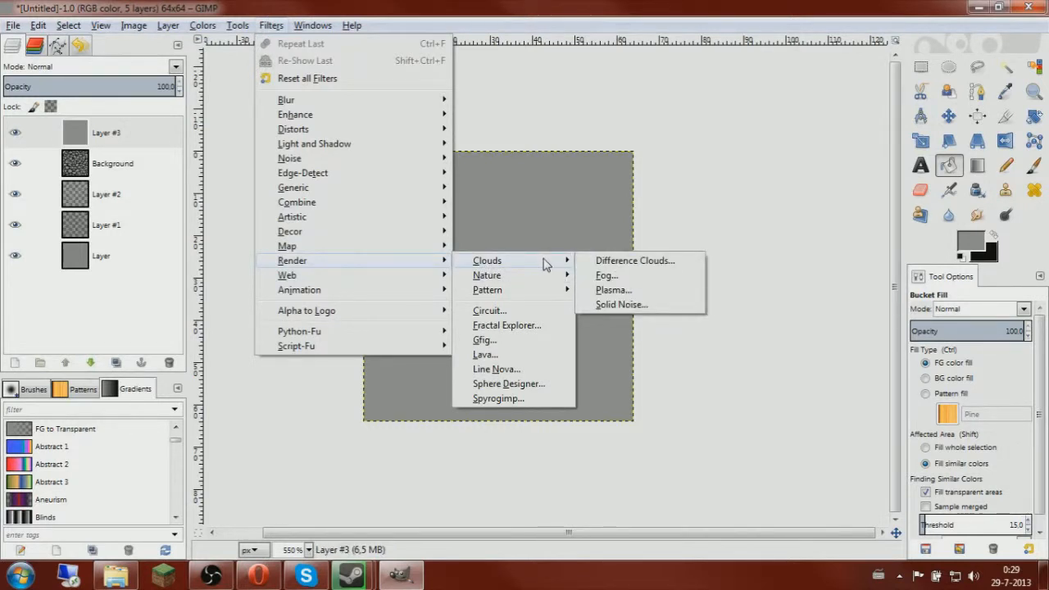
click(615, 290)
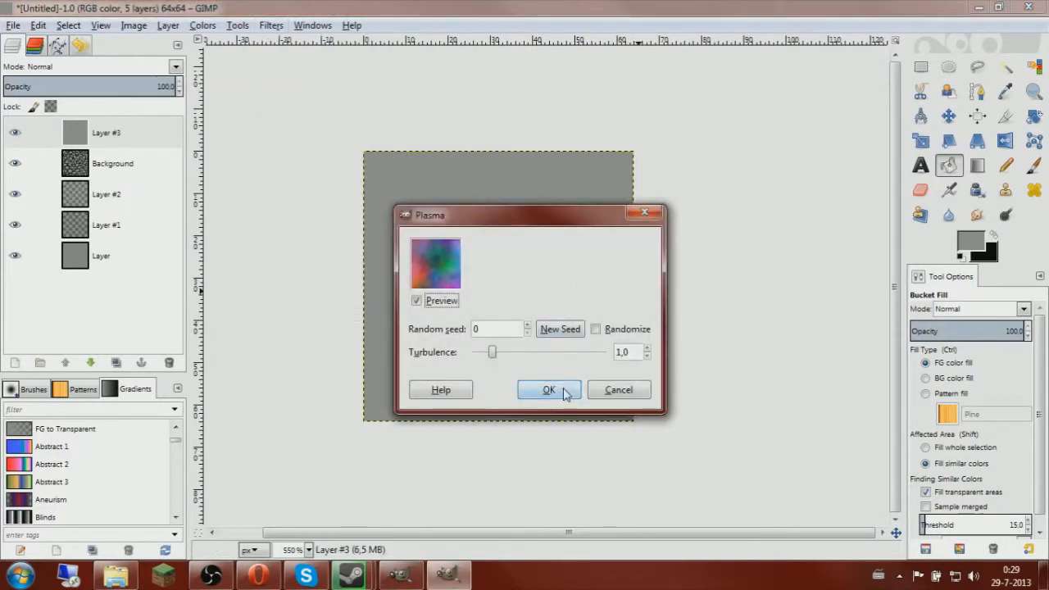
click(548, 391)
Make the plasma clouds on the top layer tile seamlessly with the Make Seamless filter
click(208, 30)
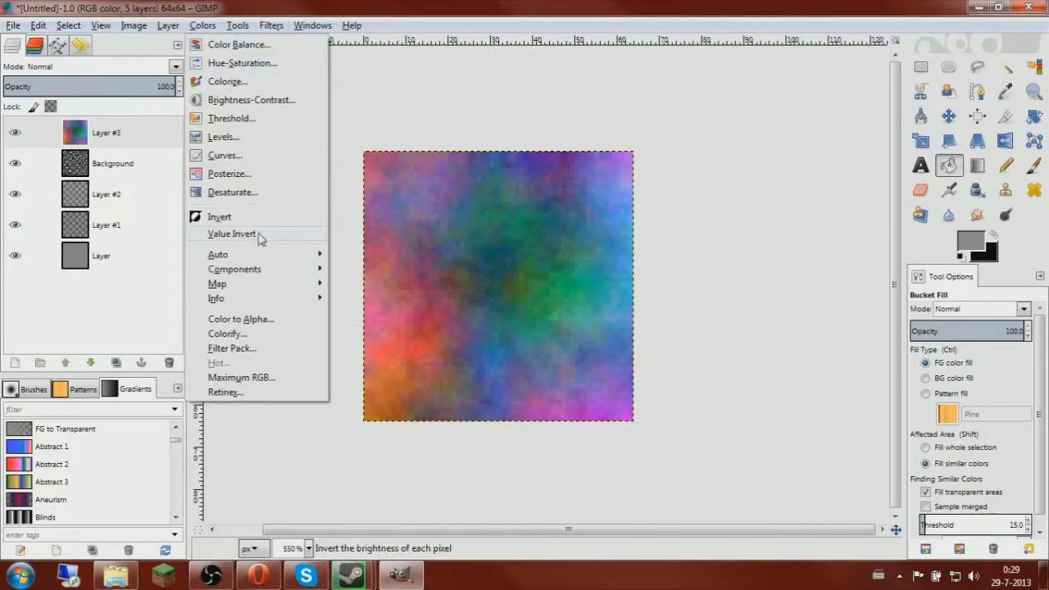
mouse_move(271, 26)
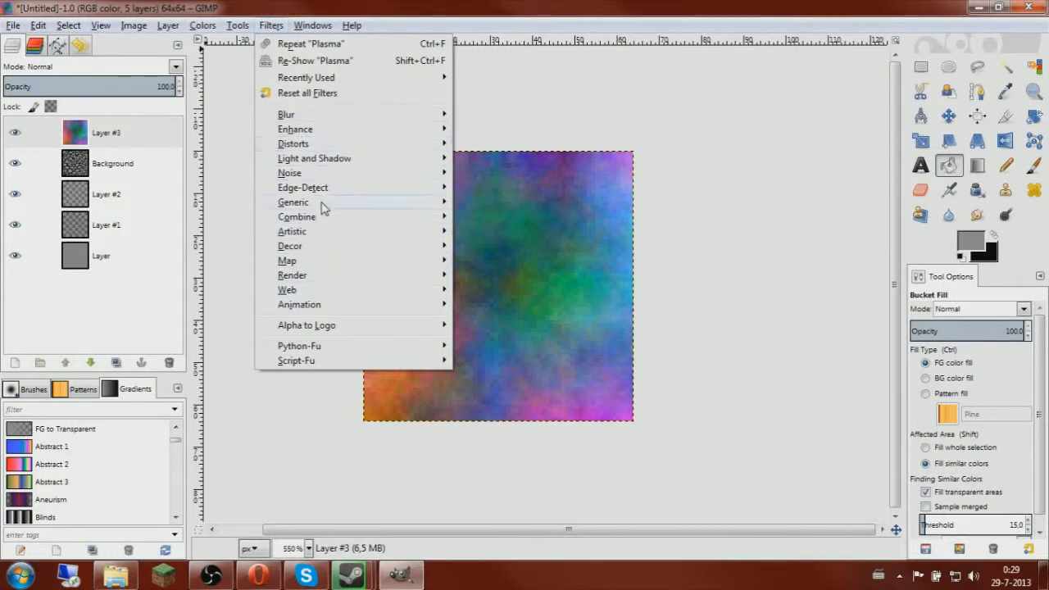
mouse_move(323, 260)
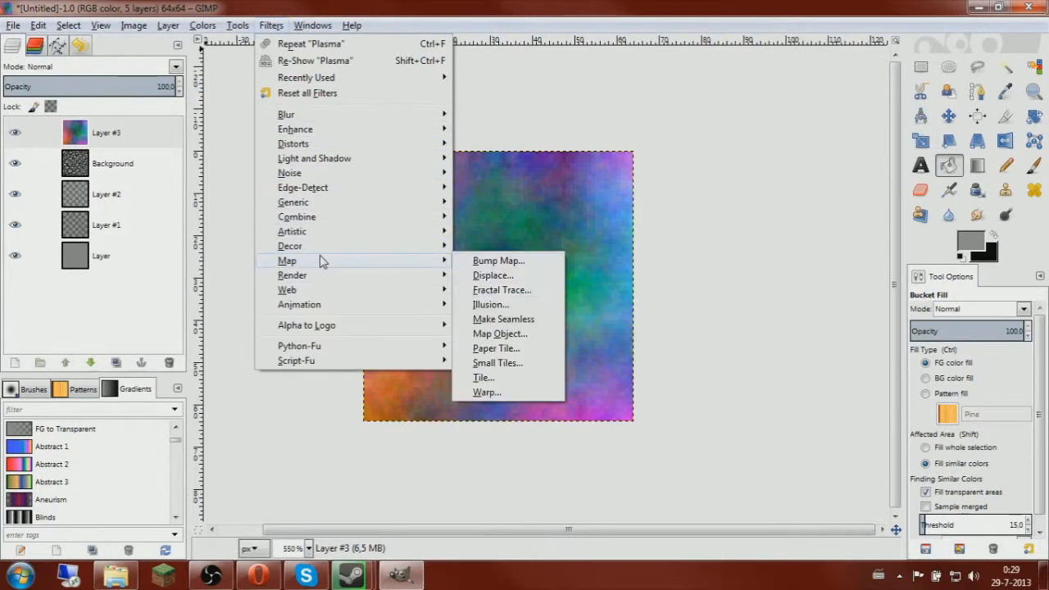
click(515, 322)
Colorize the plasma layer dark brown with hue 24, saturation 29 and lightness -46
click(204, 25)
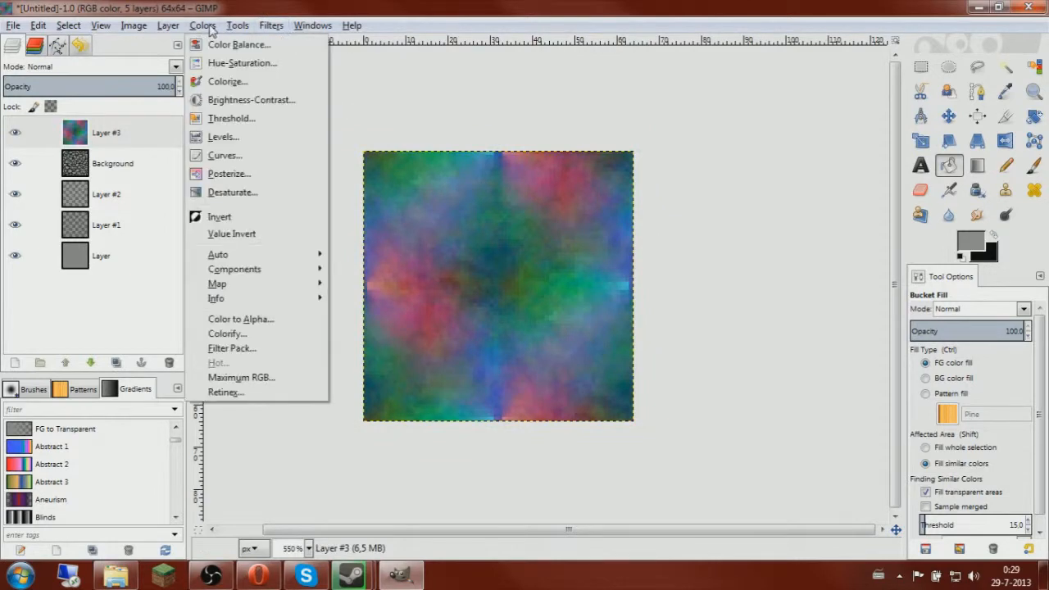
click(226, 83)
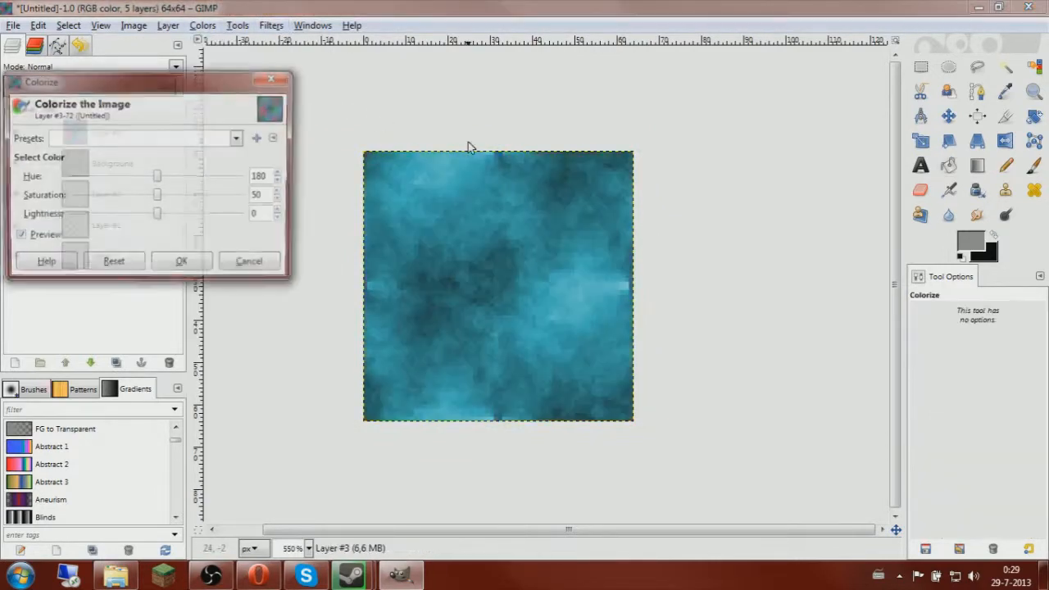
drag(161, 180, 87, 233)
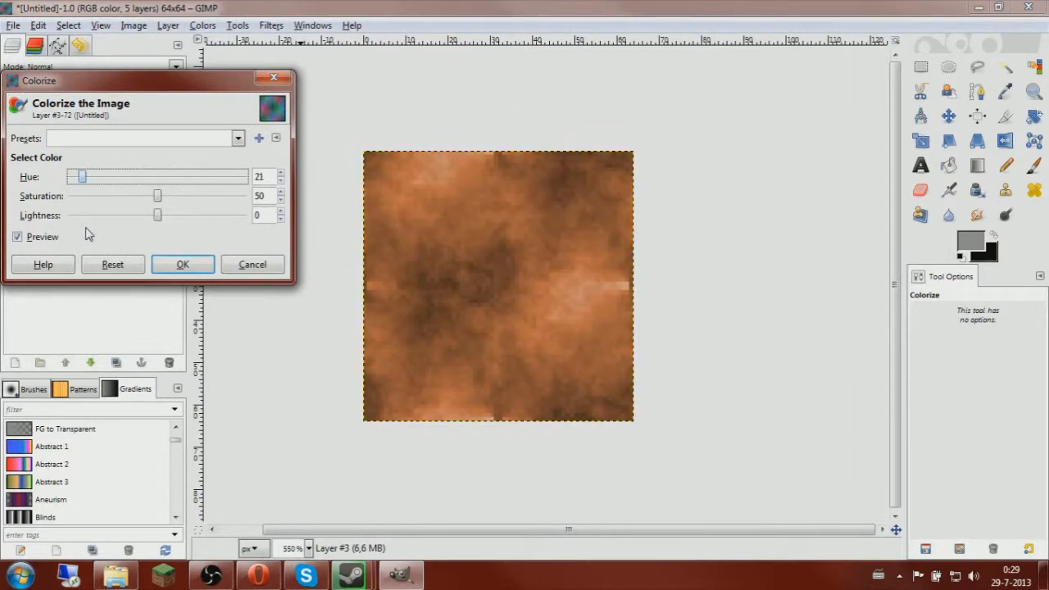
drag(160, 197, 121, 235)
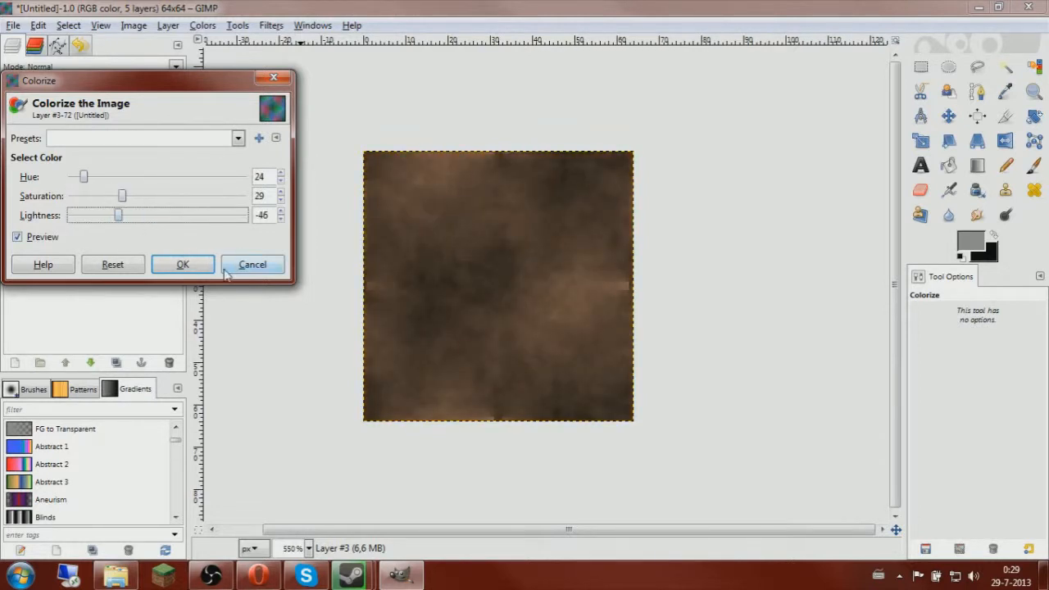
click(197, 264)
Set the brown plasma layer's blend mode to Overlay and check the tinted stones up close and from a distance
click(921, 66)
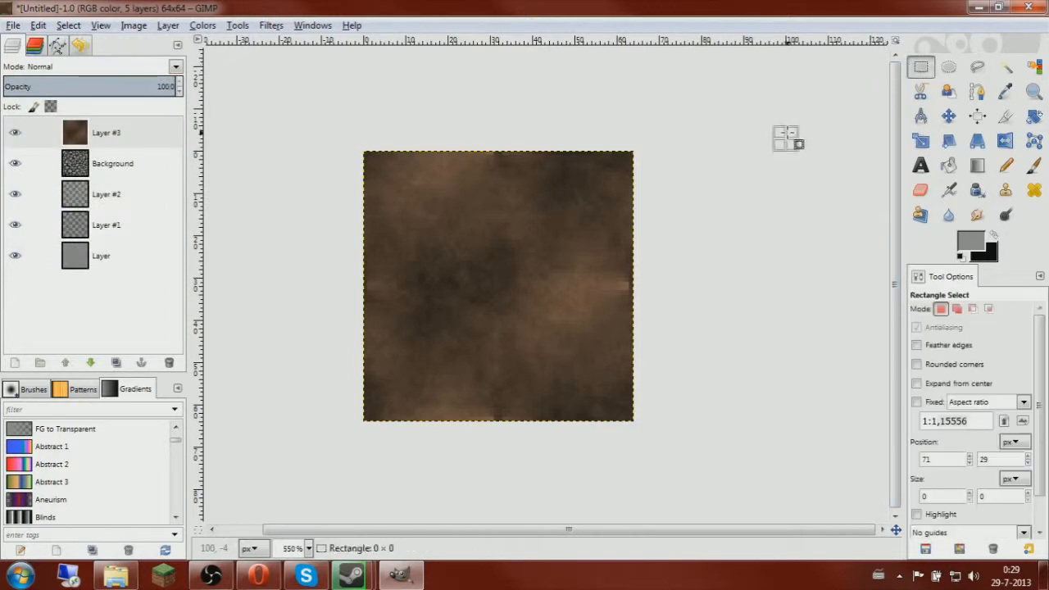
click(112, 138)
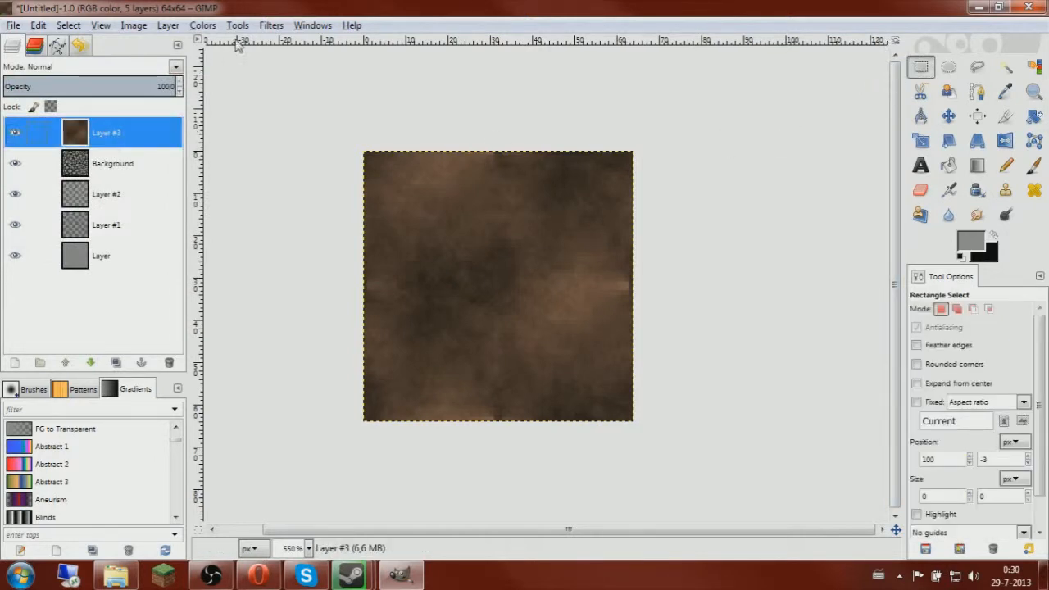
click(175, 66)
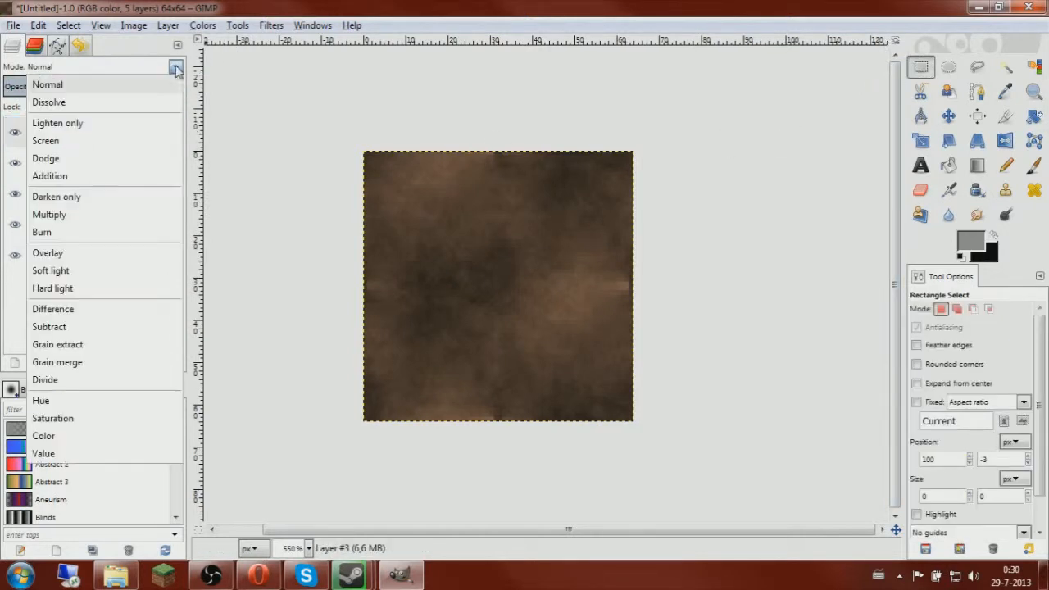
click(69, 258)
ctrl+scroll(492, 270, up, 4)
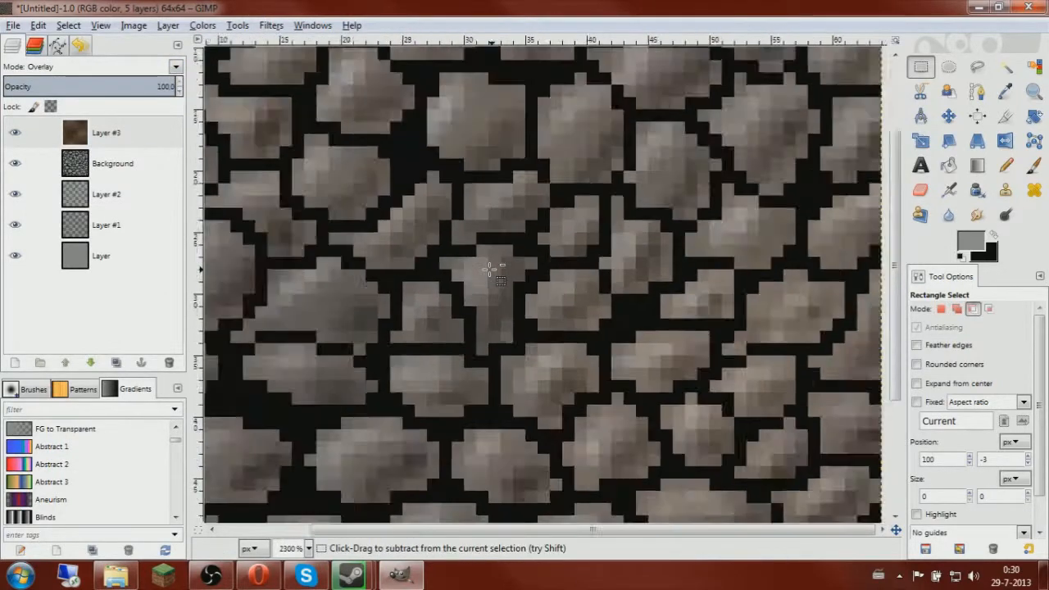
scroll(319, 272, down, 6)
scroll(518, 272, up, 5)
scroll(517, 273, down, 2)
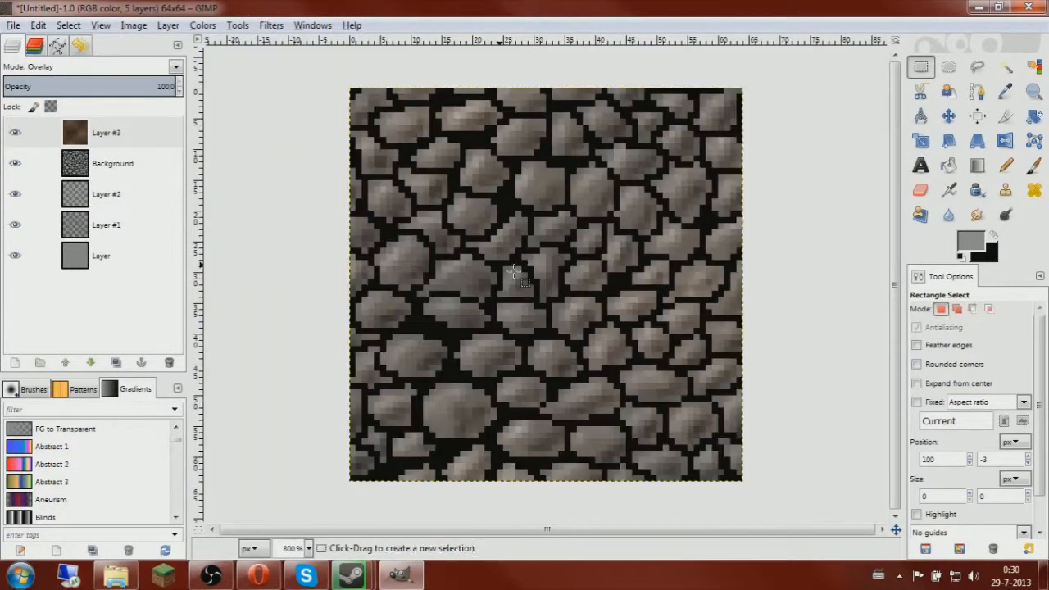
Lower the opacity of the Background outline layer to about 35.6, then select the grey base layer
click(131, 163)
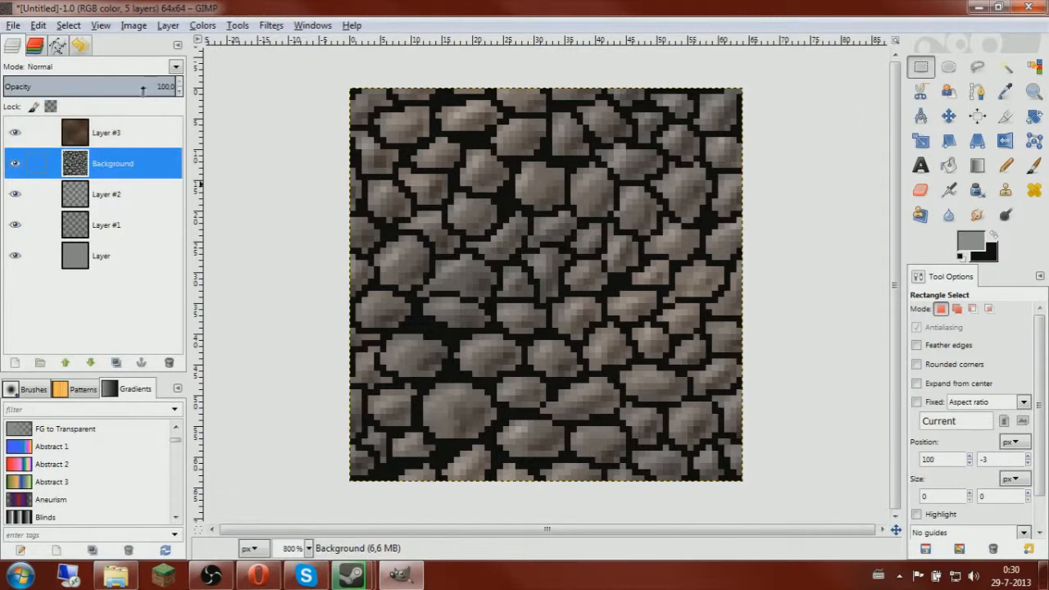
drag(157, 86, 69, 107)
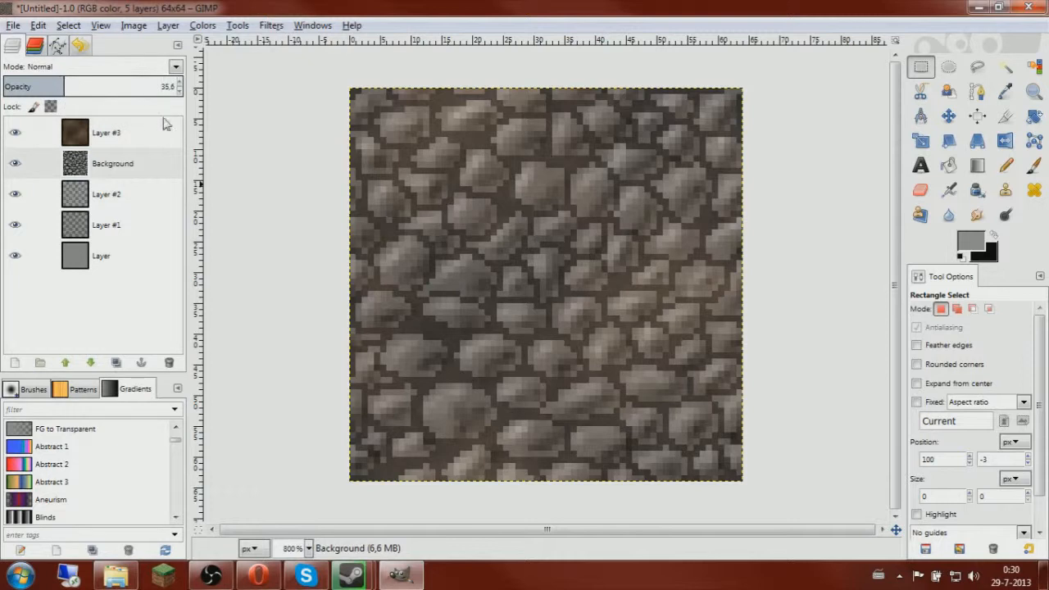
click(136, 266)
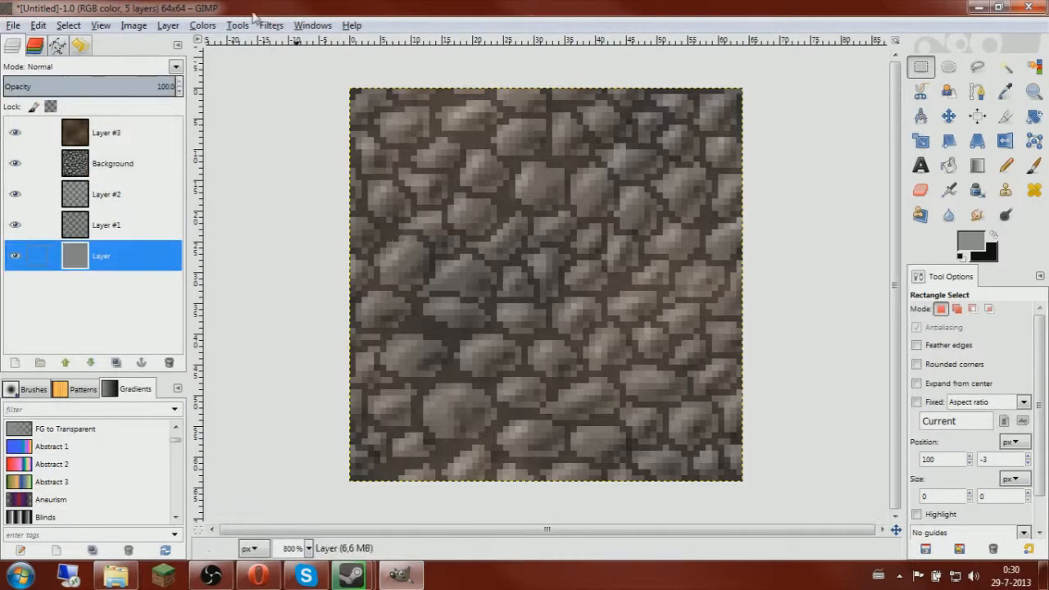
click(202, 26)
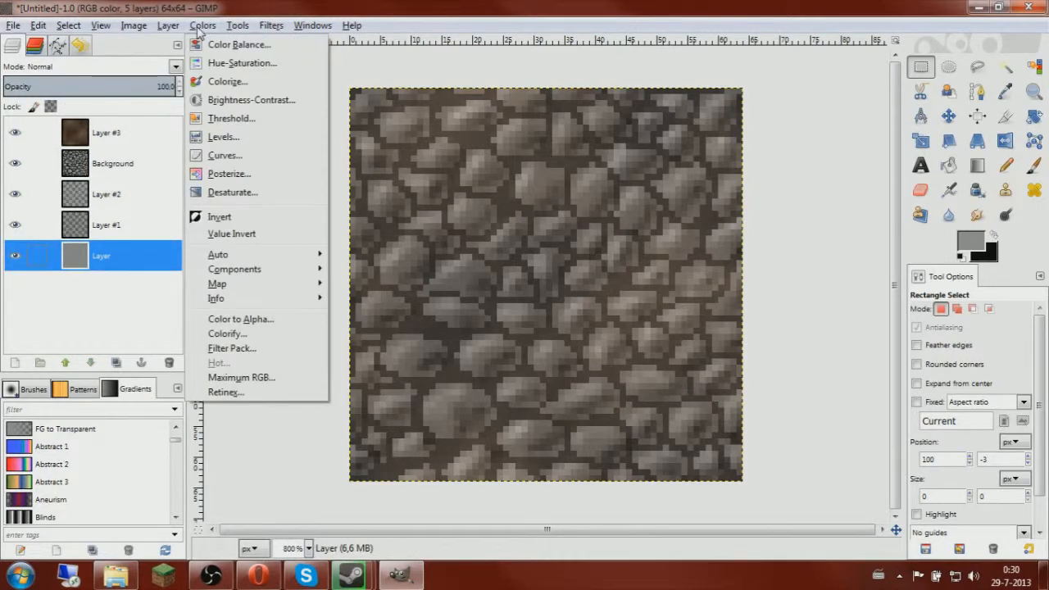
click(202, 27)
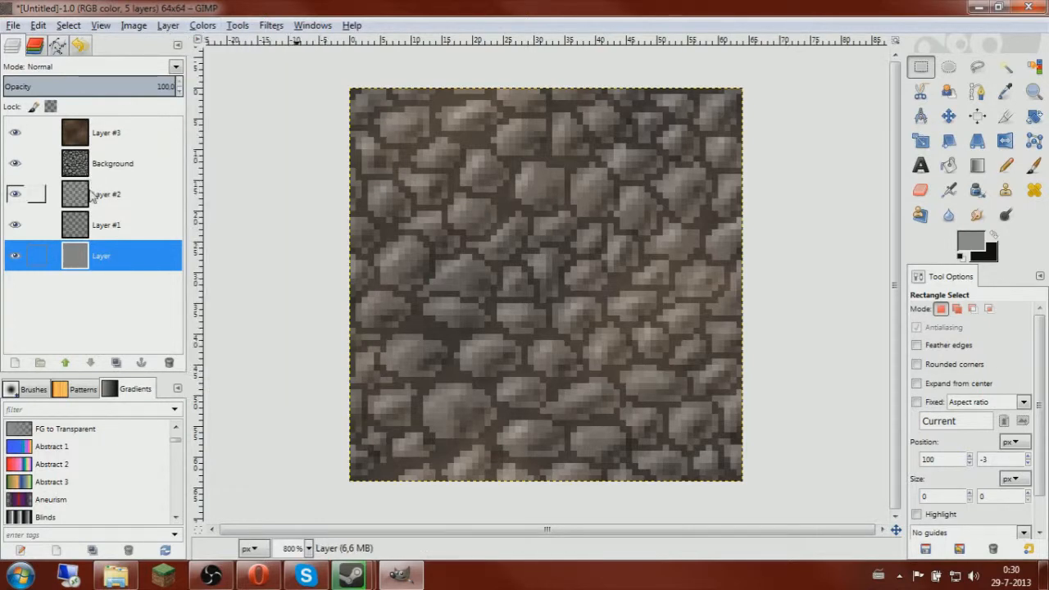
Set the blend modes of Layer #2 and Layer #1 to Overlay
click(32, 194)
click(175, 66)
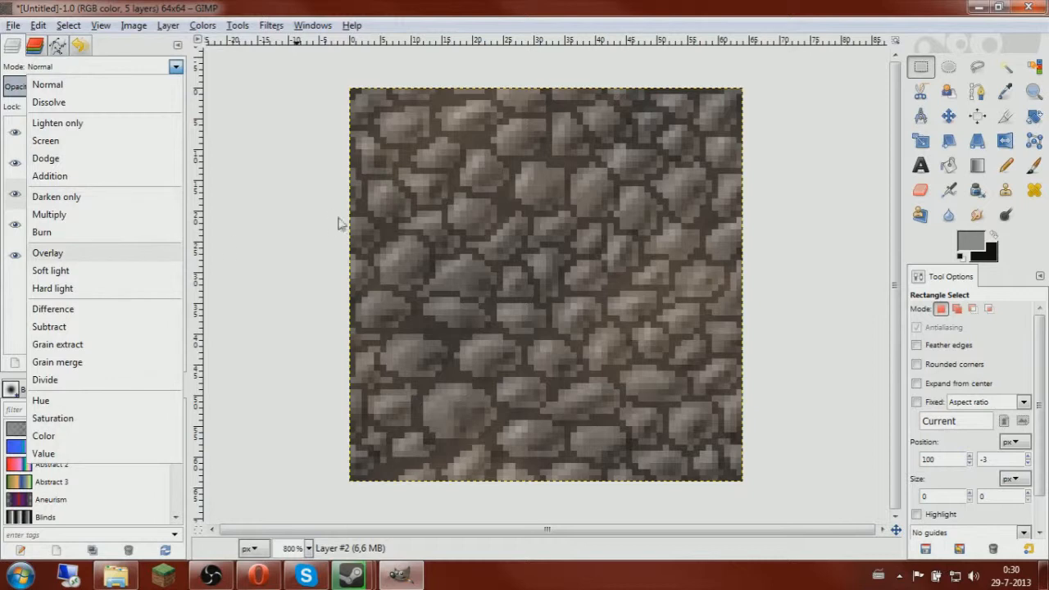
click(87, 254)
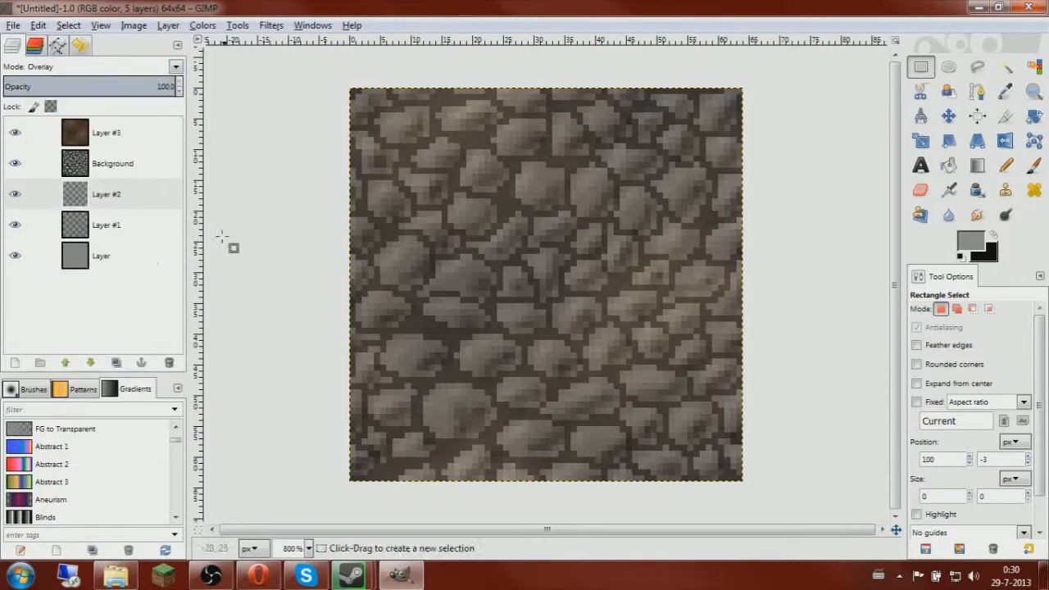
click(107, 224)
click(176, 67)
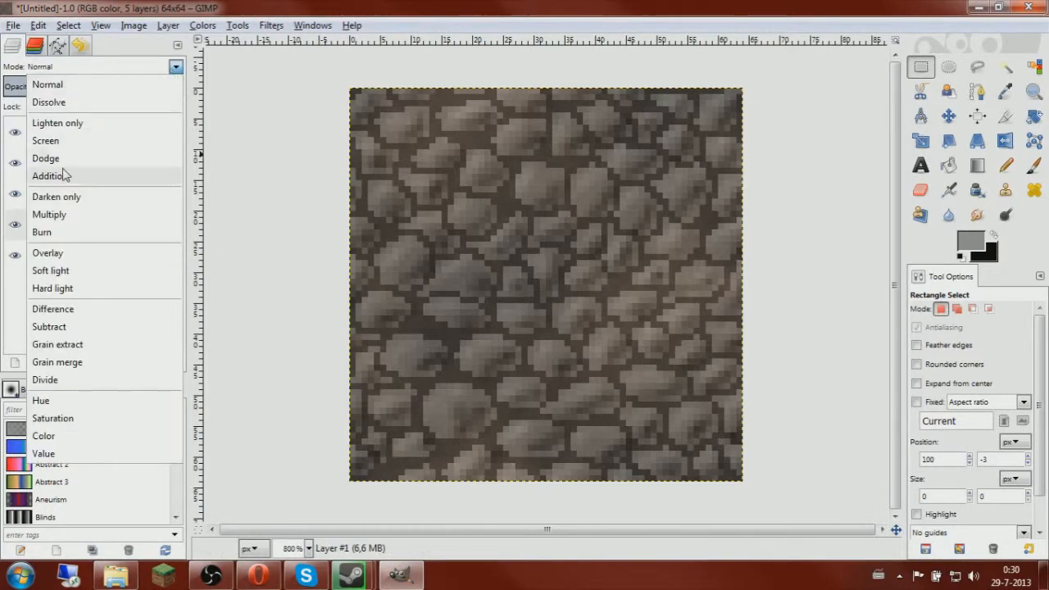
click(60, 253)
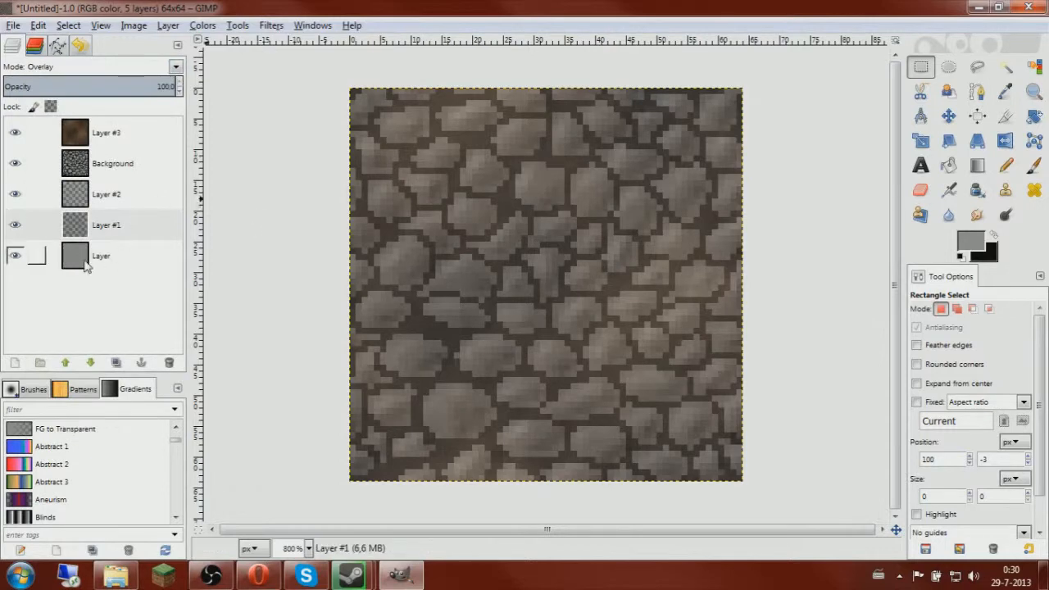
click(36, 256)
click(203, 25)
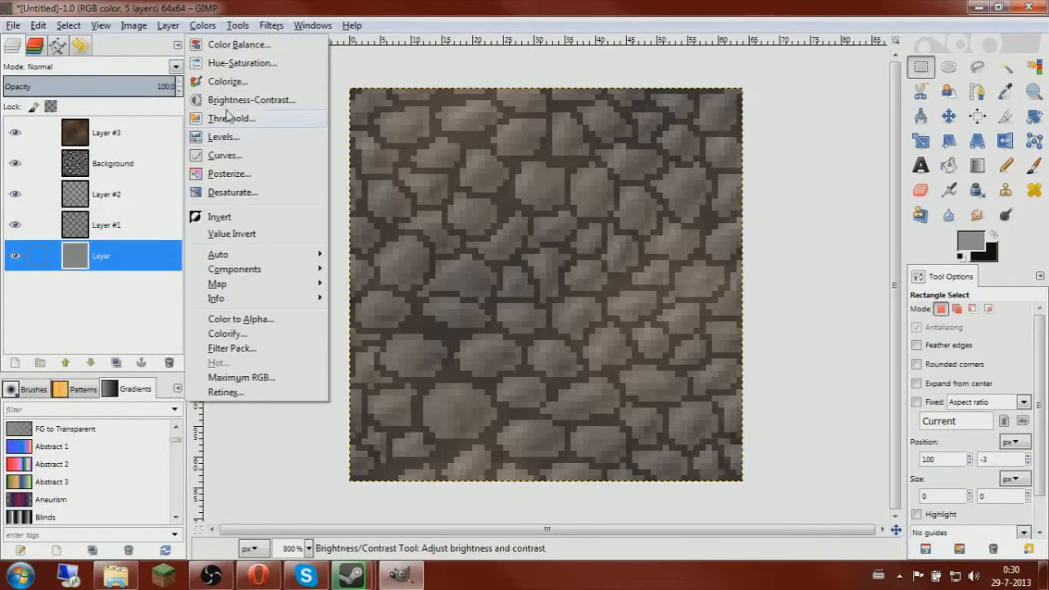
click(225, 83)
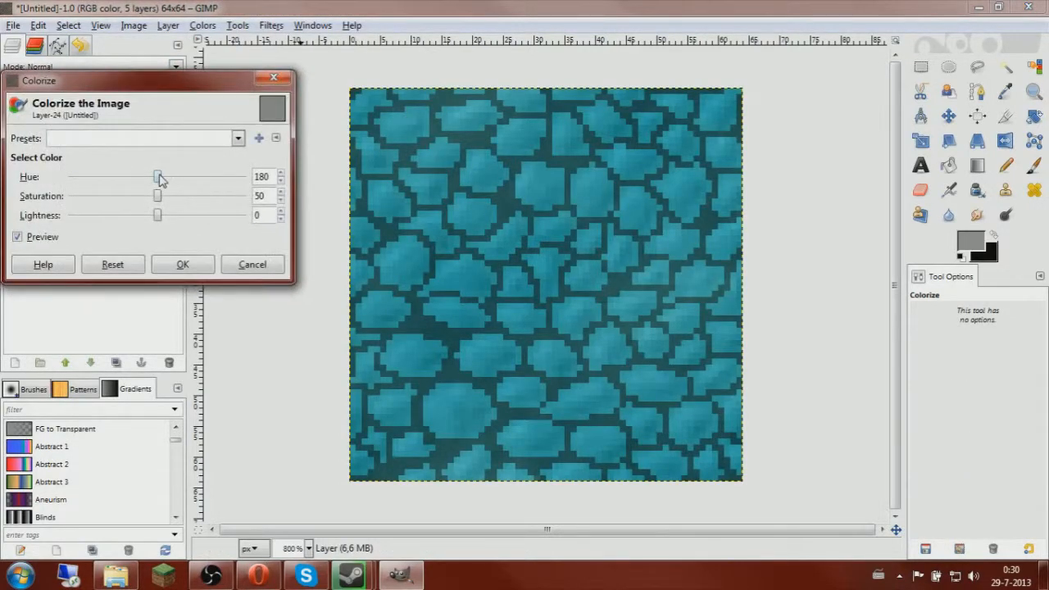
drag(160, 178, 90, 179)
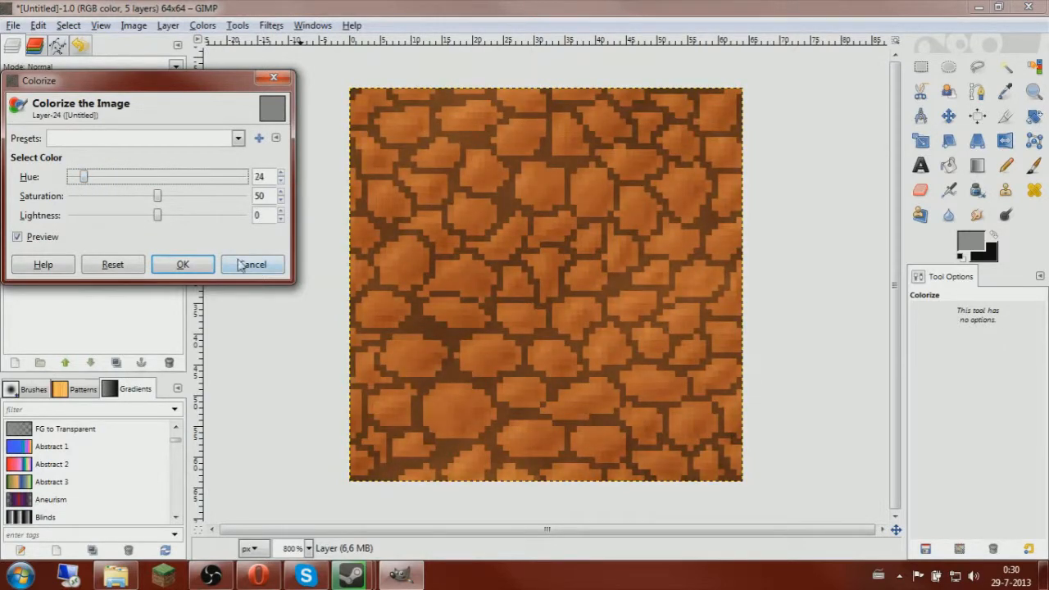
click(240, 264)
Render Difference Clouds on the grey base layer with random seed 0, detail 1 and X and Y size 4,0
click(270, 25)
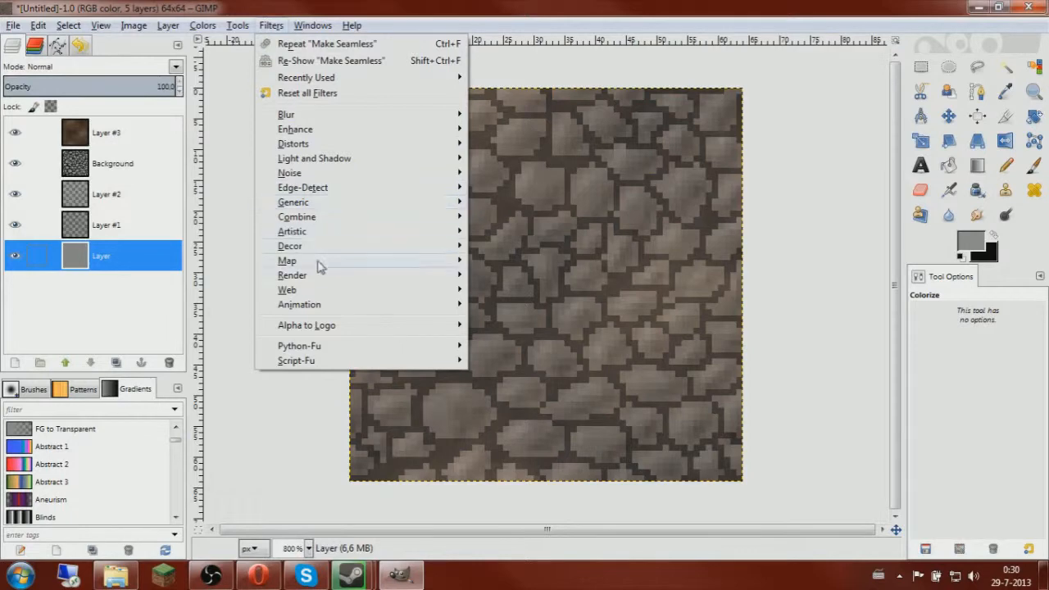
mouse_move(313, 265)
mouse_move(518, 281)
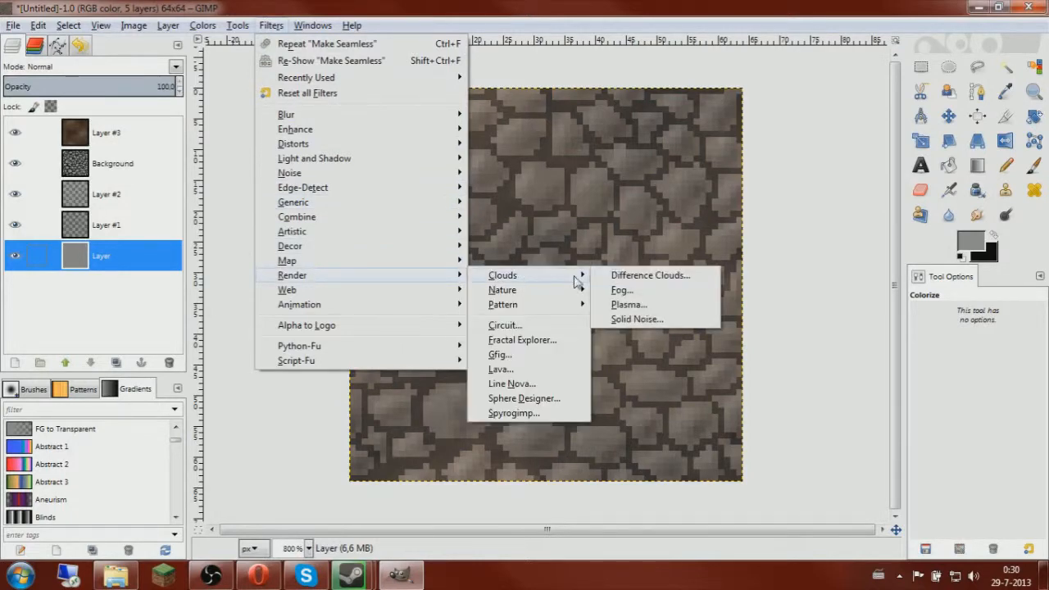
click(648, 278)
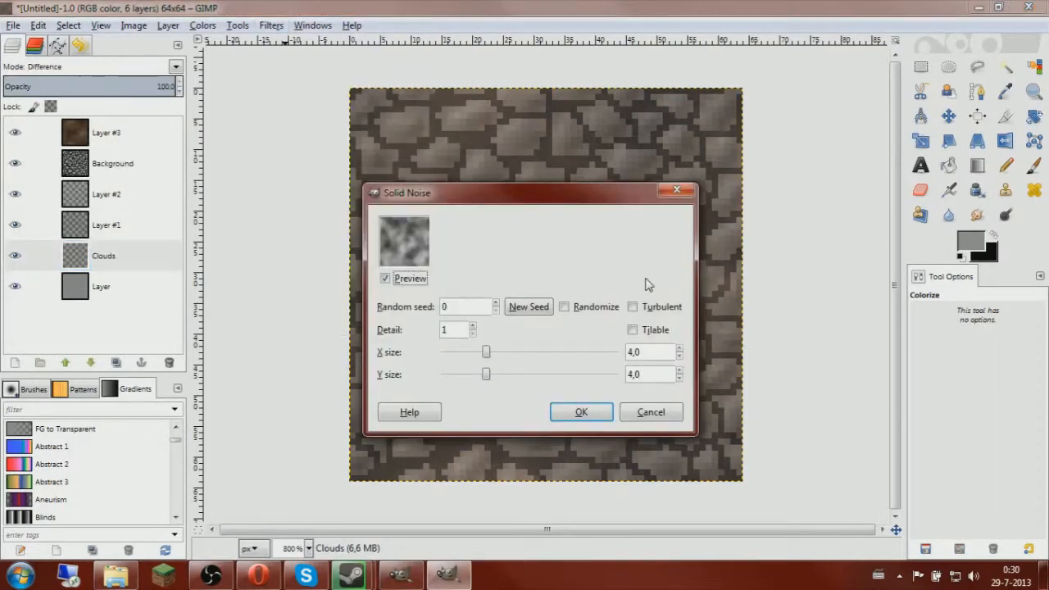
click(582, 413)
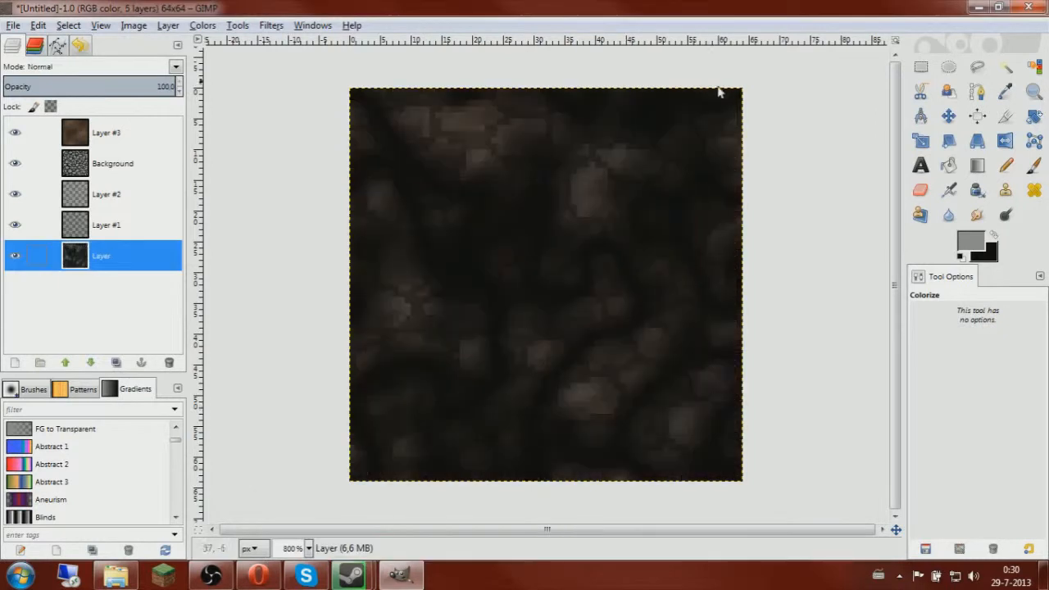
Apply the Make Seamless filter to the clouded base layer
click(274, 25)
mouse_move(312, 261)
click(554, 319)
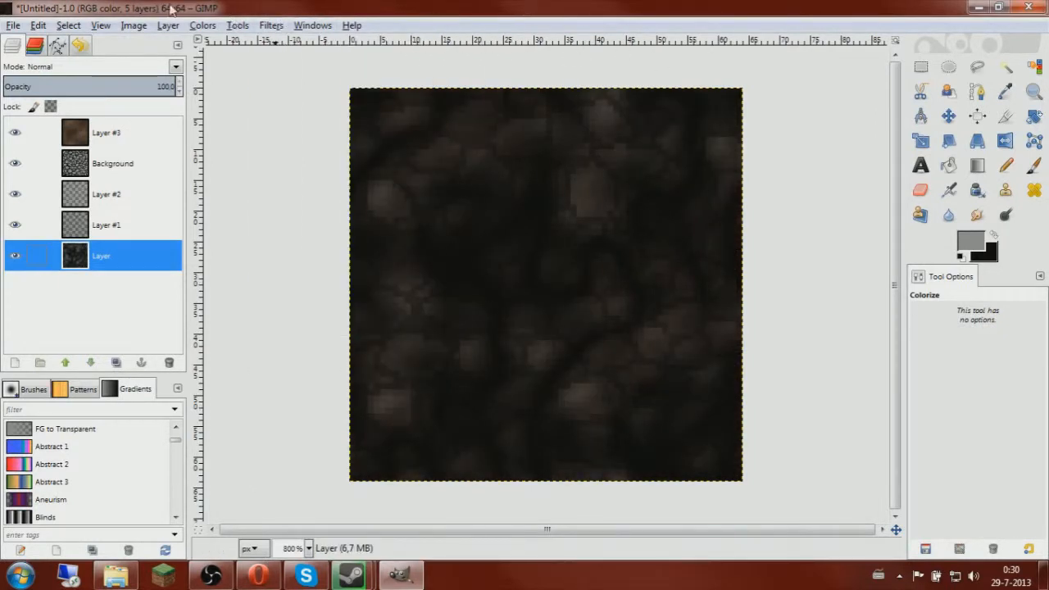
click(202, 25)
click(244, 155)
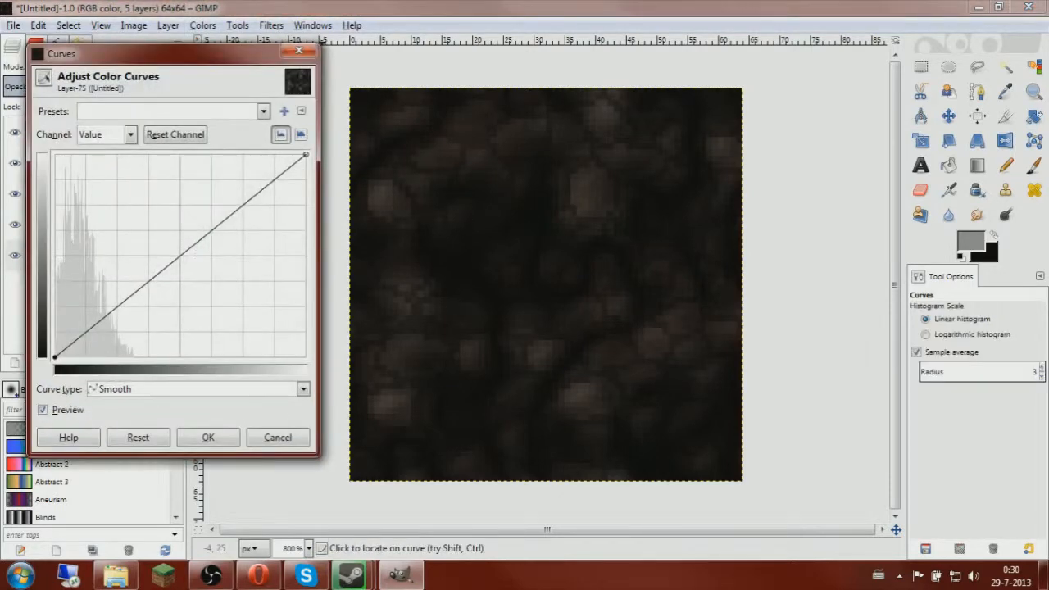
drag(145, 204, 122, 201)
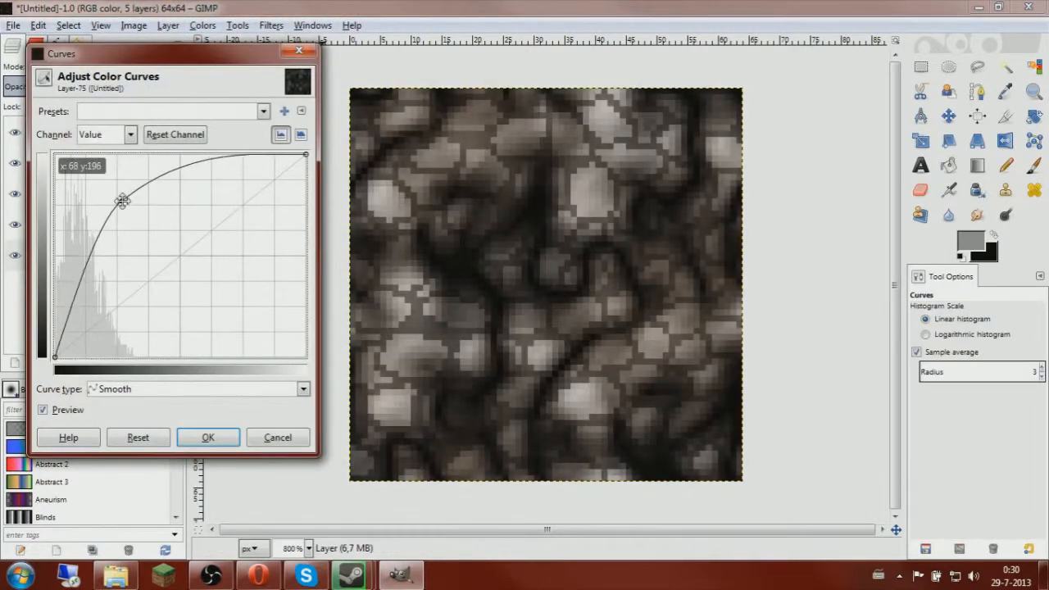
click(278, 437)
Brighten the clouded base layer with Hue-Saturation by setting the master lightness to 74
click(202, 25)
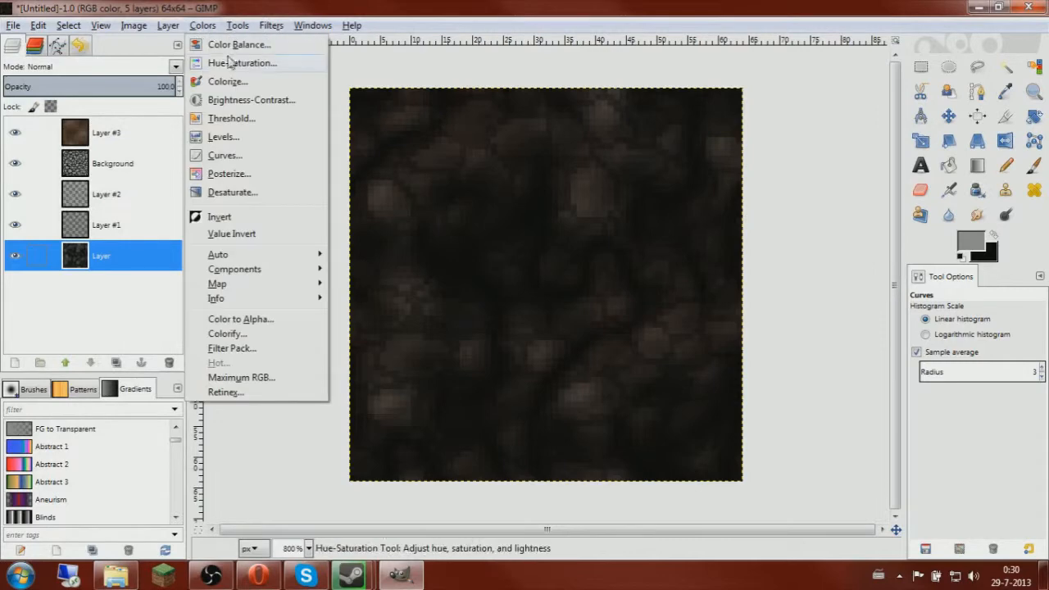
click(230, 62)
drag(763, 428, 825, 437)
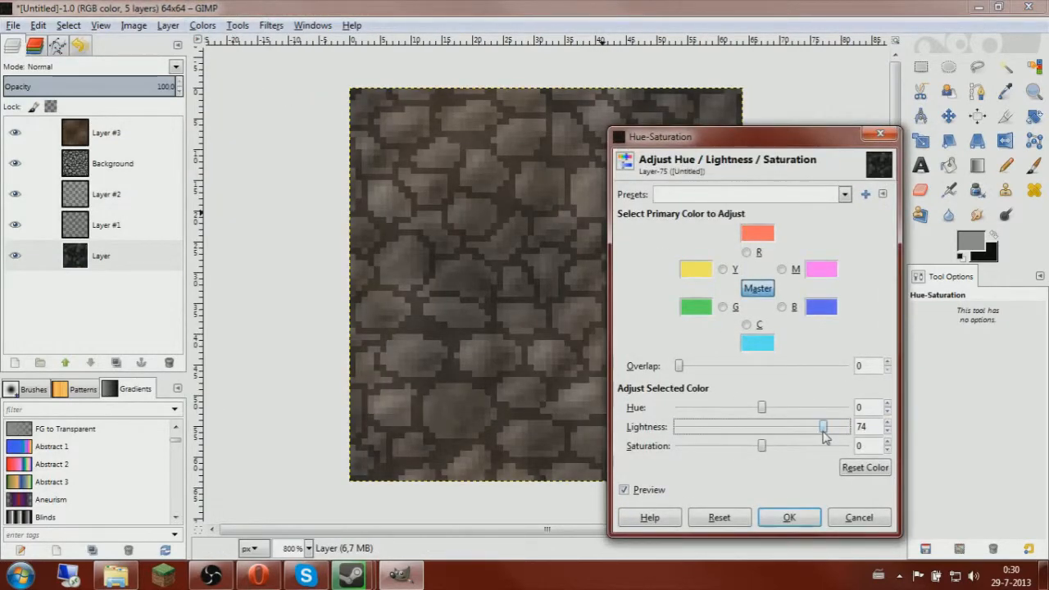
click(791, 518)
Darken the base layer's midtones with Curves by bending the Value curve down through about x 157, y 125
click(215, 24)
click(235, 161)
mouse_move(211, 265)
mouse_down()
mouse_move(130, 204)
mouse_move(234, 278)
mouse_move(210, 258)
mouse_up()
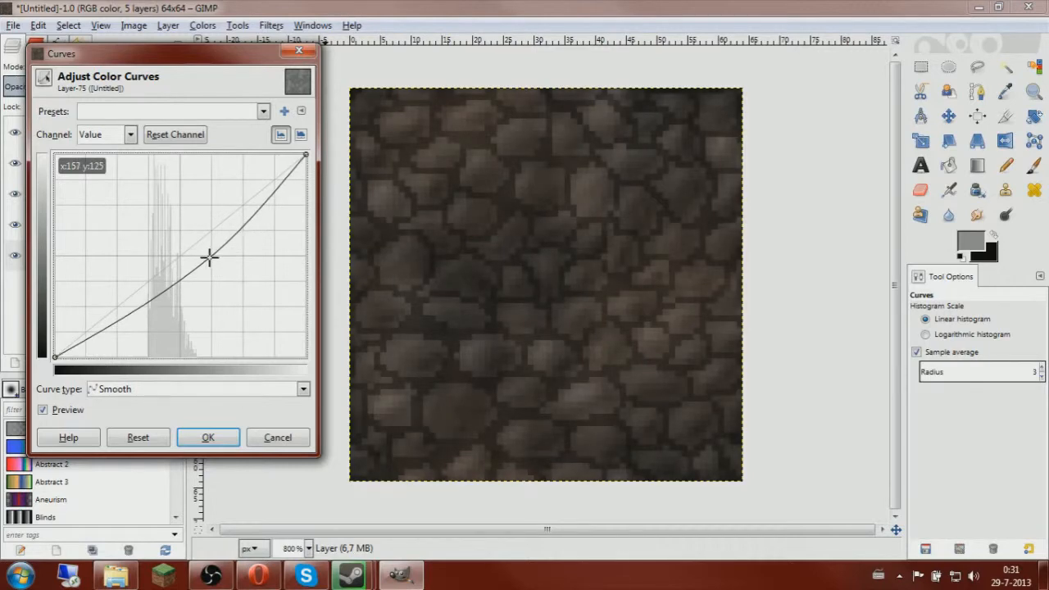
click(209, 438)
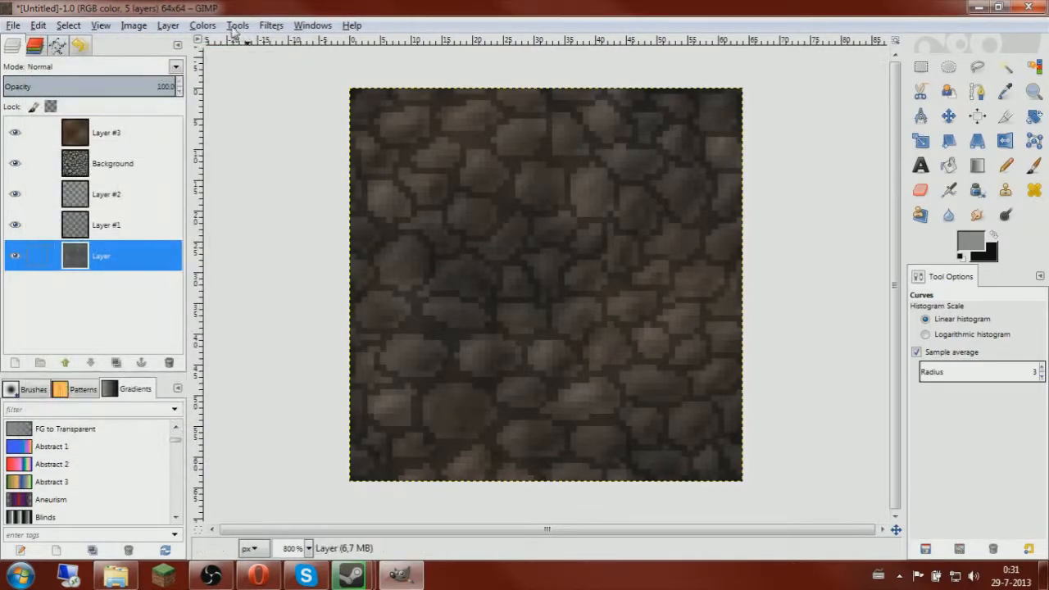
Colorize the base layer brown with hue 32 and saturation 24
click(202, 25)
click(226, 82)
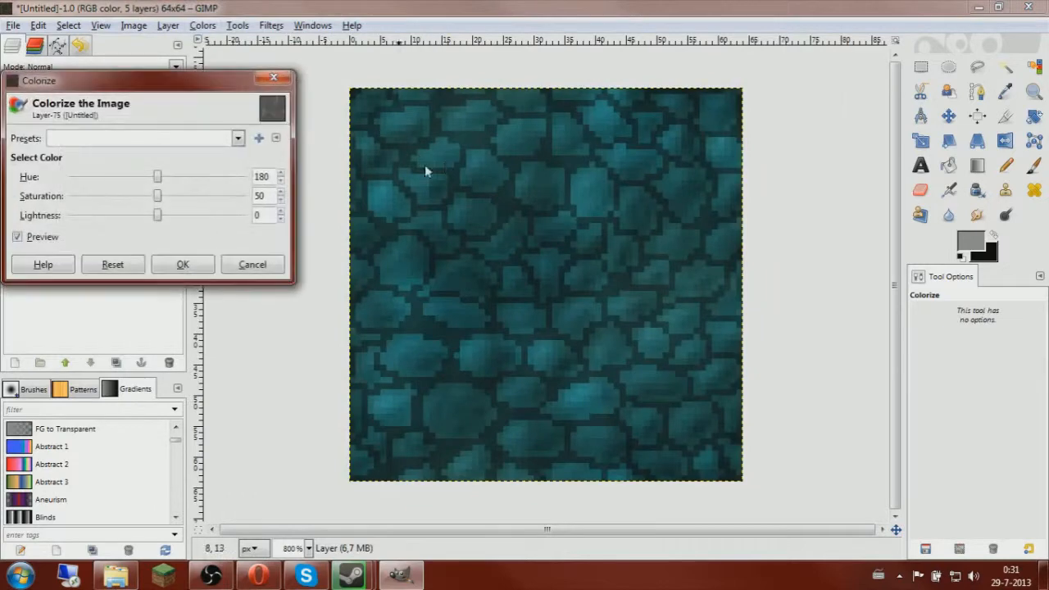
drag(153, 177, 96, 193)
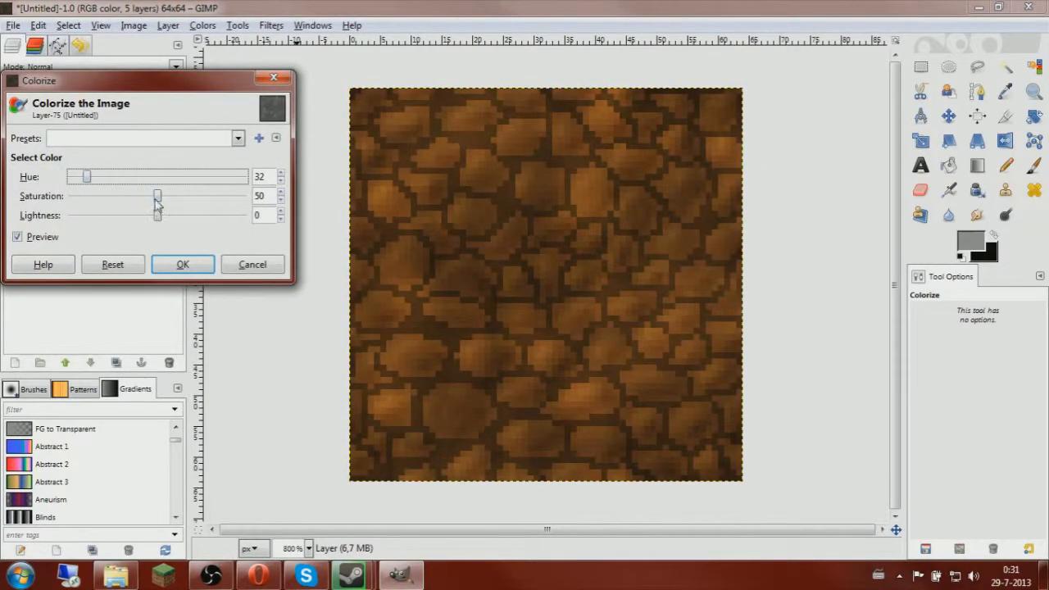
drag(158, 200, 113, 201)
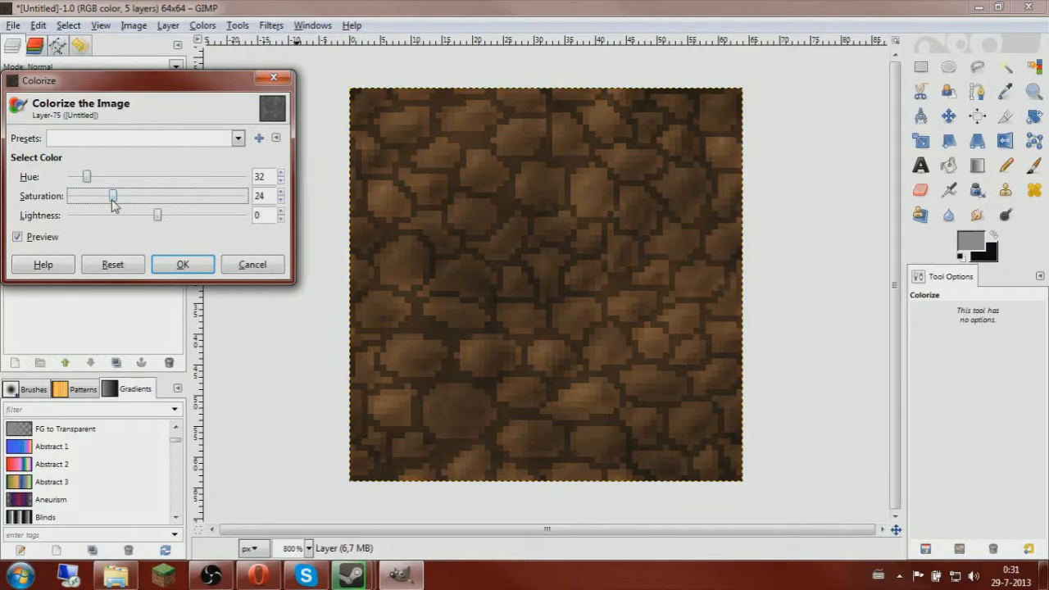
Set the Colorize lightness to -5 and apply the adjustment to the lowest layer
mouse_move(160, 220)
mouse_down()
mouse_move(177, 218)
mouse_move(134, 217)
mouse_move(184, 216)
mouse_move(165, 221)
mouse_up()
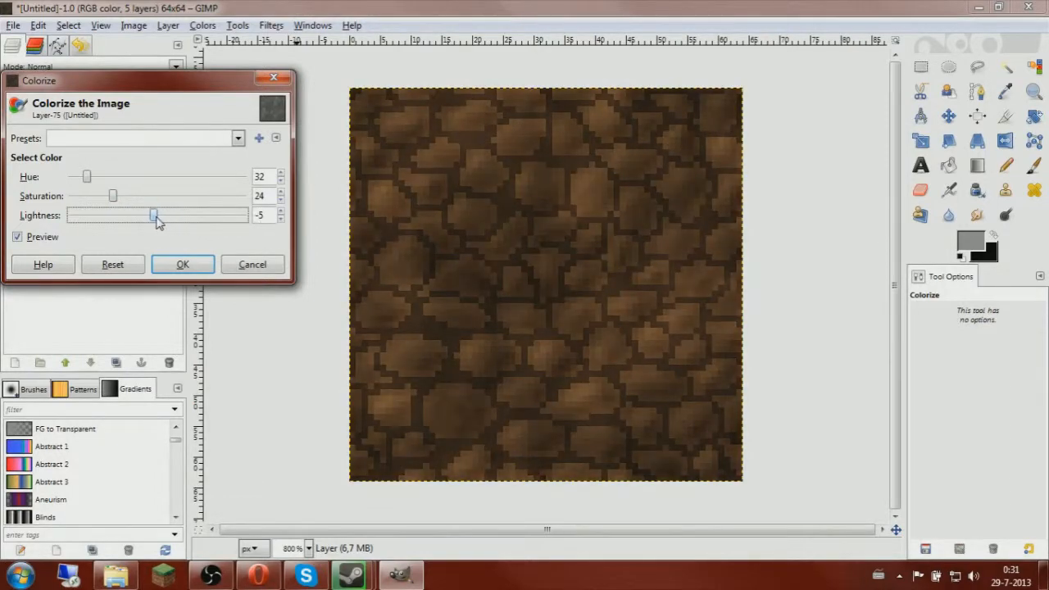
click(183, 265)
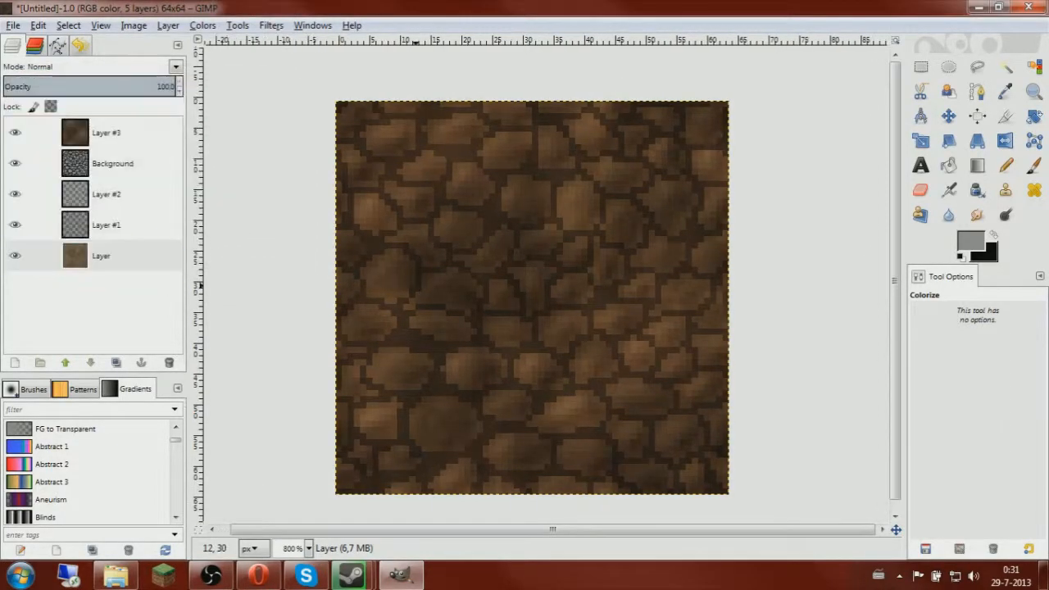
Examine the stone texture's pixels and the dark gaps between the stones up close
scroll(371, 284, up, 1)
click(104, 168)
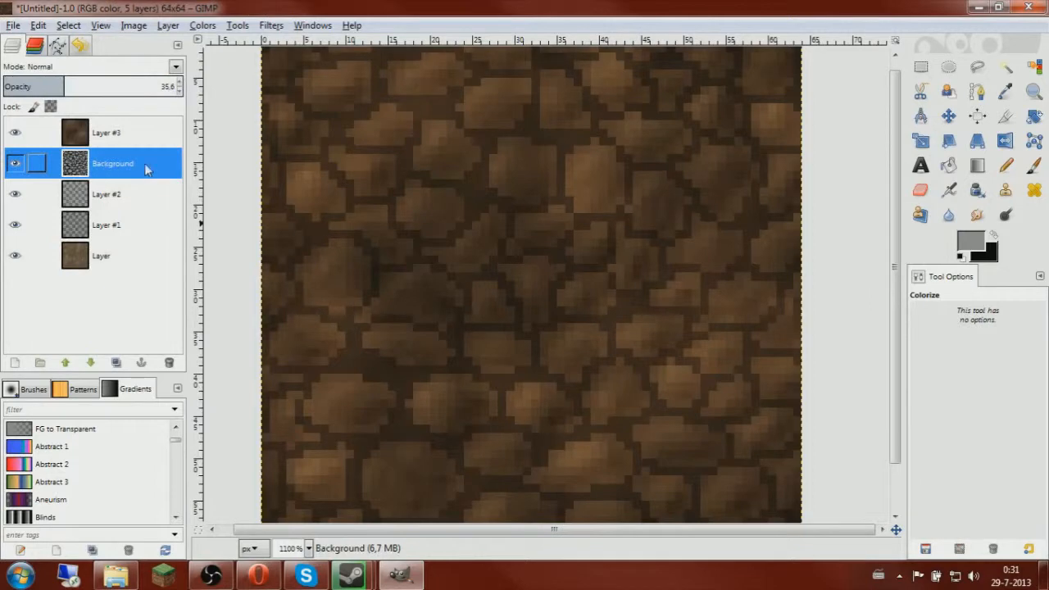
scroll(523, 230, up, 5)
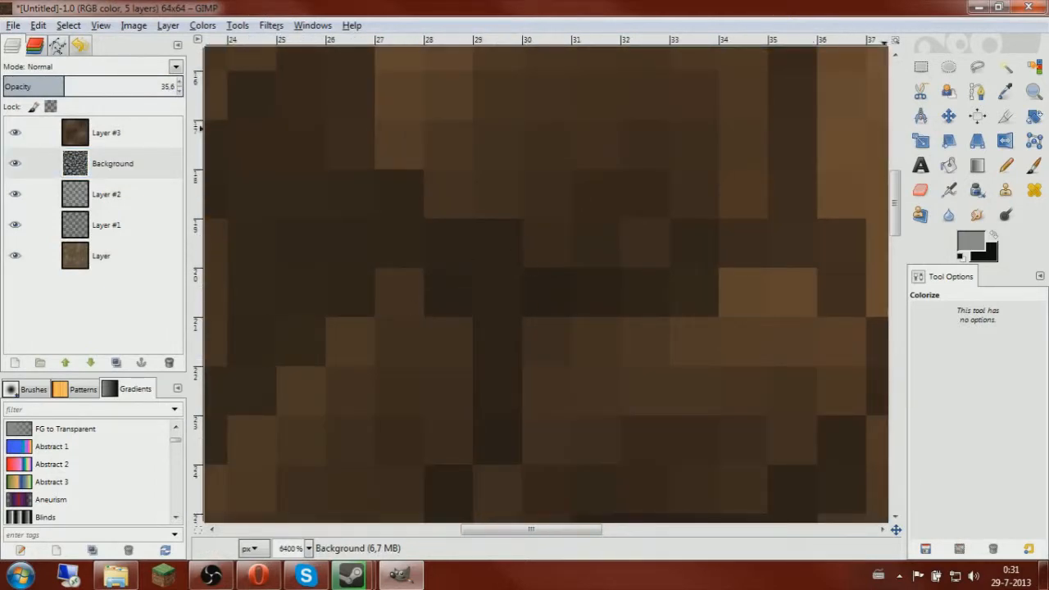
click(922, 67)
scroll(721, 145, down, 1)
scroll(553, 227, up, 2)
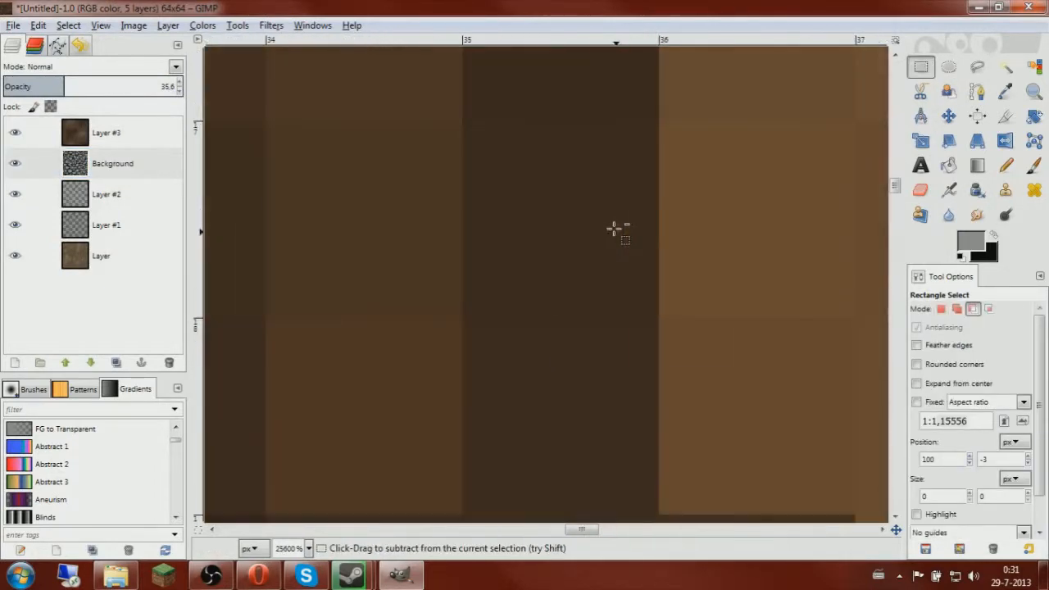
scroll(597, 228, down, 2)
scroll(597, 228, down, 5)
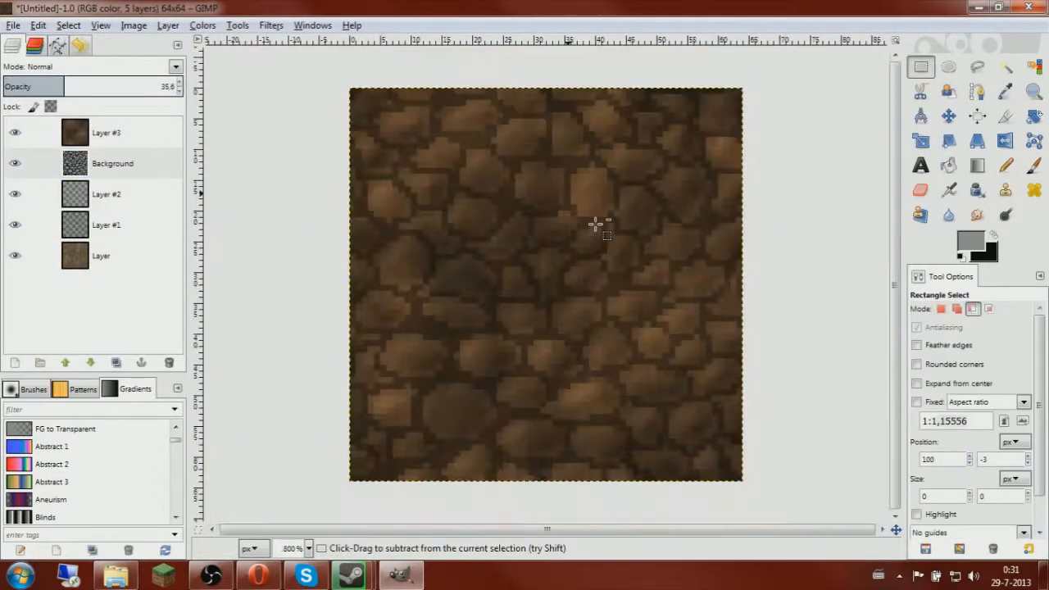
Duplicate the Background layer and apply a Gaussian Blur with a 3 px radius to the copy
click(117, 168)
right_click(145, 164)
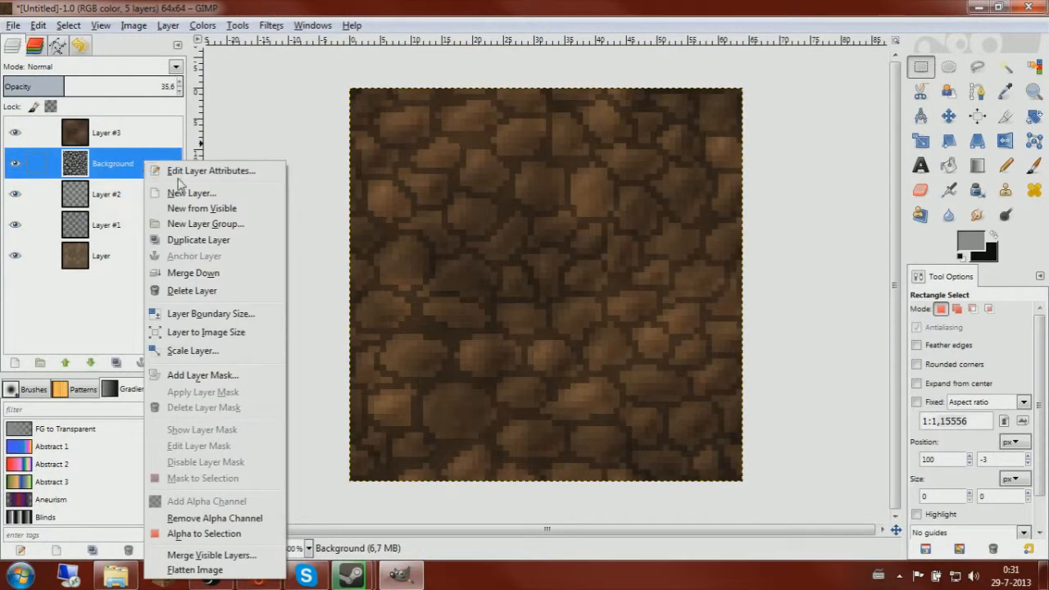
click(201, 240)
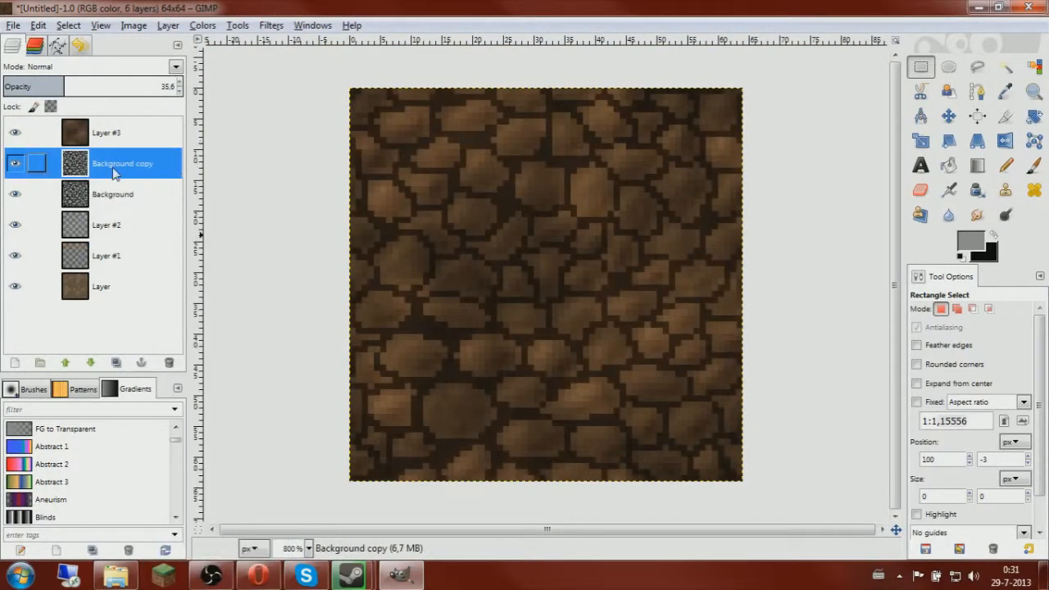
click(272, 26)
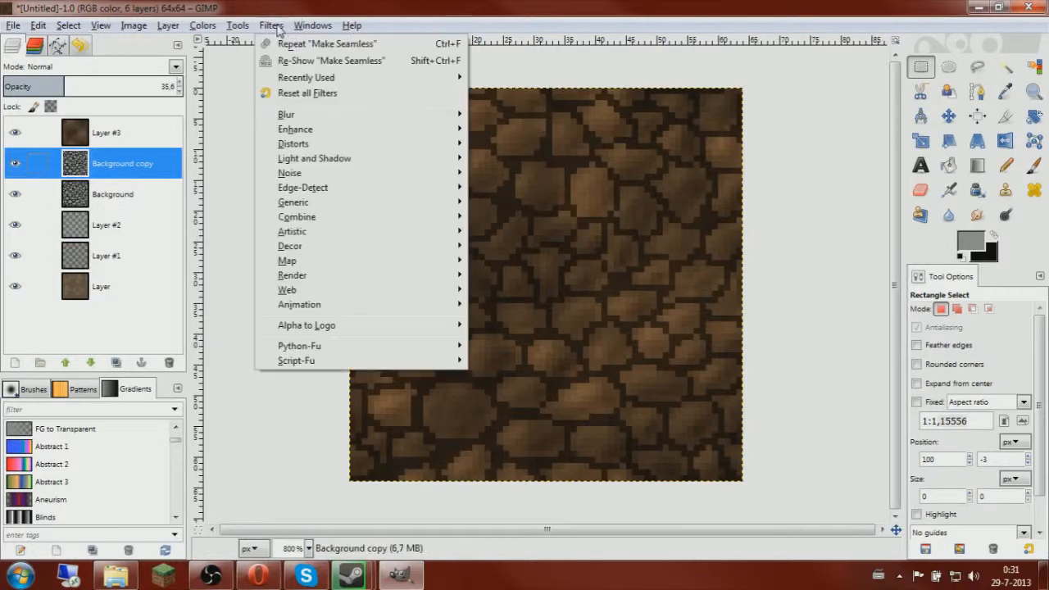
mouse_move(345, 115)
click(538, 133)
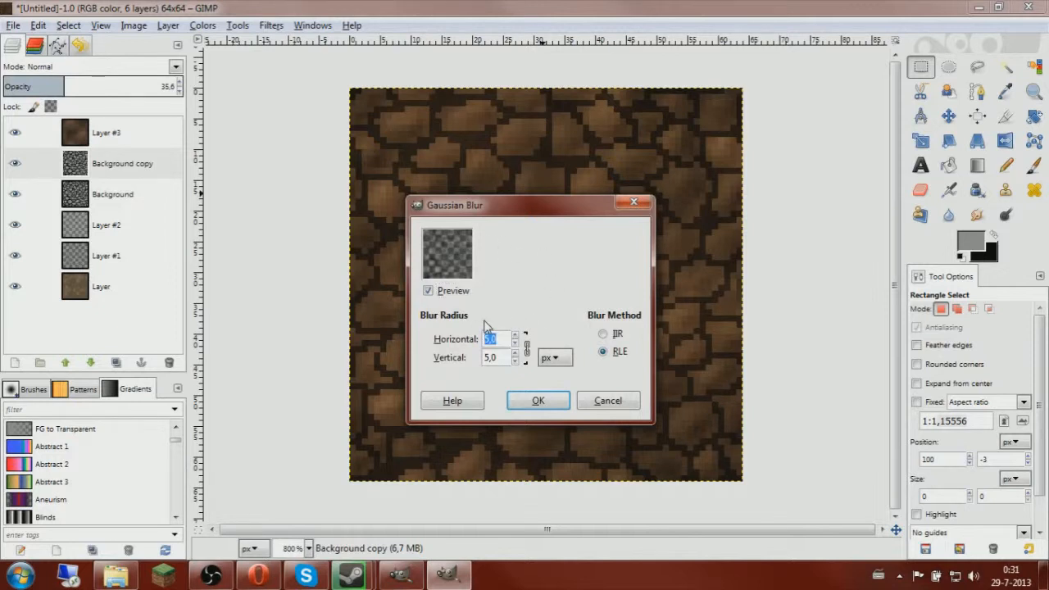
click(564, 399)
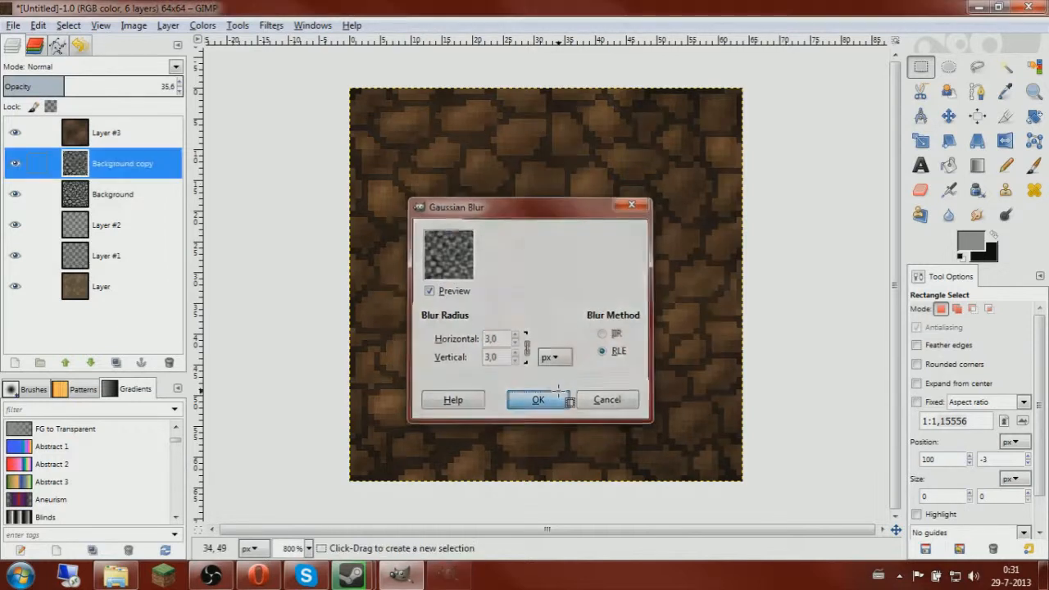
Switch the blurred Background copy layer to Overlay mode and set its opacity to about 67.6
click(136, 69)
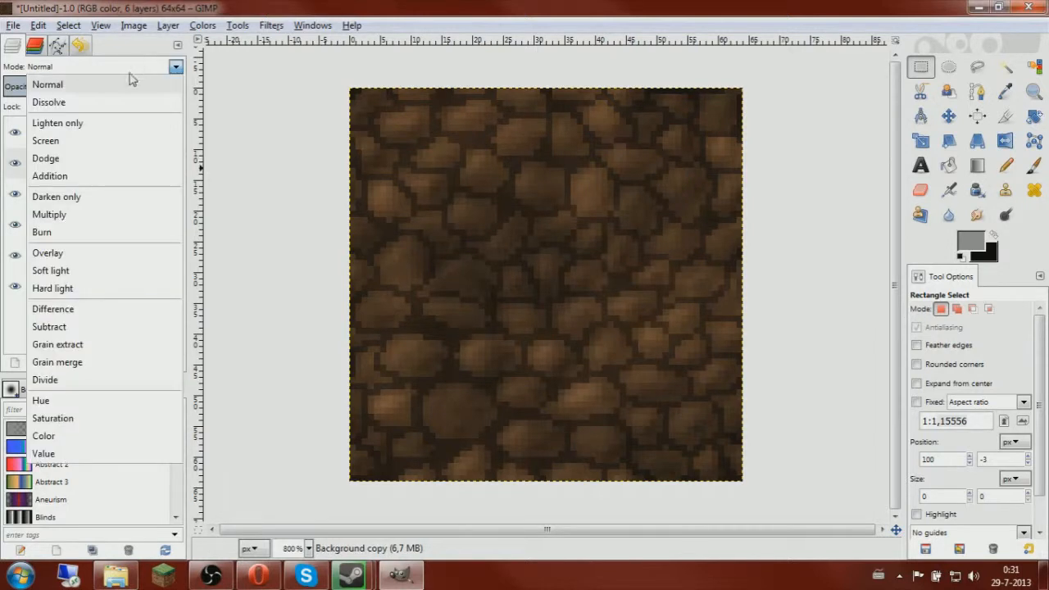
click(72, 256)
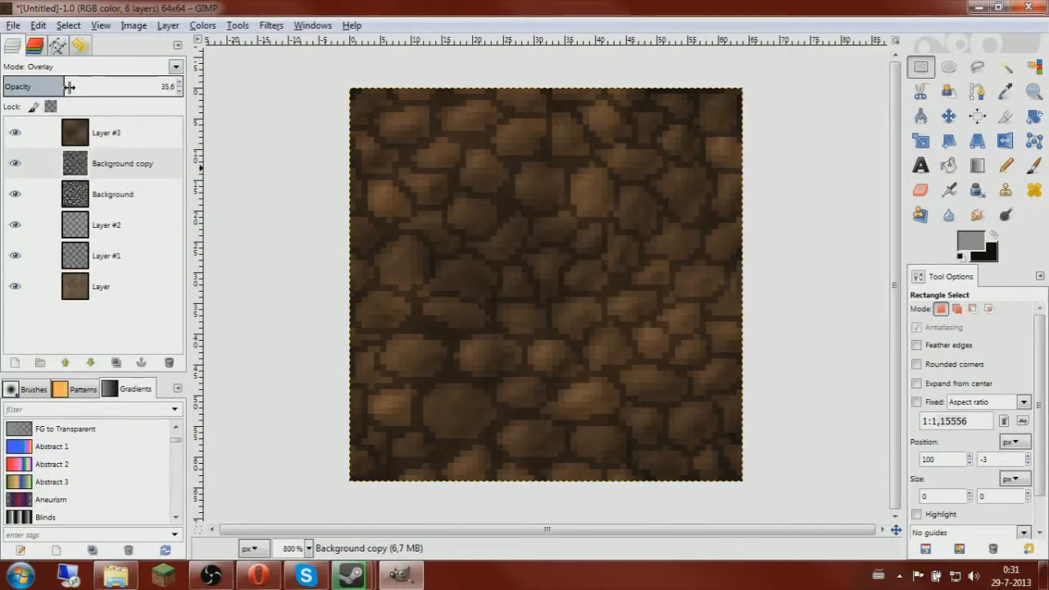
drag(64, 85, 428, 120)
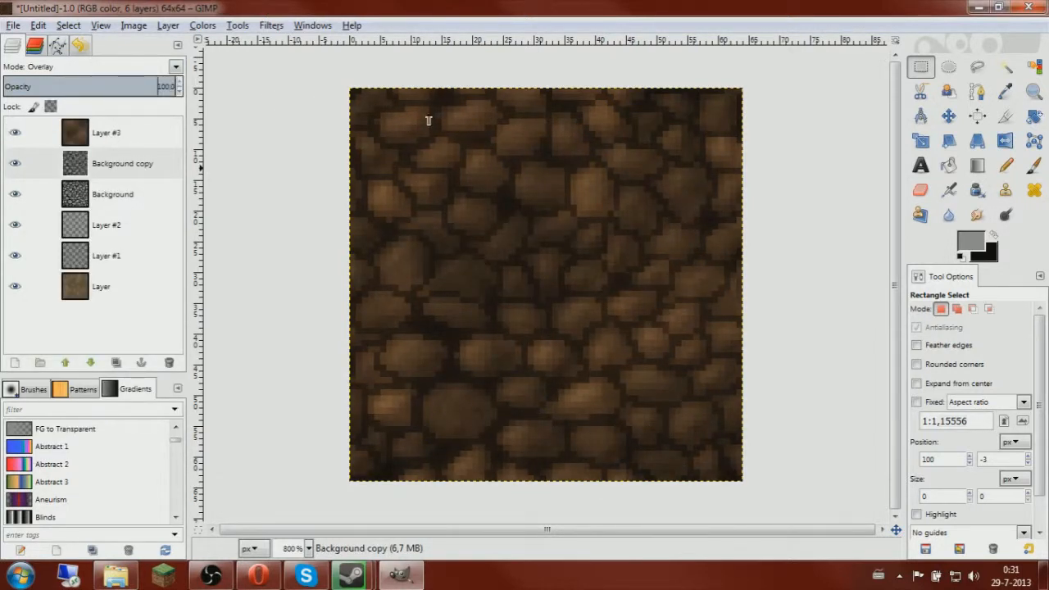
scroll(574, 217, up, 3)
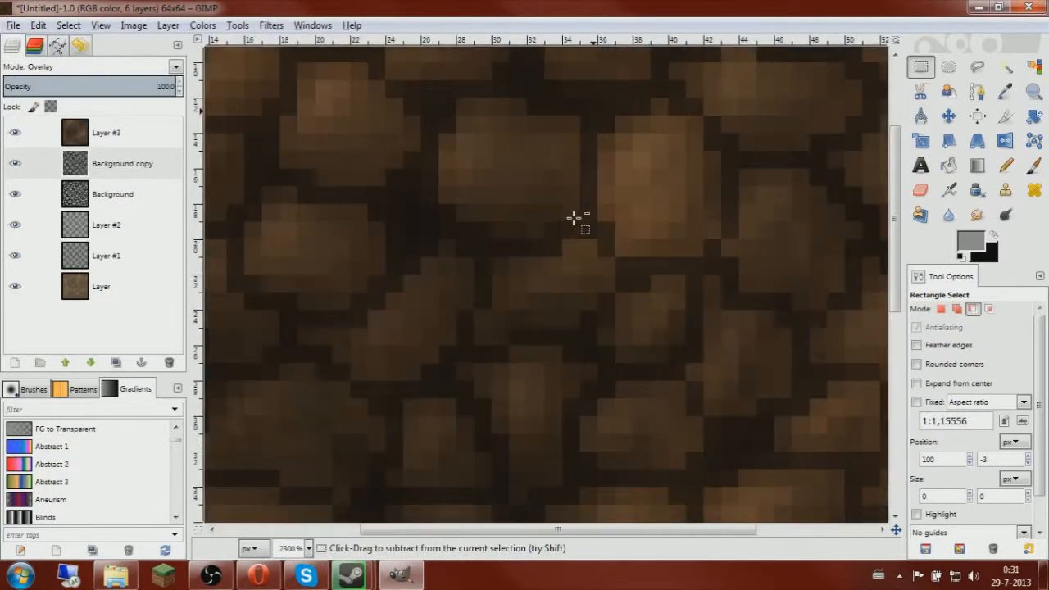
scroll(574, 218, down, 2)
drag(176, 87, 119, 109)
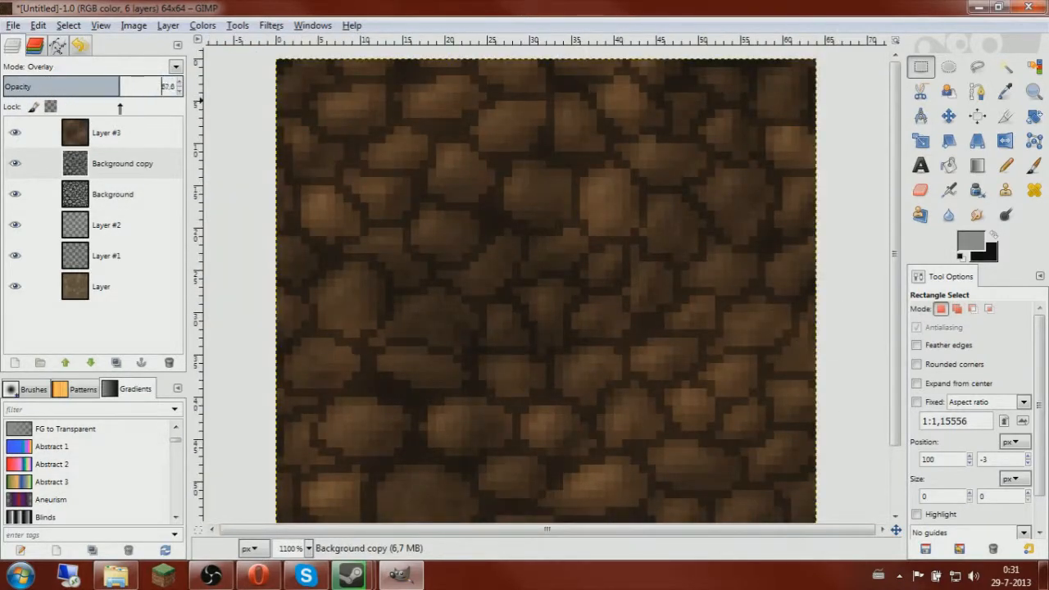
Lower the opacity of the original Background layer to 13.8 and check the texture
click(116, 200)
drag(58, 85, 25, 88)
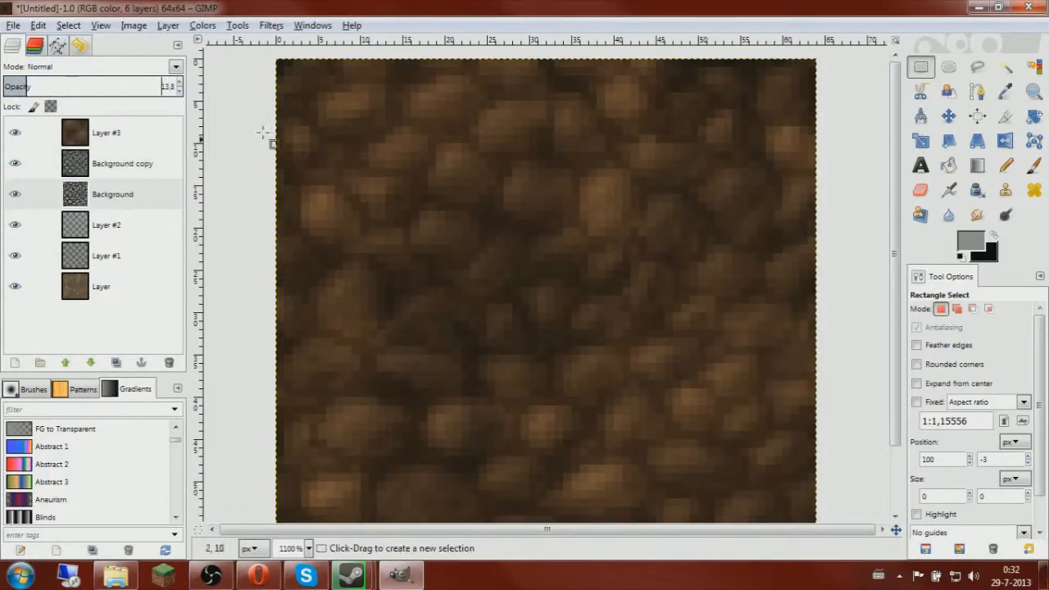
scroll(323, 204, down, 3)
scroll(461, 238, up, 5)
scroll(461, 239, down, 3)
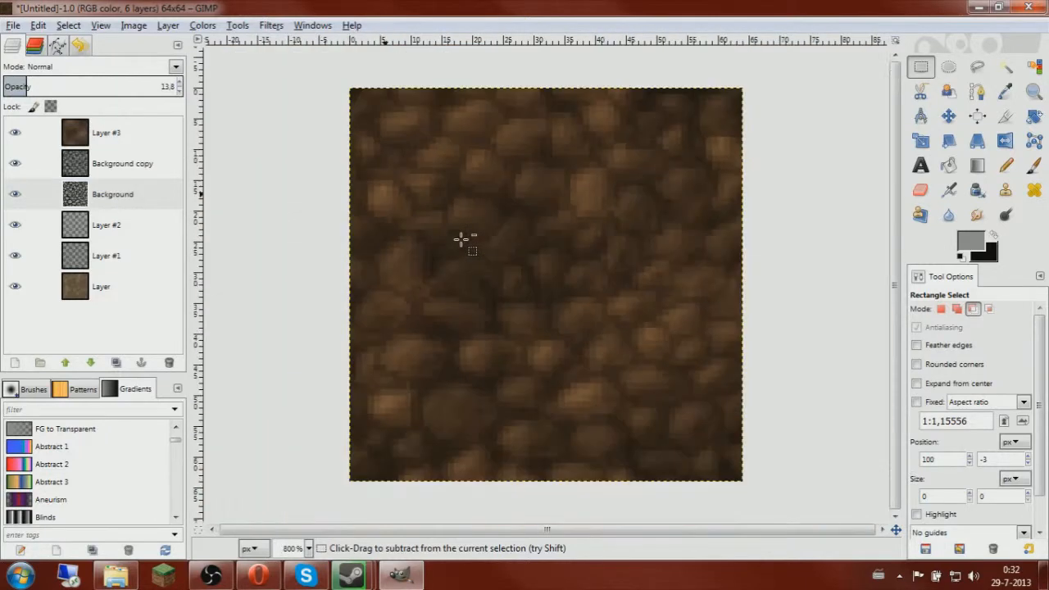
scroll(462, 239, up, 1)
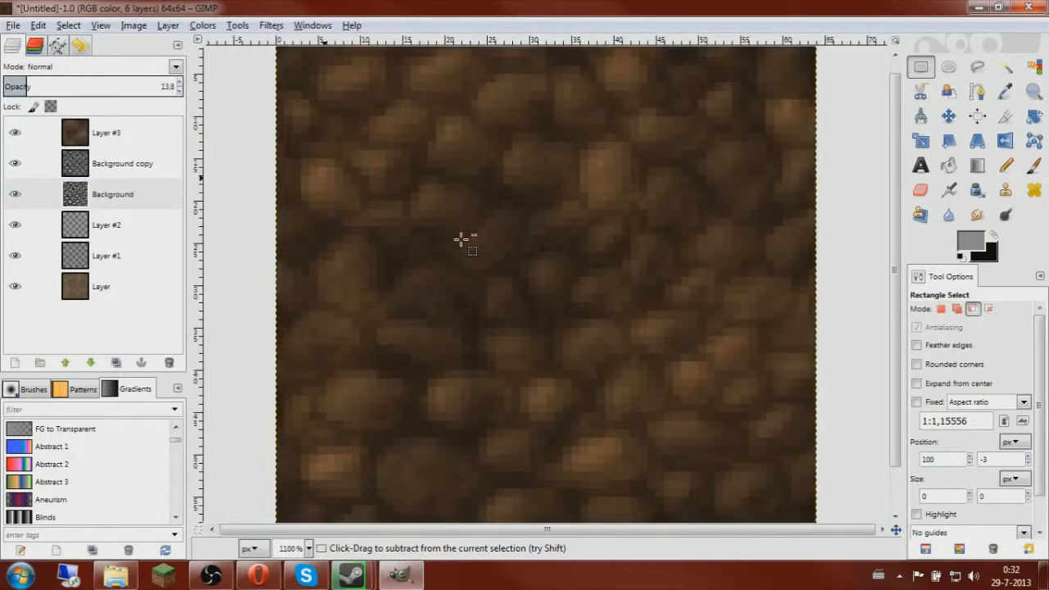
scroll(462, 238, down, 1)
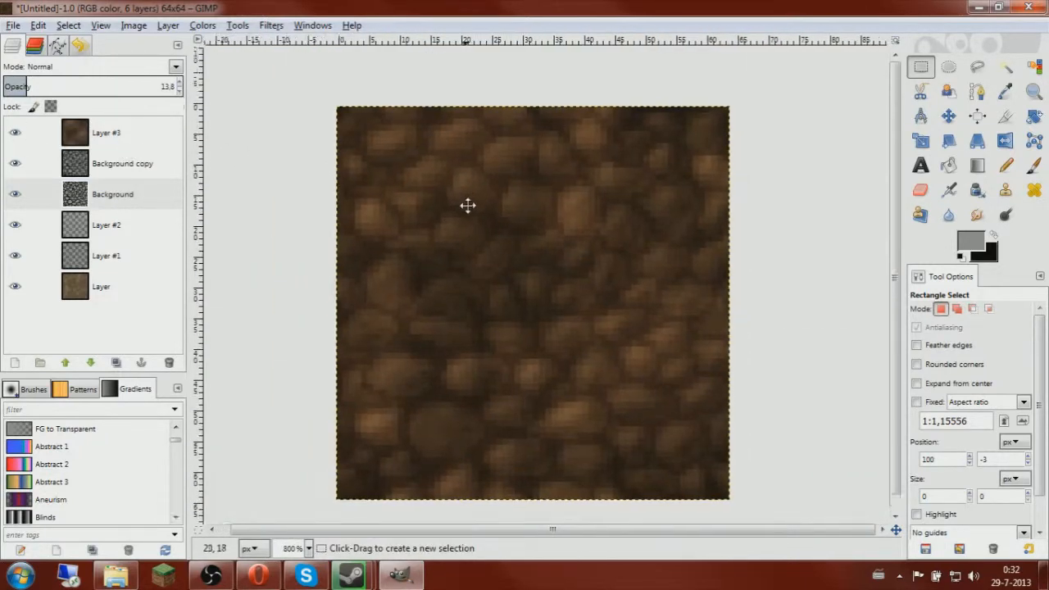
scroll(504, 196, up, 2)
scroll(504, 197, down, 2)
Add a new transparent layer above Layer #3 and fill it with the grey foreground colour
right_click(129, 136)
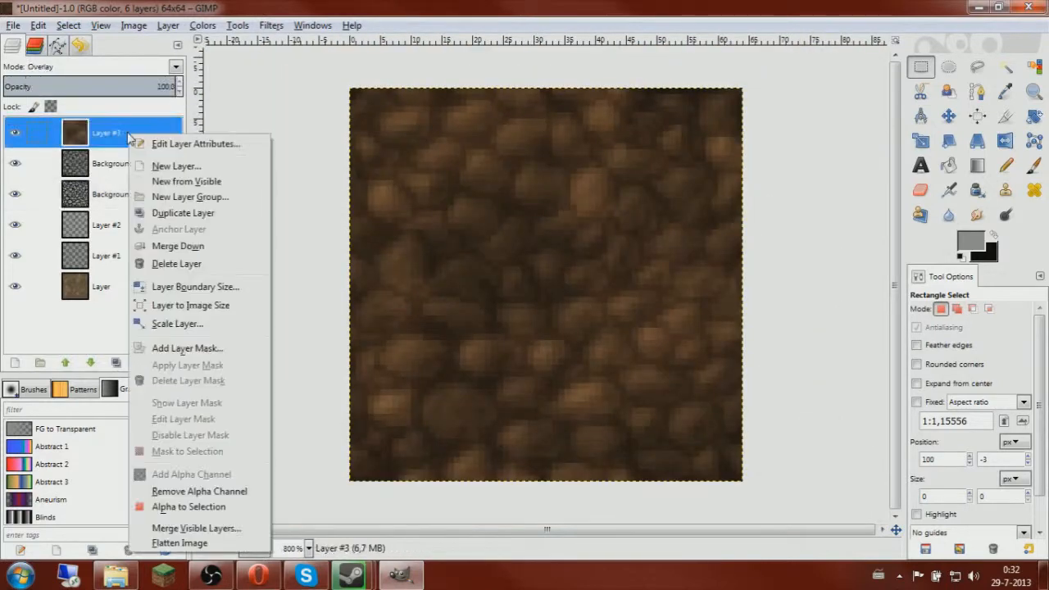
click(178, 167)
click(197, 322)
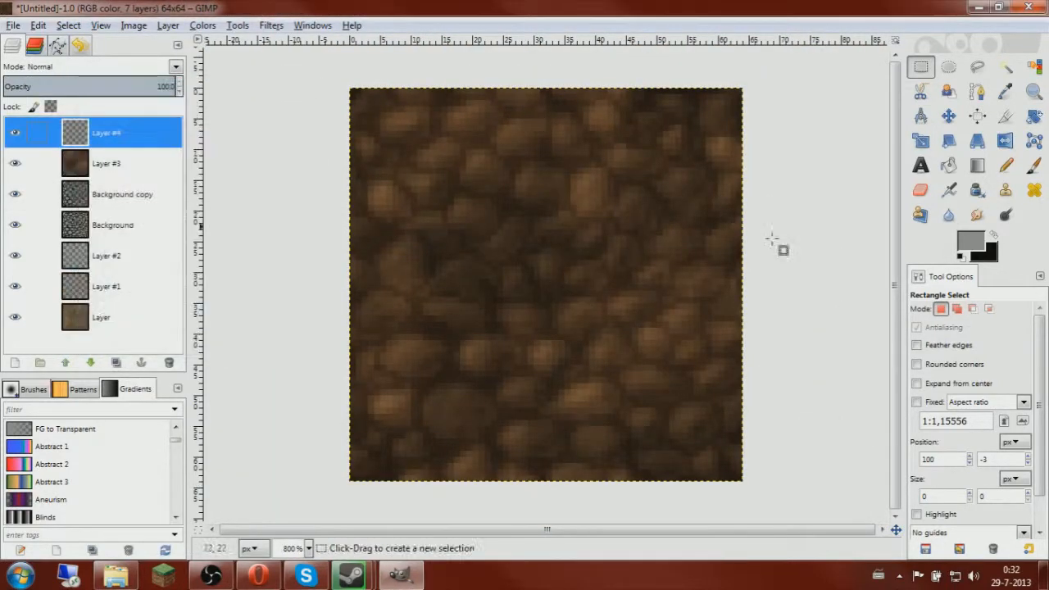
click(949, 165)
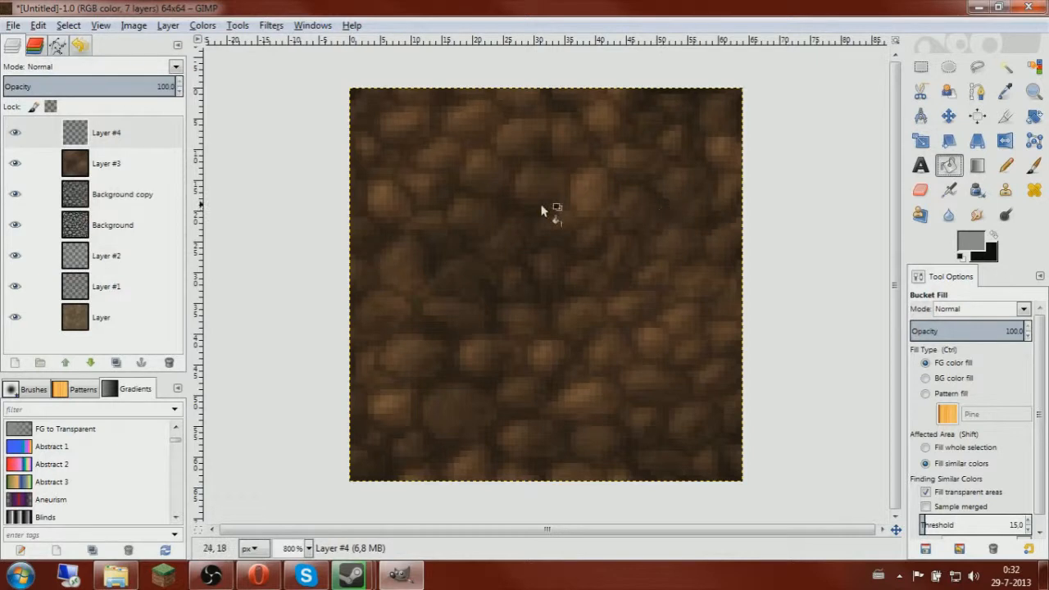
click(445, 193)
key(r)
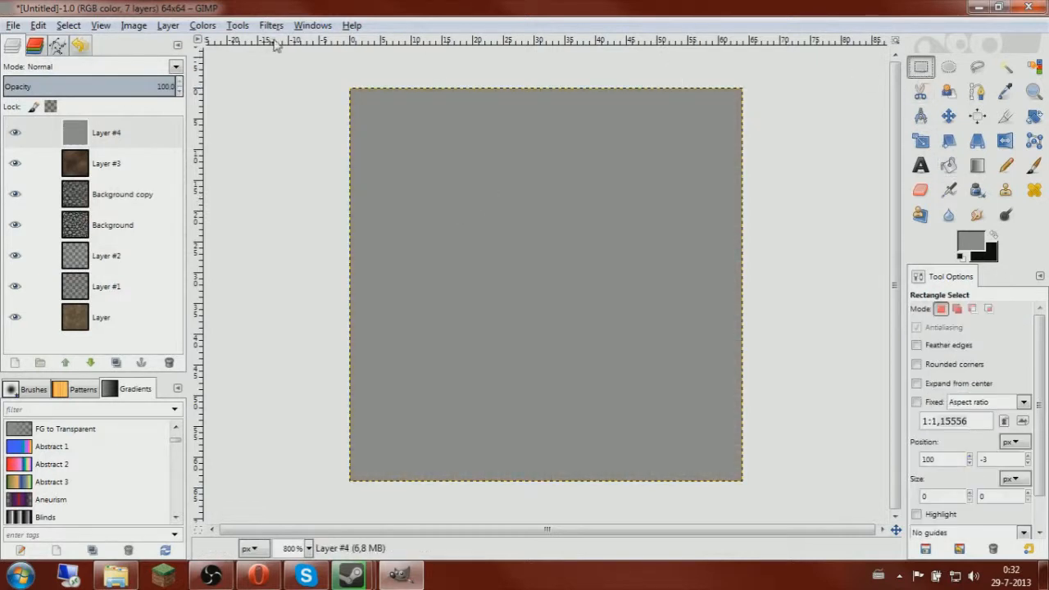
Apply RGB Noise to the grey layer with Independent RGB off and red, green and blue at 0.20
click(271, 26)
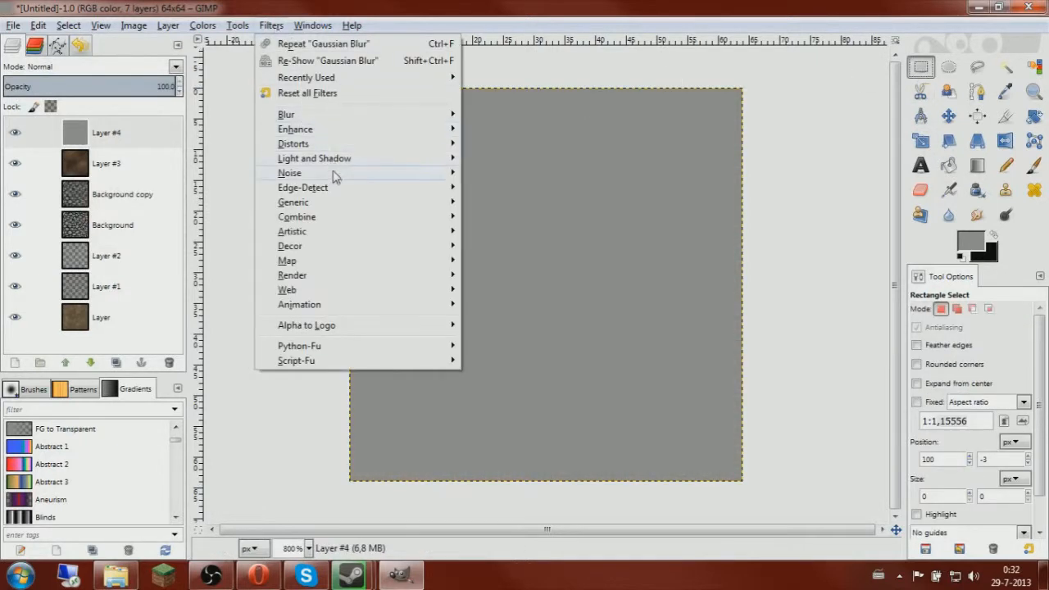
mouse_move(335, 179)
click(527, 219)
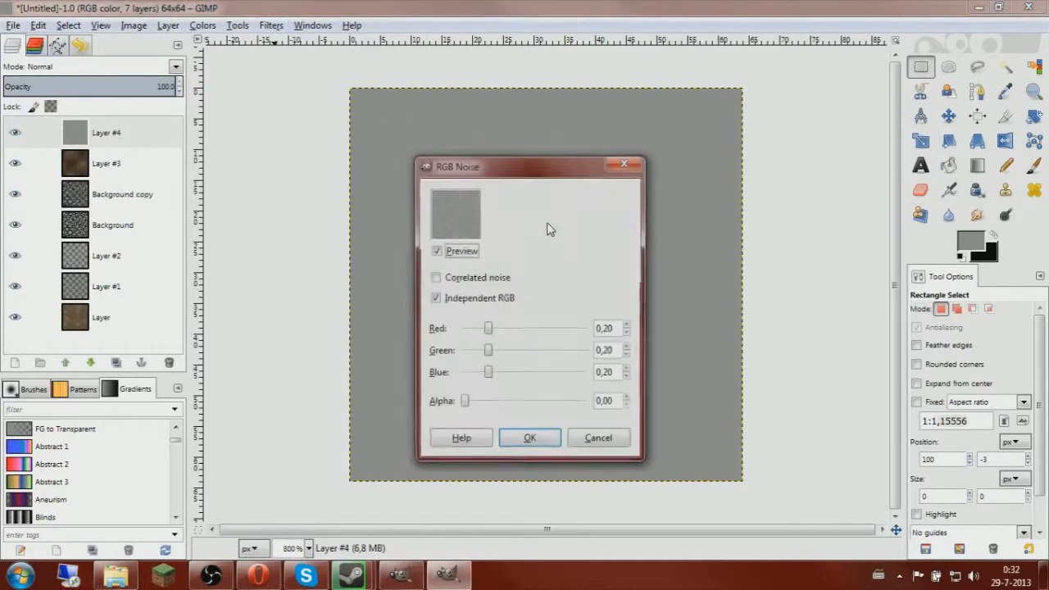
click(434, 299)
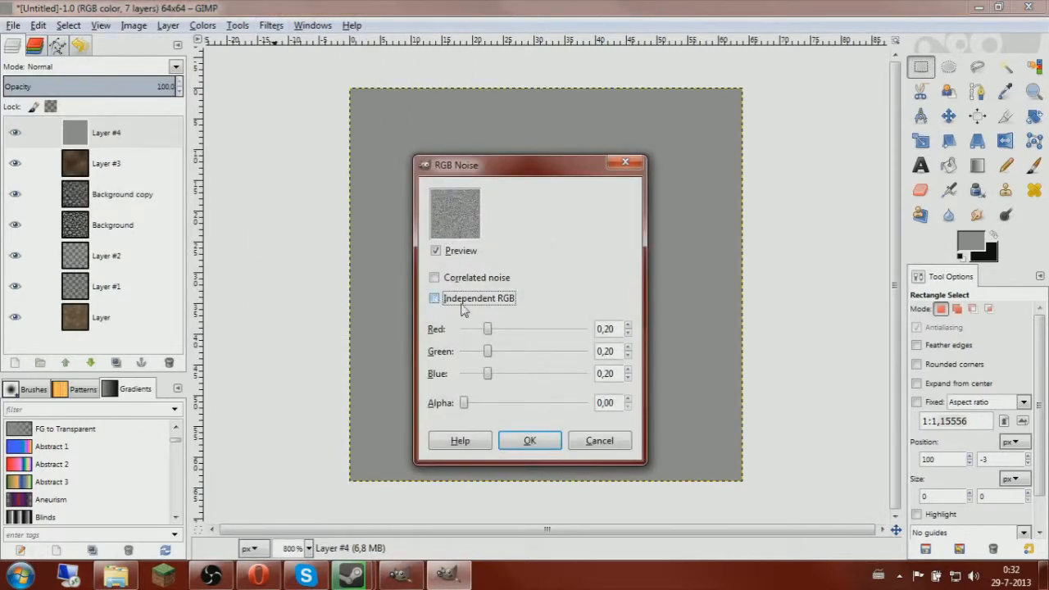
click(538, 443)
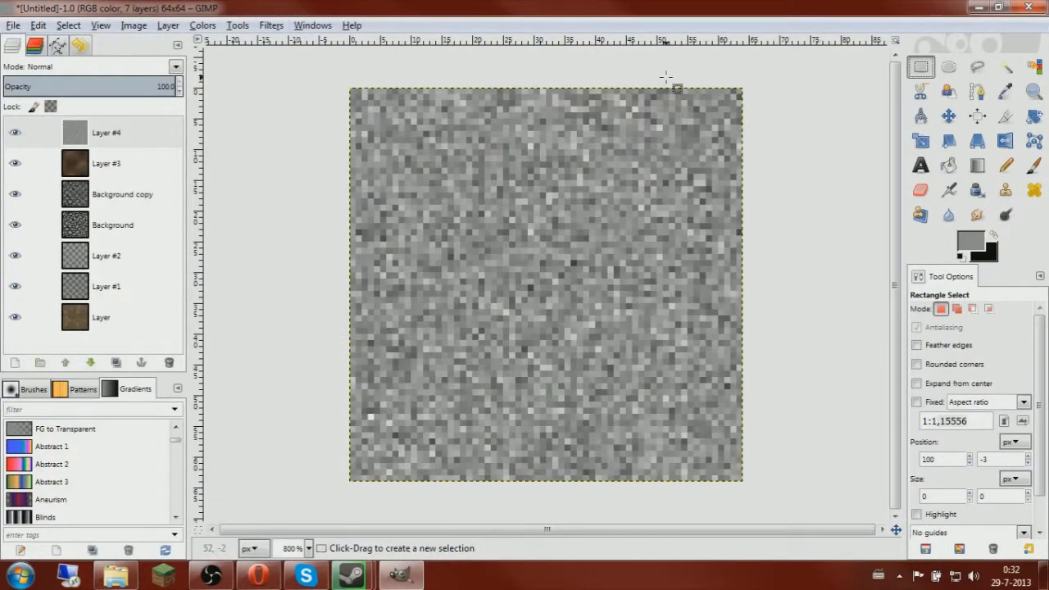
Select an area enclosing the whole noise layer, then cut and paste it as a floating selection
ctrl+scroll(738, 140, down, 3)
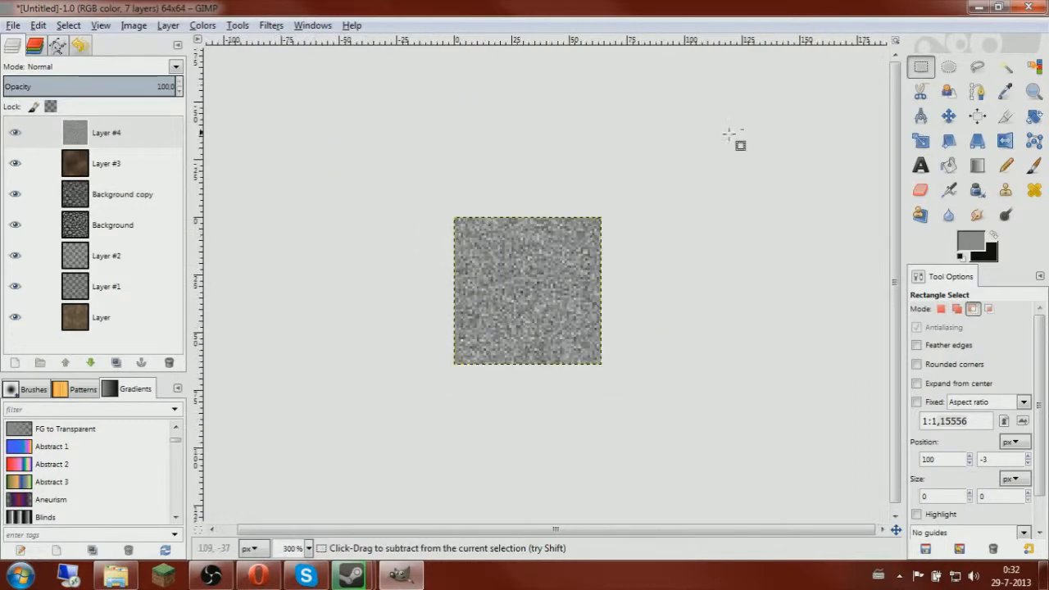
click(172, 140)
drag(408, 197, 650, 396)
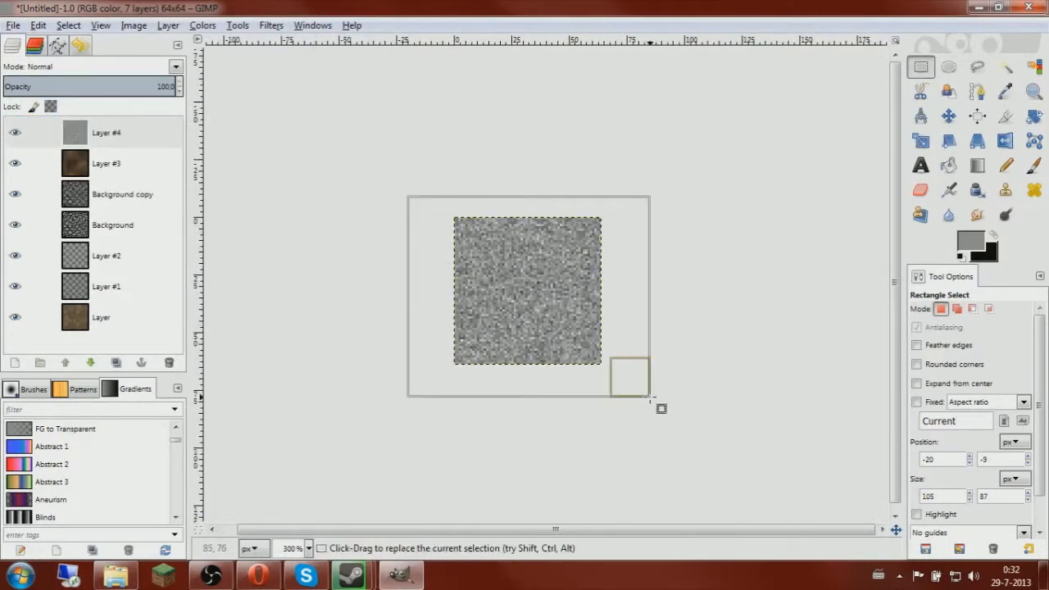
key(ctrl+x)
key(ctrl+v)
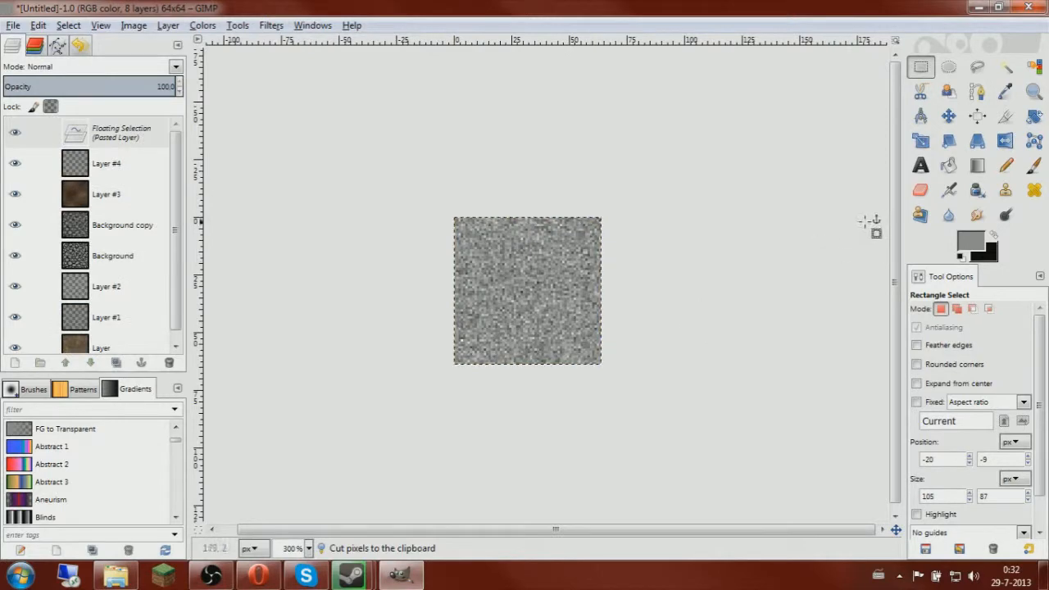
Scale the floating noise selection to 167 × 247 px, extending it beyond the canvas
key(shift+t)
click(587, 244)
drag(530, 221, 532, 10)
drag(531, 366, 529, 484)
drag(605, 243, 839, 244)
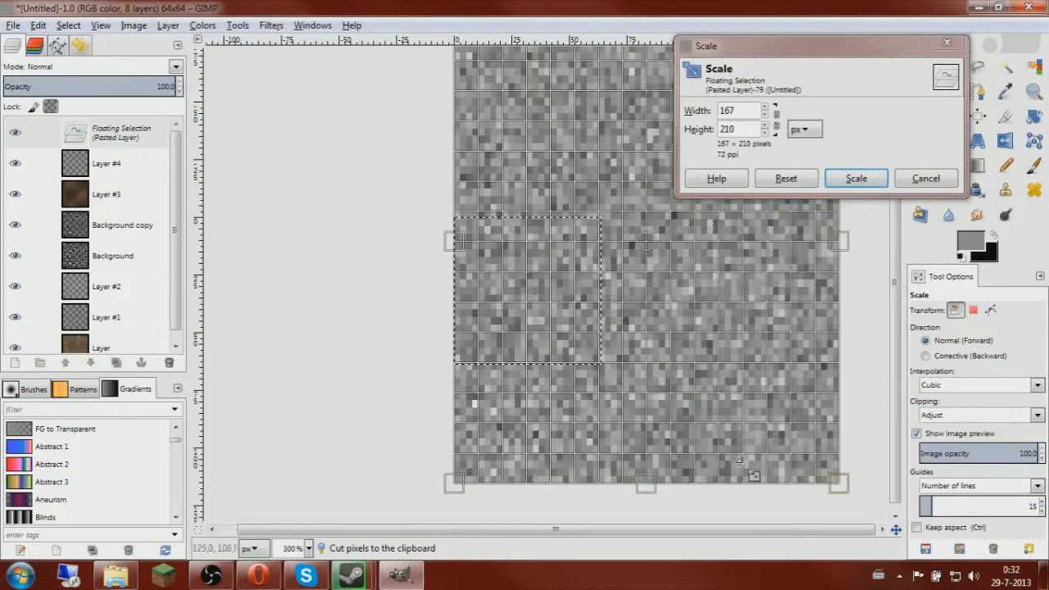
drag(652, 493, 671, 531)
scroll(703, 410, down, 2)
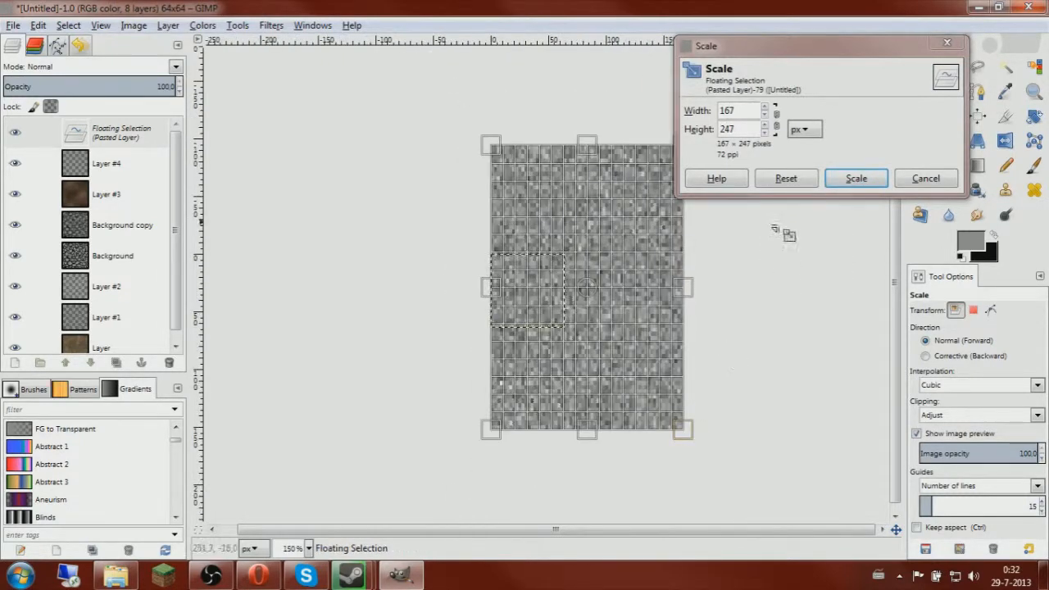
click(874, 178)
Rotate the enlarged noise selection counter-clockwise so that its grain runs diagonally across the canvas
click(1034, 116)
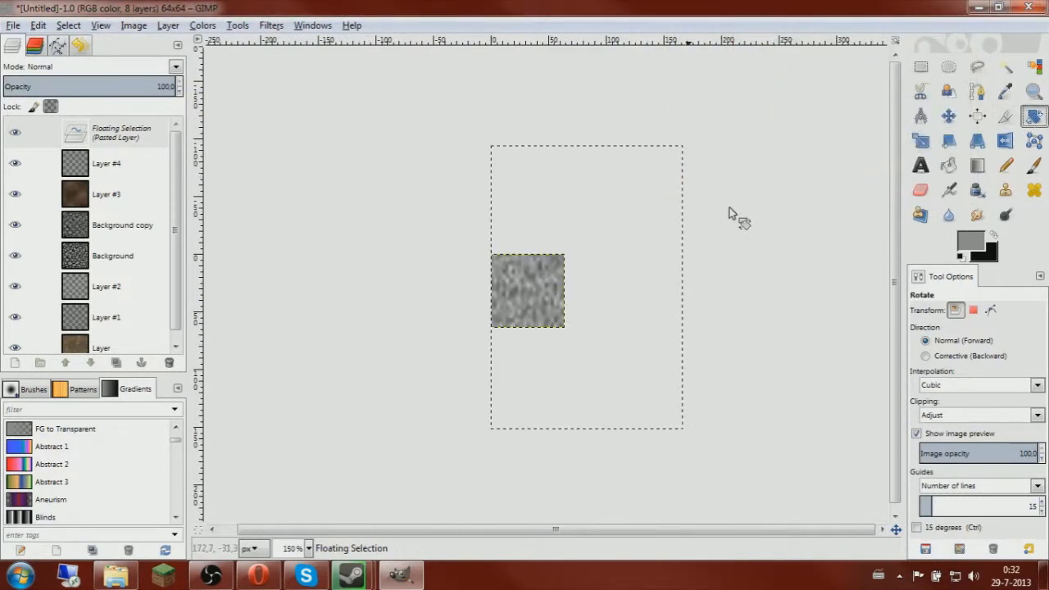
drag(730, 207, 626, 193)
click(336, 254)
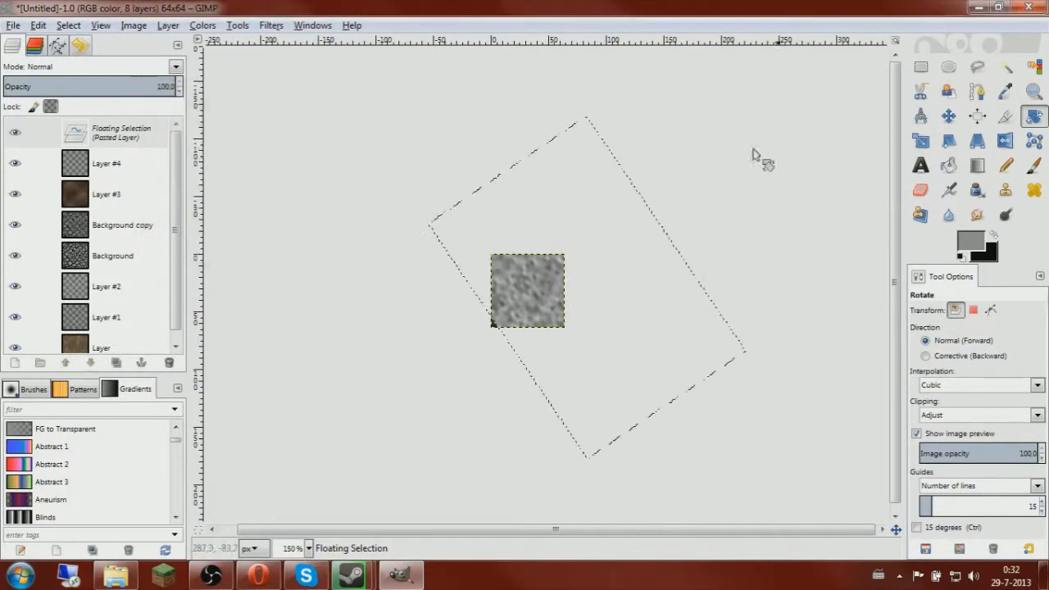
Move the rotated noise selection so that it covers the whole canvas, and anchor it to its layer
click(922, 67)
drag(558, 192, 506, 226)
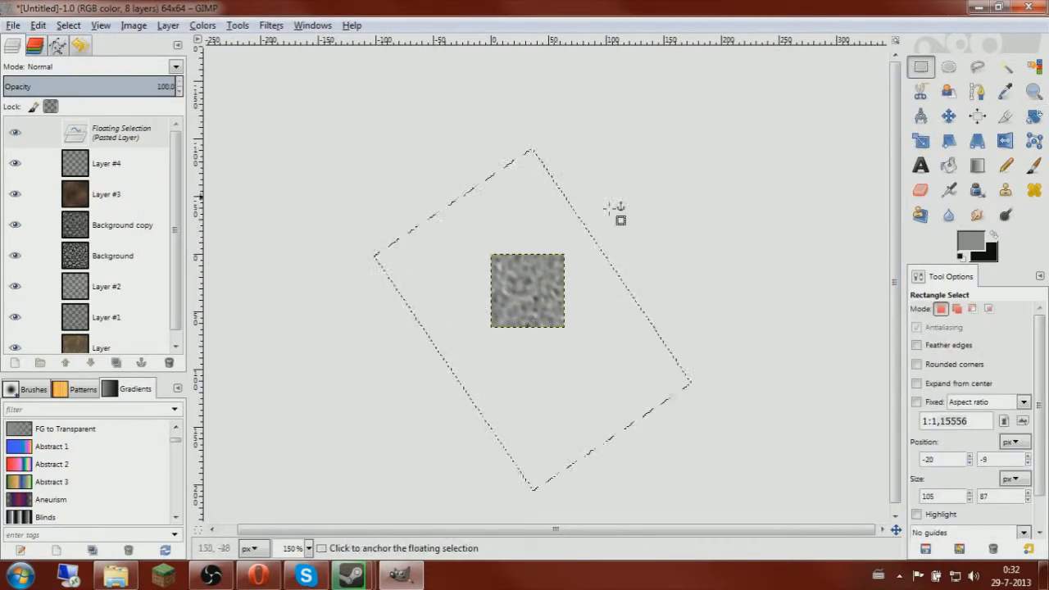
click(668, 194)
Apply the Make Seamless filter to the stretched noise layer
scroll(592, 244, up, 4)
click(302, 27)
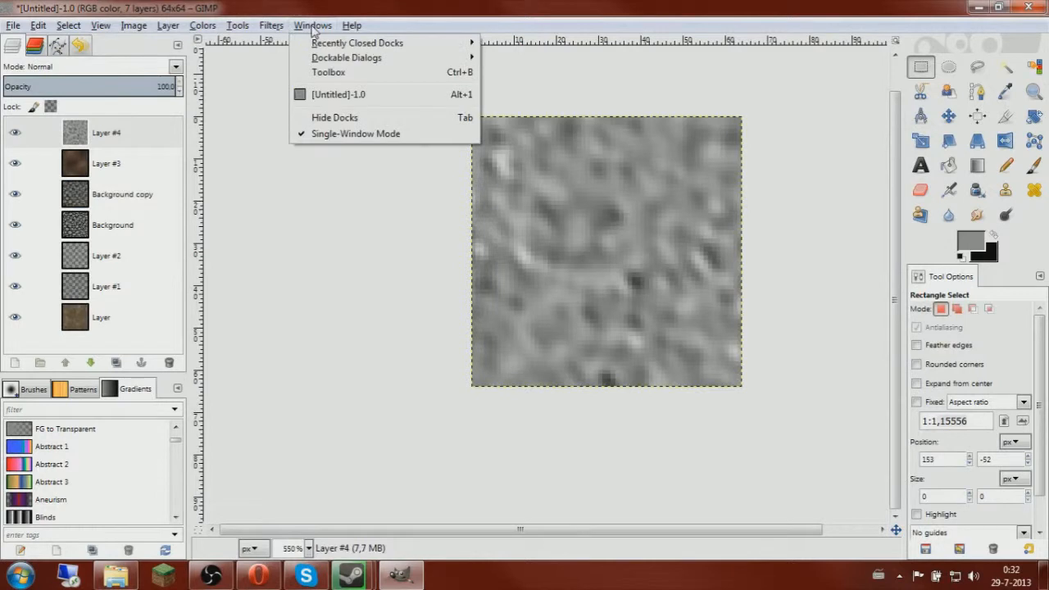
mouse_move(261, 27)
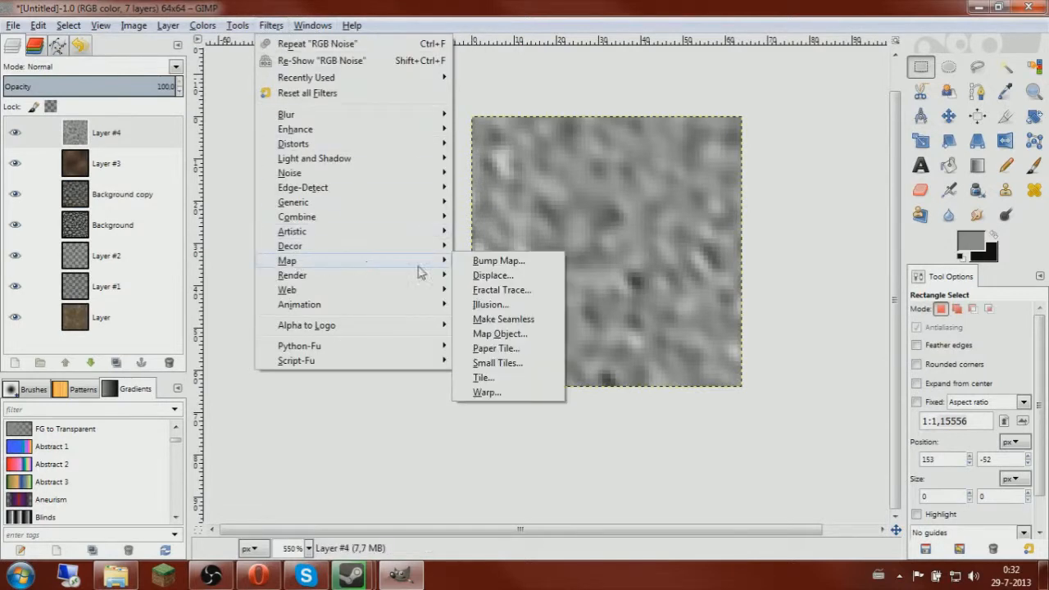
click(508, 319)
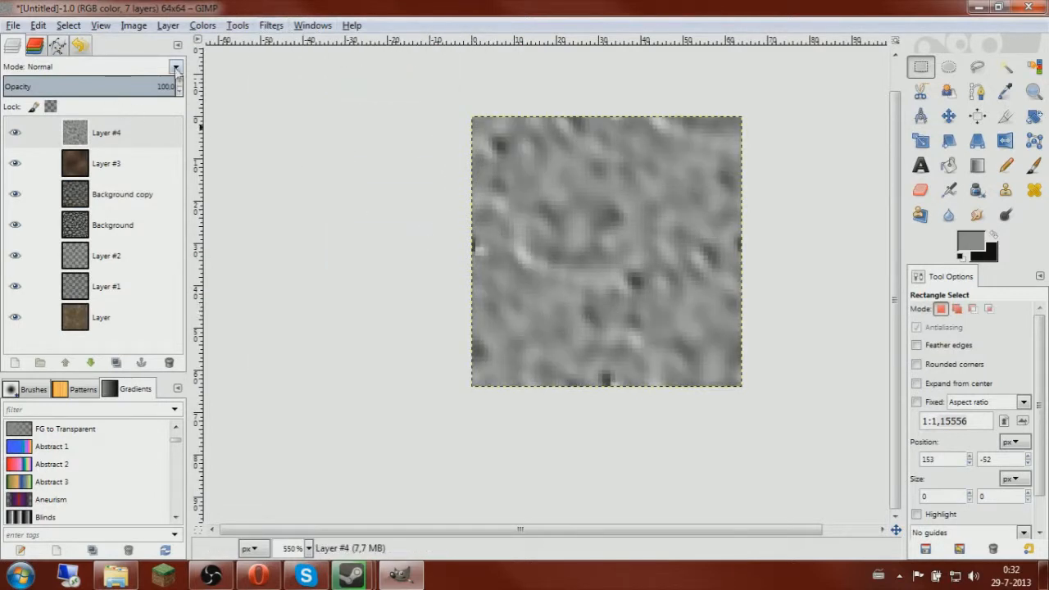
Set the stretched noise layer's blend mode to Overlay at full opacity
click(176, 67)
click(62, 252)
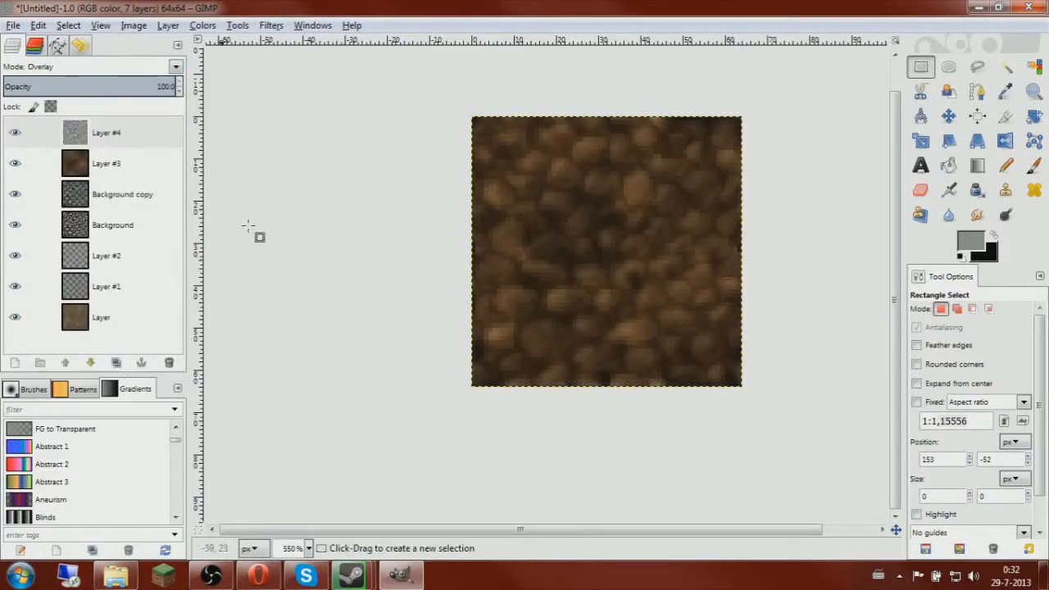
click(37, 133)
scroll(480, 190, up, 4)
scroll(480, 190, down, 3)
scroll(480, 190, up, 4)
scroll(480, 190, down, 6)
drag(154, 89, 403, 92)
Add a new layer above Layer #4 and bucket-fill it with the grey foreground colour
right_click(117, 130)
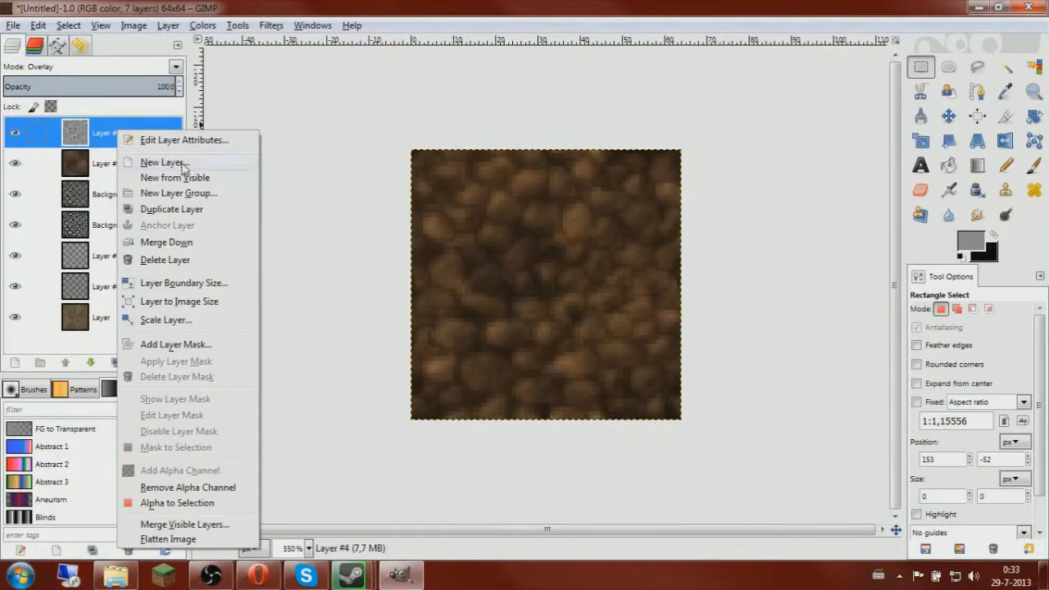
click(177, 162)
click(140, 265)
key(shift+b)
click(585, 192)
Apply RGB Noise to the new grey layer with Independent RGB off and red, green and blue at 0.20
click(271, 26)
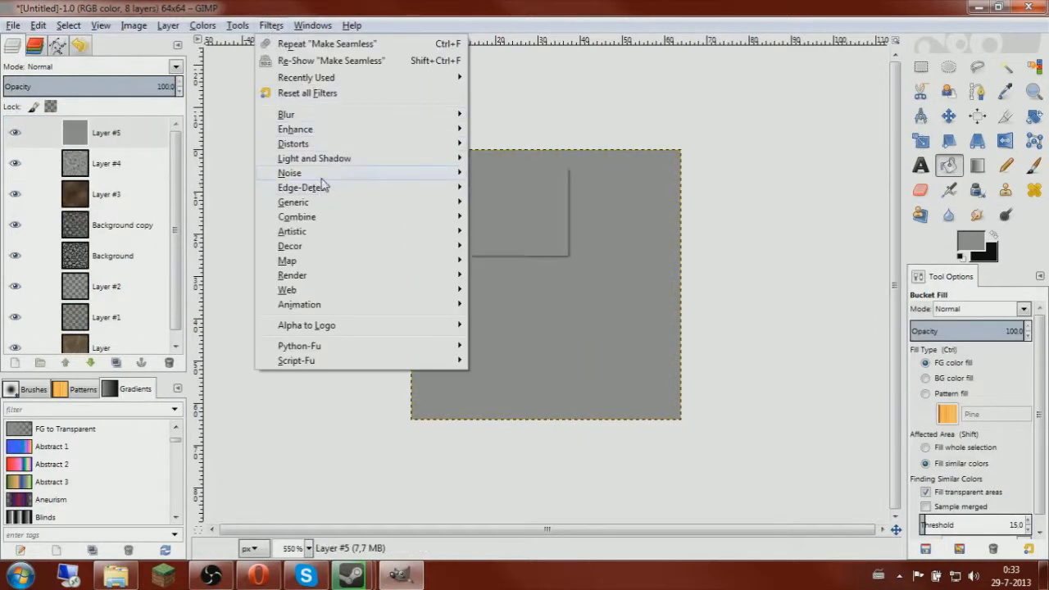
click(514, 217)
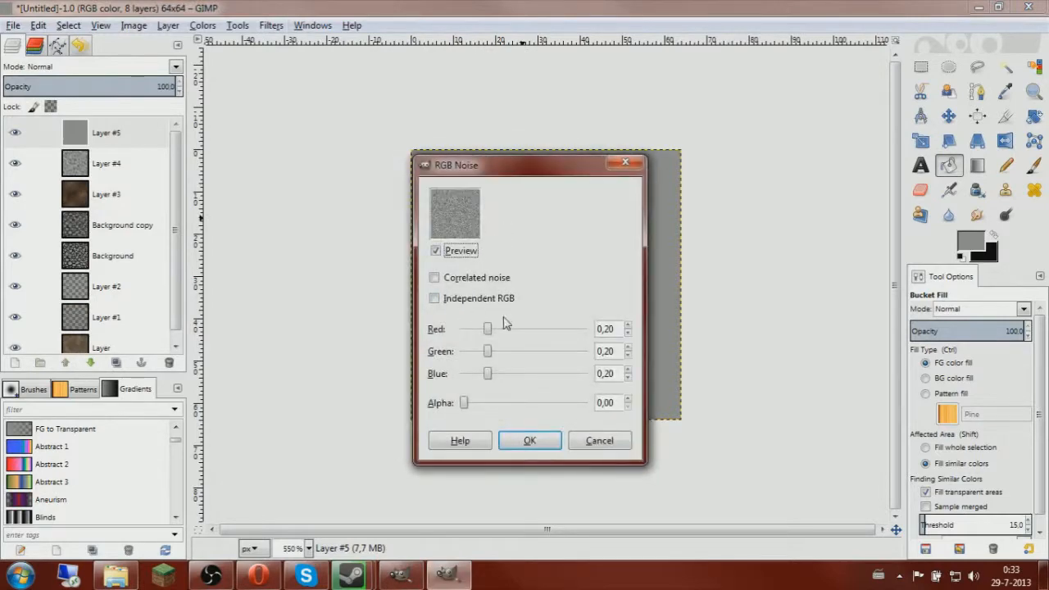
click(530, 442)
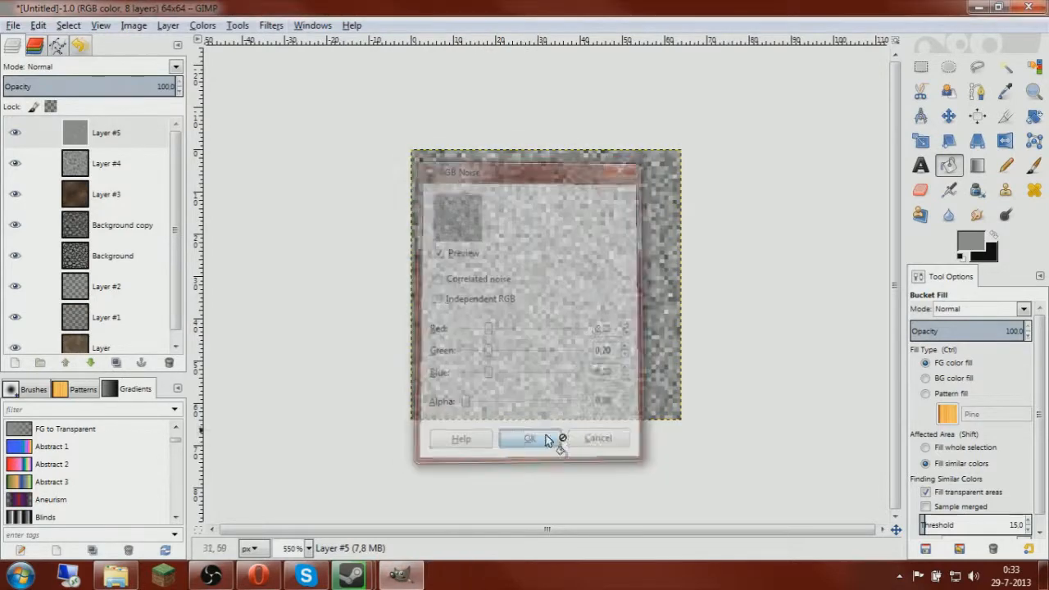
Make the fine noise on Layer #5 tileable with the Make Seamless filter
scroll(599, 366, up, 2)
scroll(533, 246, down, 1)
click(302, 26)
mouse_move(272, 25)
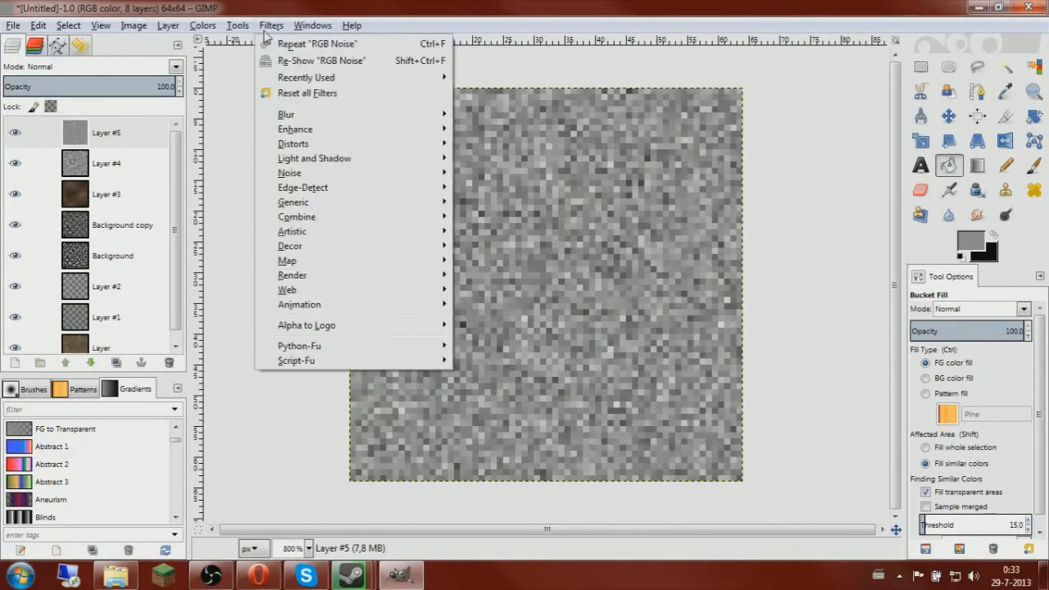
mouse_move(302, 261)
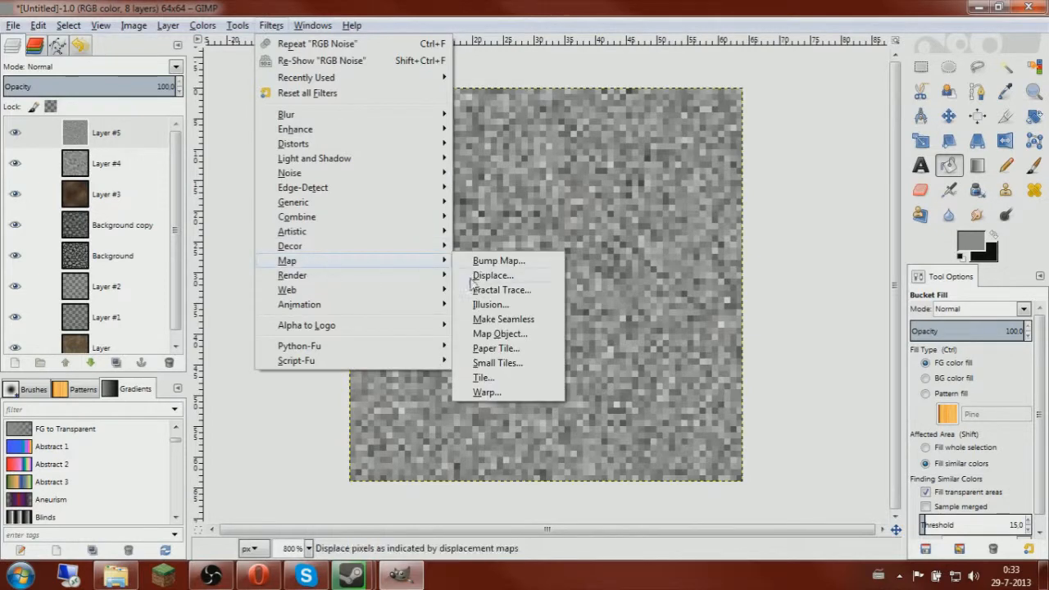
click(499, 319)
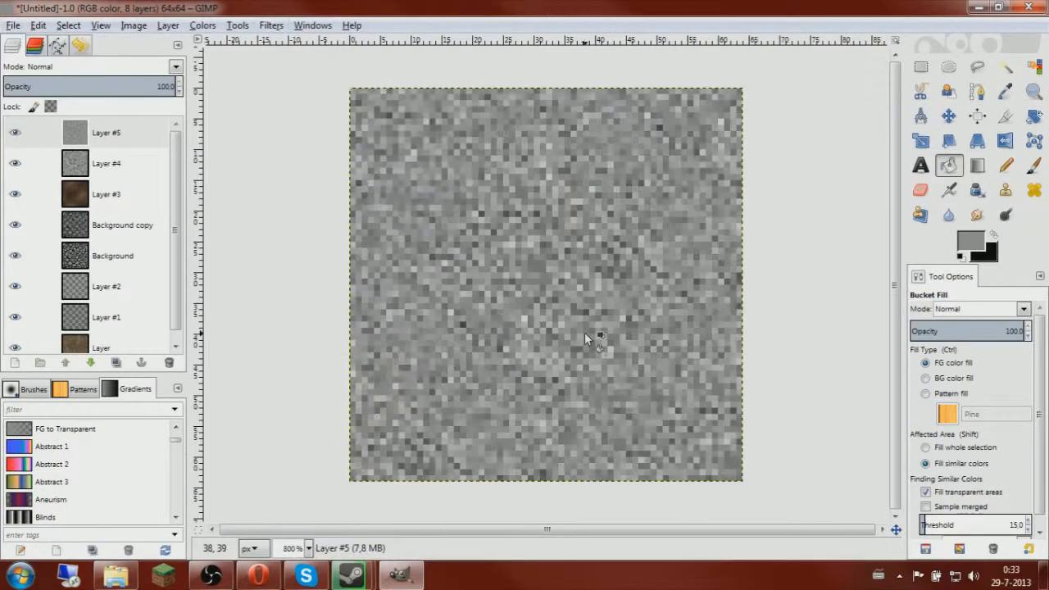
Blend Layer #5 in Overlay mode at 79.1 opacity and move it below Layer #4
click(168, 68)
click(53, 251)
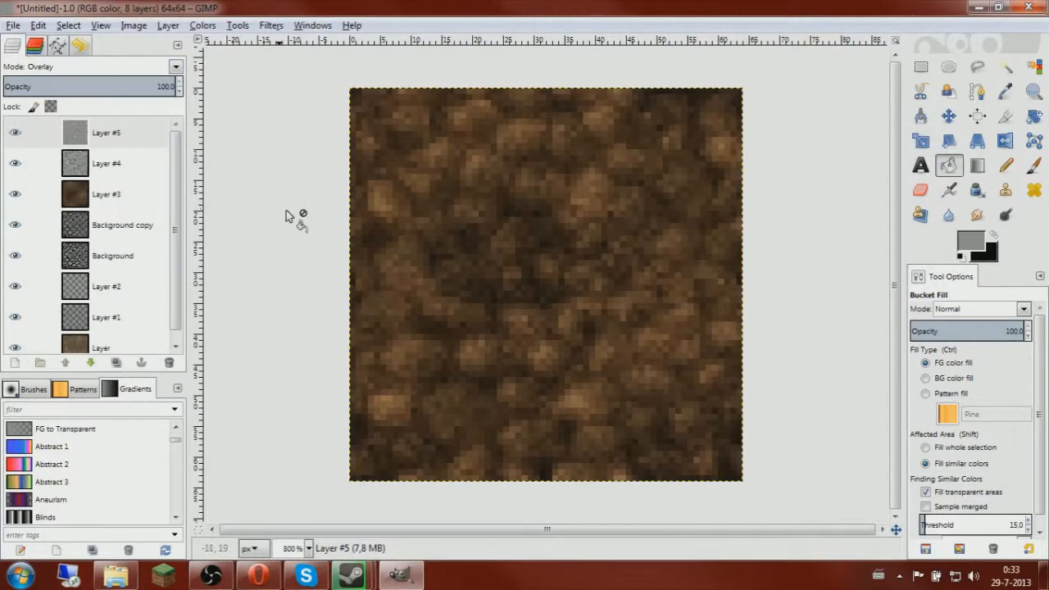
drag(105, 89, 64, 110)
drag(140, 109, 113, 158)
Examine the blended cobblestone texture both close up and at a reduced size
scroll(504, 257, up, 2)
scroll(504, 257, up, 2)
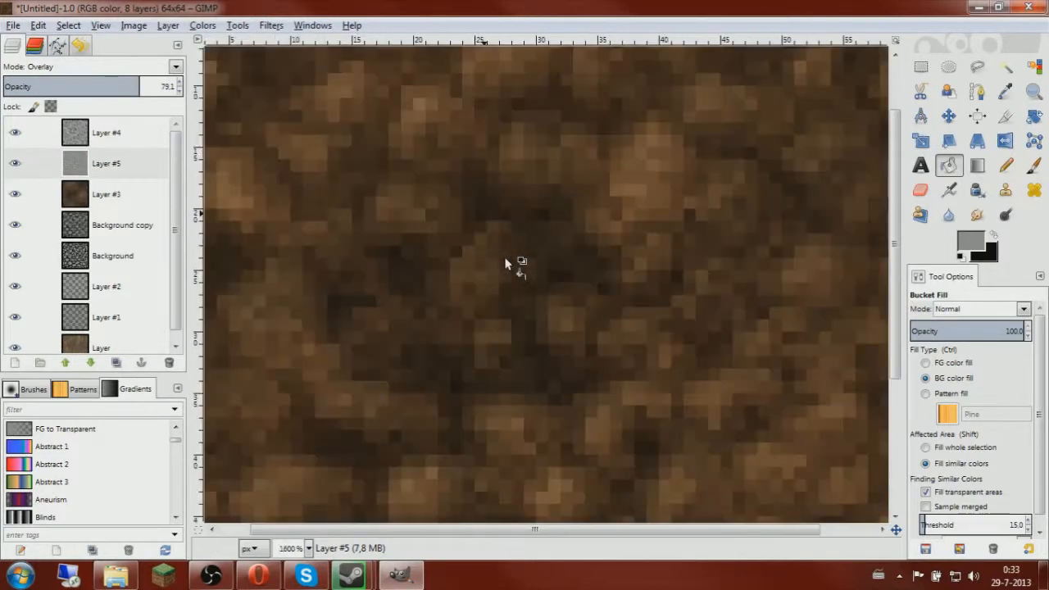
scroll(504, 256, down, 2)
scroll(501, 205, up, 1)
scroll(491, 246, down, 2)
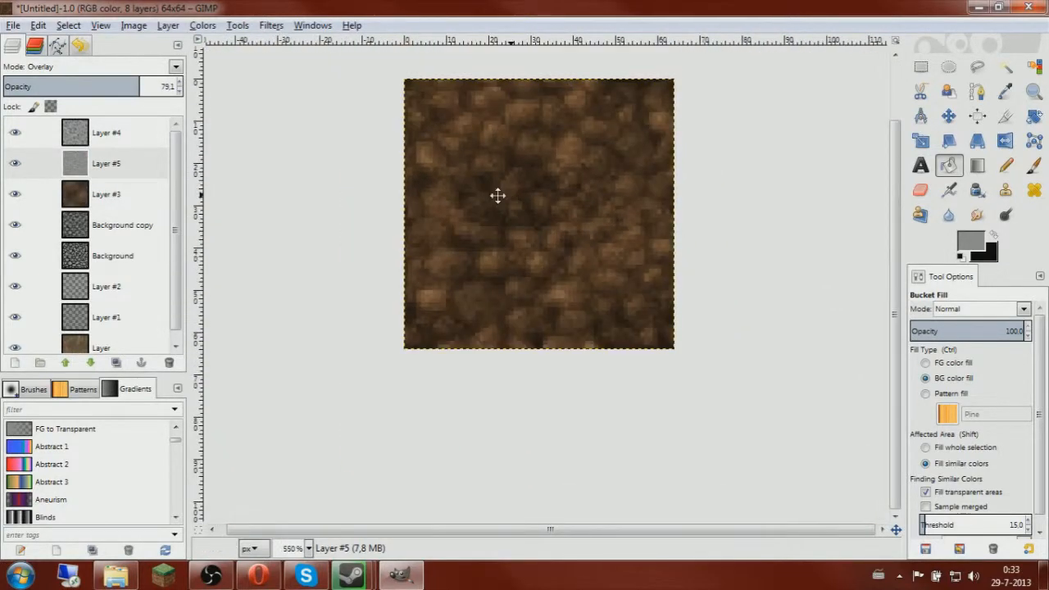
scroll(474, 270, up, 1)
scroll(474, 269, up, 1)
scroll(474, 269, down, 1)
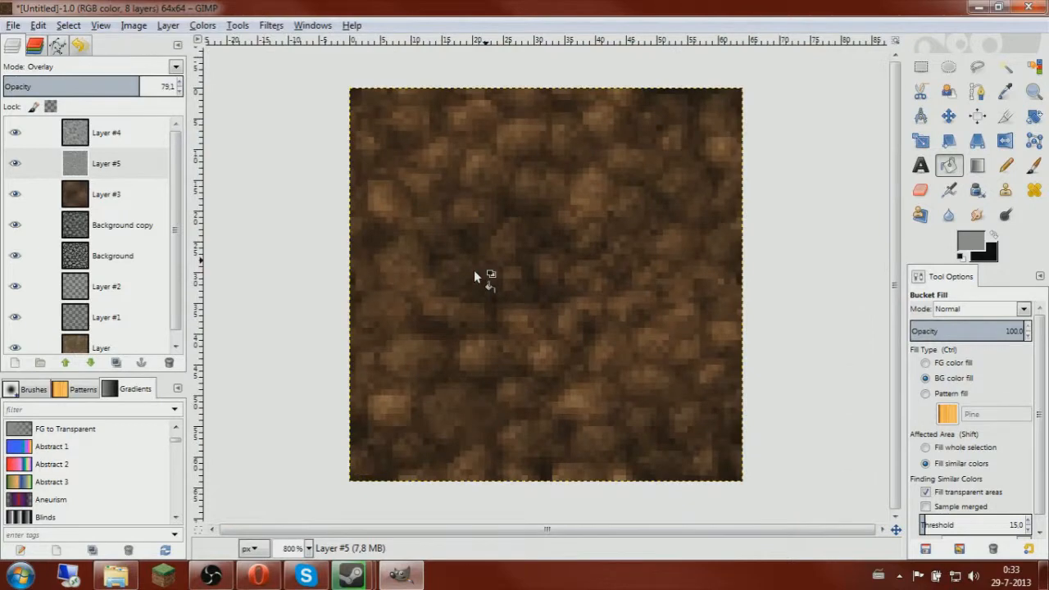
Merge all visible layers with the Expanded as necessary option, copy the merged texture and undo the merge
right_click(105, 187)
click(167, 395)
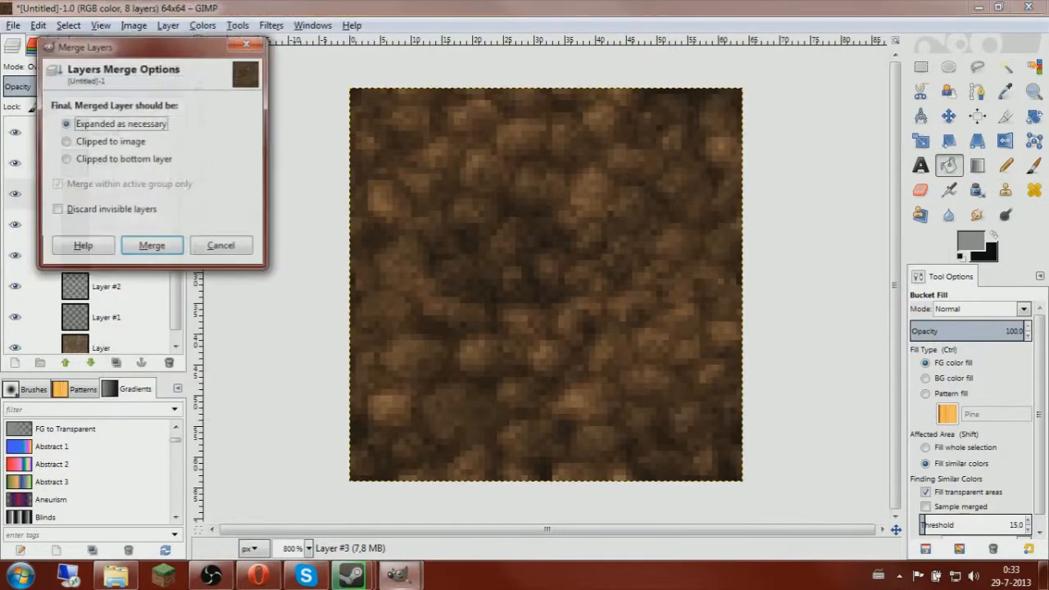
click(155, 245)
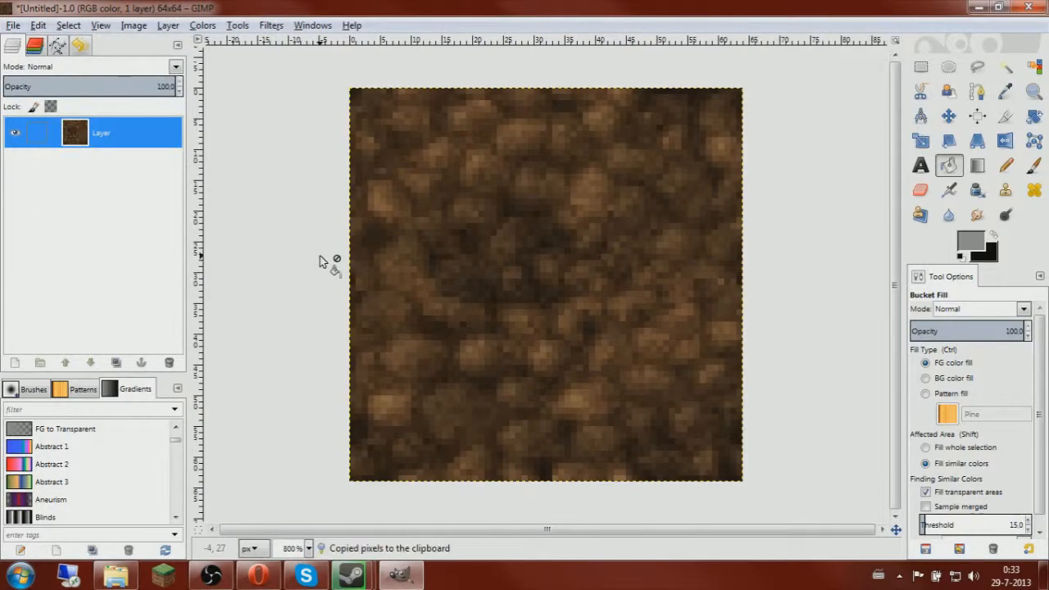
key(ctrl+z)
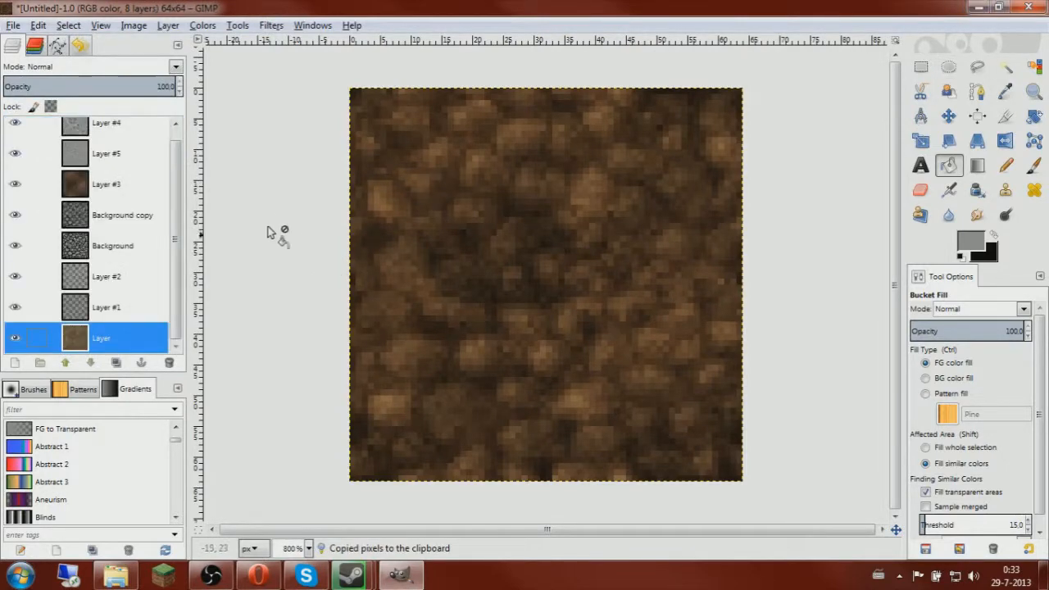
scroll(558, 233, up, 2)
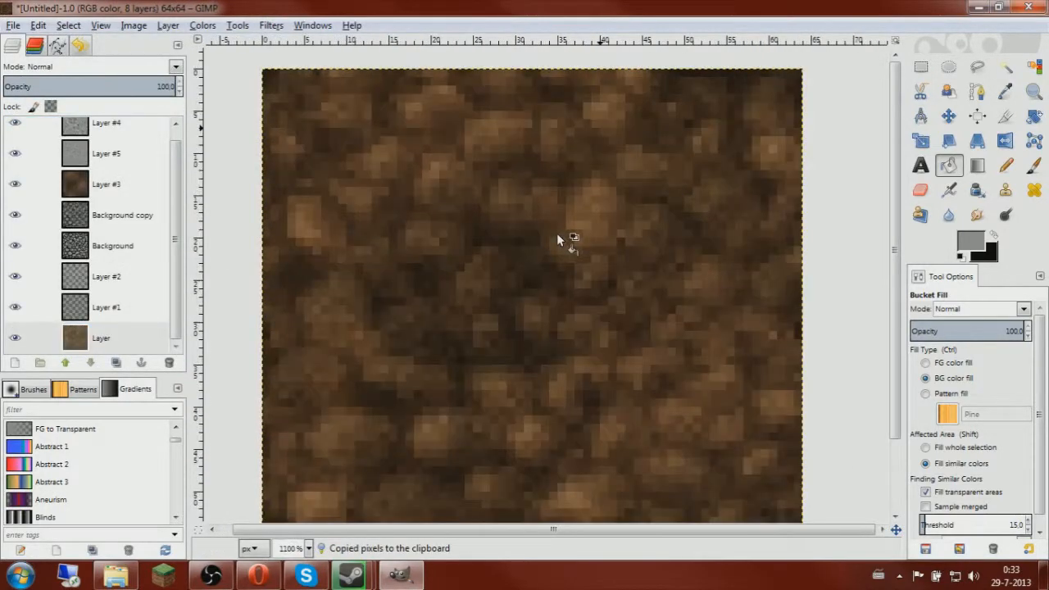
scroll(557, 233, down, 3)
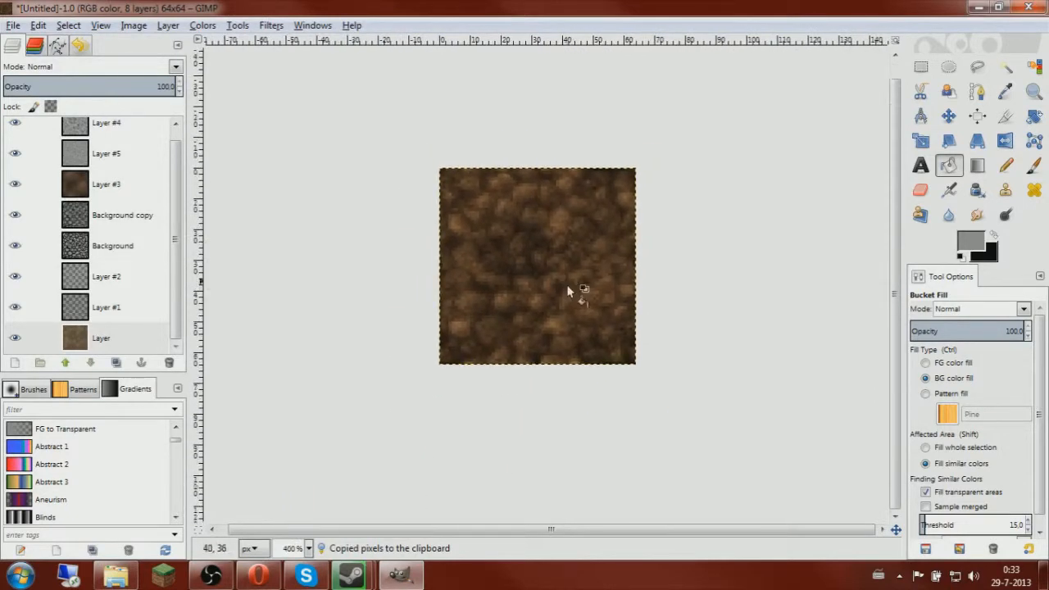
scroll(567, 286, up, 3)
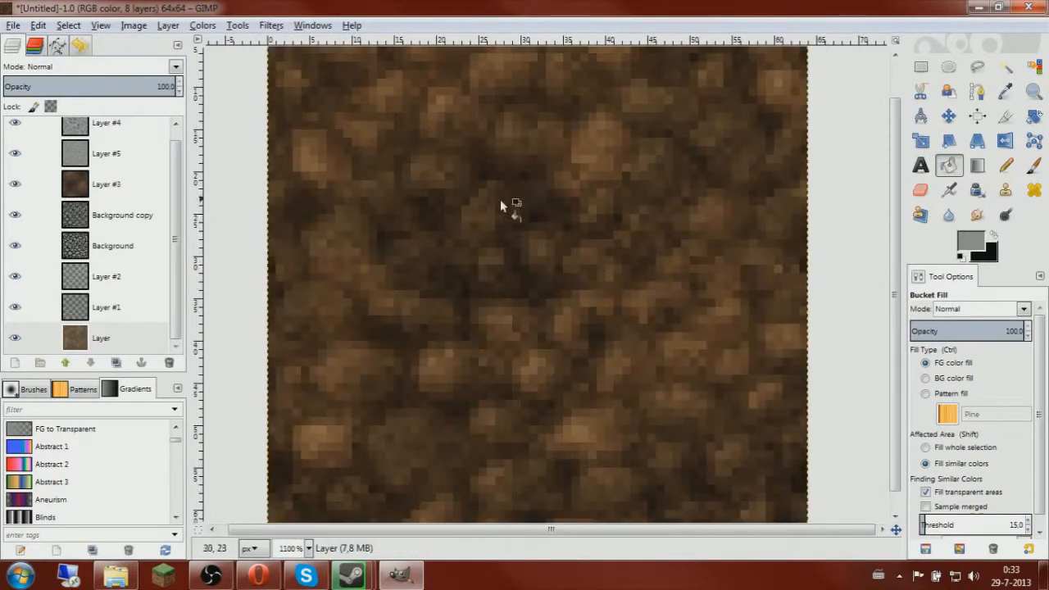
scroll(545, 263, down, 1)
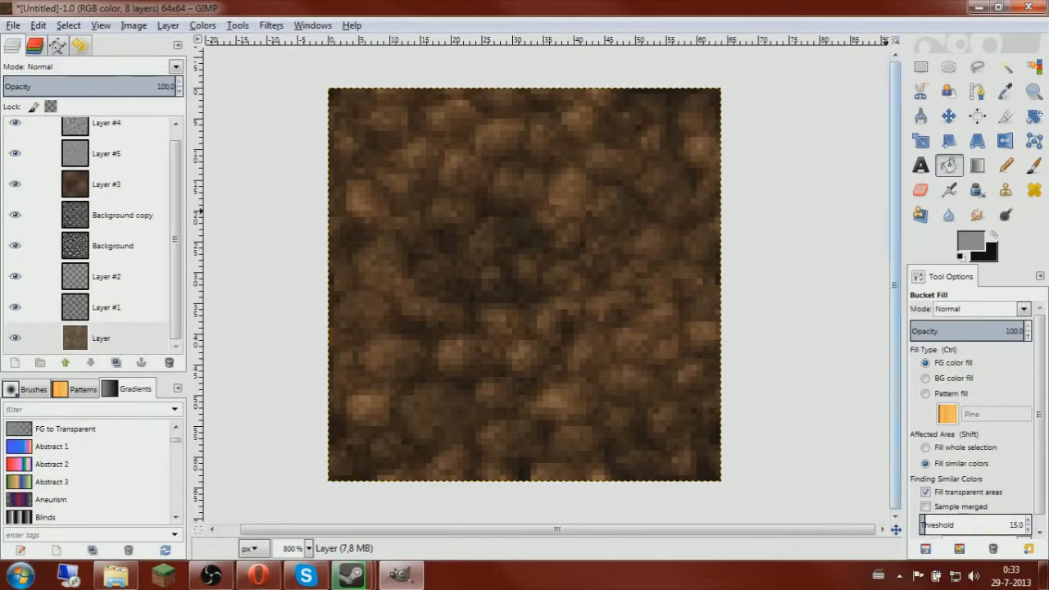
Minimize the image editor and browser, and open the resourcepacks folder inside .minecraft from the Roaming desktop shortcut
click(984, 8)
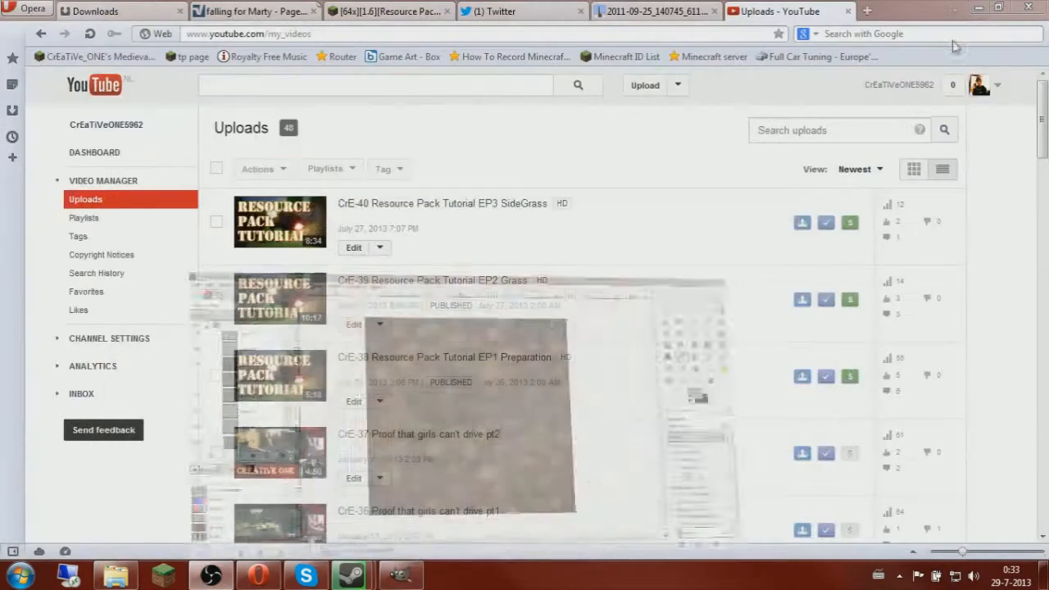
click(978, 10)
double_click(27, 23)
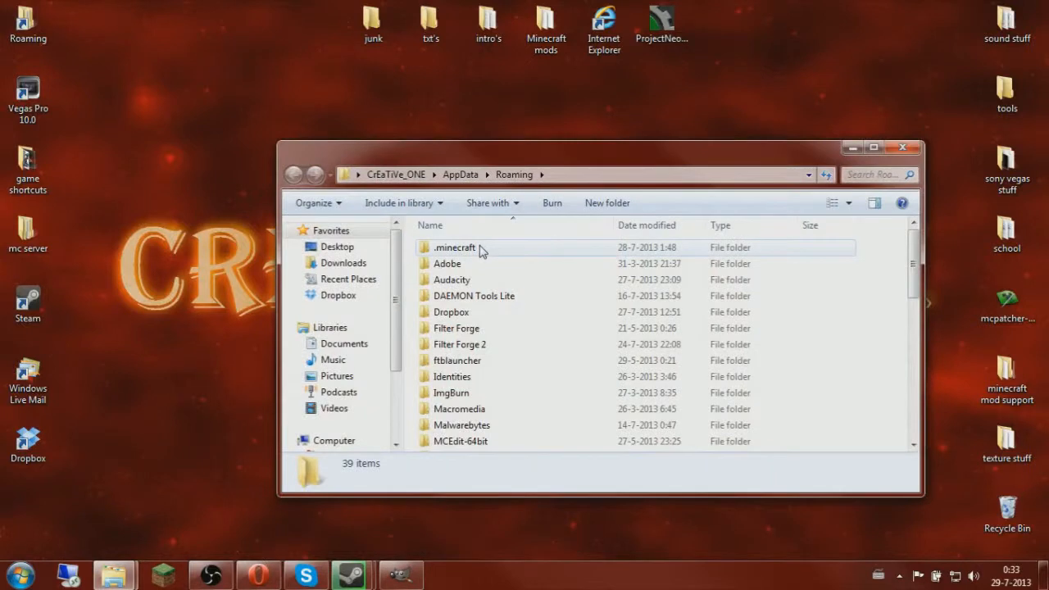
double_click(481, 250)
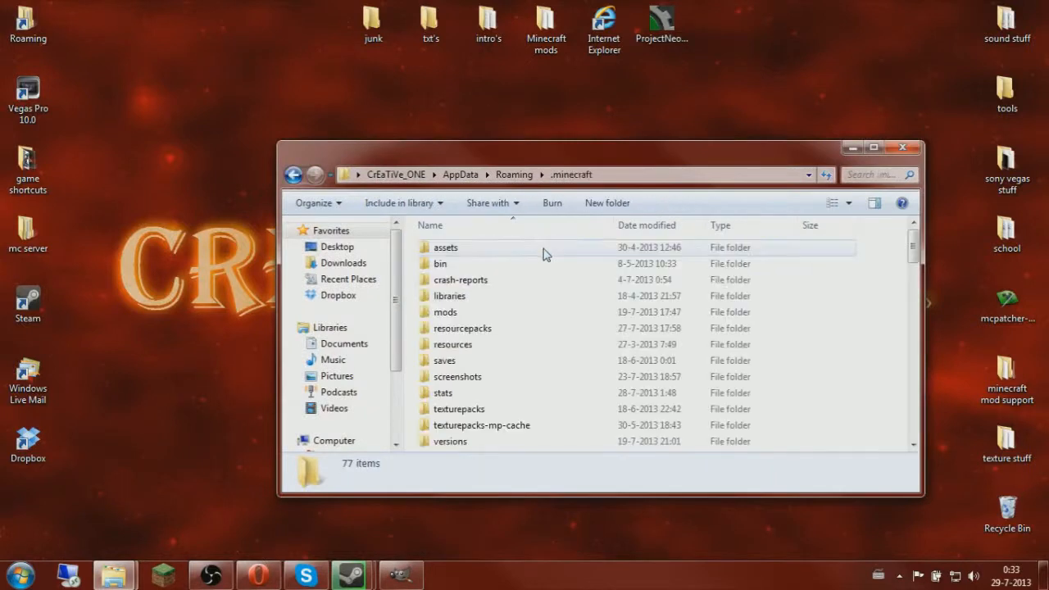
double_click(502, 329)
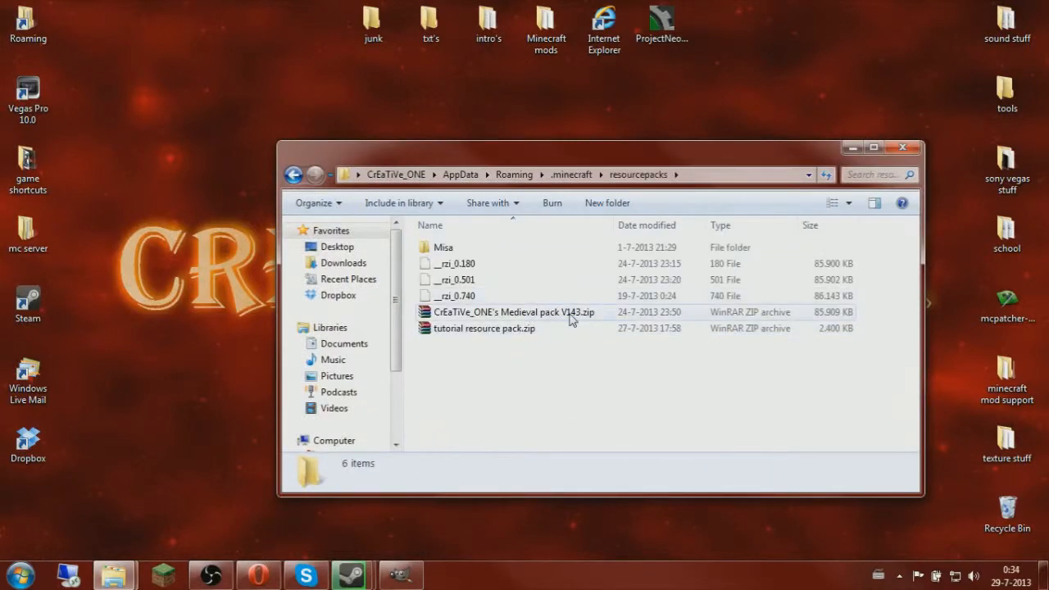
Open tutorial resource pack.zip and go to assets/minecraft/textures/blocks, dismissing the WinRAR licence reminder
double_click(533, 329)
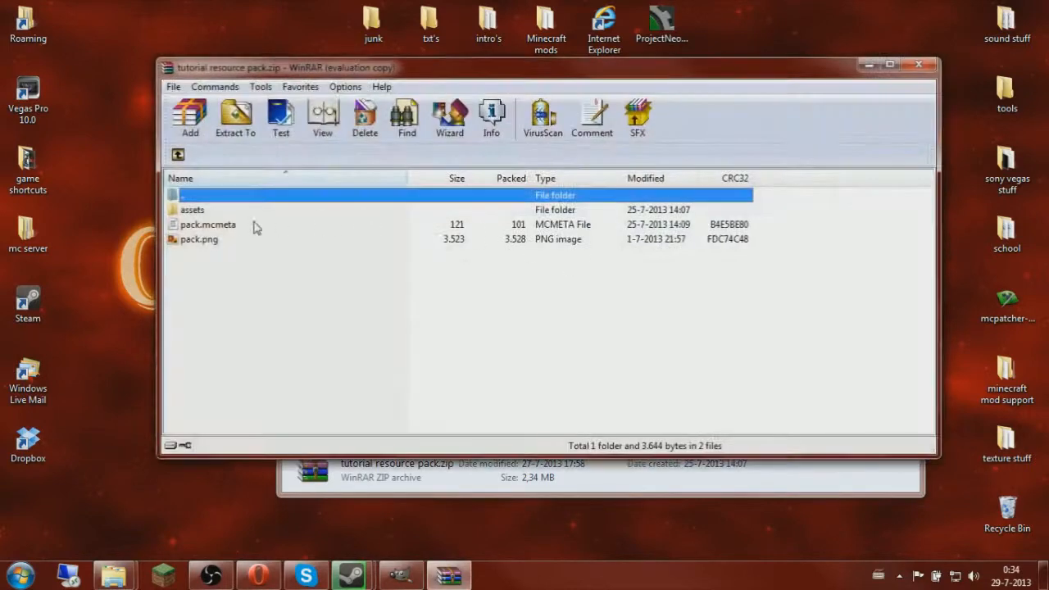
click(219, 211)
double_click(220, 212)
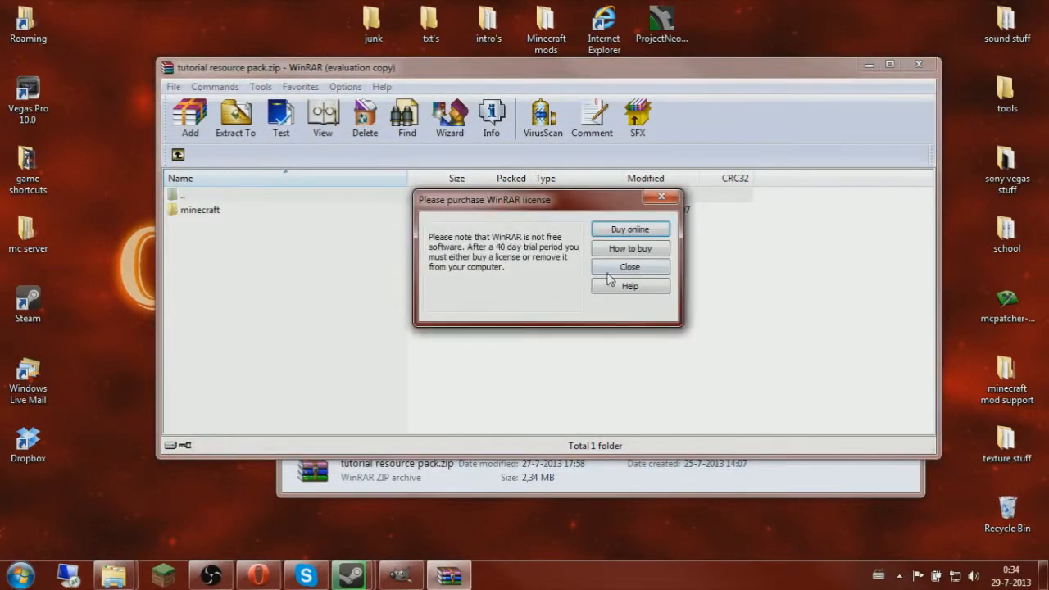
key(Escape)
double_click(235, 213)
click(207, 255)
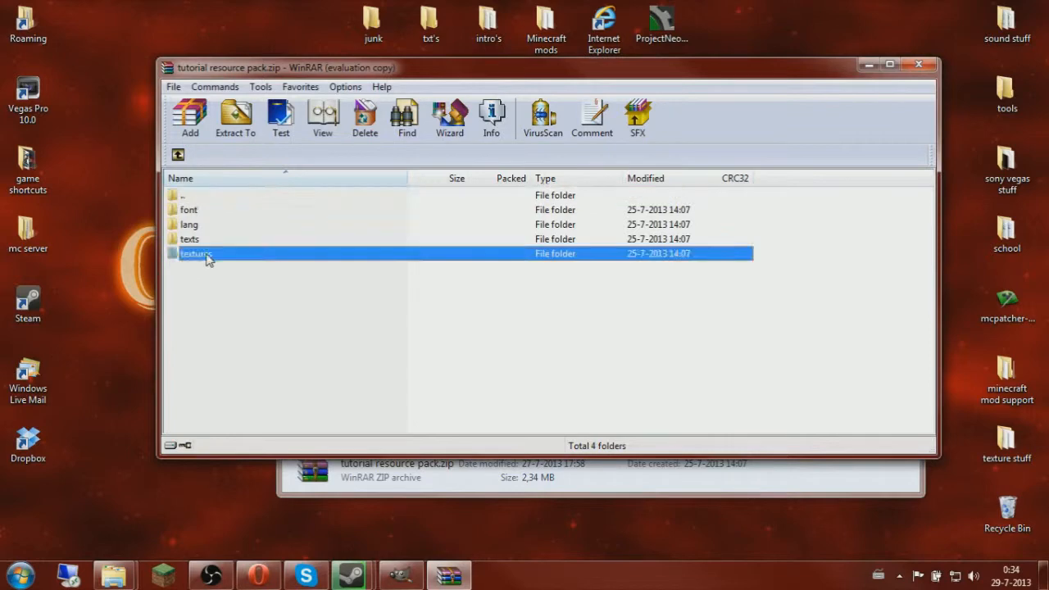
double_click(207, 254)
click(207, 211)
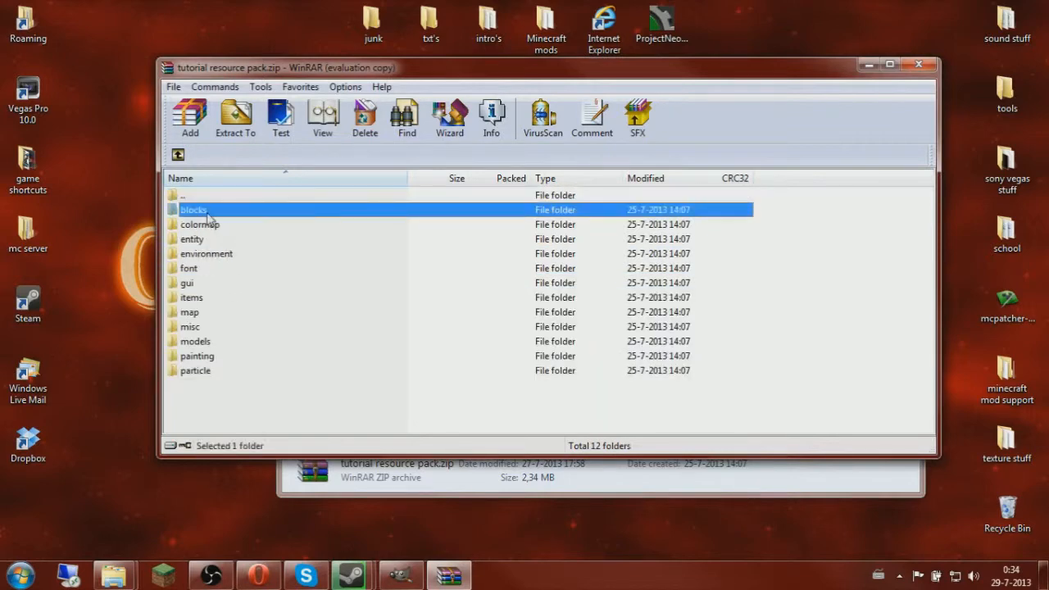
double_click(206, 212)
Find dirt.png in the blocks folder and open it in the image viewer
click(222, 240)
key(d)
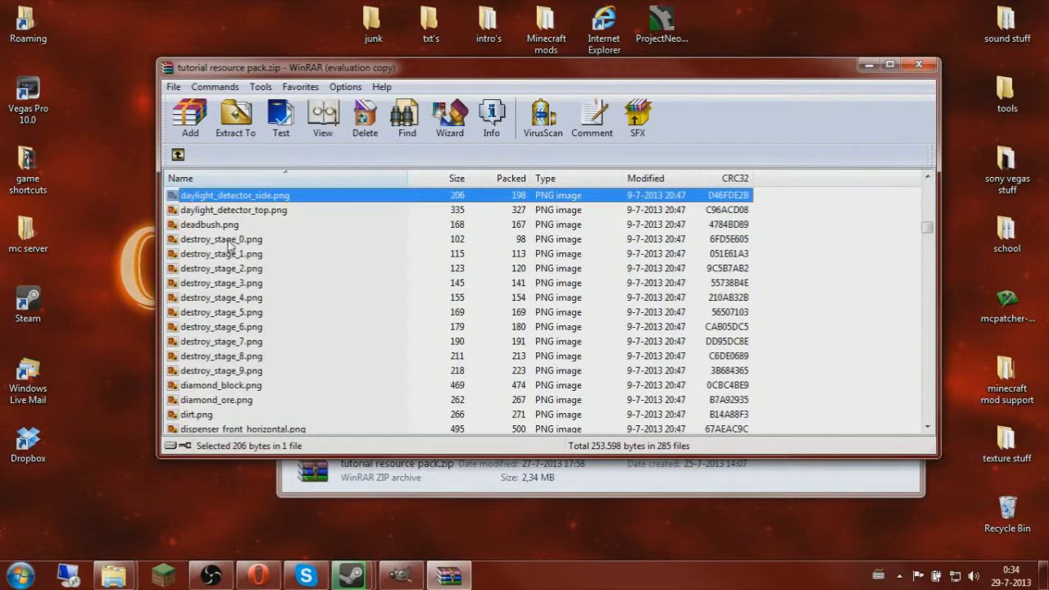
key(Down)
scroll(230, 246, down, 2)
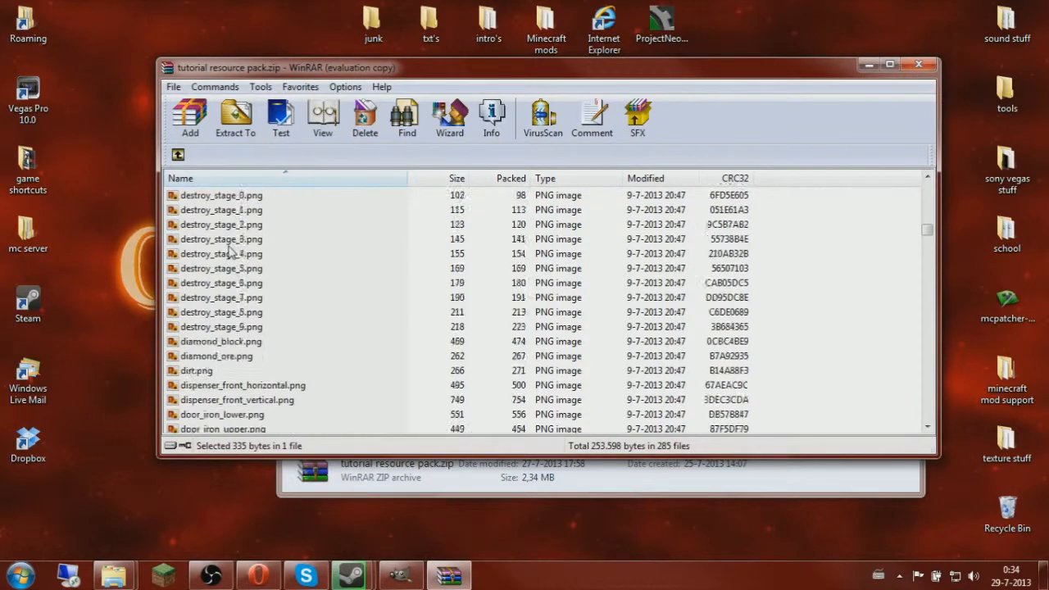
double_click(215, 329)
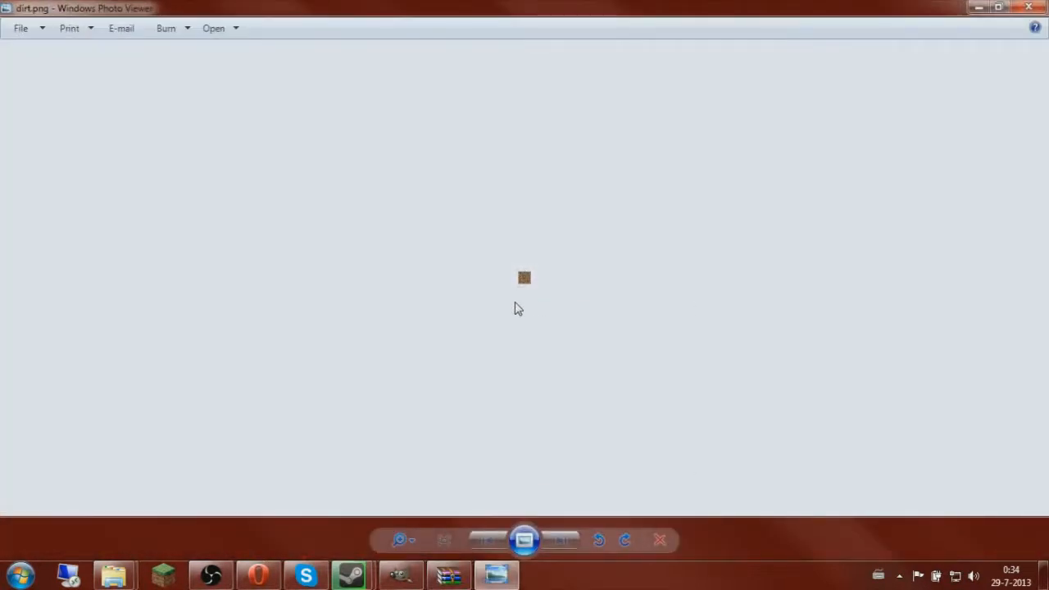
Send the viewed dirt.png to GIMP for editing
right_click(517, 305)
mouse_move(551, 310)
click(738, 363)
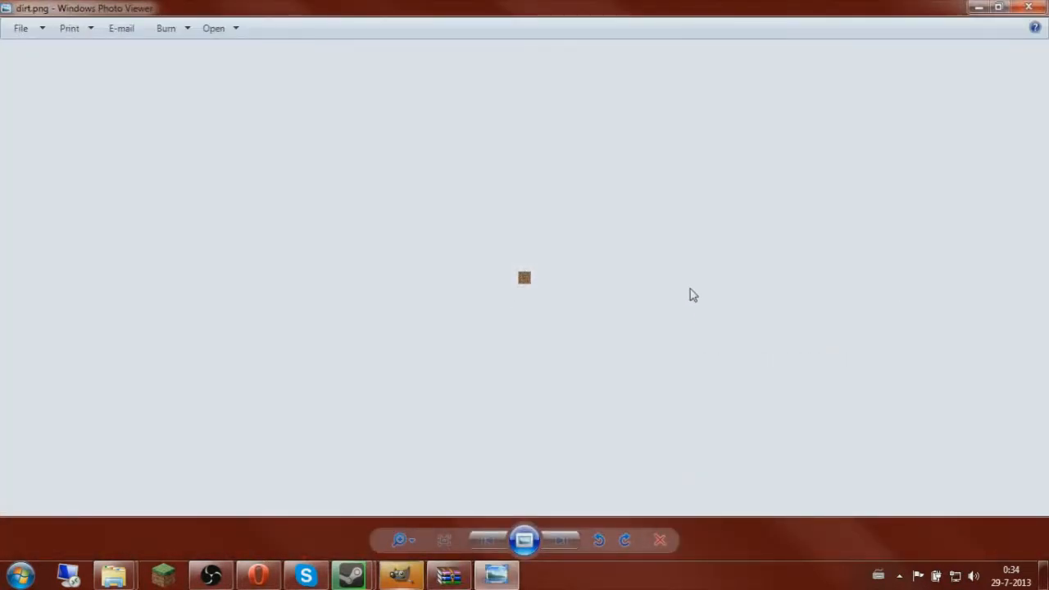
Scale the dirt.png image to 64 × 64 pixels with interpolation set to None
scroll(567, 380, up, 9)
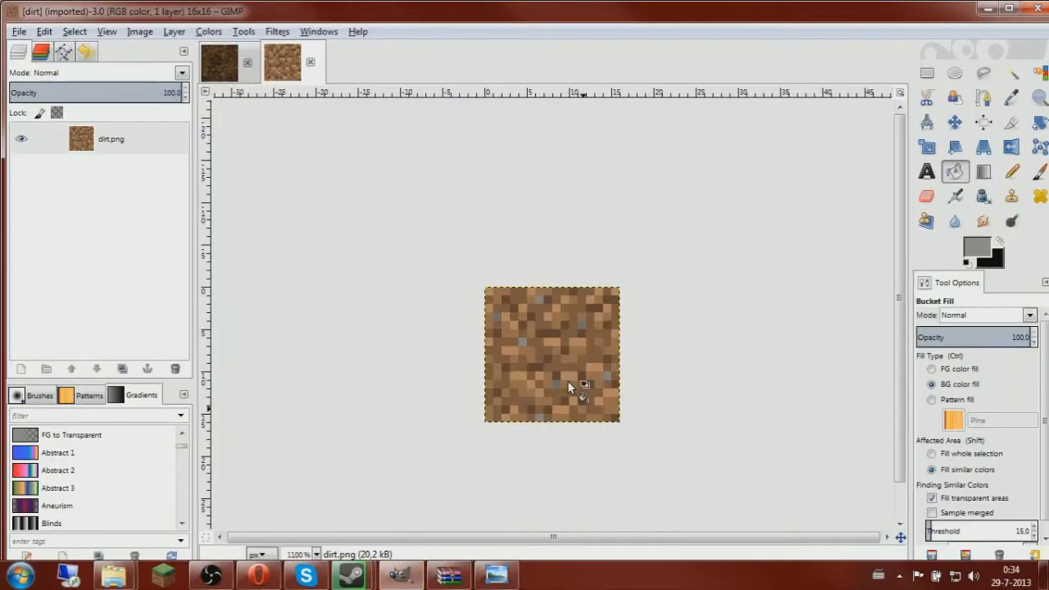
scroll(568, 381, up, 2)
click(140, 32)
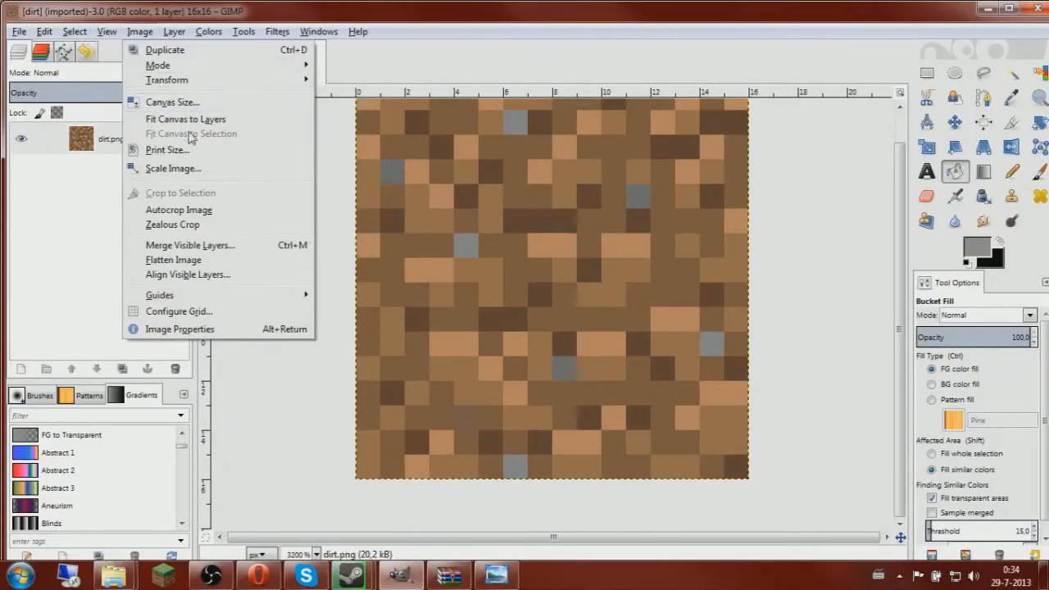
click(173, 168)
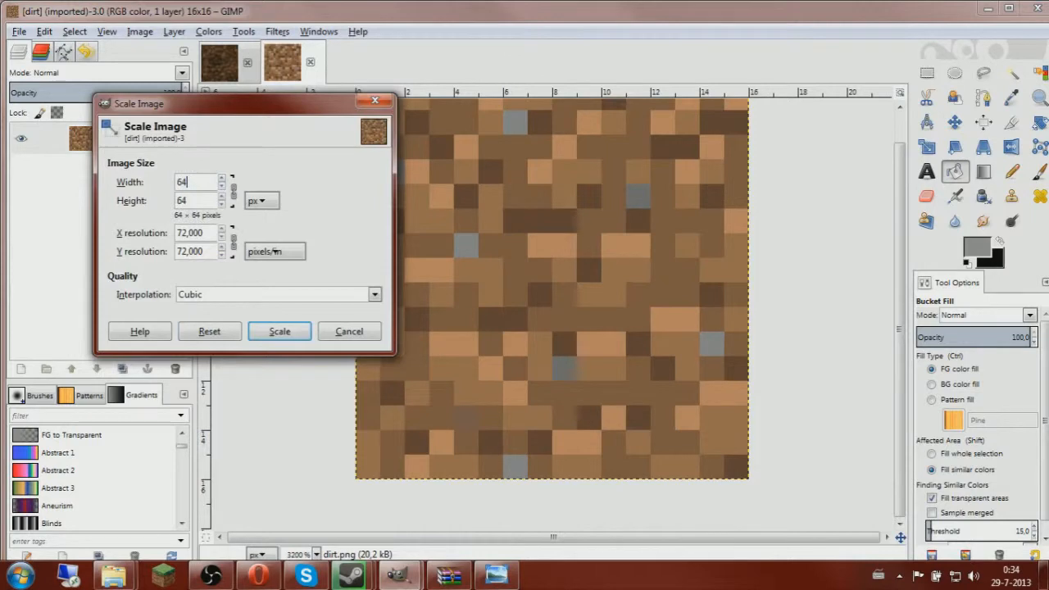
click(251, 297)
click(212, 307)
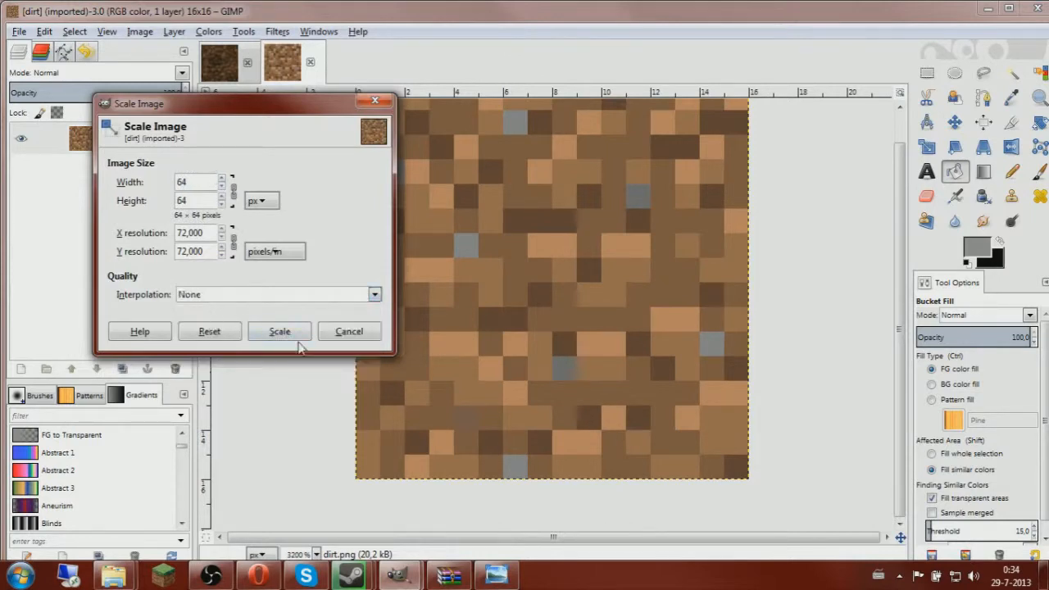
click(293, 335)
Paste the copied cobblestone-like texture over dirt.png and anchor the floating selection
scroll(479, 276, down, 5)
key(ctrl+v)
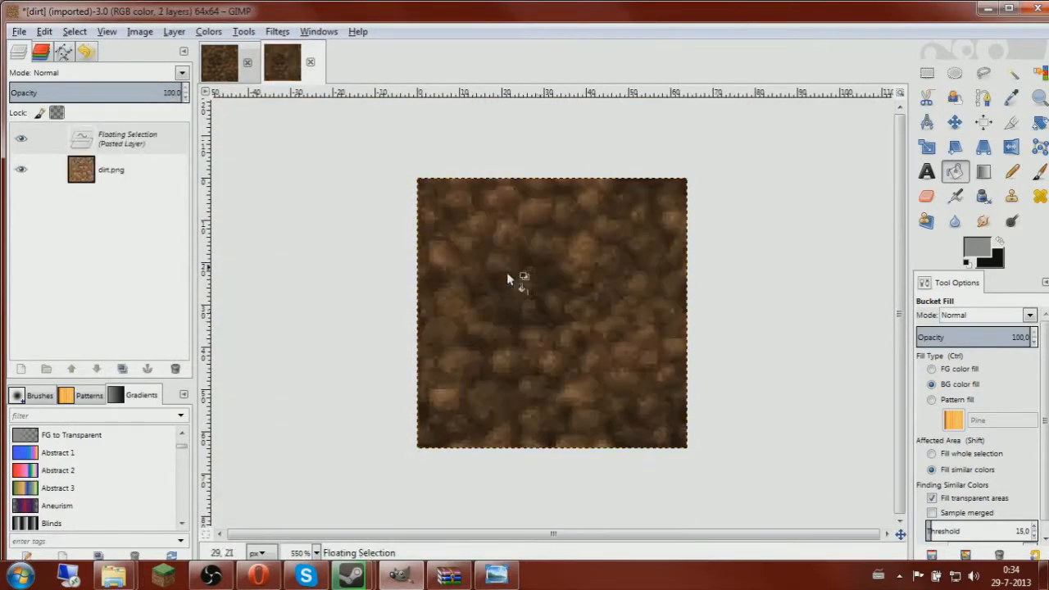
click(927, 73)
click(846, 154)
Overwrite the original dirt.png and update the changed file in tutorial resource pack.zip
click(18, 31)
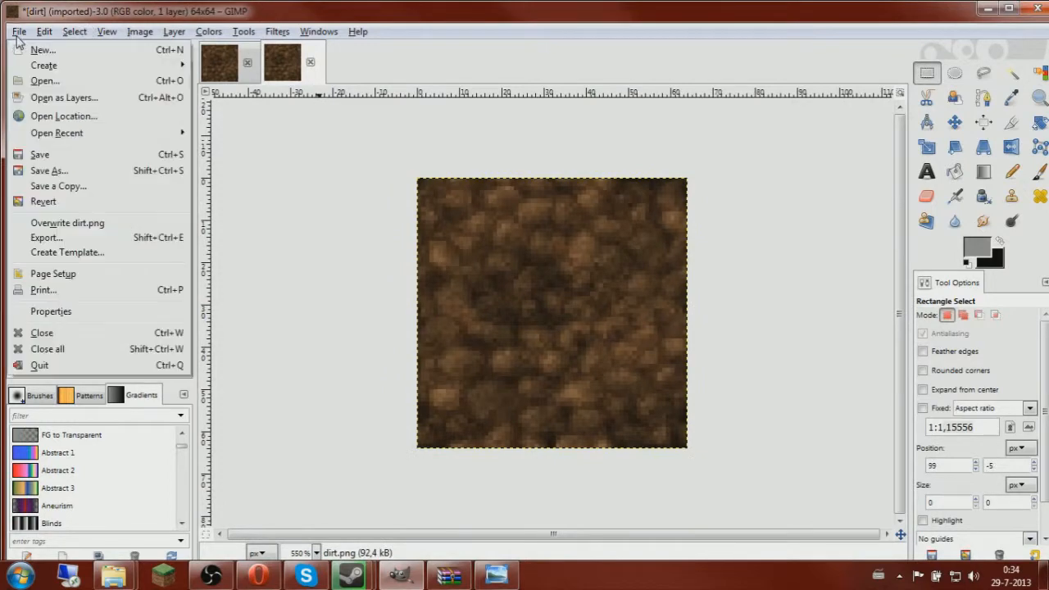
click(67, 223)
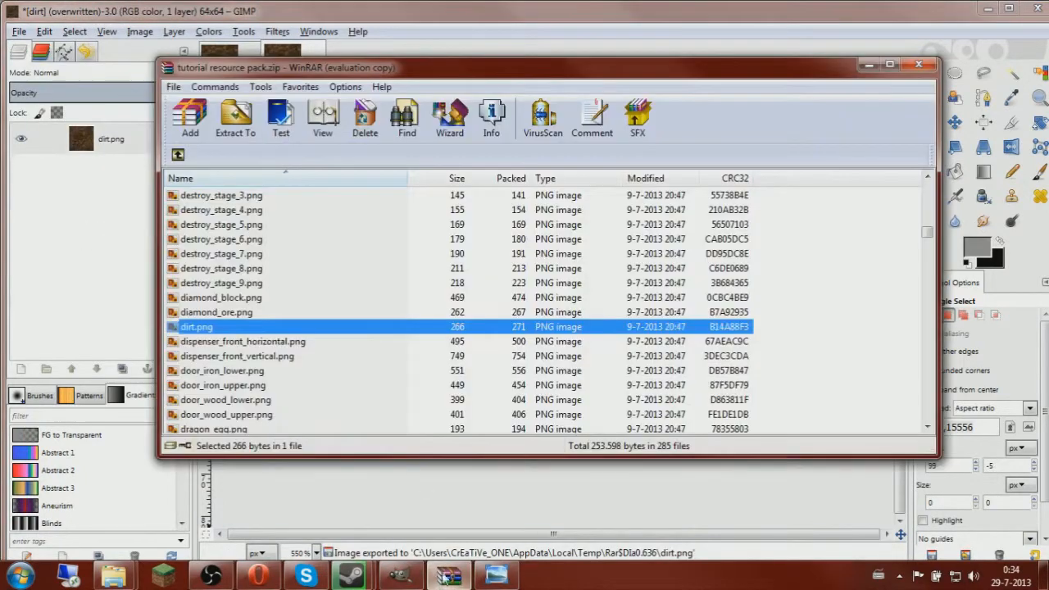
click(473, 341)
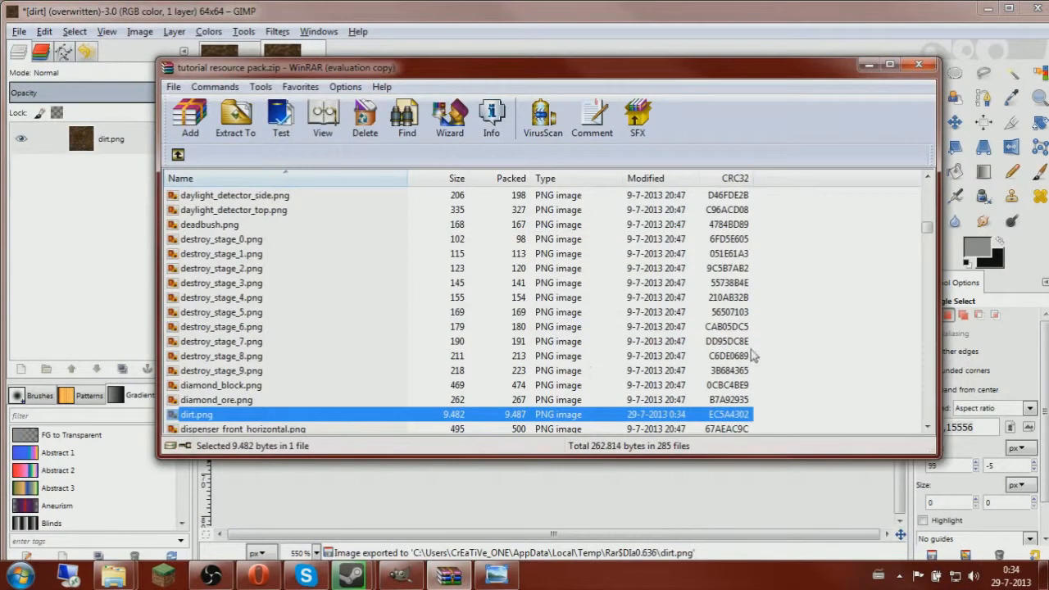
Minimize the WinRAR, GIMP and Windows Photo Viewer windows
click(868, 64)
click(979, 9)
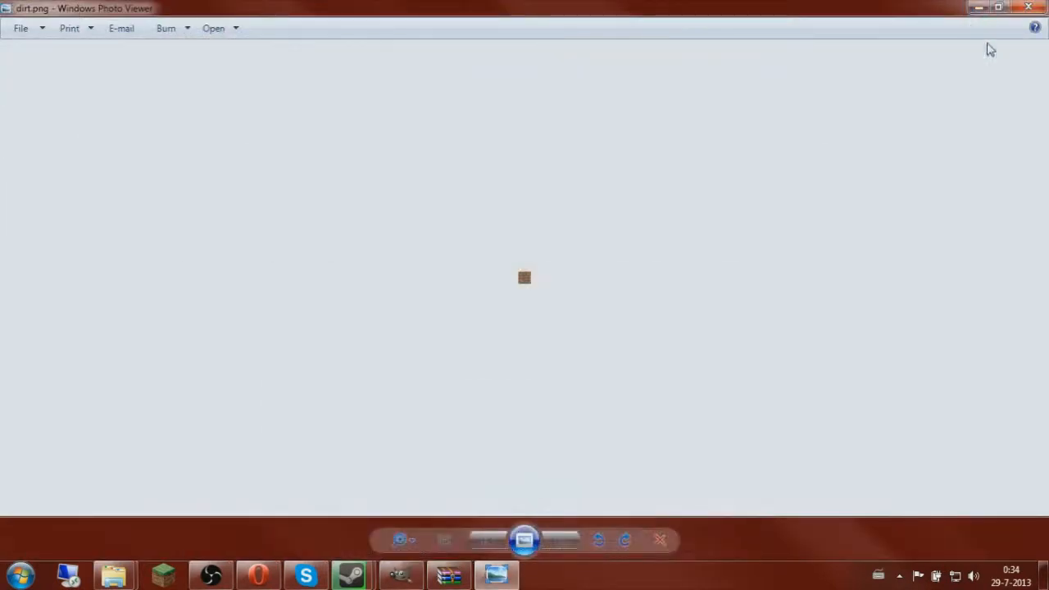
click(980, 9)
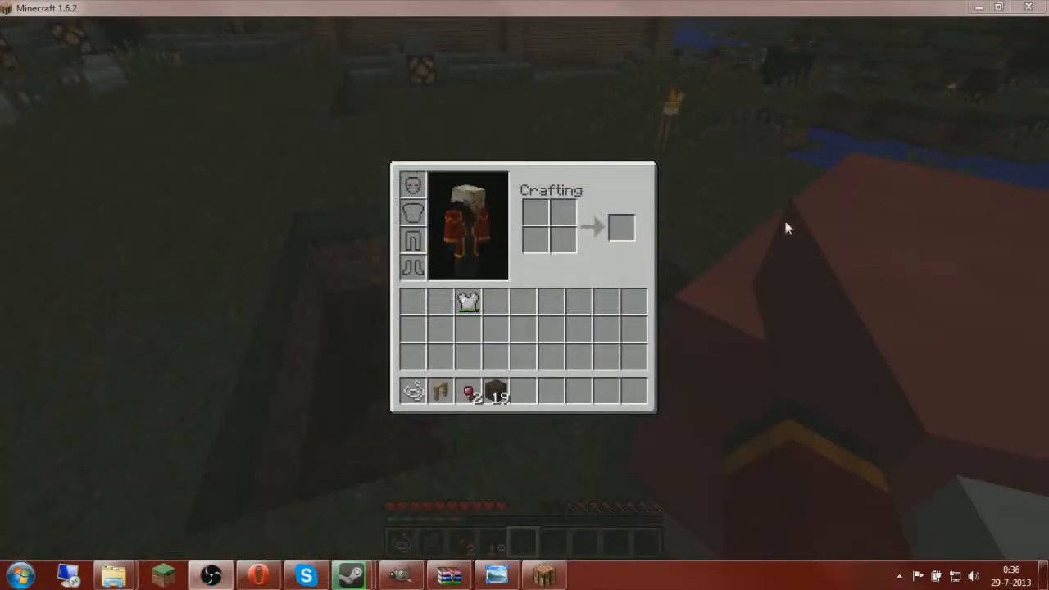
Close the inventory in Minecraft and examine the new dirt texture in the pit, both up close and from outside
key(e)
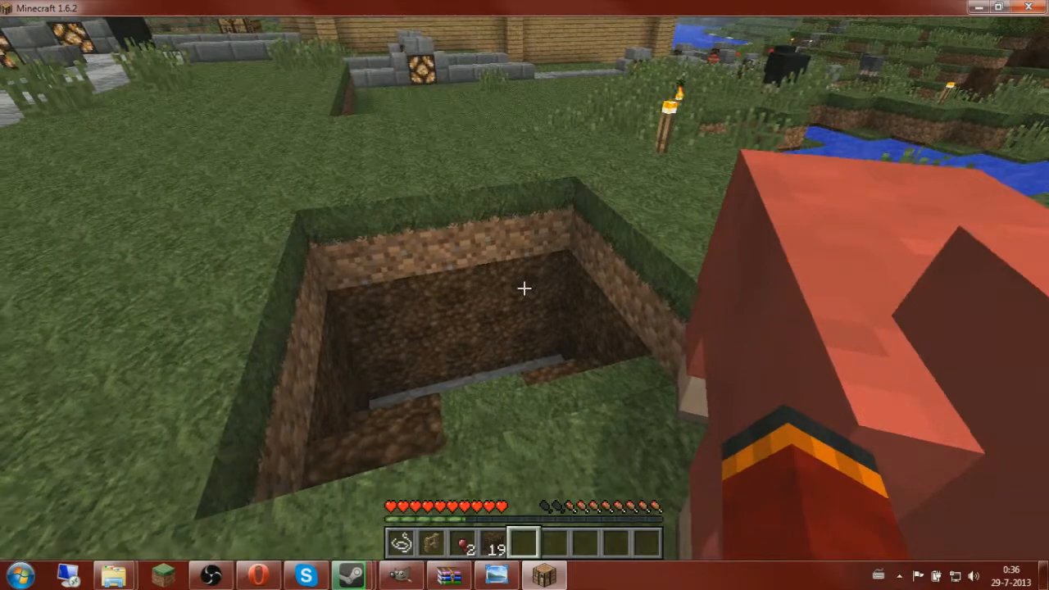
key(s)
key(w)
key(w)
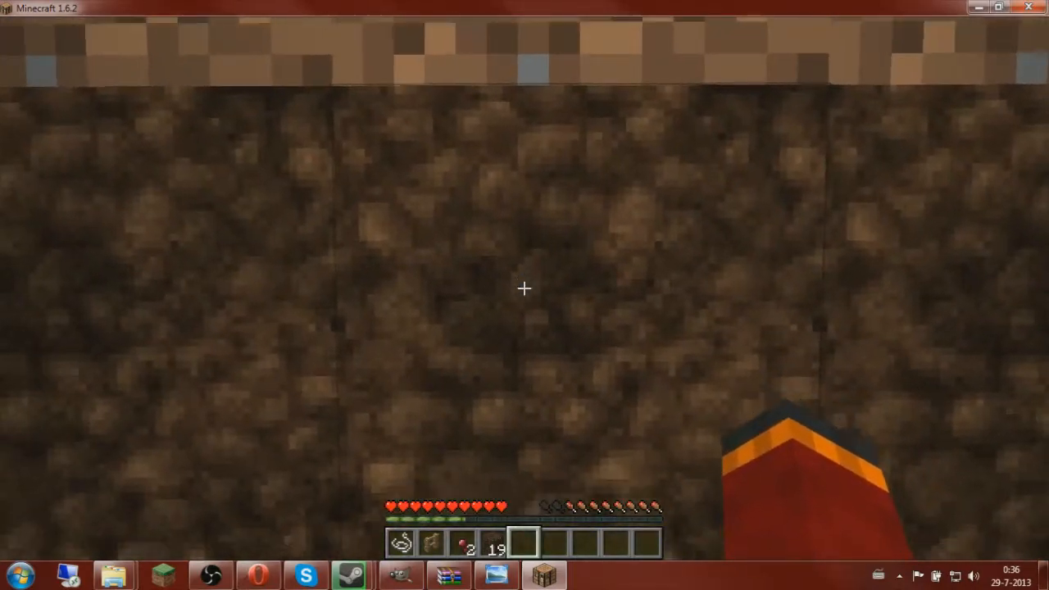
click(524, 289)
key(space)
key(s)
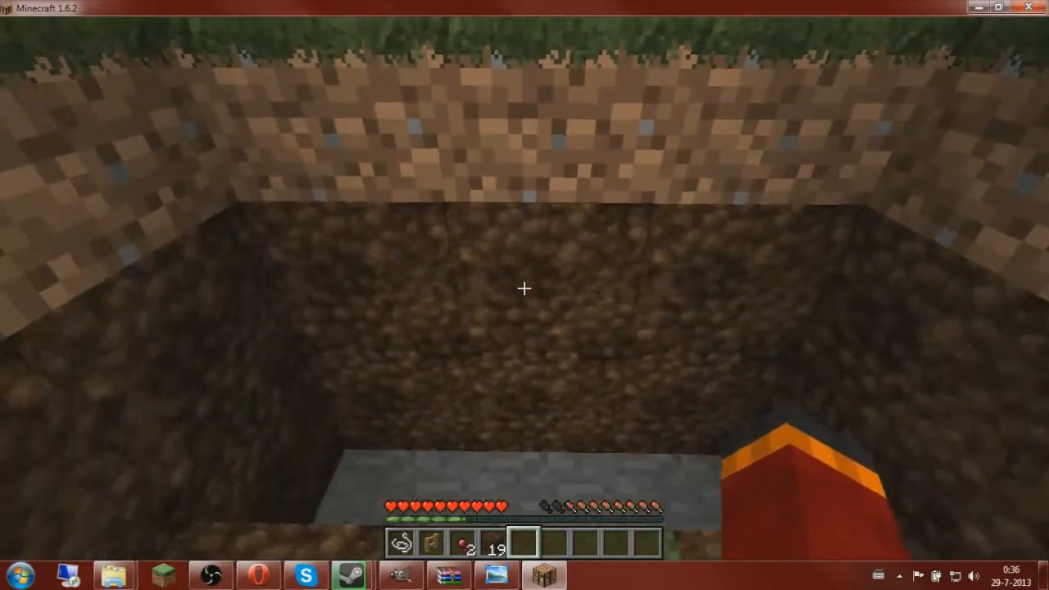
key(space)
key(s)
key(s)
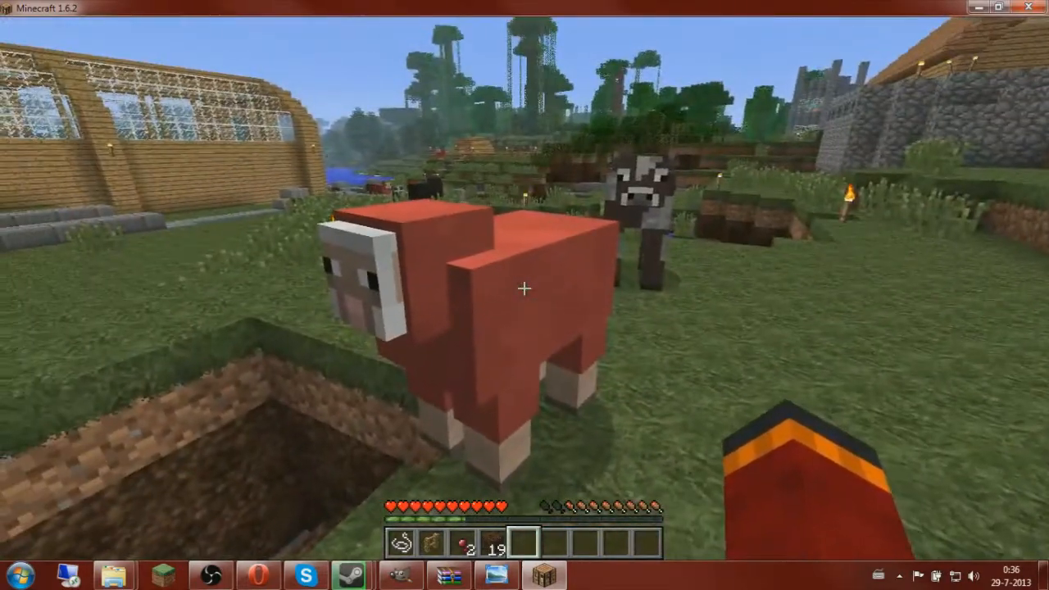
click(525, 289)
key(w)
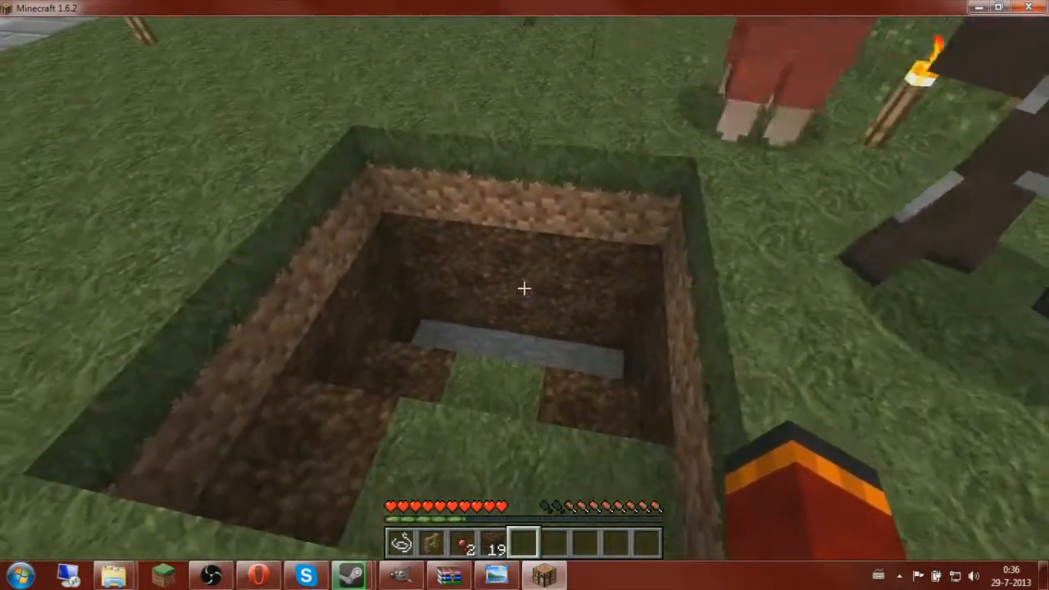
key(d)
key(w)
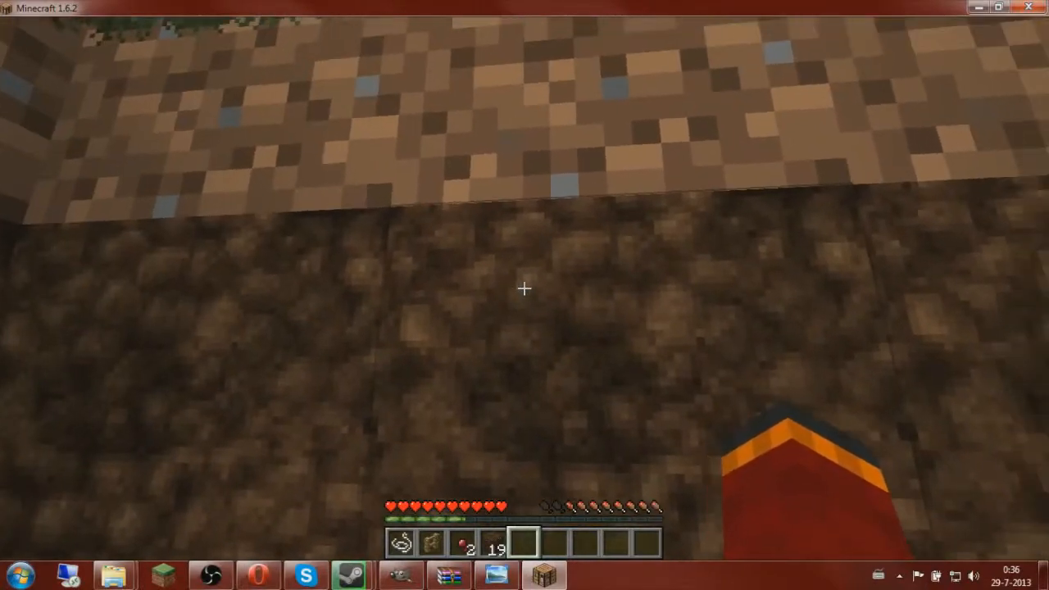
click(524, 288)
click(525, 289)
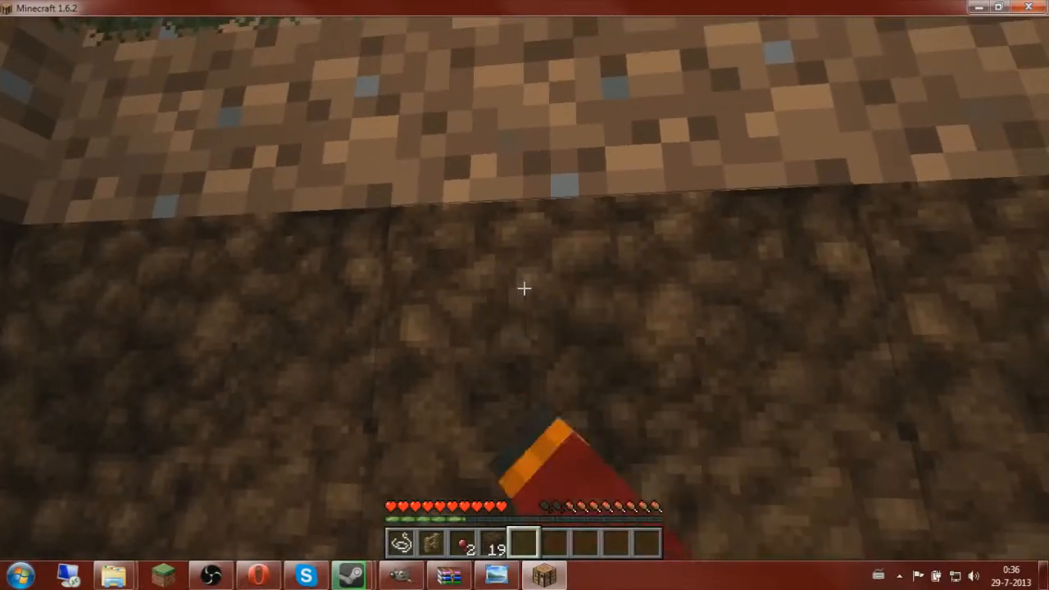
key(s)
key(space)
key(space)
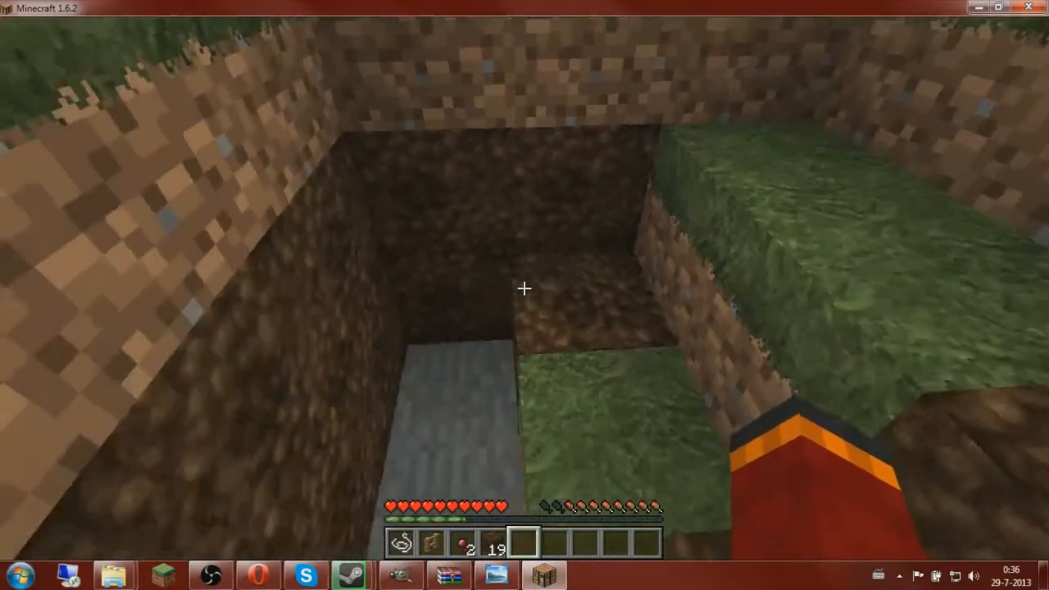
key(s)
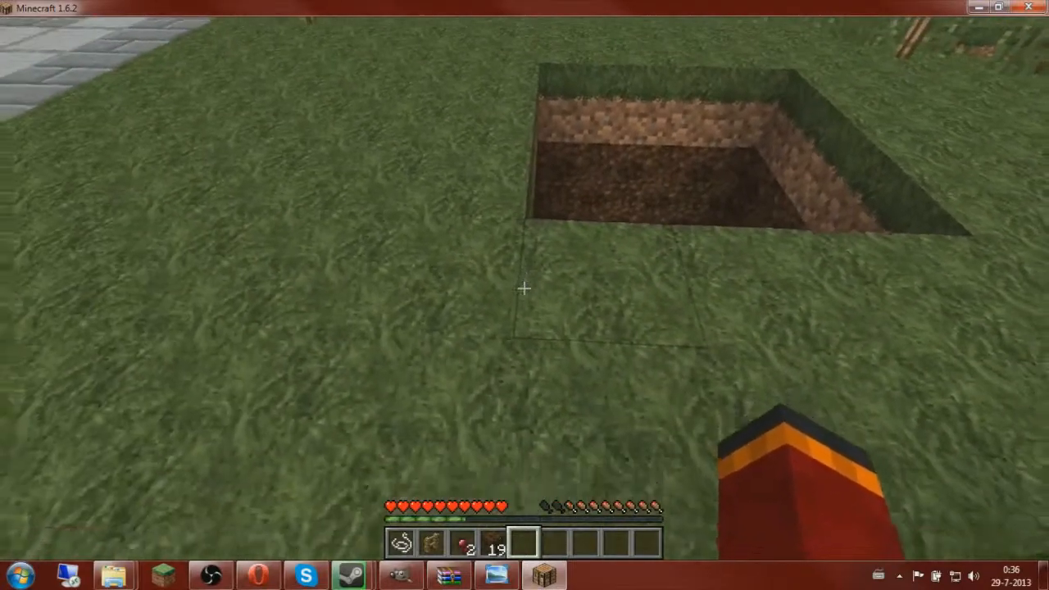
key(w)
key(d)
key(s)
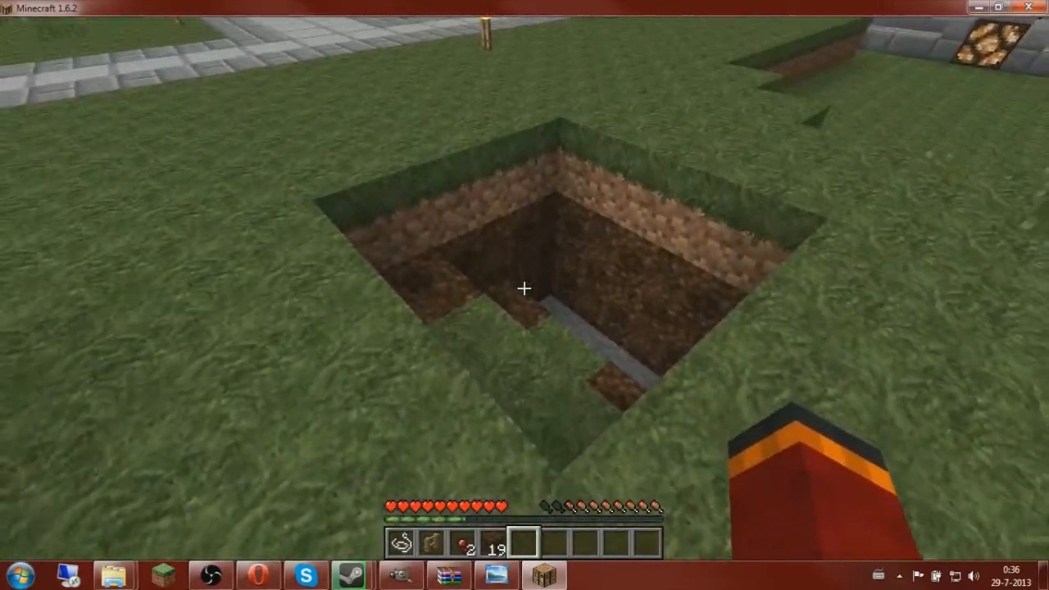
key(w)
key(d)
key(s)
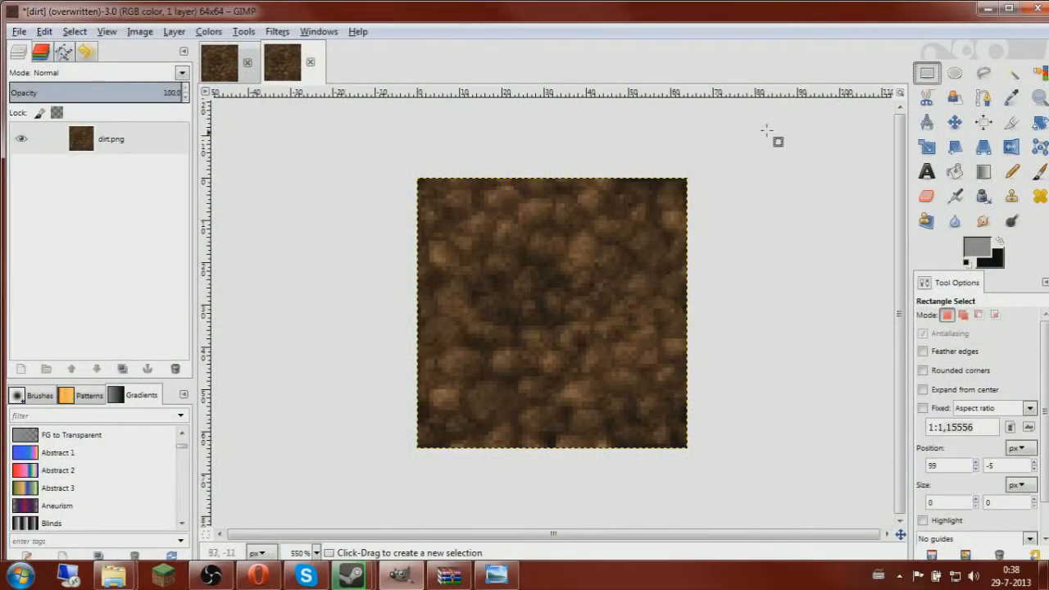
In GIMP, duplicate the dirt.png layer, hide the copy and select the original layer
right_click(110, 146)
click(154, 227)
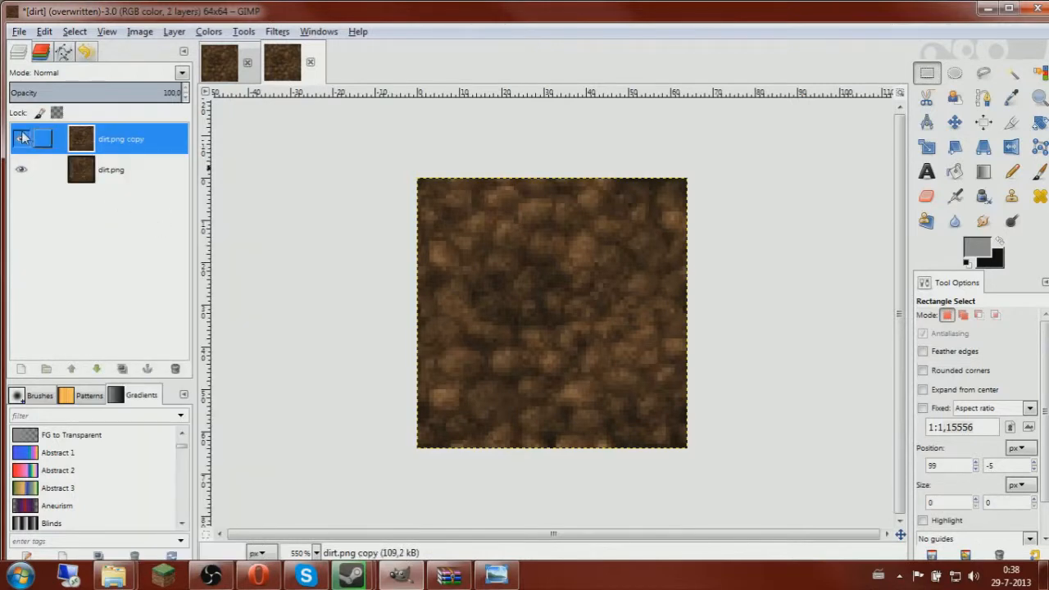
click(114, 176)
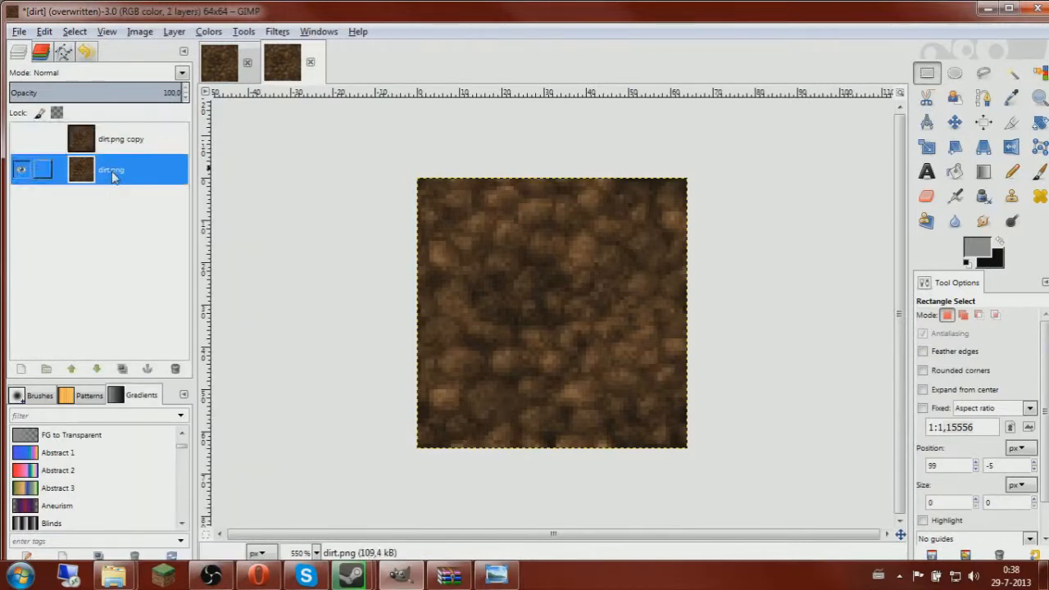
click(208, 31)
click(227, 160)
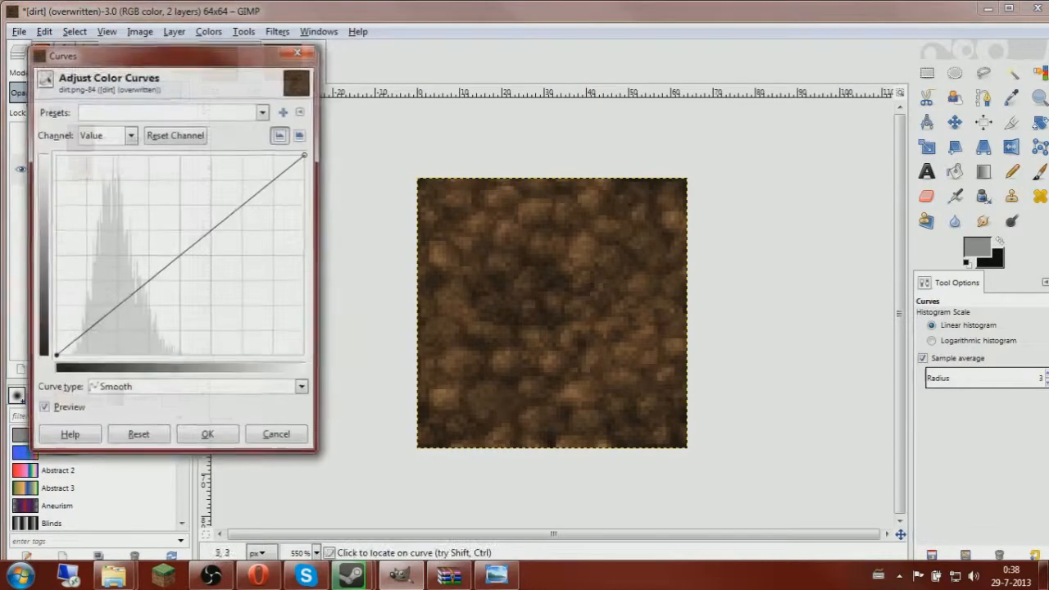
mouse_move(160, 231)
mouse_down()
mouse_move(237, 235)
mouse_move(144, 217)
mouse_up()
click(276, 436)
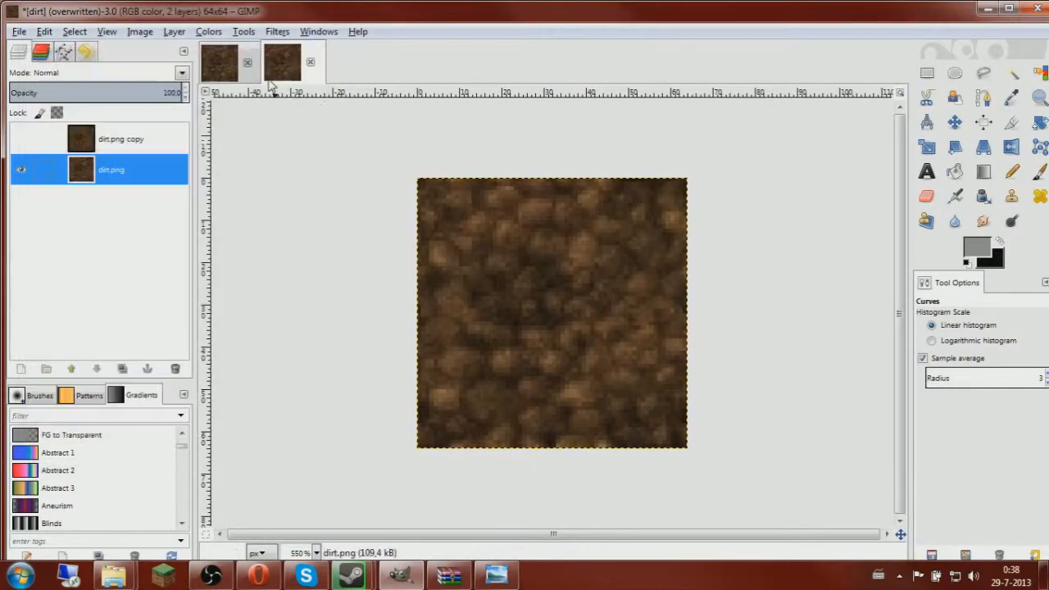
click(209, 32)
click(238, 66)
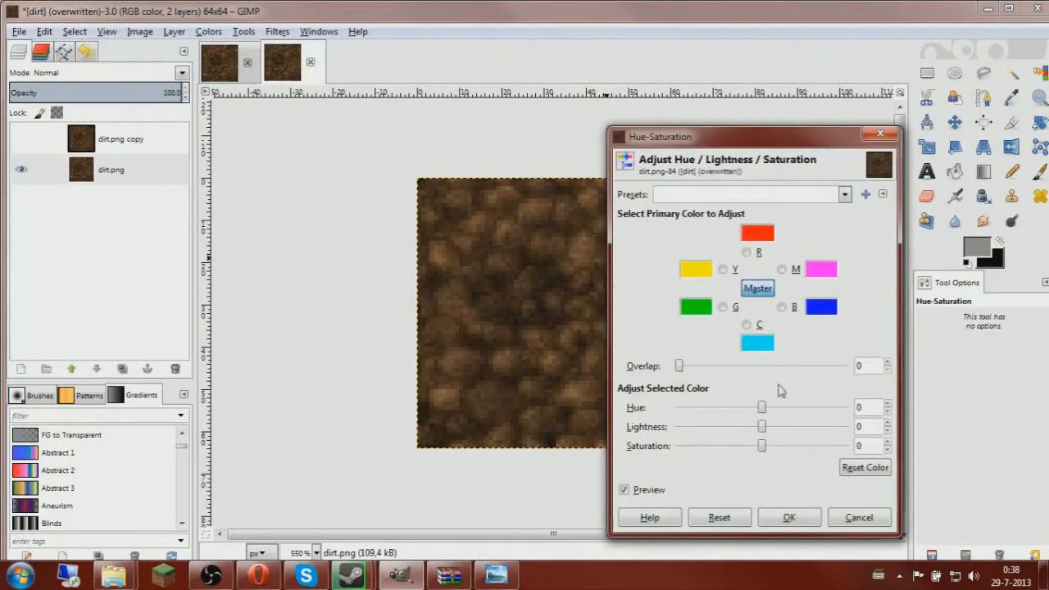
drag(763, 429, 801, 439)
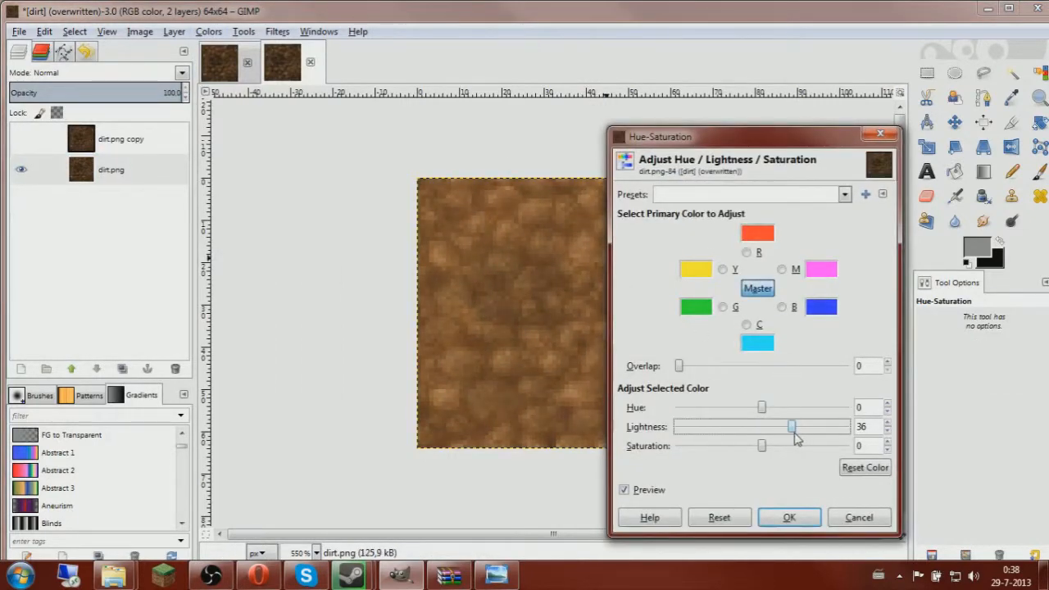
click(850, 513)
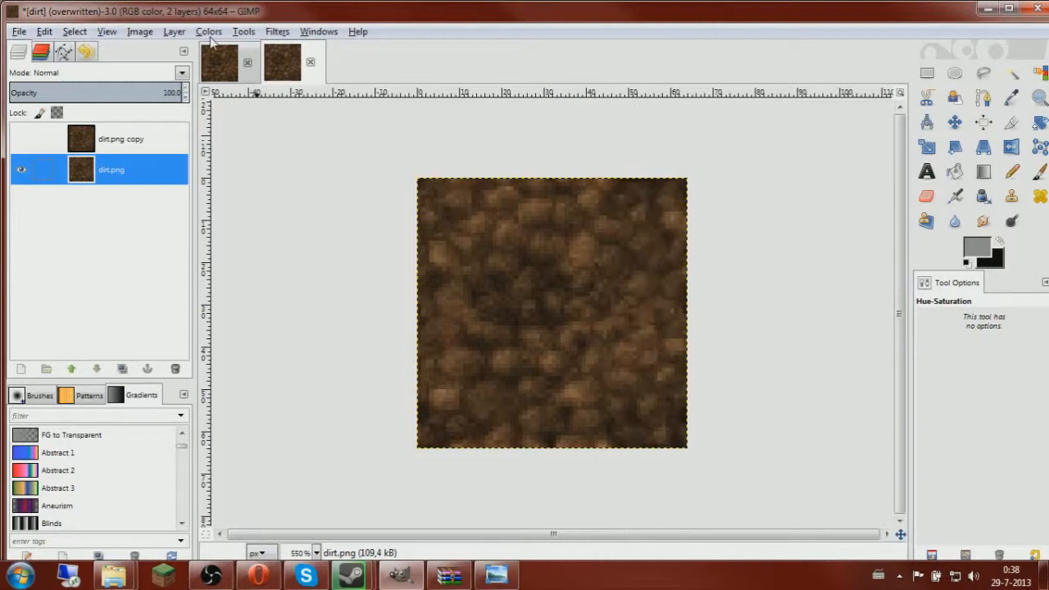
Brighten the original dirt.png layer with Curves by raising the Value curve in the darker midtones
click(210, 34)
click(231, 165)
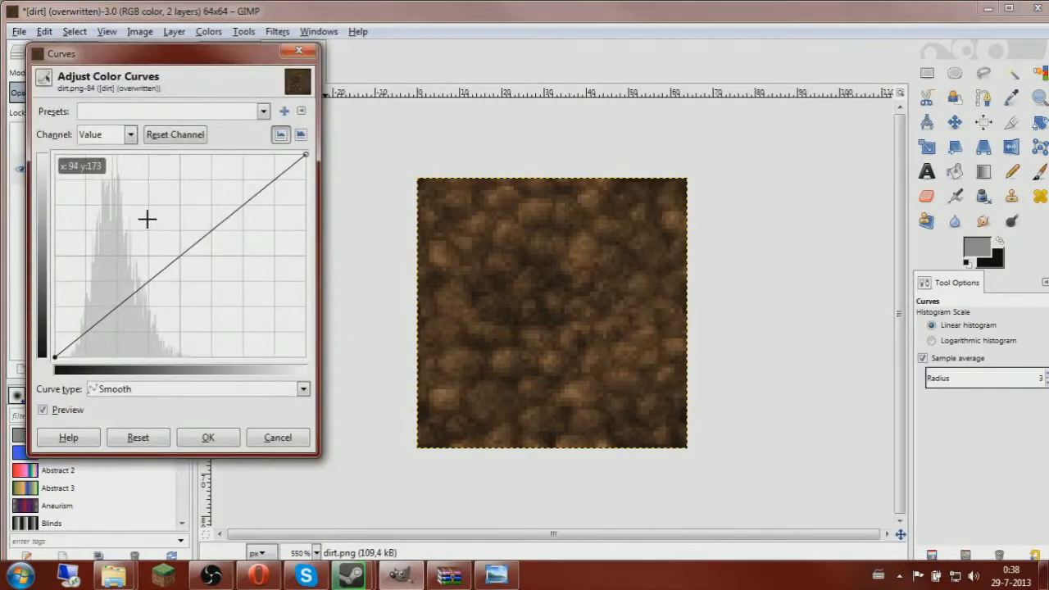
drag(147, 218, 153, 231)
click(218, 437)
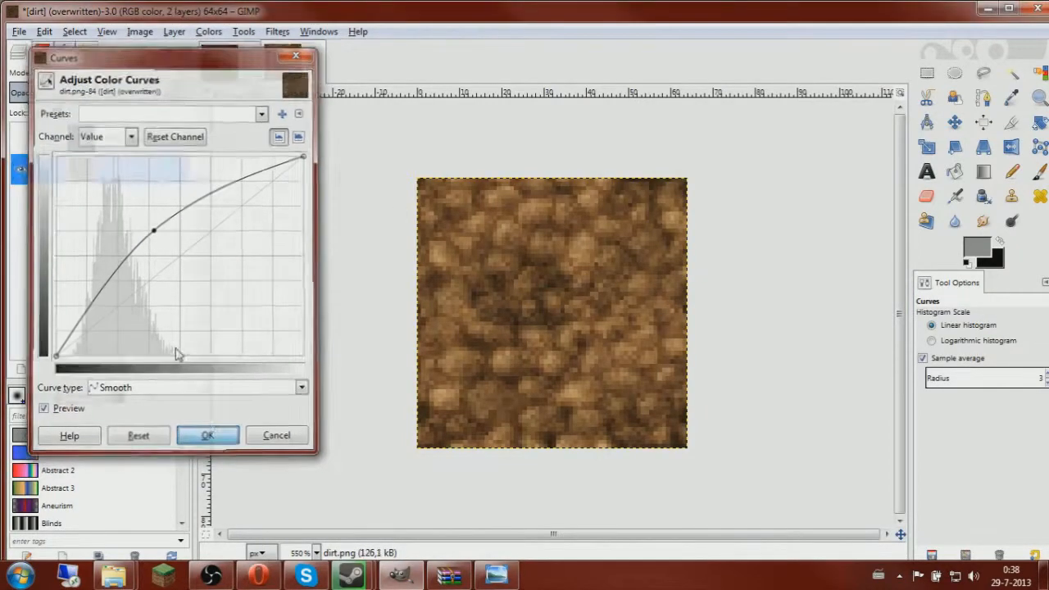
Show and select the dirt.png copy layer, and set up the Eraser with a brush size of 20
click(20, 140)
click(106, 140)
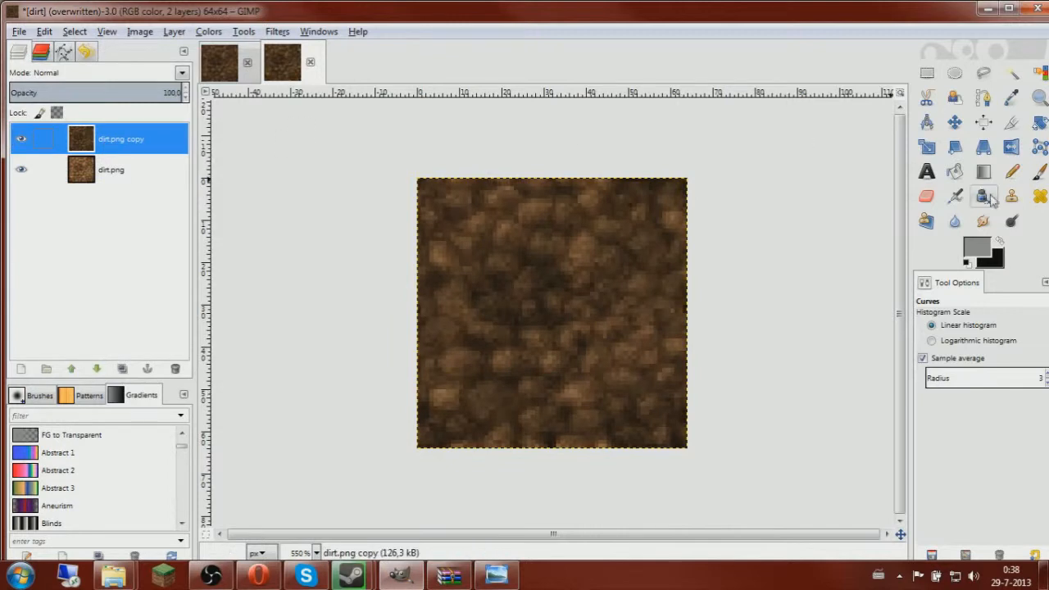
click(927, 198)
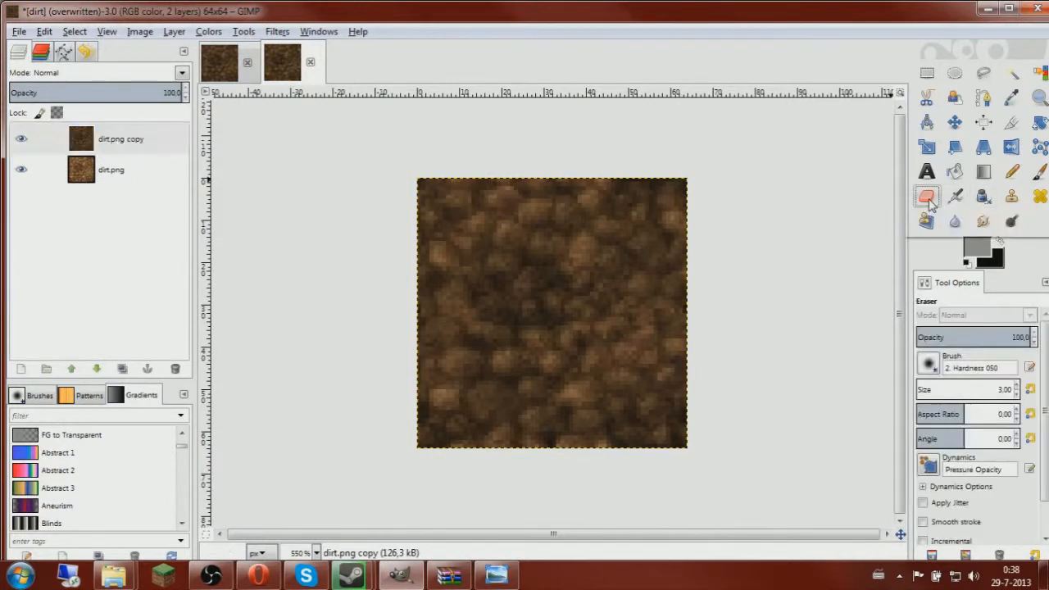
click(1007, 389)
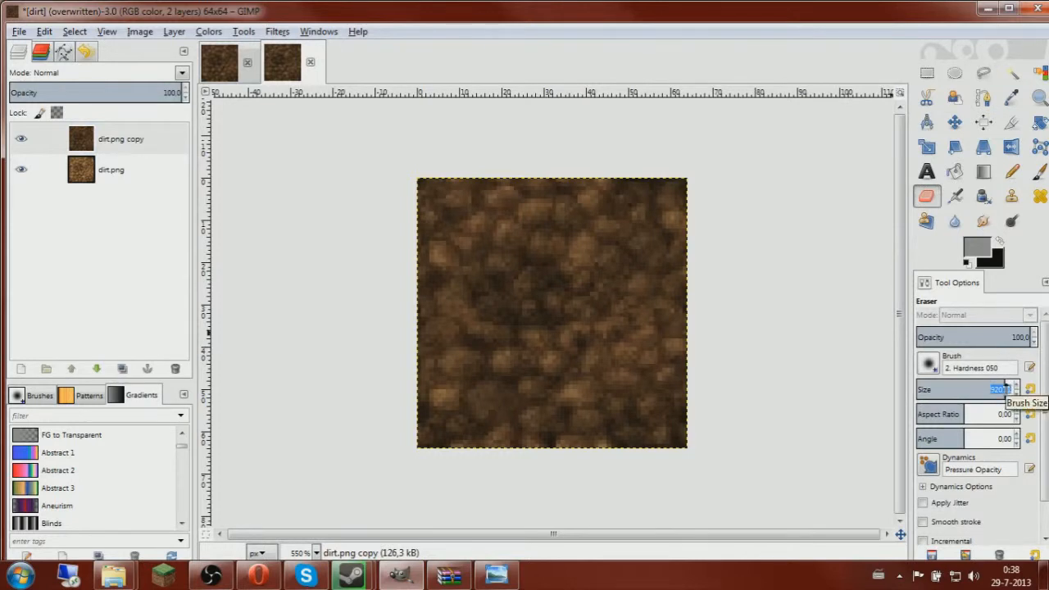
text(10)
key(Return)
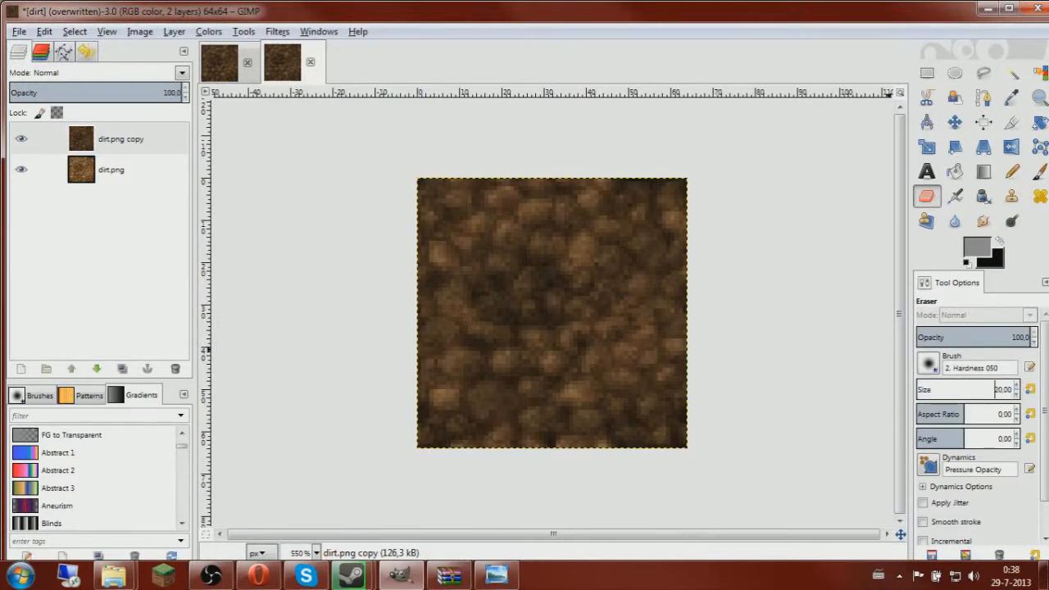
click(120, 141)
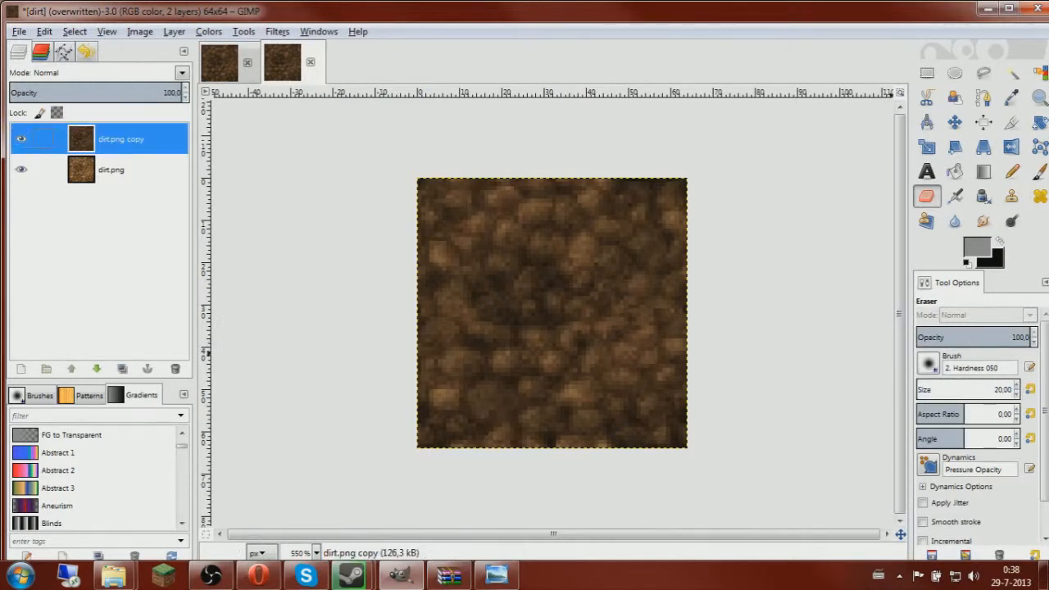
Set the Eraser opacity to 57.7 and partly erase the dark patch around the centre of the dirt.png copy layer
click(972, 341)
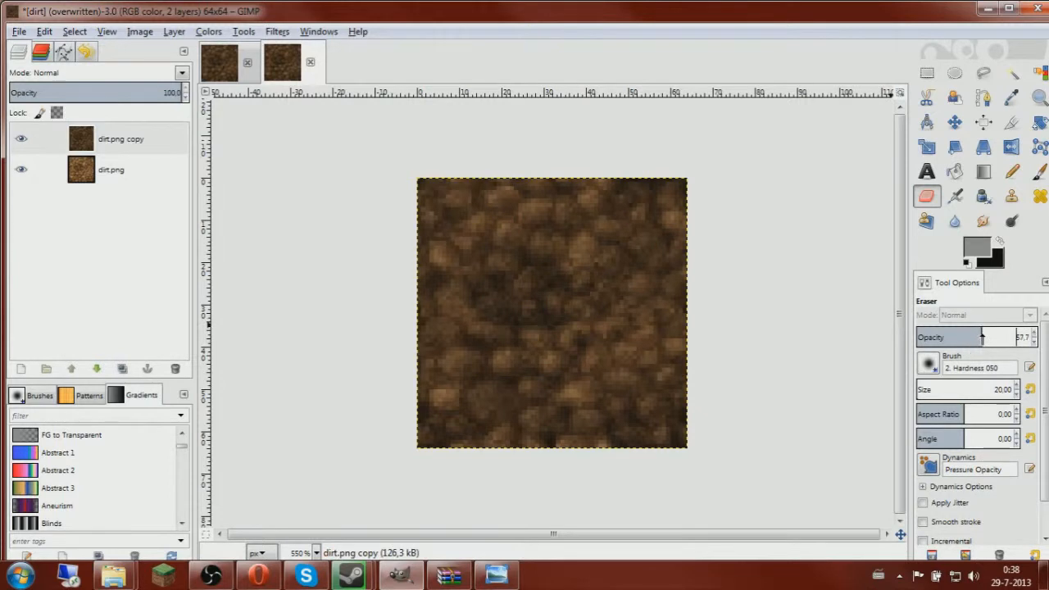
key(plus)
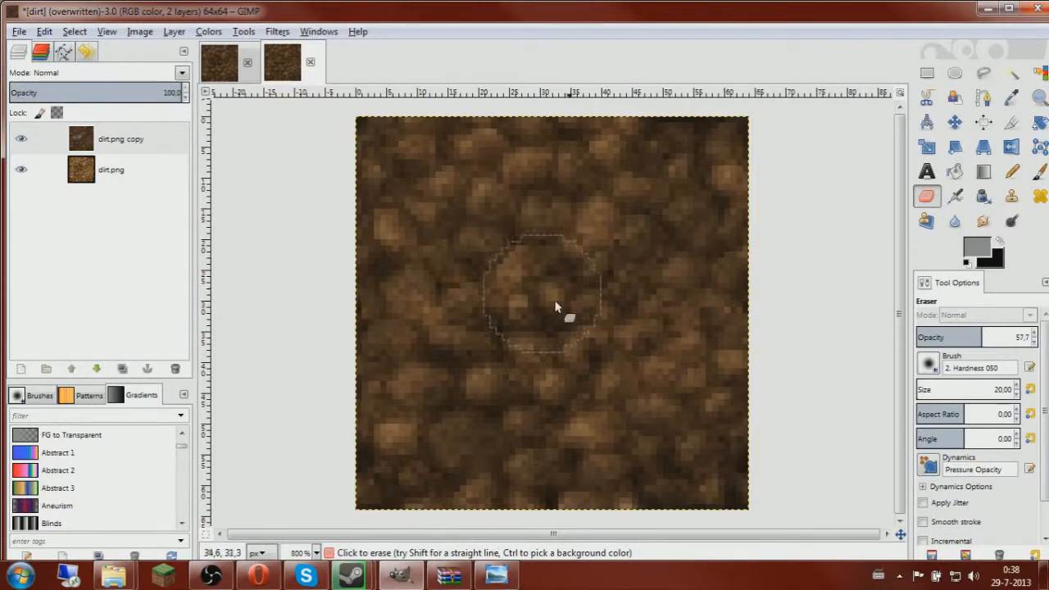
scroll(628, 314, down, 3)
scroll(627, 314, up, 2)
key(r)
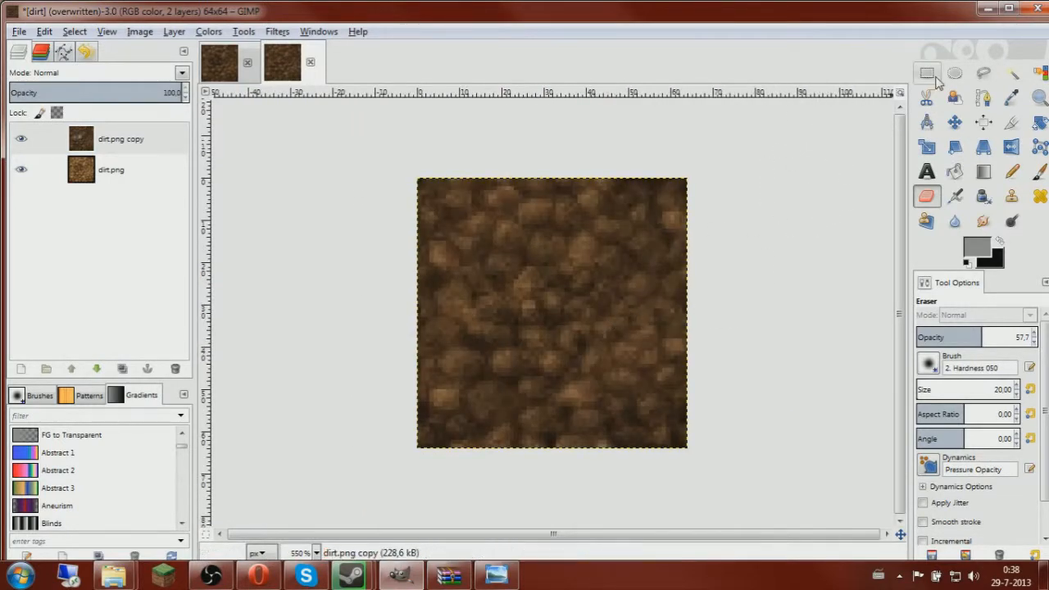
Merge the visible layers, dirt.png copy and dirt.png, into a single layer
click(22, 170)
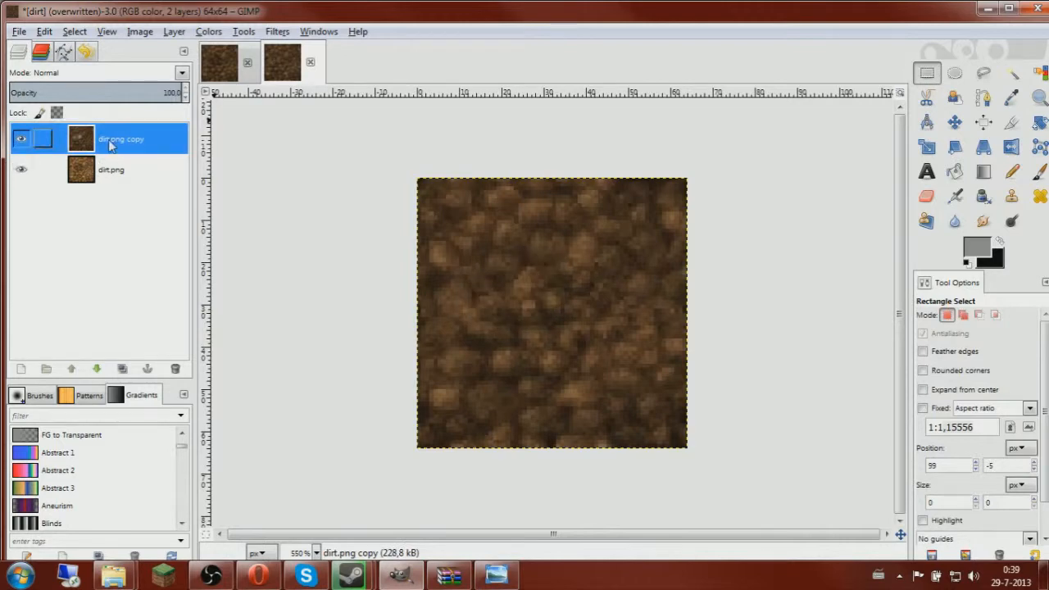
right_click(112, 145)
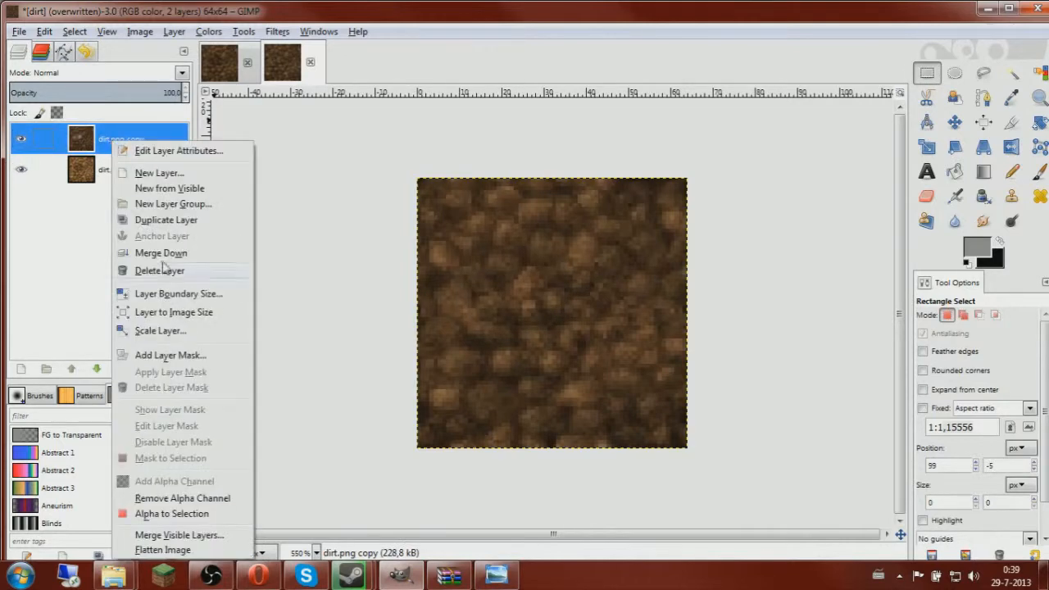
click(177, 535)
click(193, 284)
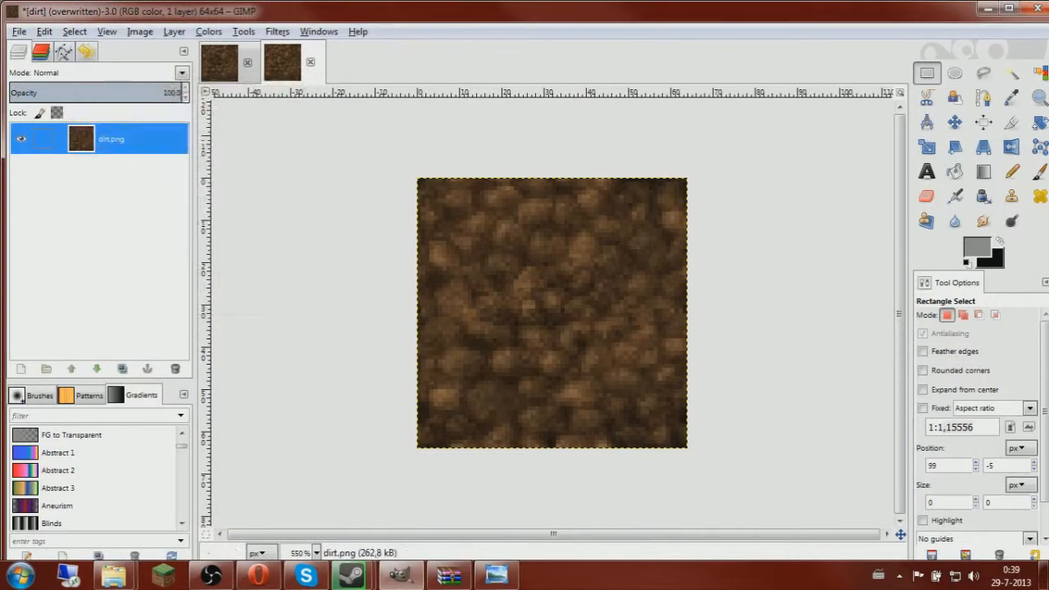
Brighten the merged dirt.png layer with Curves by raising the Value curve in the darker midtones
click(210, 32)
click(250, 160)
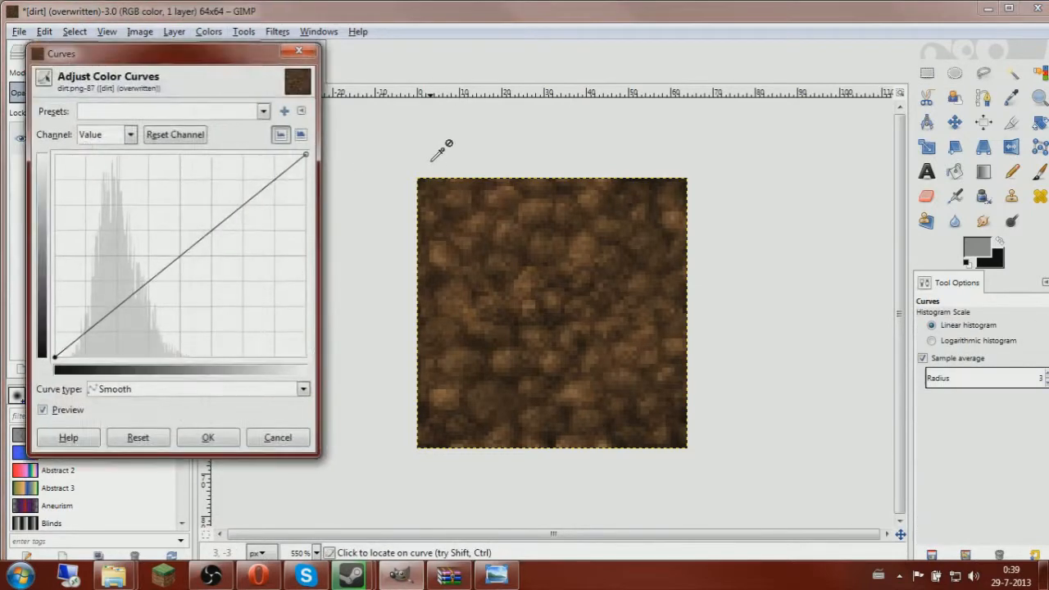
drag(157, 251, 155, 219)
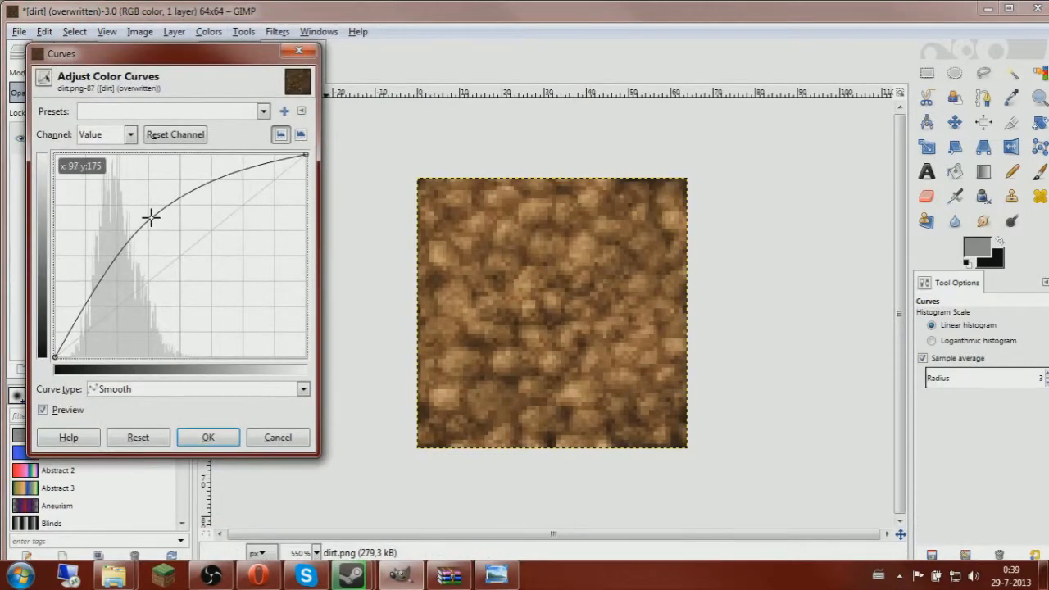
drag(151, 216, 151, 228)
click(208, 437)
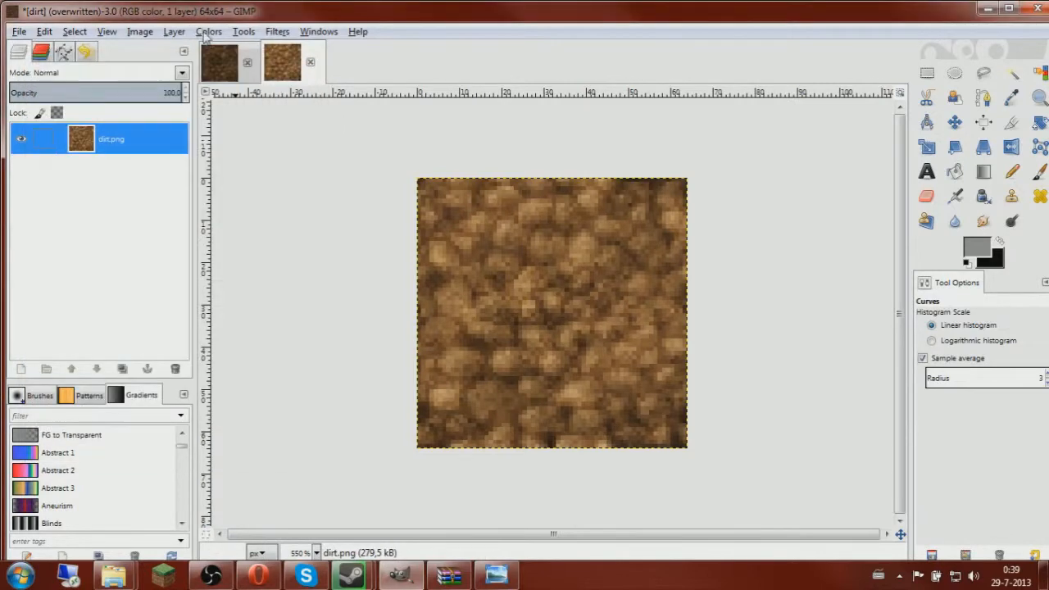
Reduce the texture's saturation to -27 with Hue-Saturation
click(208, 32)
click(223, 71)
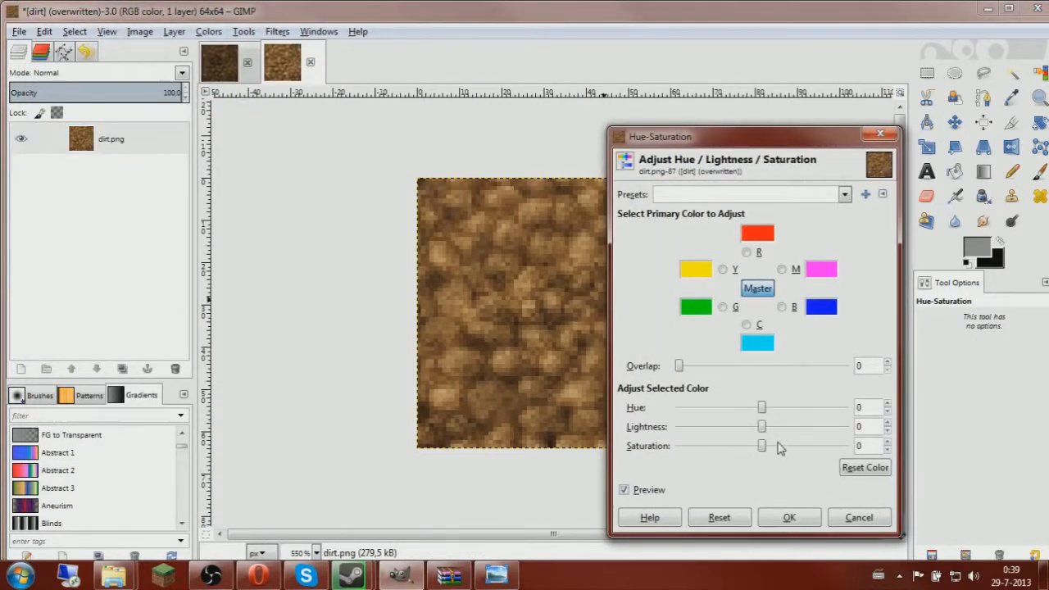
click(763, 445)
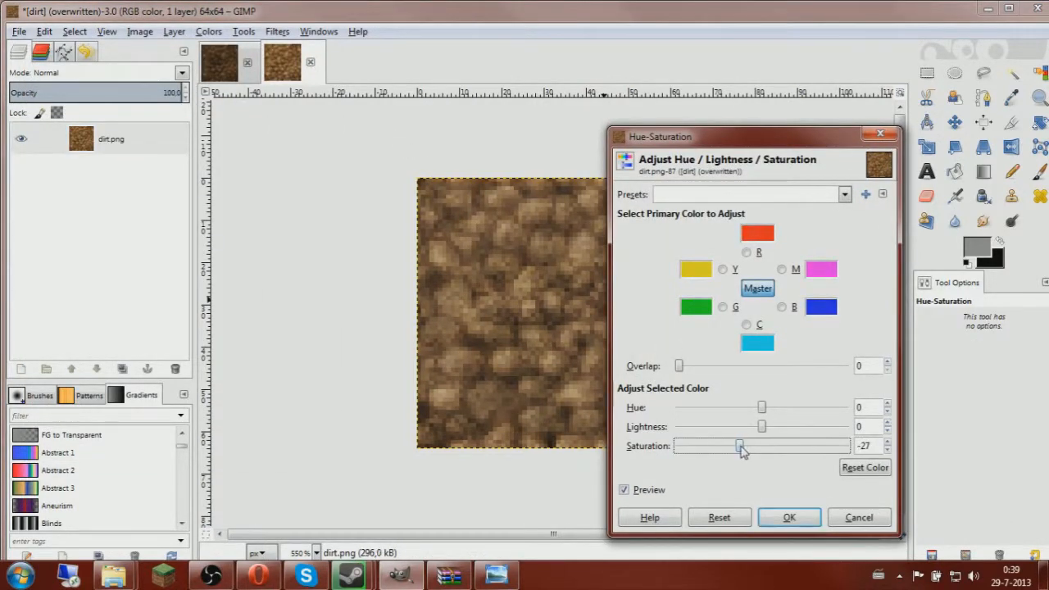
click(787, 519)
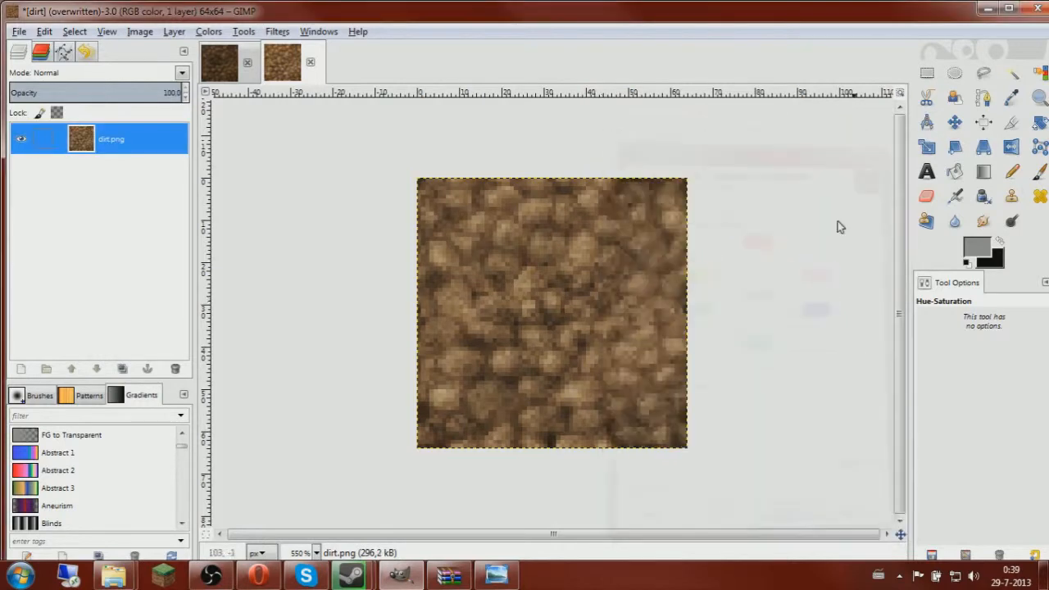
Switch to the Rectangle Select tool and overwrite dirt.png with the adjusted texture
click(927, 73)
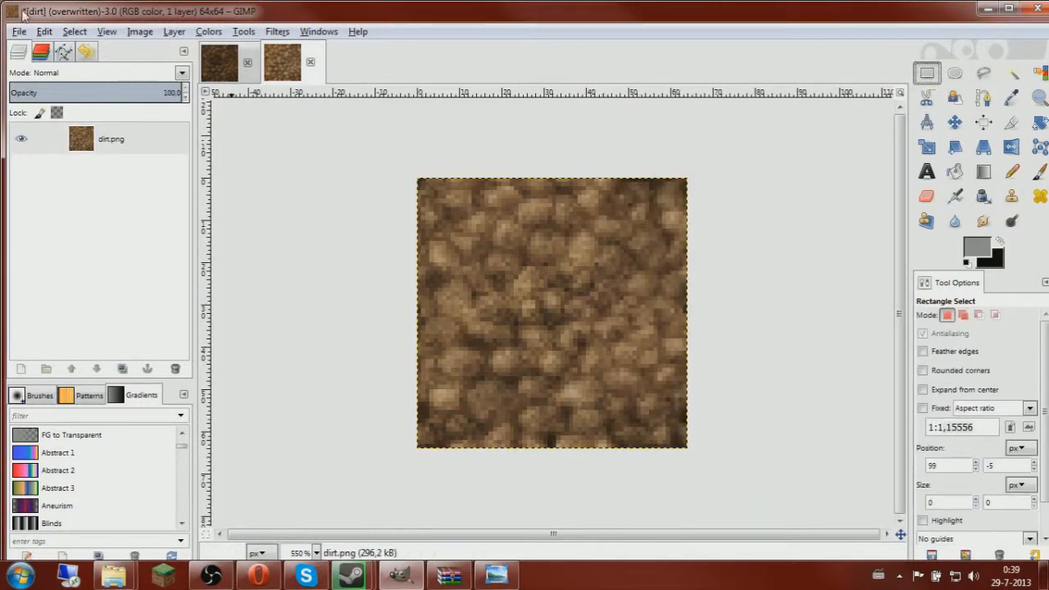
click(18, 32)
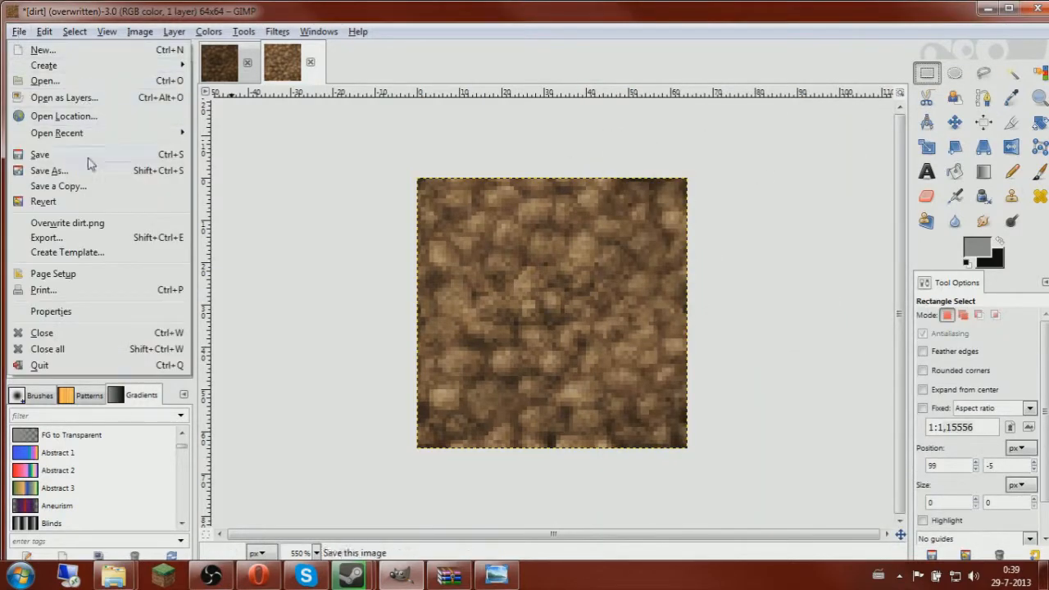
click(82, 232)
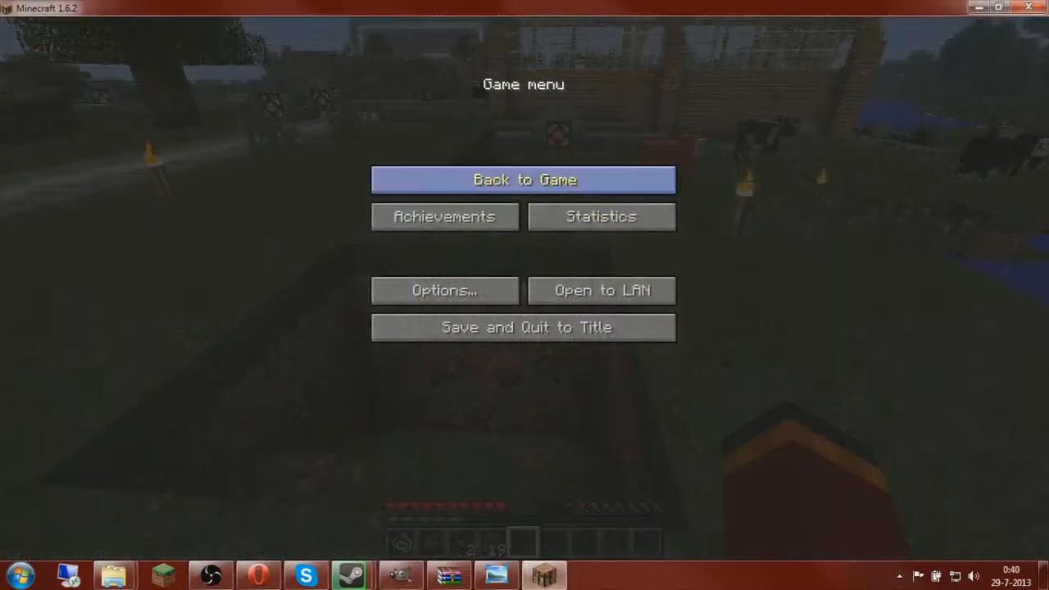
Return to the game in Minecraft and examine the updated dirt texture inside the pit and from outside
key(Escape)
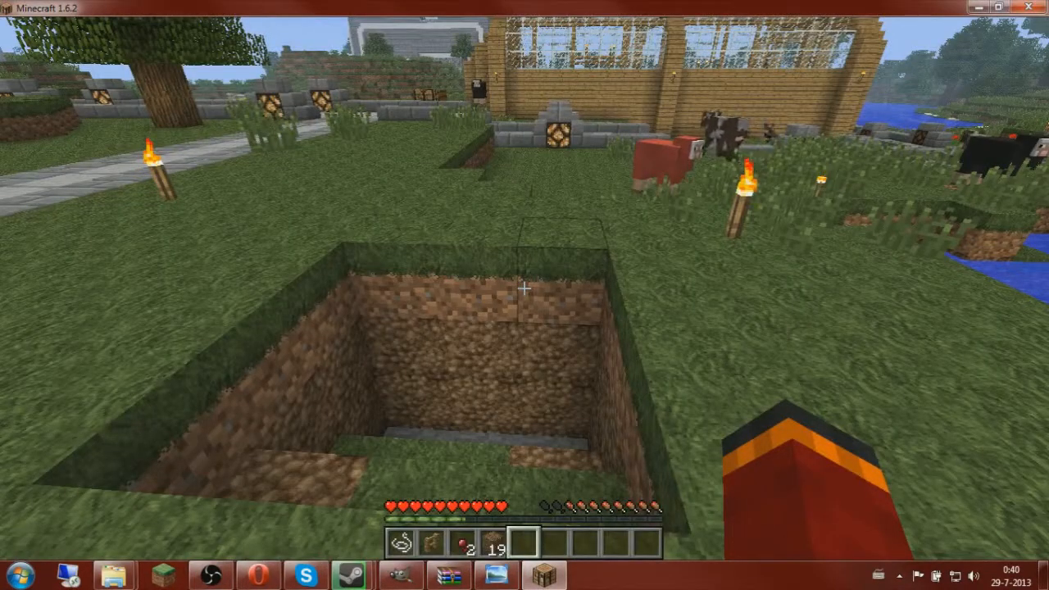
key(w)
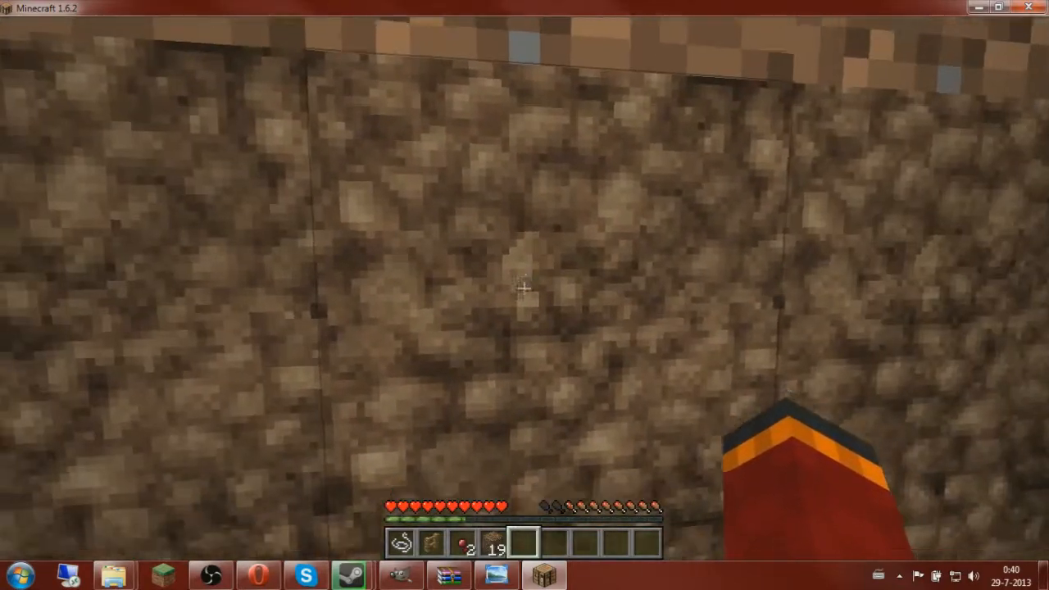
key(space)
key(s)
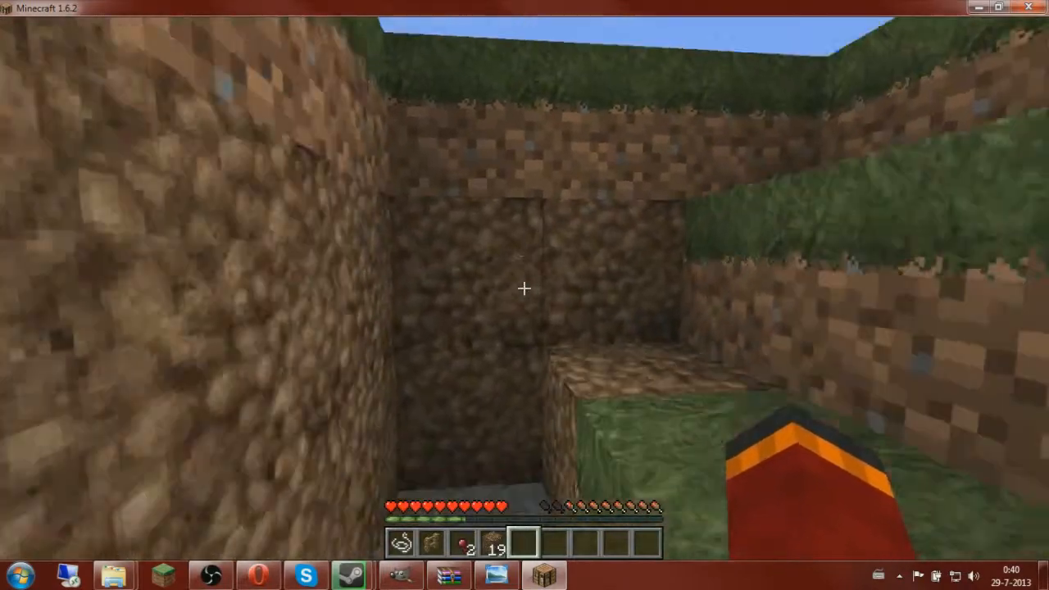
key(w)
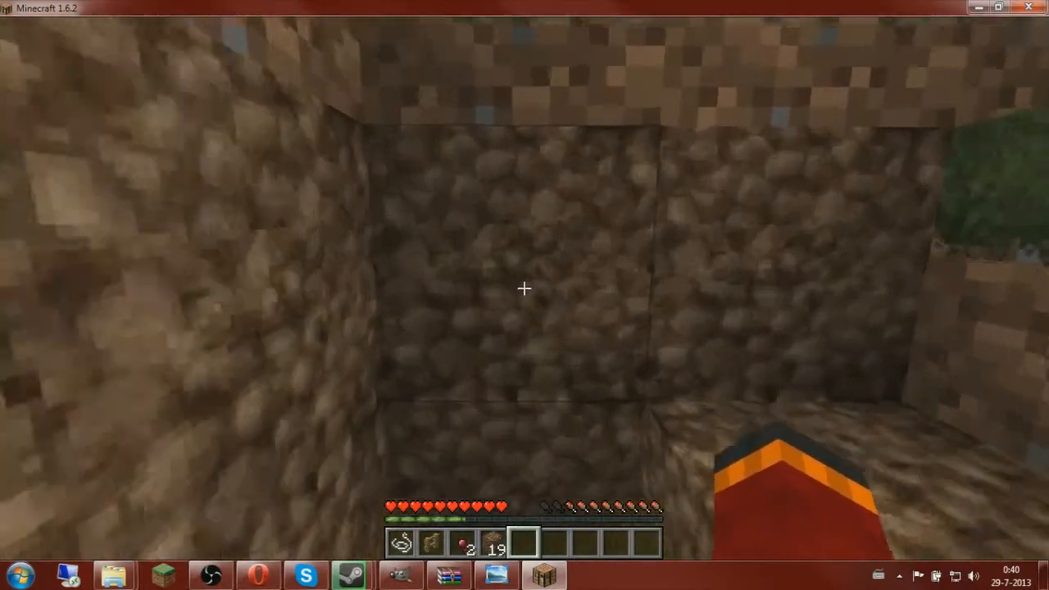
key(s)
key(space)
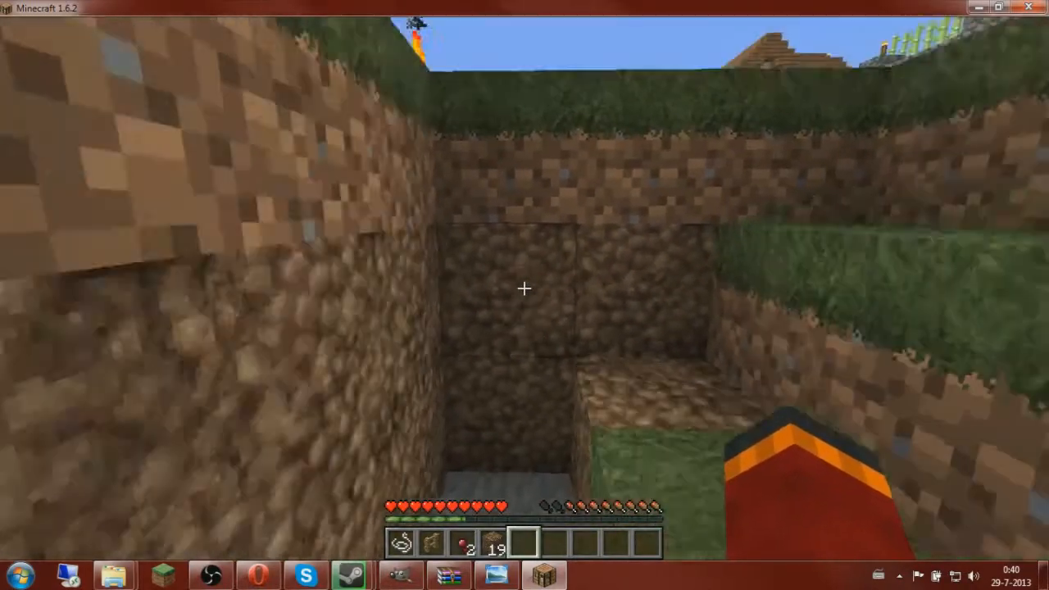
key(s)
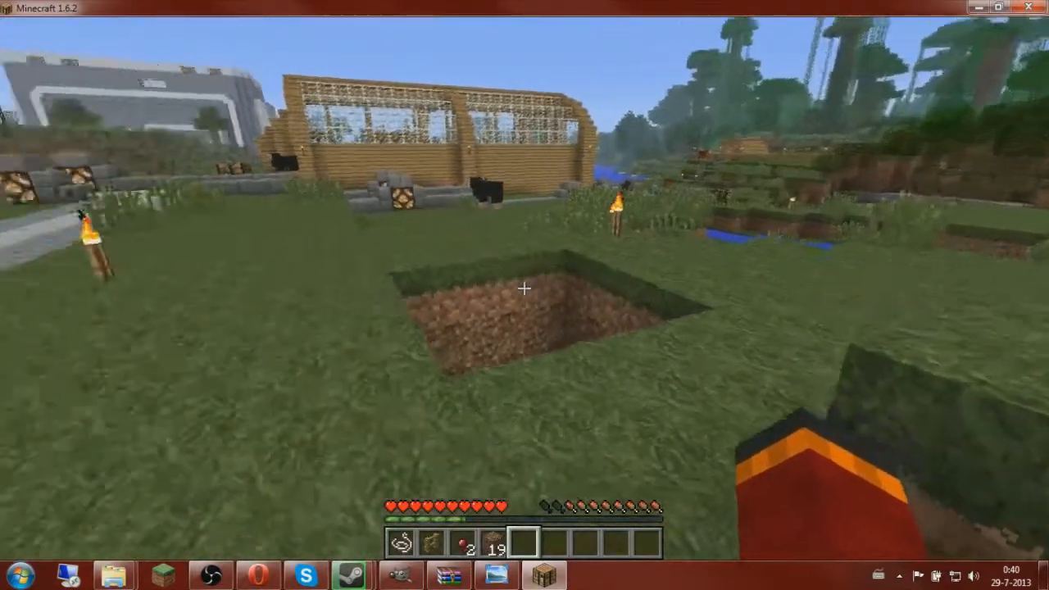
key(w)
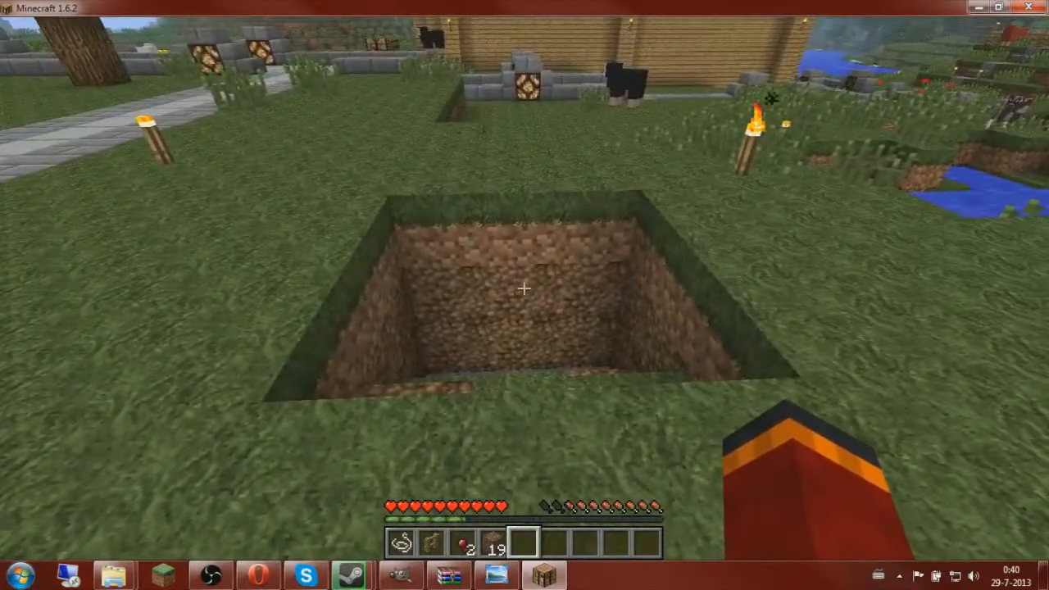
key(Escape)
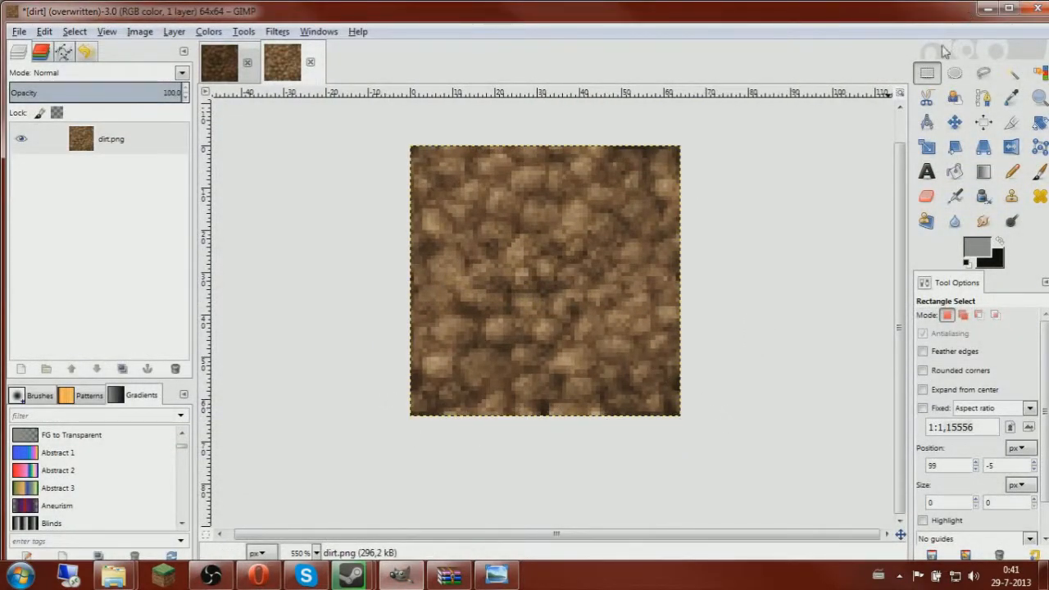
In GIMP, add a new transparent 64x64 layer above dirt.png
right_click(136, 138)
click(180, 172)
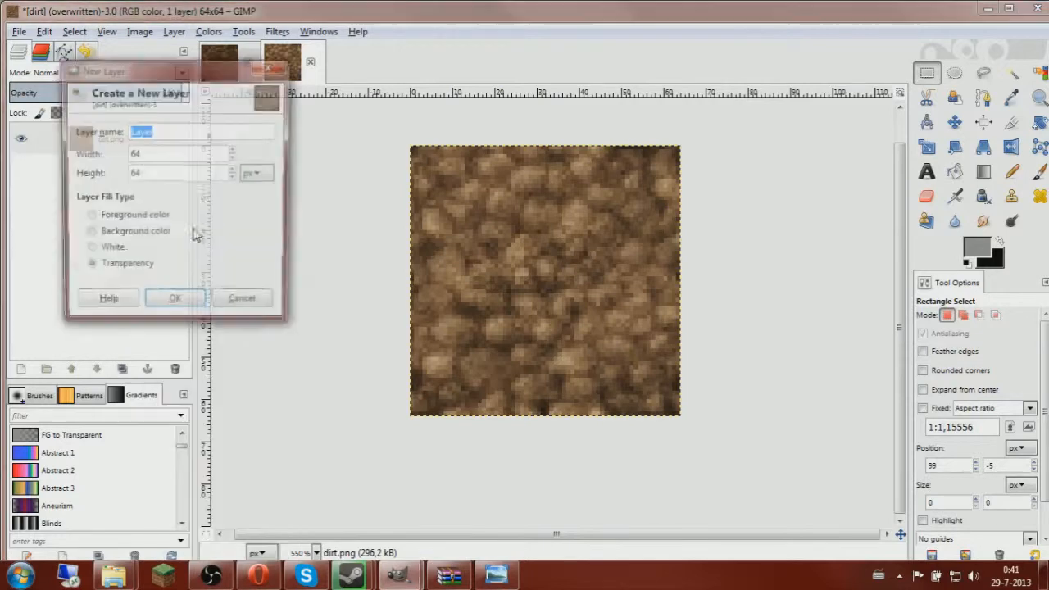
click(176, 304)
Cut the upper 64x32 half of the dirt.png layer, paste it onto the new layer and place it over the lower half
click(97, 169)
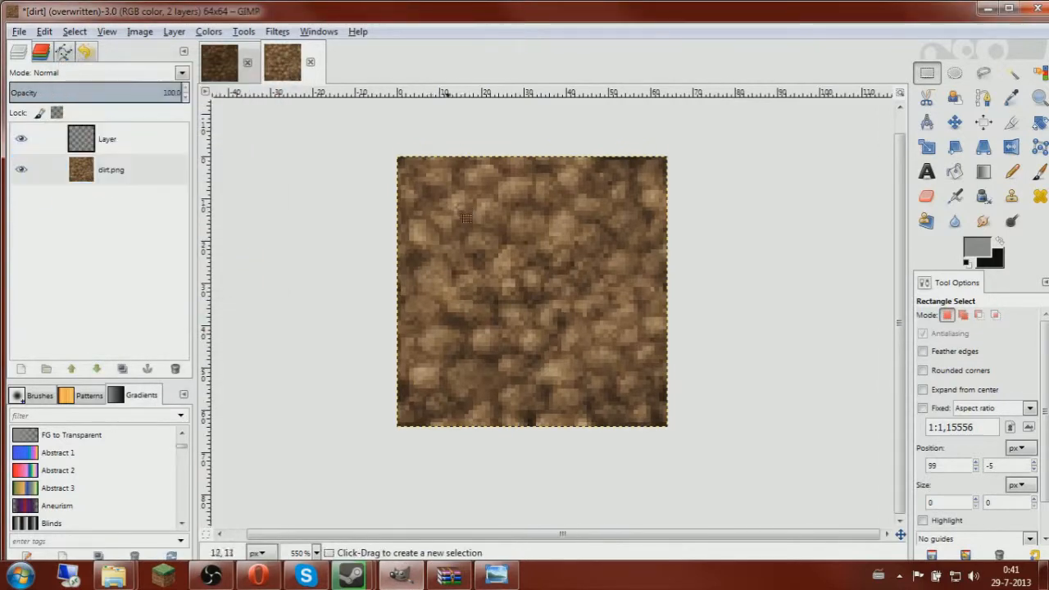
drag(395, 154, 666, 275)
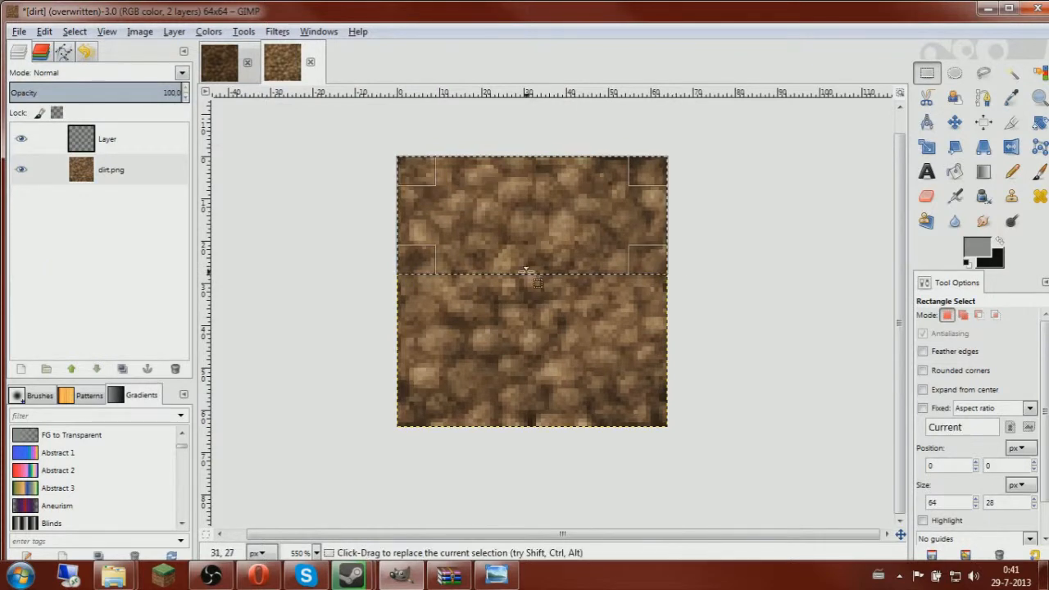
drag(540, 261, 549, 281)
click(109, 170)
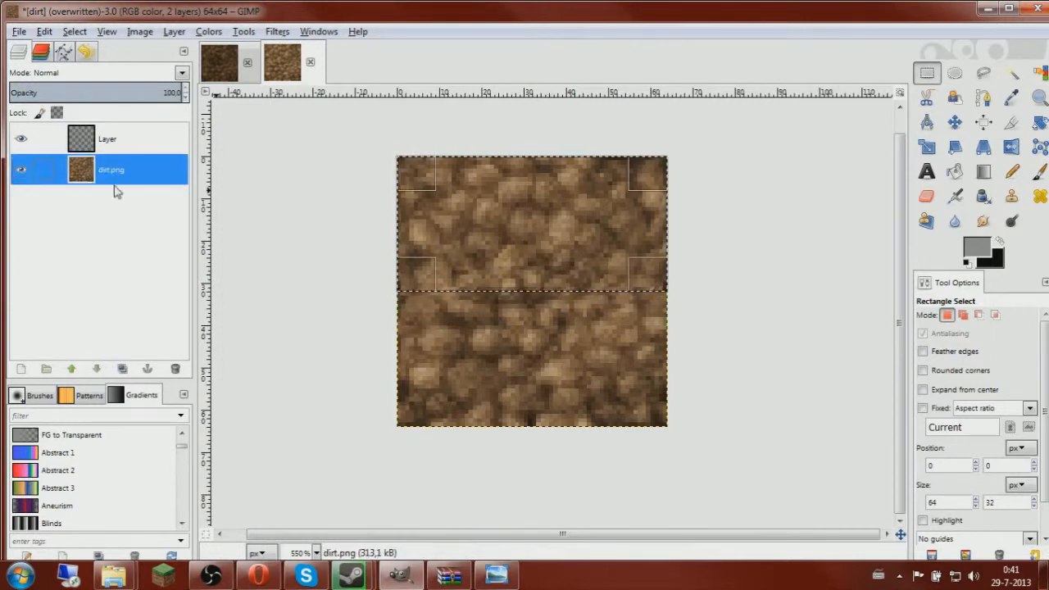
key(ctrl+x)
click(135, 146)
key(ctrl+v)
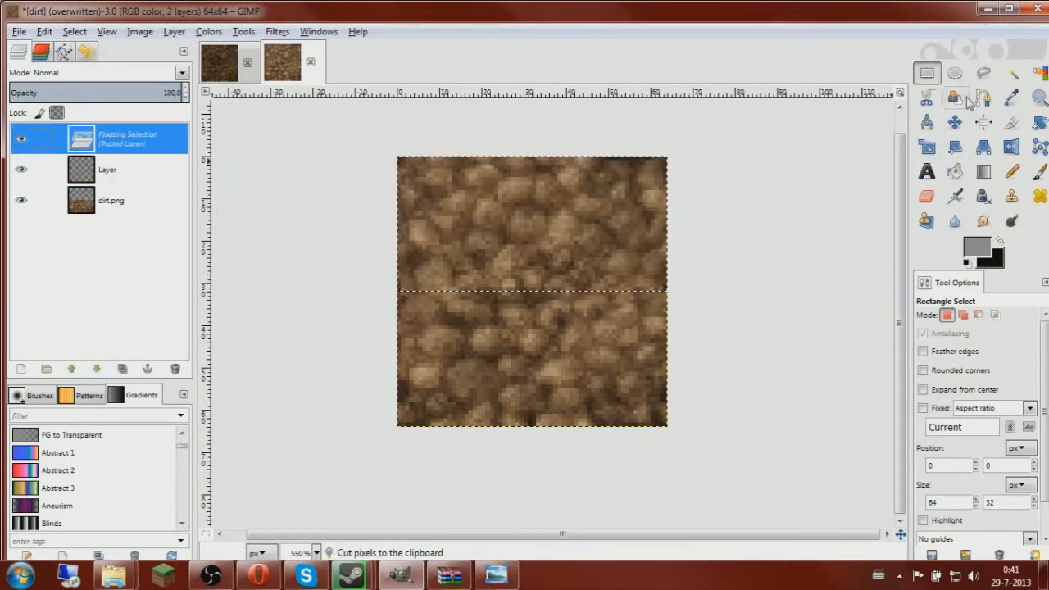
click(925, 73)
drag(520, 216, 567, 343)
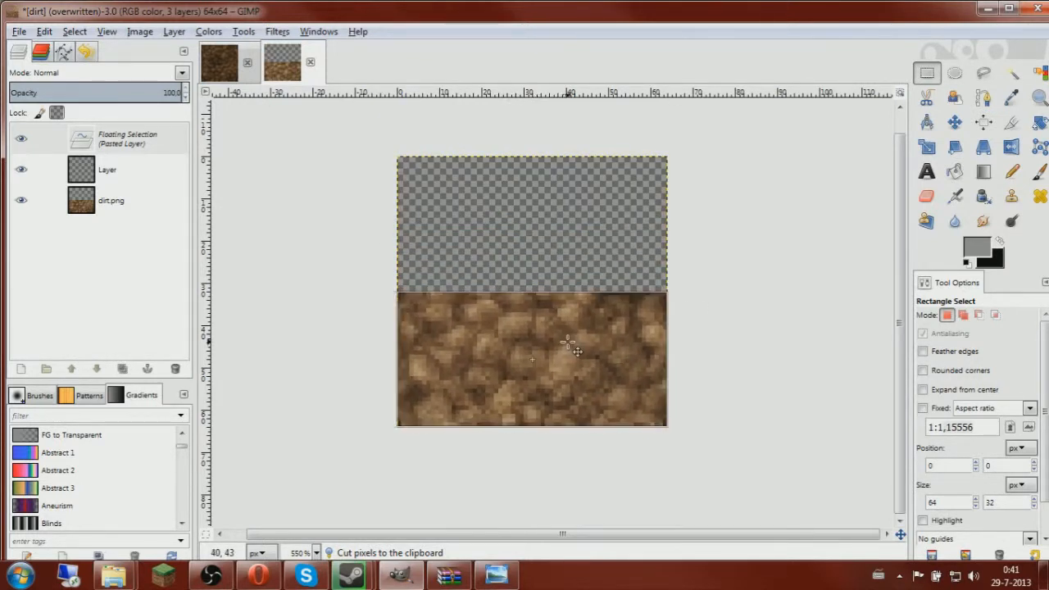
click(766, 336)
Cut the remaining lower half of dirt.png, paste it into the upper half, and merge the new layer down
click(145, 180)
drag(368, 242, 742, 456)
key(ctrl+x)
key(ctrl+v)
drag(529, 324, 527, 229)
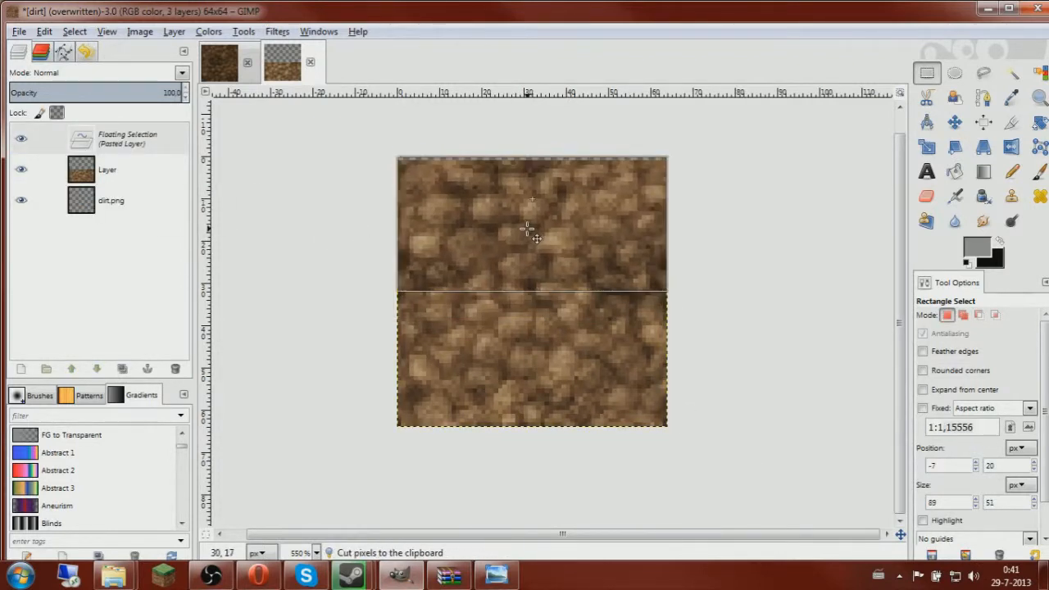
click(745, 227)
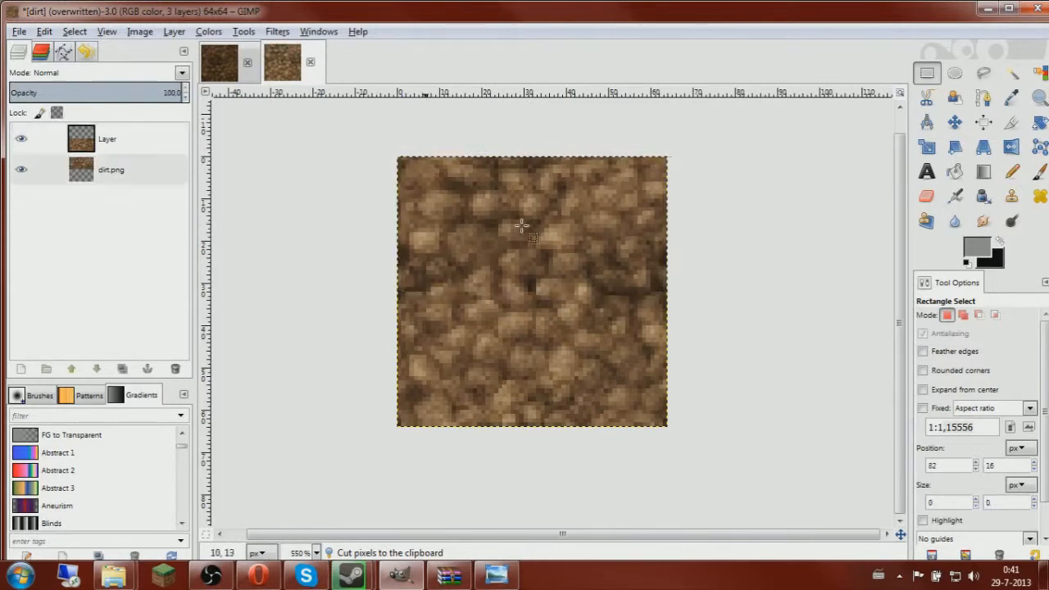
right_click(145, 139)
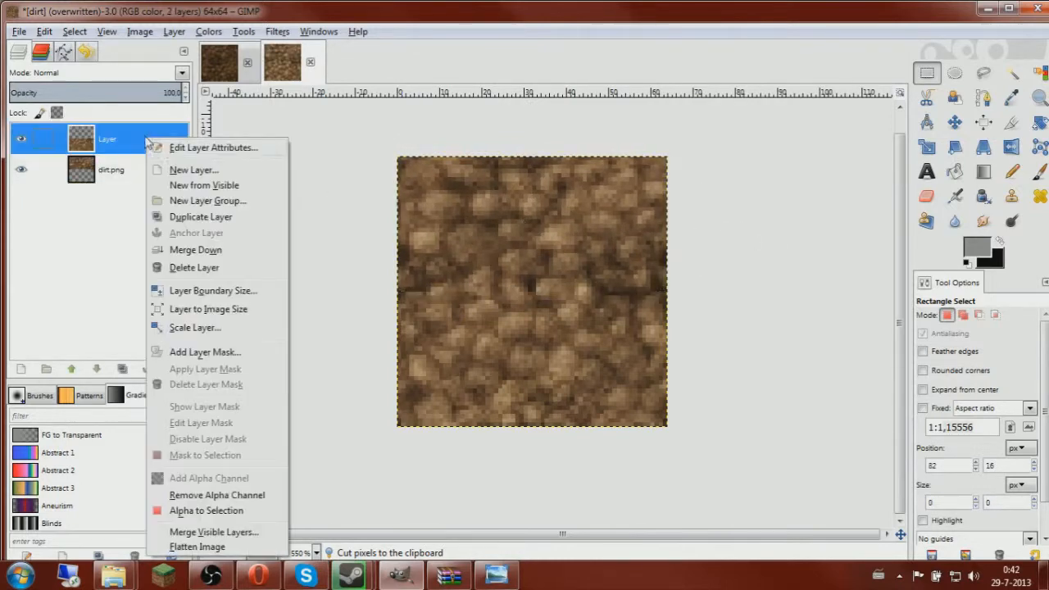
click(194, 251)
Examine the horizontal seam across the middle of the rearranged dirt texture up close
scroll(574, 311, down, 2)
scroll(590, 315, up, 4)
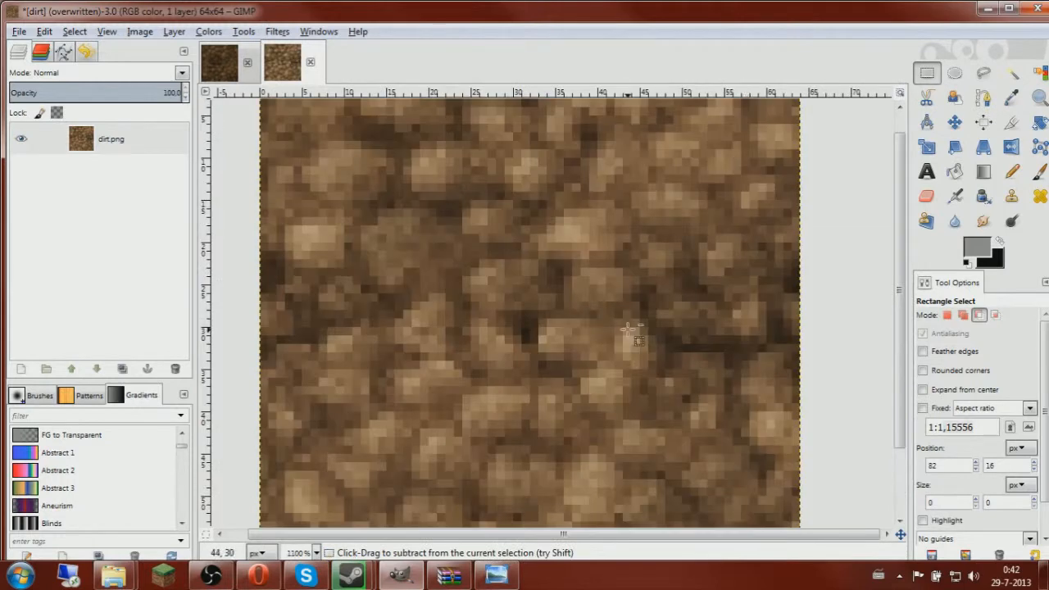
scroll(591, 311, down, 2)
scroll(500, 299, up, 1)
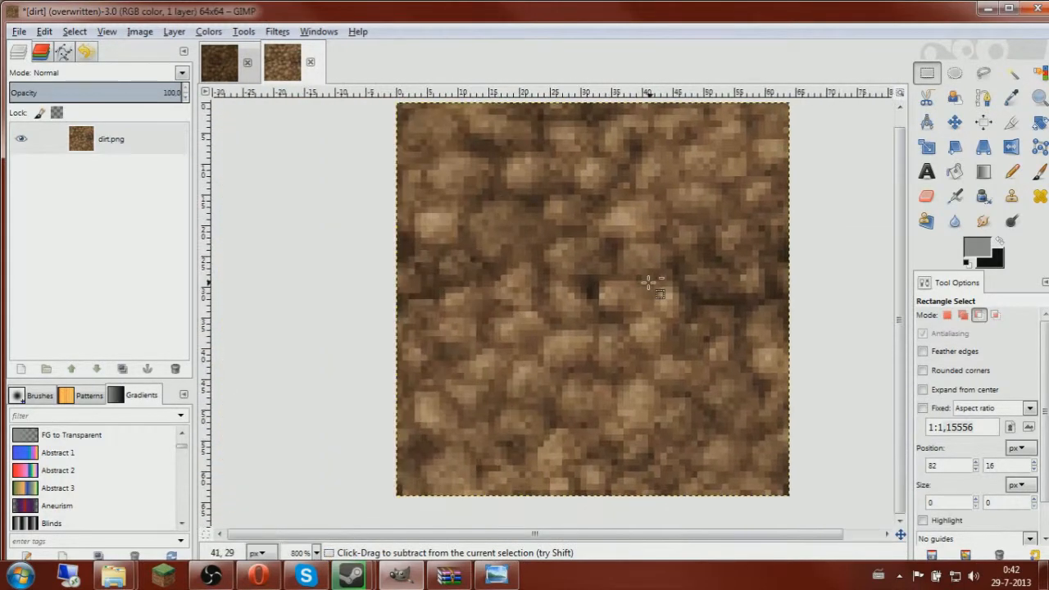
scroll(648, 282, down, 1)
drag(648, 282, 519, 304)
scroll(514, 286, up, 3)
scroll(514, 302, down, 1)
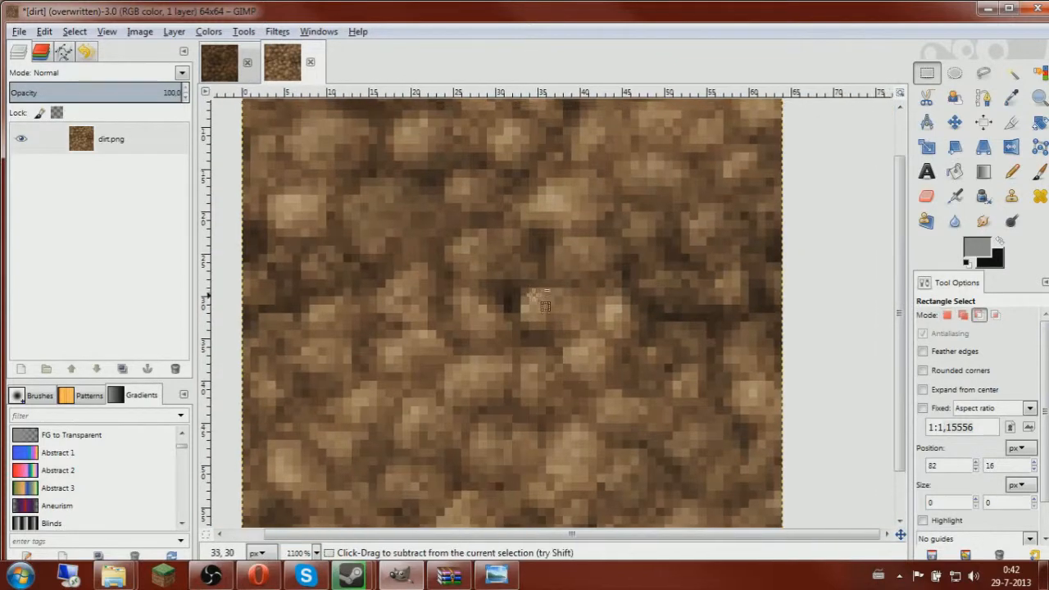
Duplicate the dirt.png layer and select the original beneath the copy
scroll(396, 263, down, 3)
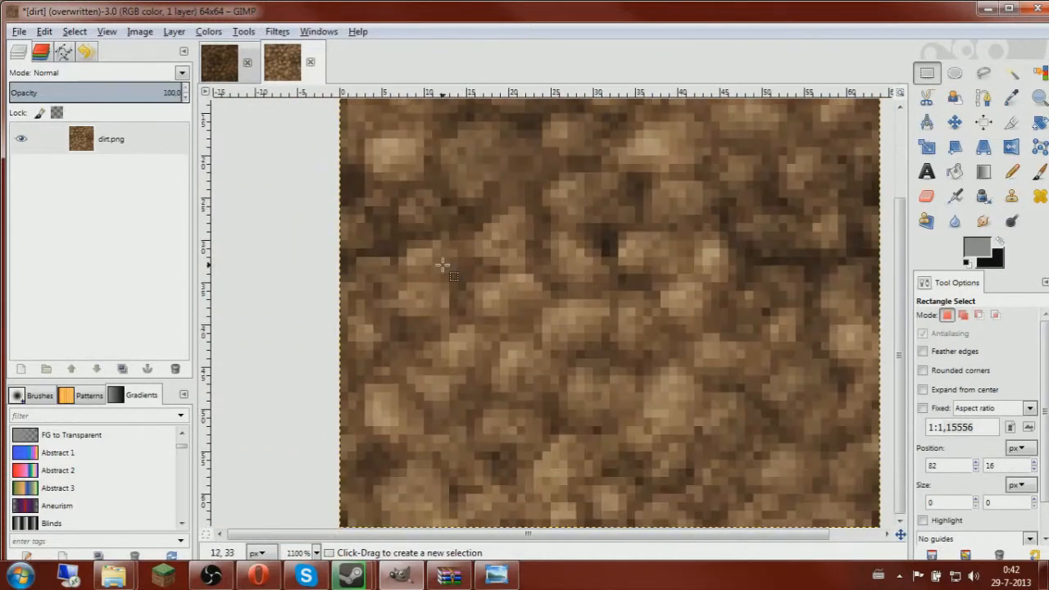
scroll(654, 332, up, 2)
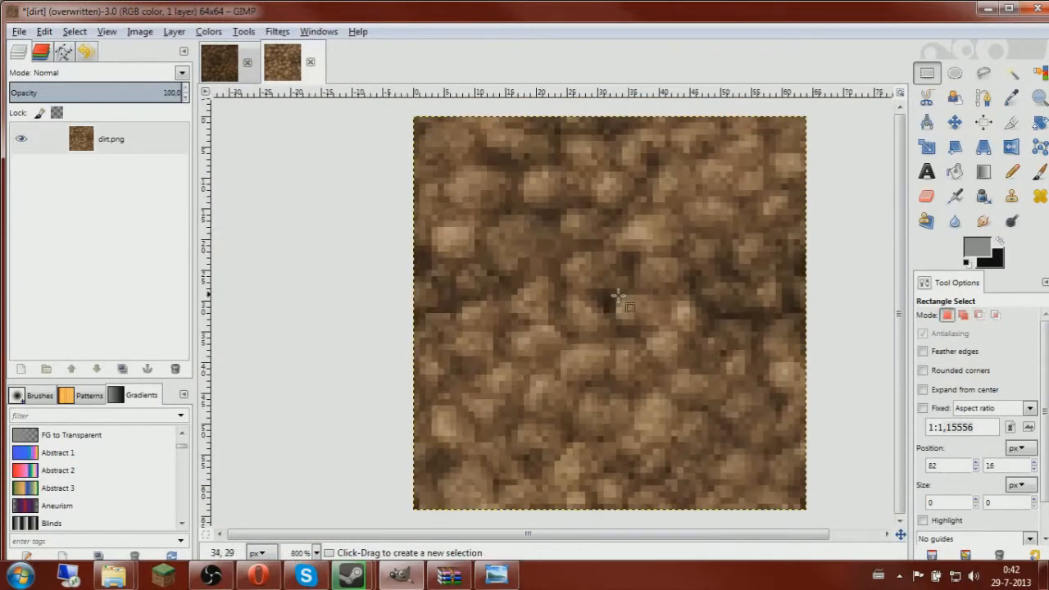
scroll(607, 299, up, 2)
scroll(579, 287, down, 3)
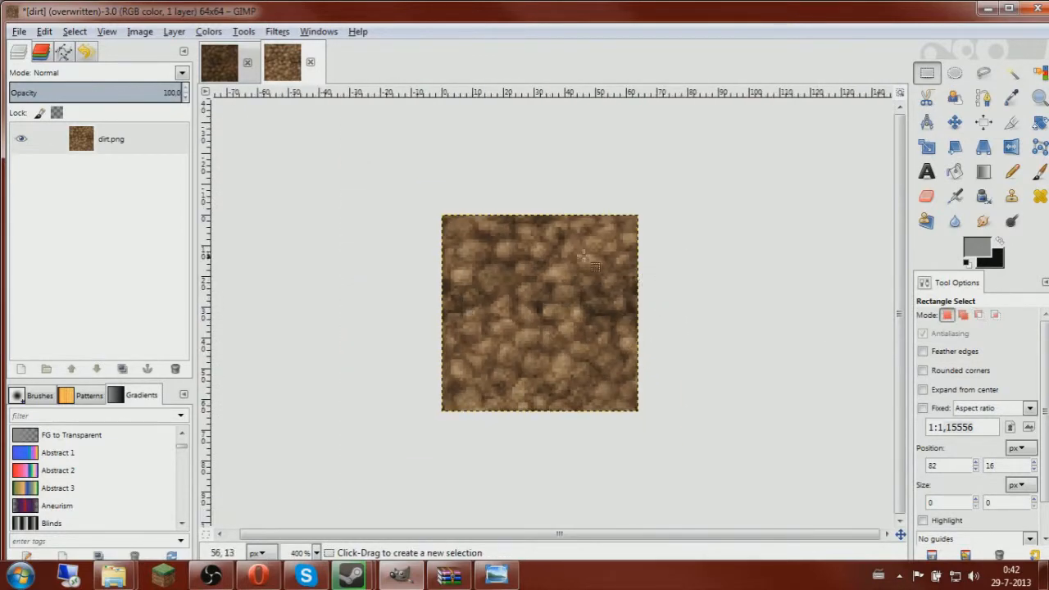
scroll(585, 287, up, 3)
right_click(94, 139)
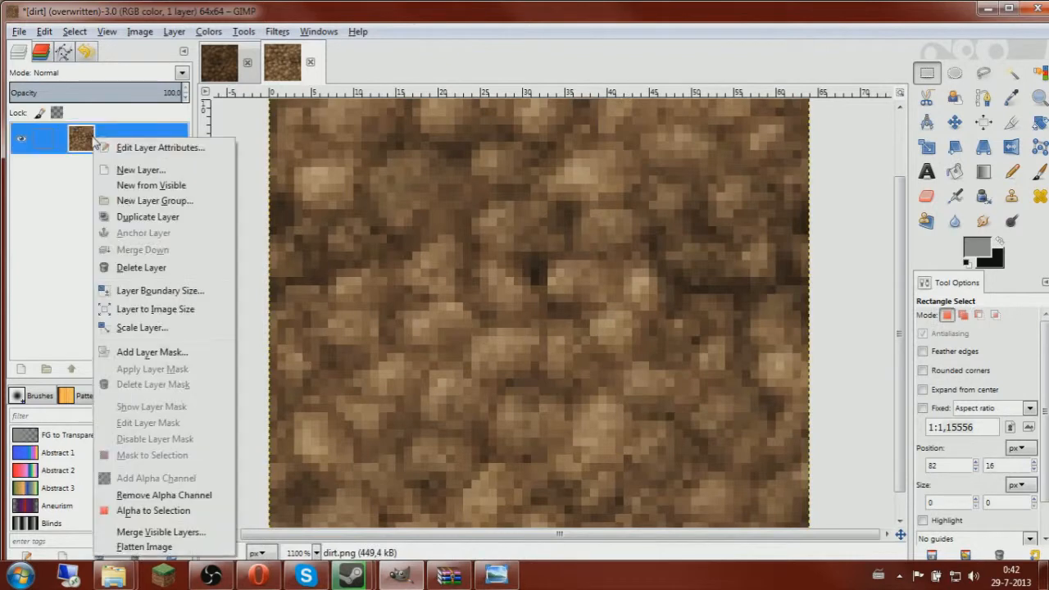
click(149, 217)
click(91, 170)
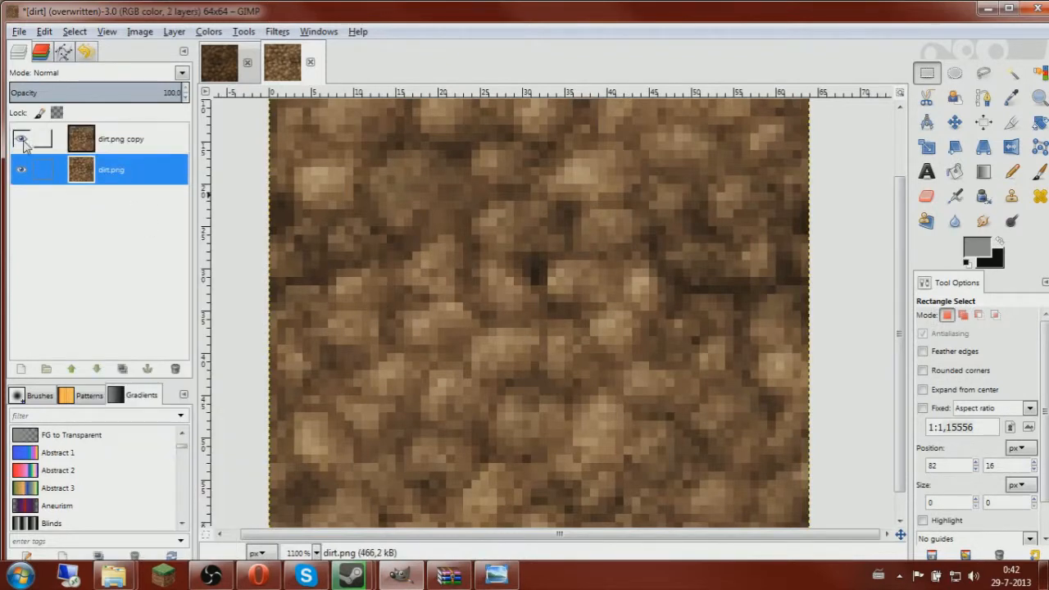
Lighten the original dirt.png layer with Hue-Saturation while the copy is hidden, and select the copy again
click(208, 31)
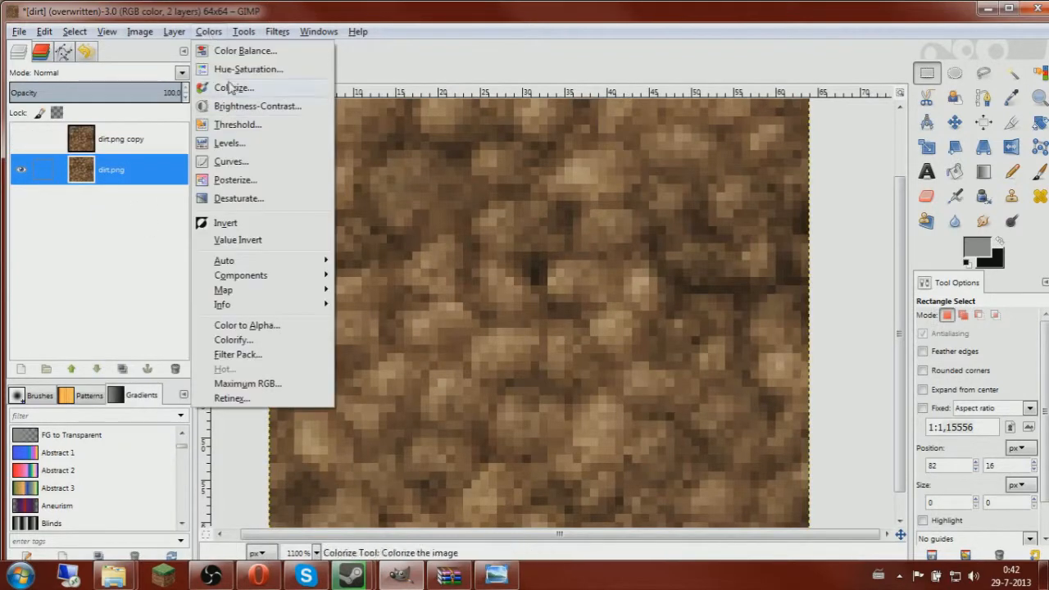
click(136, 65)
drag(763, 430, 787, 429)
click(786, 515)
click(22, 139)
click(123, 138)
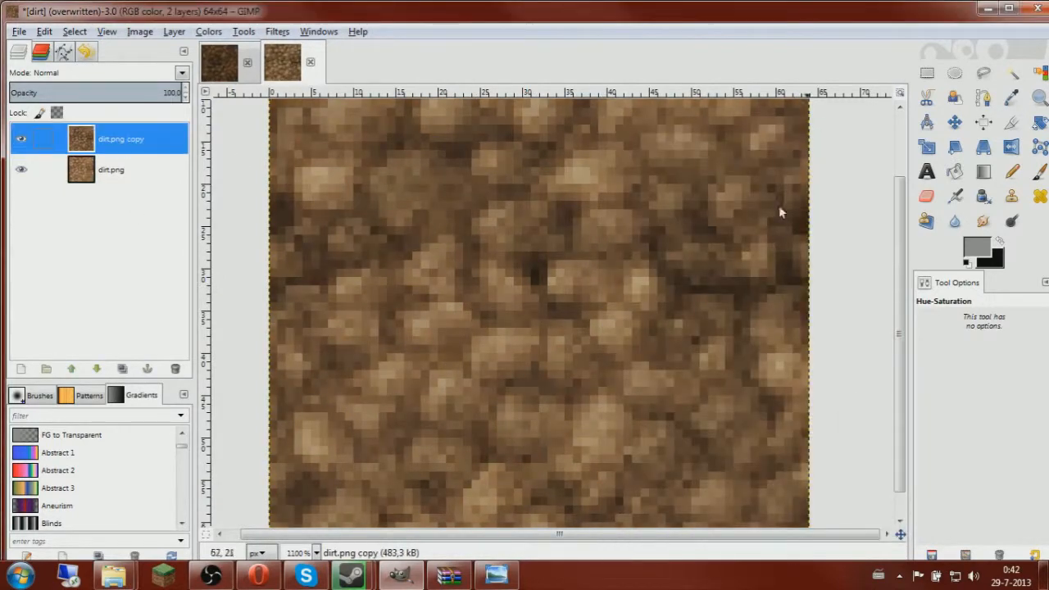
Erase the dark spot at the texture's centre on the copy and merge the copy down into dirt.png
key(shift+e)
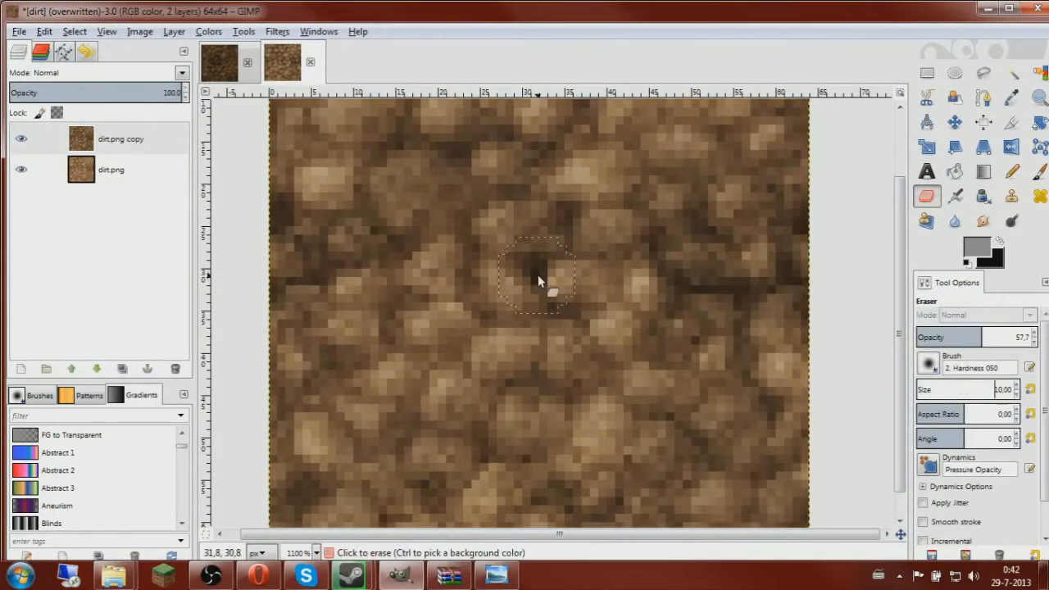
scroll(538, 277, down, 2)
scroll(659, 278, up, 1)
right_click(129, 131)
click(160, 242)
Add a new transparent layer, then cut the left half of dirt.png, paste it and place it over the right half
right_click(116, 149)
click(160, 183)
key(Return)
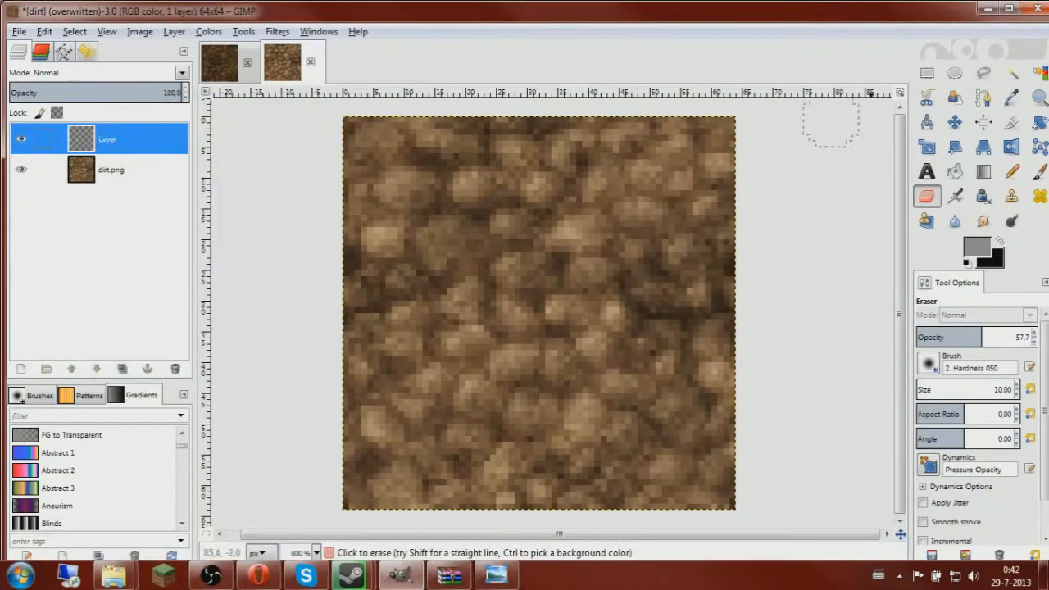
key(r)
scroll(464, 271, down, 1)
drag(380, 164, 498, 433)
drag(489, 331, 506, 332)
click(110, 170)
key(ctrl+x)
key(ctrl+v)
drag(577, 236, 590, 227)
click(378, 233)
Cut the remaining right half of dirt.png, paste it into the left half, and merge the new layer down
click(111, 170)
drag(494, 151, 672, 464)
key(ctrl+x)
key(ctrl+v)
drag(598, 225, 464, 227)
click(654, 231)
right_click(104, 150)
click(172, 264)
Duplicate the rearranged dirt.png layer and prepare the original for adjustment
right_click(122, 148)
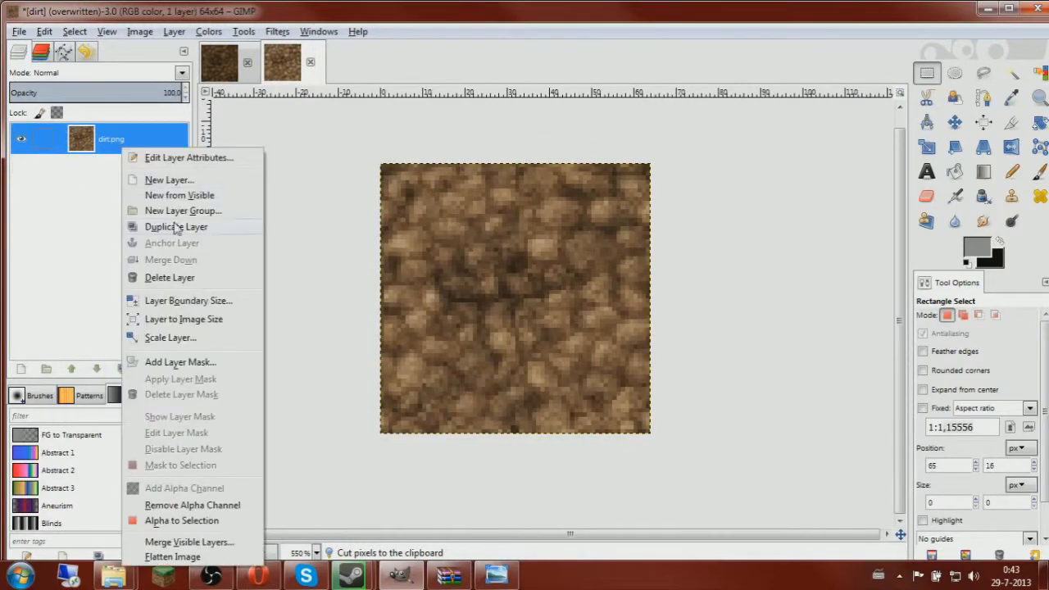
click(172, 196)
click(33, 169)
click(208, 32)
click(223, 143)
drag(177, 250, 129, 220)
click(277, 437)
Try lightening the lower dirt.png layer with Hue-Saturation, and select the copy above it
click(210, 31)
click(230, 69)
drag(762, 427, 797, 437)
click(788, 518)
click(22, 139)
click(121, 141)
Try erasing the dark seam across the centre of the copy to reveal the lightened layer below
click(927, 197)
scroll(510, 267, up, 1)
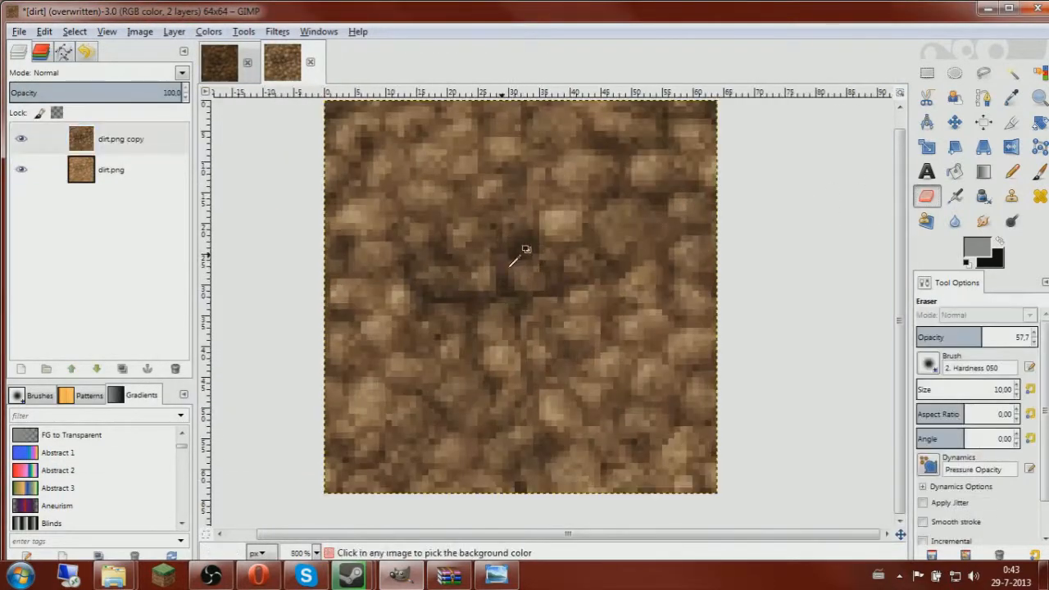
key(ctrl+z)
click(468, 305)
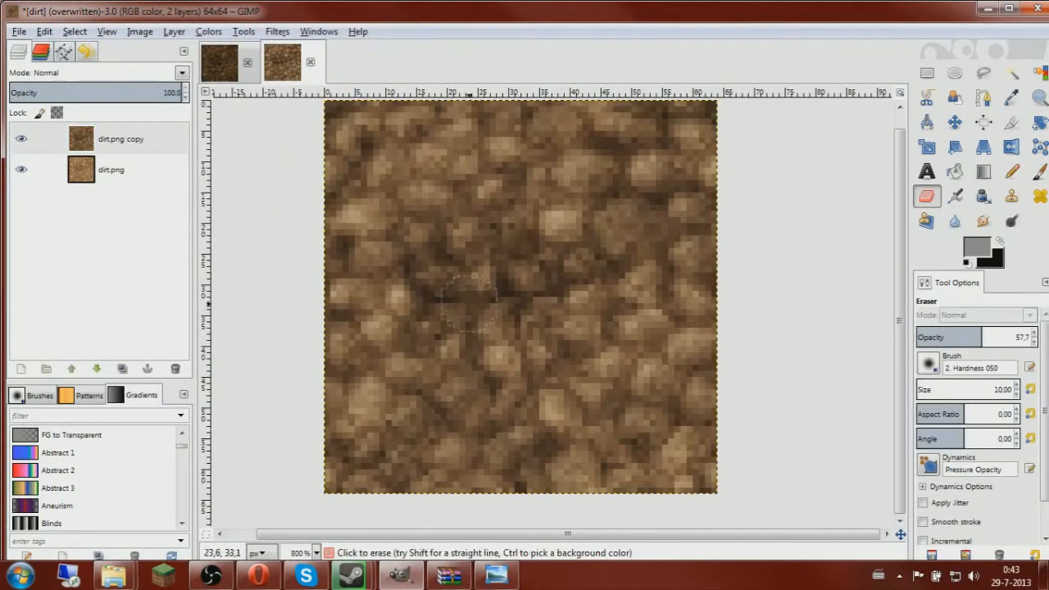
click(522, 320)
scroll(528, 318, down, 1)
scroll(555, 297, up, 2)
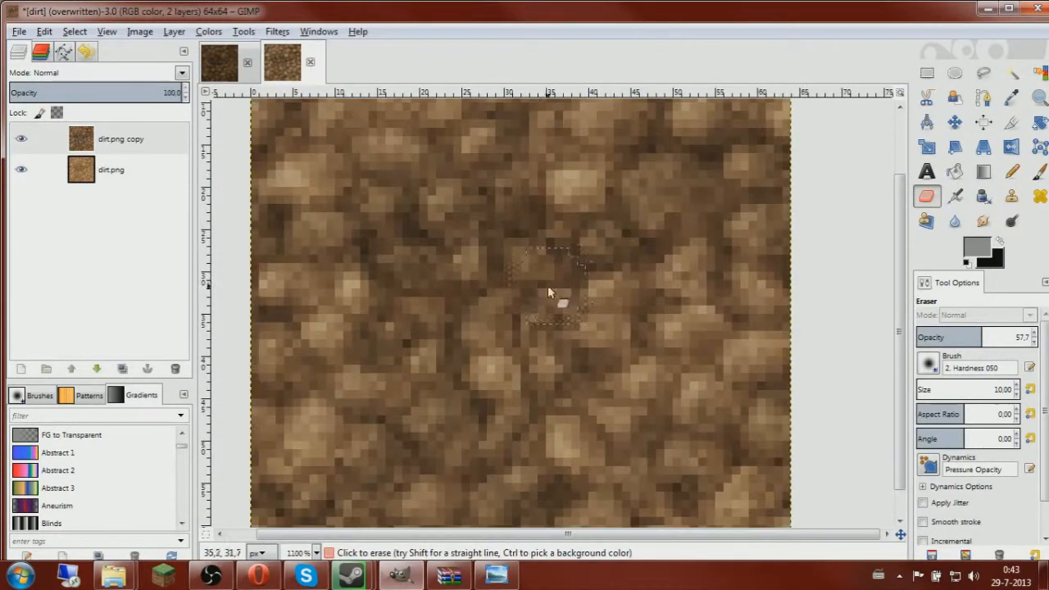
Undo the erasing, the lightening and the duplication of the dirt.png layer
scroll(607, 272, down, 4)
key(ctrl+z)
key(ctrl+z)
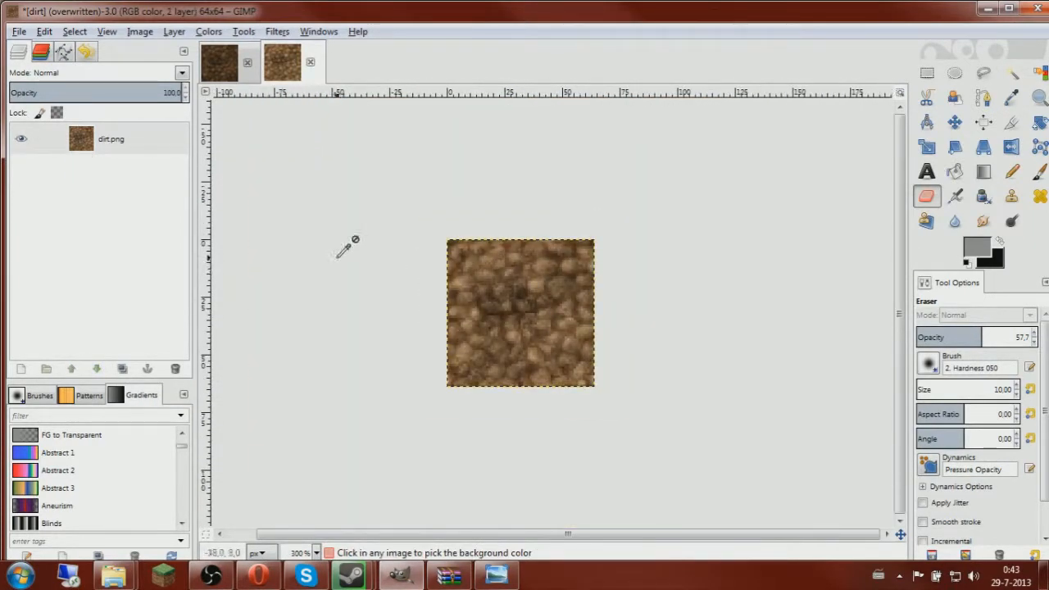
Duplicate the dirt.png layer again, hide the copy and select the original
right_click(105, 141)
click(175, 213)
click(117, 179)
click(208, 32)
click(234, 162)
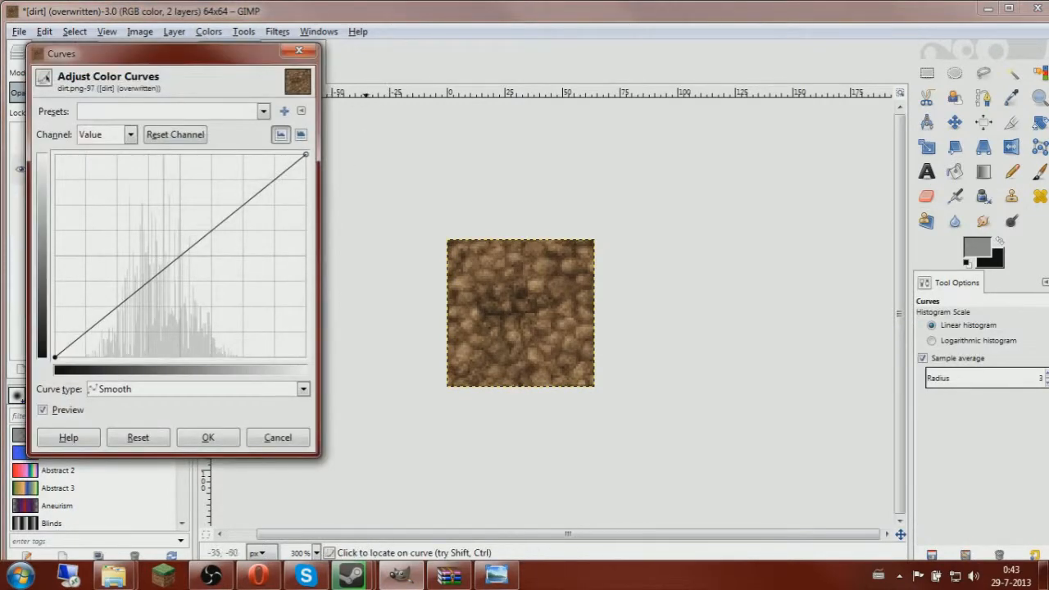
click(302, 52)
click(208, 32)
click(234, 68)
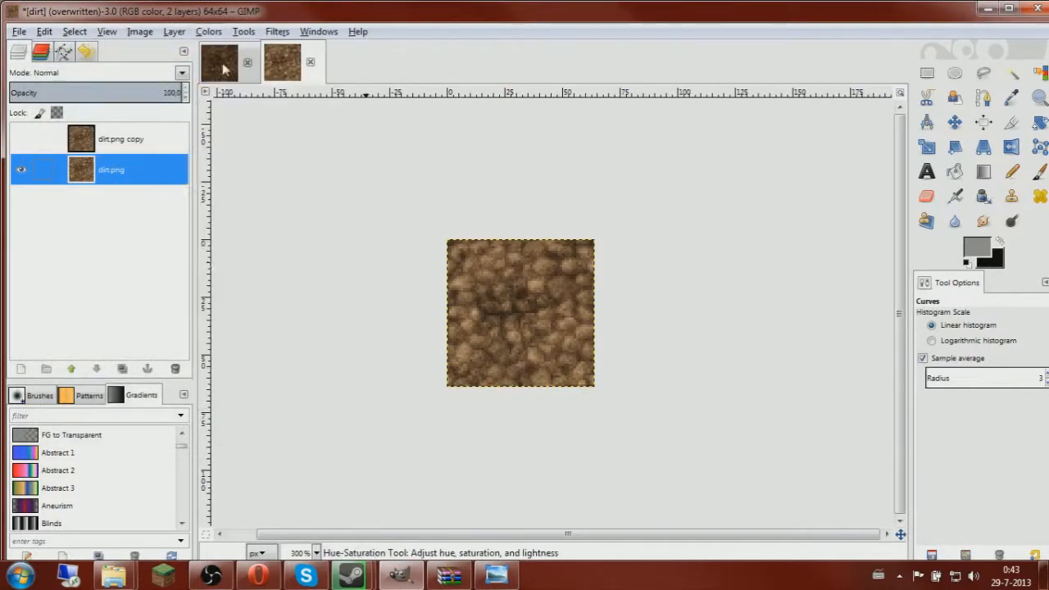
drag(765, 427, 850, 446)
click(861, 518)
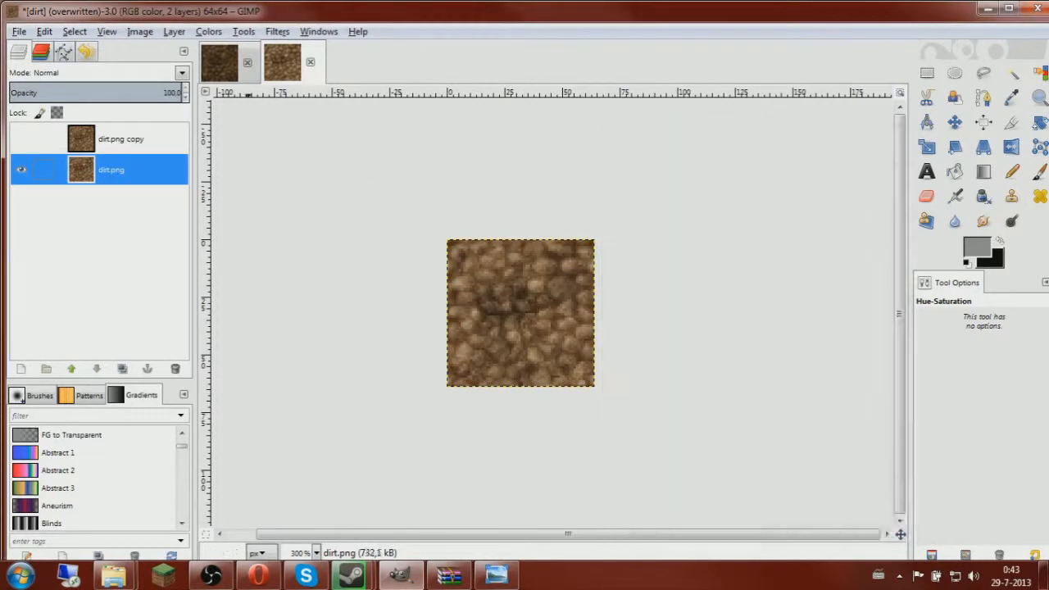
click(206, 32)
click(227, 161)
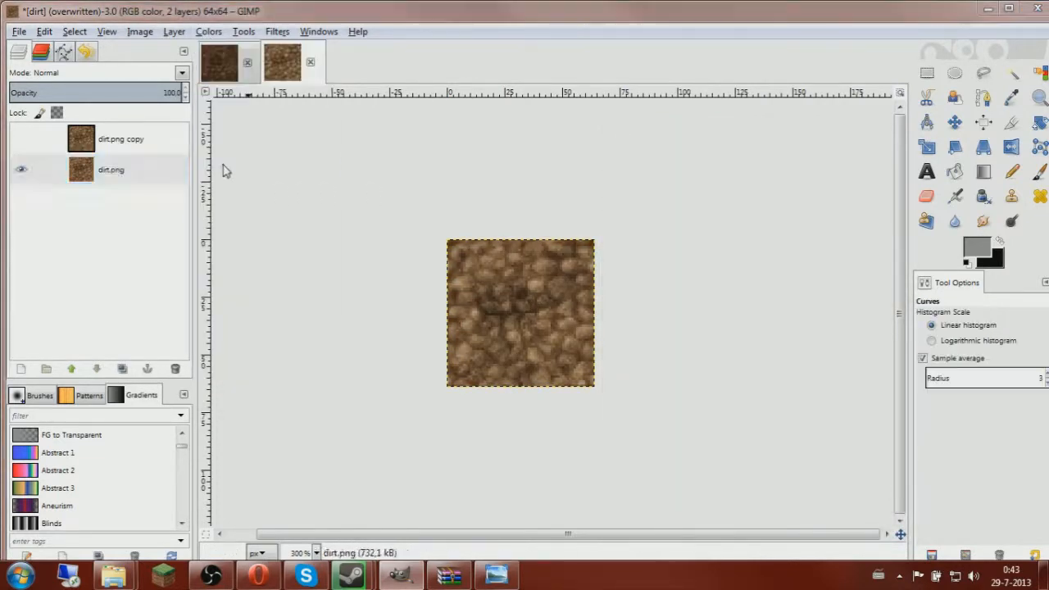
mouse_move(134, 213)
mouse_down()
mouse_move(101, 187)
mouse_move(127, 231)
mouse_up()
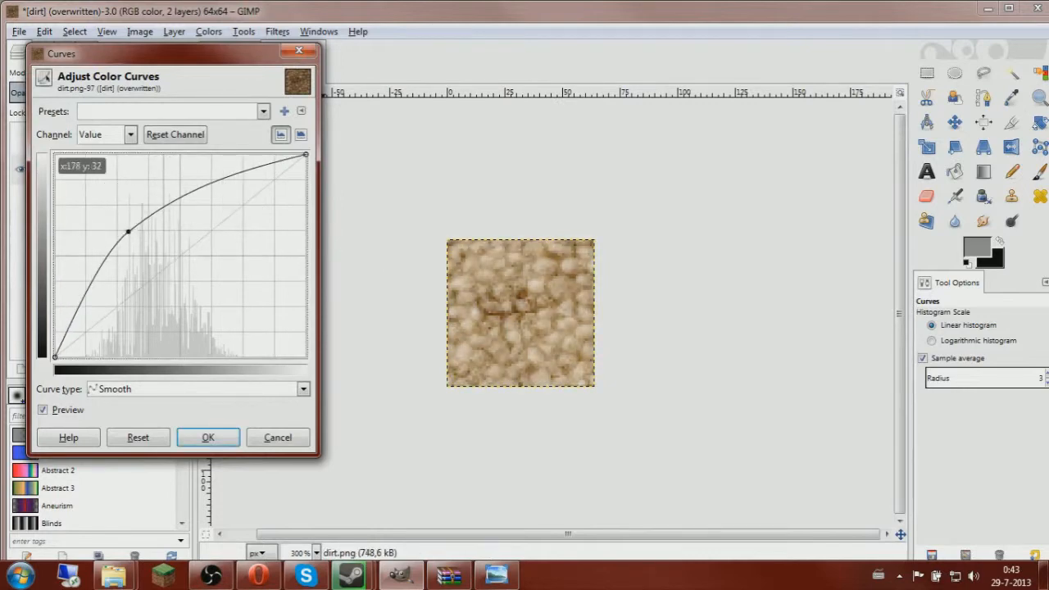
click(277, 437)
Brighten the original dirt.png layer with a Value curve point at about x 97, y 163, and show and select the copy
scroll(539, 293, up, 4)
scroll(539, 293, down, 1)
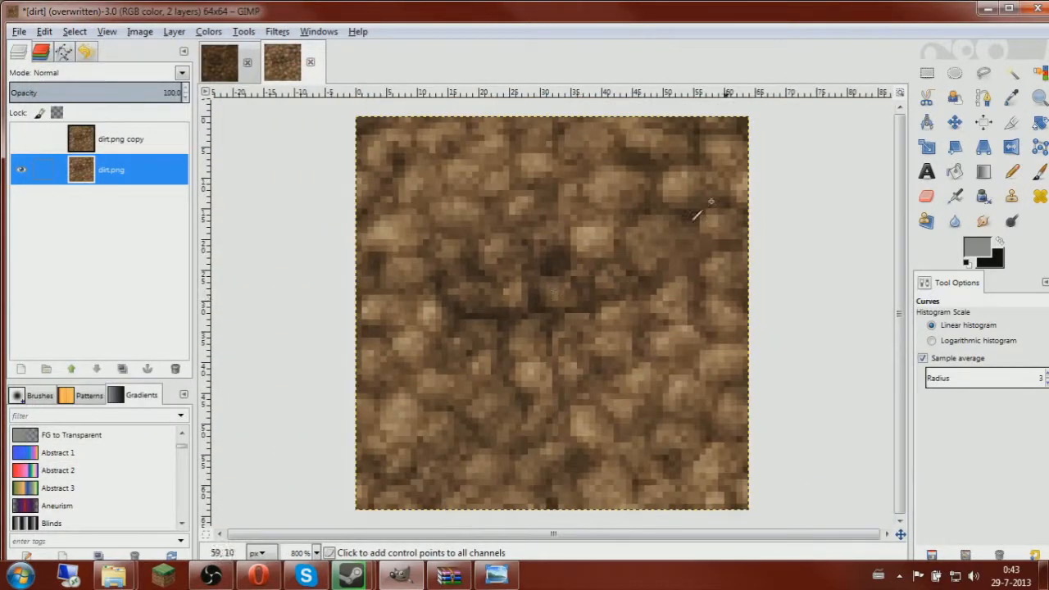
click(928, 73)
scroll(703, 176, down, 2)
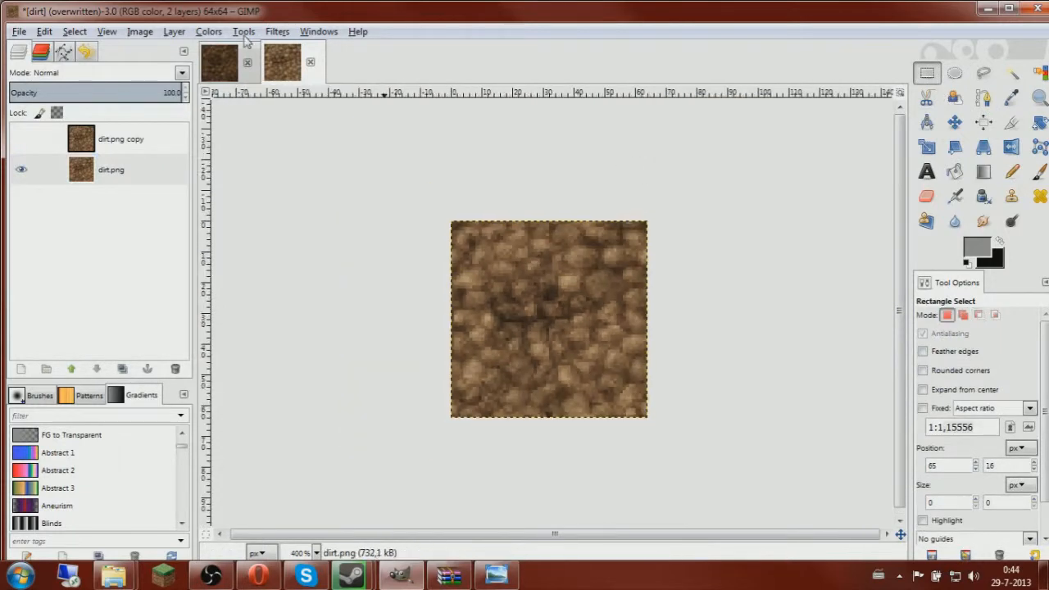
drag(563, 268, 514, 267)
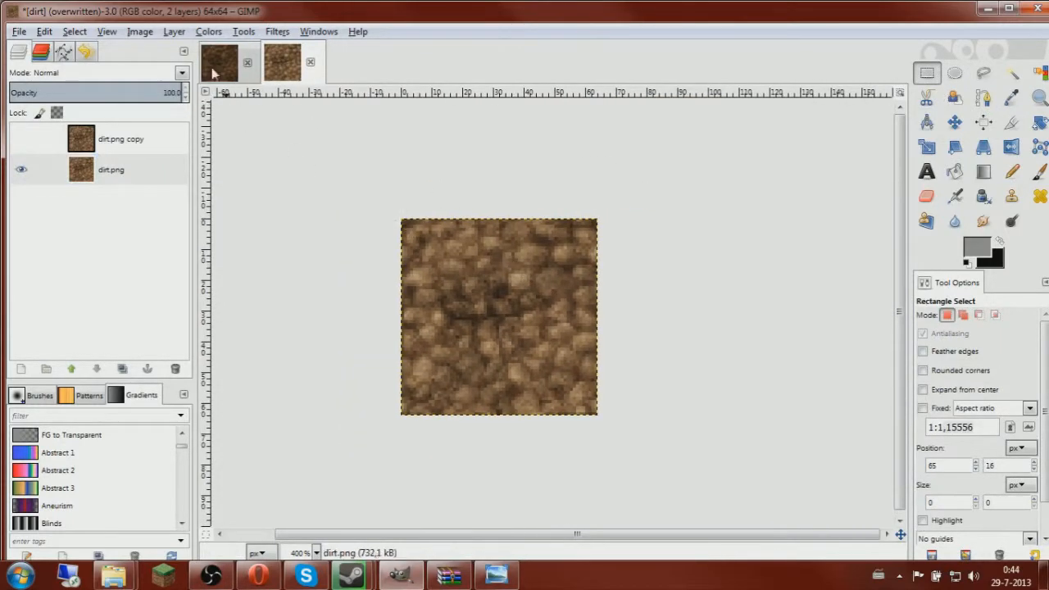
click(209, 32)
click(238, 167)
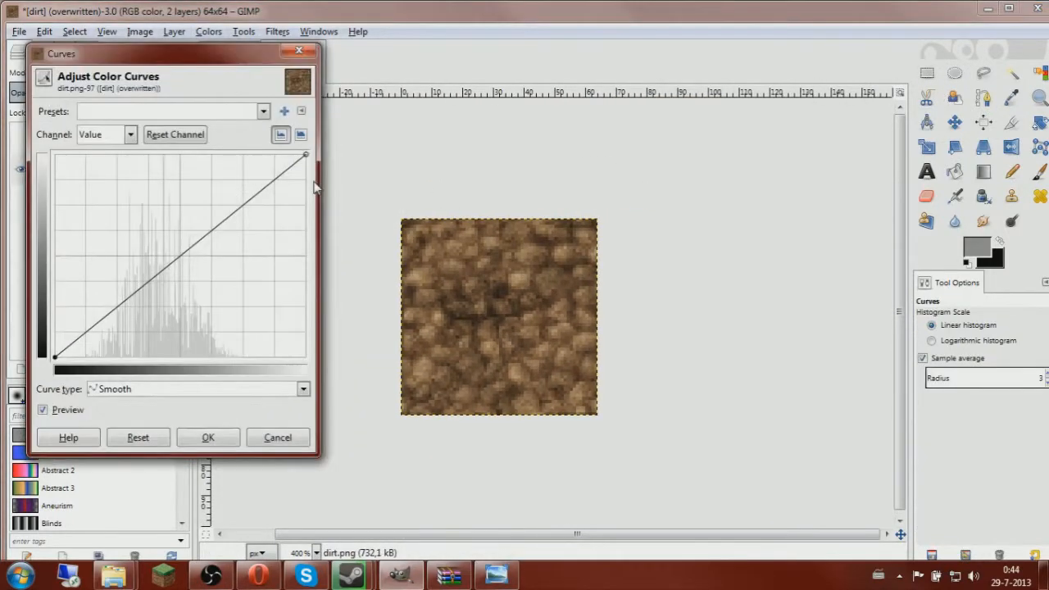
drag(165, 235, 150, 227)
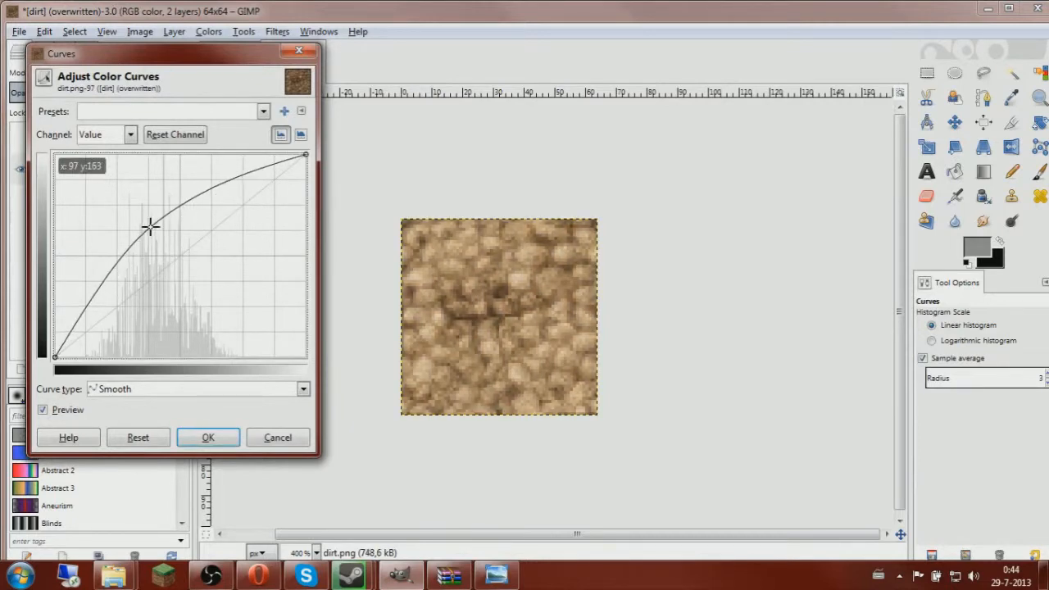
click(217, 435)
click(25, 138)
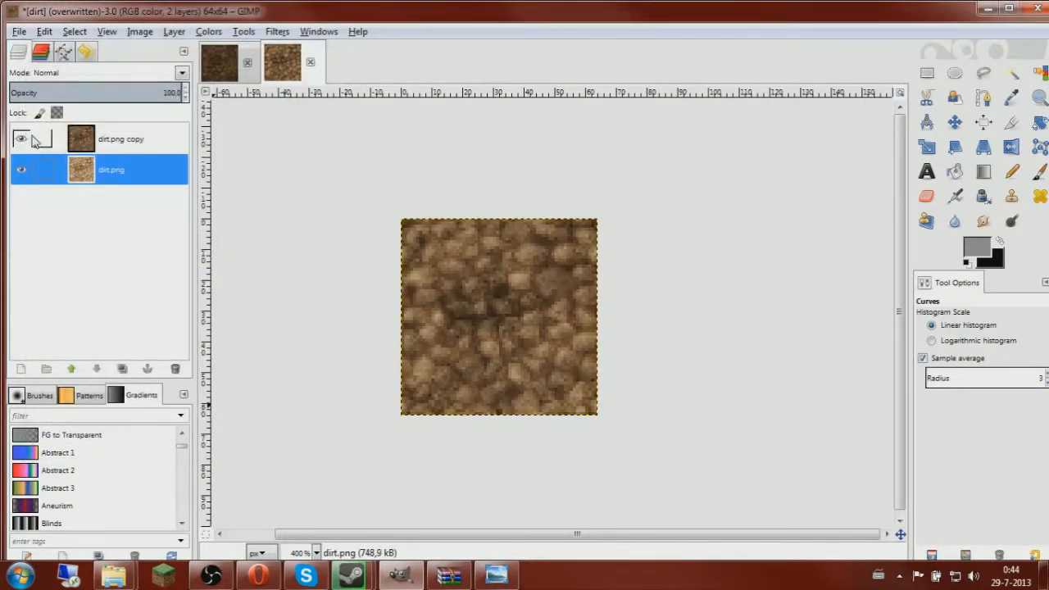
click(82, 140)
Erase the dark spot above the centre and the horizontal seam on the copy to reveal the brighter layer
click(926, 196)
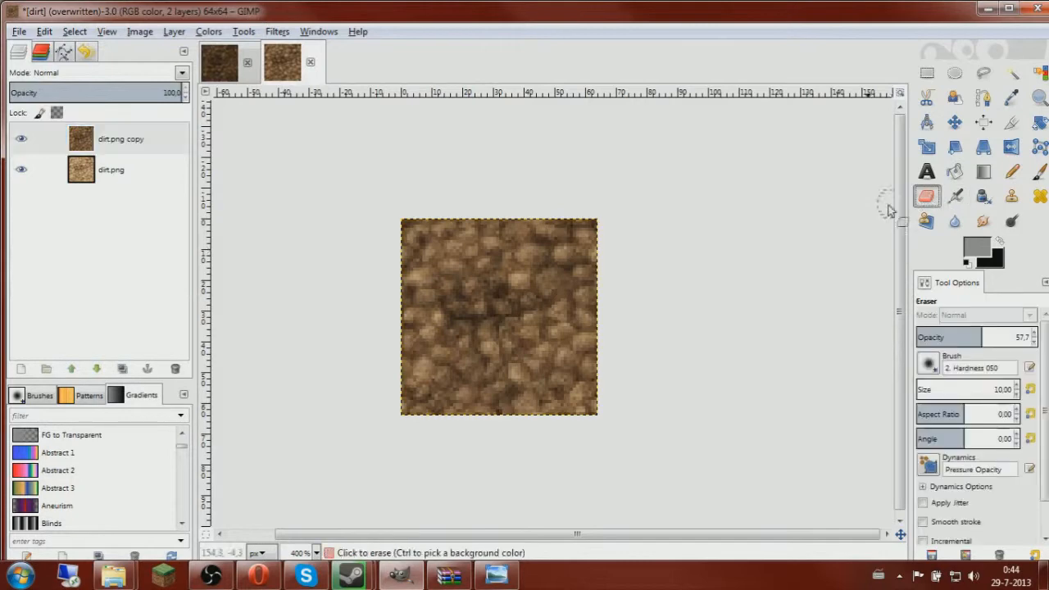
scroll(526, 270, up, 2)
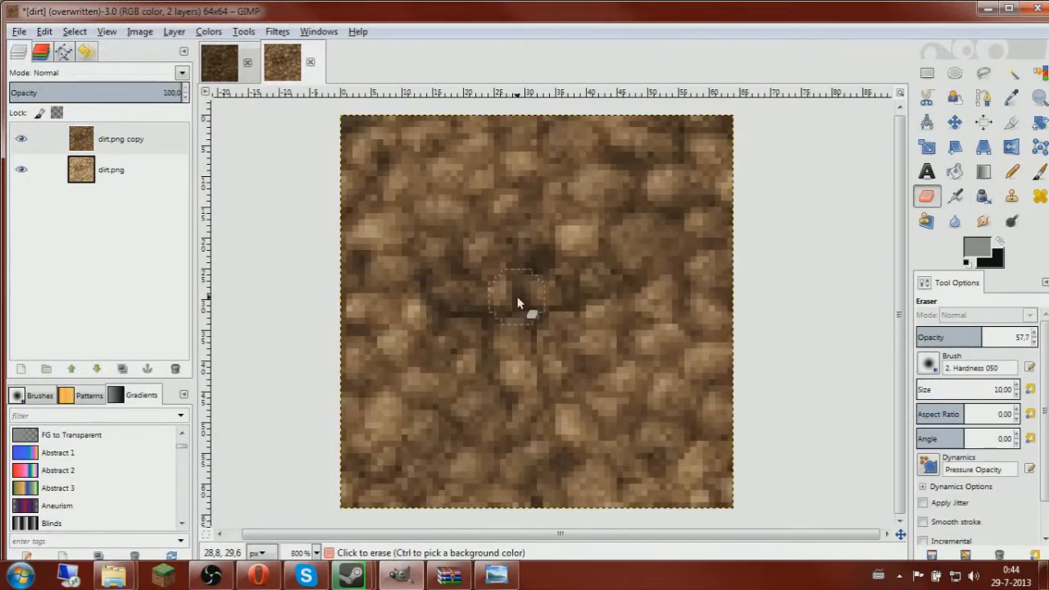
drag(534, 261, 533, 270)
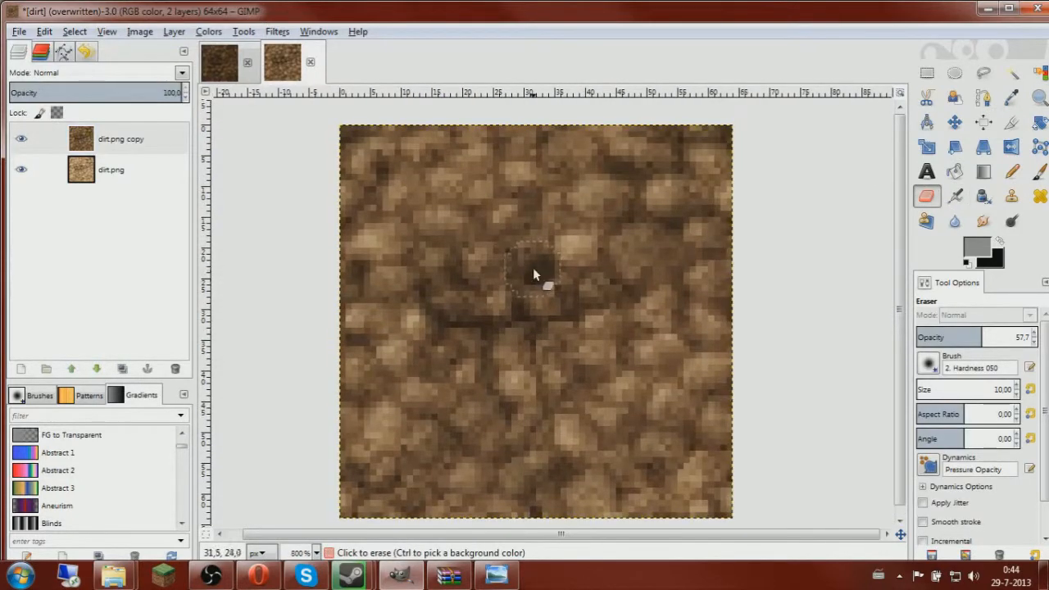
click(543, 277)
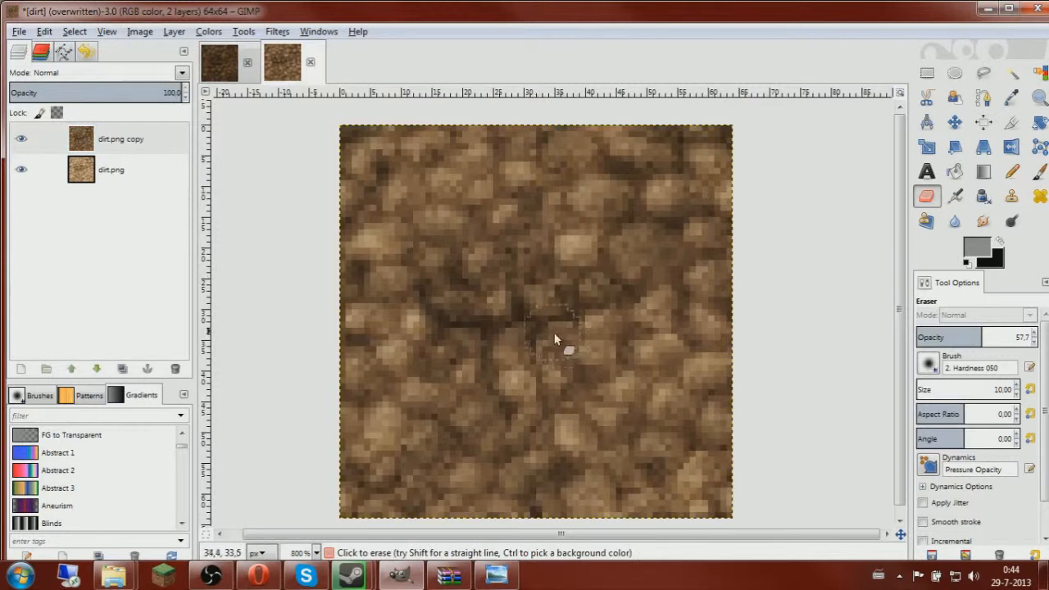
drag(522, 315, 447, 329)
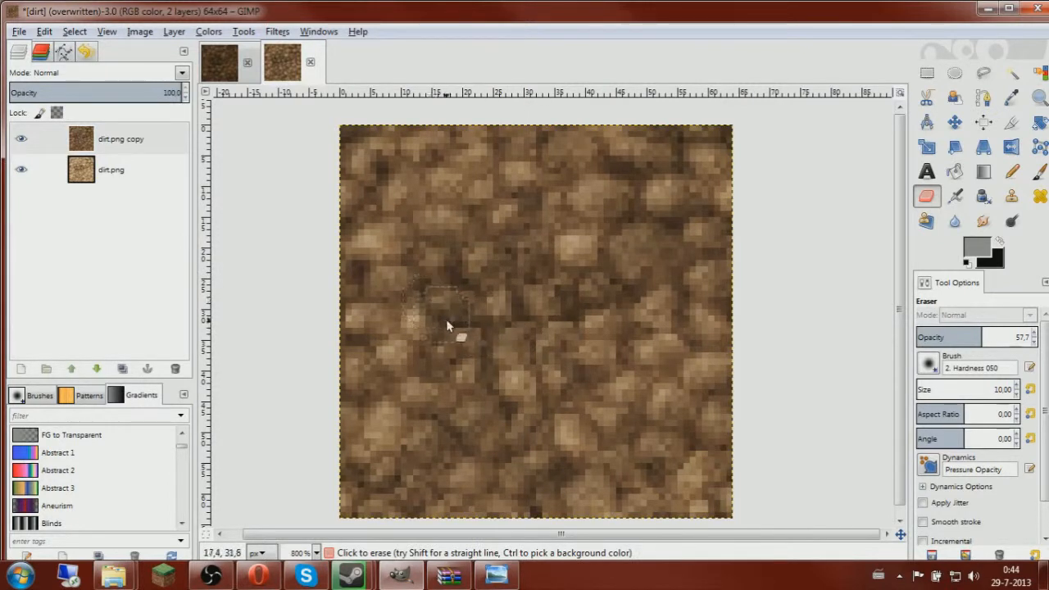
Touch up the remaining dark traces around the central seams by erasing more of the copy
scroll(573, 325, up, 1)
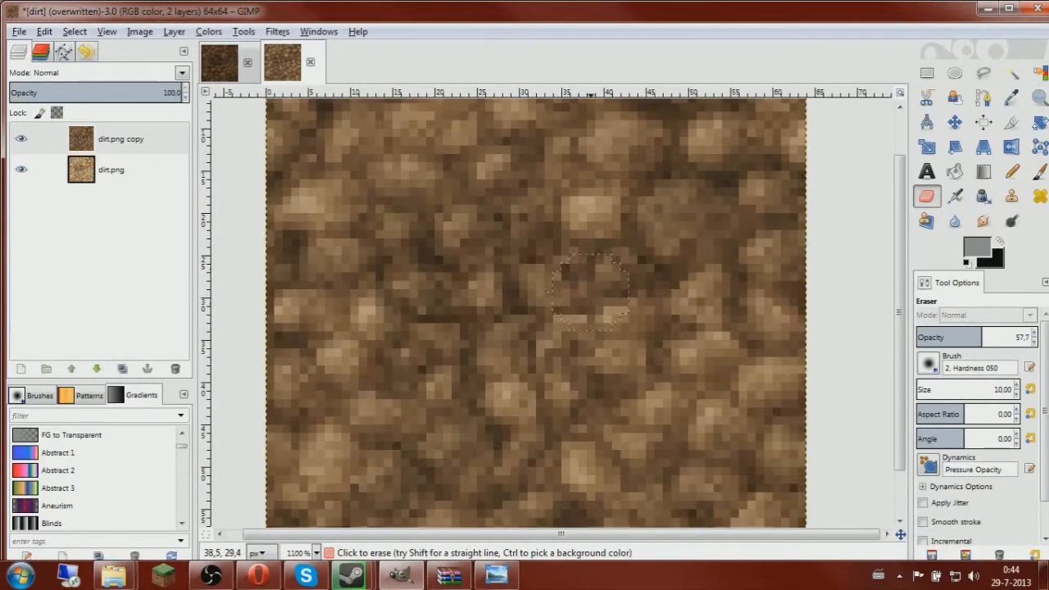
scroll(600, 288, down, 1)
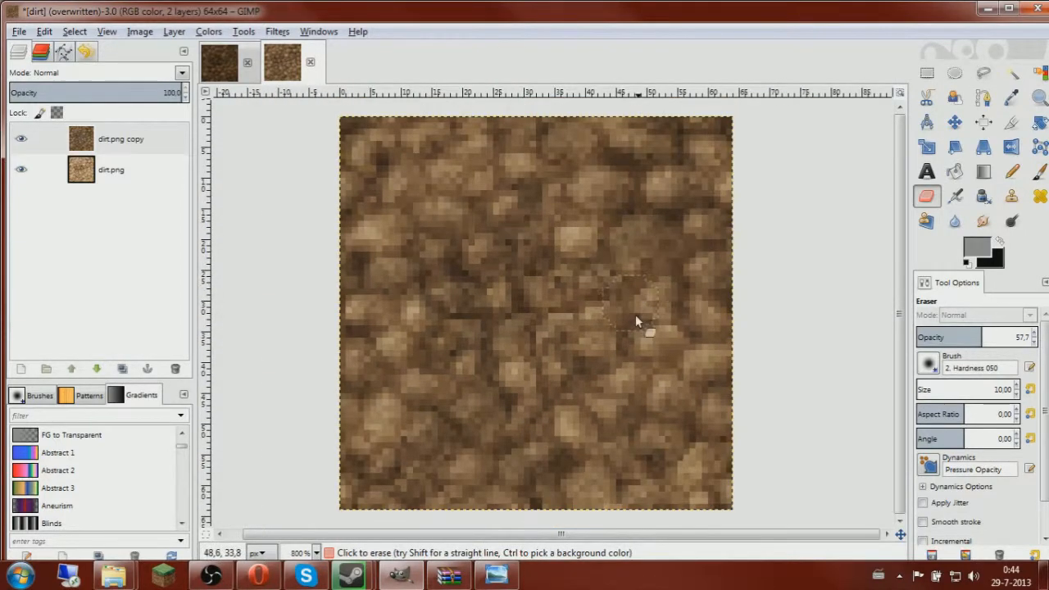
scroll(638, 322, down, 2)
scroll(651, 328, up, 3)
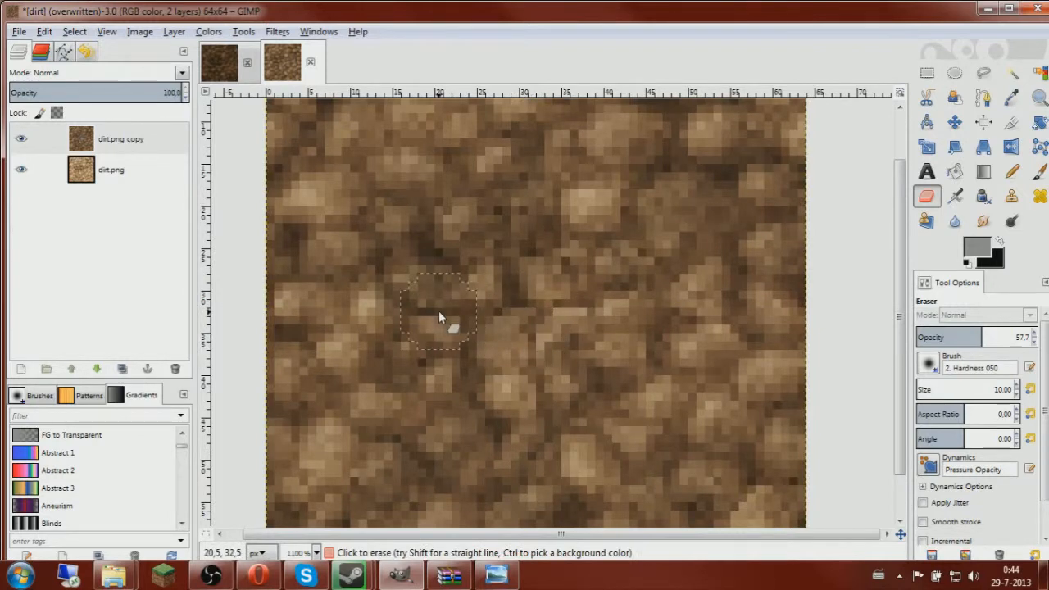
scroll(616, 300, down, 5)
scroll(614, 304, up, 6)
scroll(615, 306, down, 2)
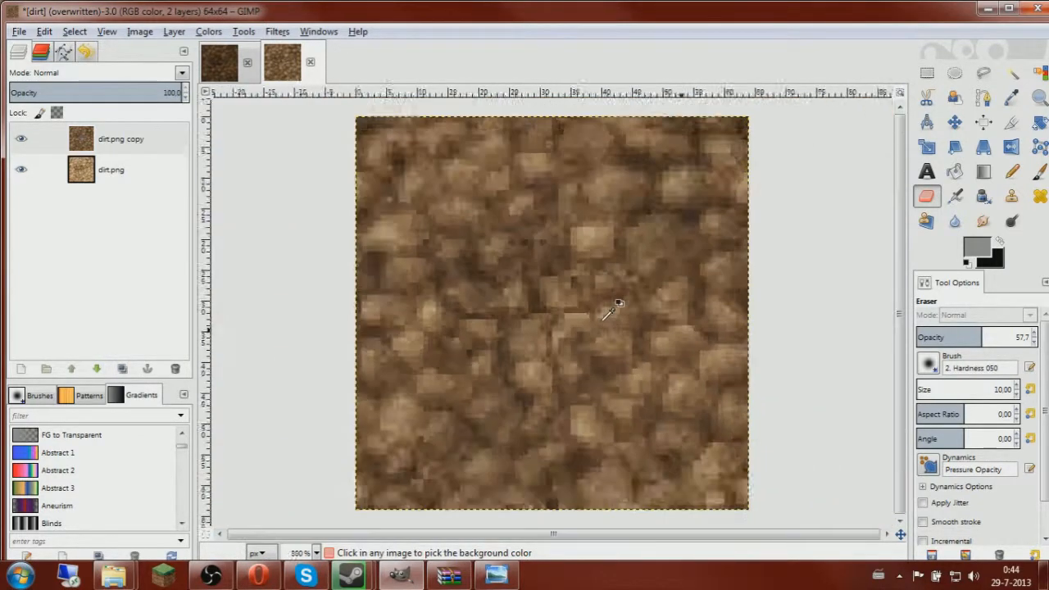
scroll(614, 307, up, 1)
click(927, 73)
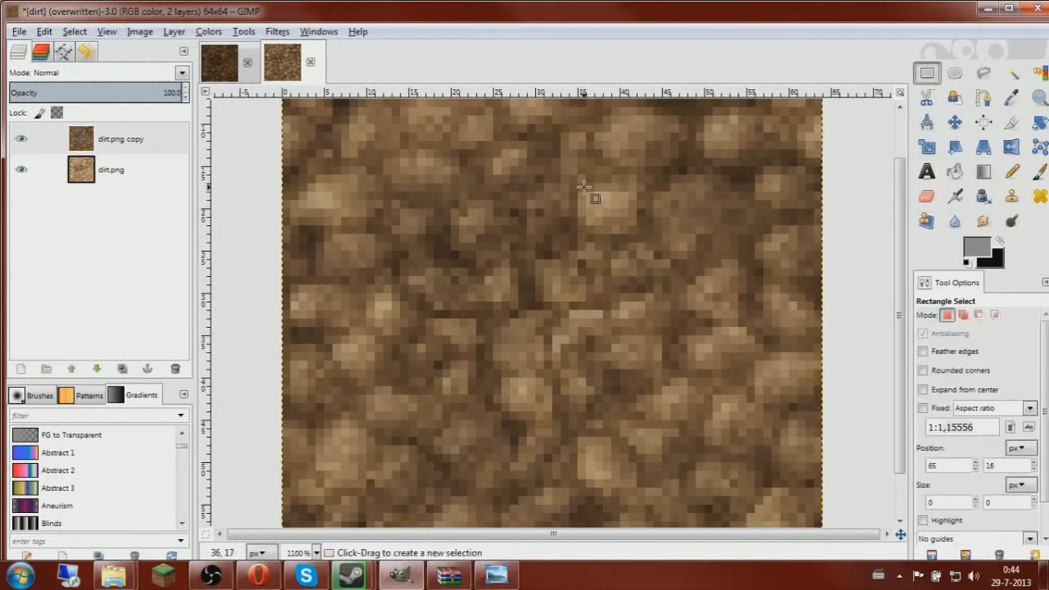
Undo the erasing, the curve brightening and the layer duplication, back to the single dirt.png layer
scroll(586, 184, down, 2)
scroll(582, 188, up, 3)
scroll(691, 256, down, 3)
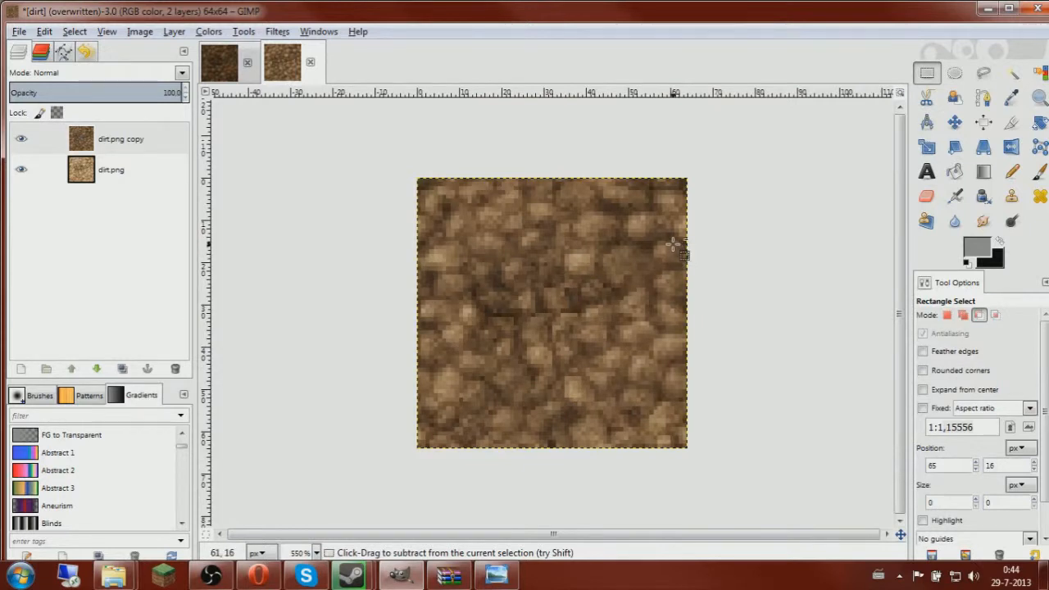
key(ctrl+z)
key(ctrl+z)
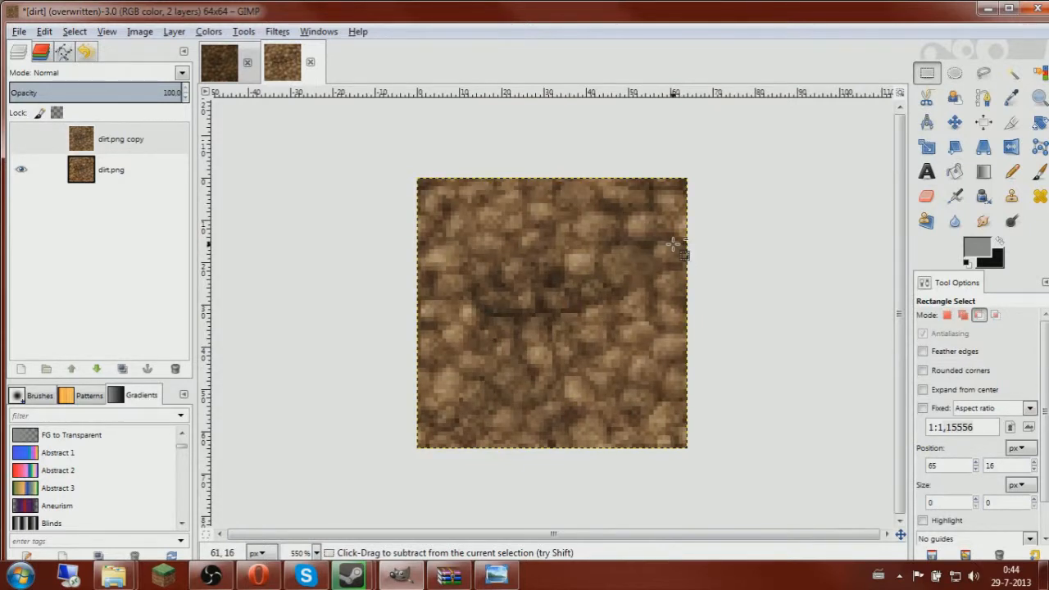
key(ctrl+z)
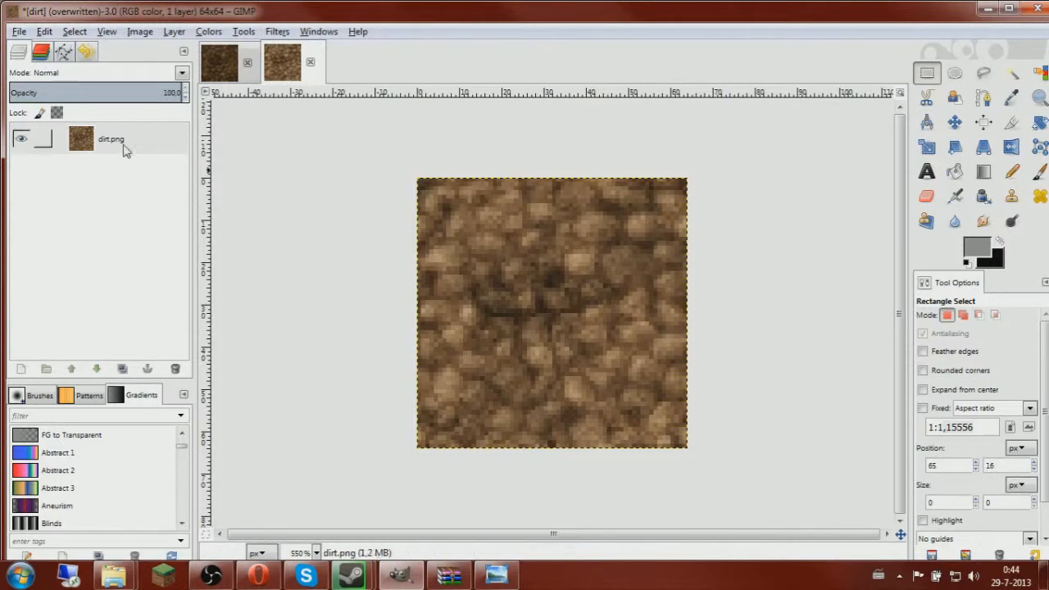
Duplicate the dirt.png layer twice and hide the topmost copy
right_click(119, 141)
click(170, 223)
right_click(104, 132)
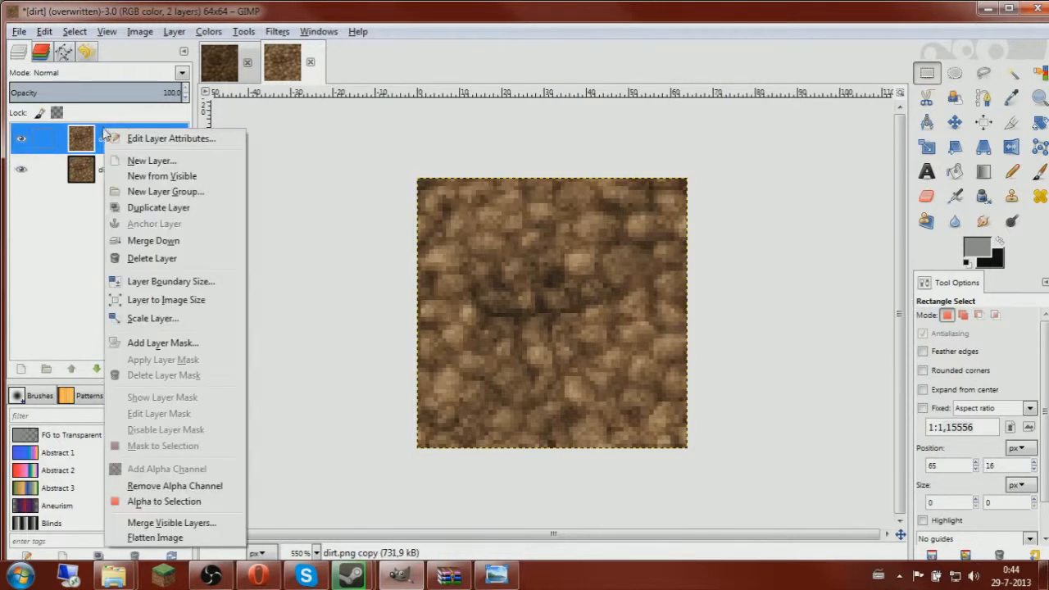
click(158, 209)
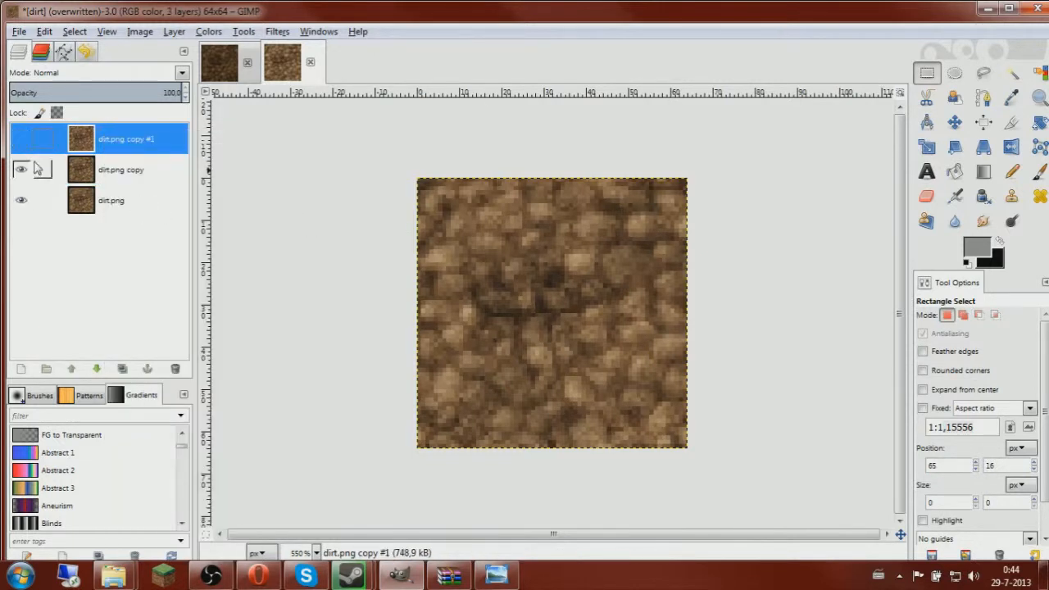
Brighten the middle layer, dirt.png copy, with a Value curve point at about x 92, y 155, and hide it
click(112, 158)
click(211, 31)
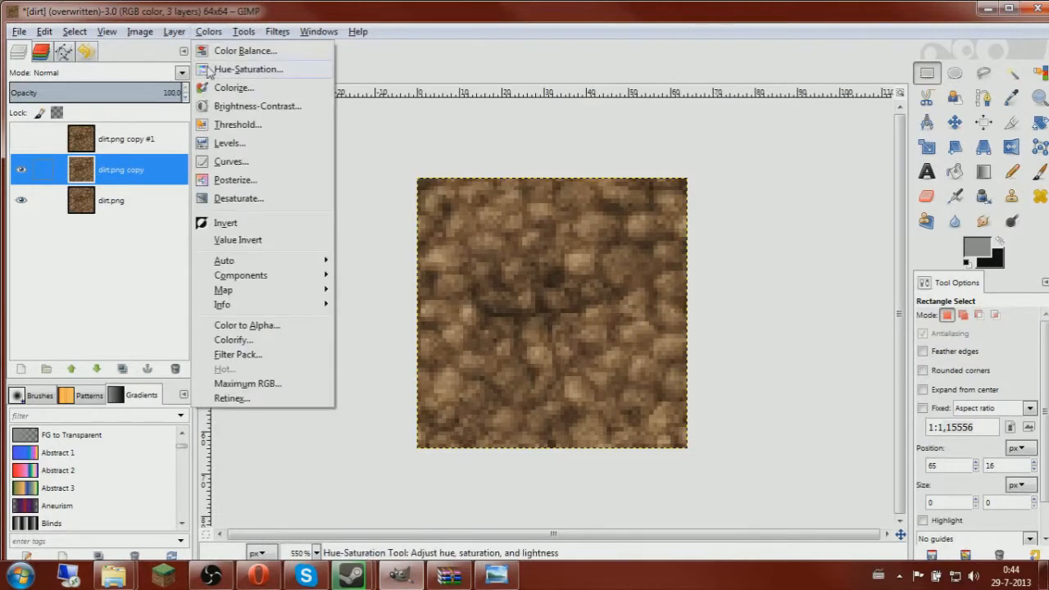
click(230, 161)
drag(160, 232, 145, 229)
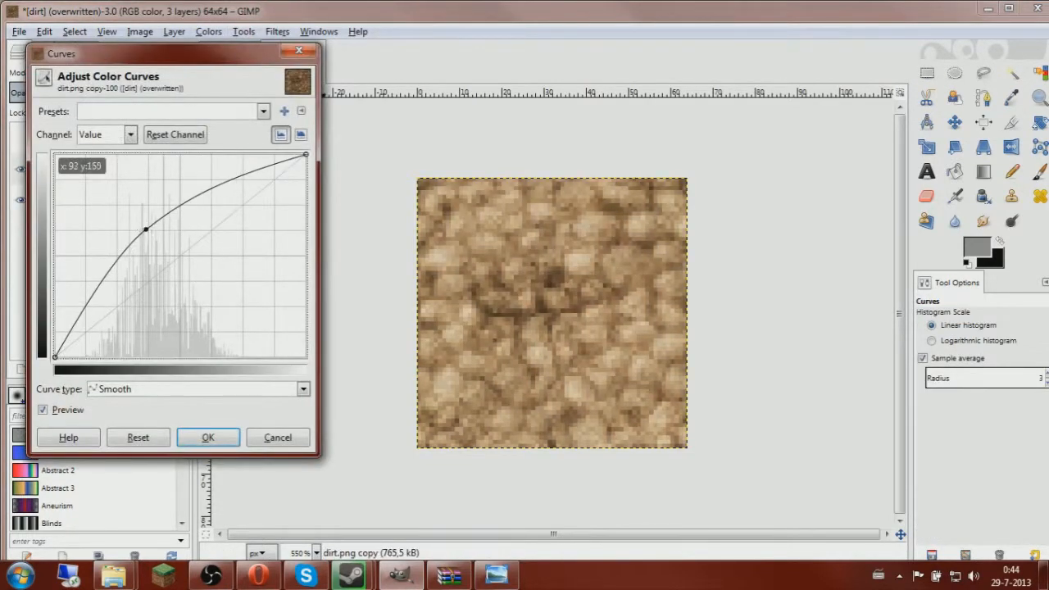
click(209, 438)
click(21, 170)
Set the original dirt.png layer's Lightness to about 53 with Hue-Saturation and show both copies
click(112, 200)
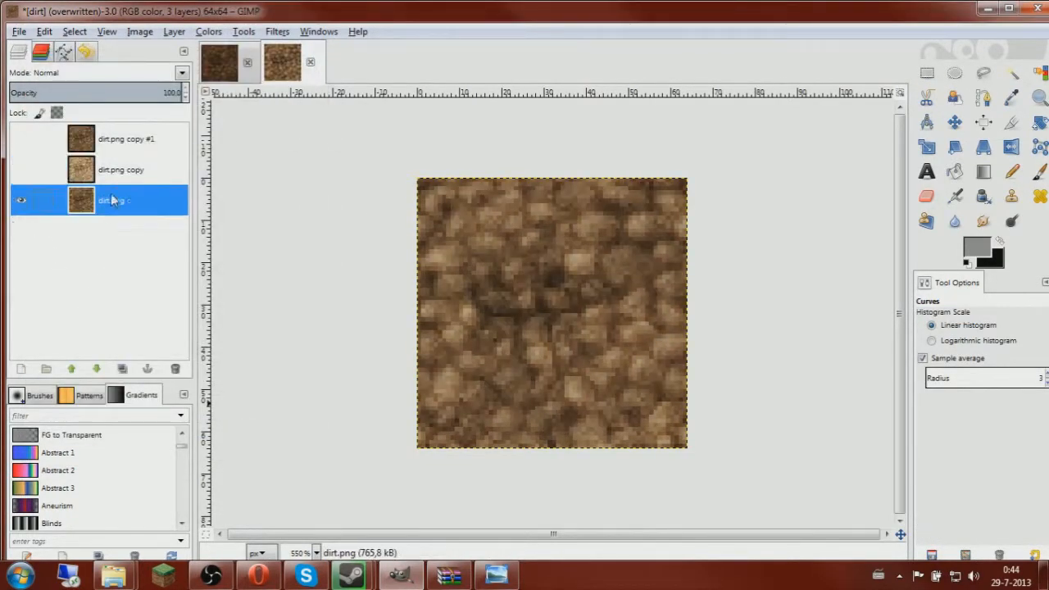
click(215, 32)
click(237, 70)
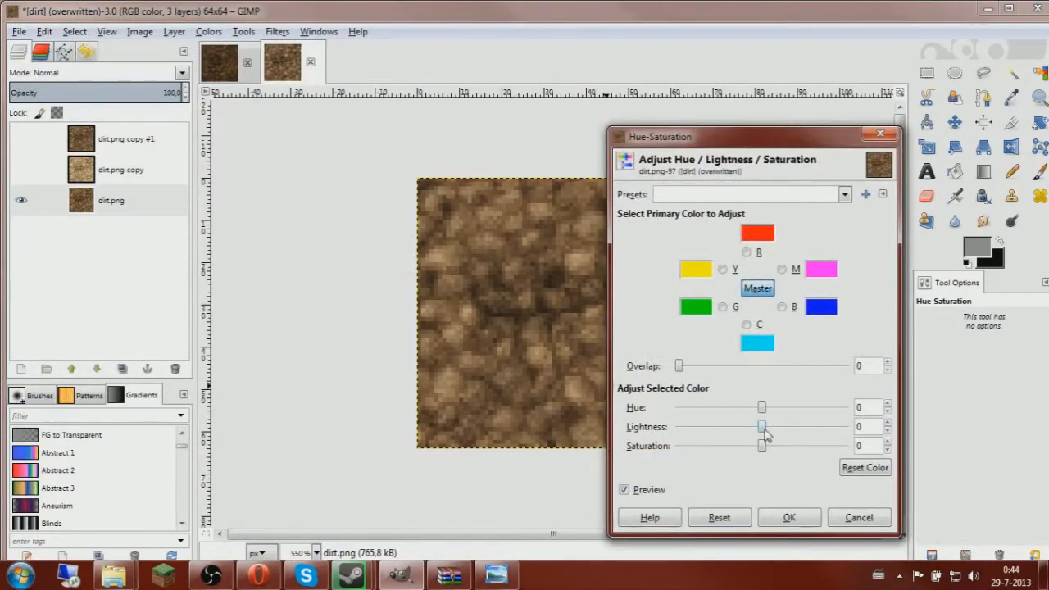
drag(763, 427, 811, 442)
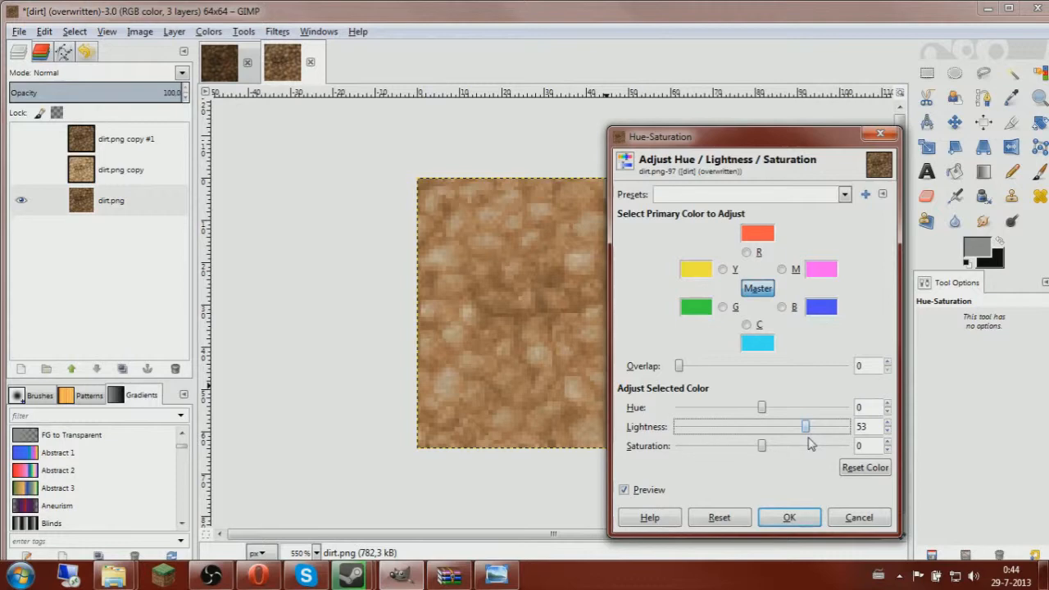
click(790, 518)
click(22, 170)
click(18, 139)
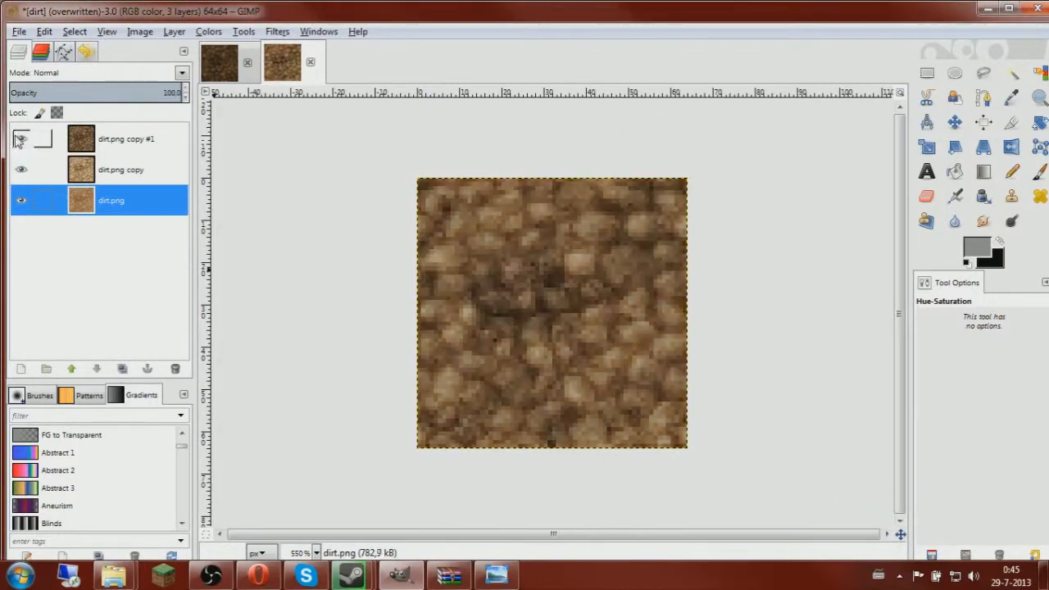
Move the dirt.png layer directly above dirt.png copy and set its opacity to 0
click(137, 145)
click(107, 180)
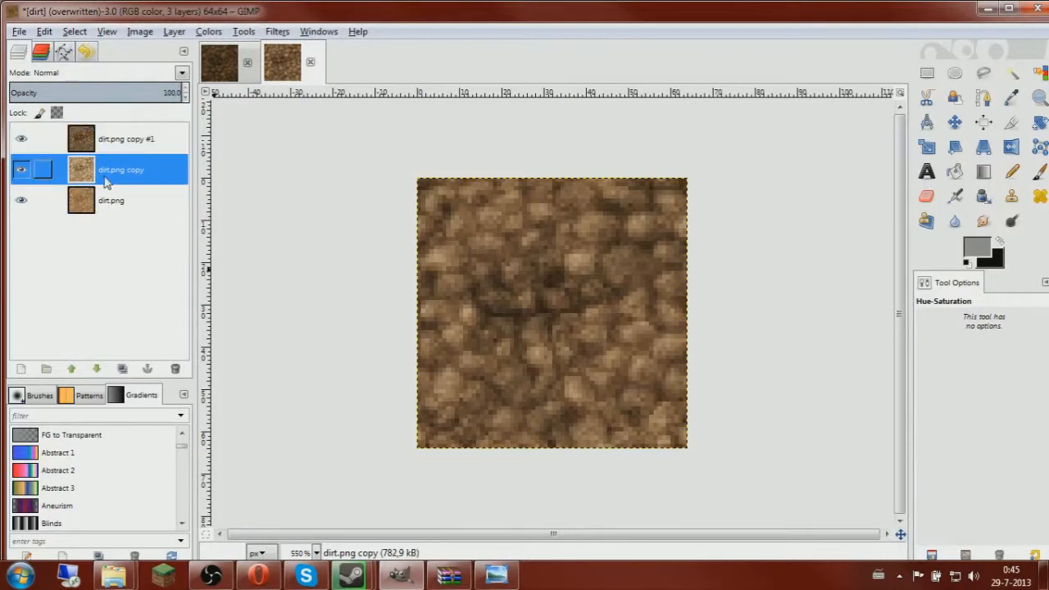
mouse_move(98, 200)
mouse_down()
mouse_move(103, 172)
mouse_move(100, 184)
mouse_up()
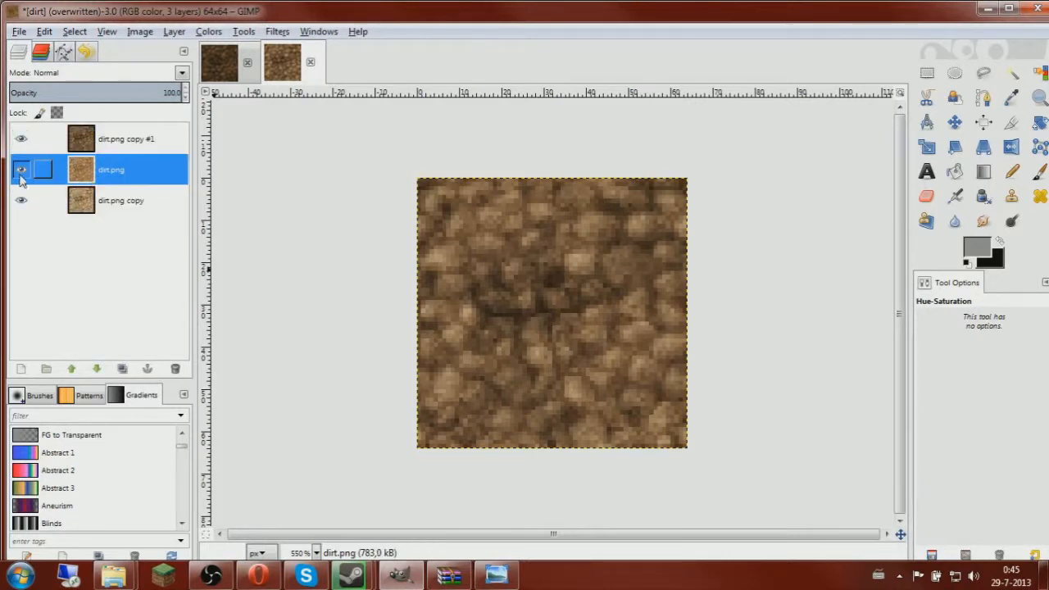
drag(168, 92, 1, 93)
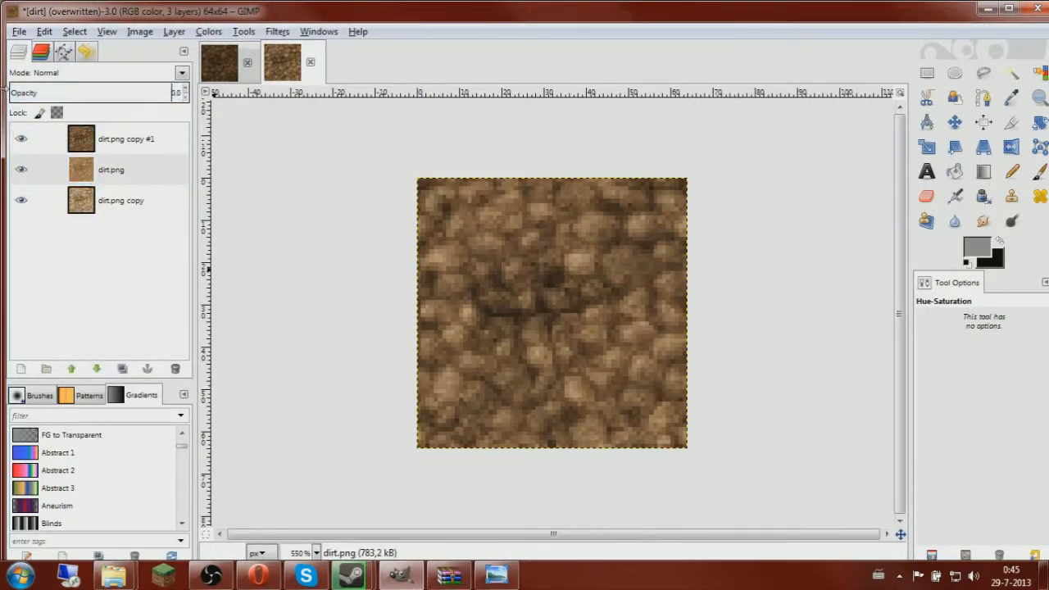
Erase the dark spot above the centre and the dark horizontal seam on the dirt.png copy #1 layer
click(111, 140)
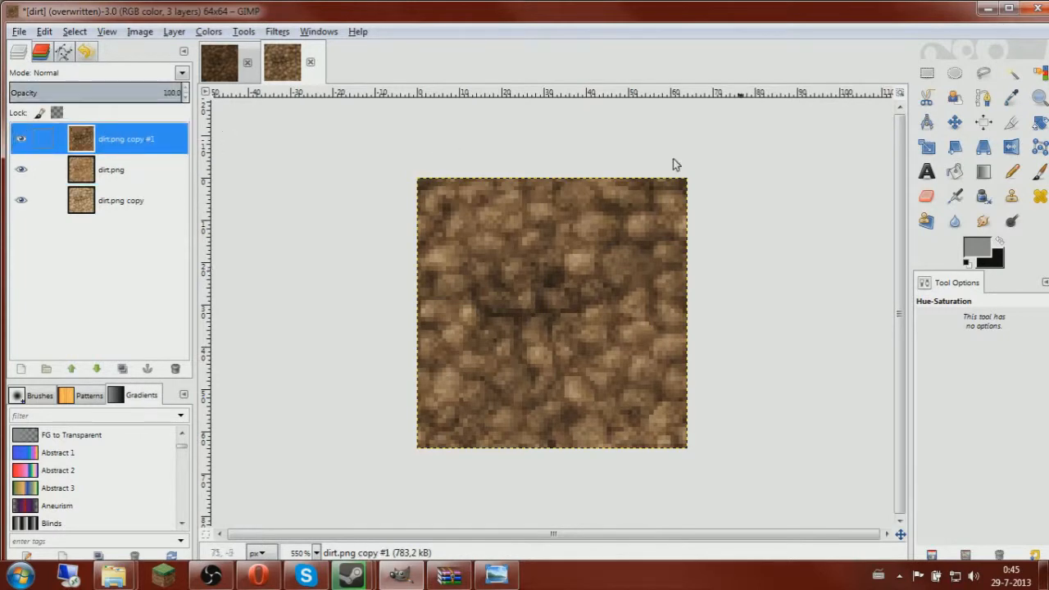
click(927, 197)
ctrl+scroll(555, 274, up, 3)
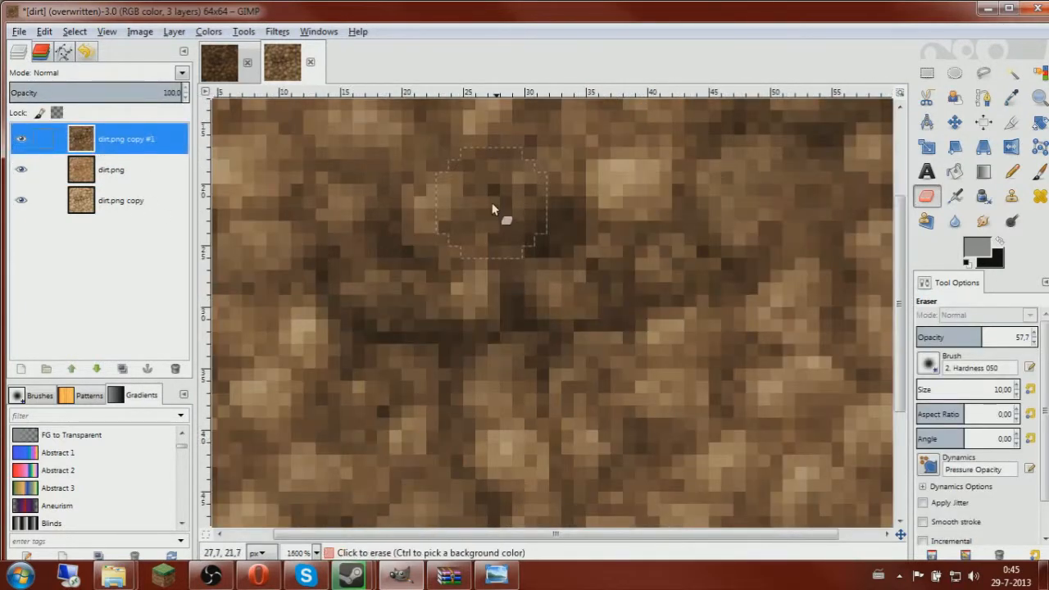
click(546, 235)
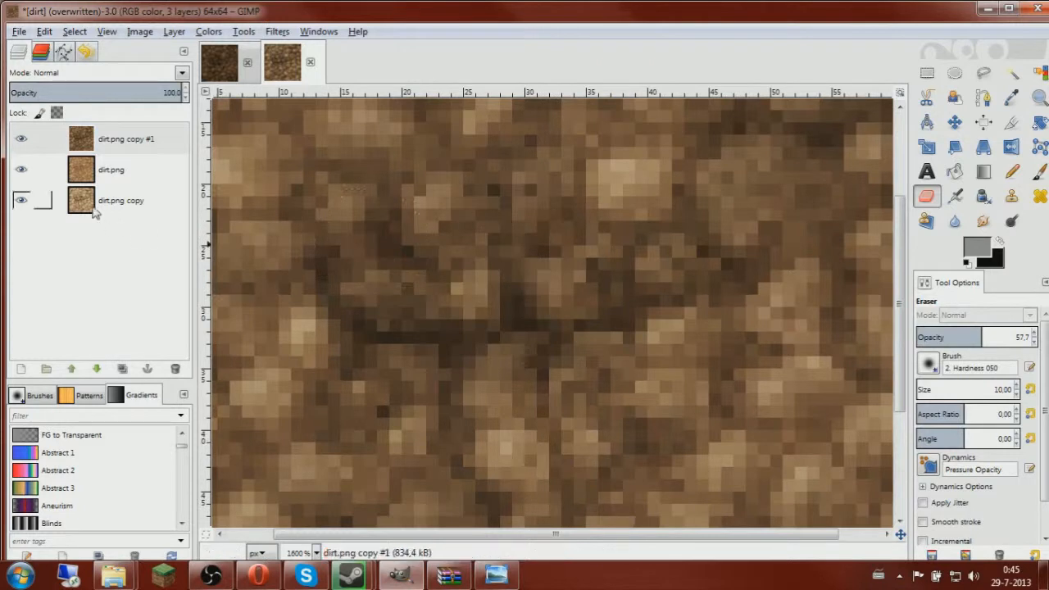
click(105, 157)
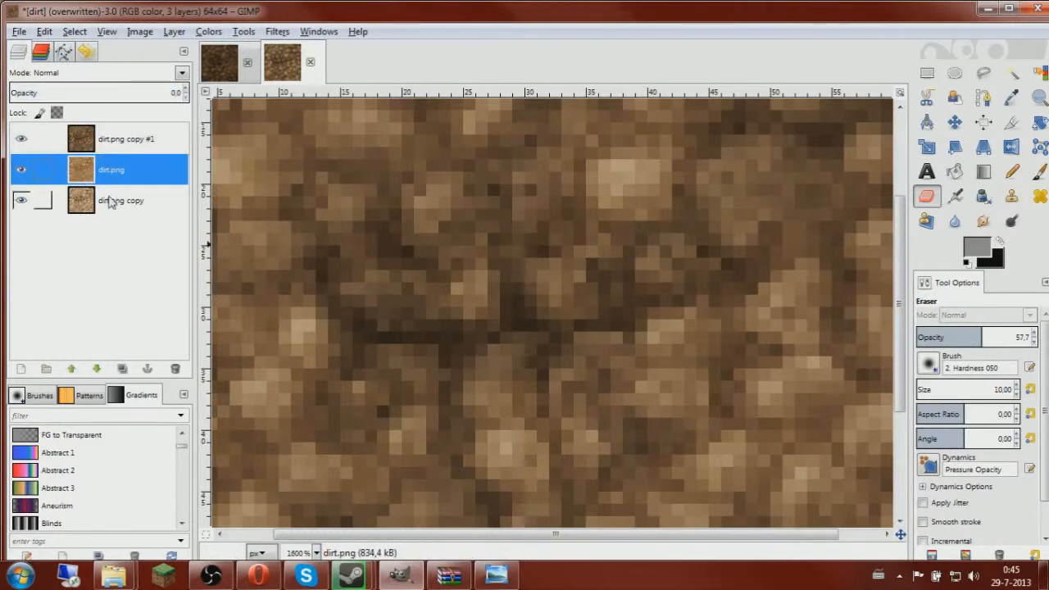
click(111, 151)
mouse_move(474, 315)
mouse_down()
mouse_move(513, 308)
mouse_move(506, 322)
mouse_move(462, 334)
mouse_move(358, 334)
mouse_up()
drag(545, 361, 644, 321)
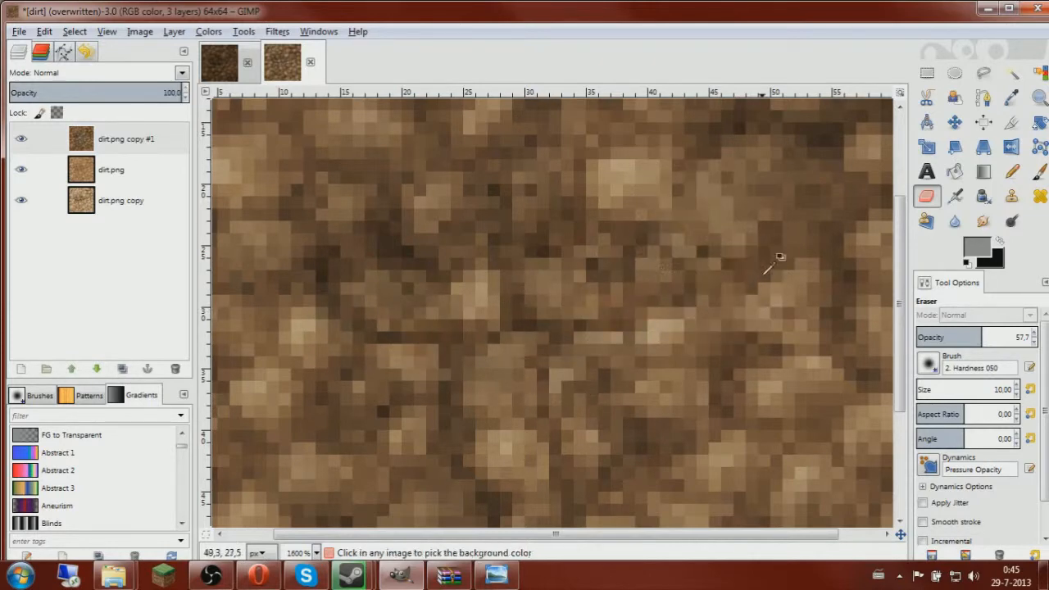
Set the opacity of the middle dirt.png layer to 100
scroll(751, 276, down, 3)
scroll(614, 286, up, 3)
scroll(569, 282, down, 2)
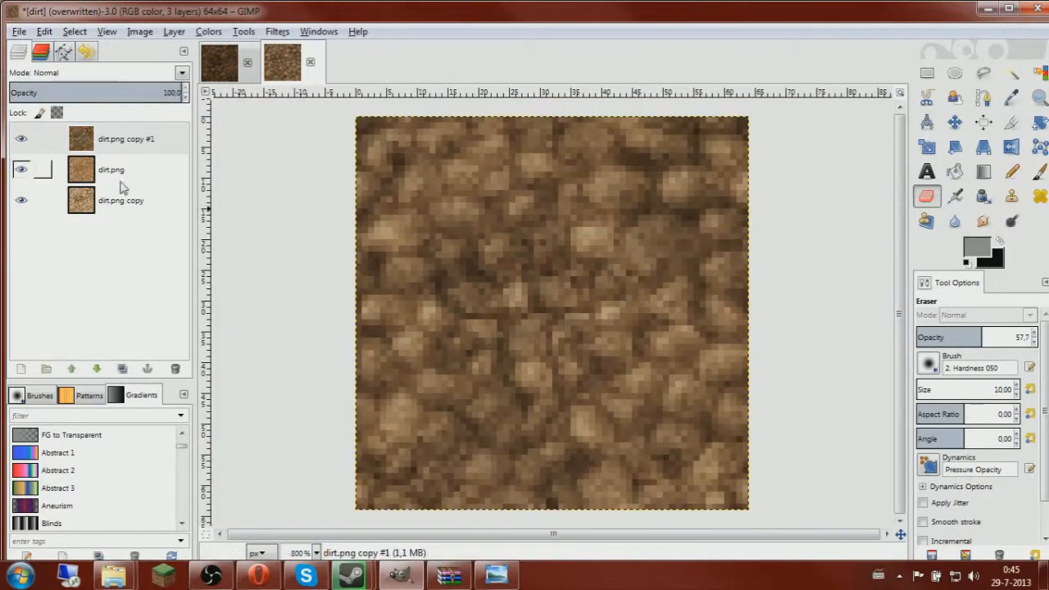
click(120, 176)
click(55, 93)
drag(124, 96, 190, 94)
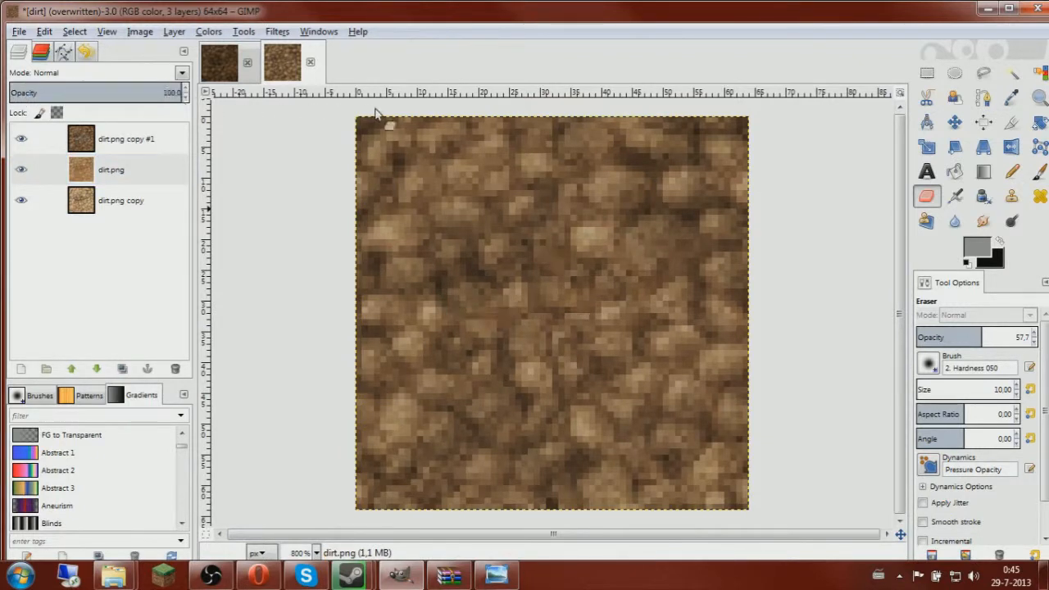
Tone down the dirt.png layer with Hue-Saturation, using Saturation -17 and Lightness about -21
click(210, 31)
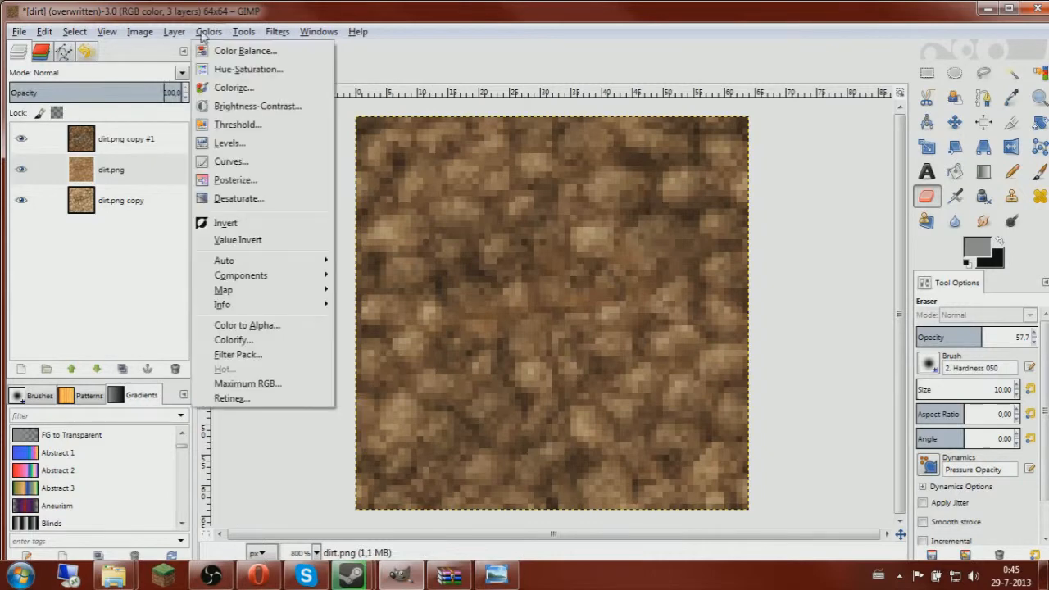
click(229, 70)
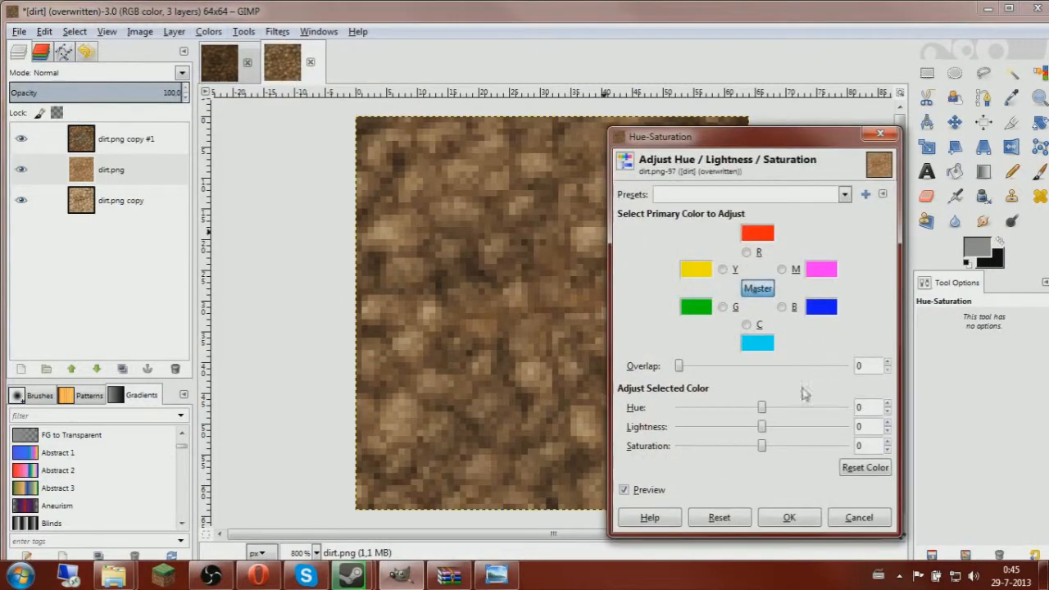
drag(762, 447, 743, 447)
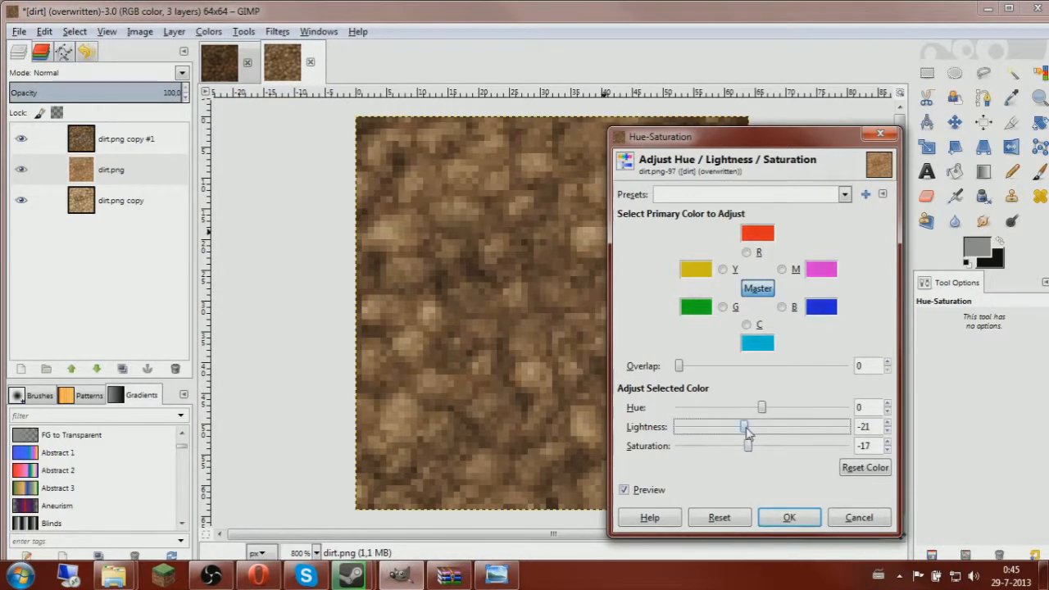
click(790, 516)
Set the opacity of the middle dirt.png layer to about 63.6
scroll(647, 389, down, 3)
scroll(580, 323, up, 5)
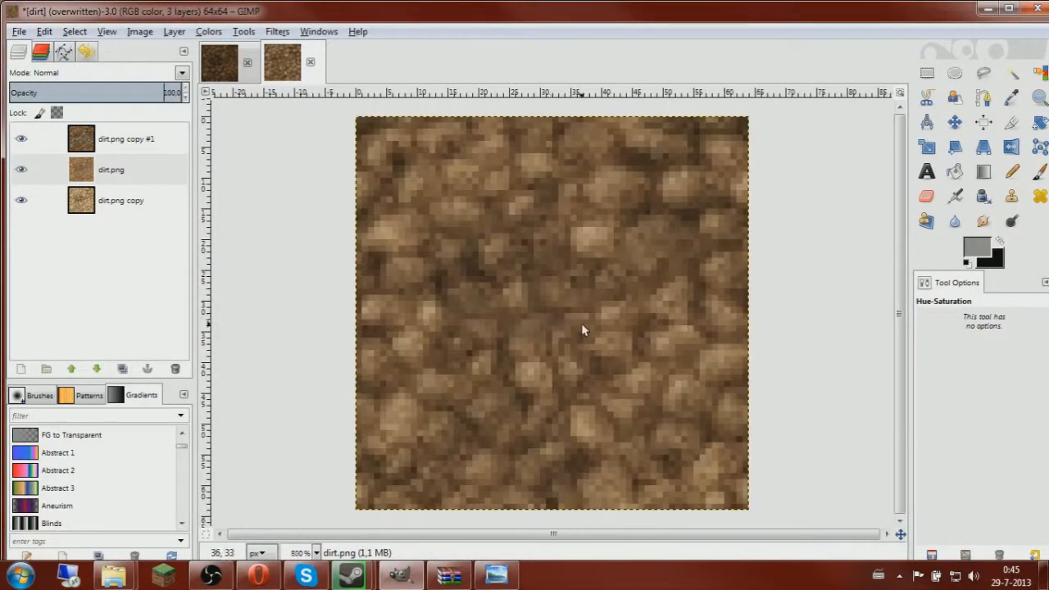
click(113, 181)
drag(159, 93, 91, 97)
drag(172, 96, 144, 99)
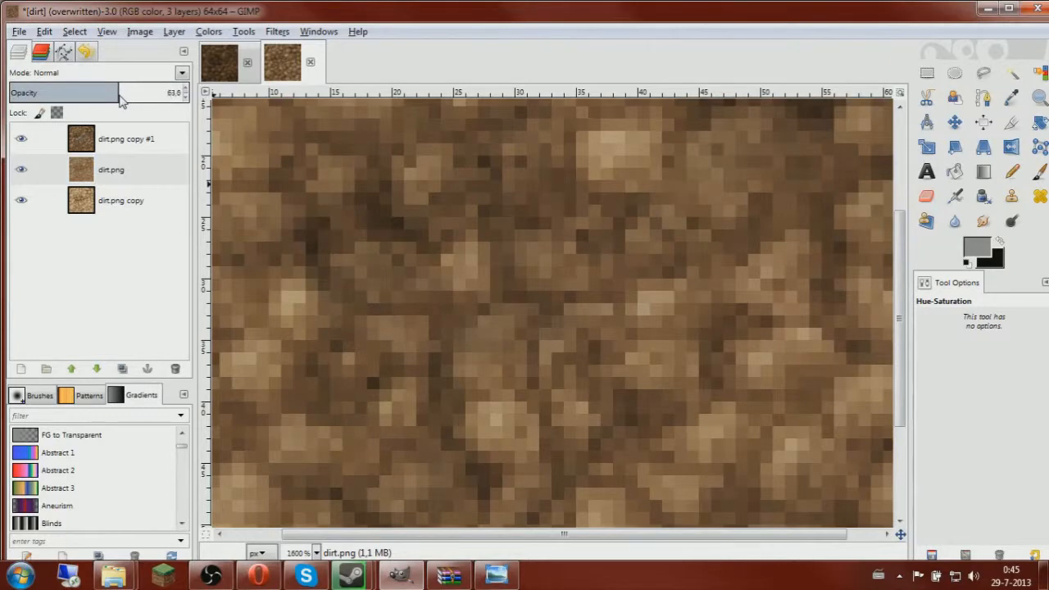
scroll(429, 197, down, 3)
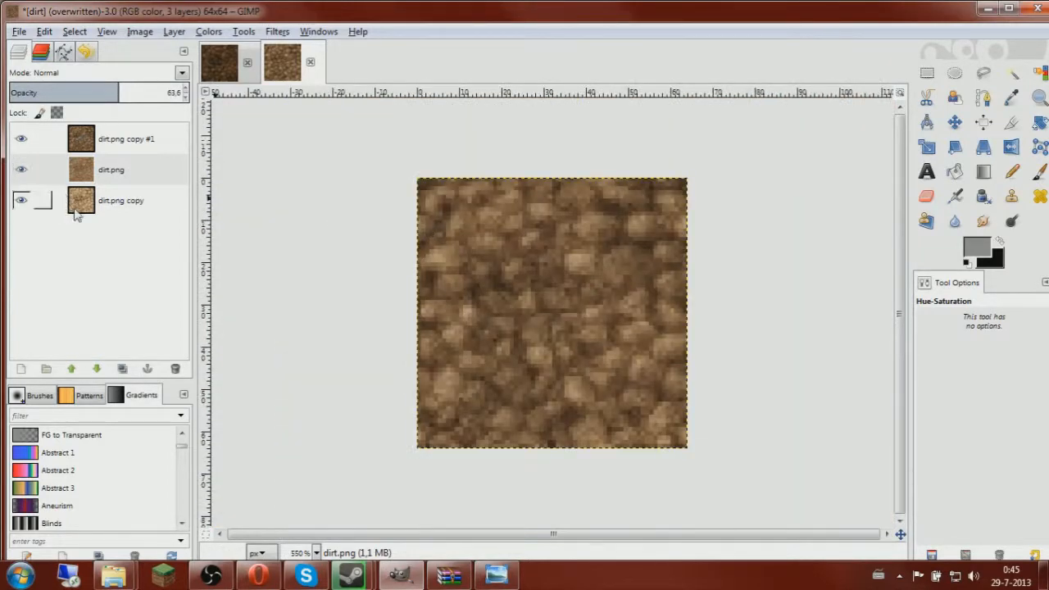
Merge all visible layers into one, expanded as necessary
click(103, 211)
click(103, 170)
click(102, 139)
scroll(526, 269, down, 2)
scroll(525, 312, up, 5)
scroll(525, 339, down, 3)
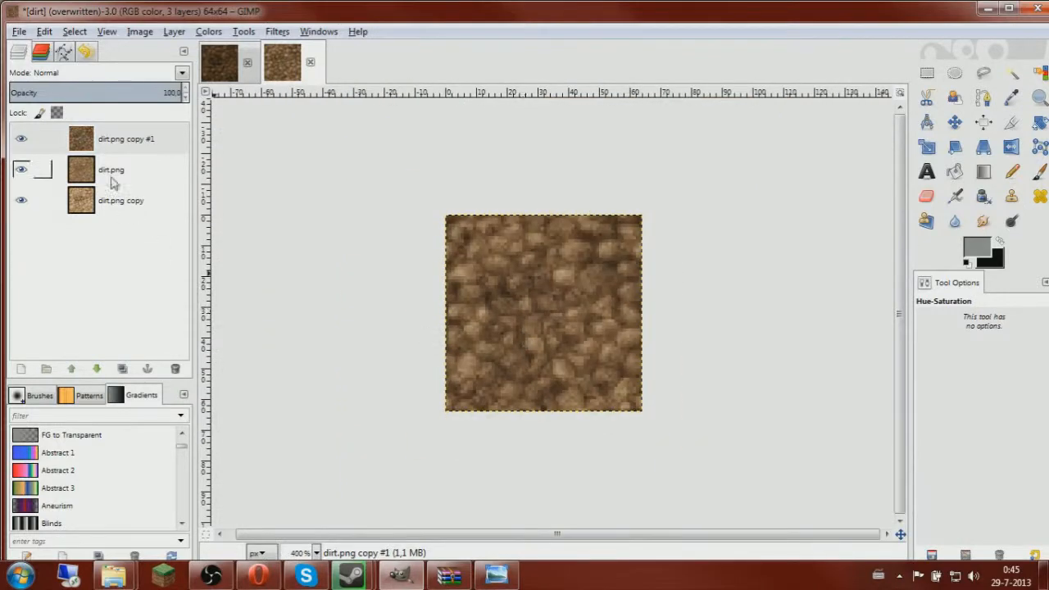
right_click(113, 182)
click(187, 396)
click(249, 343)
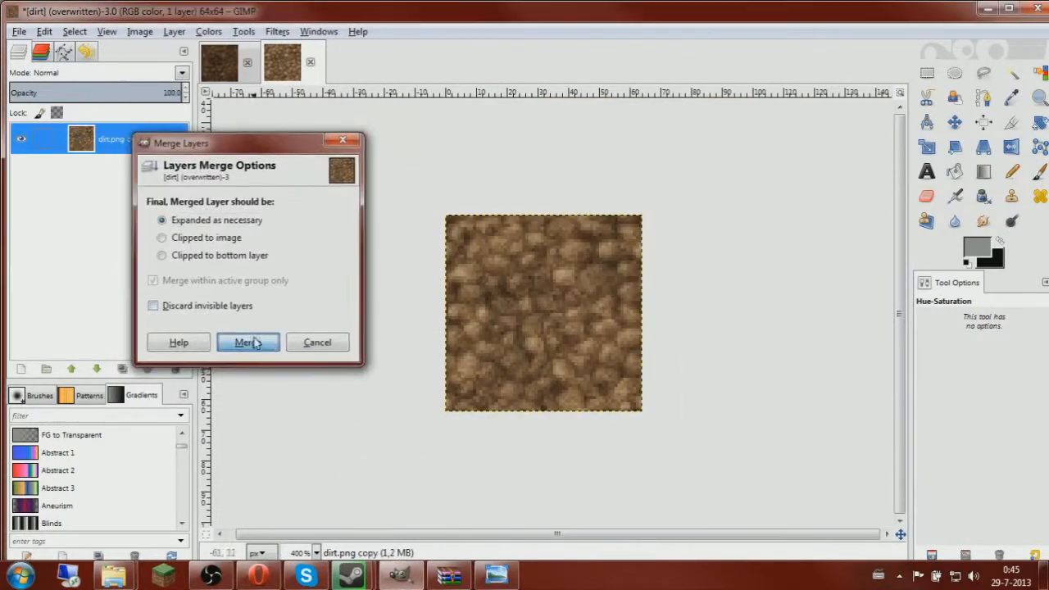
click(208, 31)
click(239, 175)
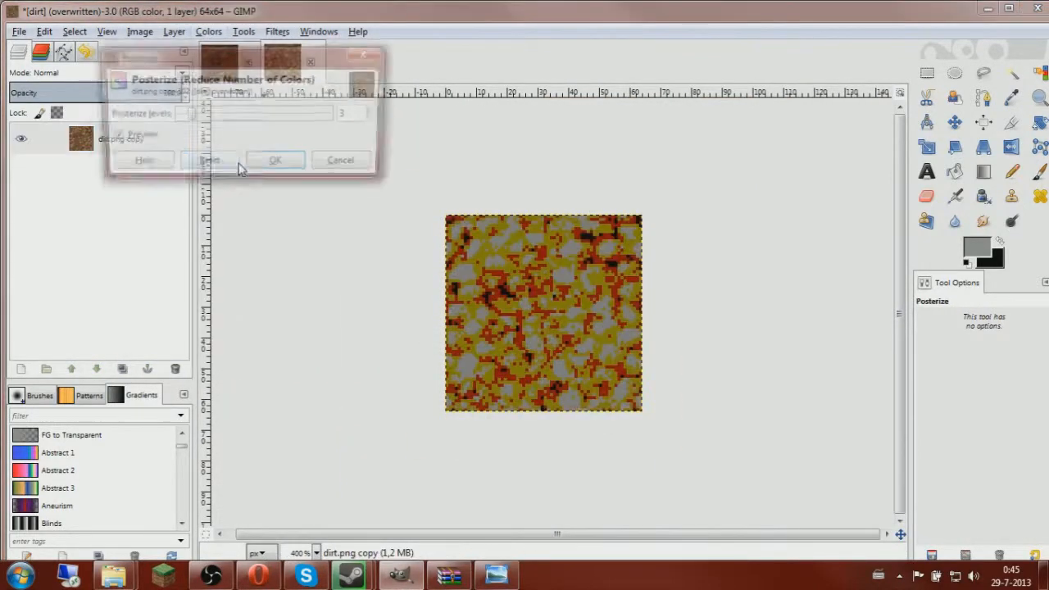
click(341, 160)
Darken the merged layer slightly with a Value curve point at about x 136, y 118
click(208, 31)
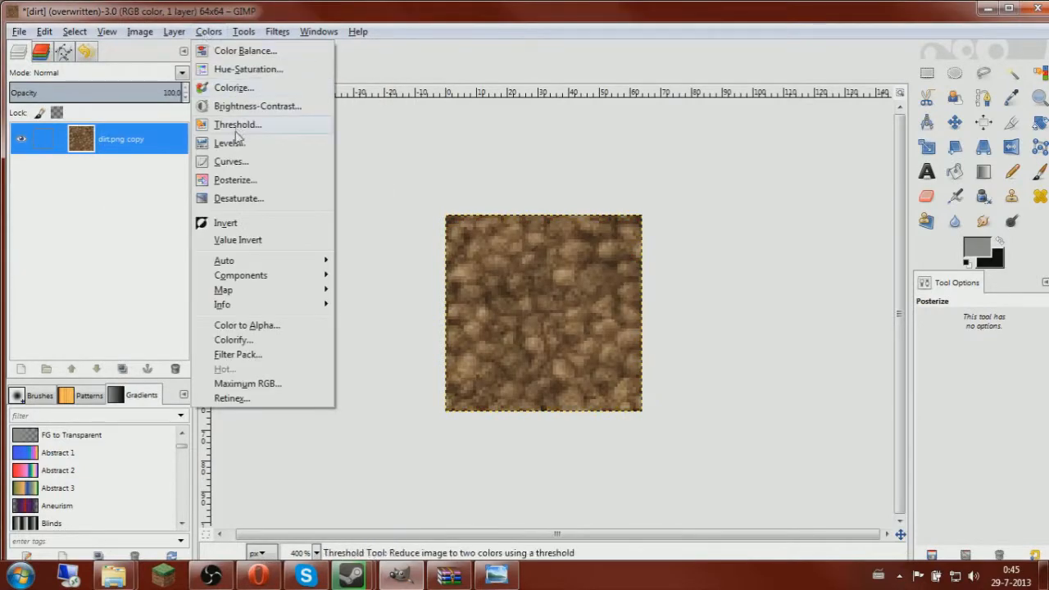
click(232, 161)
drag(207, 268, 203, 261)
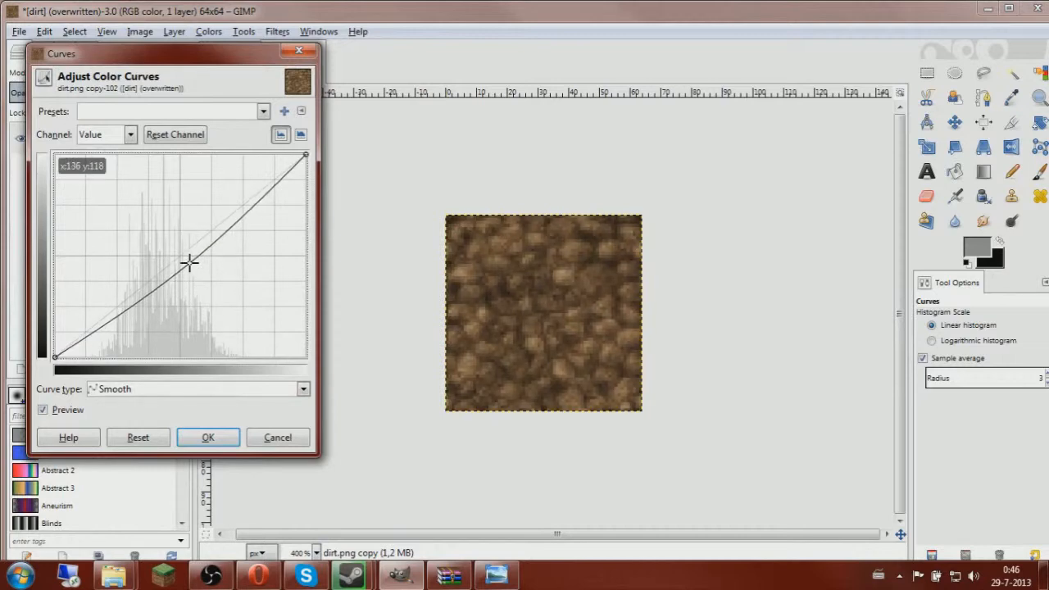
click(209, 437)
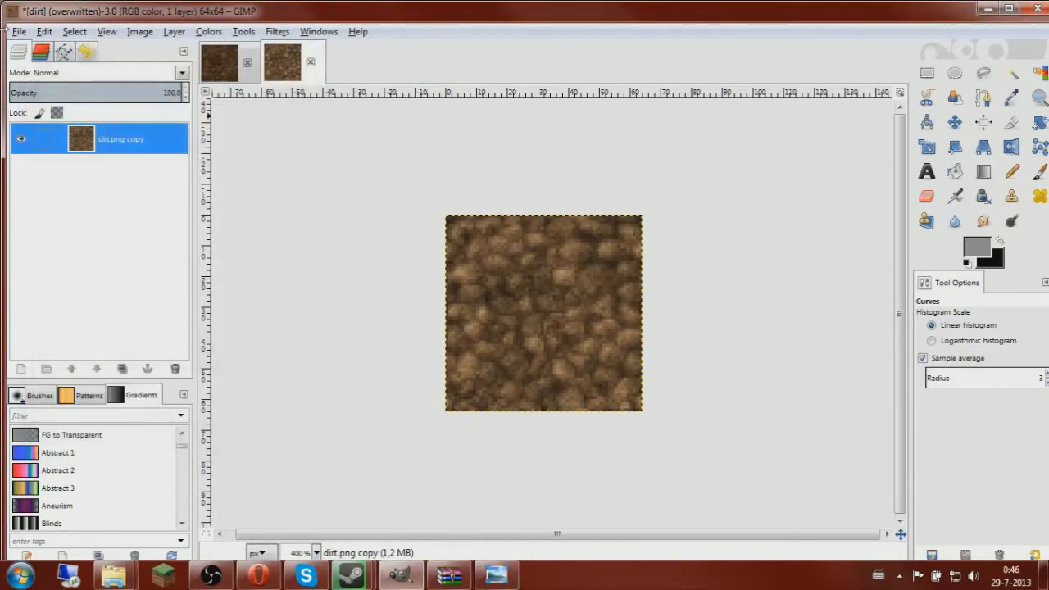
Save the texture over dirt.png, switch to Minecraft and examine the dirt walls inside the pit
click(18, 31)
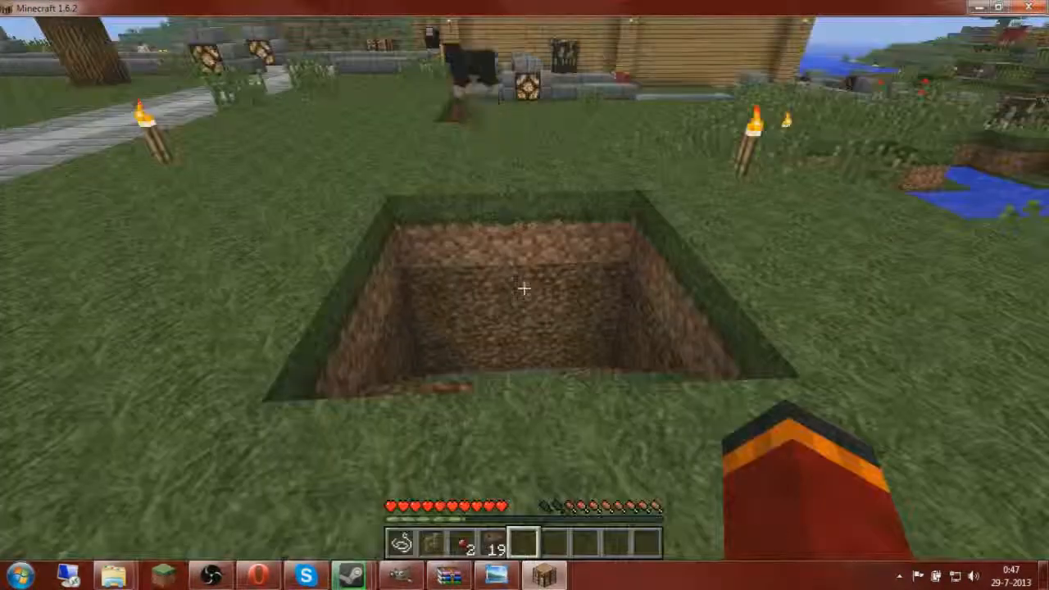
key(w)
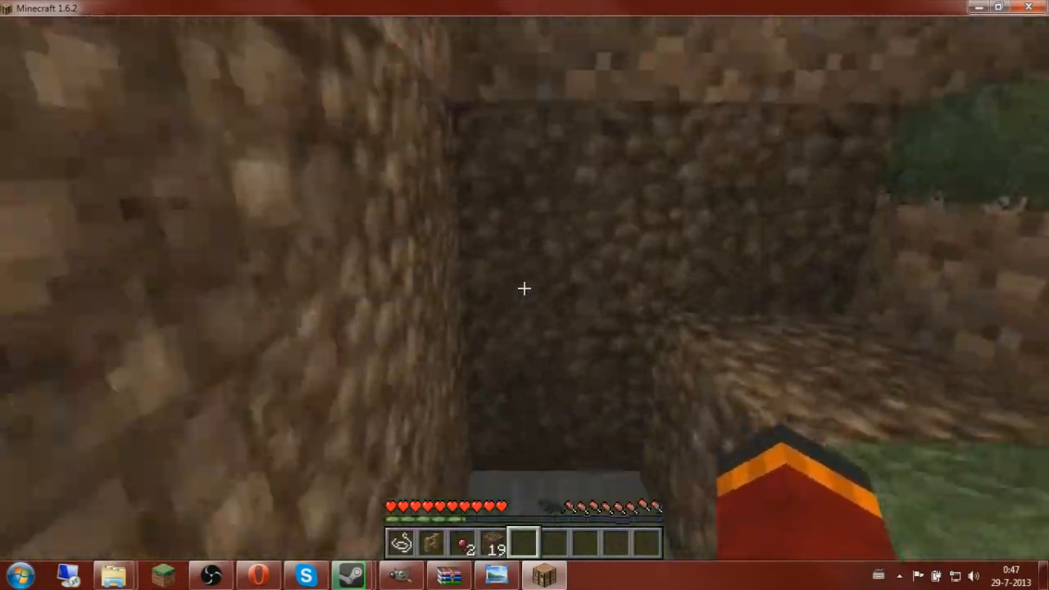
Leave the dirt pit, cross the stone plaza and swim through the water to look over the terrain, and pause the game
key(s)
key(space)
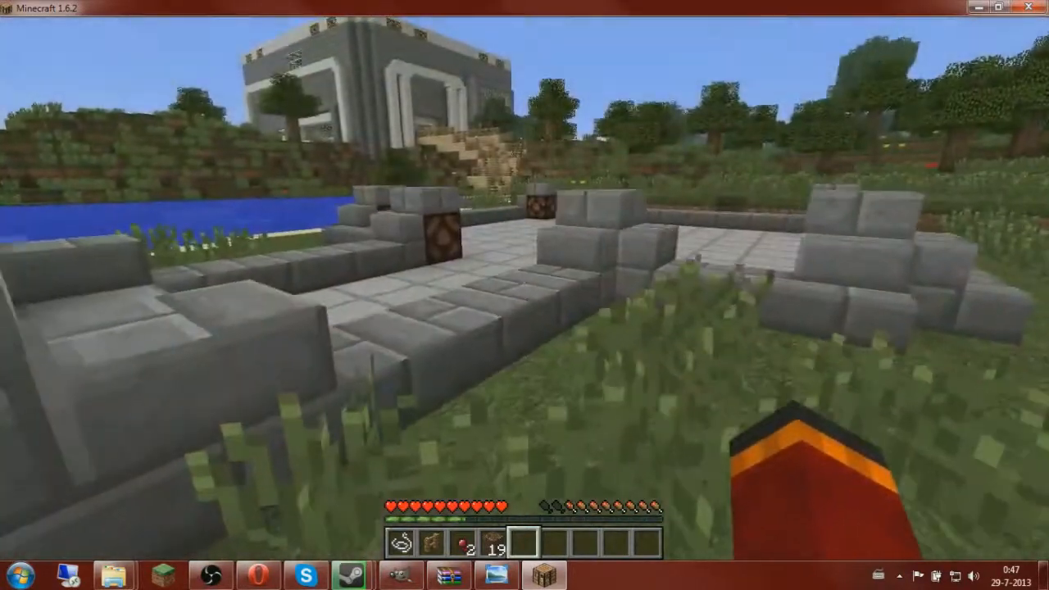
key(w)
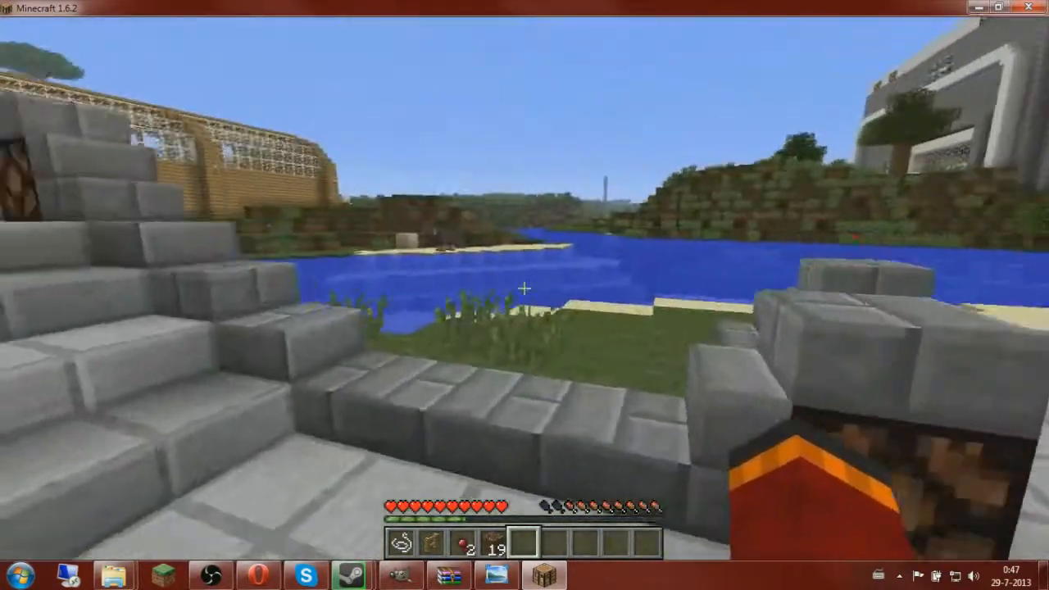
key(w)
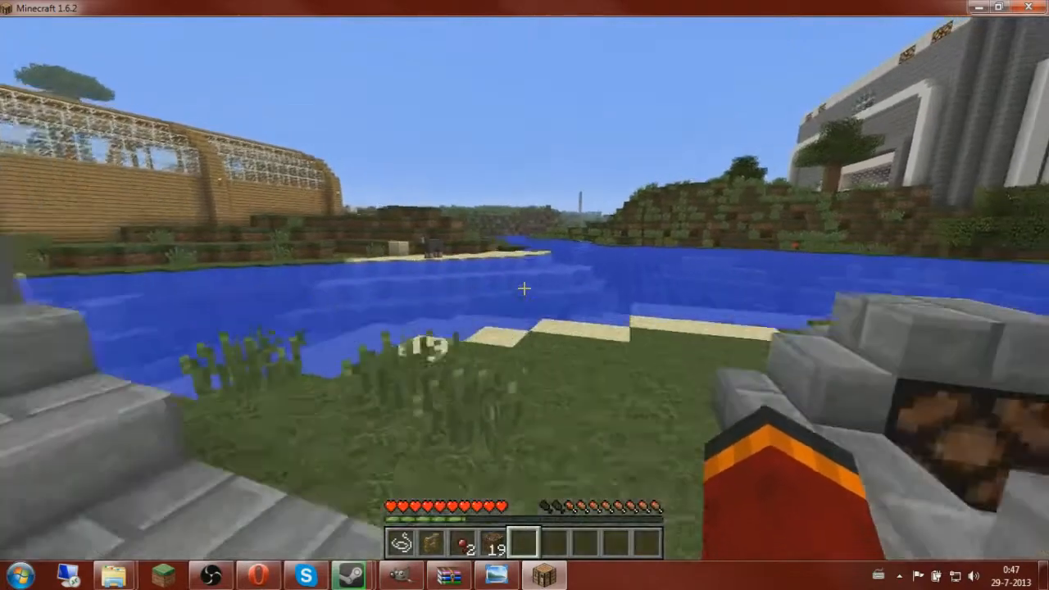
key(w)
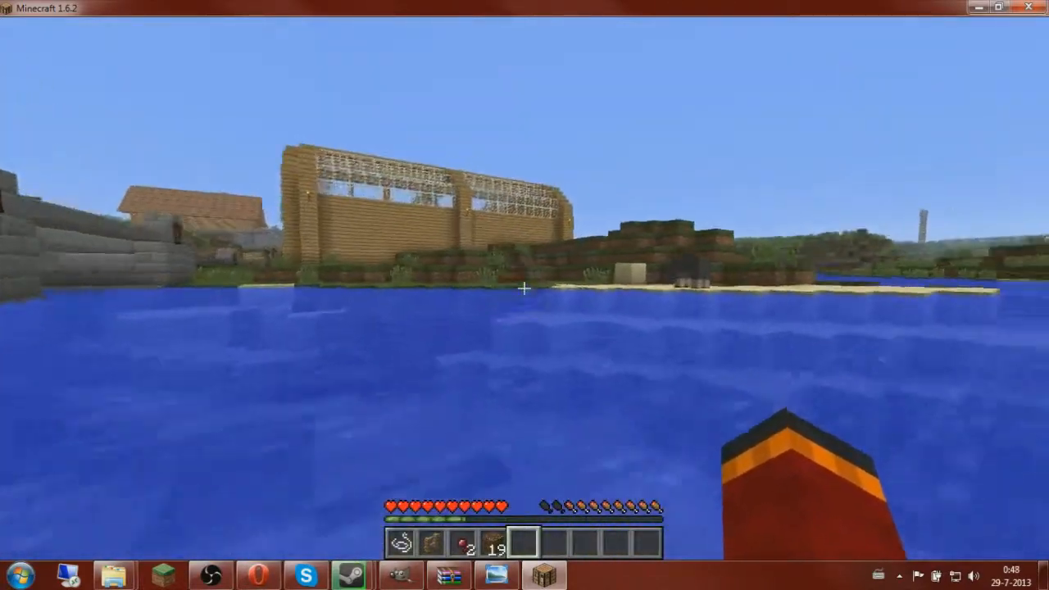
click(524, 288)
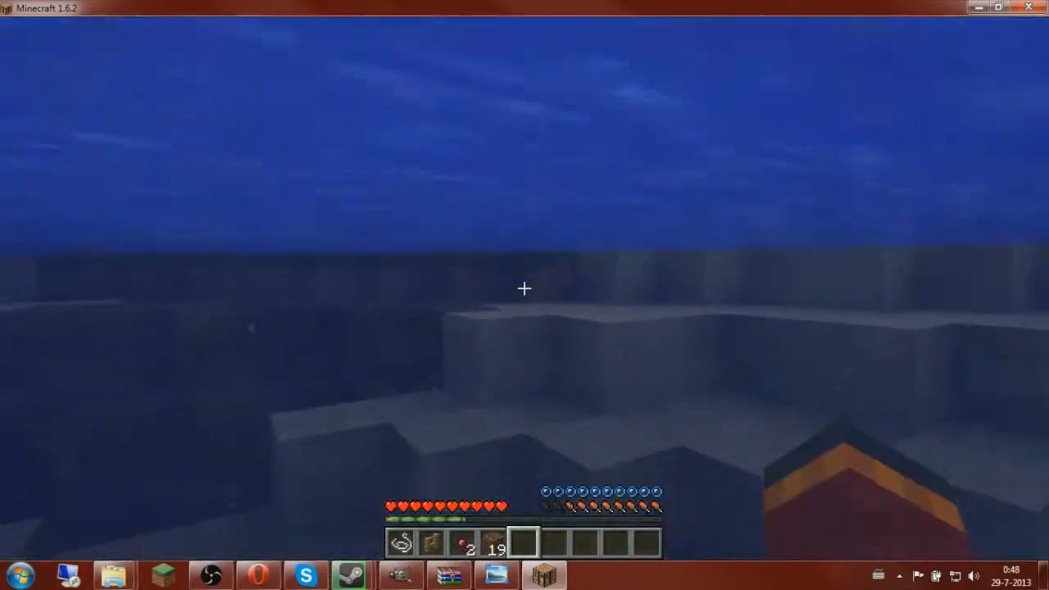
key(Escape)
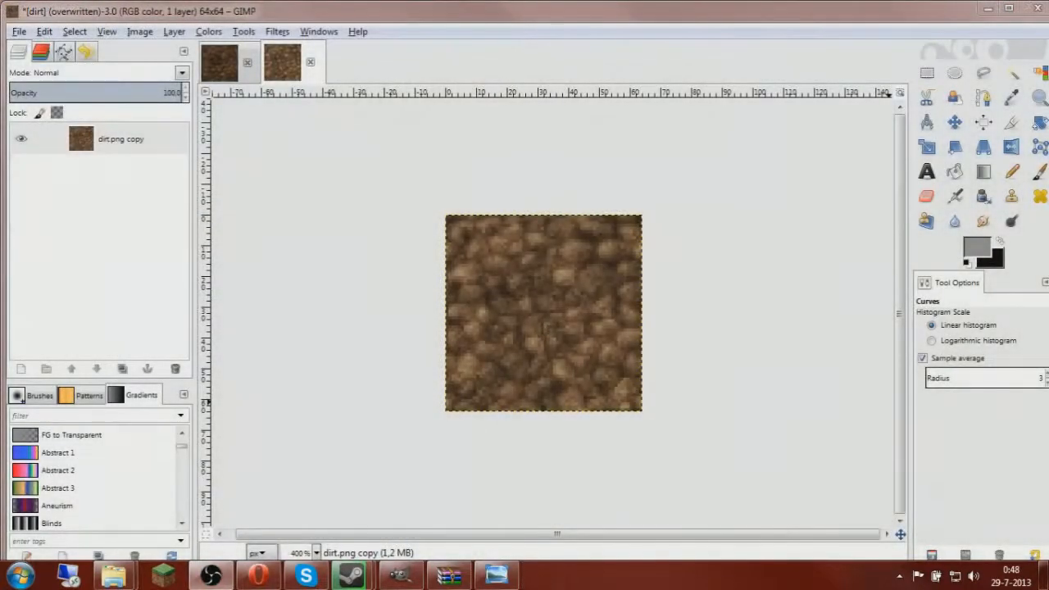
Switch to tutorial resource pack.zip in WinRAR and open its grass_side.png in GIMP
click(451, 573)
click(246, 283)
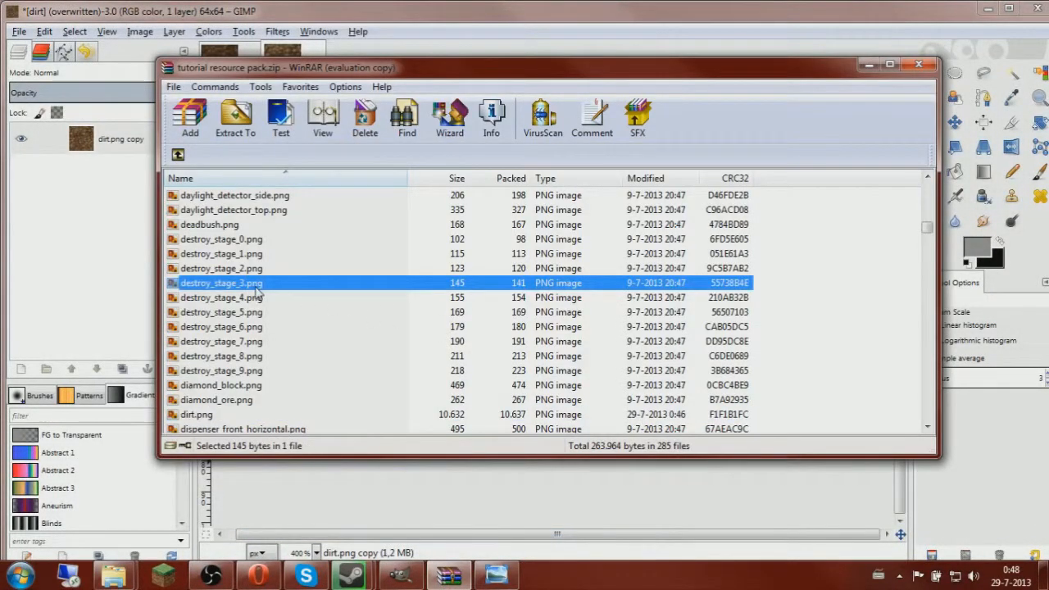
key(g)
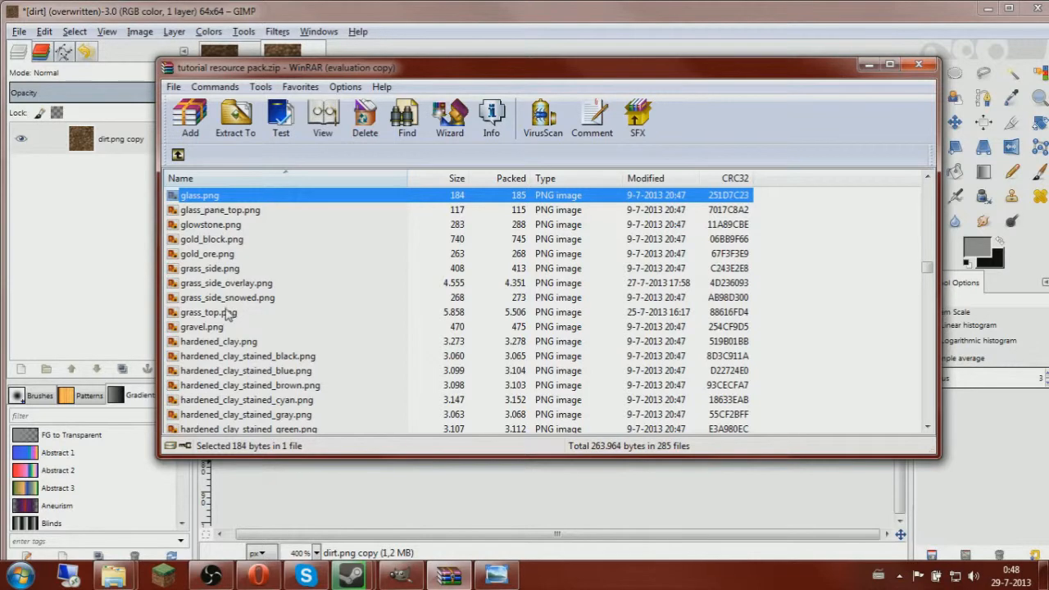
click(242, 271)
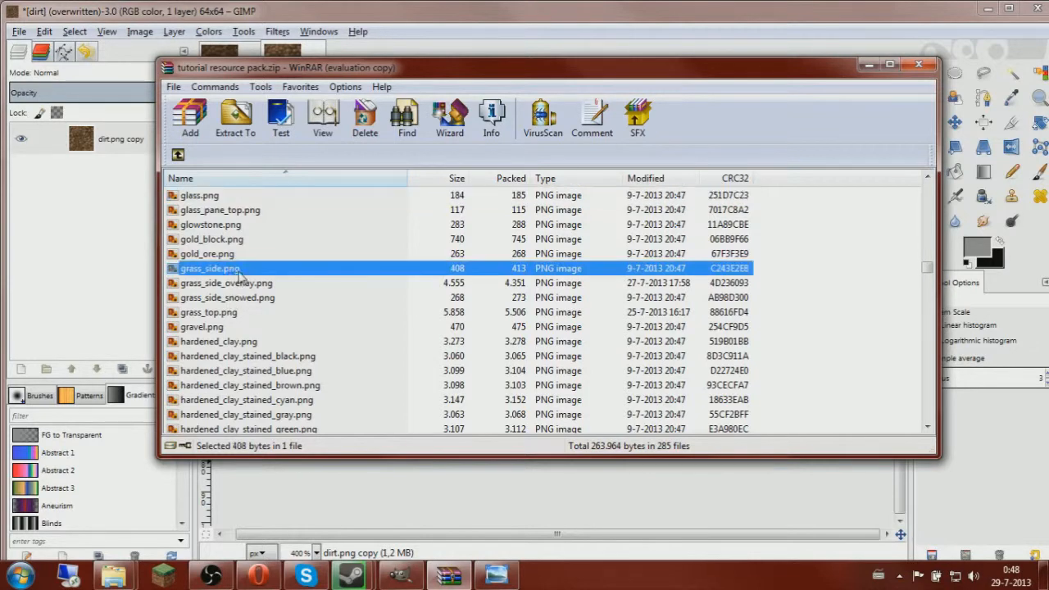
double_click(218, 276)
right_click(590, 267)
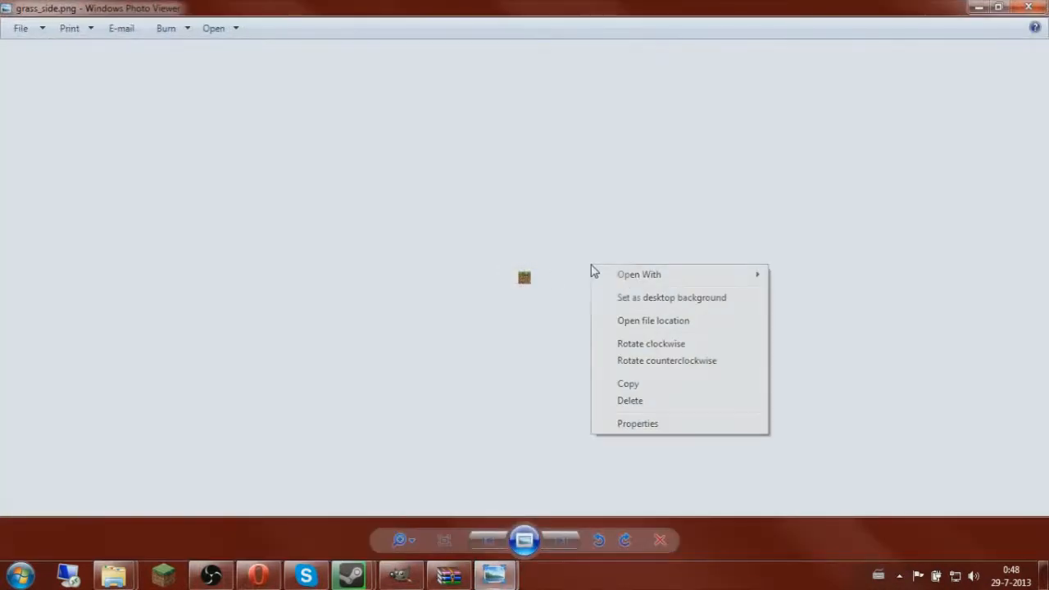
click(860, 324)
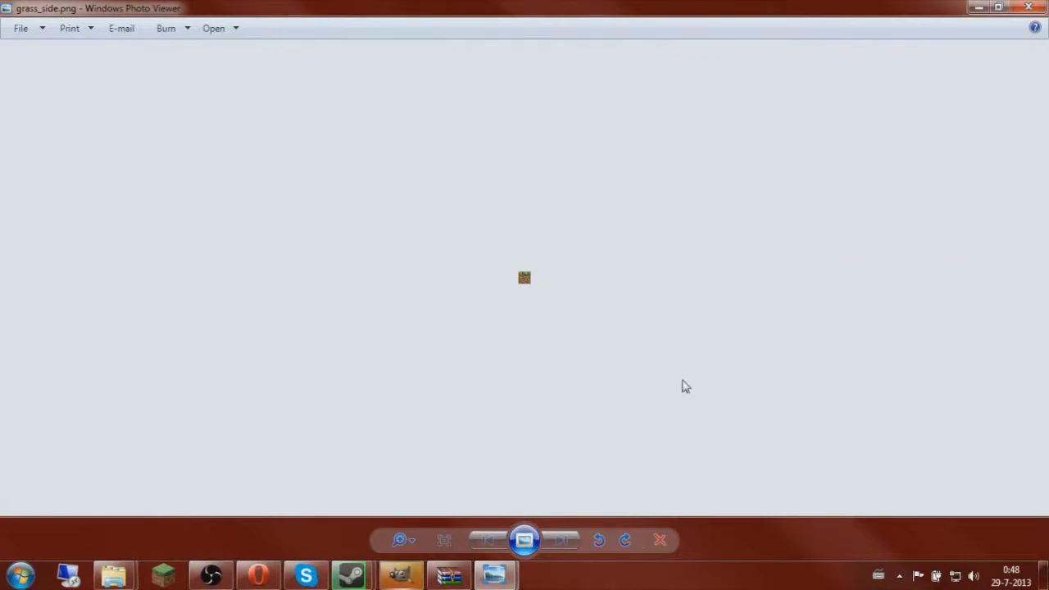
click(408, 566)
Scale the grass_side image to 64 x 64 pixels with interpolation set to None
click(137, 33)
click(164, 174)
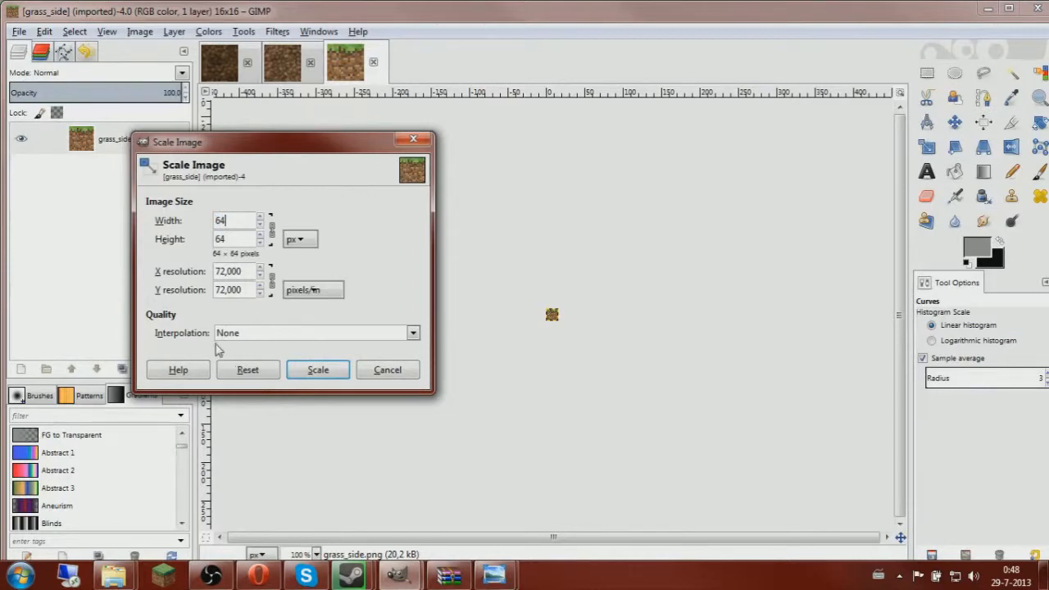
click(324, 371)
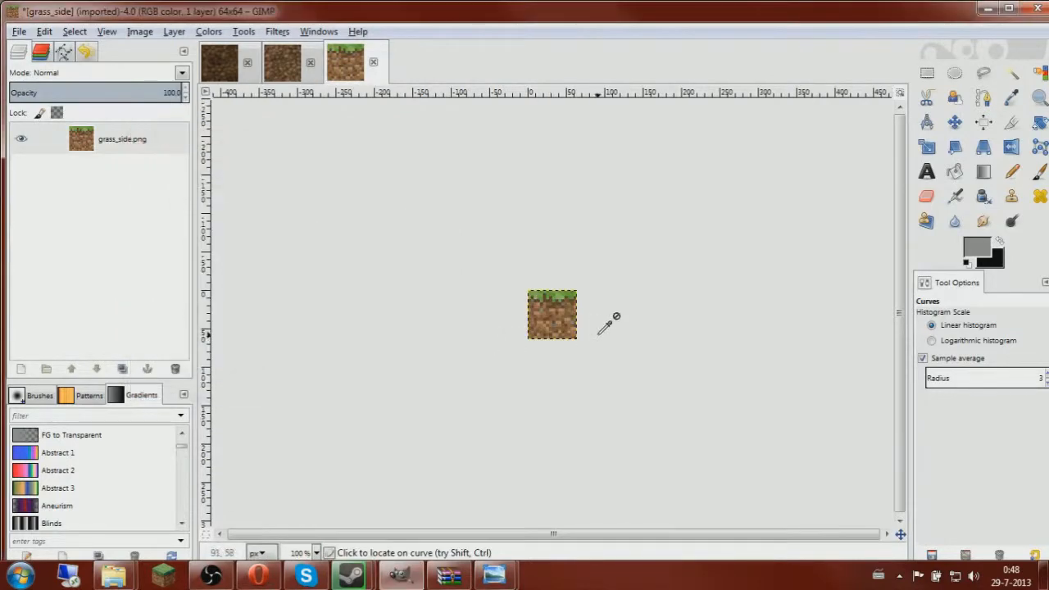
Copy the finished dirt texture onto the grass_side image and anchor the pasted layer
key(4)
click(928, 74)
key(minus)
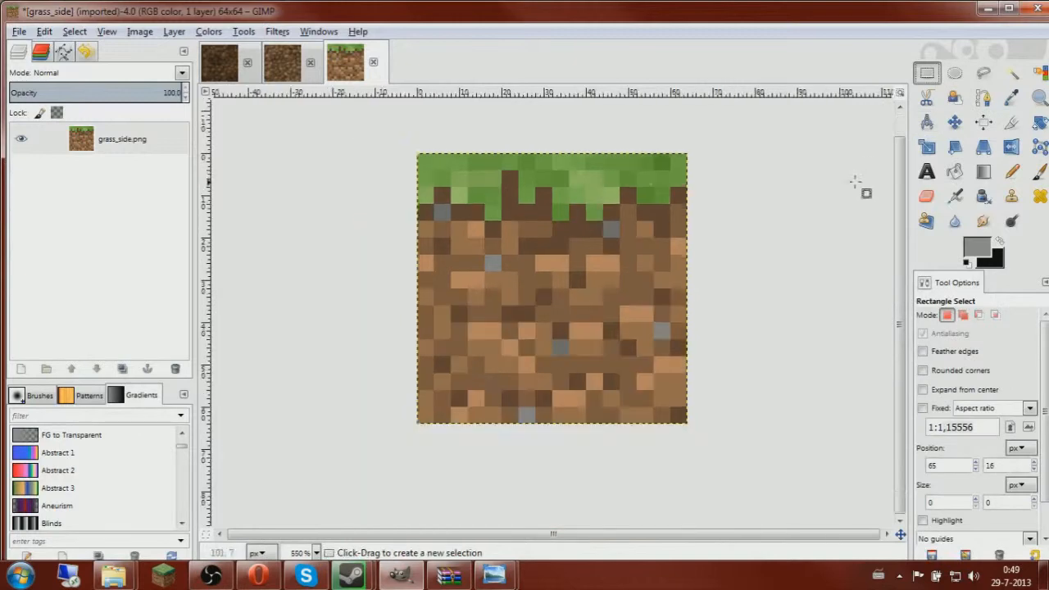
click(283, 64)
key(ctrl+c)
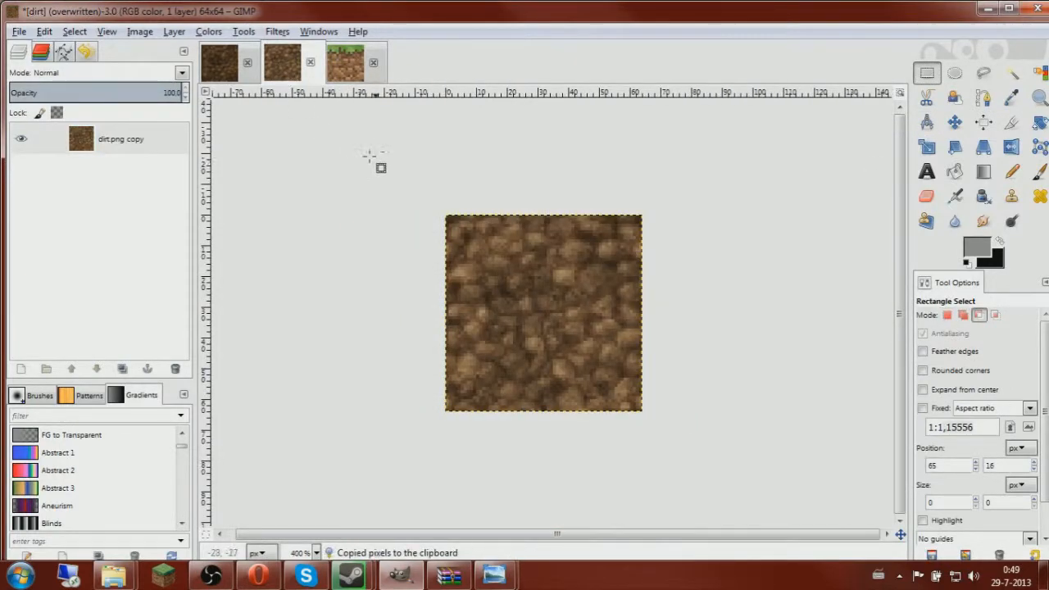
click(343, 66)
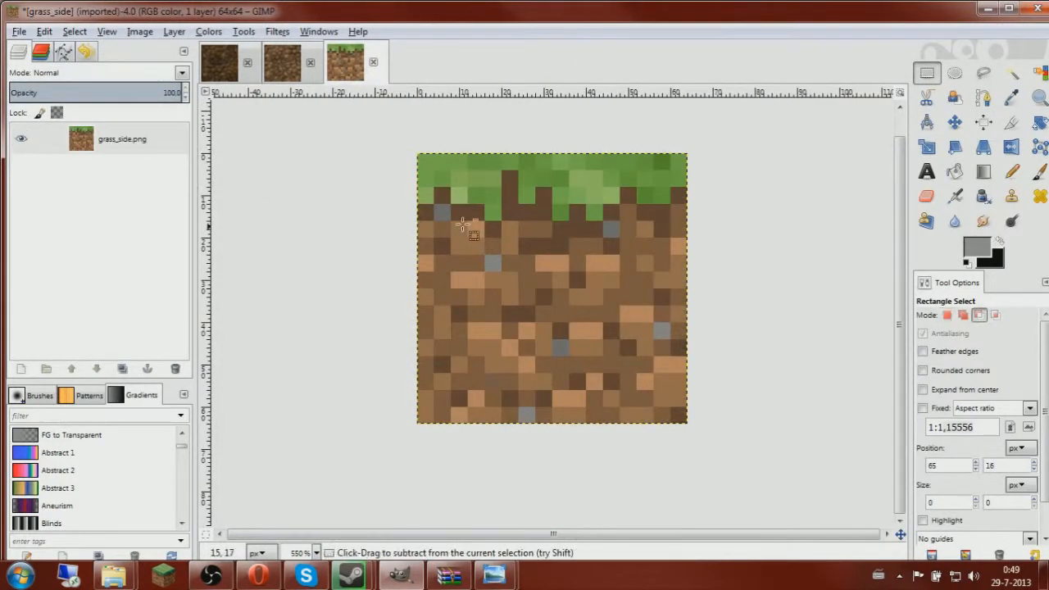
key(ctrl+v)
click(740, 250)
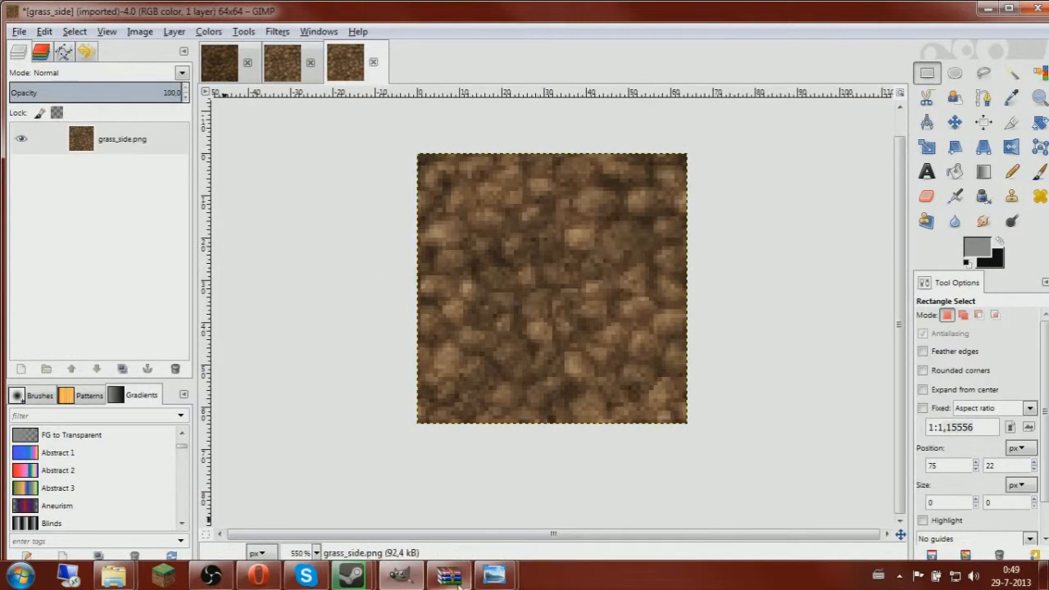
Open grass_side_overlay.png from the resource pack archive in GIMP
click(457, 580)
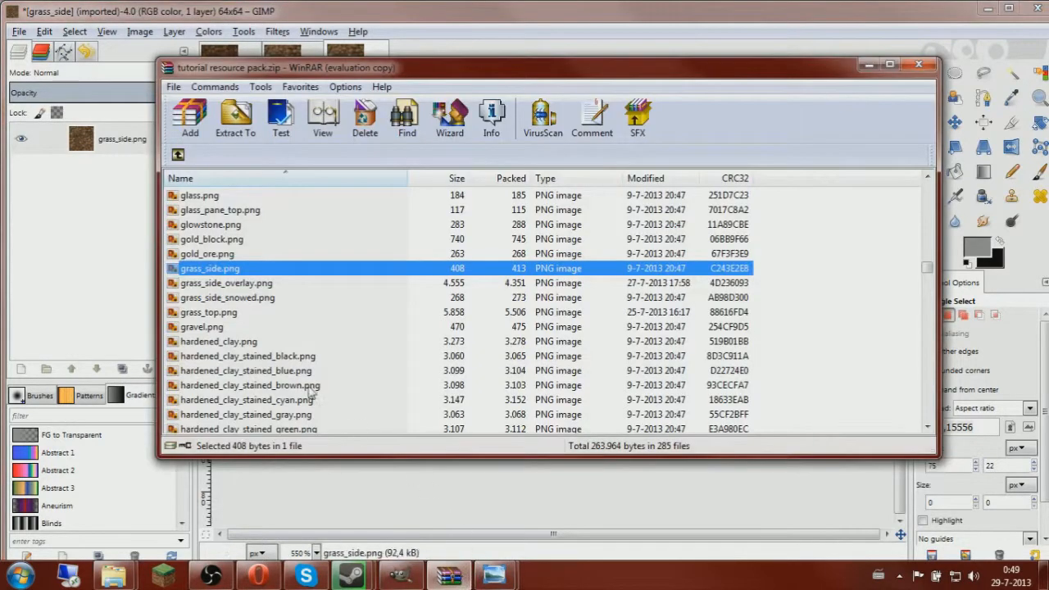
double_click(250, 284)
right_click(539, 271)
mouse_move(599, 287)
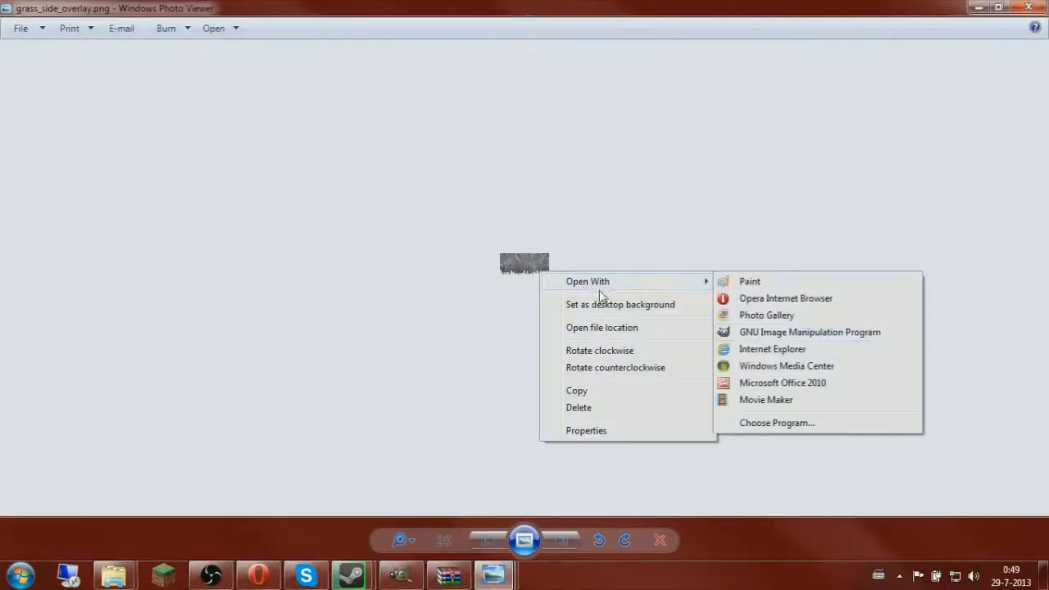
click(791, 333)
click(400, 575)
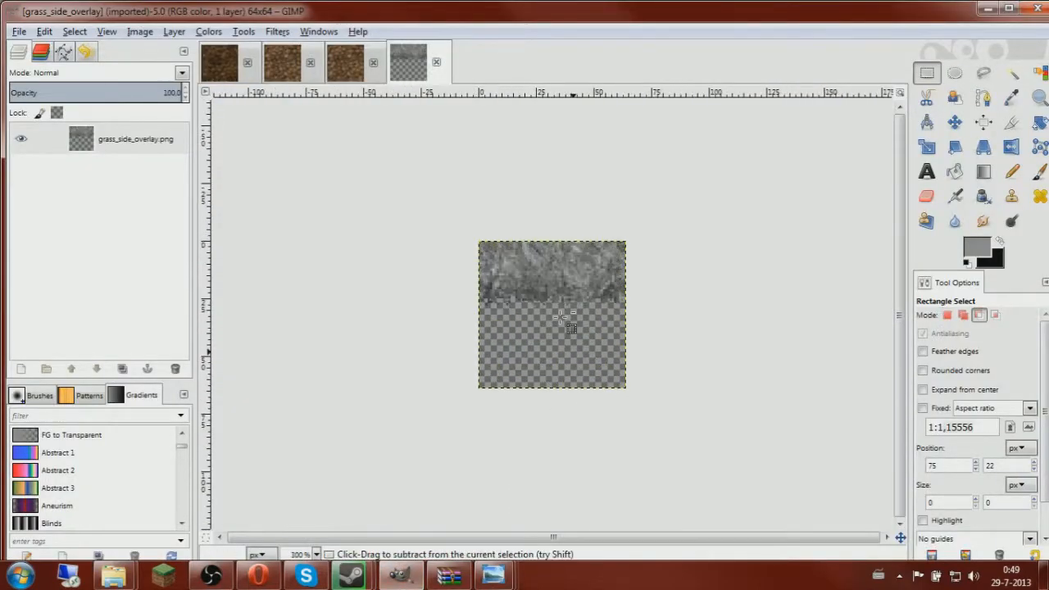
Copy the gray grass overlay and paste it over the dirt in the grass_side image
scroll(562, 318, up, 4)
scroll(396, 242, down, 1)
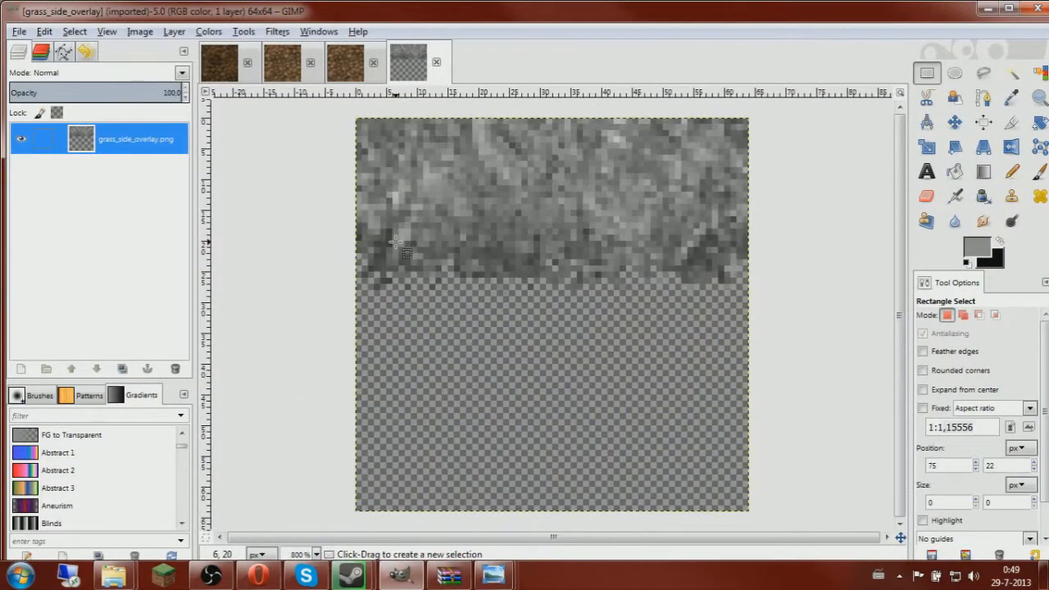
click(351, 72)
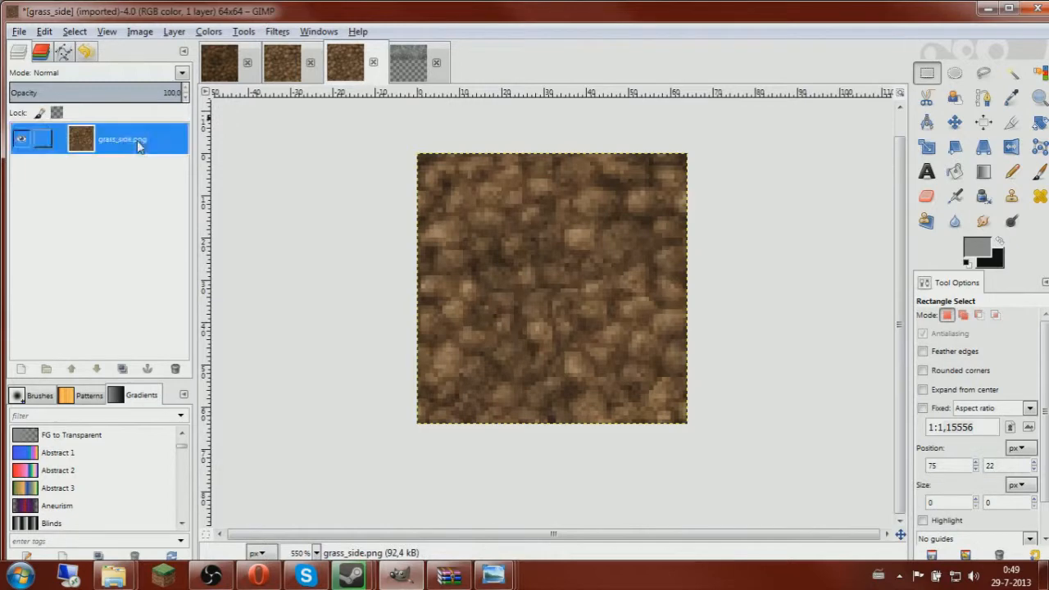
key(ctrl+v)
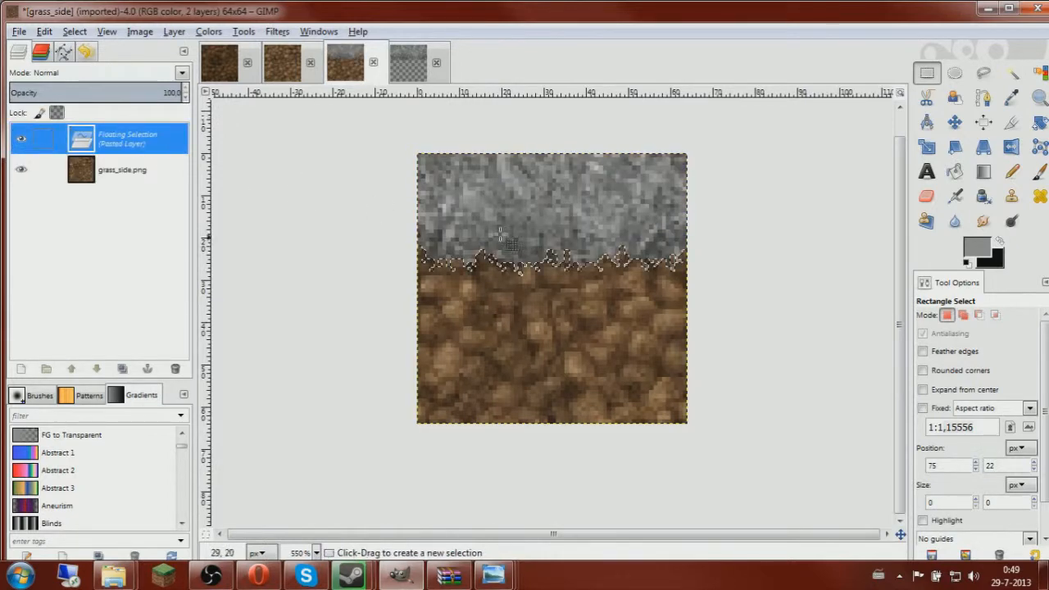
Colorize the pasted grass overlay green with hue 88, saturation 42 and lightness 0
click(208, 31)
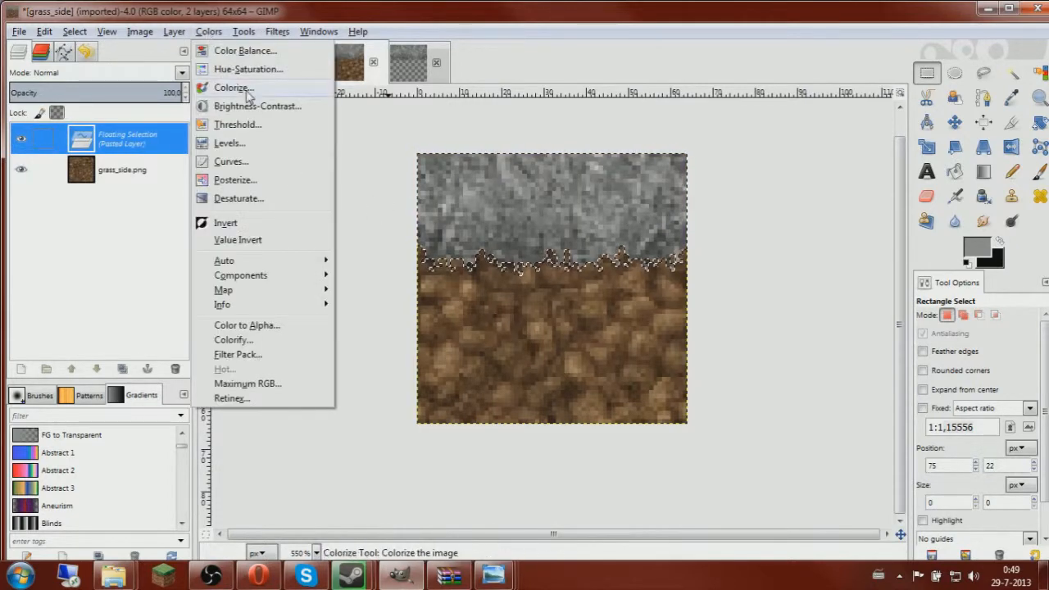
click(234, 87)
drag(157, 184, 137, 223)
drag(113, 184, 117, 189)
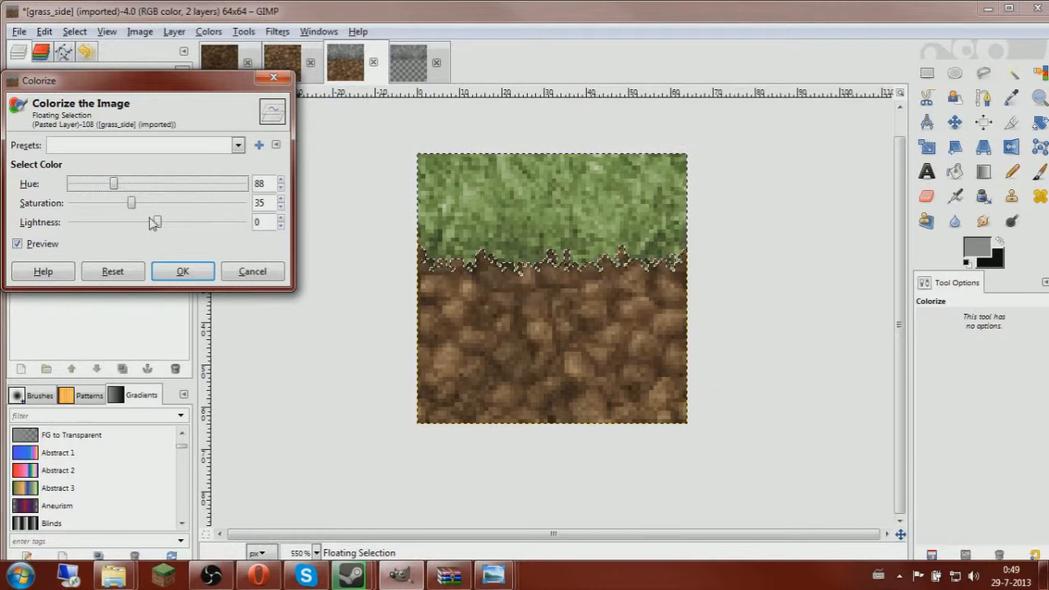
mouse_move(131, 204)
mouse_down()
mouse_move(155, 205)
mouse_move(144, 203)
mouse_up()
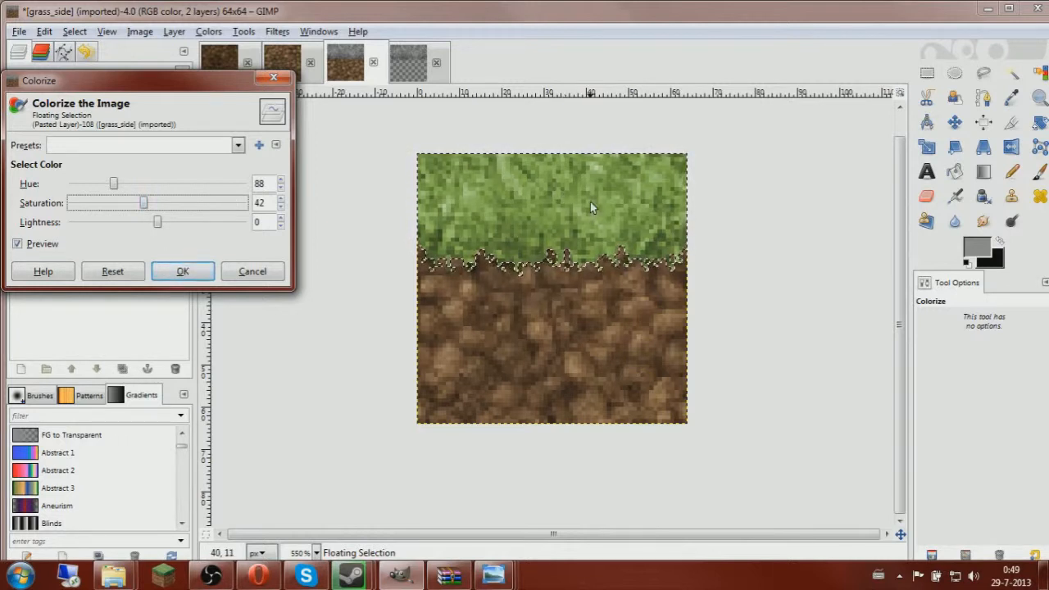
click(183, 271)
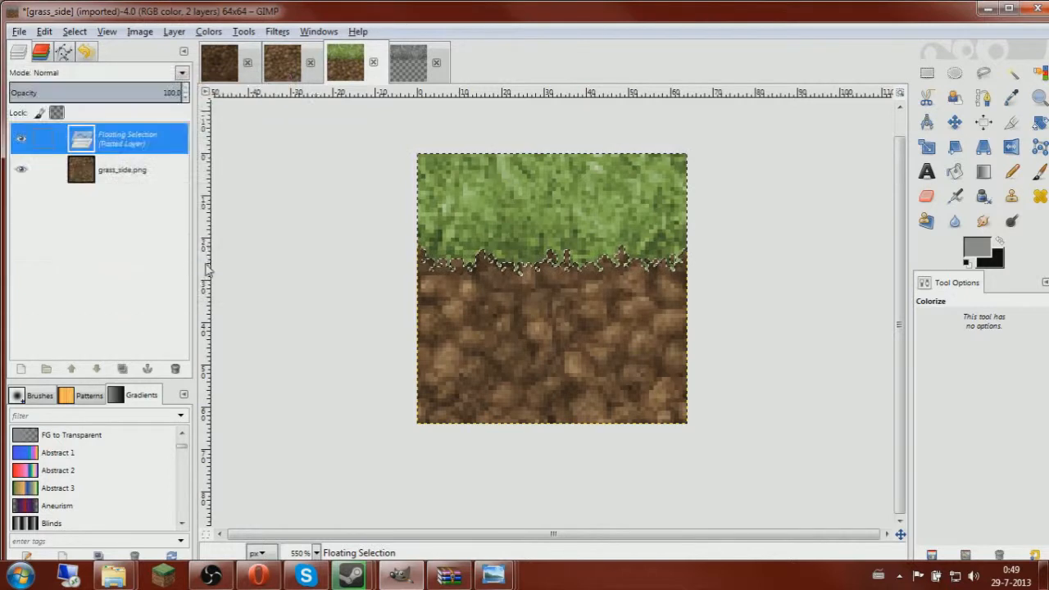
Anchor the green overlay onto the dirt, overwrite grass_side.png and update it in the resource pack archive
click(928, 73)
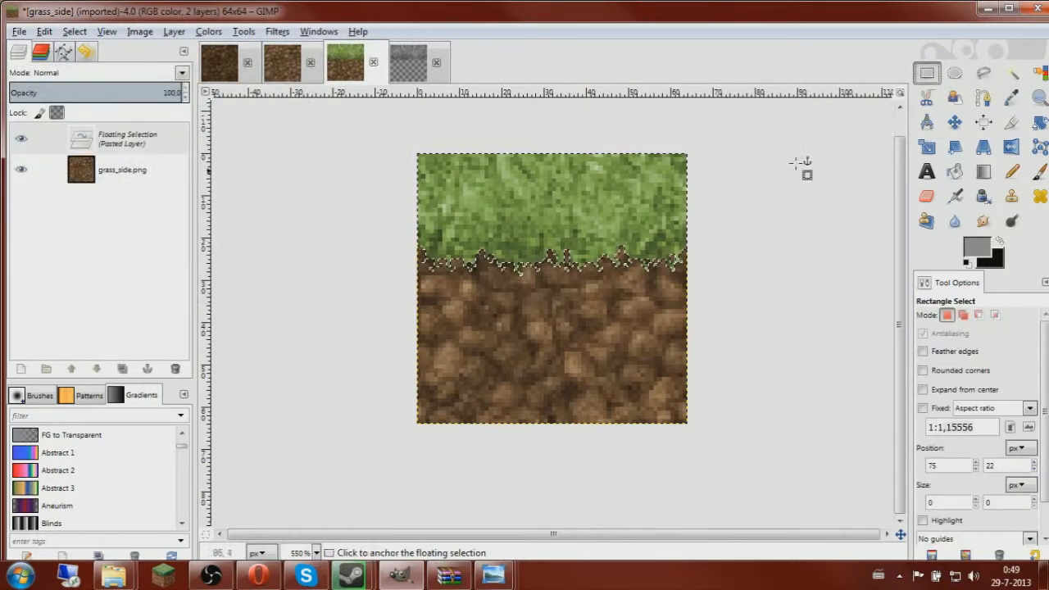
click(780, 198)
click(11, 35)
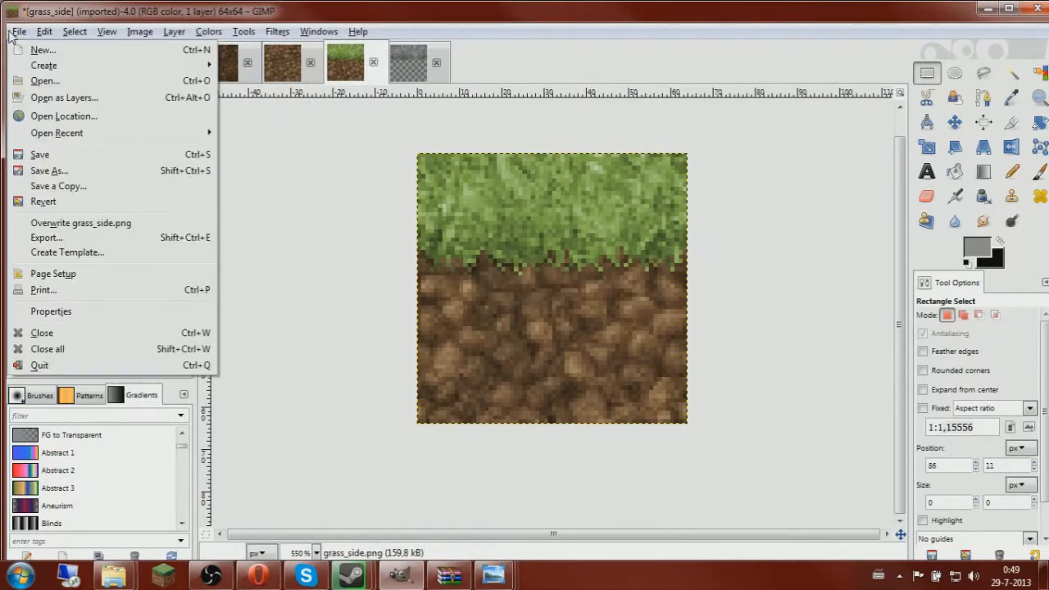
click(121, 222)
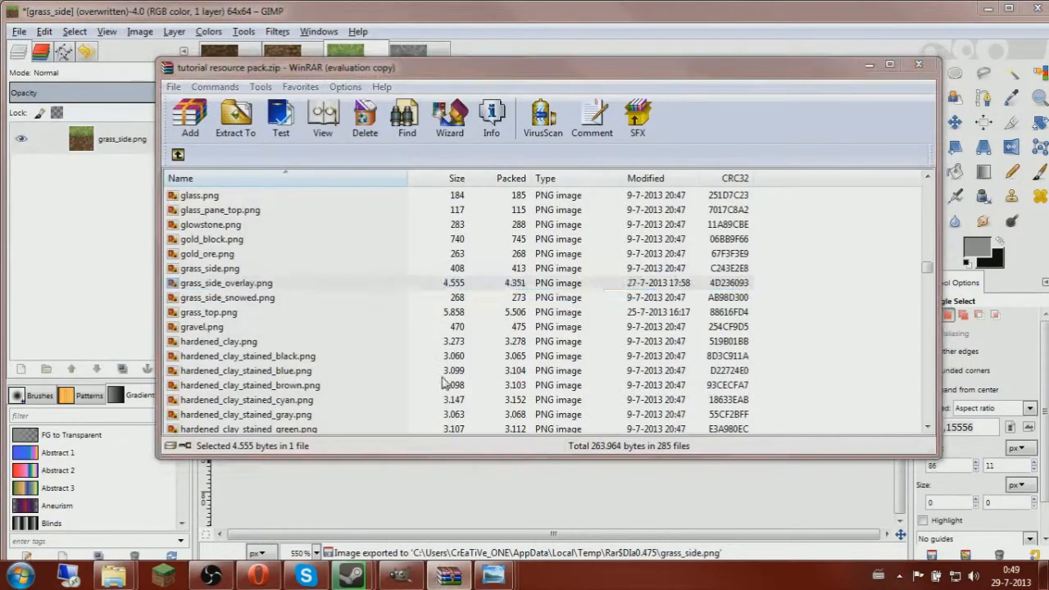
click(463, 341)
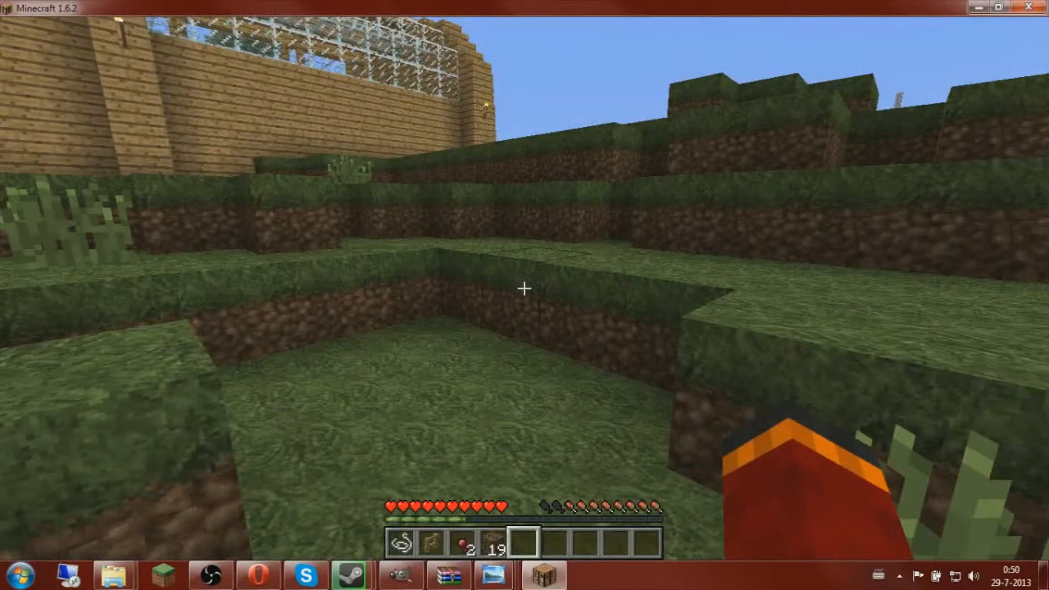
Walk over the grassy terraces in Minecraft and examine the sides of the grass blocks
key(w)
key(space)
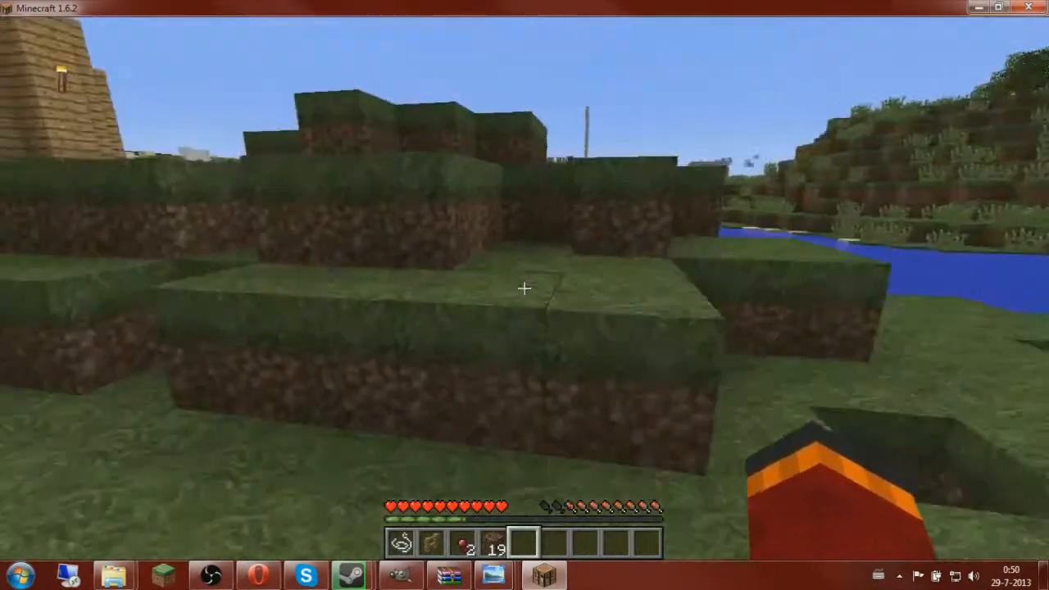
key(w)
key(space)
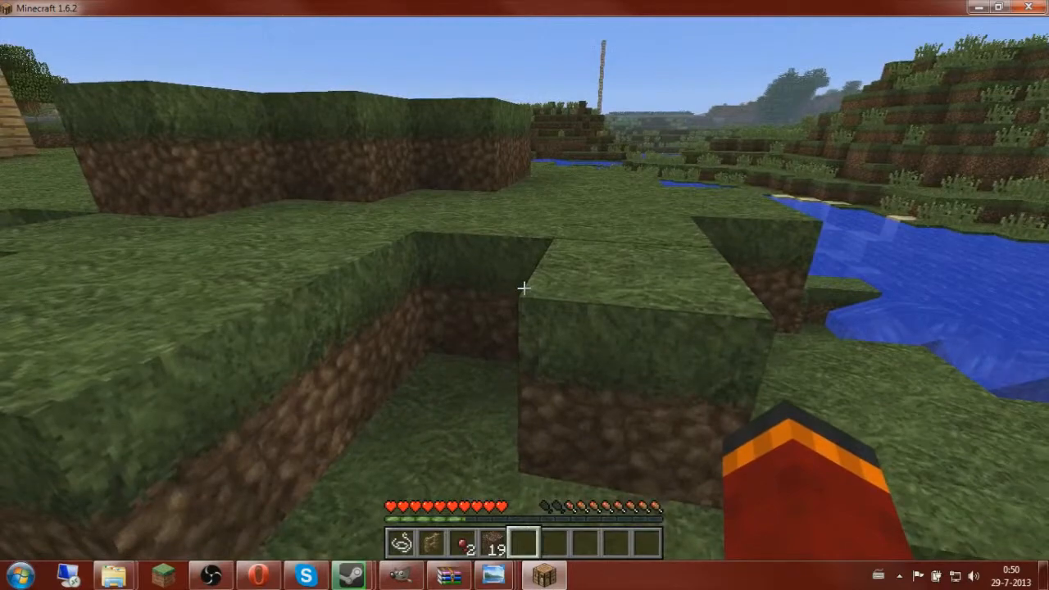
Switch the Graphics video setting away from Fancy and return to the game
key(Escape)
click(449, 299)
click(441, 258)
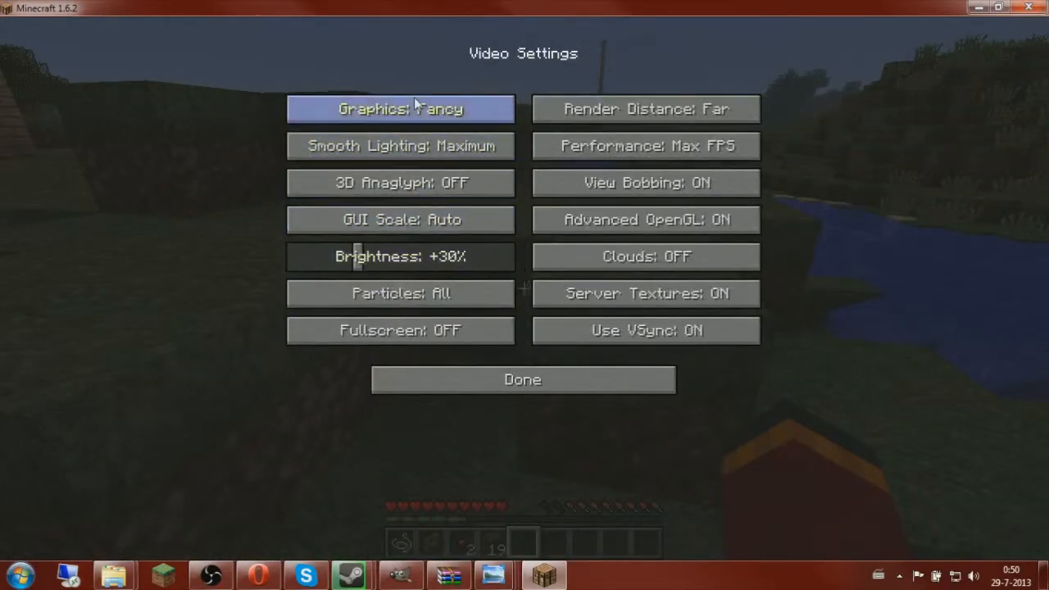
click(415, 103)
key(Escape)
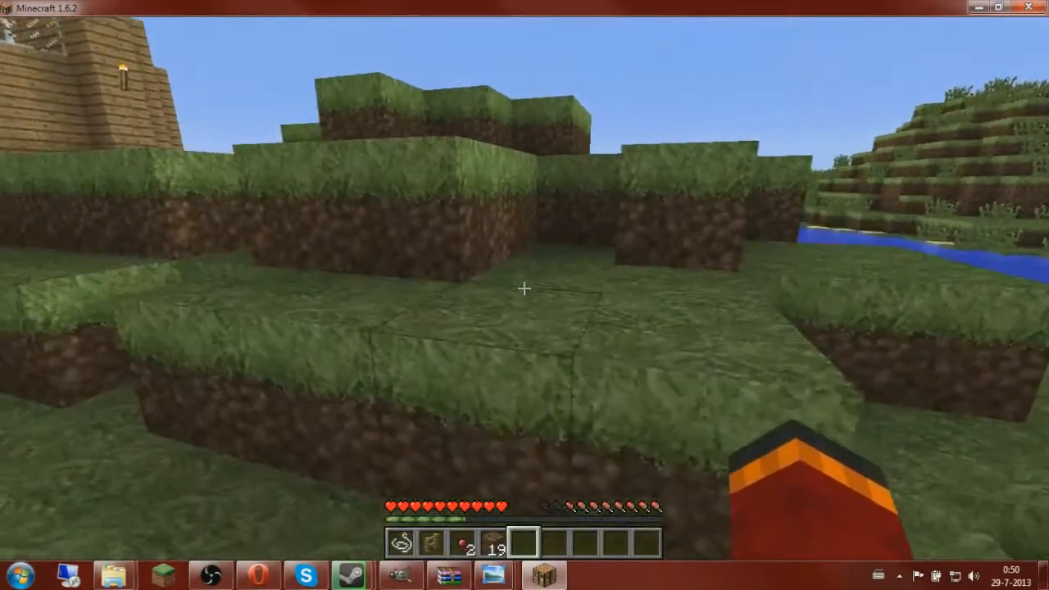
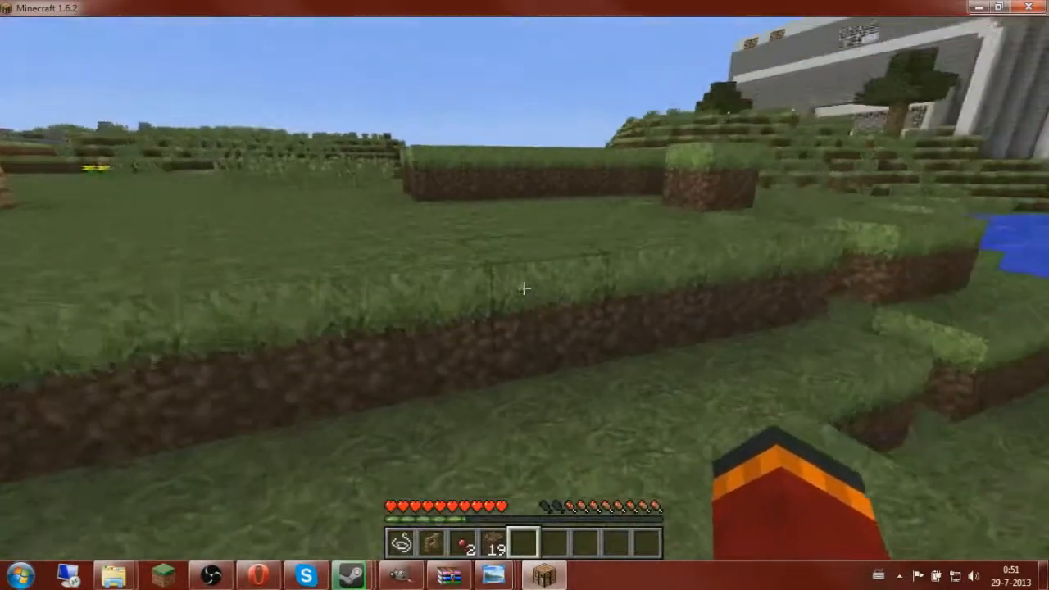
Walk along the grass terraces in Minecraft and examine the transition between grass and dirt on the block sides
key(w)
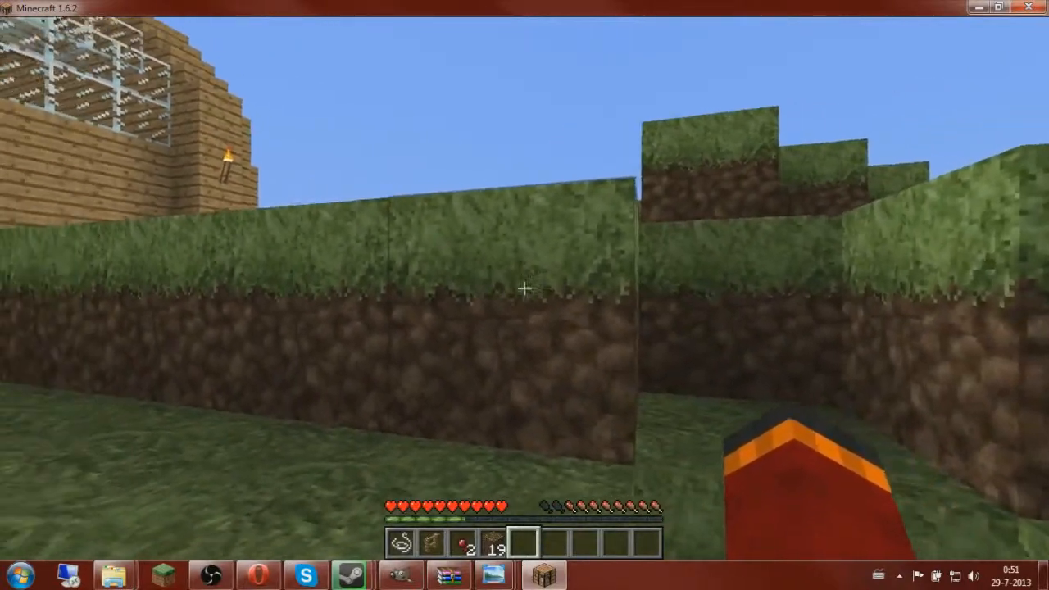
key(d)
key(w)
click(525, 288)
click(524, 289)
click(525, 288)
key(s)
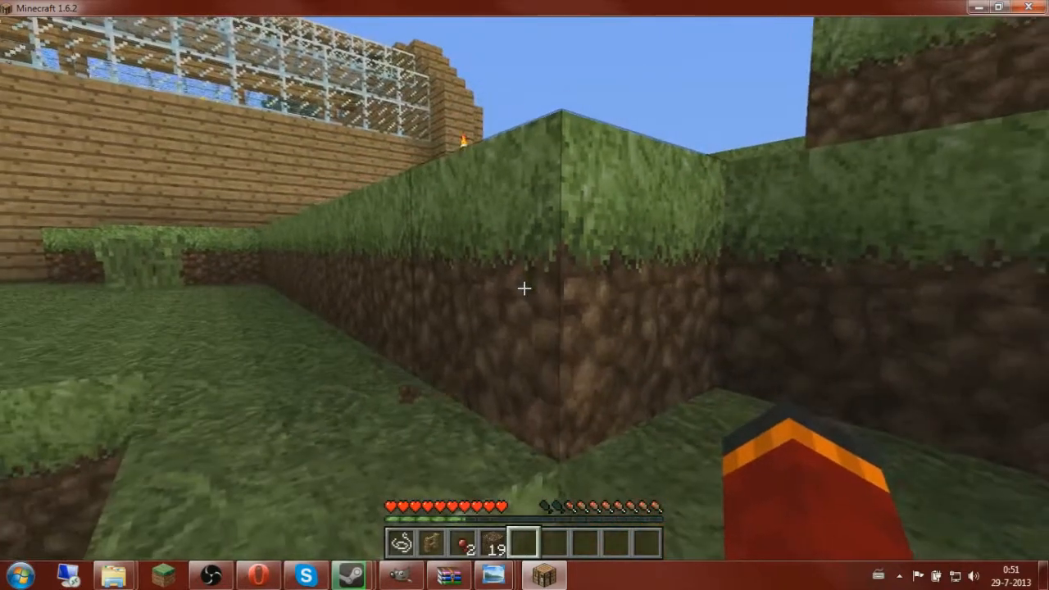
key(w)
key(s)
key(d)
click(524, 288)
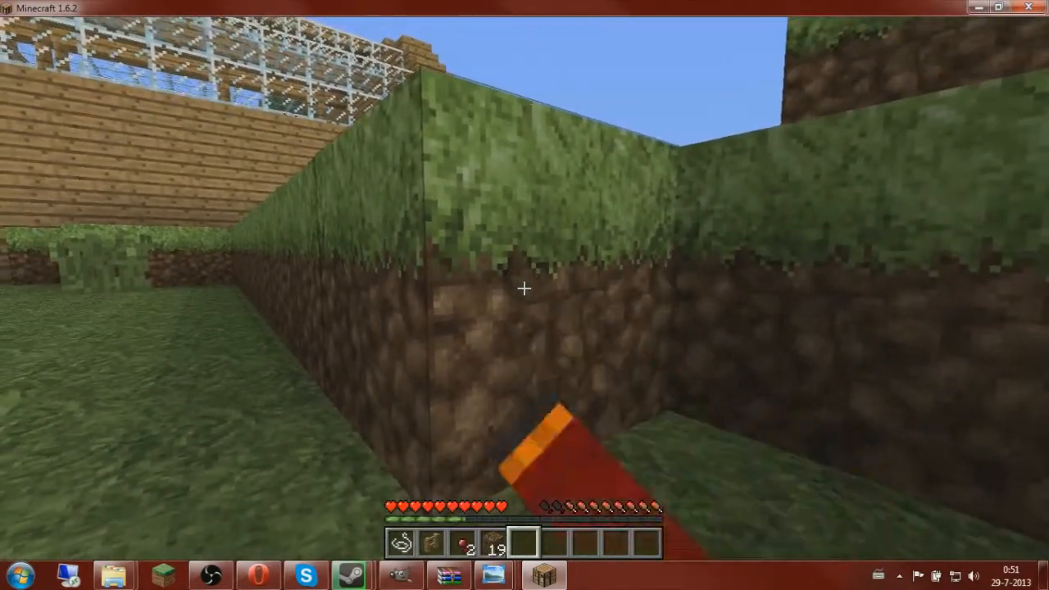
key(Escape)
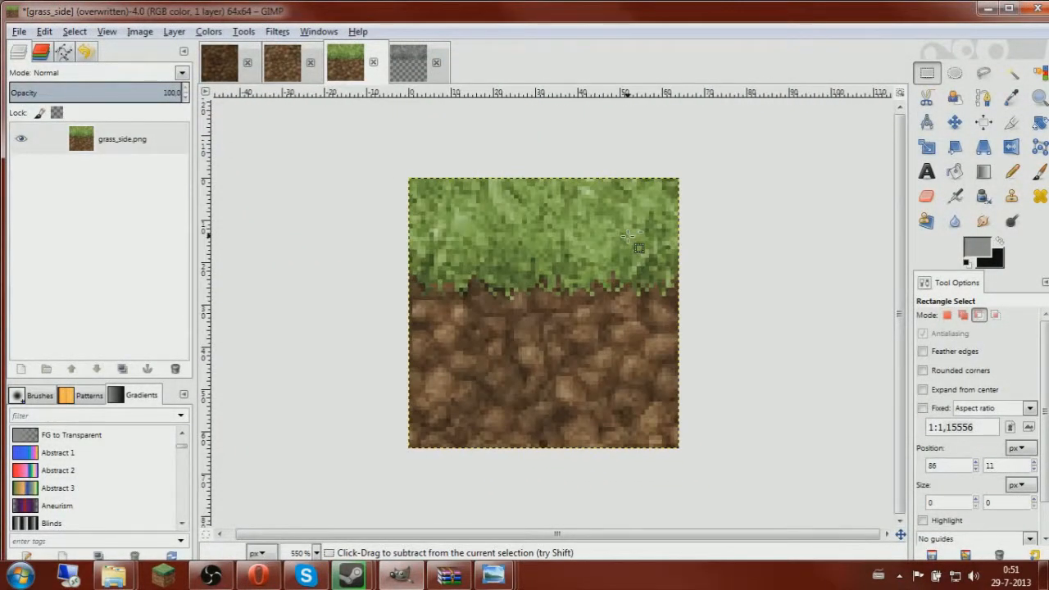
Separate the green grass overlay from the dirt in GIMP, placing it on its own new transparent 64x64 layer
key(ctrl+v)
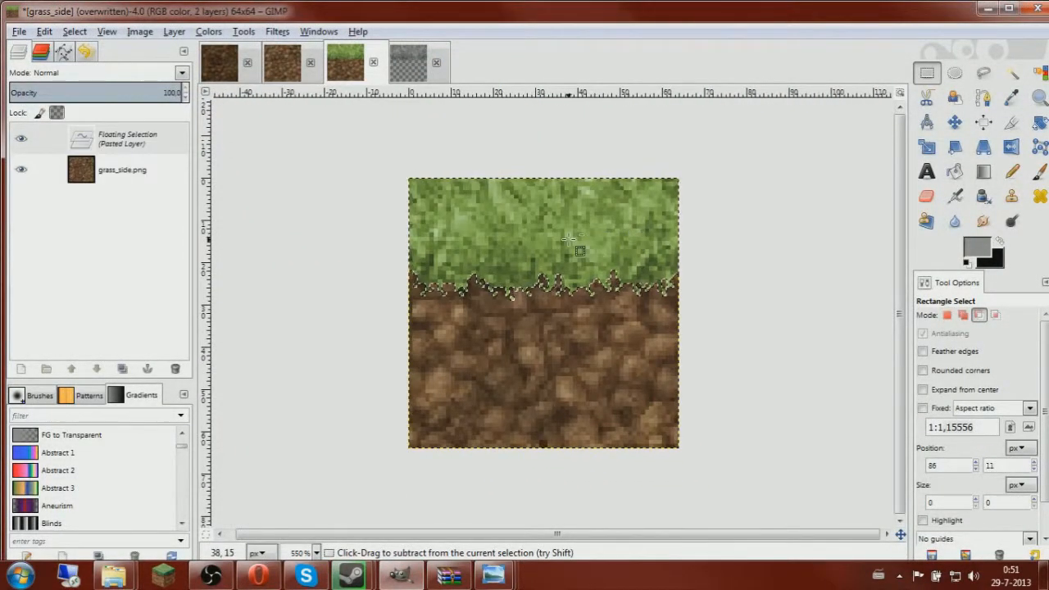
key(ctrl+x)
right_click(138, 148)
click(180, 179)
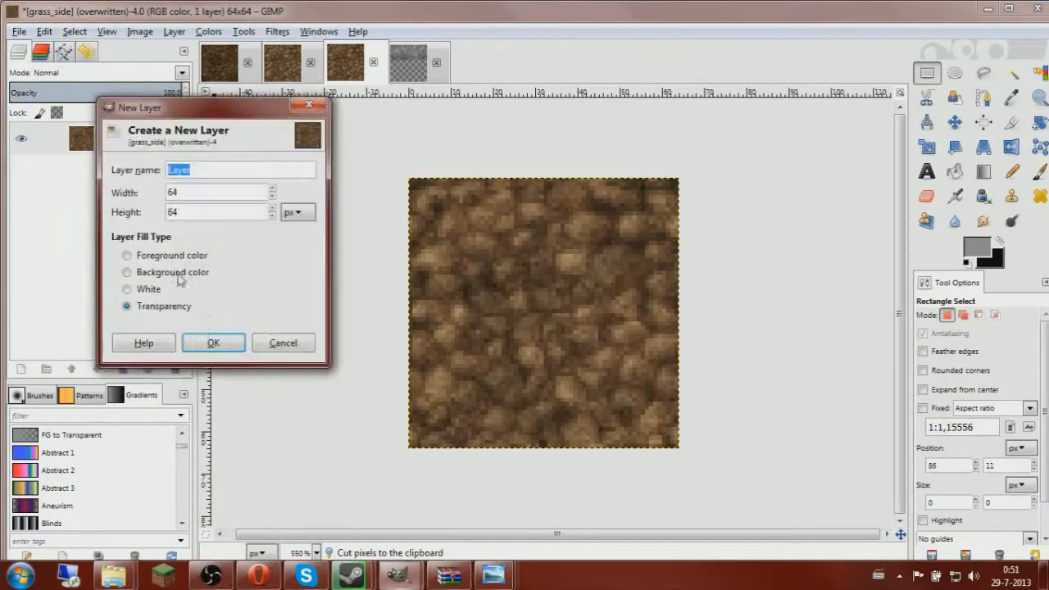
click(213, 343)
key(ctrl+v)
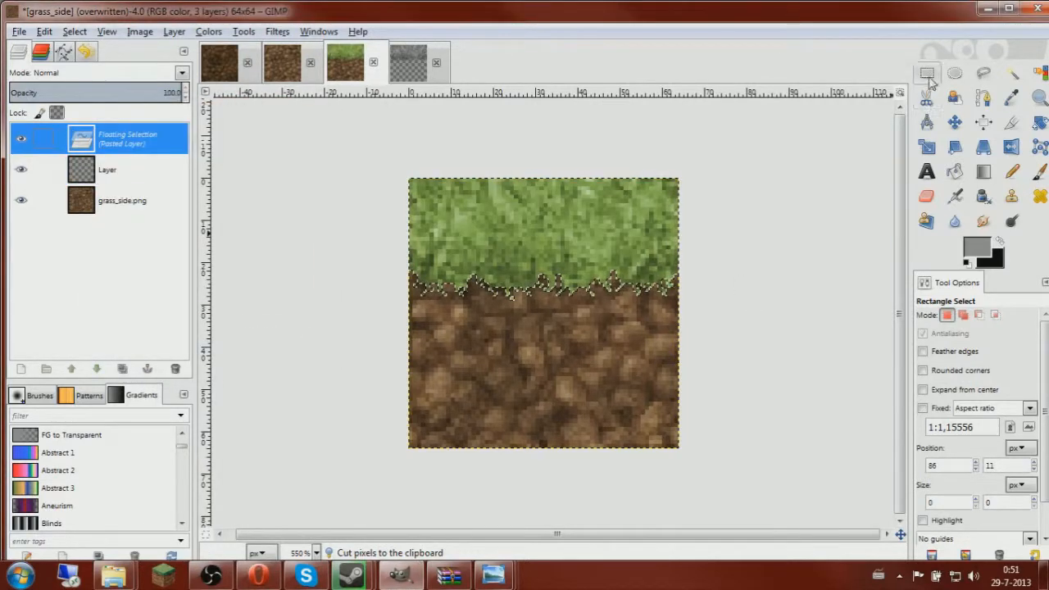
click(791, 159)
click(182, 150)
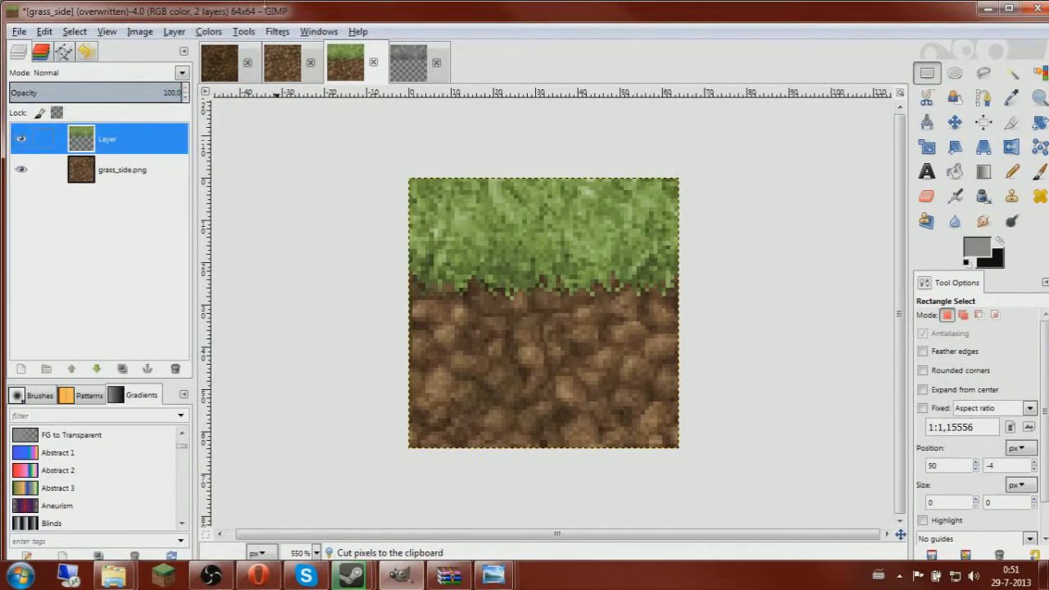
Darken the grass layer slightly with Curves, lowering the midpoint of the value curve to about x 133, y 117
click(207, 30)
click(230, 162)
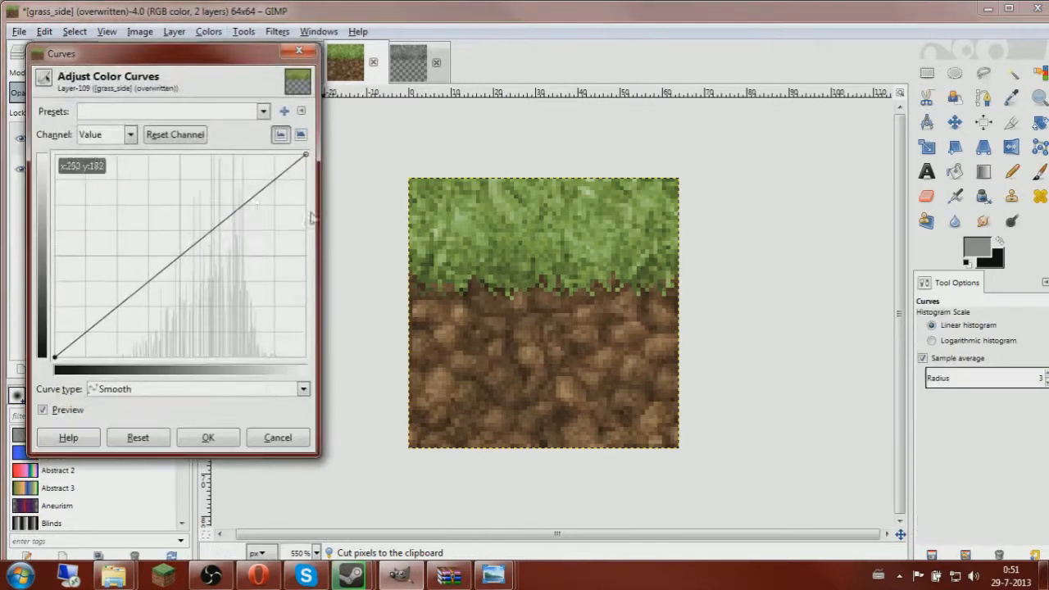
click(185, 269)
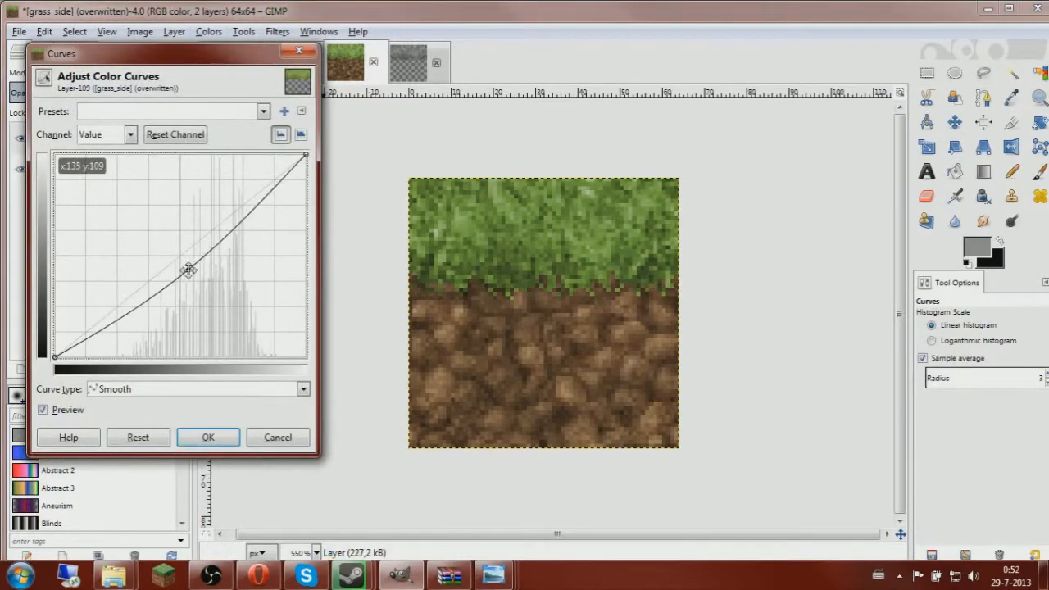
drag(188, 273, 182, 261)
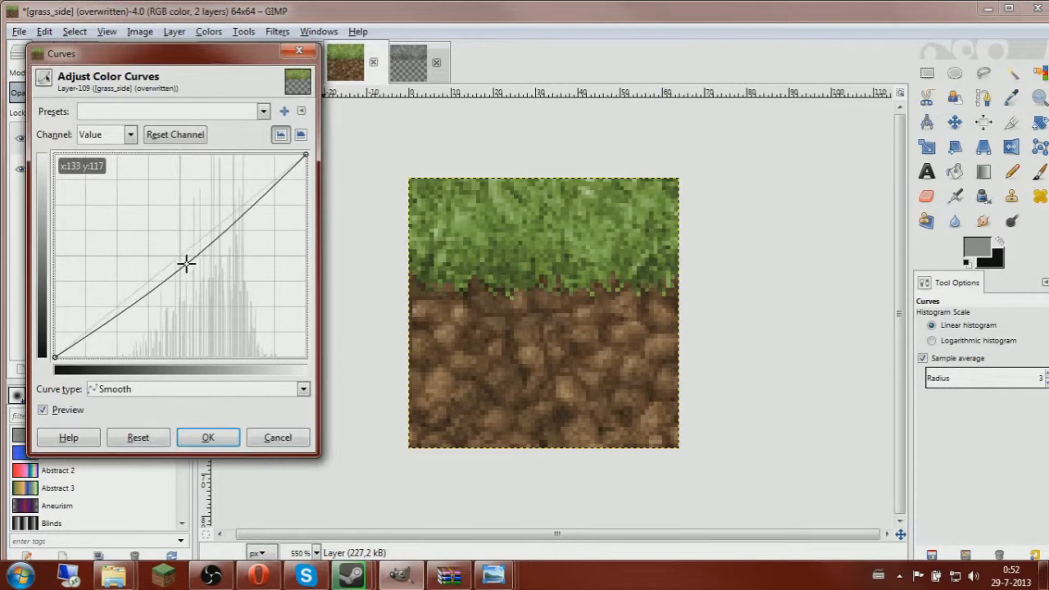
click(208, 437)
Apply a Hue-Saturation adjustment to the grass layer's master color
click(209, 31)
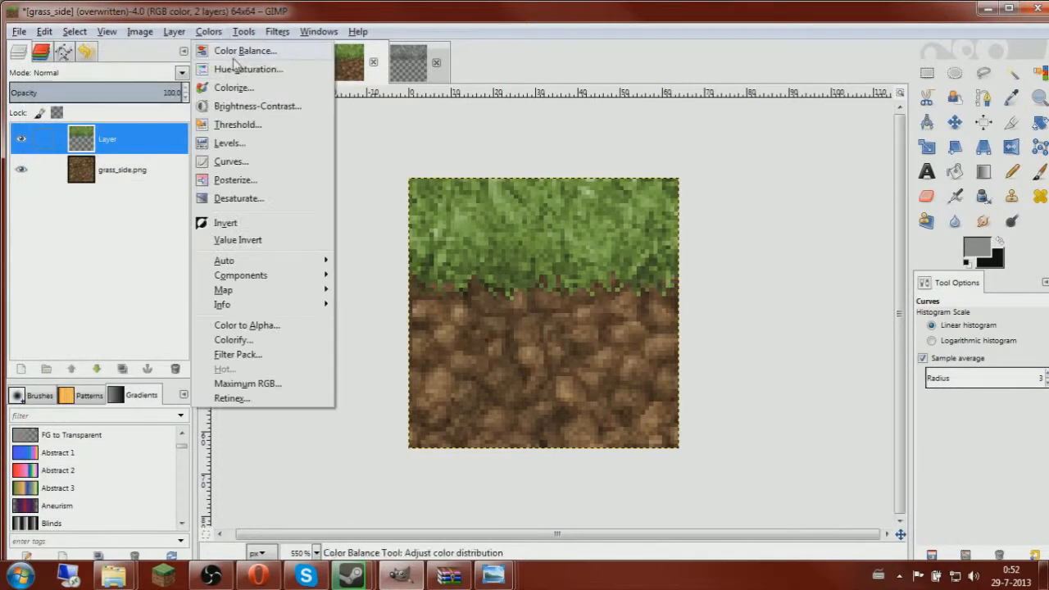
click(246, 66)
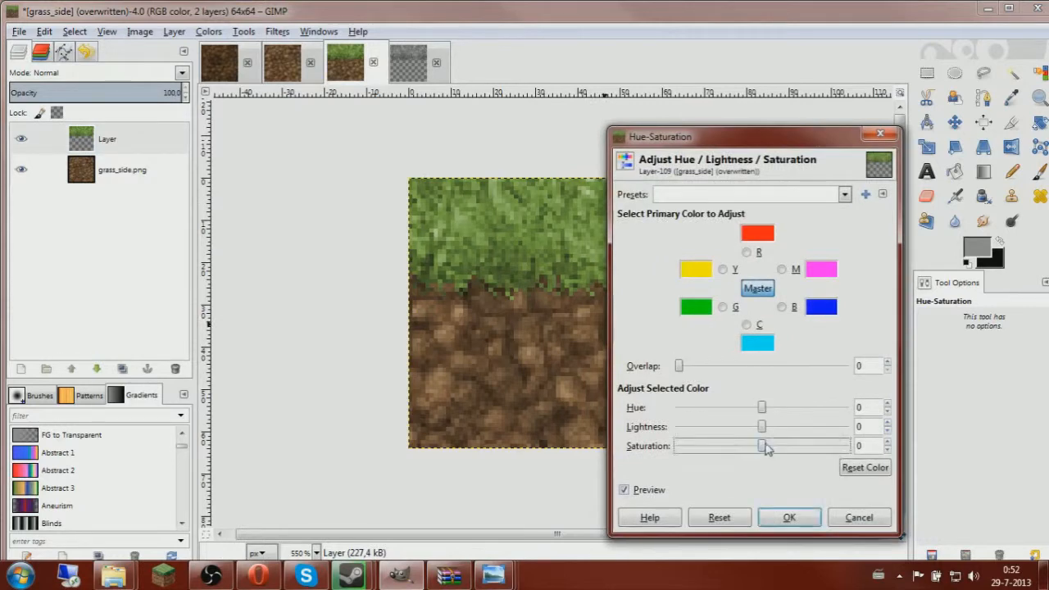
click(789, 520)
Add a transparent 64x64 layer between the grass layer and the grass_side.png dirt layer
key(minus)
right_click(109, 156)
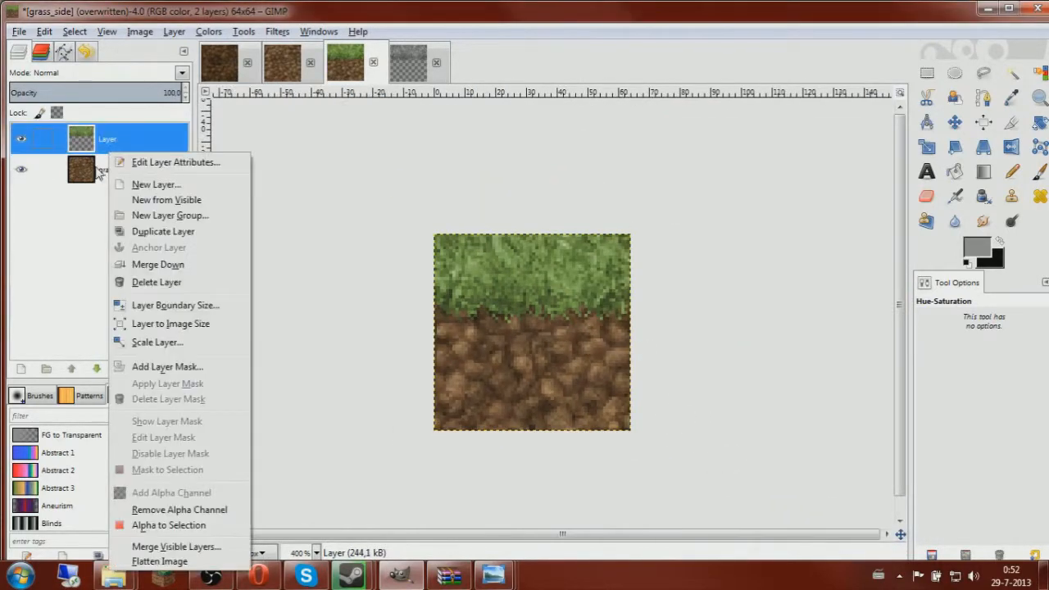
click(98, 170)
right_click(99, 170)
click(134, 200)
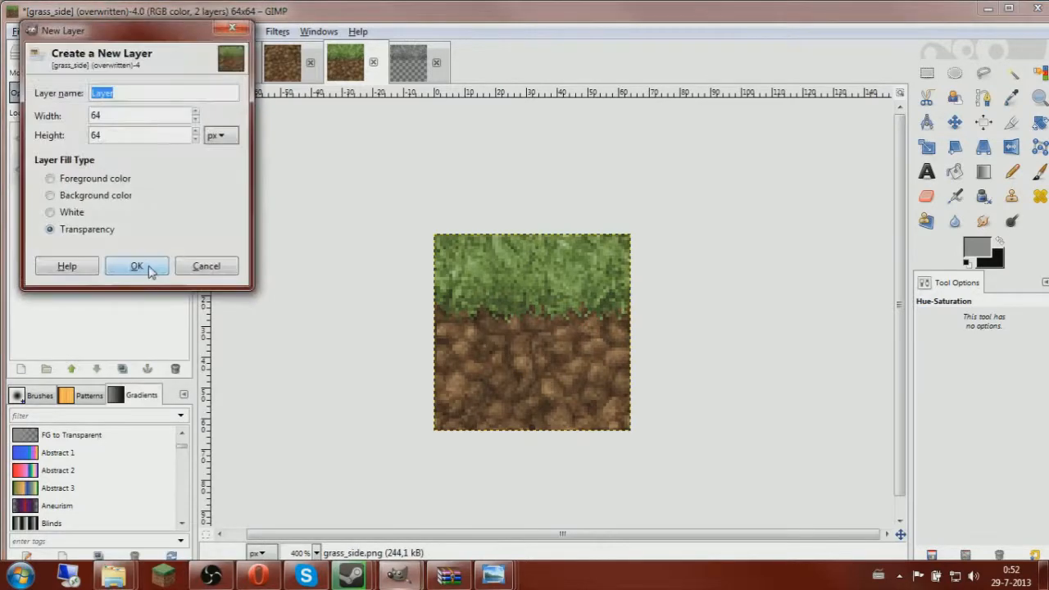
click(136, 266)
Airbrush a straight black shadow across the new layer just below the grass edge, using brush size 20
click(953, 198)
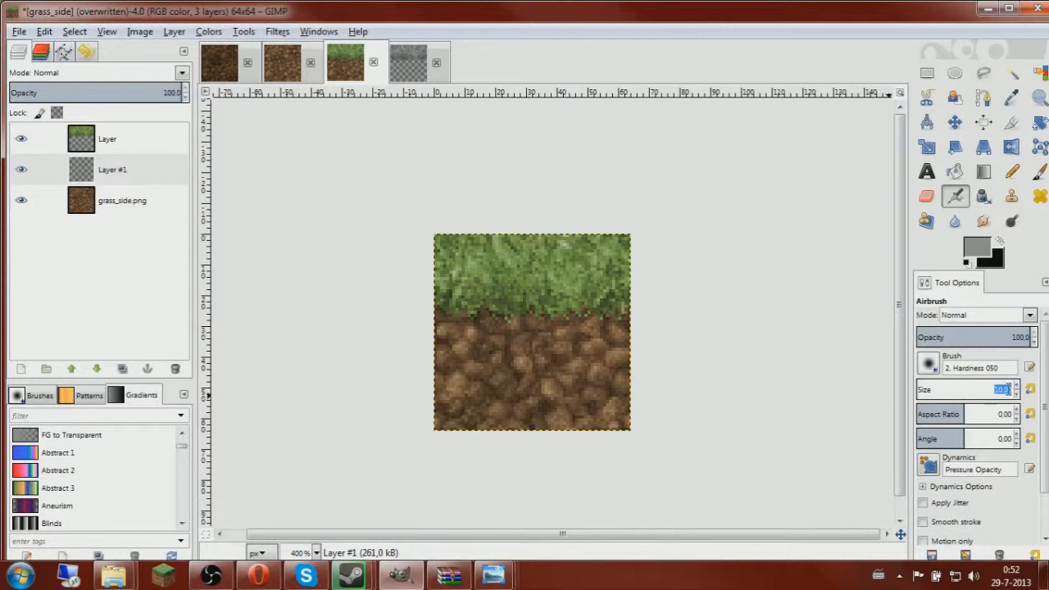
click(1000, 243)
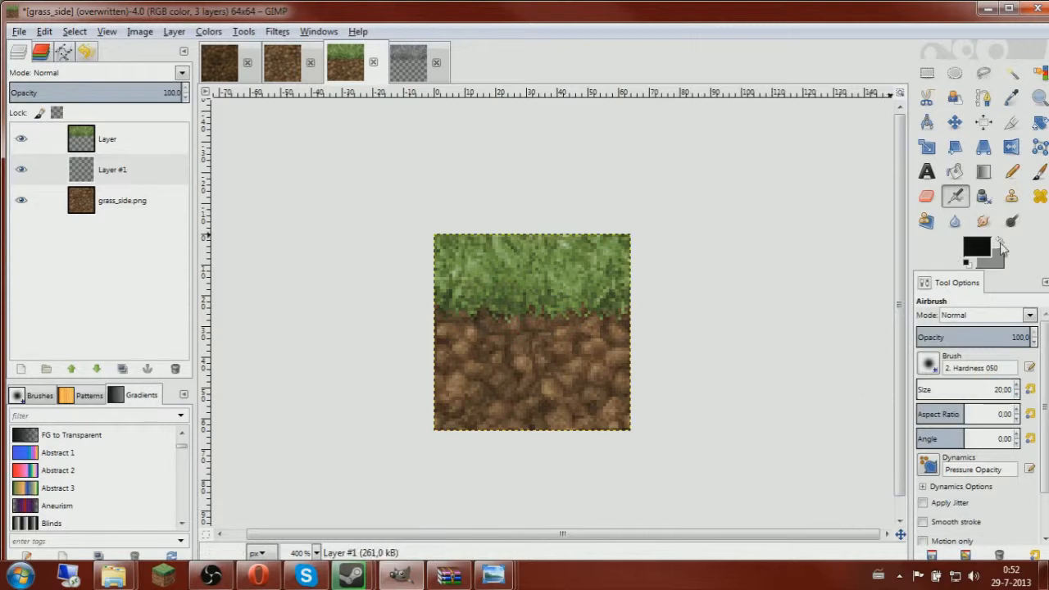
click(393, 317)
shift+click(769, 317)
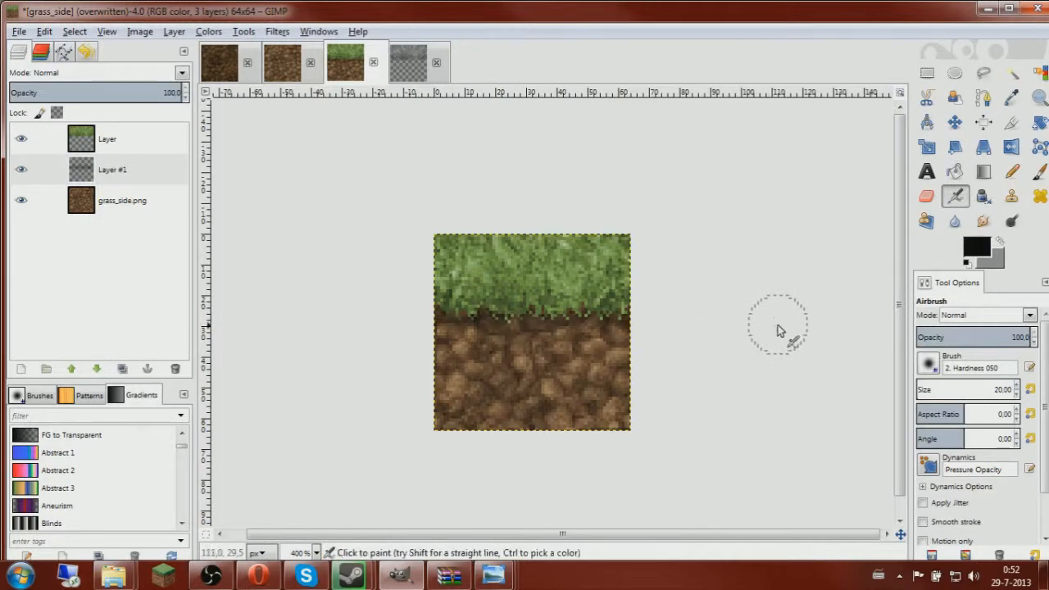
click(929, 73)
Examine the grass edge up close and compare the texture with the shadow layer hidden and shown
scroll(586, 281, up, 3)
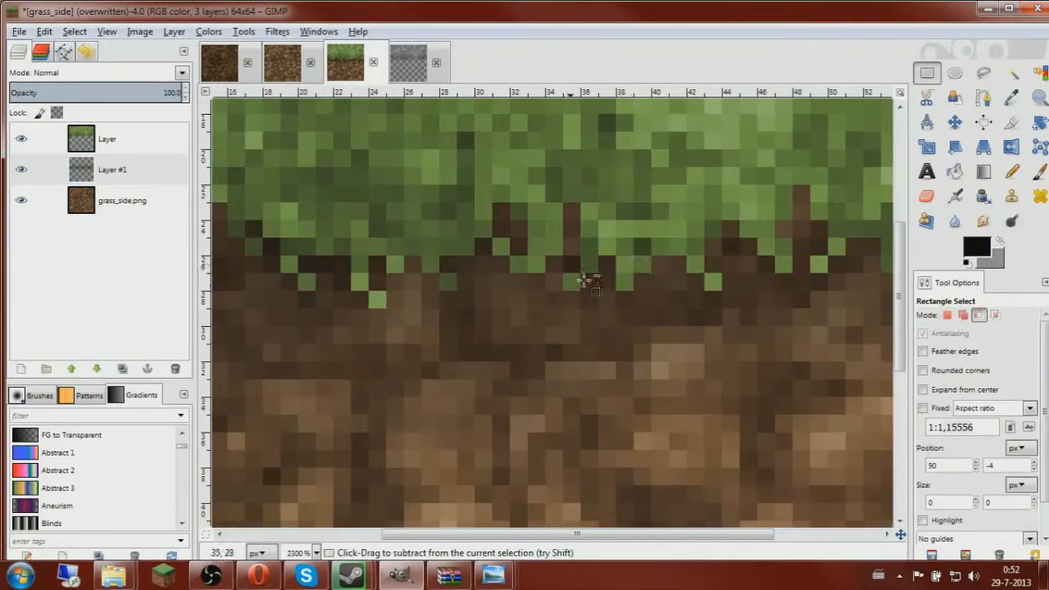
scroll(527, 281, down, 2)
click(18, 173)
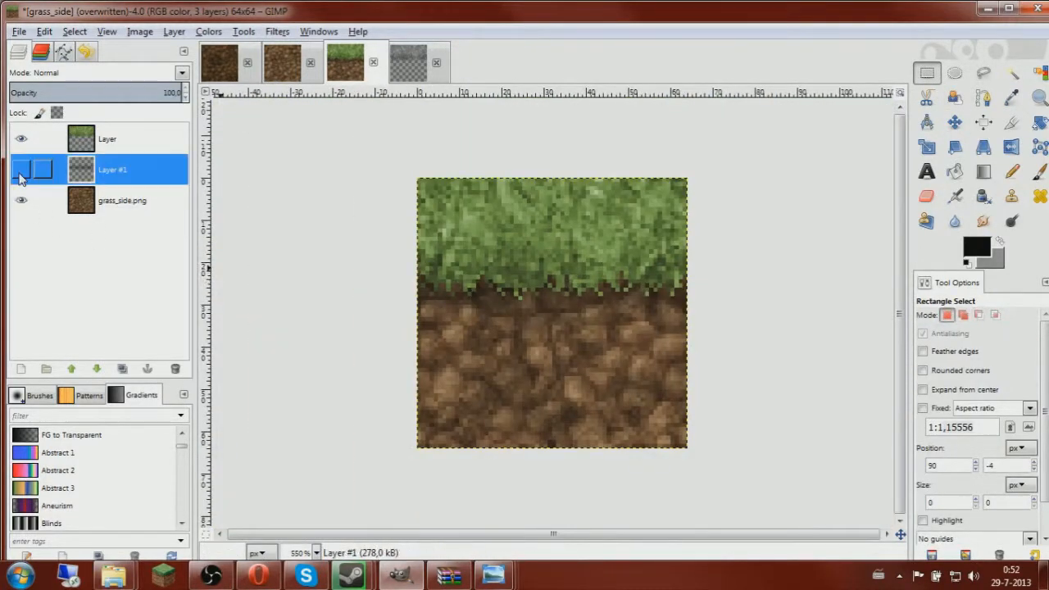
click(18, 174)
Try the Overlay blend mode on the shadow layer and return it to Normal
click(19, 32)
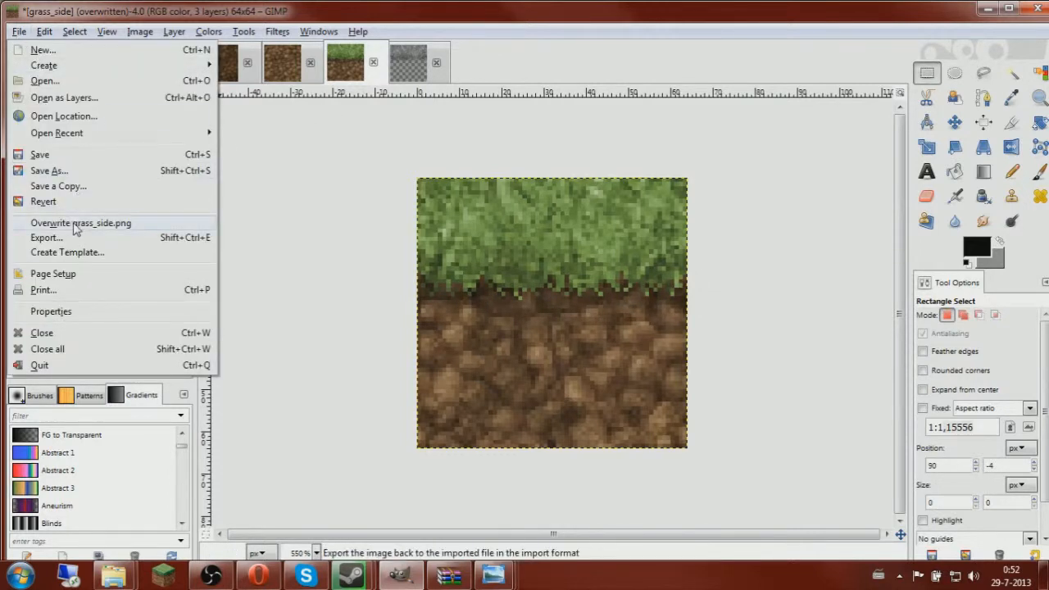
click(319, 201)
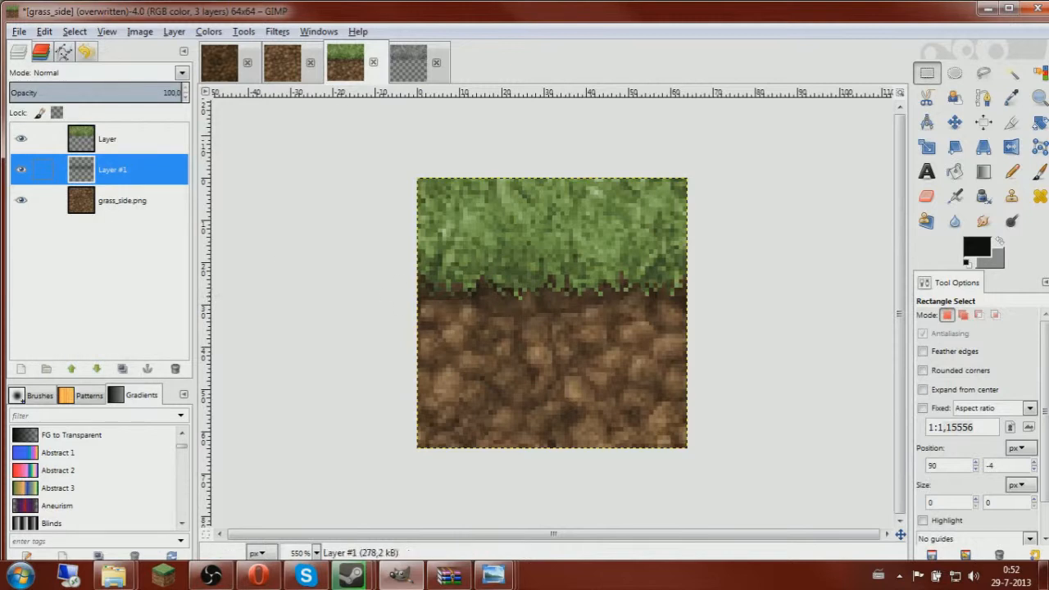
click(182, 73)
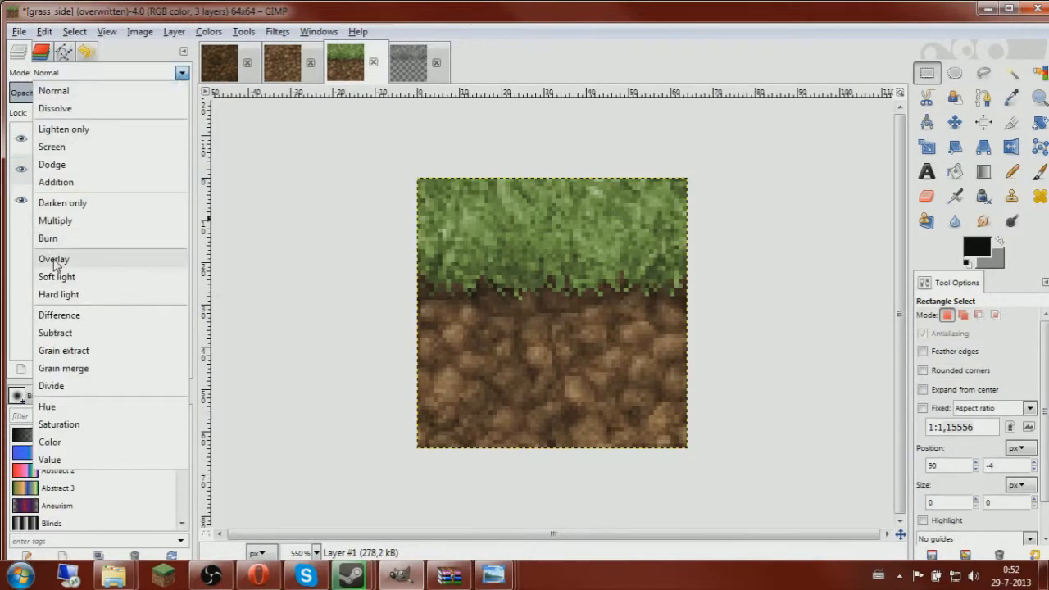
click(56, 262)
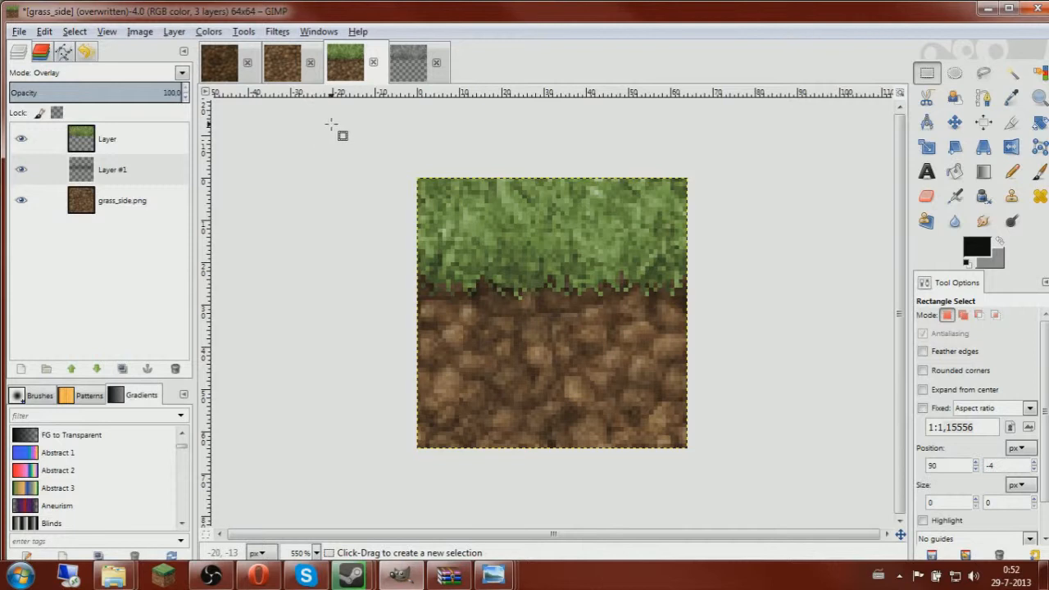
click(172, 73)
click(75, 92)
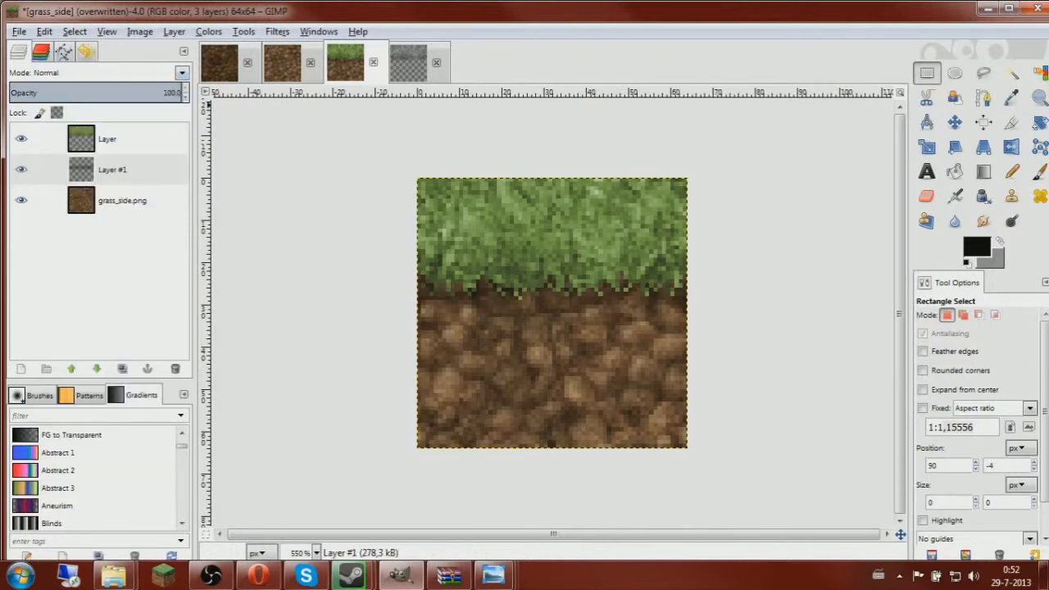
Overwrite grass_side.png with the shadowed texture and update it in the resource pack archive
click(11, 31)
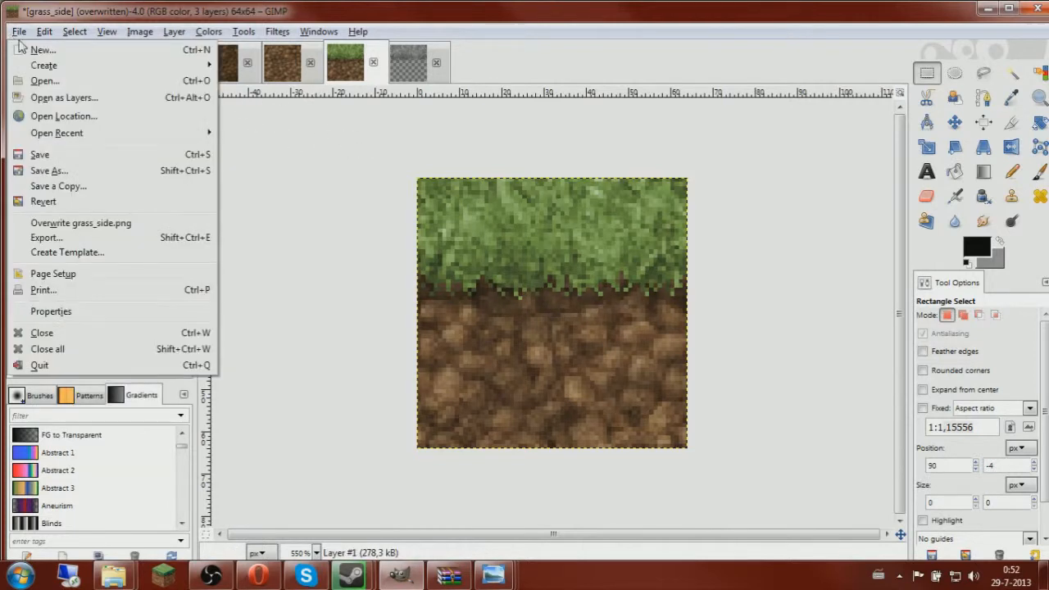
click(98, 223)
click(448, 577)
click(466, 340)
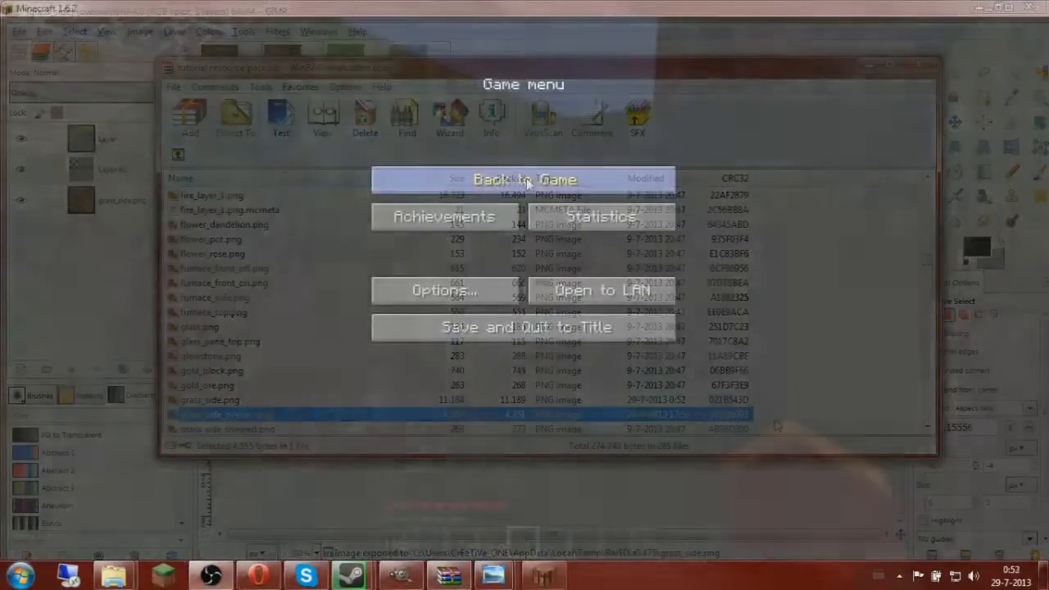
Return to Minecraft and walk around the terraces to examine the shaded grass block sides
click(522, 178)
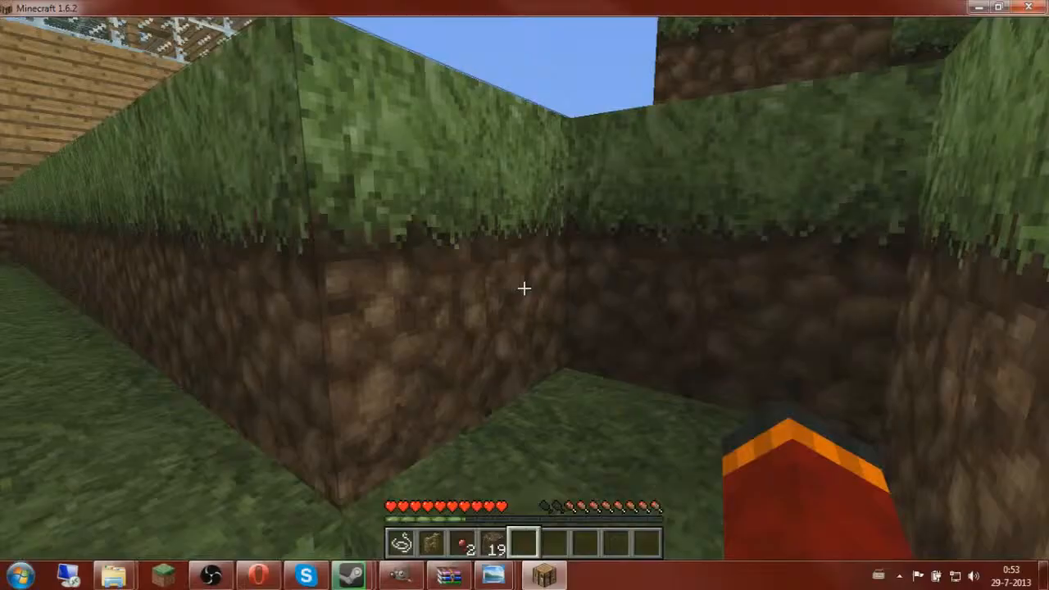
key(s)
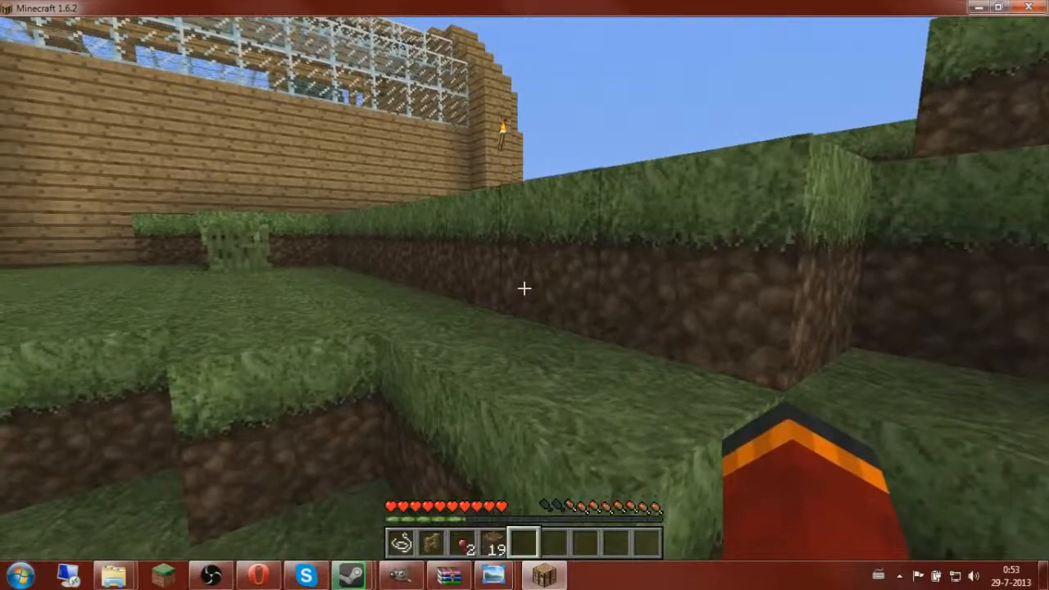
key(w)
key(s)
key(a)
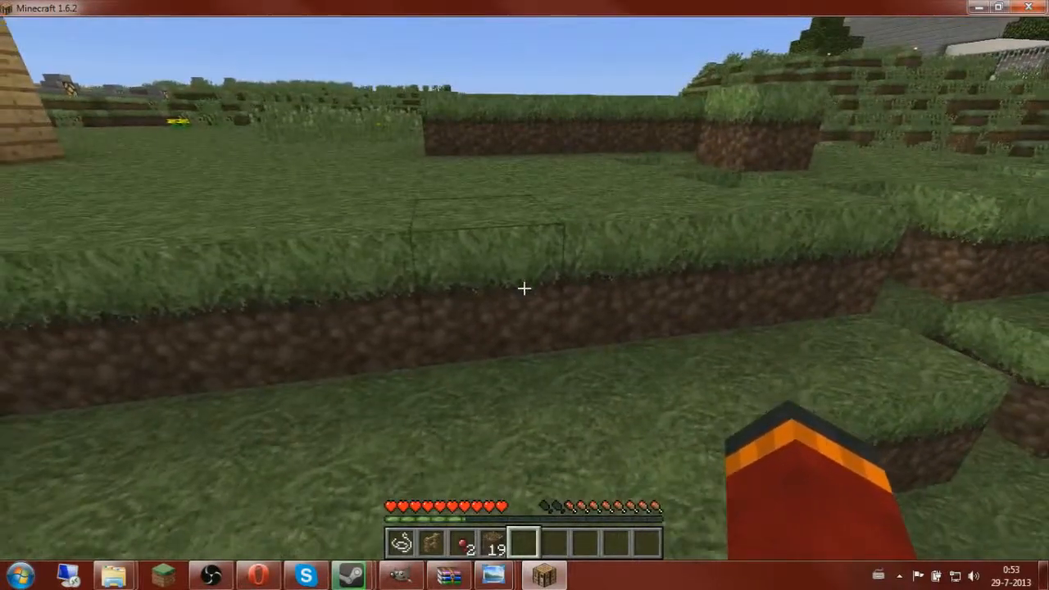
key(w)
key(space)
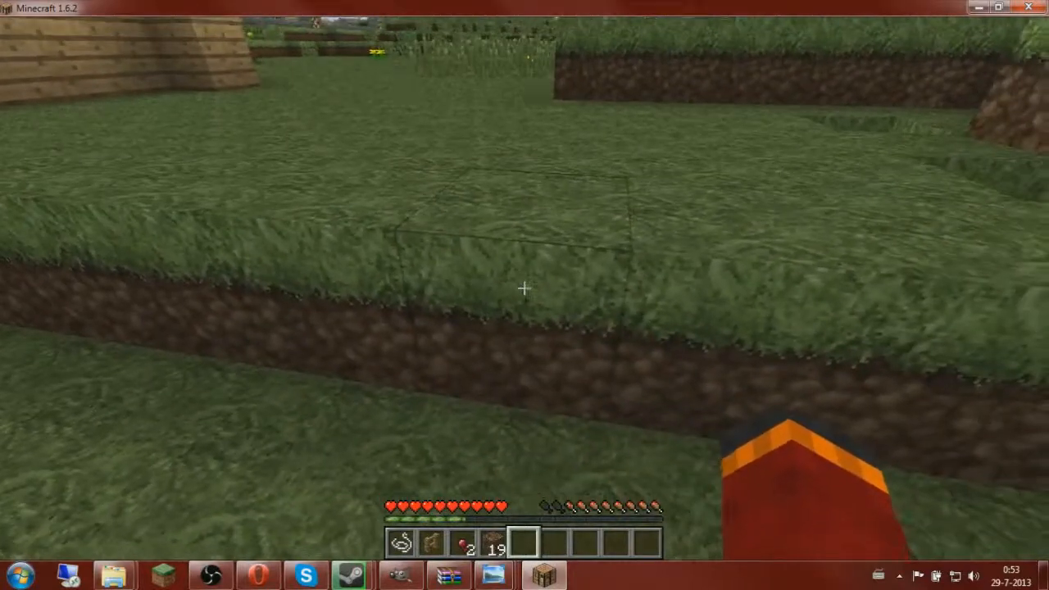
Switch the Graphics video setting to Fancy and return to the game
key(Escape)
click(471, 290)
click(398, 257)
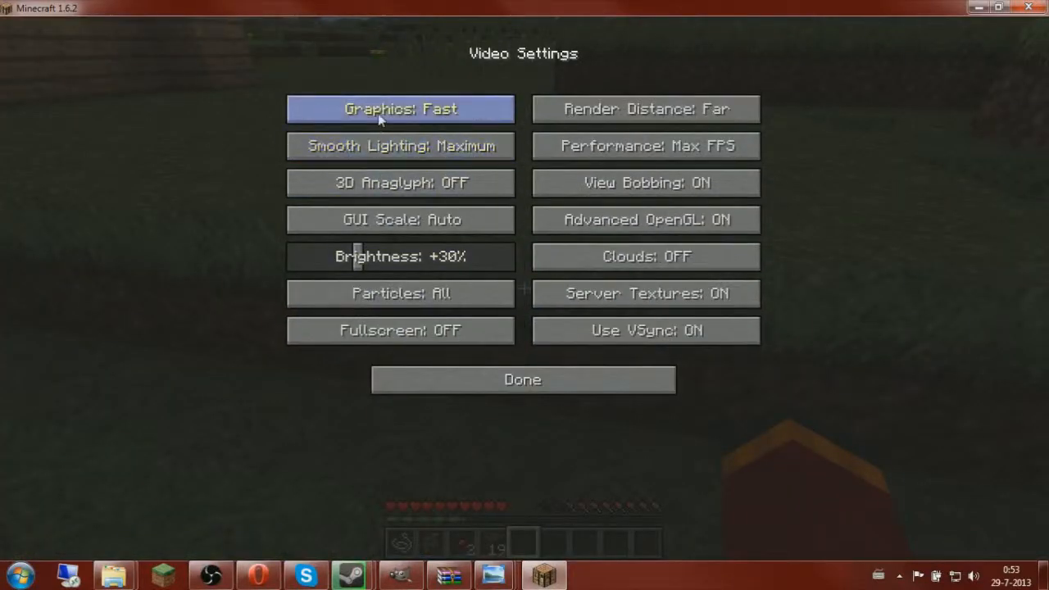
click(355, 110)
key(Escape)
Walk around the grassy terraces and examine the block sides under the changed graphics setting
key(w)
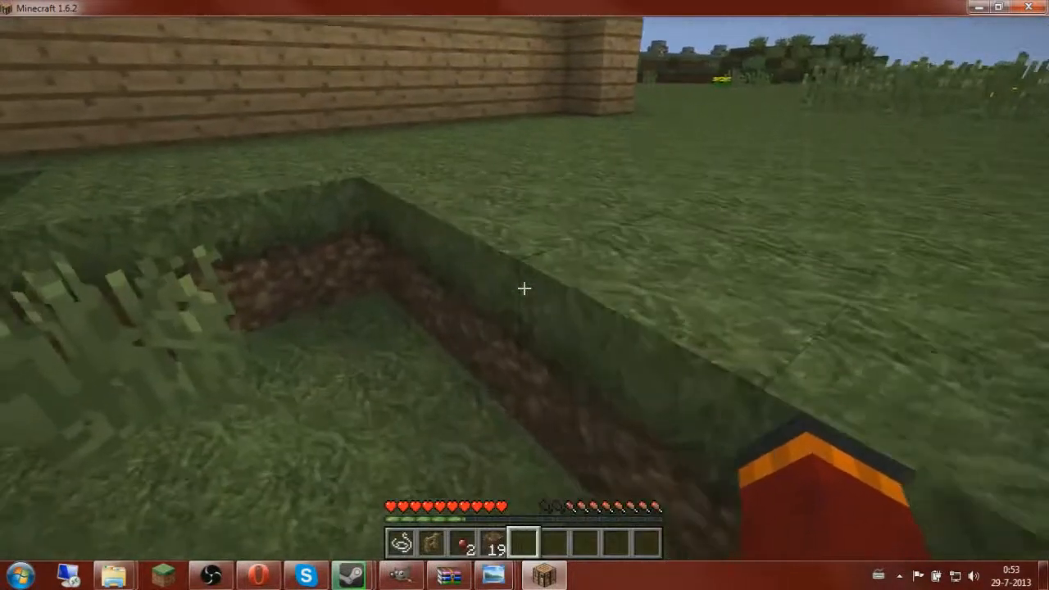
key(s)
key(w)
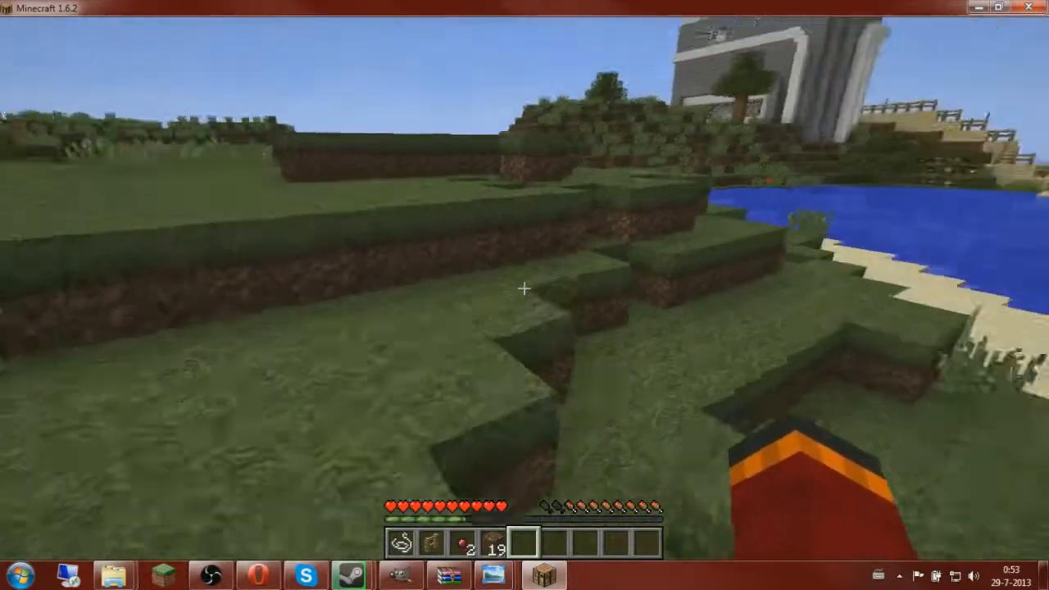
Approach the grass terraces near the glass-fronted wooden building and examine the grass-to-dirt edge on the block sides up close
key(w)
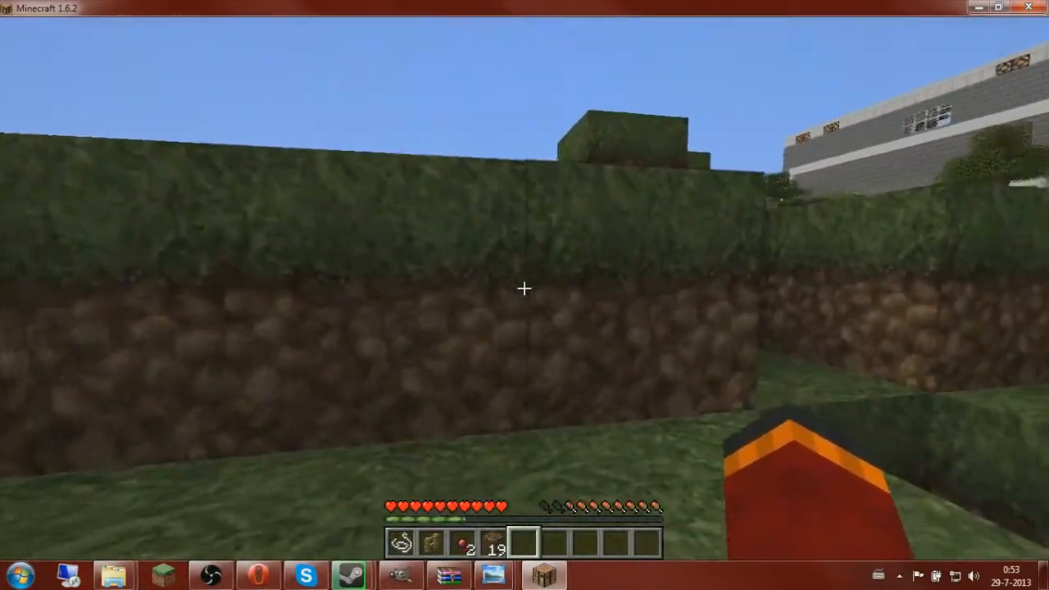
key(d)
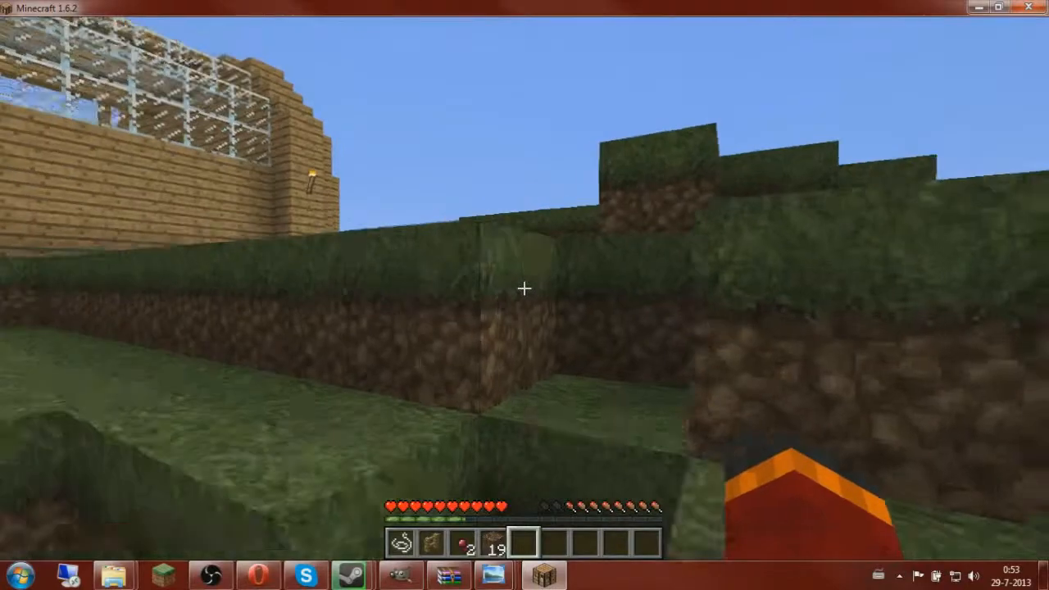
key(w)
key(d)
key(s)
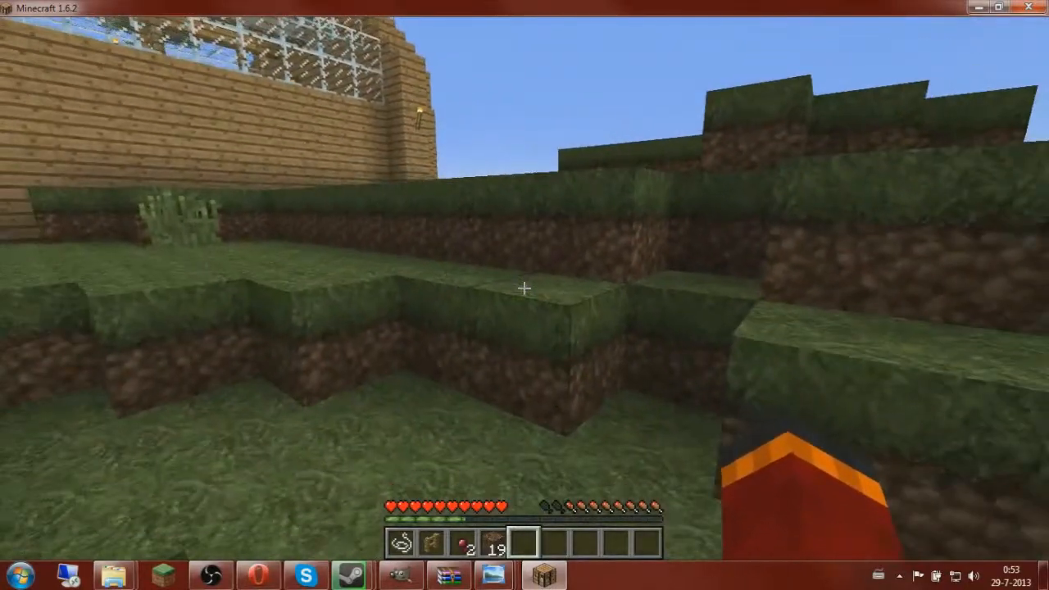
key(w)
key(space)
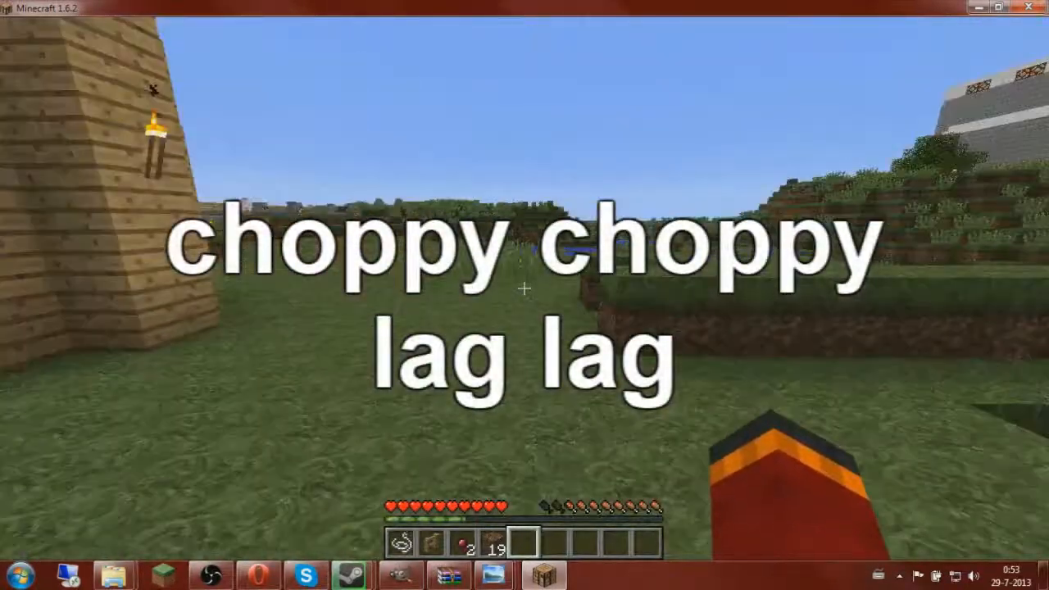
Walk past the wooden building and over the paved road into the village, inspecting the grass and dirt textures around the houses and fountain
key(w)
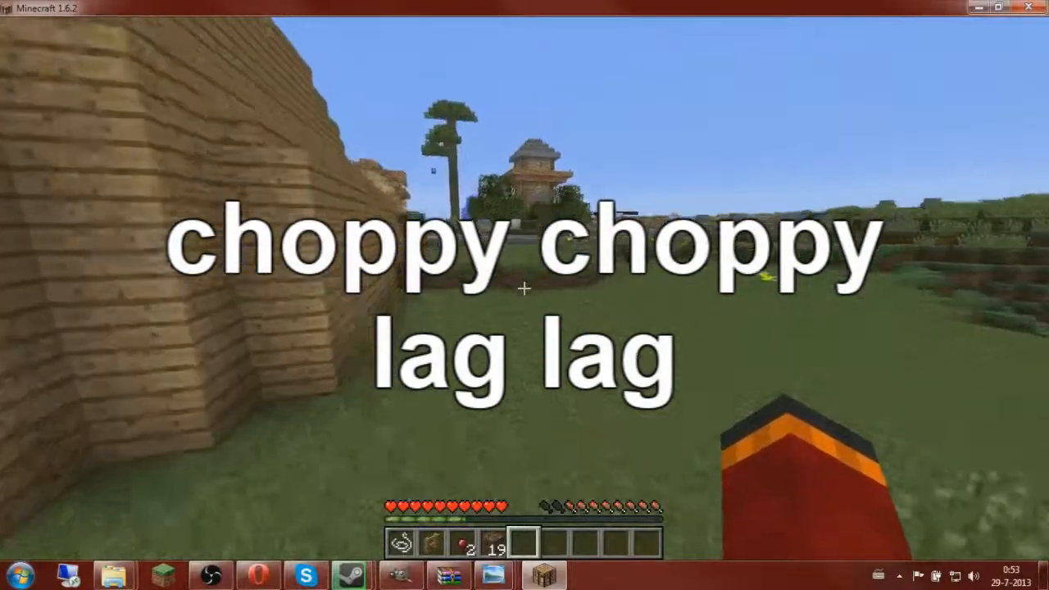
key(w)
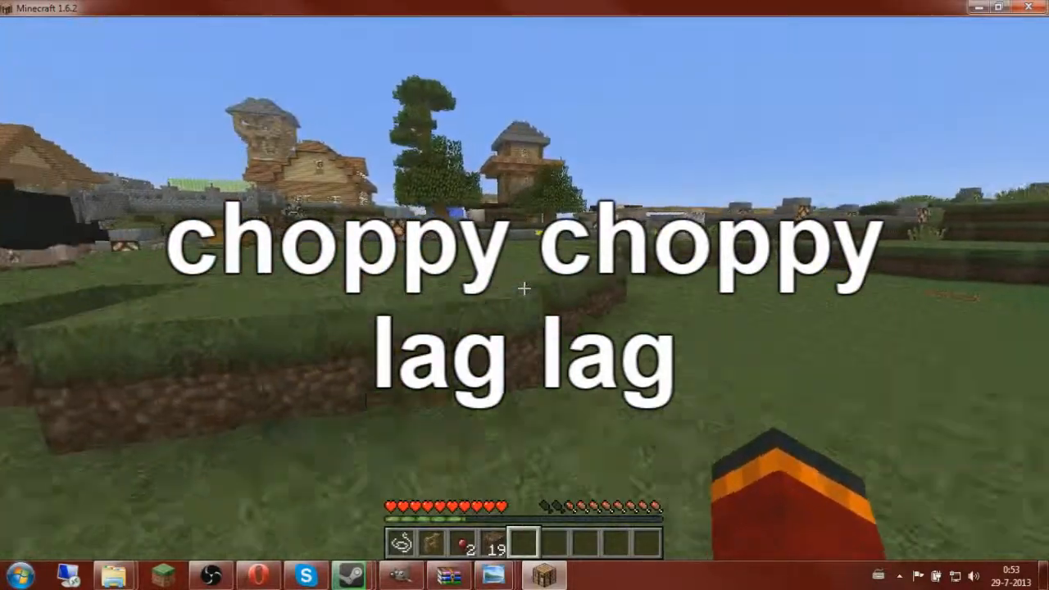
key(w)
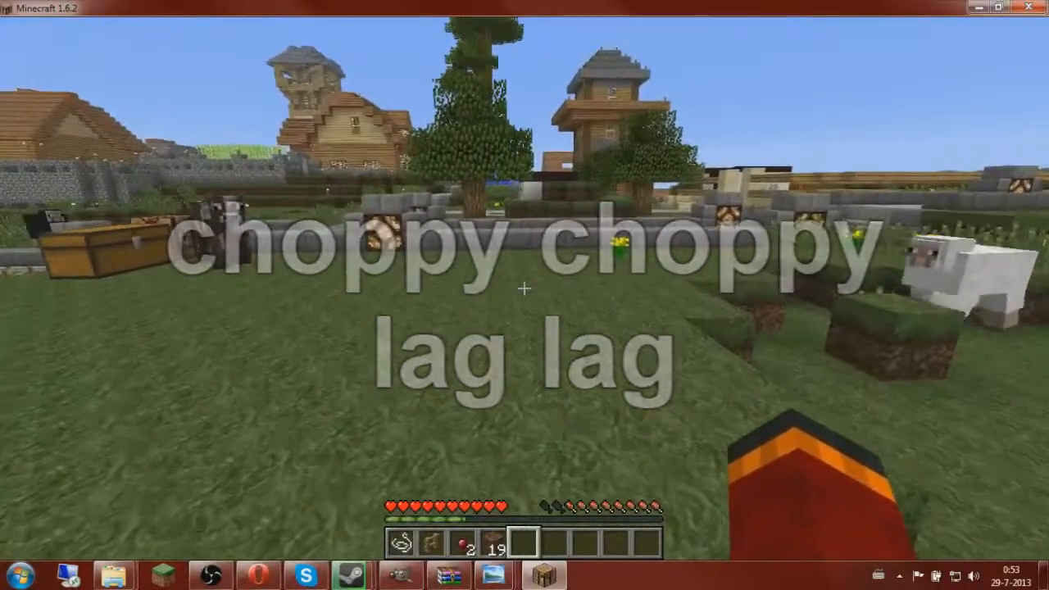
key(w)
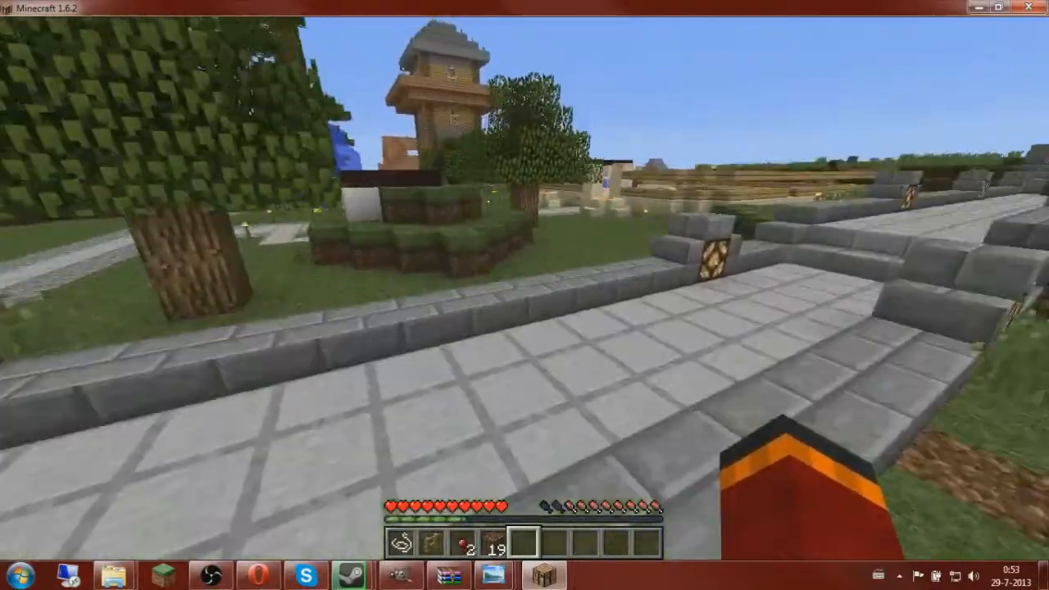
key(w)
key(space)
key(space)
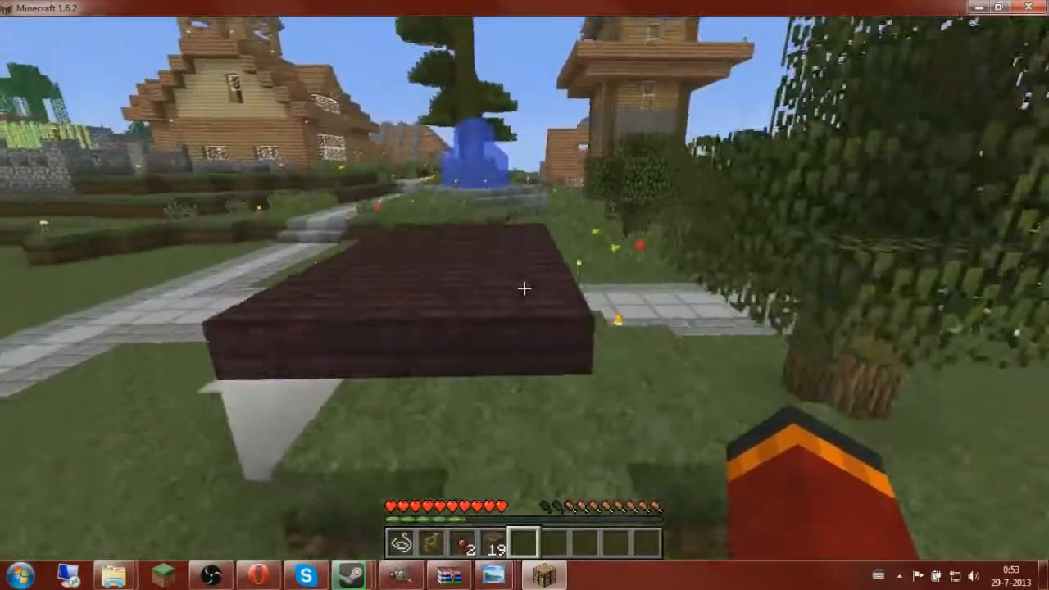
key(w)
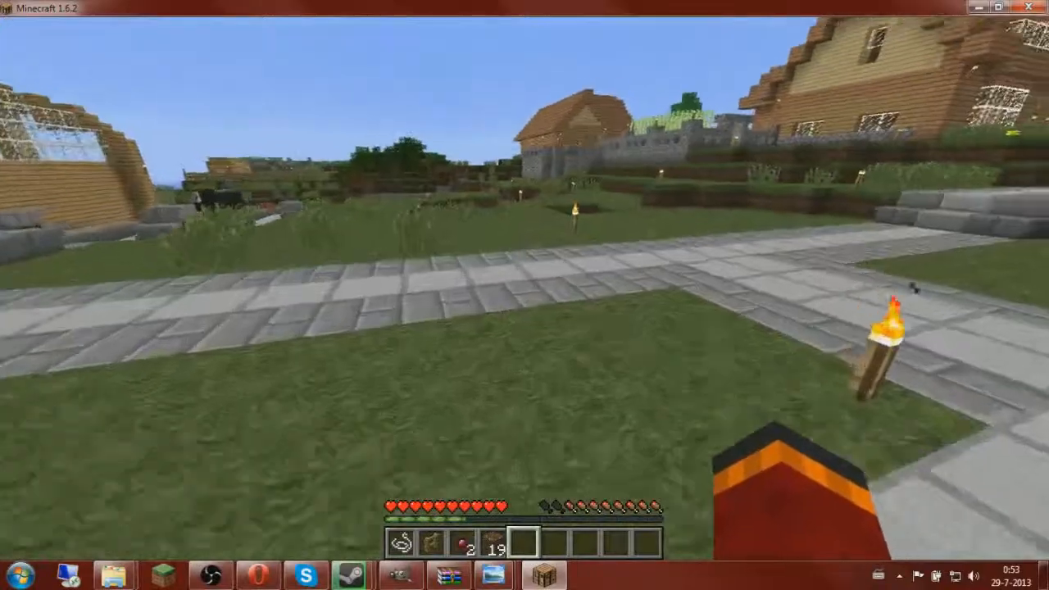
key(w)
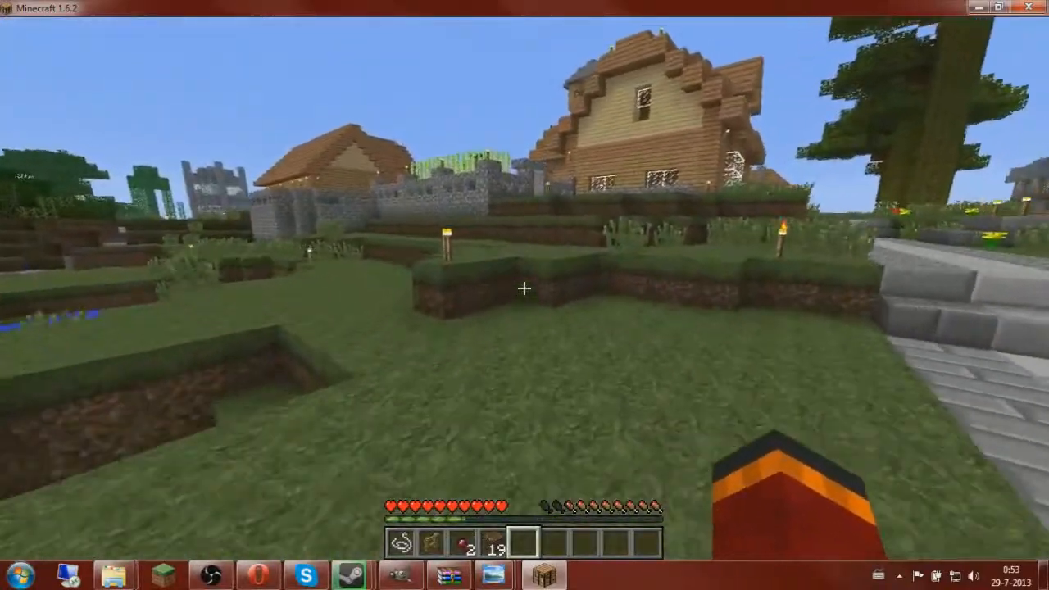
key(w)
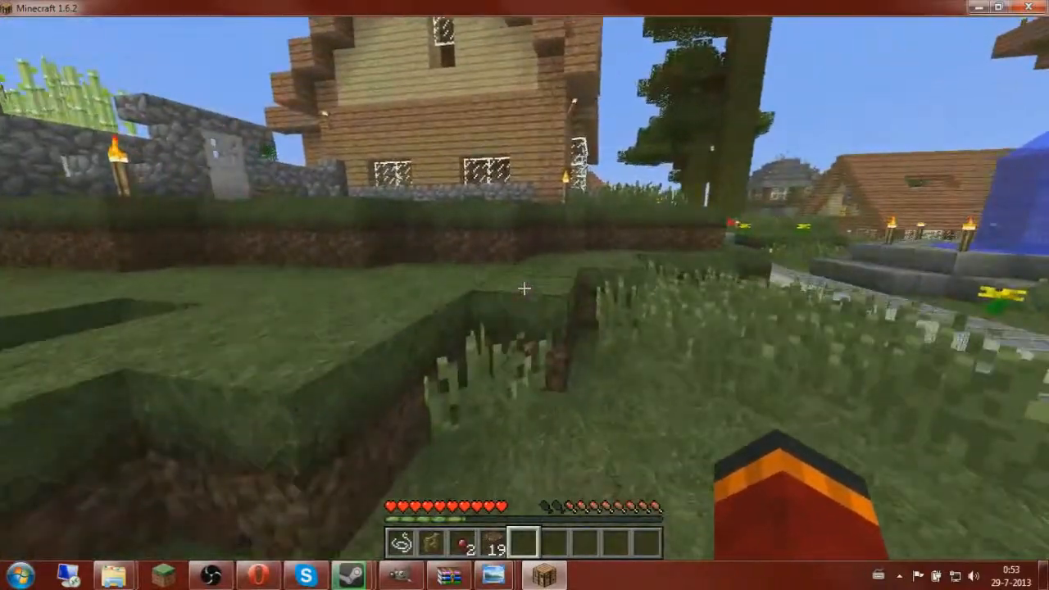
key(w)
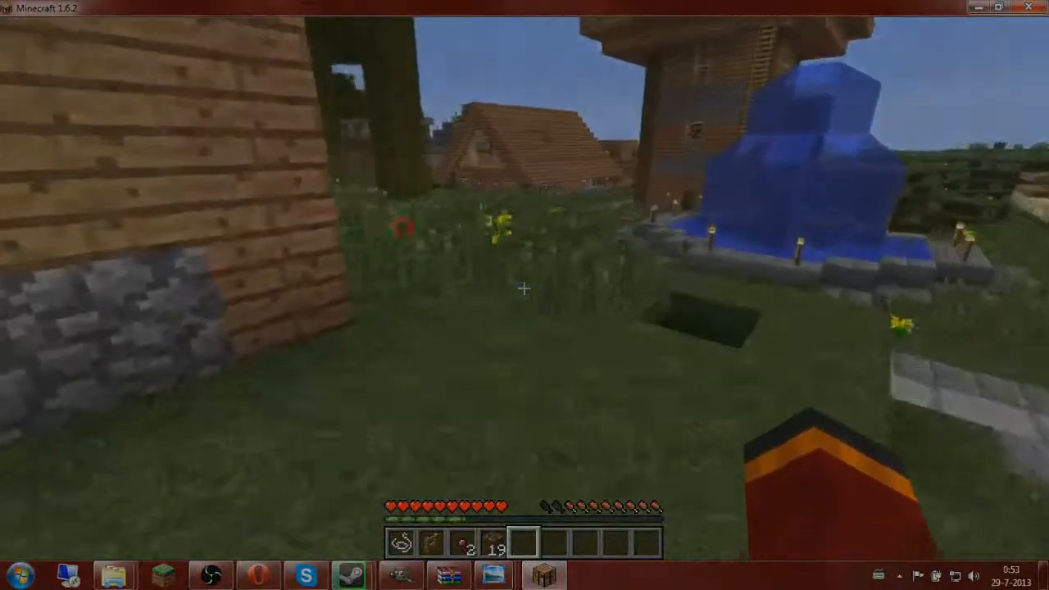